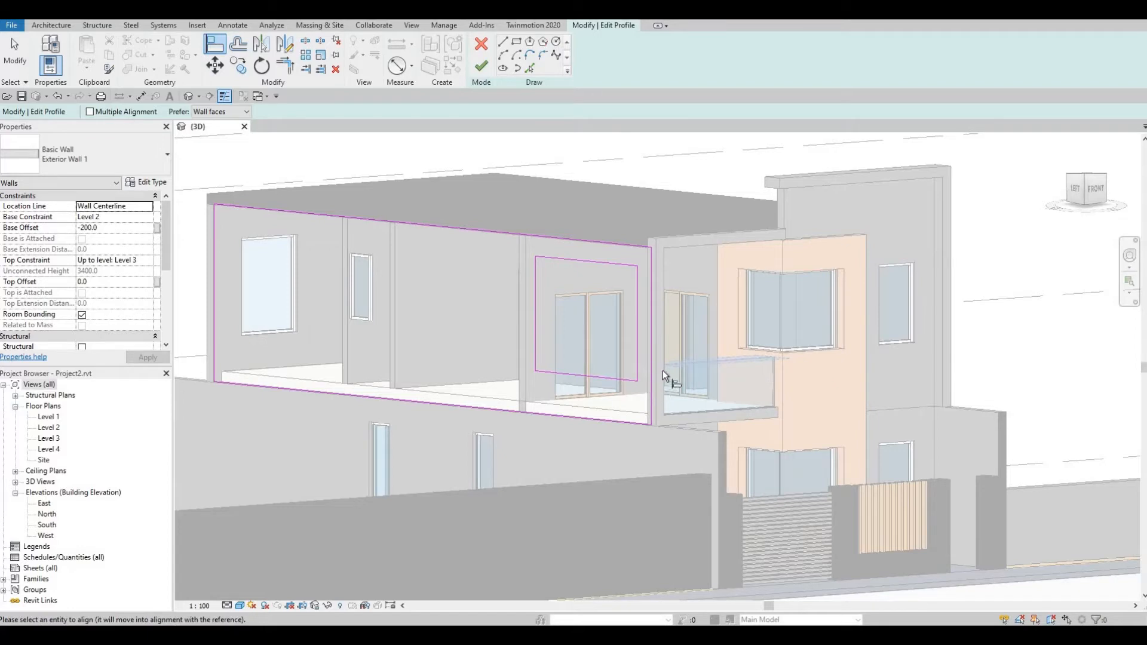
Align the bottom edge of the side wall's opening sketch with the top of the balcony's glass railing and finish the wall profile
{"action": "left_click", "coordinate": [604, 375]}
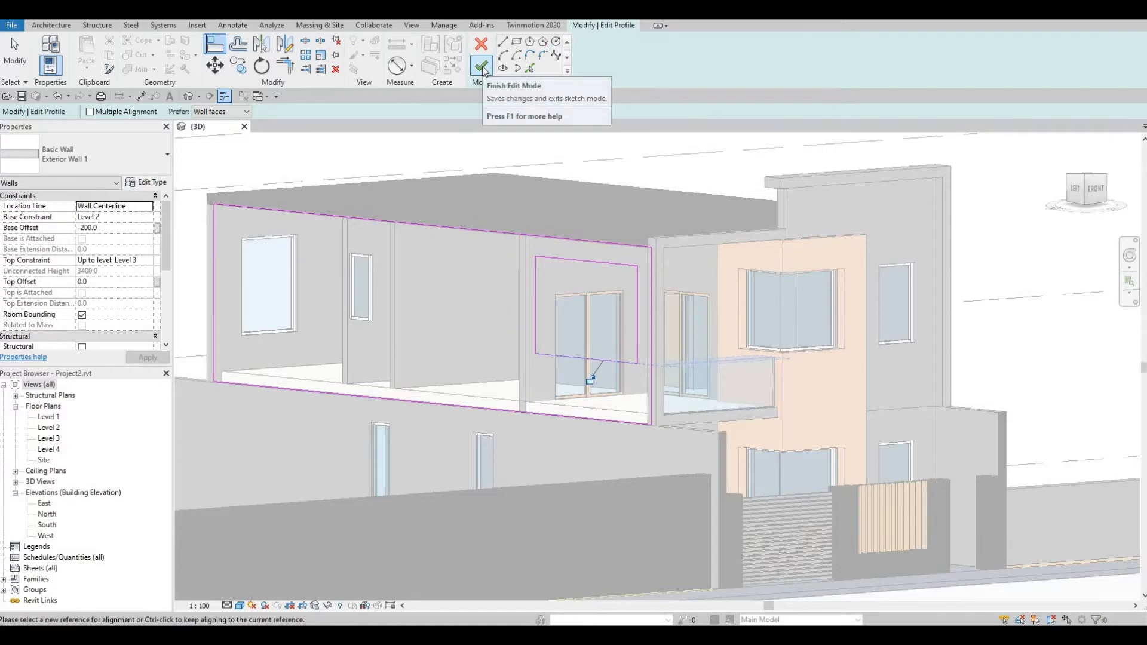
{"action": "left_click", "coordinate": [483, 67]}
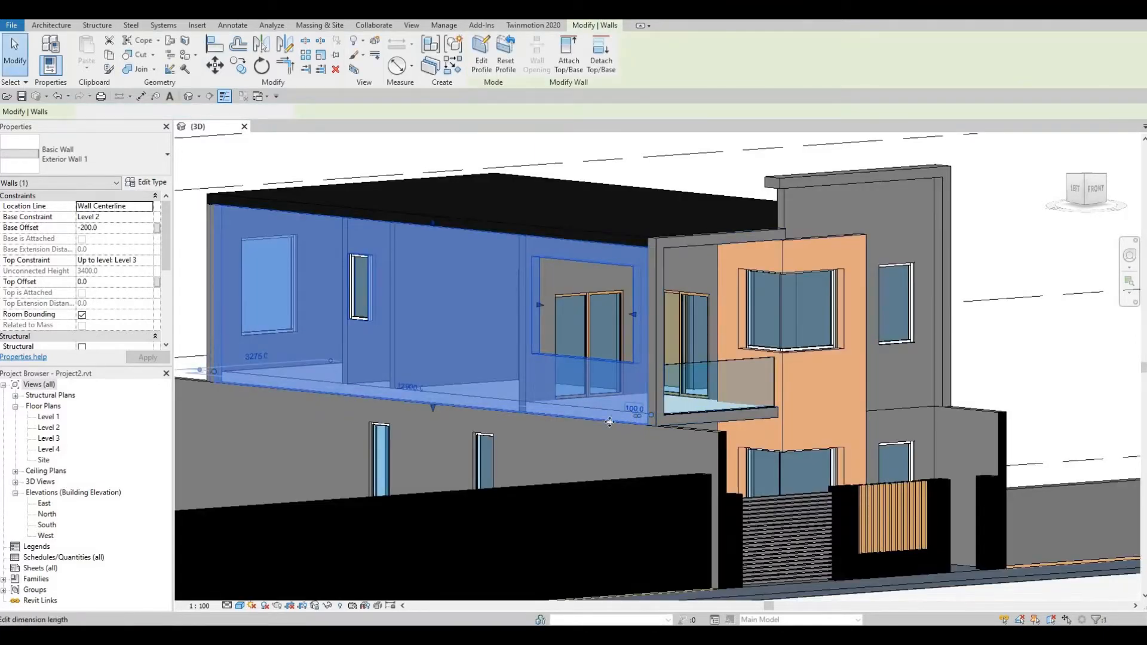
{"action": "middle_click_drag", "start_coordinate": [633, 420], "coordinate": [707, 275], "text": "shift"}
{"action": "key", "text": "Escape"}
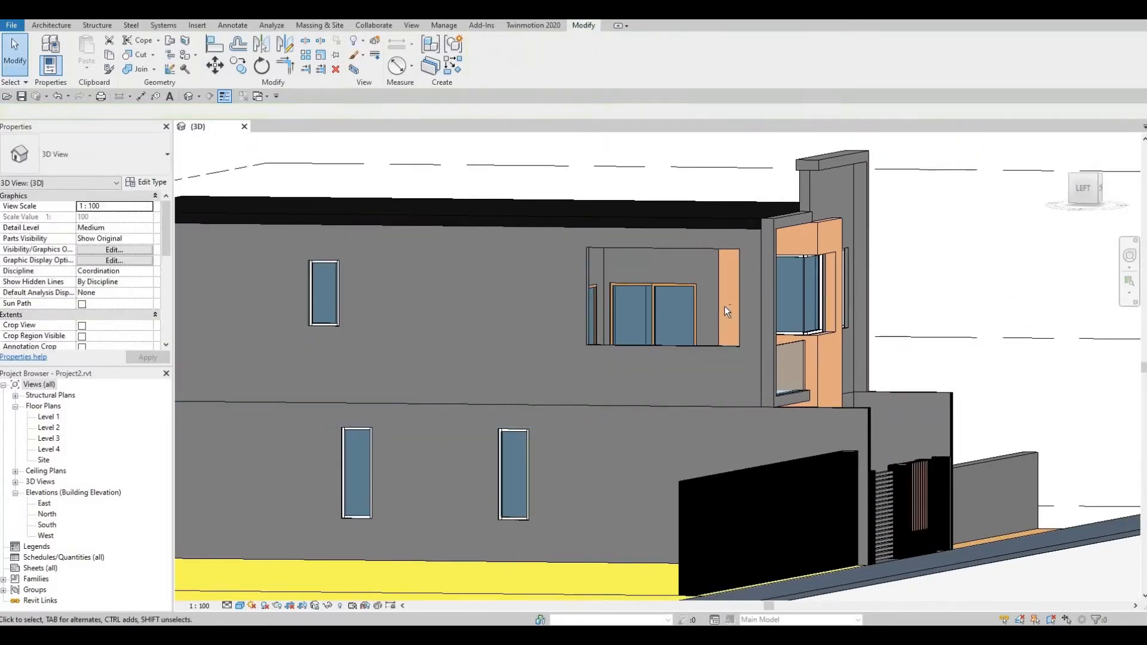
Fine-tune the vertical edge of the side wall opening farthest from the balcony frame by moving its shape handle slightly
{"action": "scroll", "coordinate": [725, 307], "scroll_direction": "up", "scroll_amount": 1}
{"action": "middle_click_drag", "start_coordinate": [796, 347], "coordinate": [765, 282], "text": "shift"}
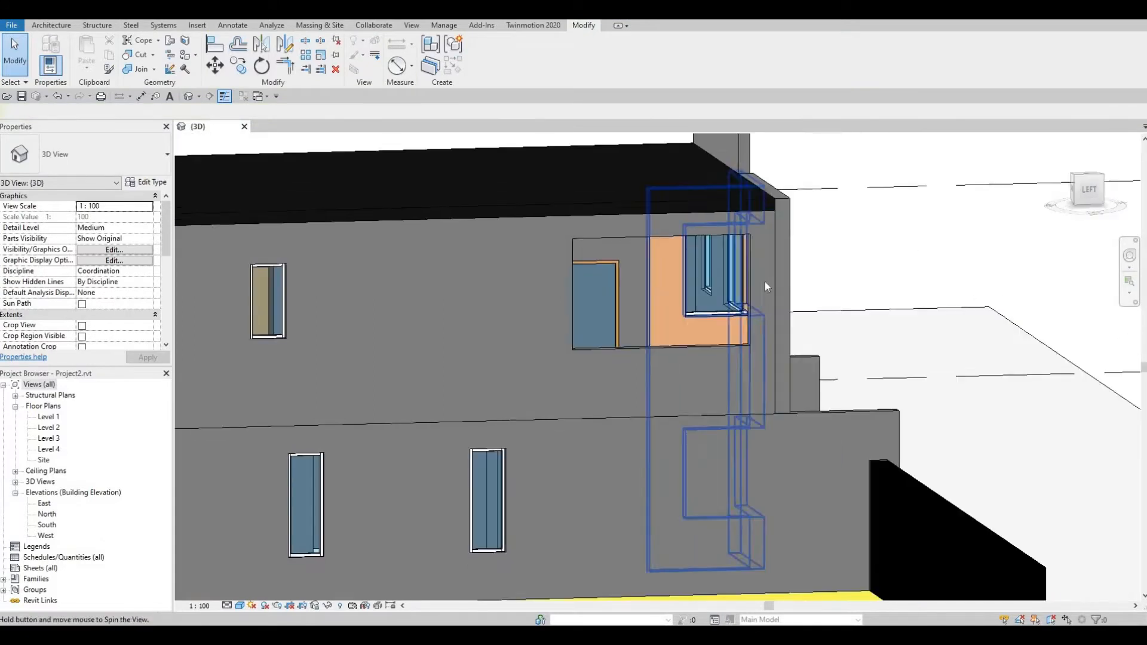
{"action": "left_click", "coordinate": [749, 337]}
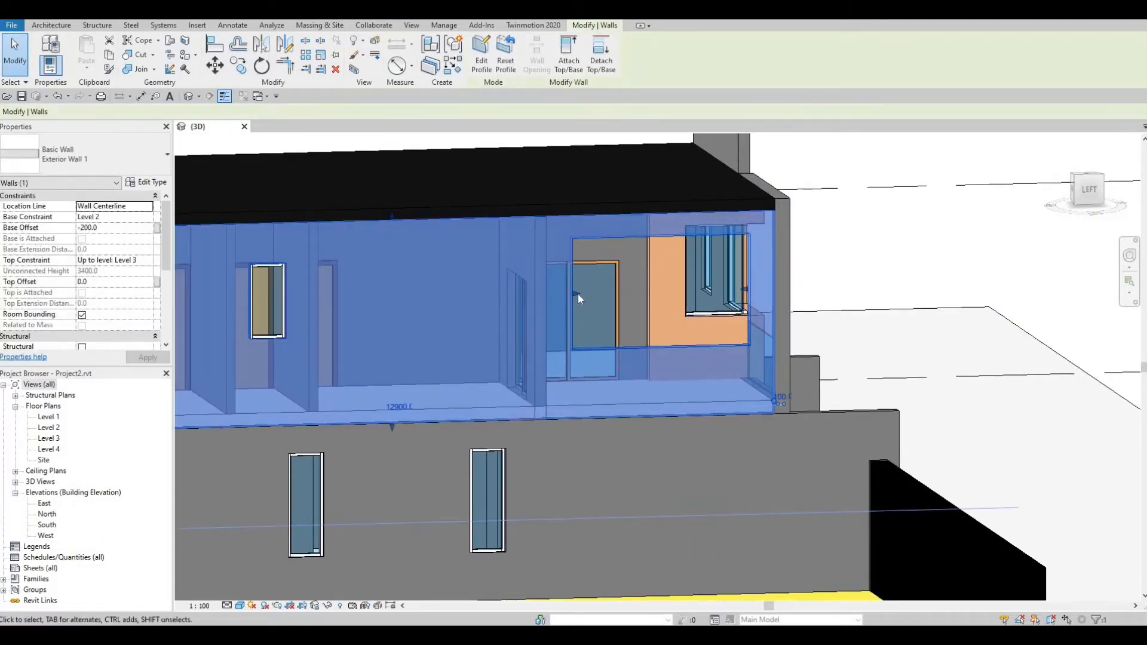
{"action": "left_click_drag", "start_coordinate": [578, 293], "coordinate": [579, 295]}
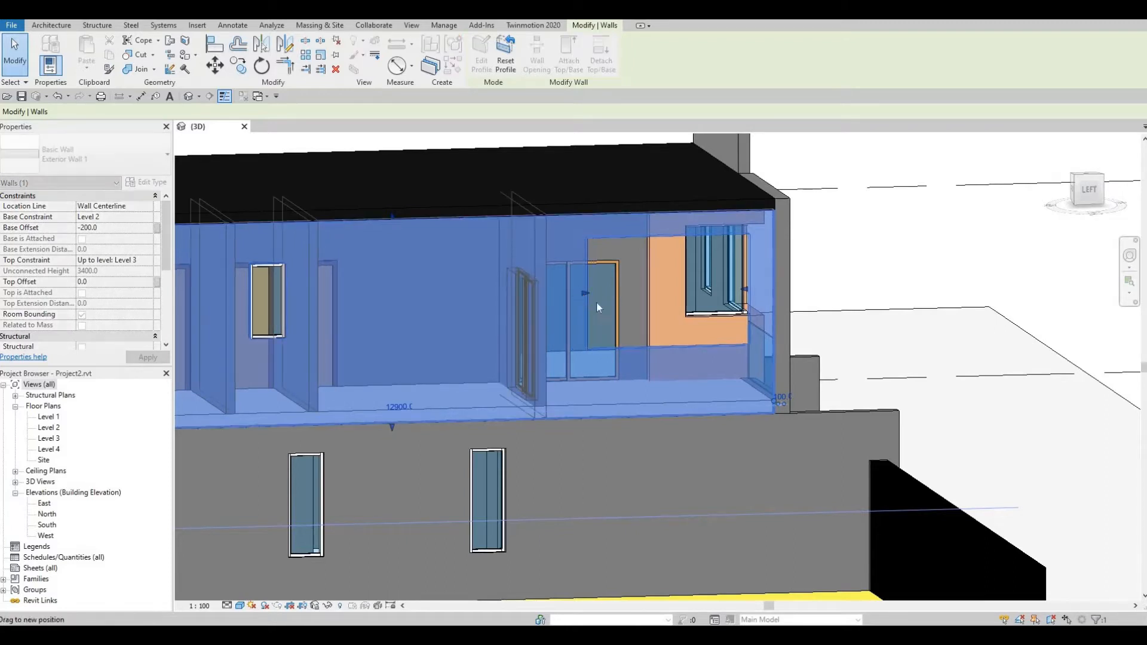
{"action": "key", "text": "Escape"}
{"action": "left_click", "coordinate": [578, 311]}
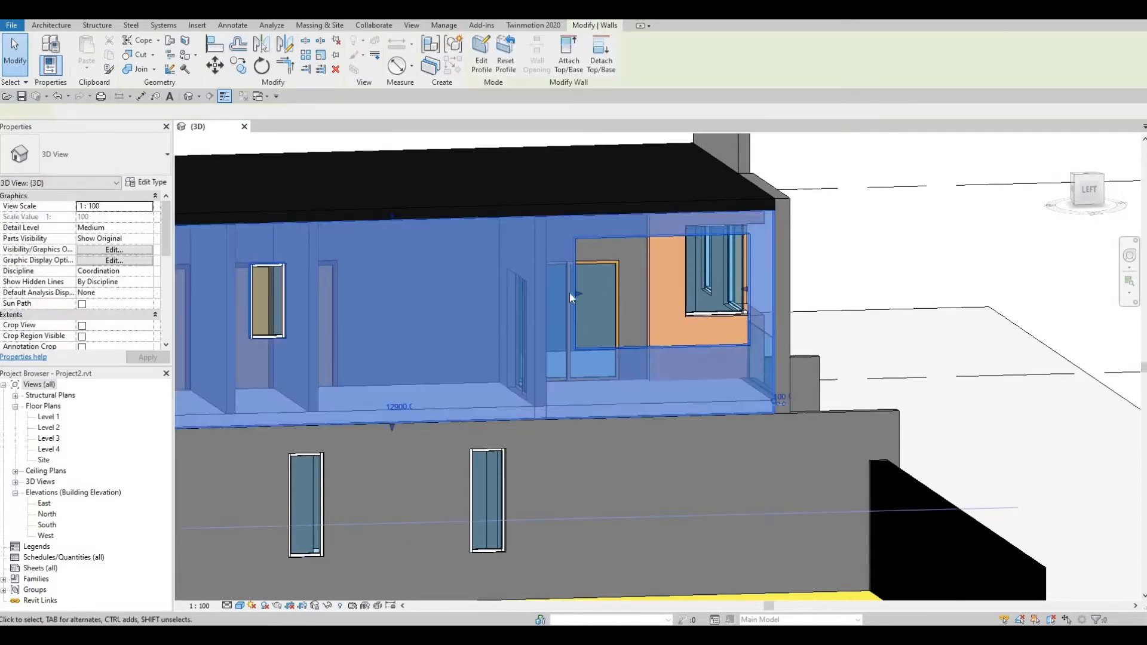
{"action": "scroll", "coordinate": [582, 295], "scroll_direction": "up", "scroll_amount": 2}
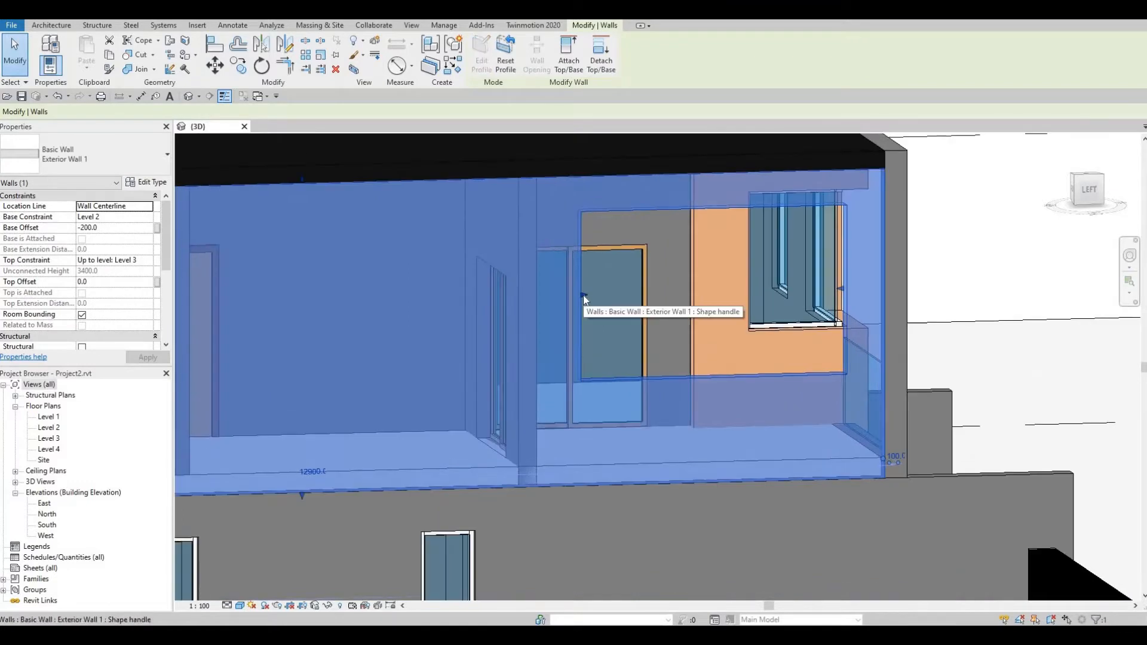
{"action": "left_click_drag", "start_coordinate": [583, 296], "coordinate": [579, 297]}
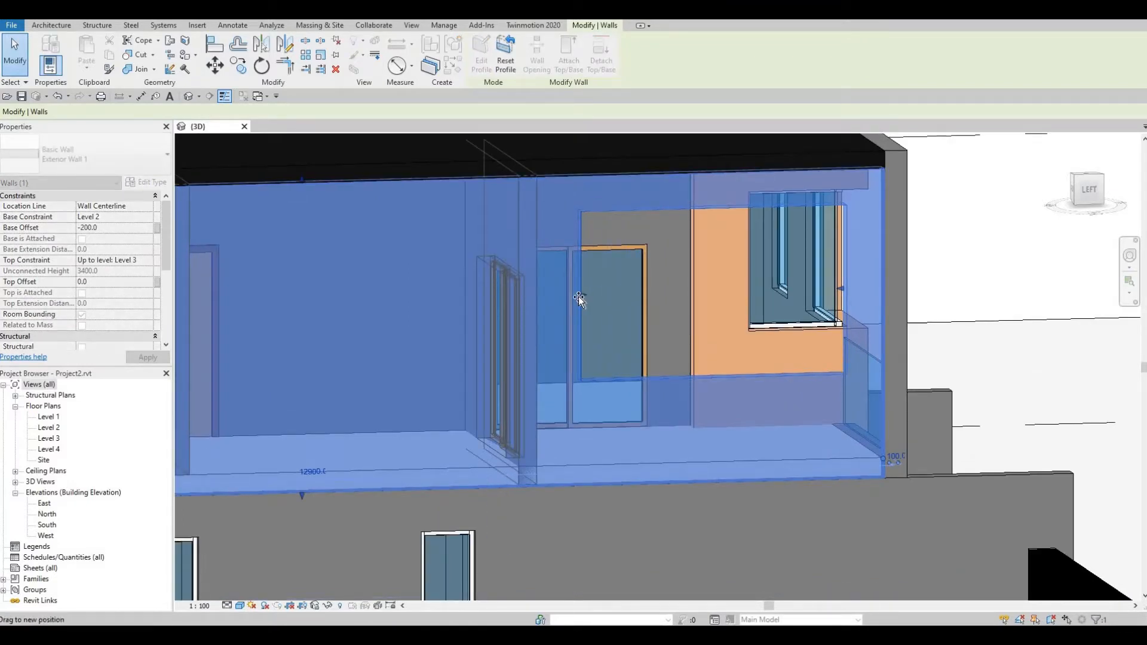
{"action": "key", "text": "Escape"}
Shorten the upper arm of the balcony frame so its free end meets the corner of the orange projecting volume
{"action": "middle_click_drag", "start_coordinate": [572, 342], "coordinate": [550, 294], "text": "shift"}
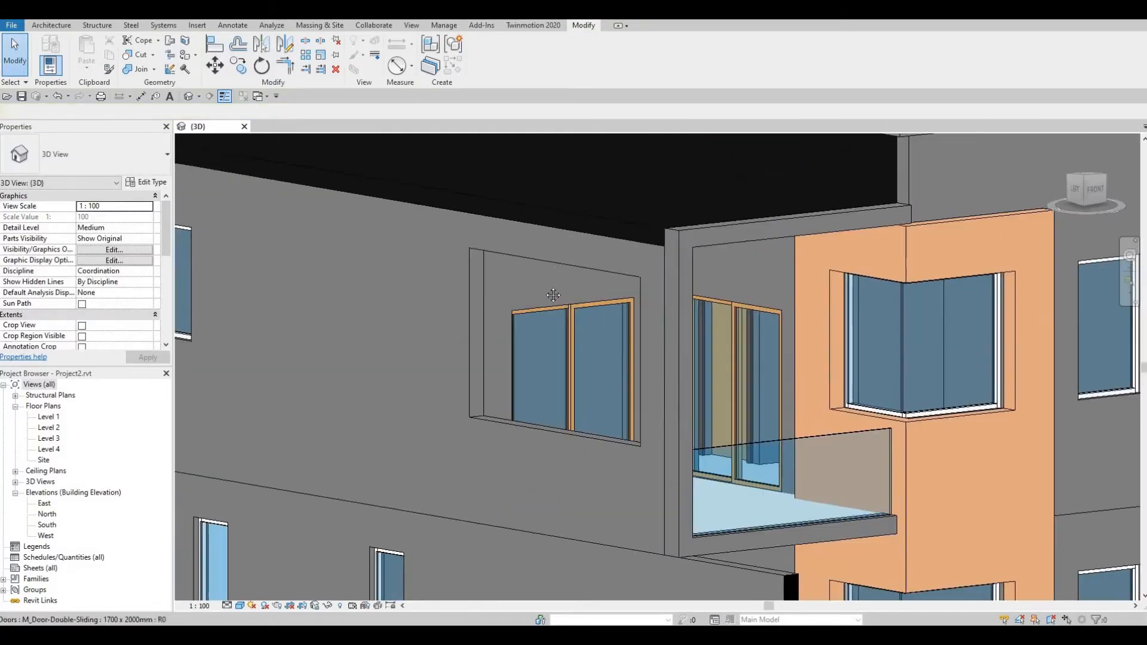
{"action": "scroll", "coordinate": [649, 292], "scroll_direction": "down", "scroll_amount": 2}
{"action": "middle_click_drag", "start_coordinate": [643, 293], "coordinate": [637, 284], "text": "shift"}
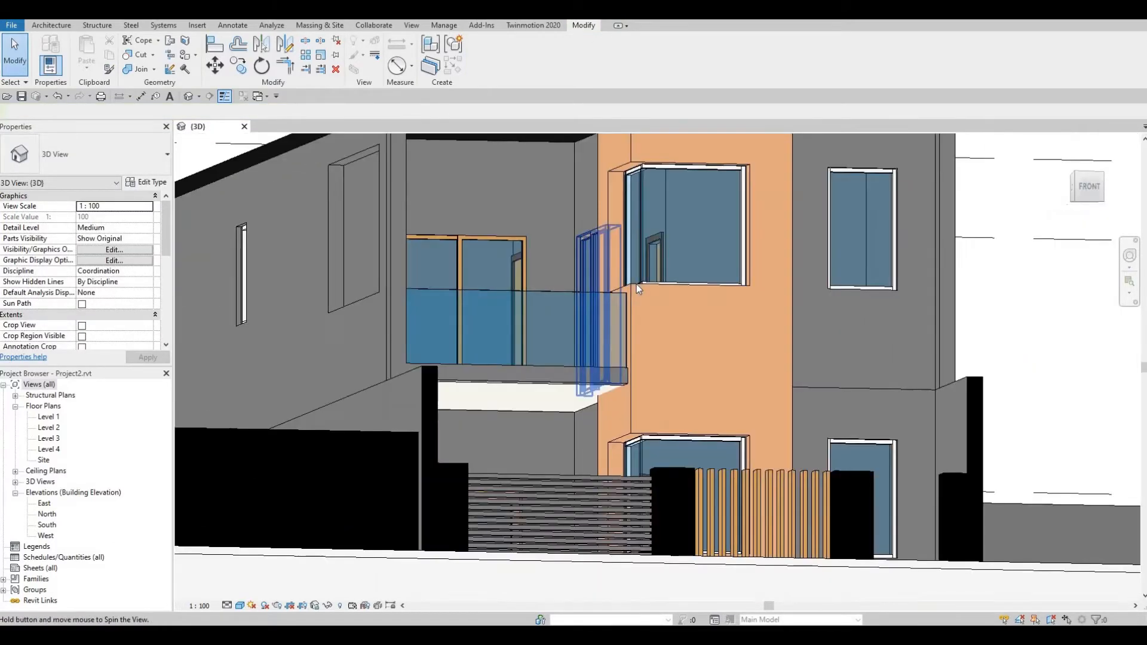
{"action": "scroll", "coordinate": [645, 360], "scroll_direction": "up", "scroll_amount": 3}
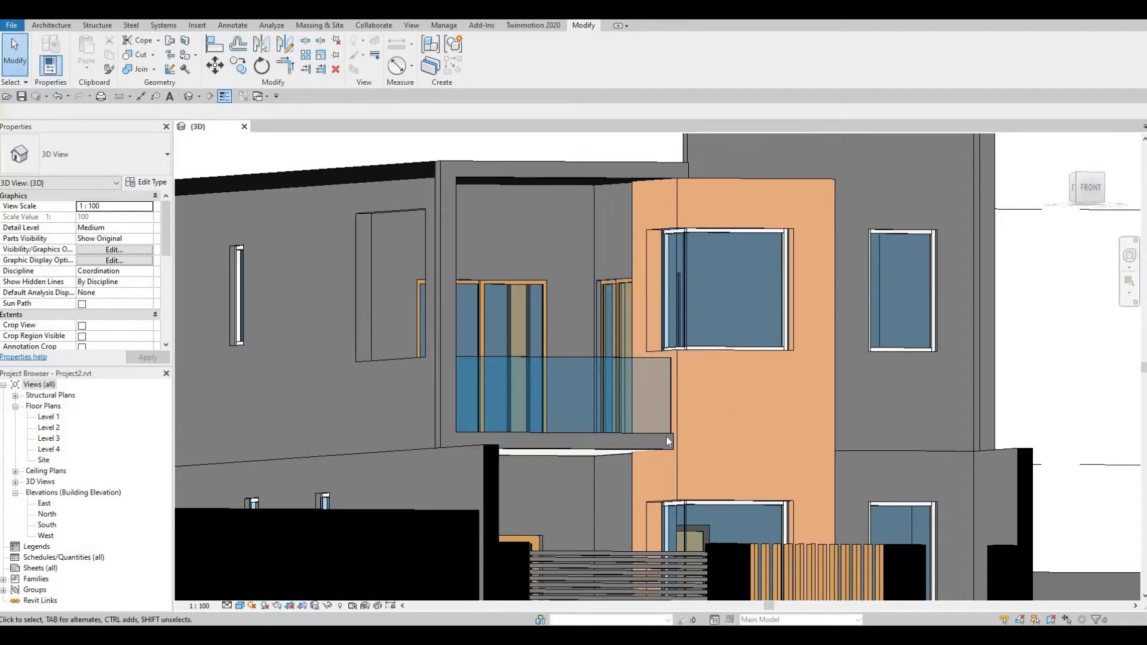
{"action": "left_click", "coordinate": [673, 442]}
{"action": "middle_click_drag", "start_coordinate": [659, 491], "coordinate": [684, 431], "text": "shift"}
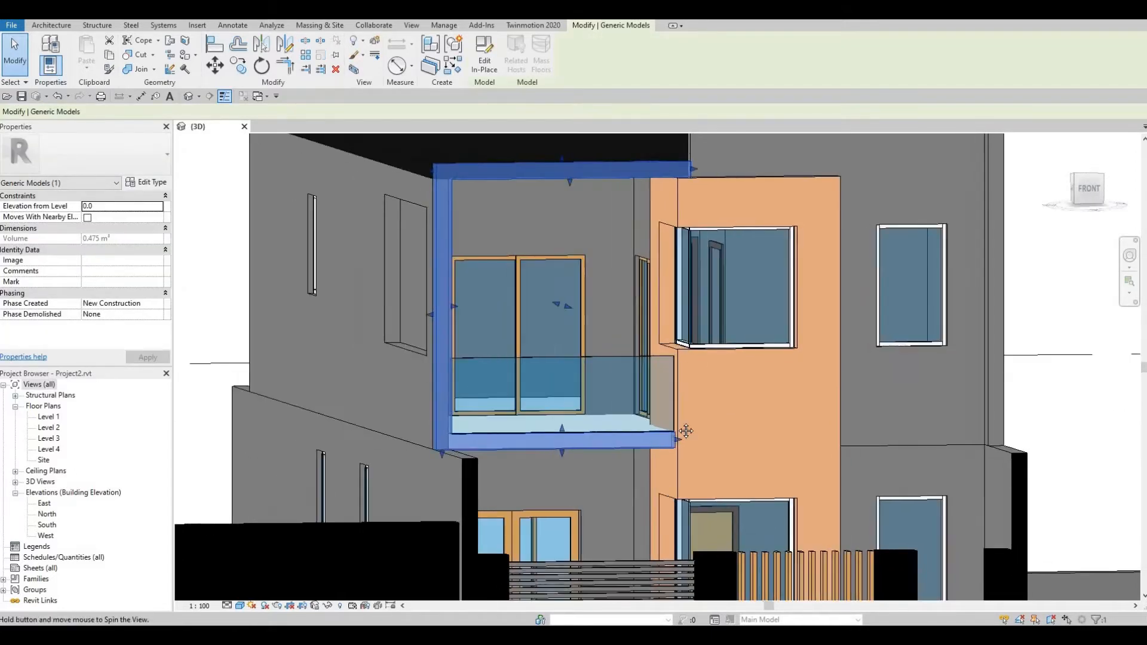
{"action": "middle_click_drag", "start_coordinate": [676, 163], "coordinate": [673, 264]}
{"action": "scroll", "coordinate": [675, 269], "scroll_direction": "up", "scroll_amount": 2}
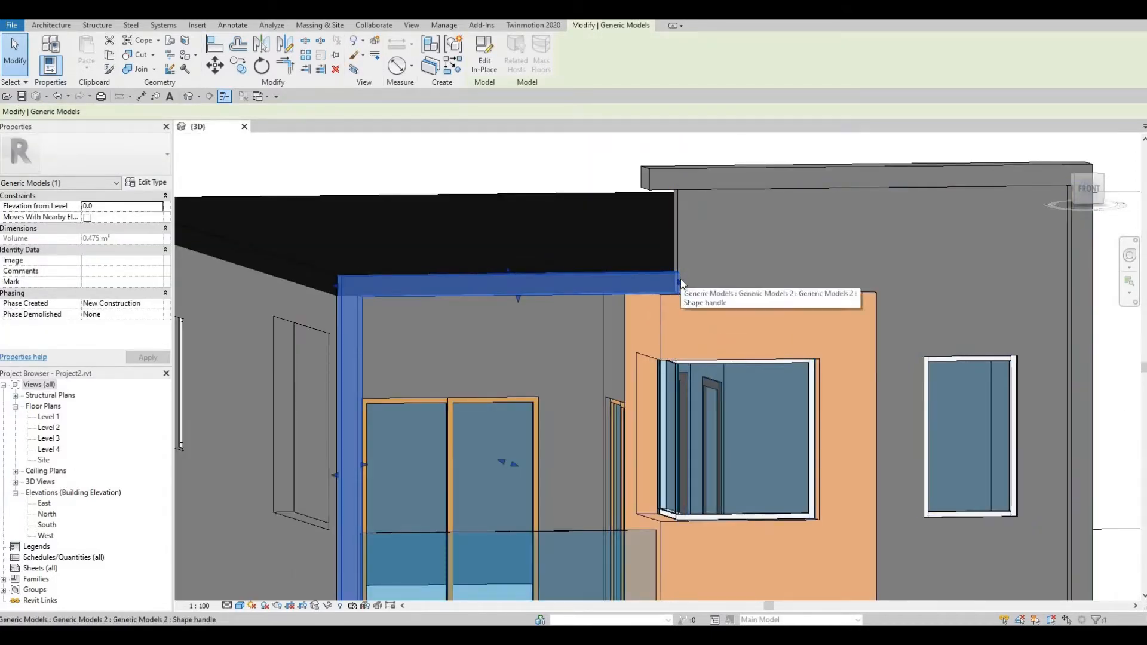
{"action": "left_click_drag", "start_coordinate": [680, 281], "coordinate": [690, 349]}
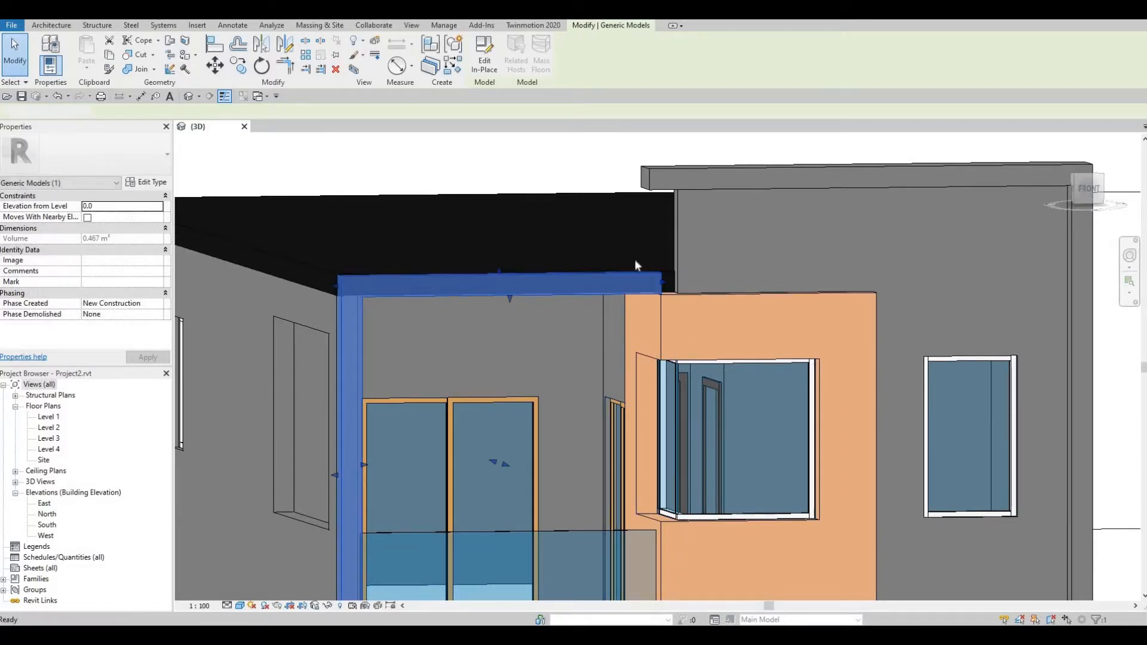
{"action": "left_click", "coordinate": [609, 173]}
Align the free end of the balcony frame's upper arm with the end of the glass railing
{"action": "scroll", "coordinate": [627, 209], "scroll_direction": "down", "scroll_amount": 1}
{"action": "middle_click_drag", "start_coordinate": [666, 353], "coordinate": [628, 377], "text": "shift"}
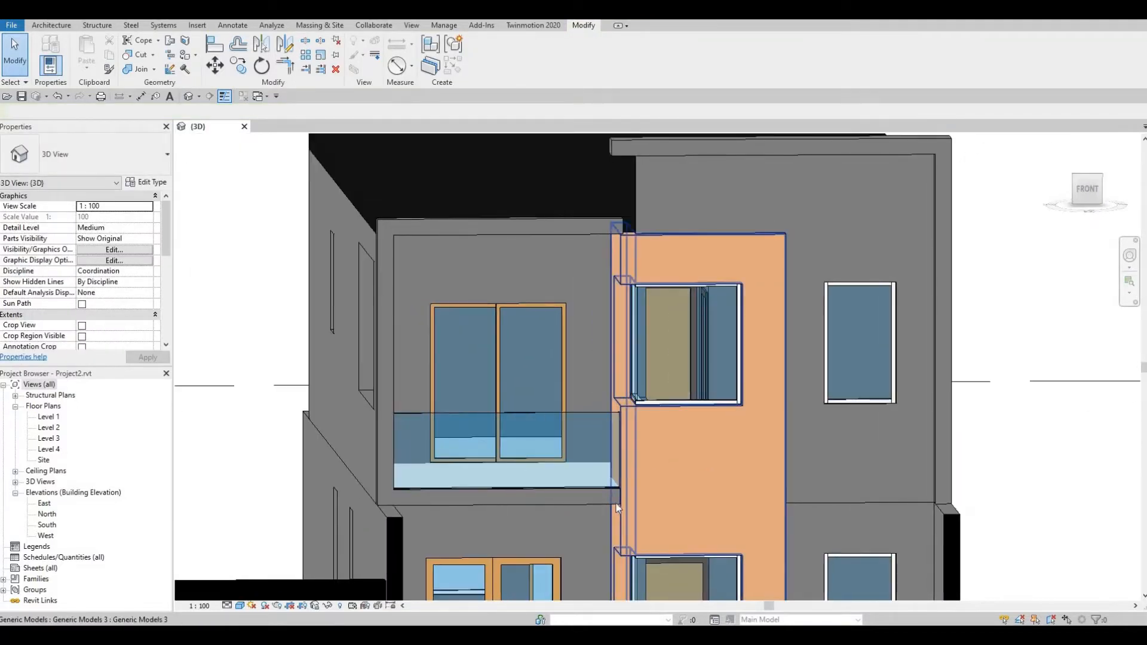
{"action": "key", "text": "a"}
{"action": "key", "text": "l"}
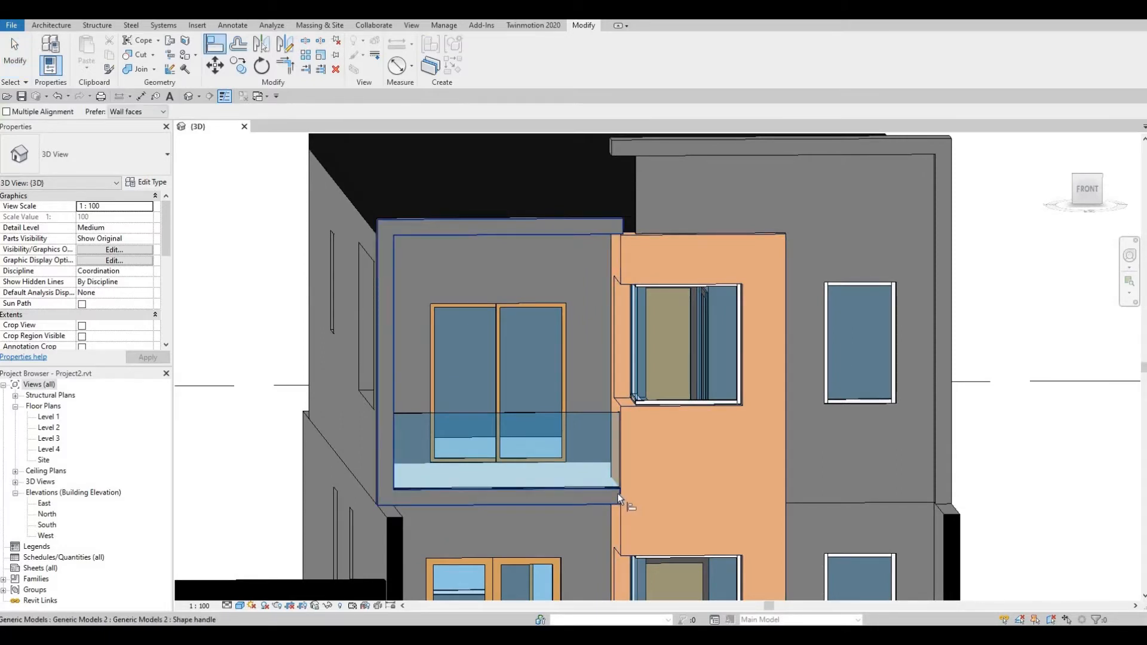
{"action": "scroll", "coordinate": [618, 493], "scroll_direction": "up", "scroll_amount": 3}
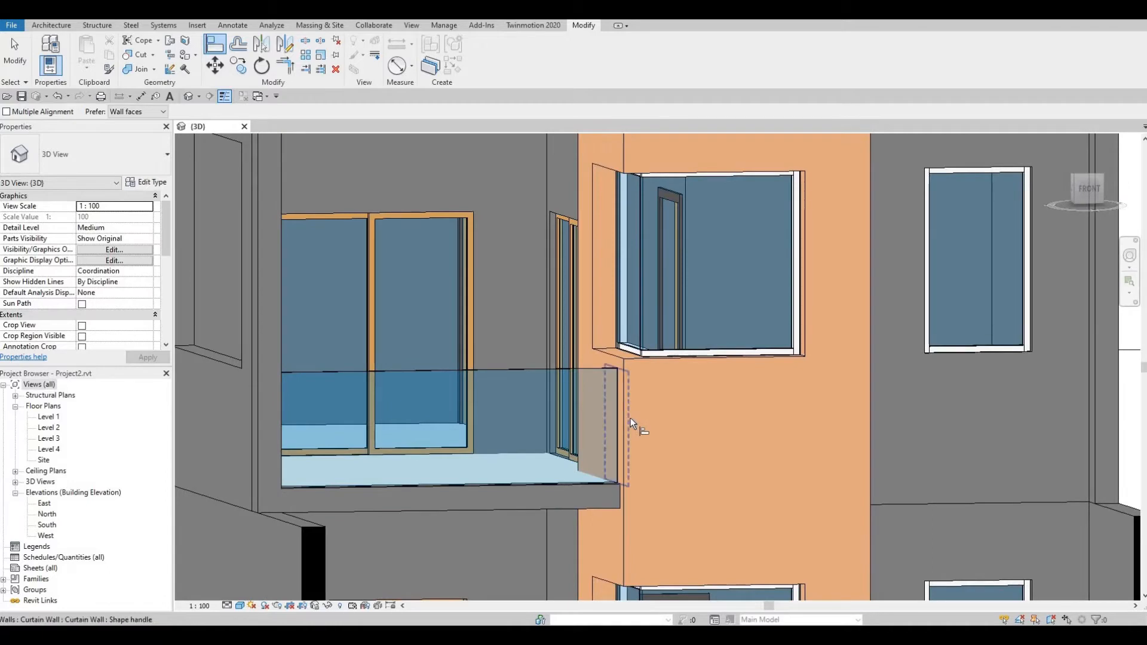
{"action": "left_click", "coordinate": [630, 417]}
{"action": "middle_click_drag", "start_coordinate": [643, 317], "coordinate": [642, 457]}
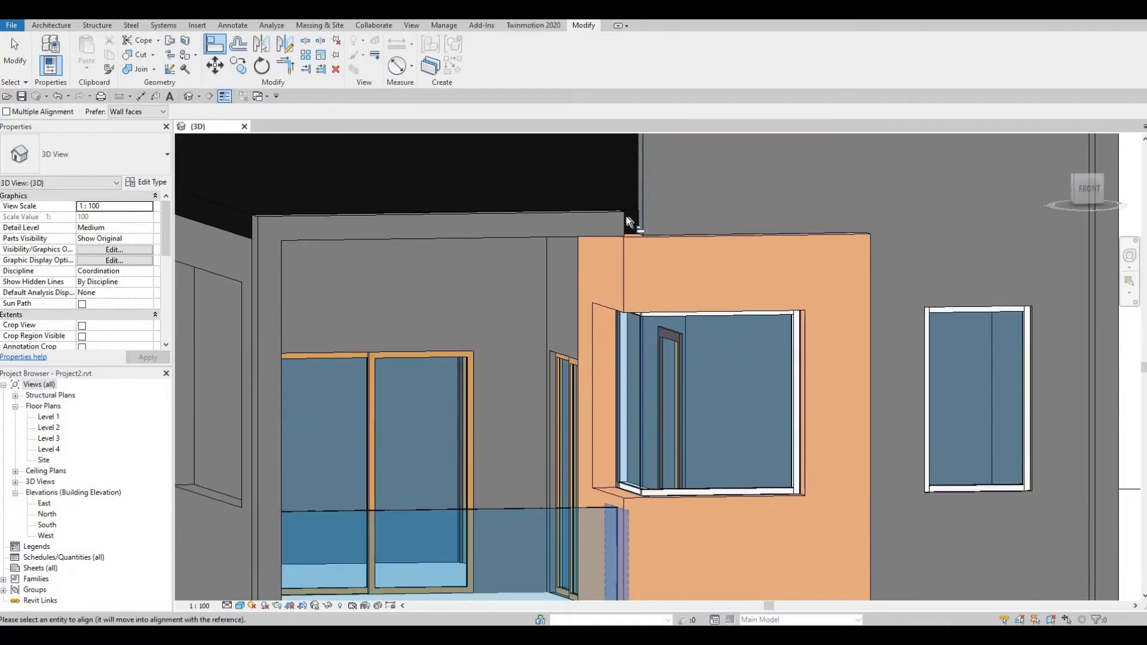
{"action": "left_click", "coordinate": [627, 218]}
{"action": "key", "text": "Escape"}
{"action": "key", "text": "Escape"}
{"action": "scroll", "coordinate": [651, 421], "scroll_direction": "down", "scroll_amount": 4}
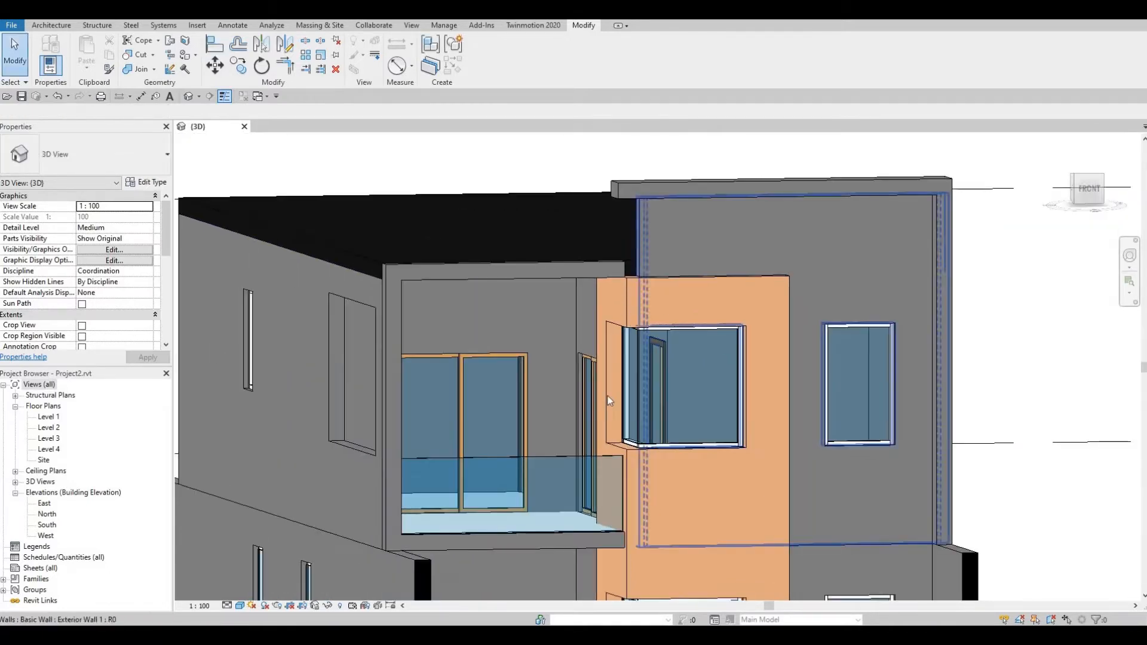
Lower the top face of the orange projecting volume slightly below the balcony frame's upper arm
{"action": "scroll", "coordinate": [724, 392], "scroll_direction": "up", "scroll_amount": 3}
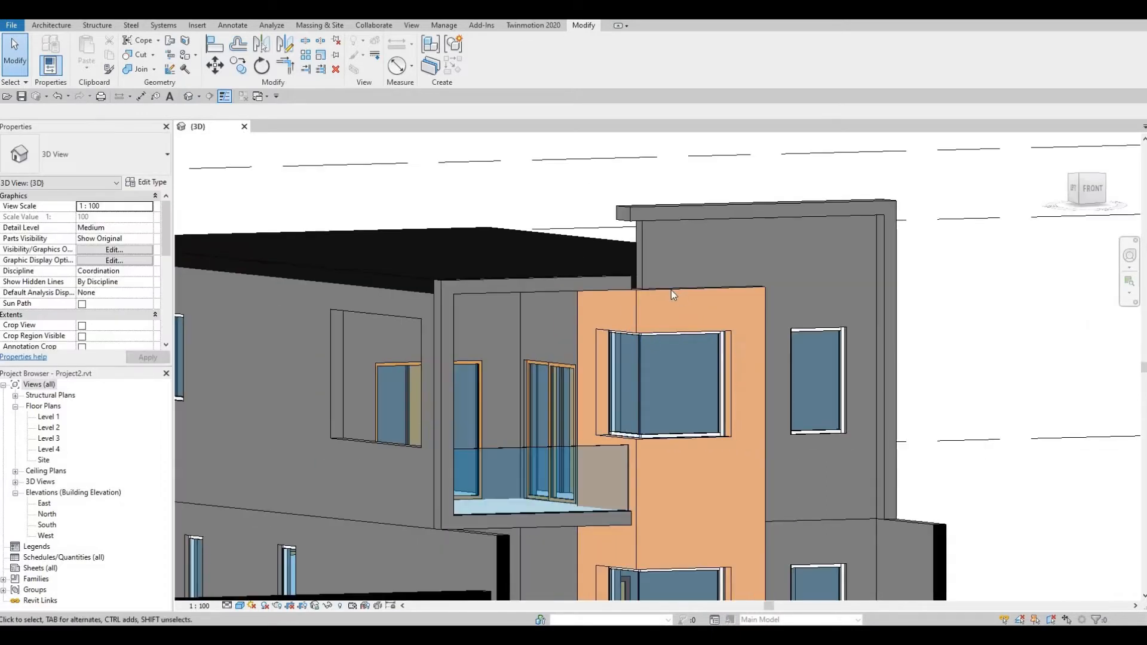
{"action": "left_click", "coordinate": [673, 287]}
{"action": "scroll", "coordinate": [676, 283], "scroll_direction": "up", "scroll_amount": 1}
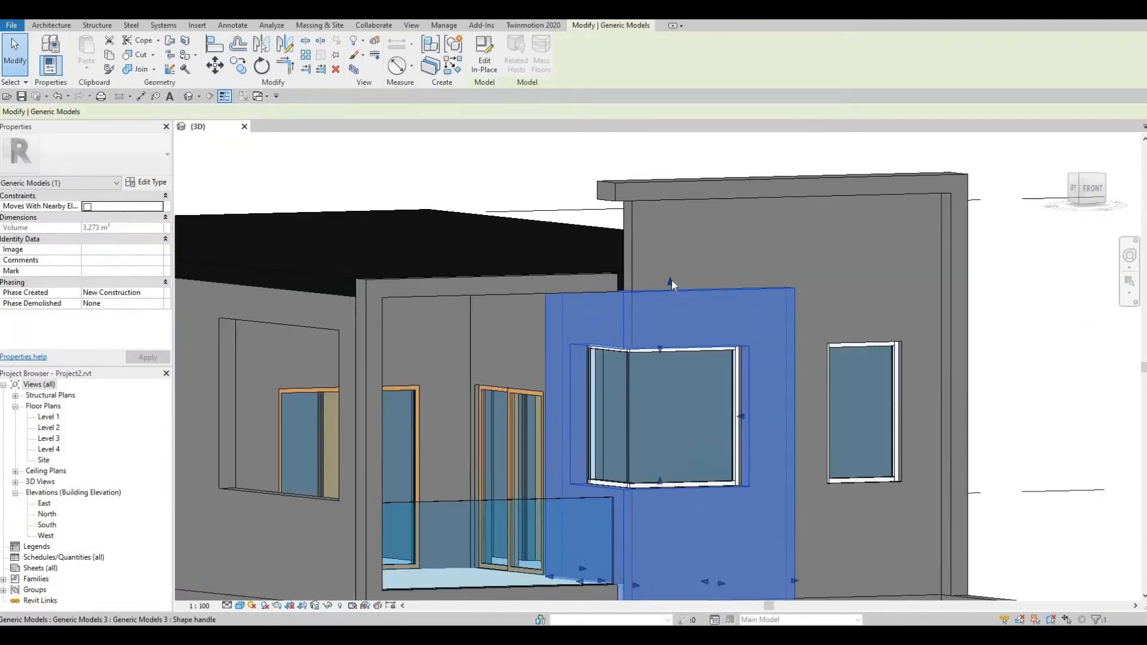
{"action": "left_click_drag", "start_coordinate": [671, 281], "coordinate": [670, 304]}
{"action": "key", "text": "Escape"}
{"action": "middle_click_drag", "start_coordinate": [708, 392], "coordinate": [661, 358], "text": "shift"}
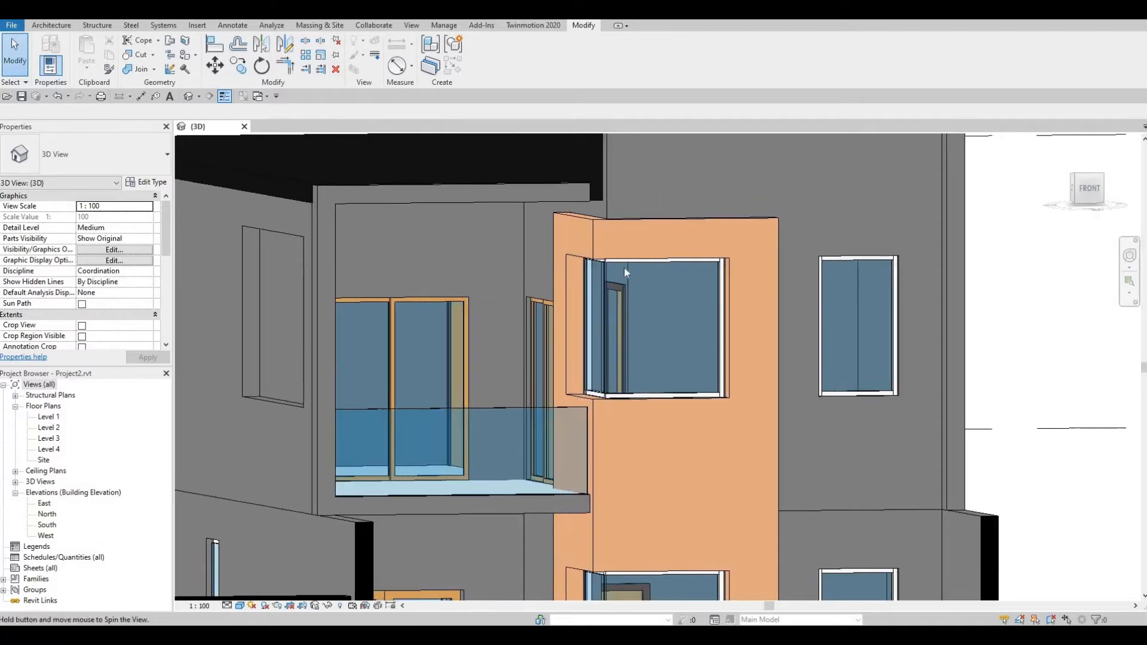
Create a new in-place component in the Generic Models category for the upper corner window, keeping the default name
{"action": "scroll", "coordinate": [612, 288], "scroll_direction": "up", "scroll_amount": 4}
{"action": "middle_click_drag", "start_coordinate": [682, 292], "coordinate": [773, 304], "text": "shift"}
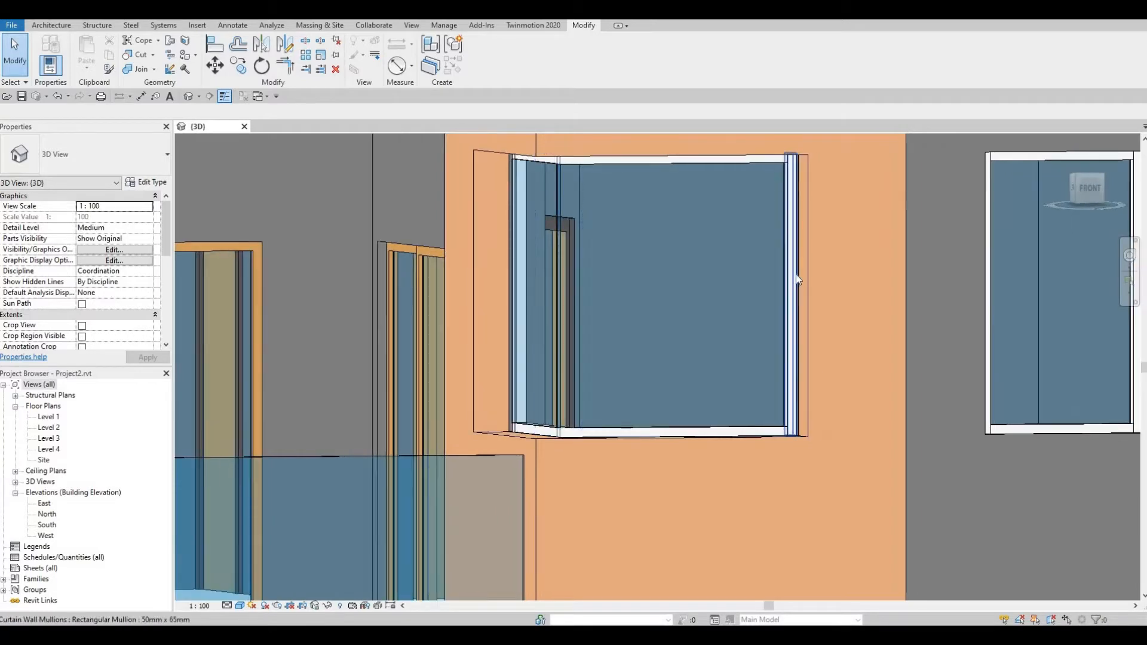
{"action": "scroll", "coordinate": [796, 279], "scroll_direction": "down", "scroll_amount": 2}
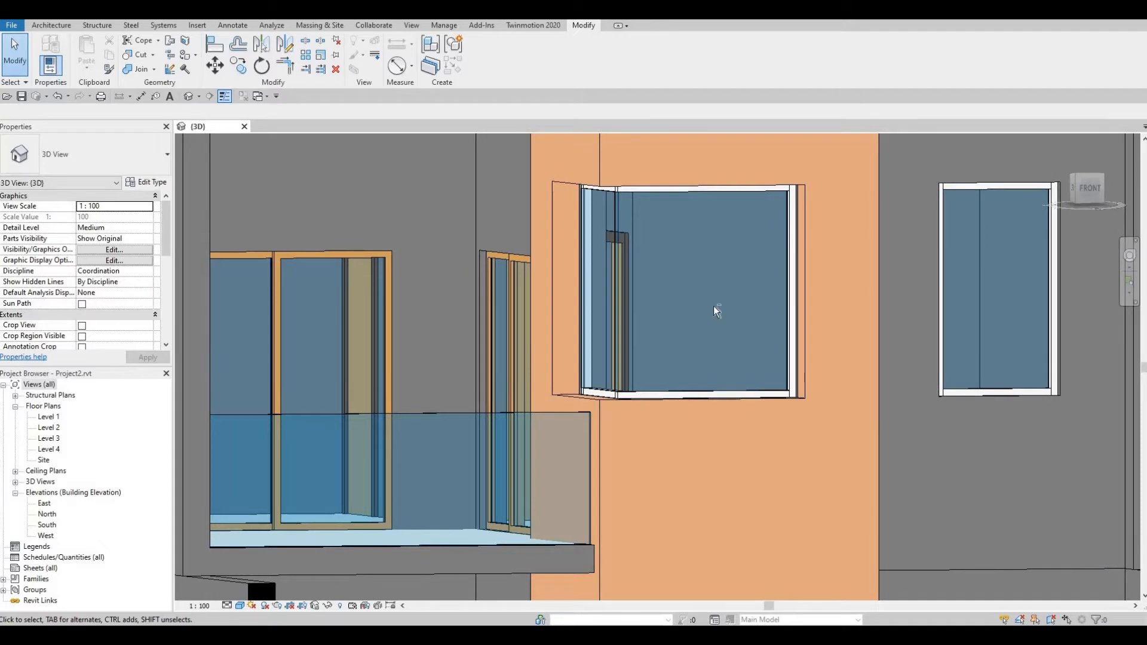
{"action": "middle_click_drag", "start_coordinate": [717, 310], "coordinate": [711, 353], "text": "shift"}
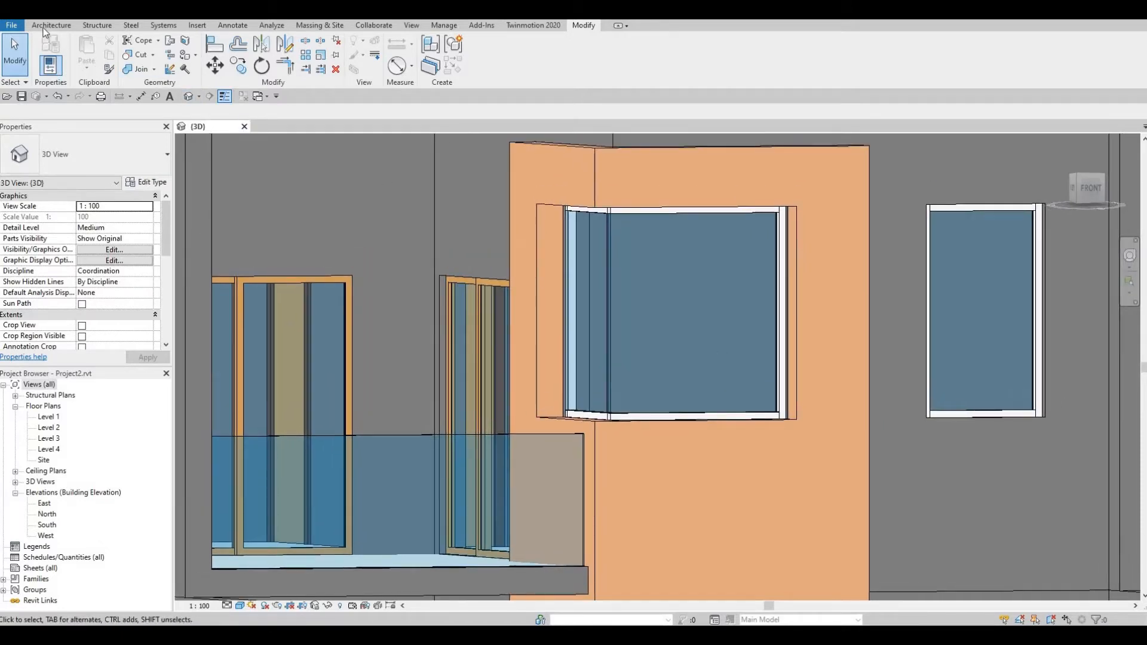
{"action": "left_click", "coordinate": [44, 26]}
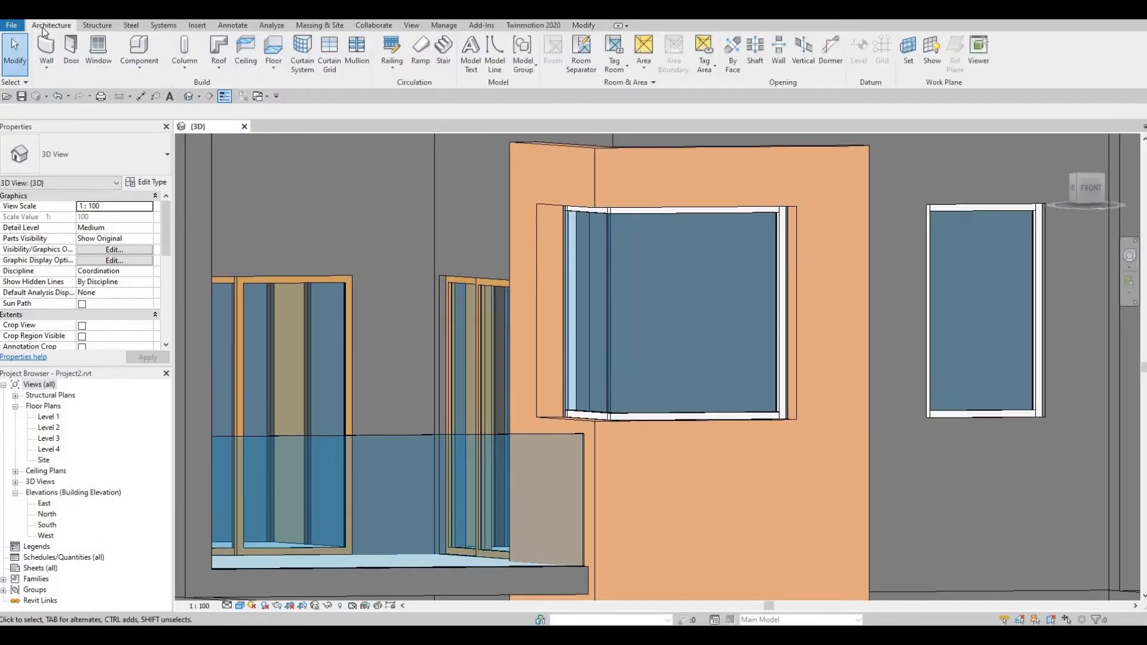
{"action": "left_click", "coordinate": [140, 75]}
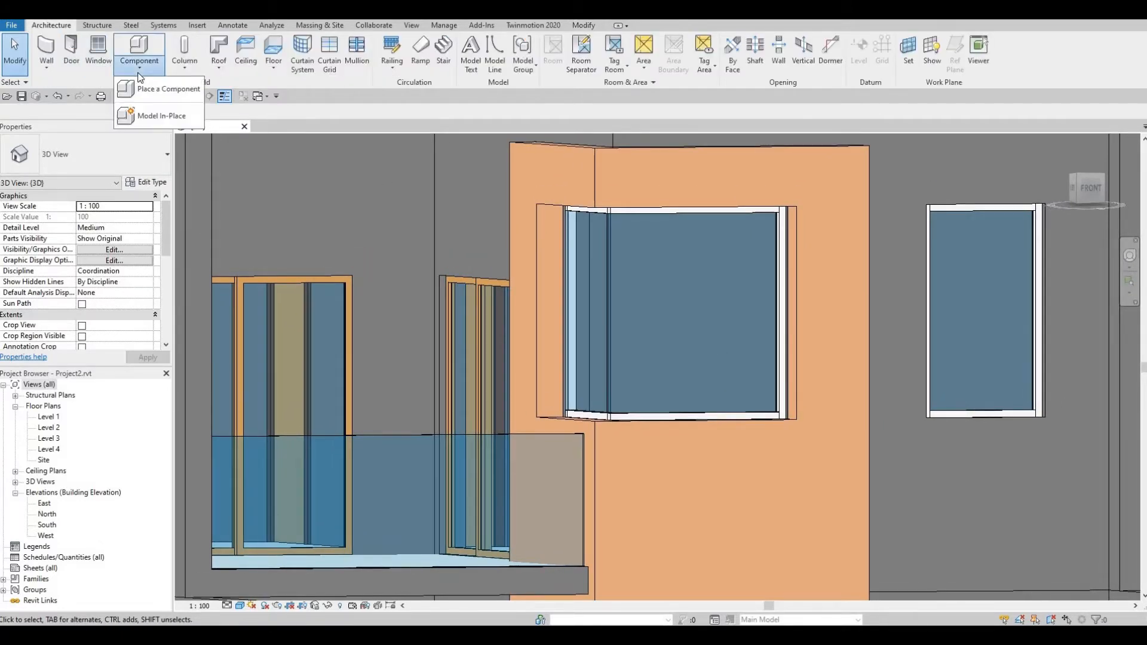
{"action": "left_click", "coordinate": [161, 115]}
{"action": "scroll", "coordinate": [523, 296], "scroll_direction": "down", "scroll_amount": 4}
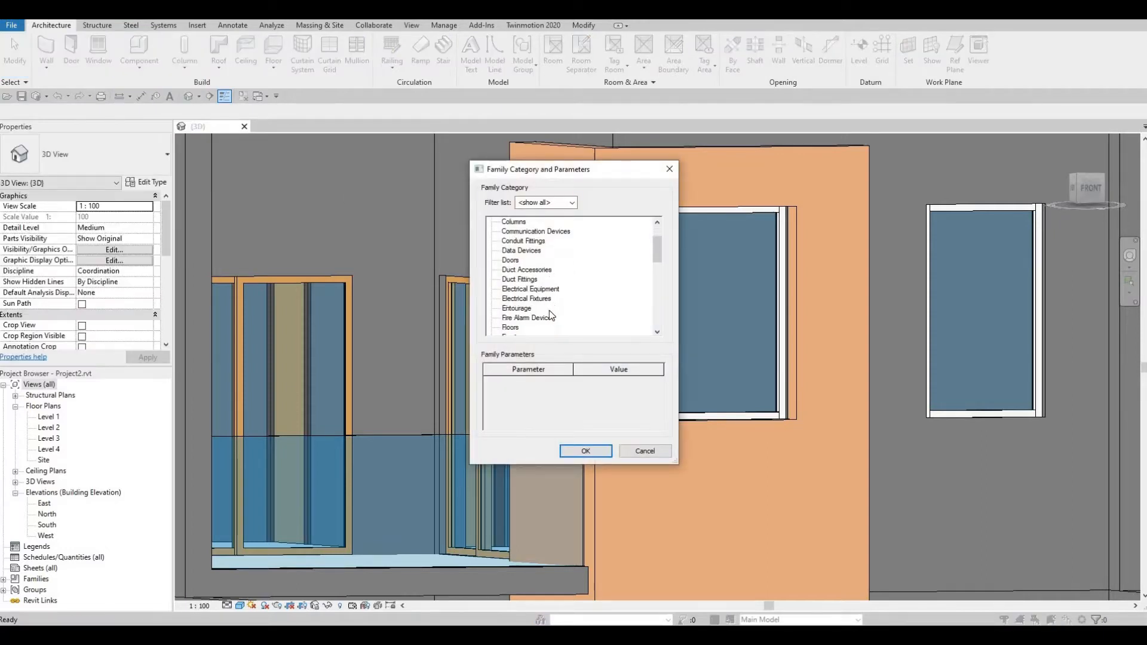
{"action": "left_click", "coordinate": [523, 289]}
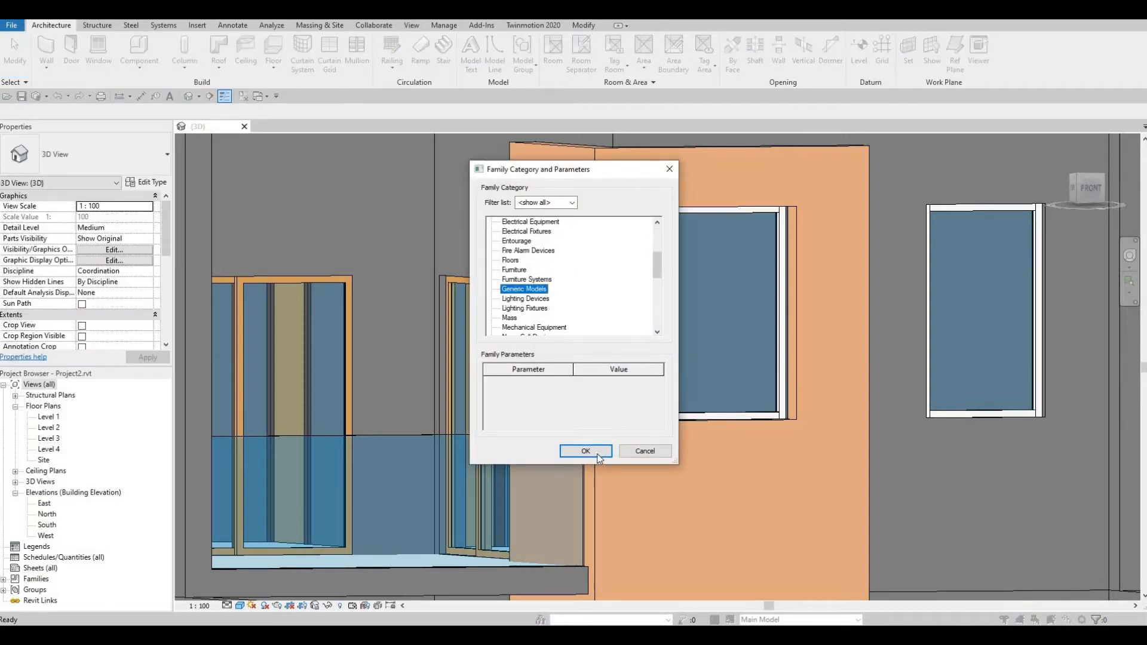
{"action": "left_click", "coordinate": [589, 451]}
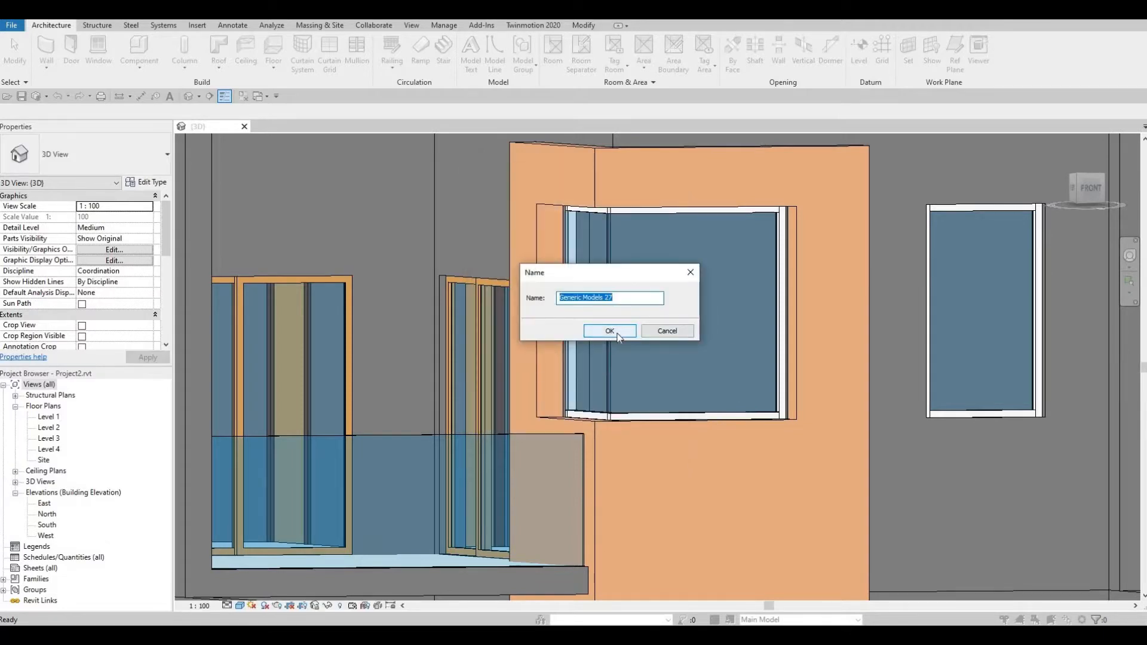
{"action": "left_click", "coordinate": [610, 331]}
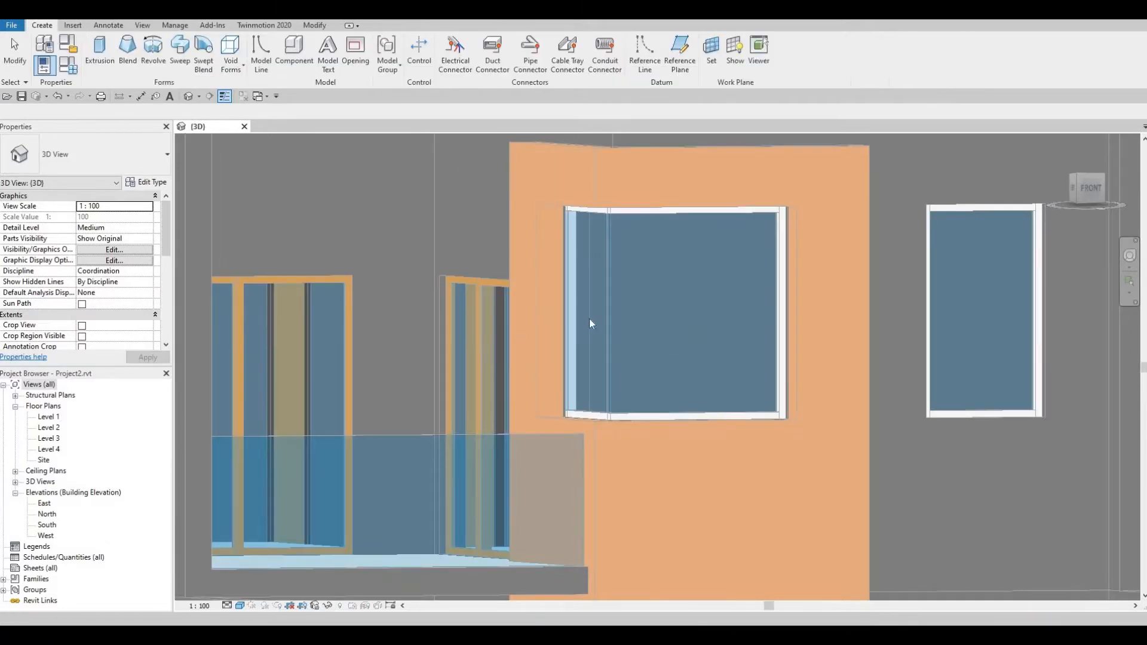
Start a sweep and pick the vertical and bottom edges of the orange volume's opening around the corner window as its path
{"action": "left_click", "coordinate": [180, 63]}
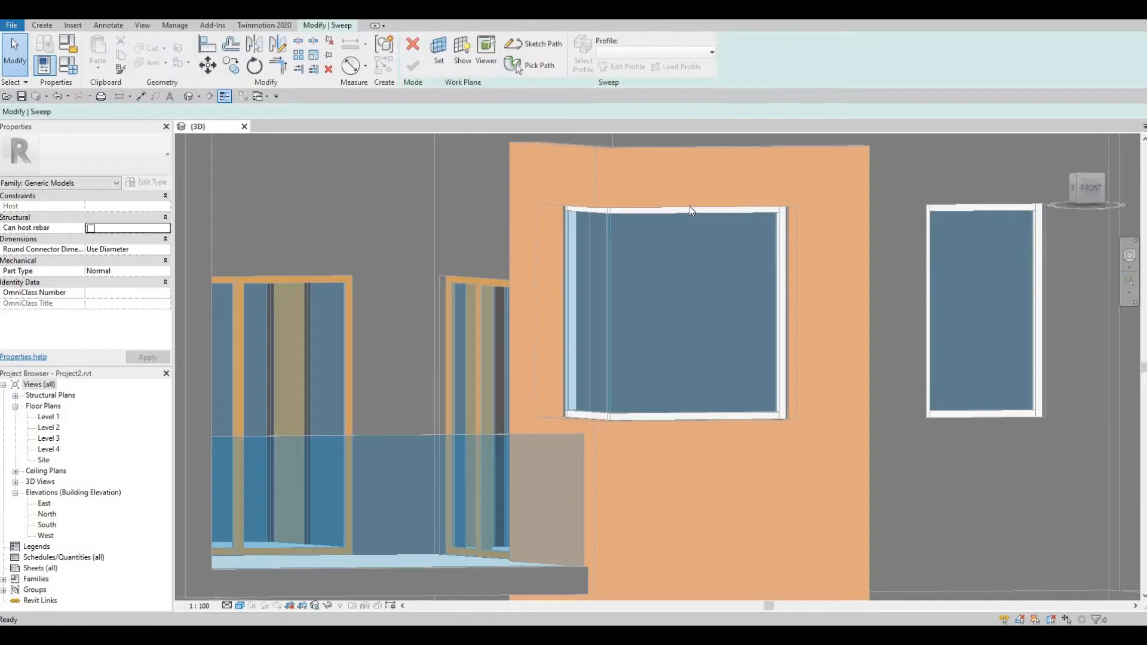
{"action": "scroll", "coordinate": [689, 206], "scroll_direction": "up", "scroll_amount": 3}
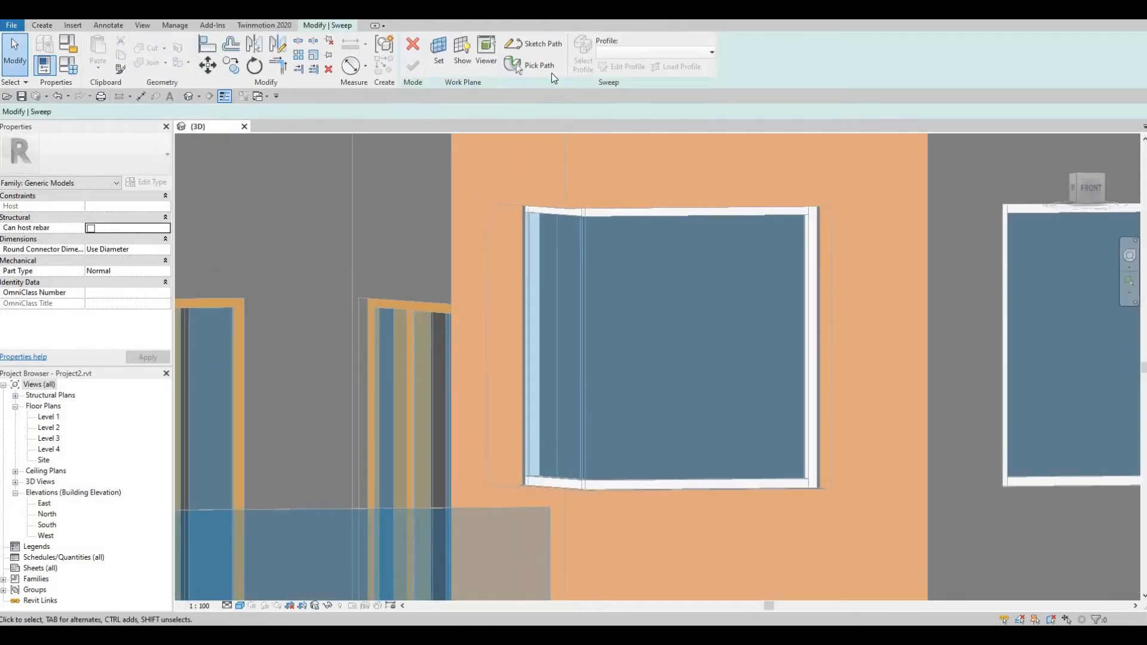
{"action": "left_click", "coordinate": [541, 64]}
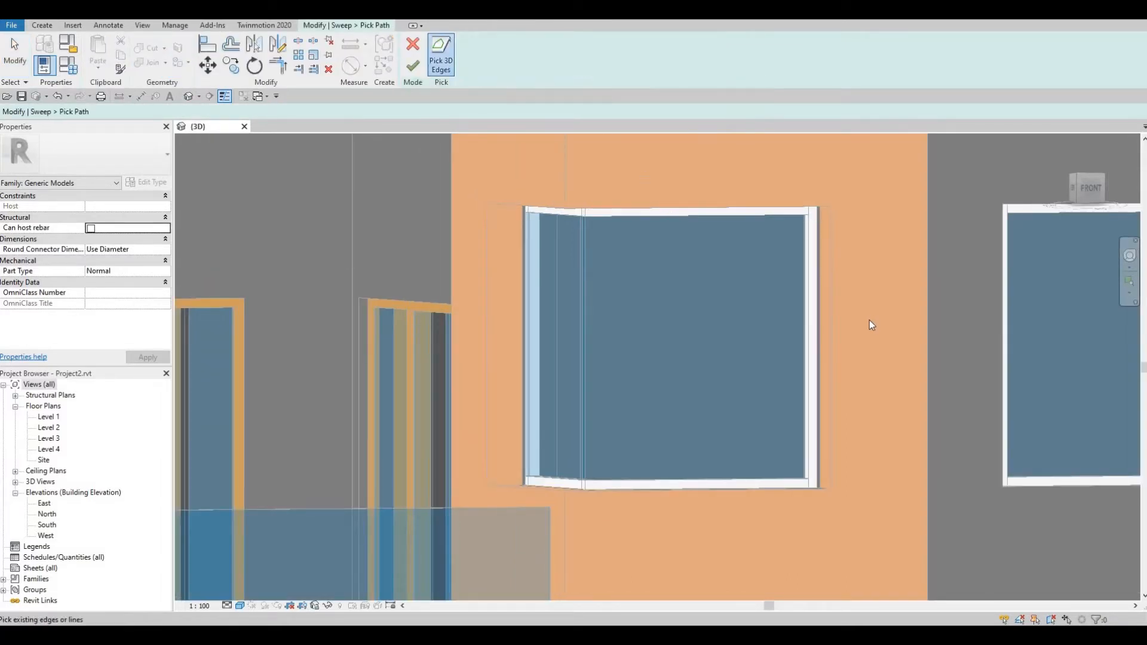
{"action": "scroll", "coordinate": [861, 316], "scroll_direction": "up", "scroll_amount": 1}
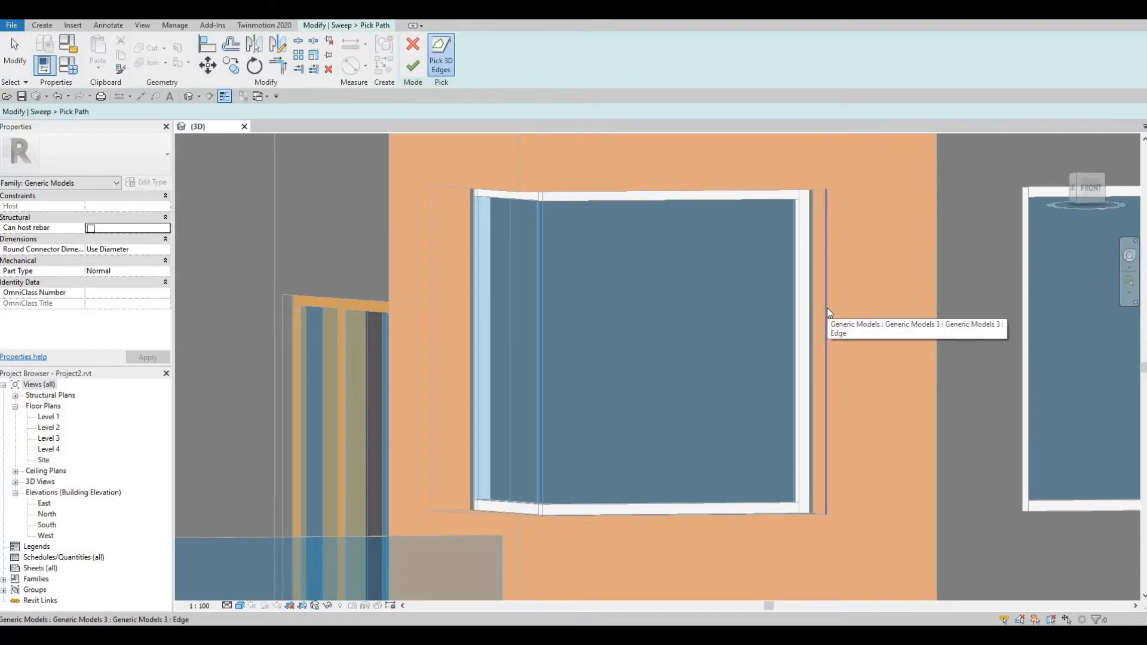
{"action": "left_click", "coordinate": [828, 312]}
{"action": "middle_click_drag", "start_coordinate": [789, 554], "coordinate": [735, 494], "text": "shift"}
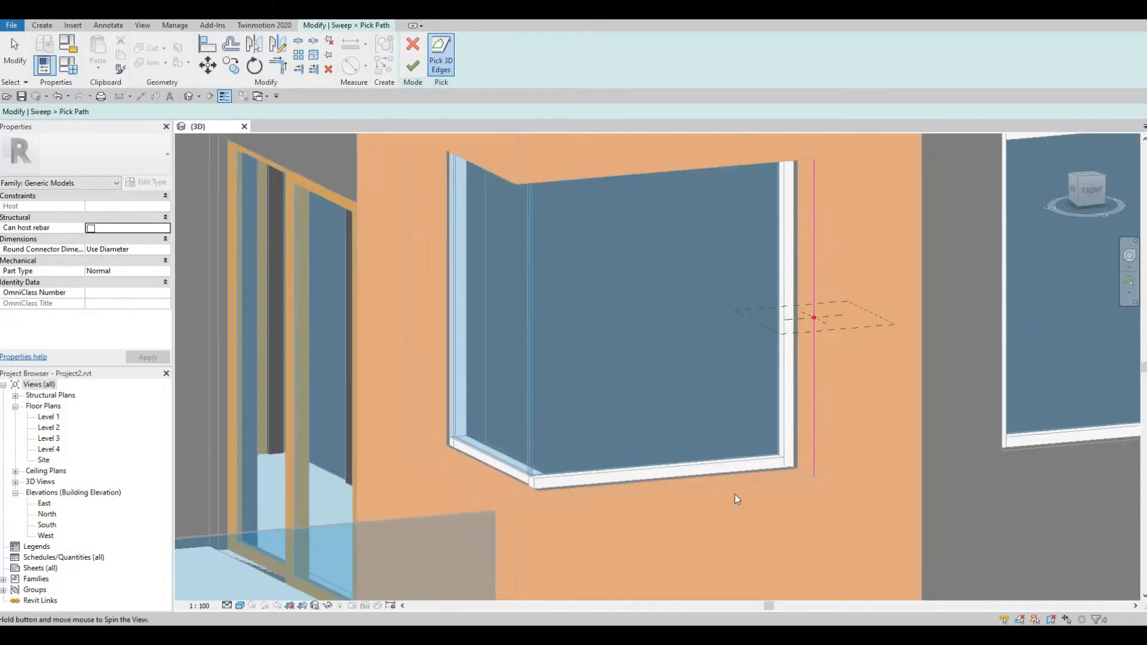
{"action": "left_click", "coordinate": [727, 486]}
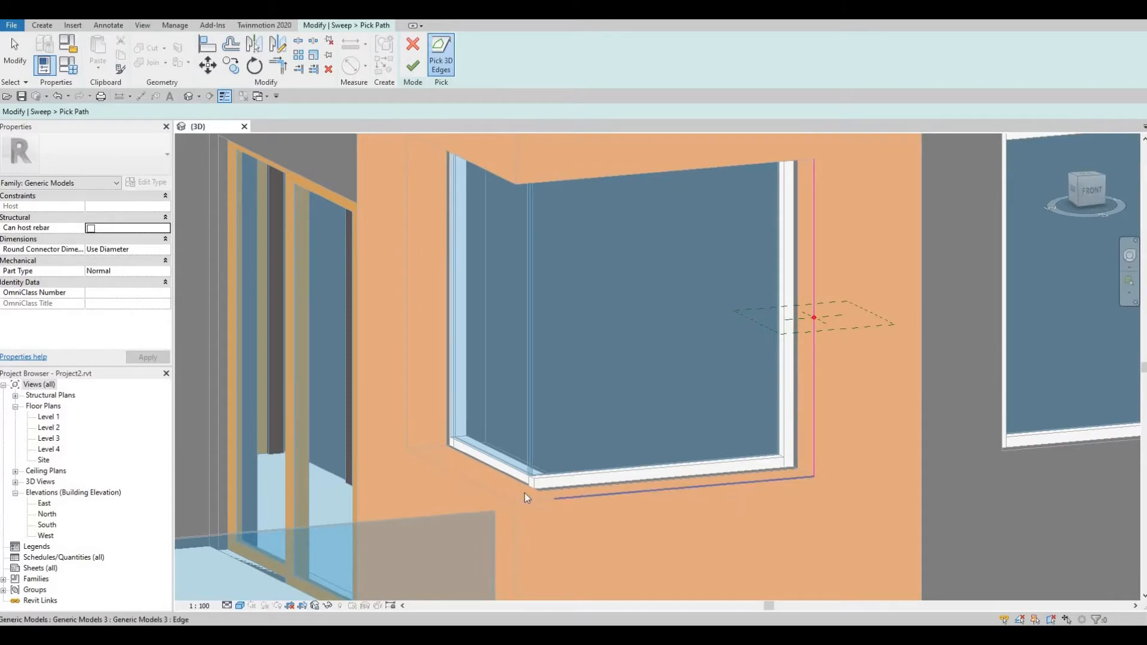
{"action": "left_click", "coordinate": [488, 494]}
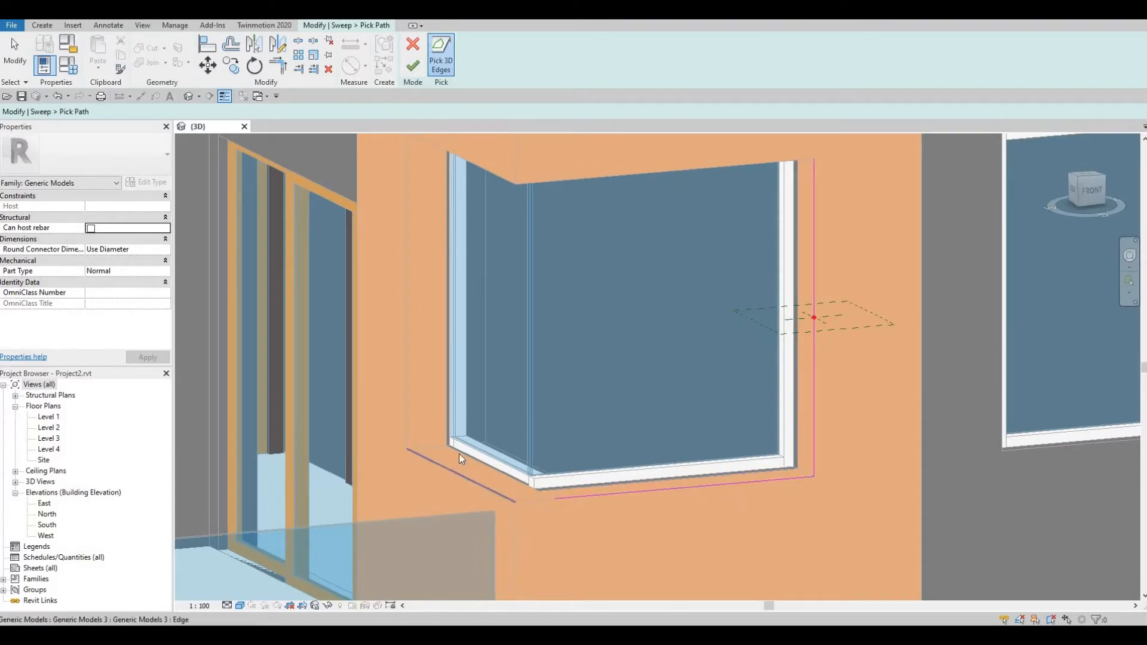
{"action": "left_click", "coordinate": [405, 375]}
Add the two top edges of the corner window opening to the sweep path
{"action": "middle_click_drag", "start_coordinate": [467, 185], "coordinate": [455, 271]}
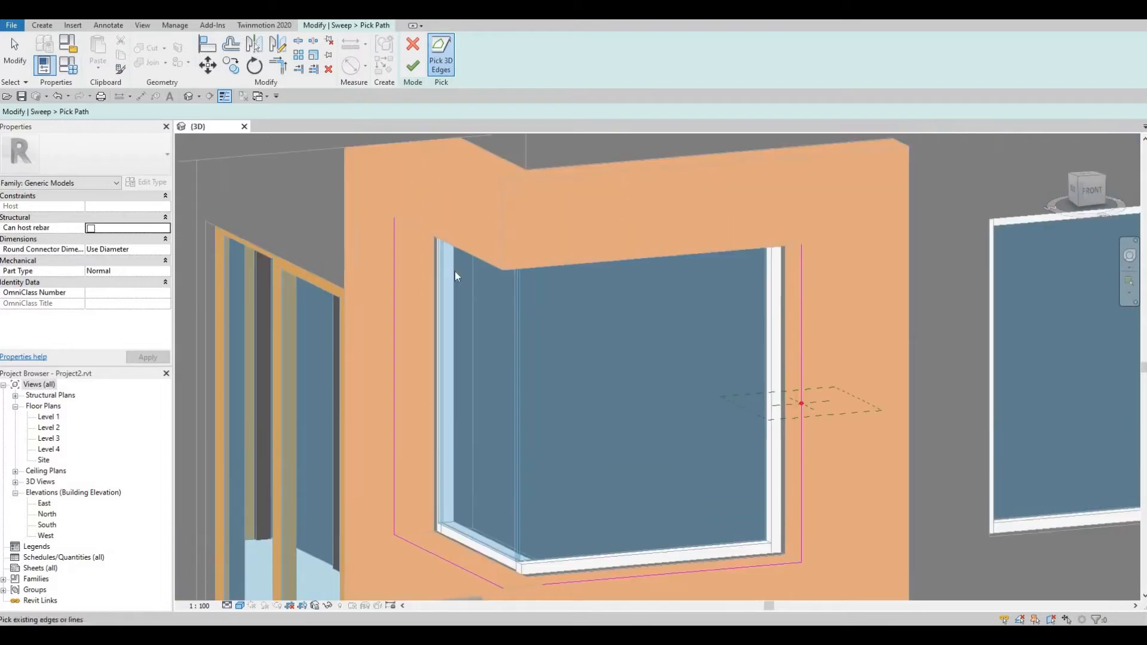
{"action": "scroll", "coordinate": [454, 272], "scroll_direction": "down", "scroll_amount": 1}
{"action": "left_click", "coordinate": [460, 261]}
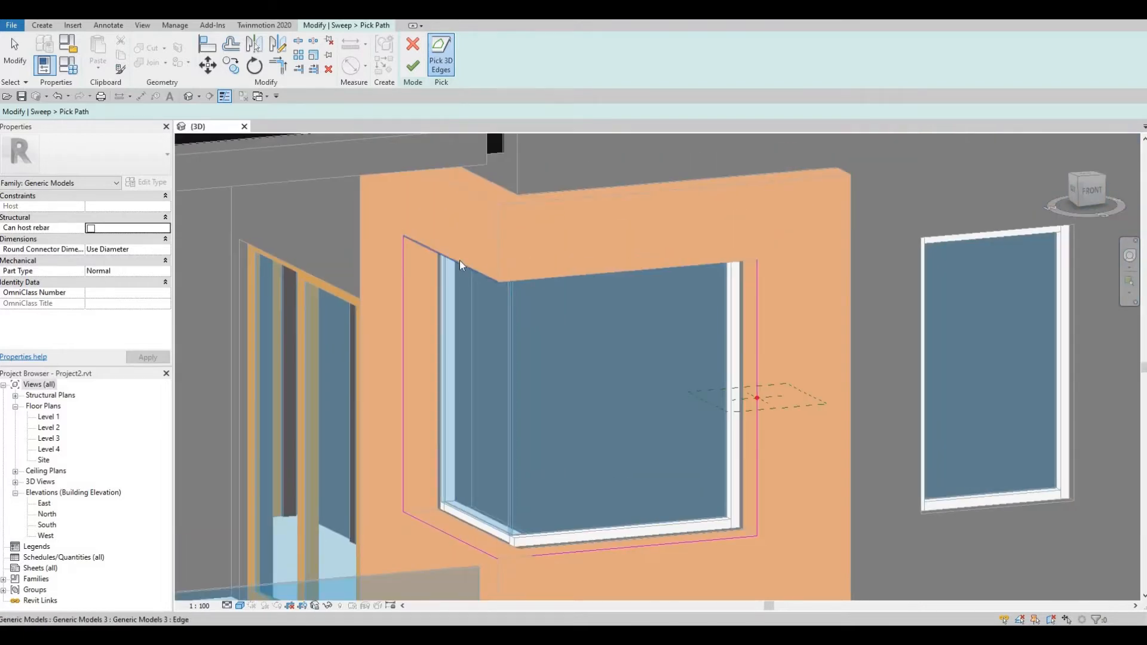
{"action": "left_click", "coordinate": [554, 279]}
Trim the two bottom path lines to meet at the window's corner, and finish the sweep path
{"action": "scroll", "coordinate": [502, 289], "scroll_direction": "up", "scroll_amount": 1}
{"action": "middle_click_drag", "start_coordinate": [586, 357], "coordinate": [621, 186]}
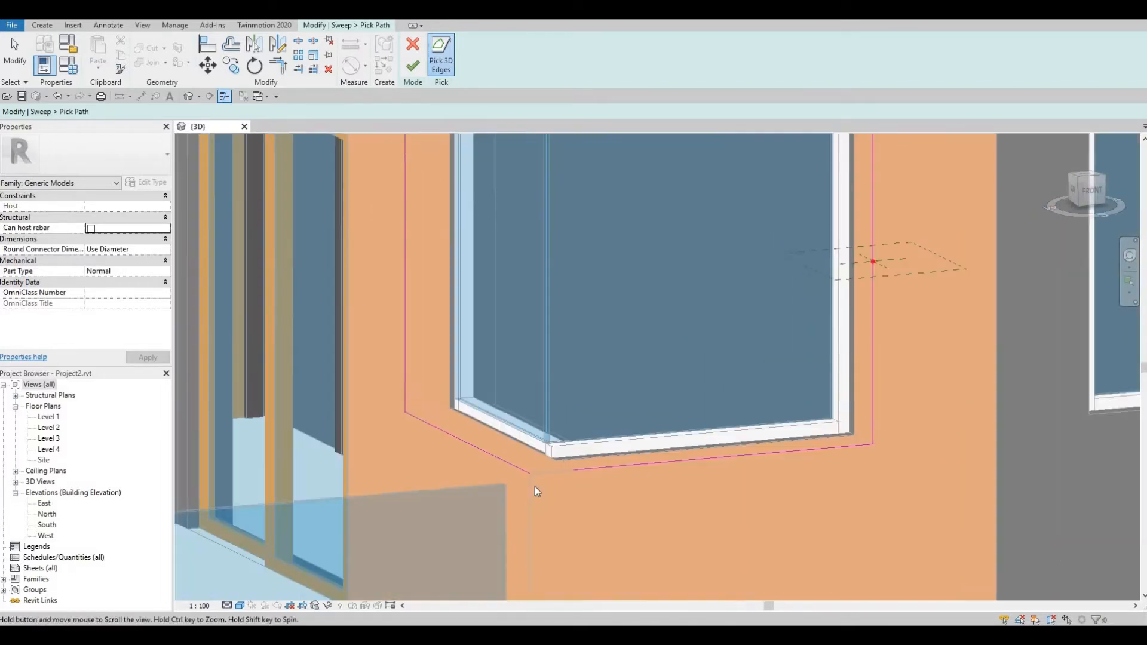
{"action": "middle_click_drag", "start_coordinate": [535, 486], "coordinate": [563, 471]}
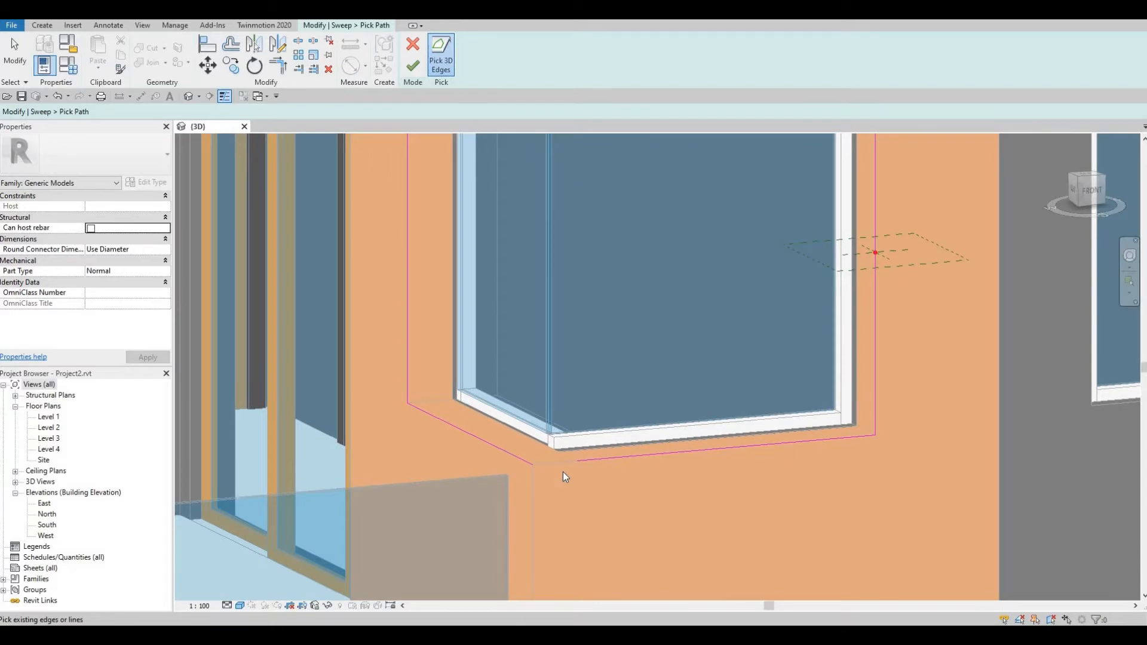
{"action": "key", "text": "t"}
{"action": "key", "text": "r"}
{"action": "left_click", "coordinate": [598, 459]}
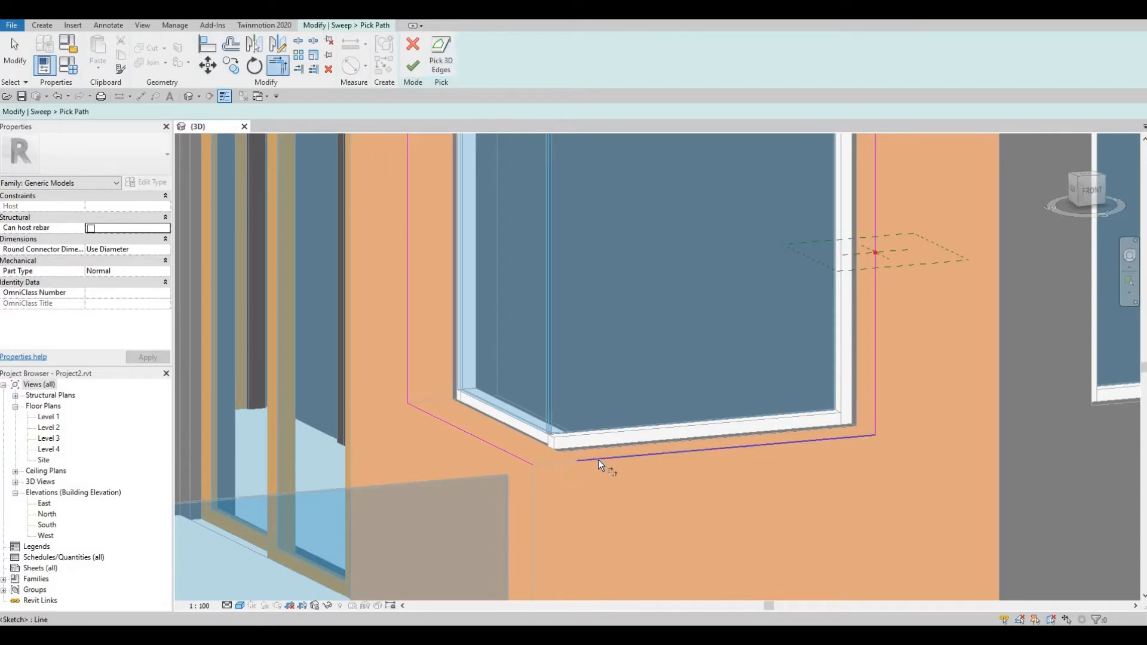
{"action": "left_click", "coordinate": [515, 457]}
{"action": "middle_click_drag", "start_coordinate": [569, 338], "coordinate": [572, 557]}
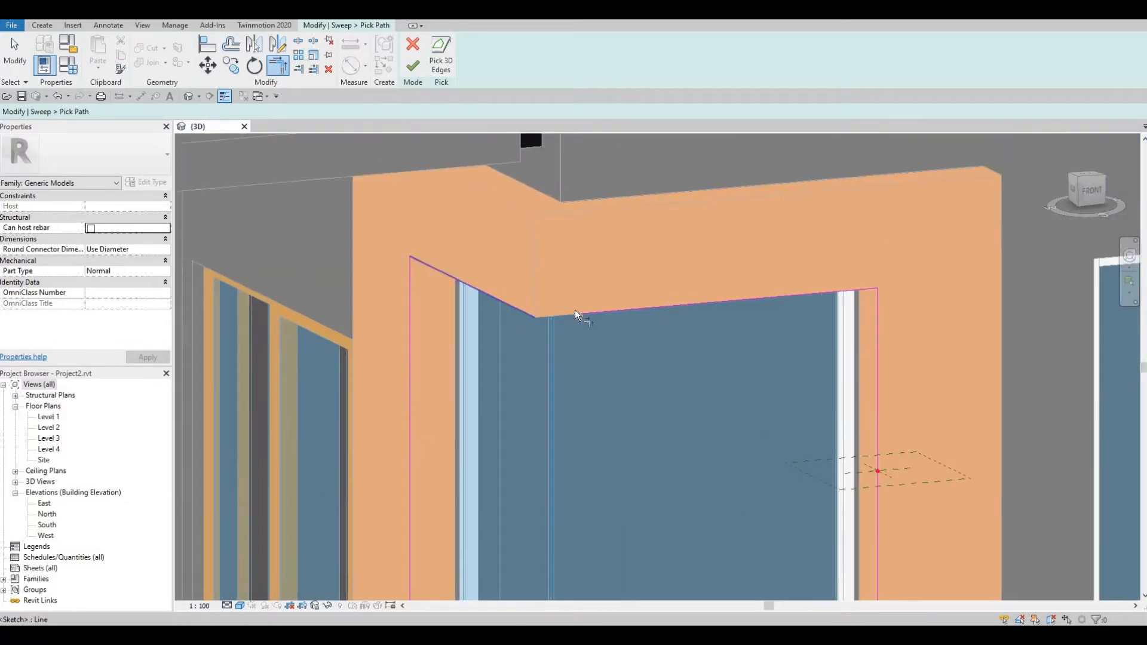
{"action": "middle_click_drag", "start_coordinate": [869, 467], "coordinate": [740, 366]}
{"action": "scroll", "coordinate": [715, 398], "scroll_direction": "down", "scroll_amount": 2}
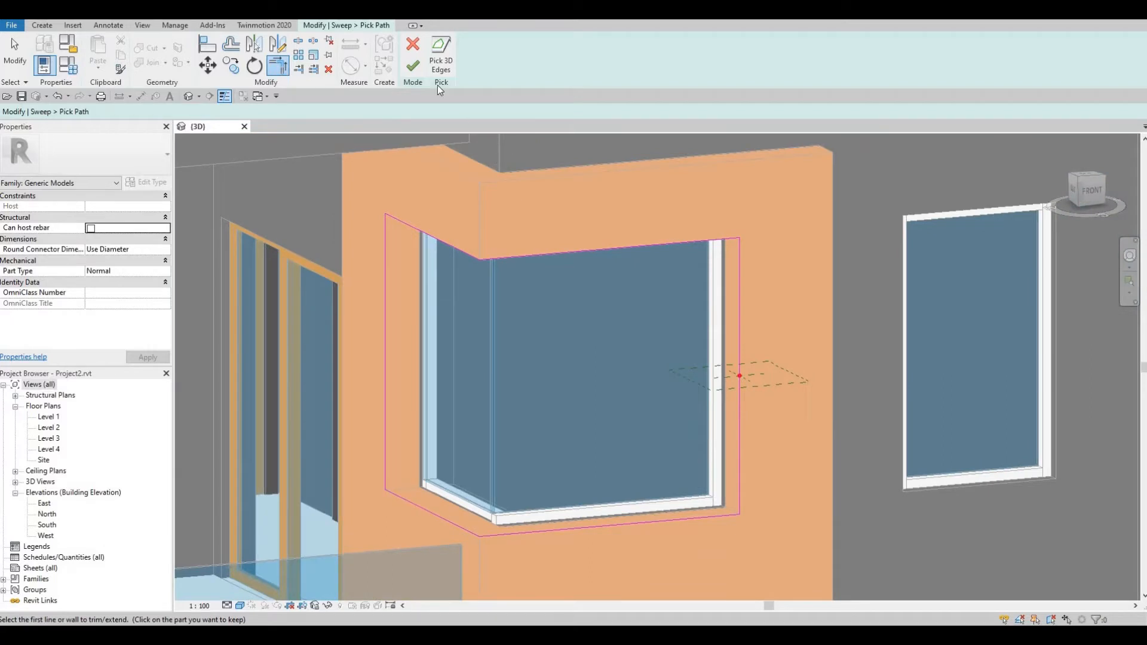
{"action": "left_click", "coordinate": [413, 65]}
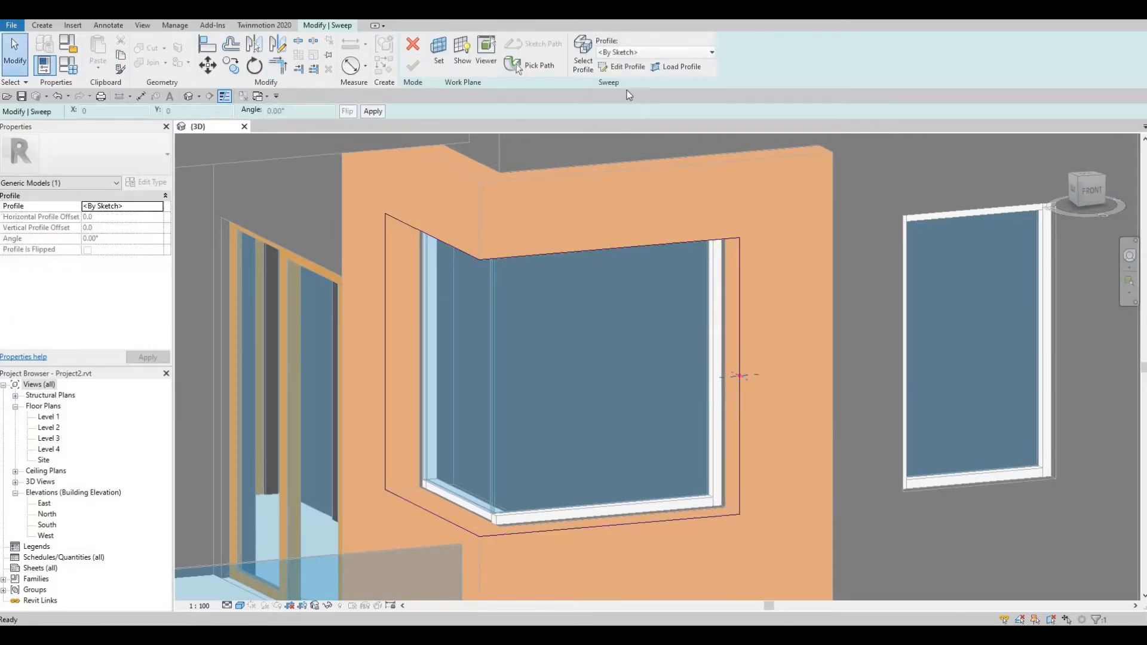
Edit the sweep profile and sketch a rectangle about 25 by 35 mm from the path's reference point
{"action": "left_click", "coordinate": [628, 67]}
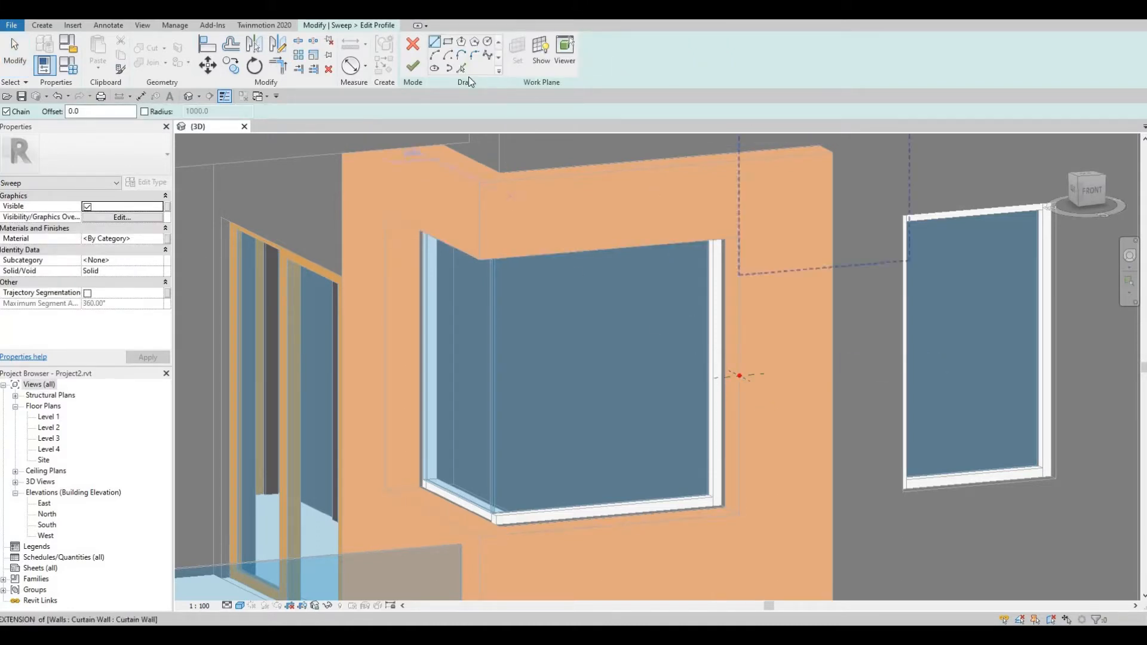
{"action": "left_click", "coordinate": [448, 43]}
{"action": "scroll", "coordinate": [777, 417], "scroll_direction": "up", "scroll_amount": 5}
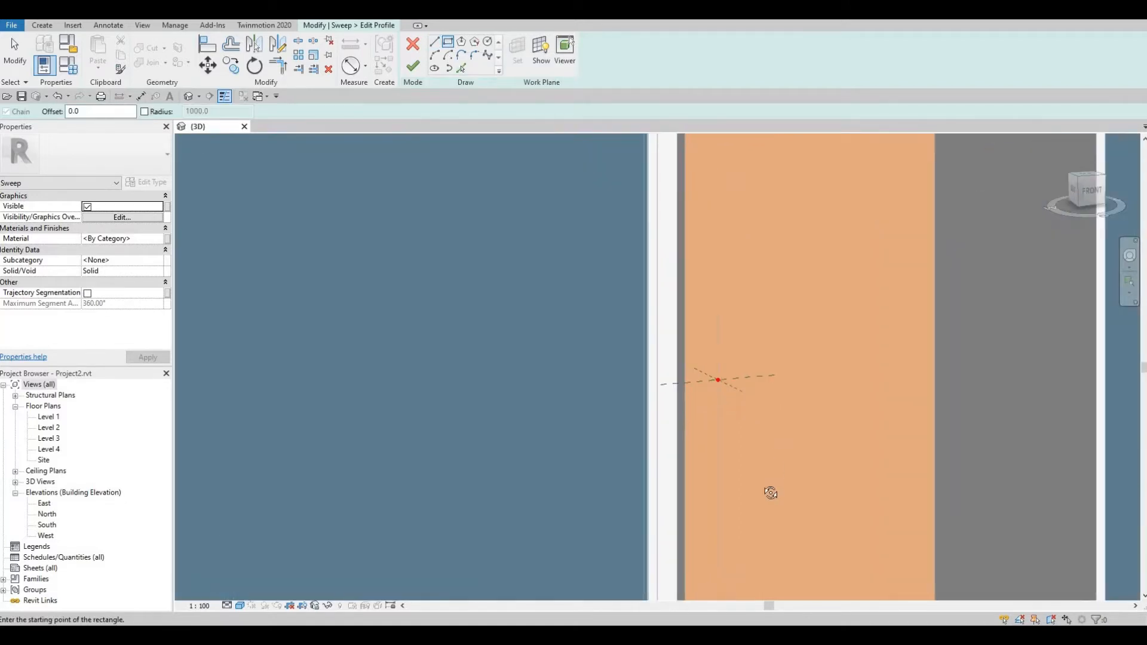
{"action": "scroll", "coordinate": [768, 373], "scroll_direction": "up", "scroll_amount": 3}
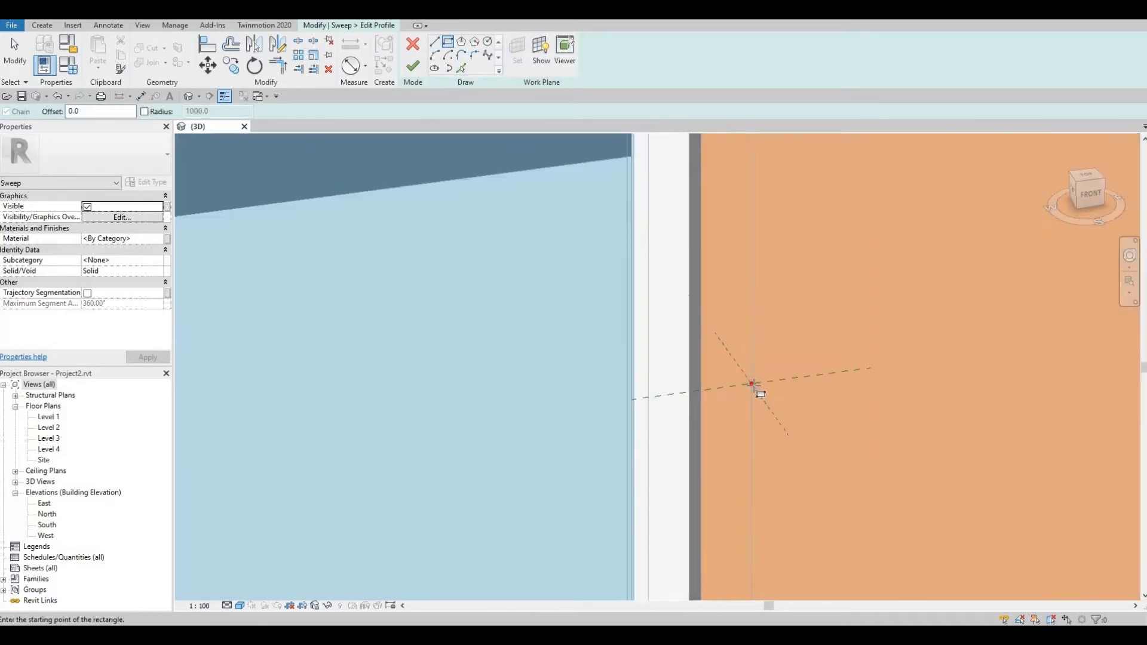
{"action": "left_click", "coordinate": [786, 396]}
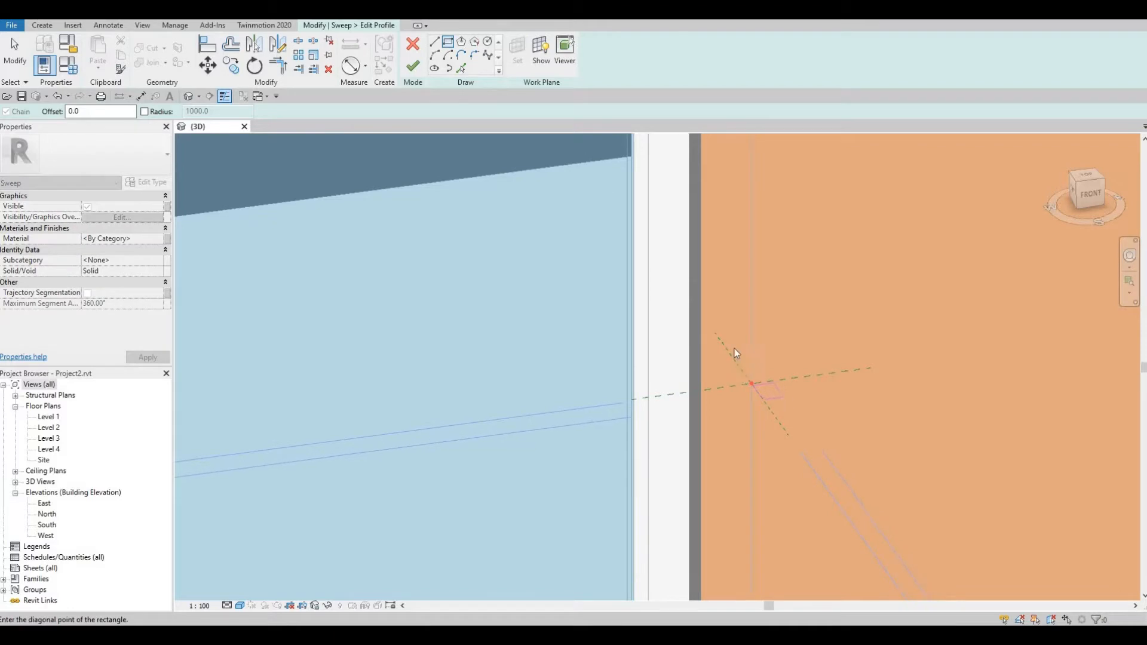
{"action": "key", "text": "Escape"}
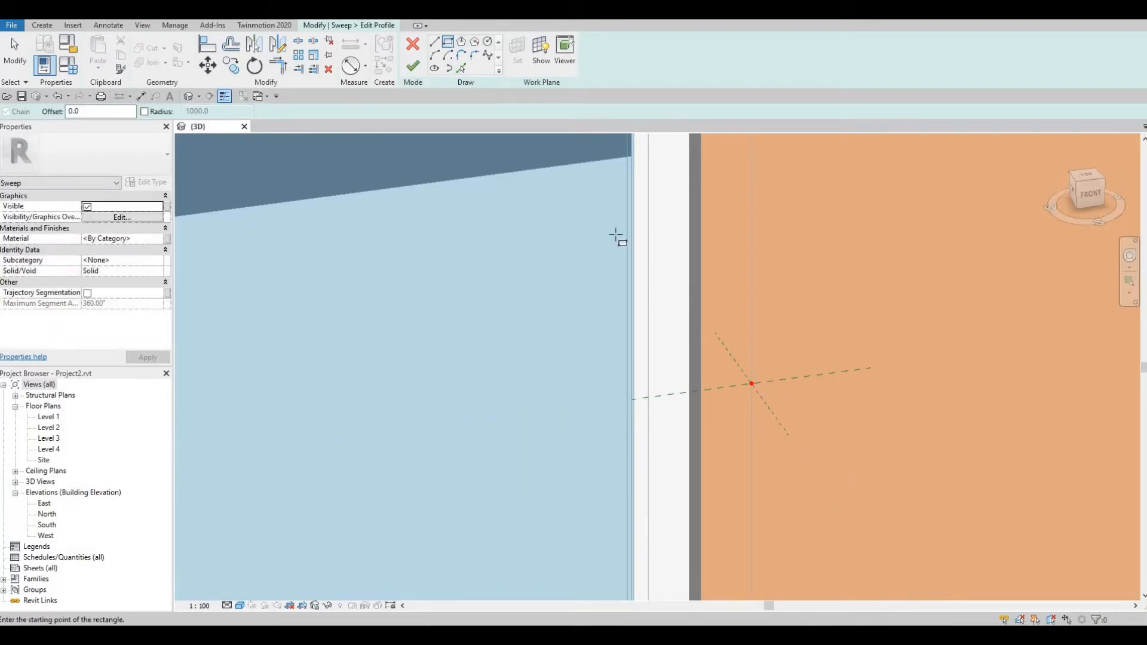
{"action": "scroll", "coordinate": [779, 358], "scroll_direction": "up", "scroll_amount": 3}
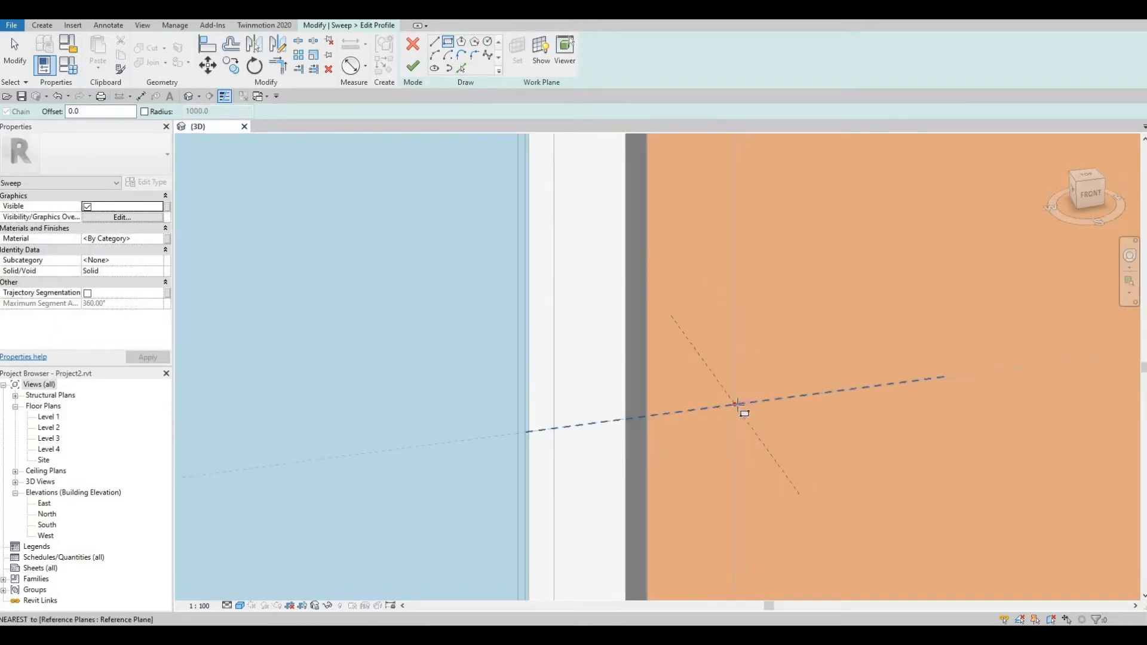
{"action": "left_click", "coordinate": [736, 404]}
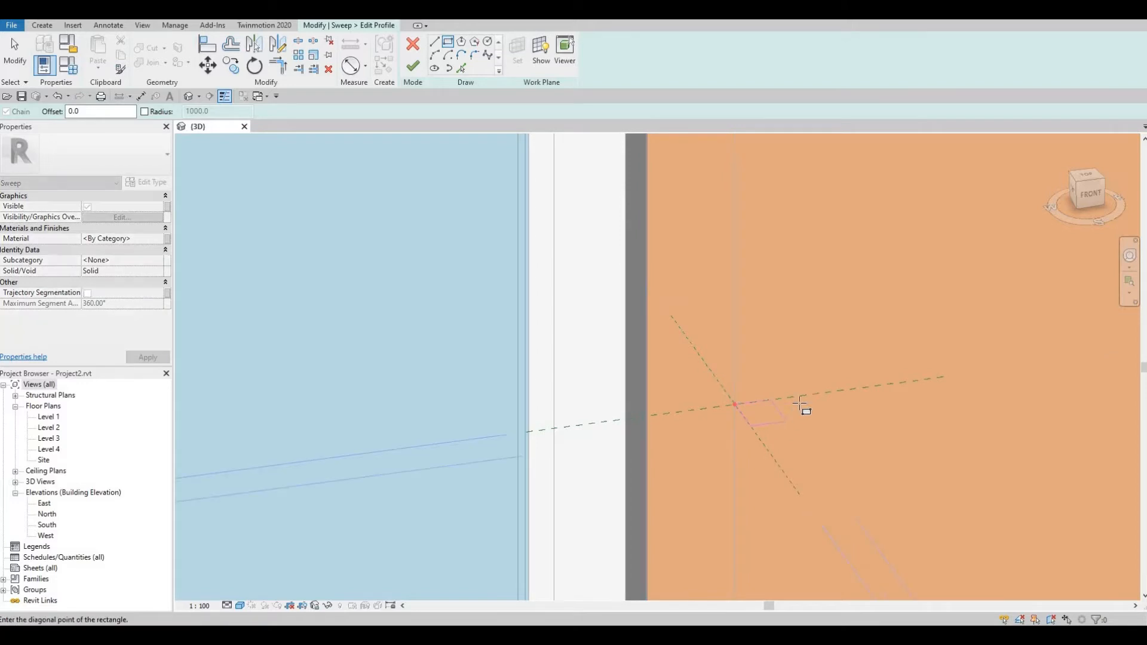
{"action": "left_click", "coordinate": [801, 405]}
Set both sides of the profile rectangle to 50 mm
{"action": "scroll", "coordinate": [776, 400], "scroll_direction": "up", "scroll_amount": 3}
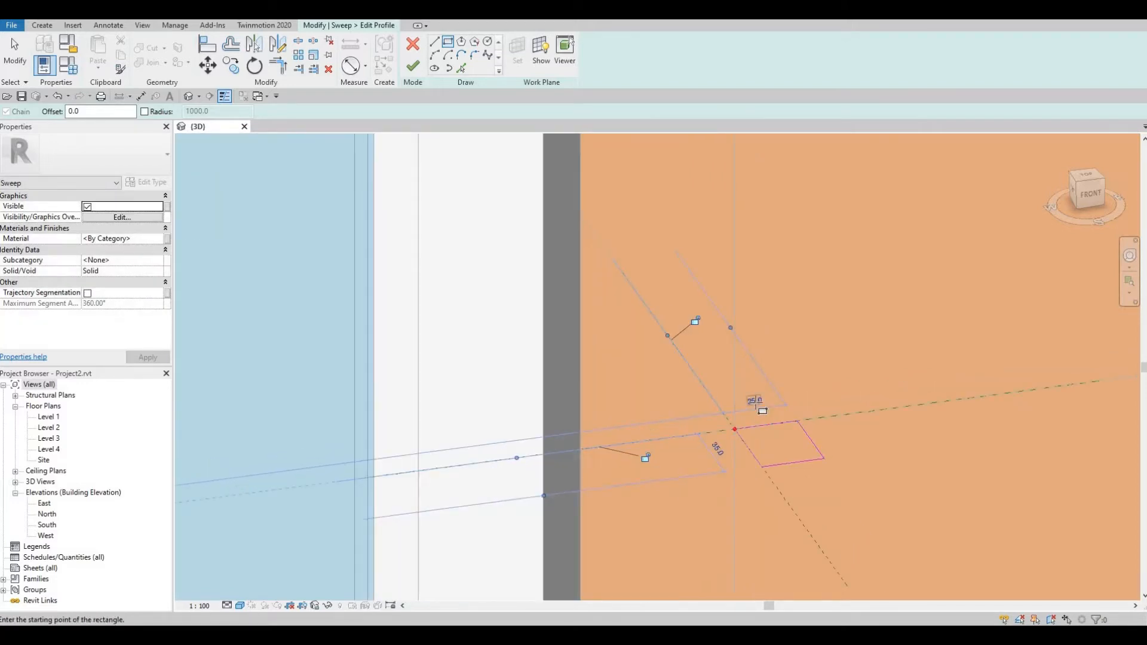
{"action": "left_click", "coordinate": [757, 408]}
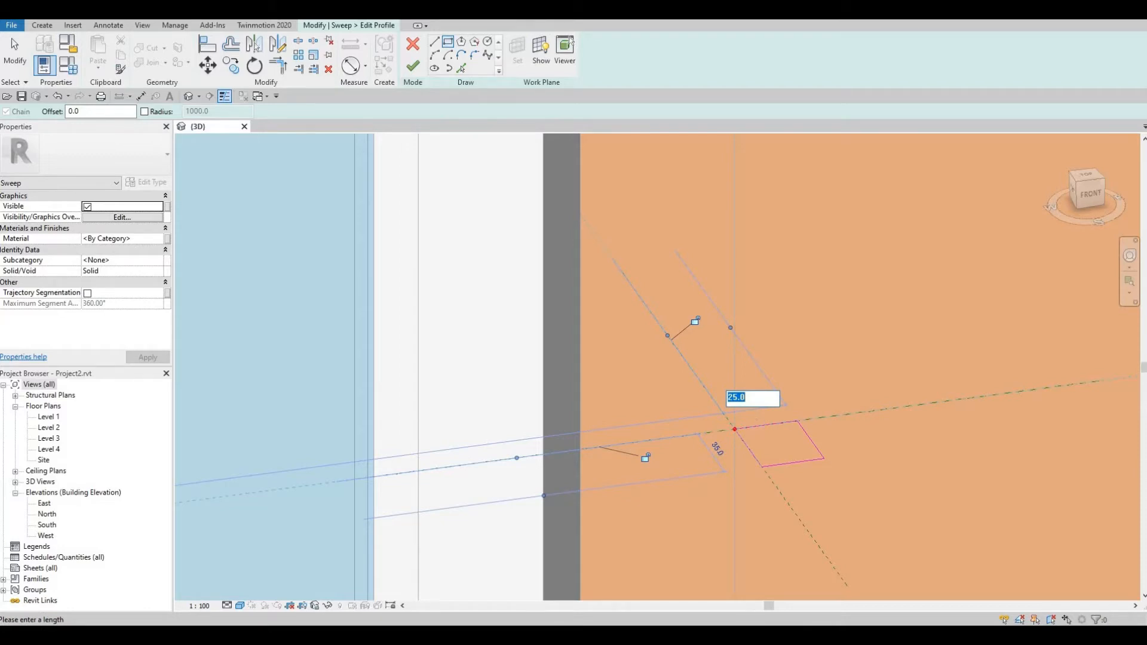
{"action": "type", "text": "50"}
{"action": "key", "text": "Return"}
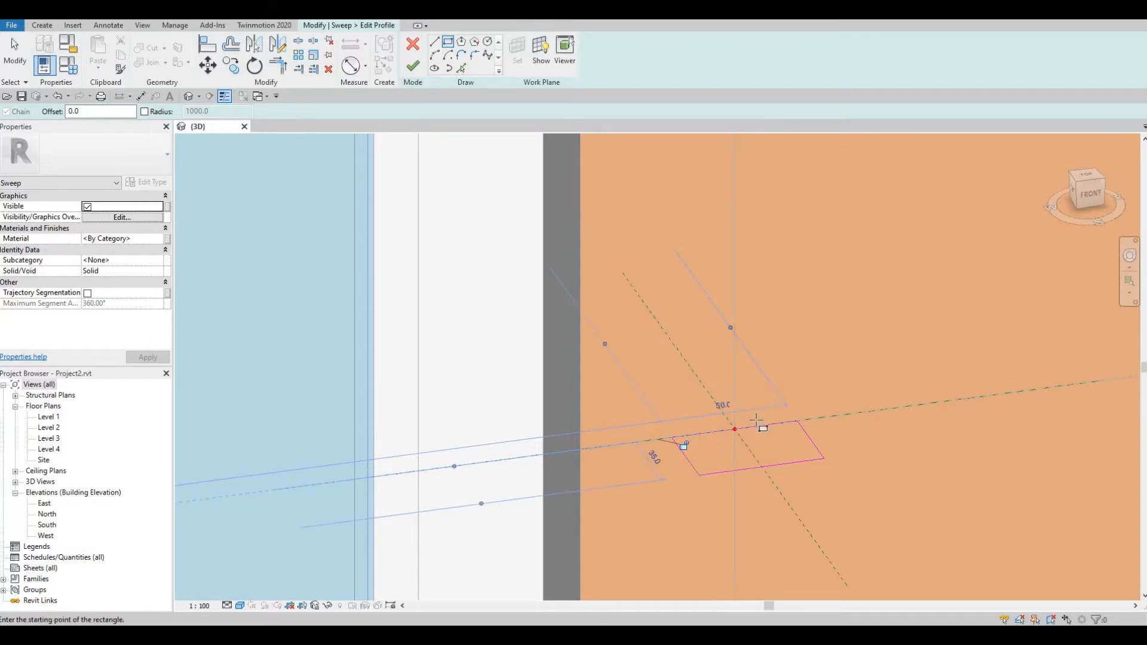
{"action": "left_click", "coordinate": [648, 460]}
{"action": "type", "text": "5"}
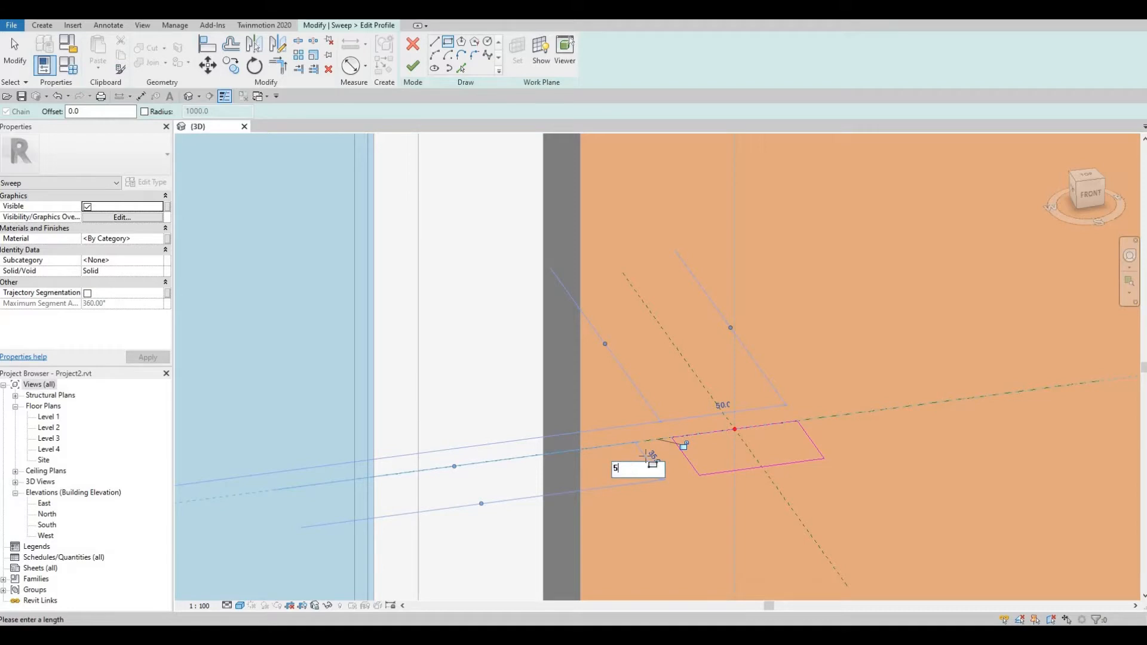
{"action": "type", "text": "0"}
{"action": "key", "text": "Return"}
{"action": "key", "text": "Escape"}
{"action": "key", "text": "Escape"}
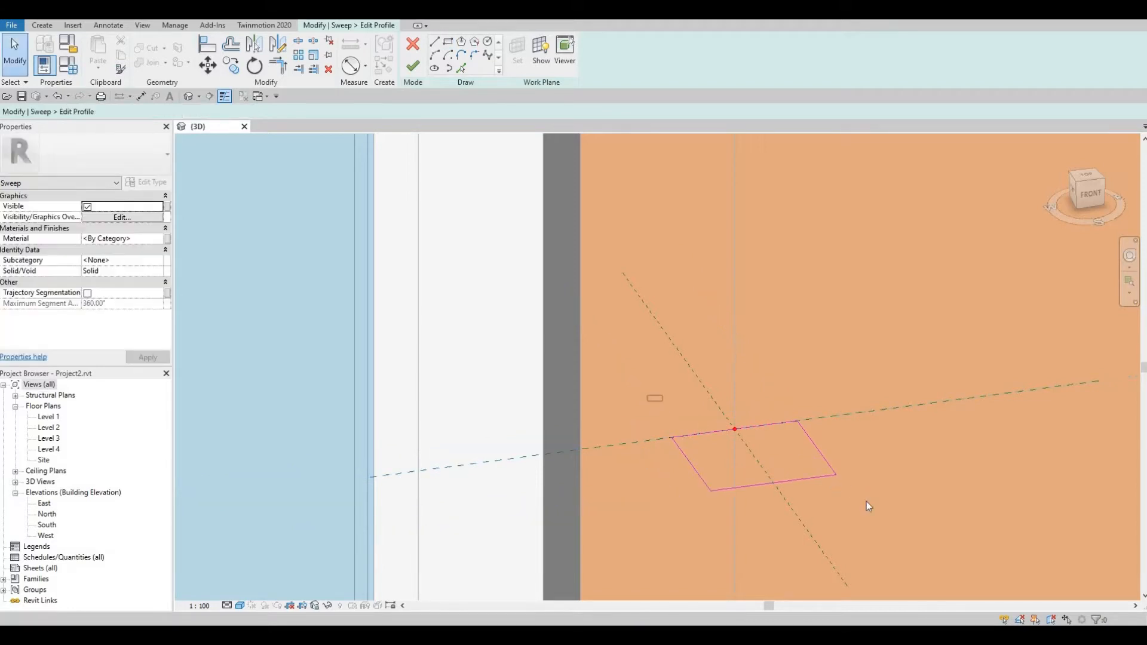
Move the whole square profile so its rear inner corner sits on the path's reference point
{"action": "left_click_drag", "start_coordinate": [867, 501], "coordinate": [646, 396]}
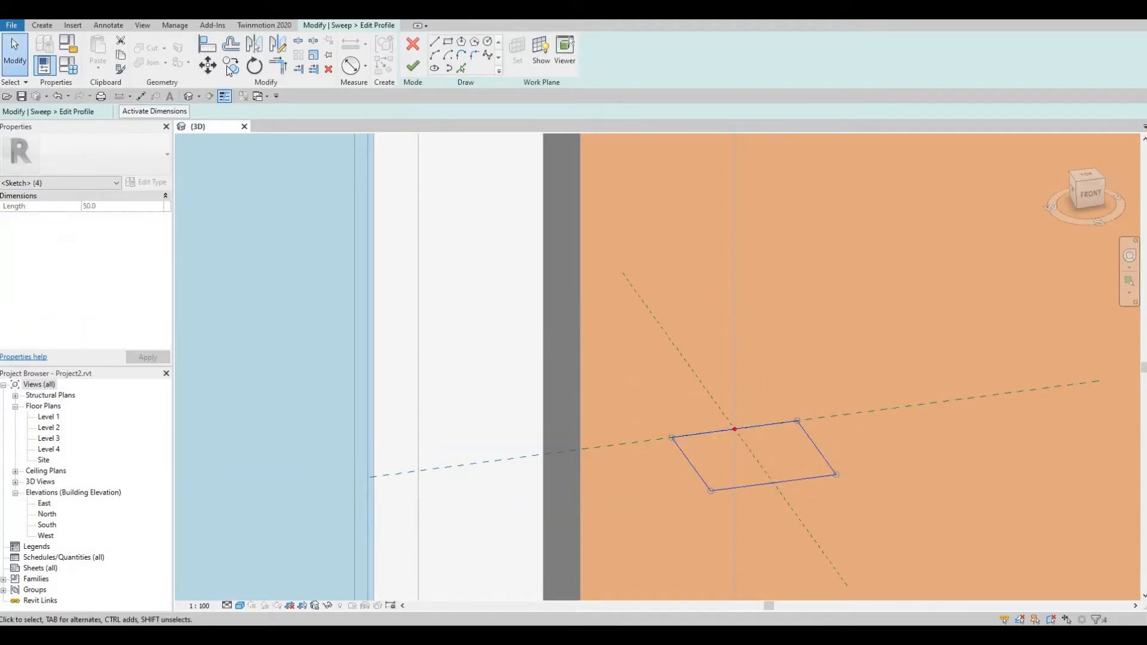
{"action": "left_click", "coordinate": [208, 65]}
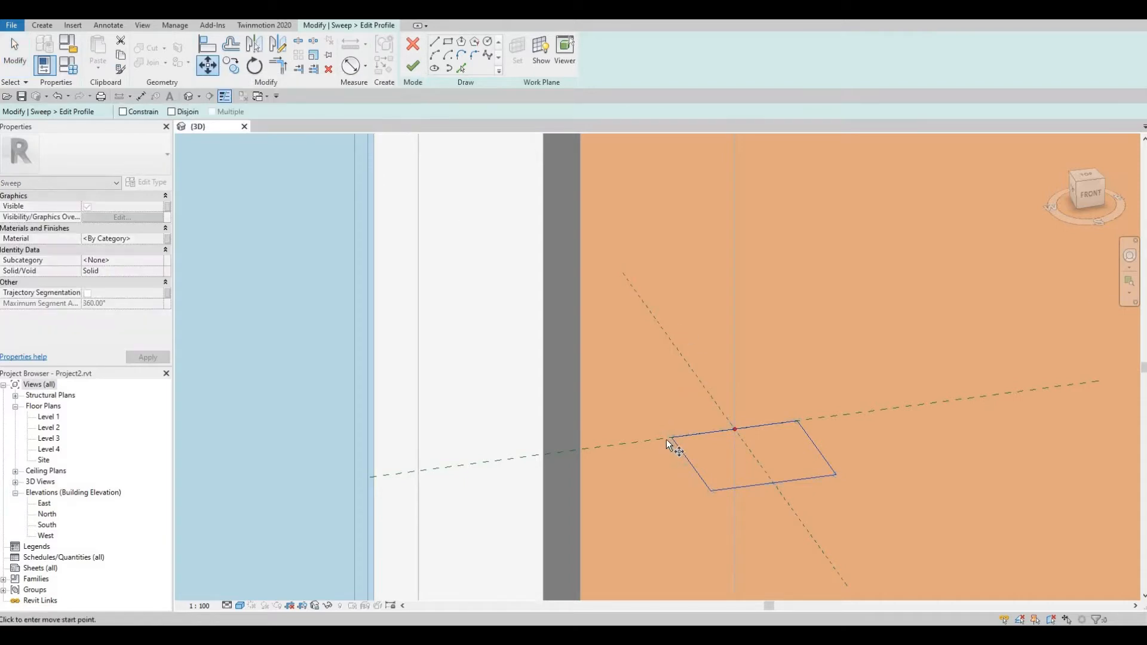
{"action": "left_click", "coordinate": [669, 438]}
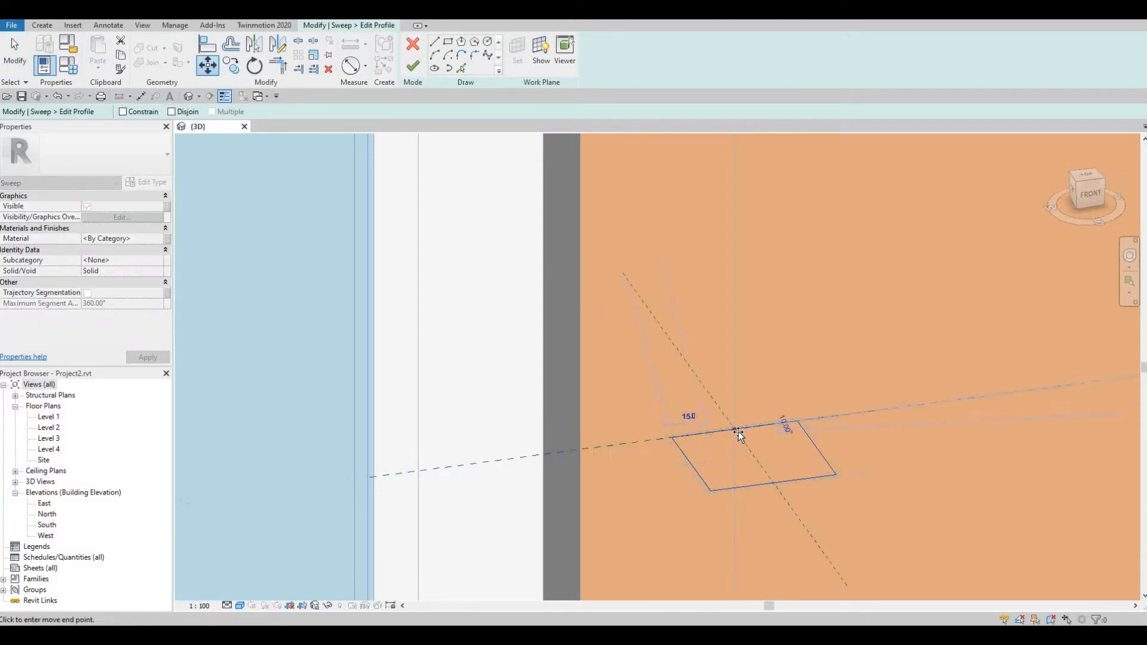
{"action": "left_click", "coordinate": [737, 430]}
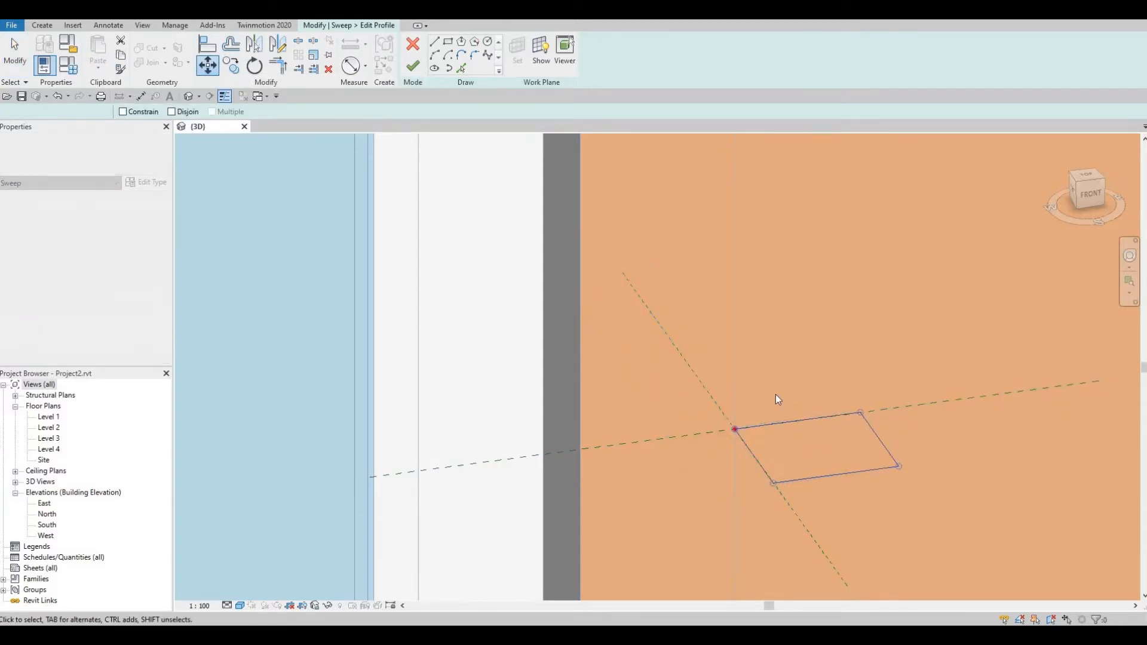
Finish the square profile and complete the sweep around the corner window opening
{"action": "scroll", "coordinate": [776, 393], "scroll_direction": "down", "scroll_amount": 3}
{"action": "scroll", "coordinate": [752, 389], "scroll_direction": "down", "scroll_amount": 2}
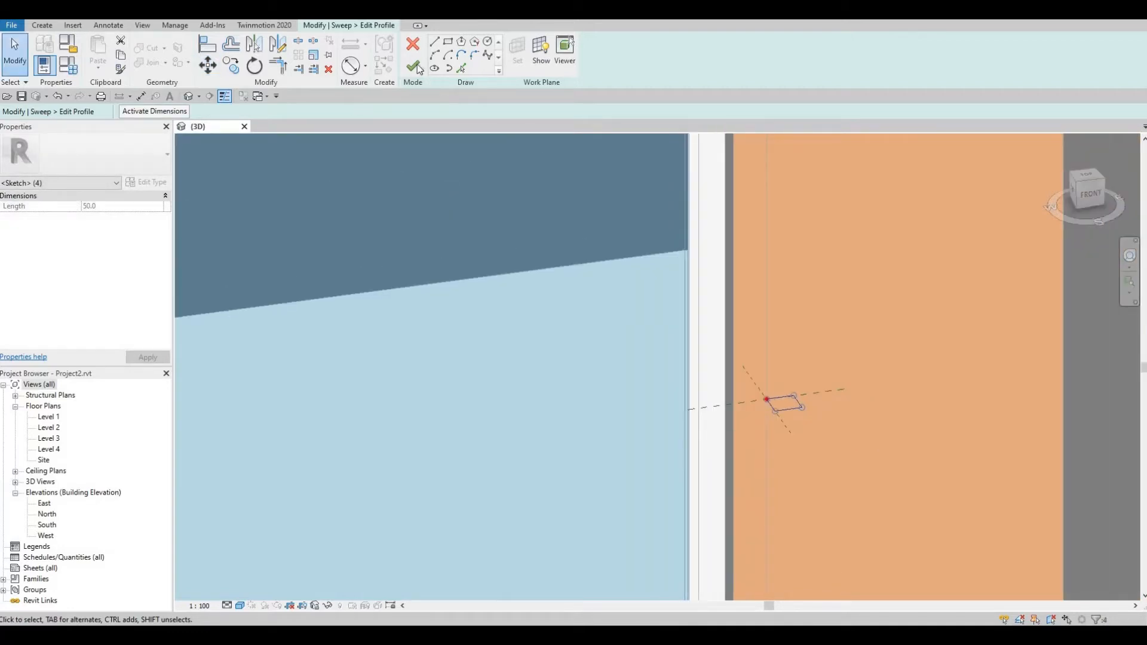
{"action": "left_click", "coordinate": [413, 67]}
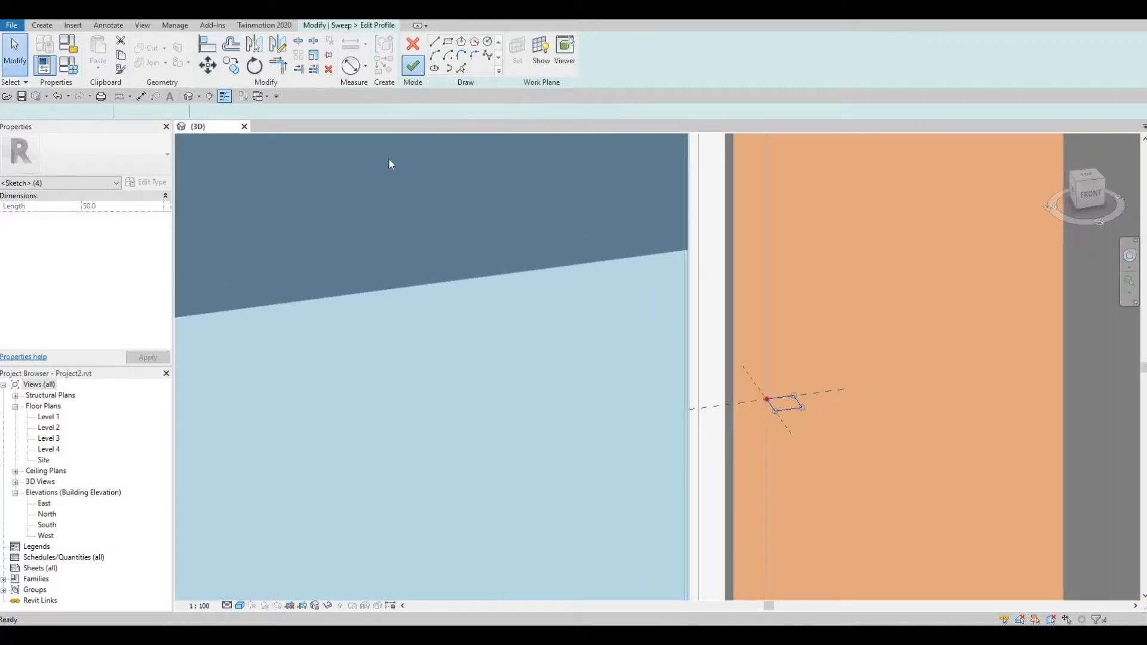
{"action": "middle_click_drag", "start_coordinate": [676, 369], "coordinate": [707, 345], "text": "shift"}
{"action": "left_click", "coordinate": [411, 66]}
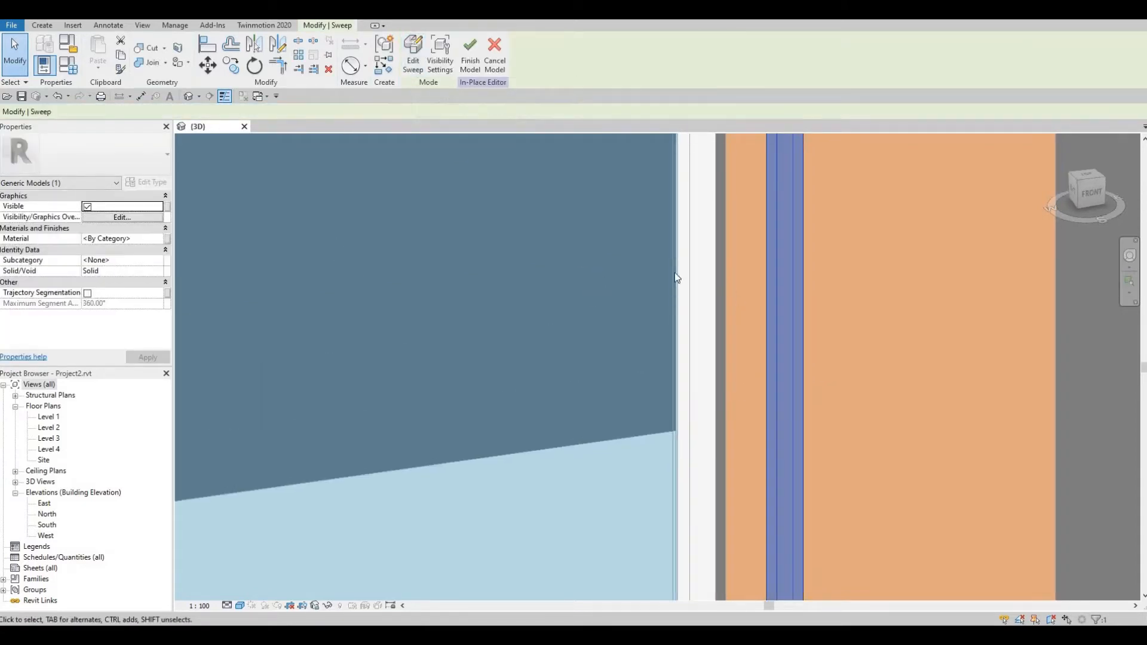
Assign the Concrete, Precast material to the upper window's frame sweep and finish the in-place model
{"action": "left_click", "coordinate": [161, 242]}
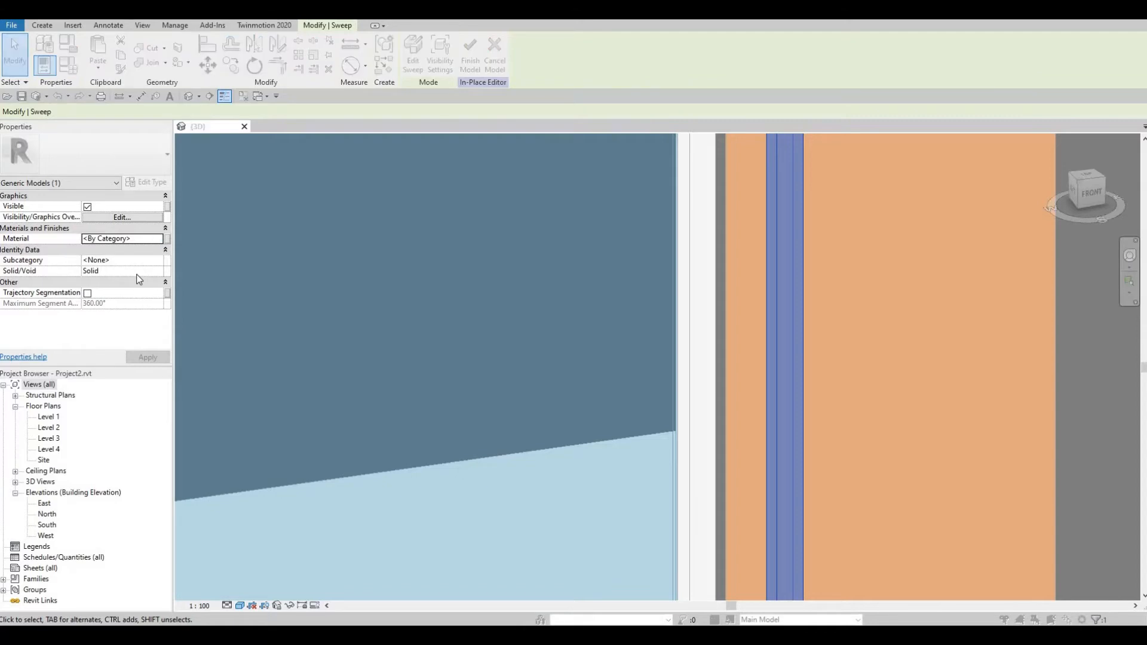
{"action": "scroll", "coordinate": [420, 318], "scroll_direction": "down", "scroll_amount": 3}
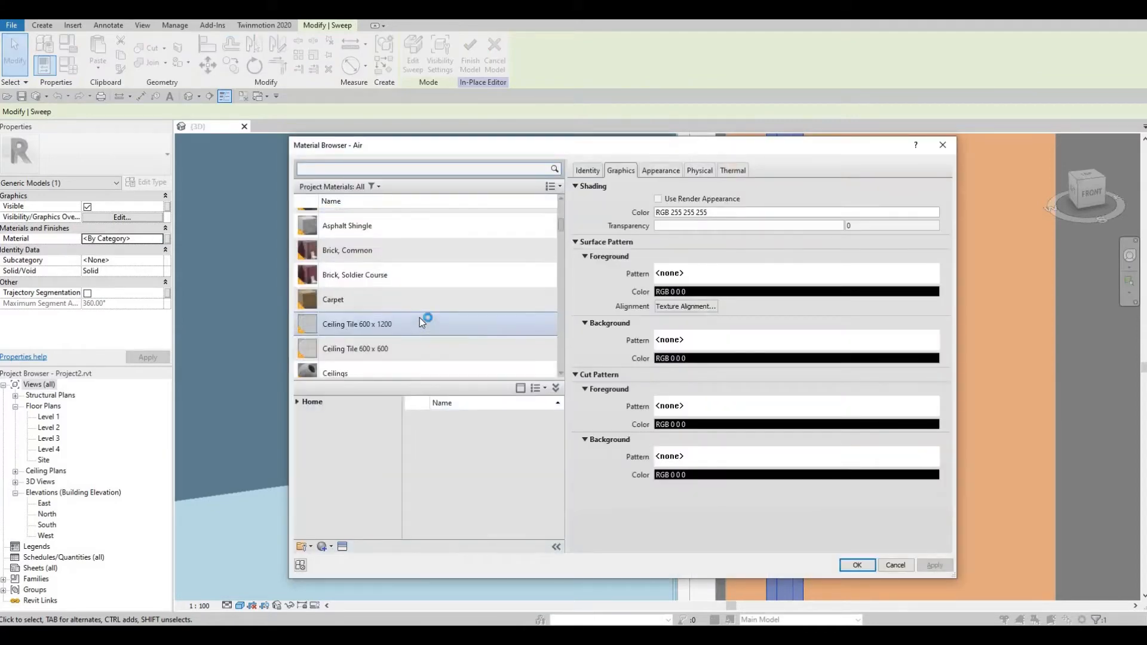
{"action": "scroll", "coordinate": [409, 318], "scroll_direction": "down", "scroll_amount": 2}
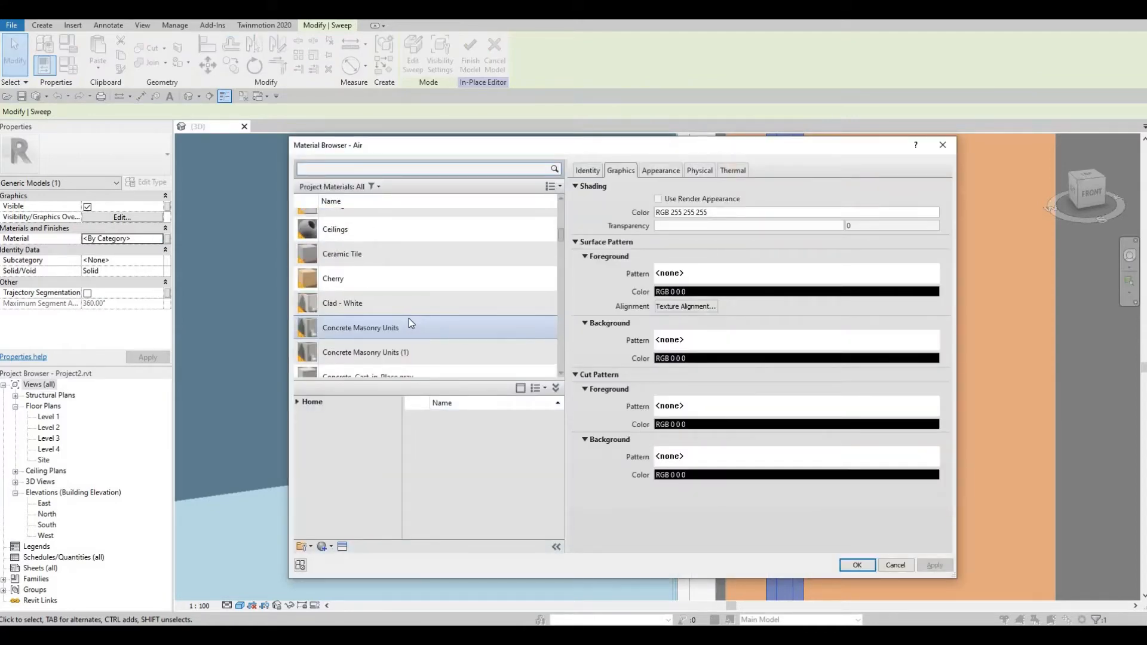
{"action": "scroll", "coordinate": [409, 318], "scroll_direction": "up", "scroll_amount": 2}
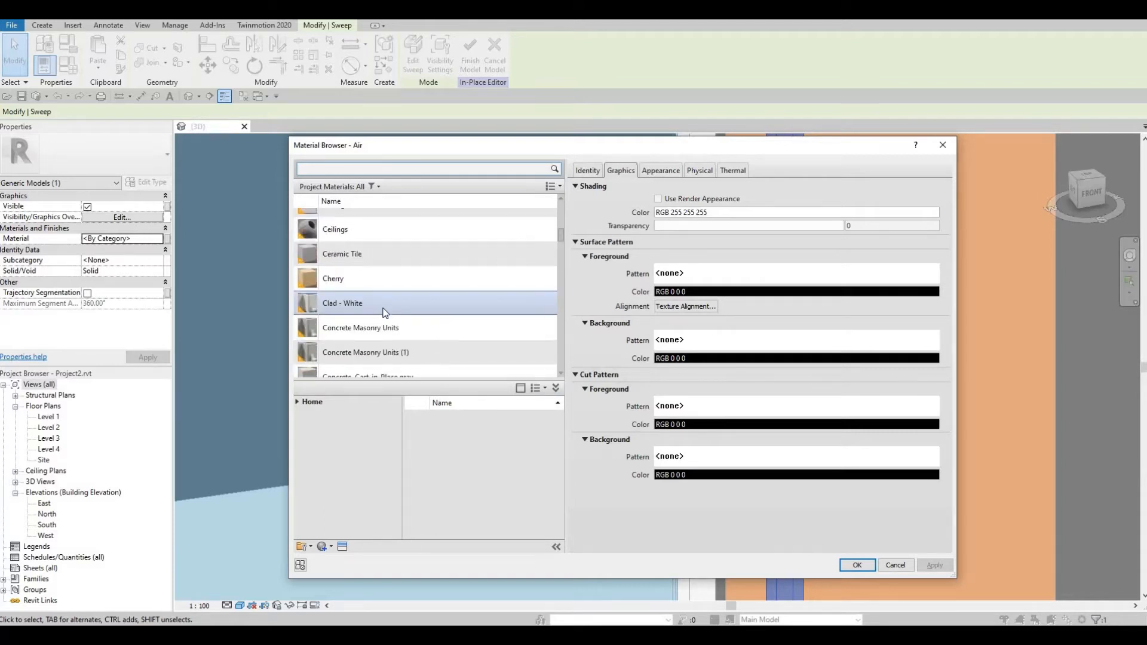
{"action": "scroll", "coordinate": [410, 329], "scroll_direction": "down", "scroll_amount": 1}
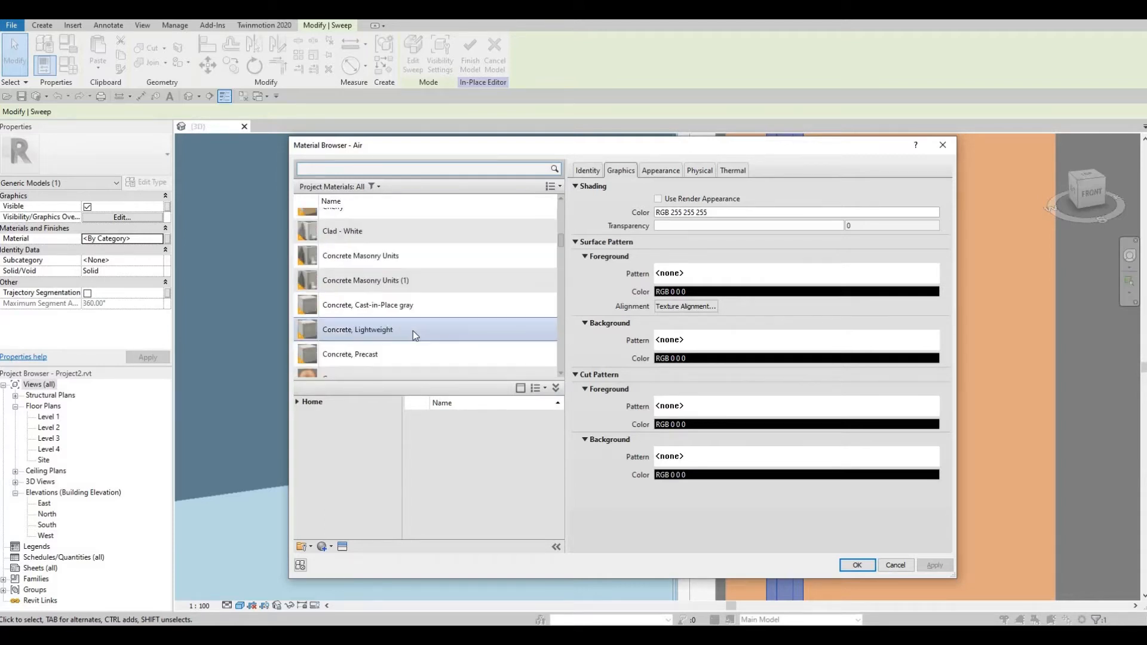
{"action": "left_click", "coordinate": [393, 354]}
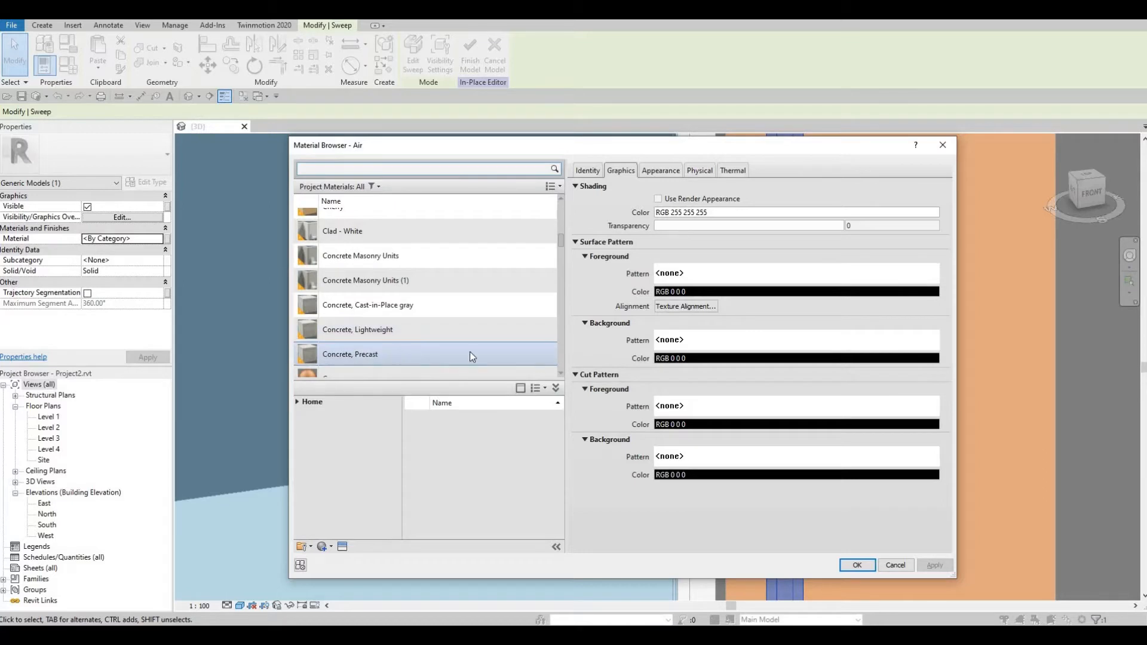
{"action": "left_click", "coordinate": [858, 565]}
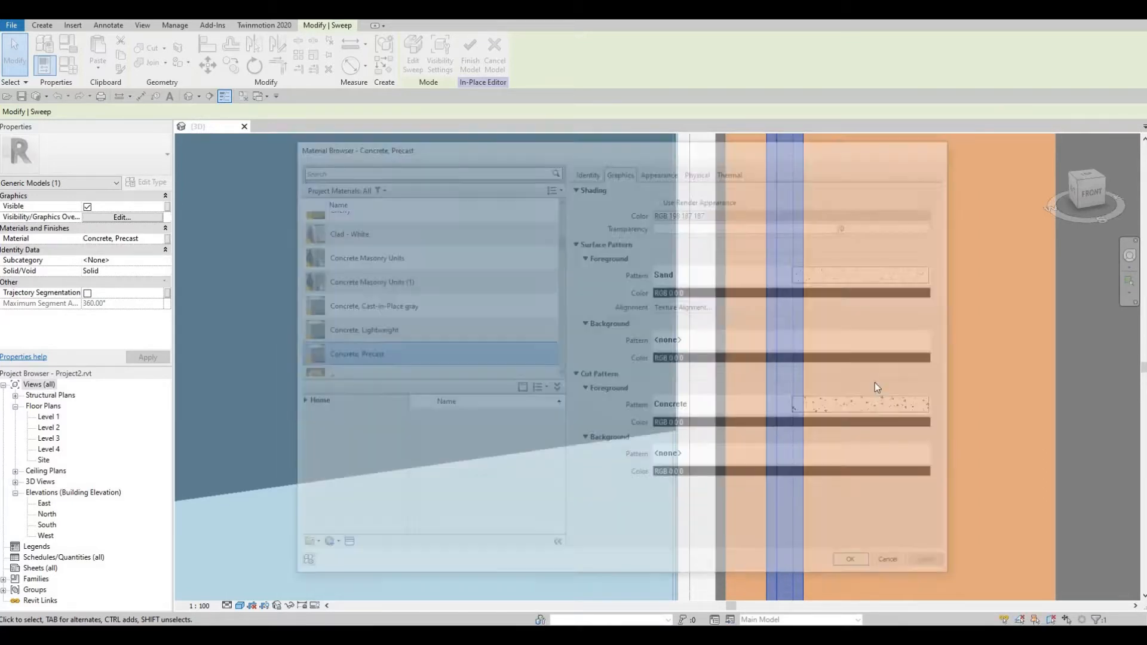
{"action": "left_click", "coordinate": [474, 65]}
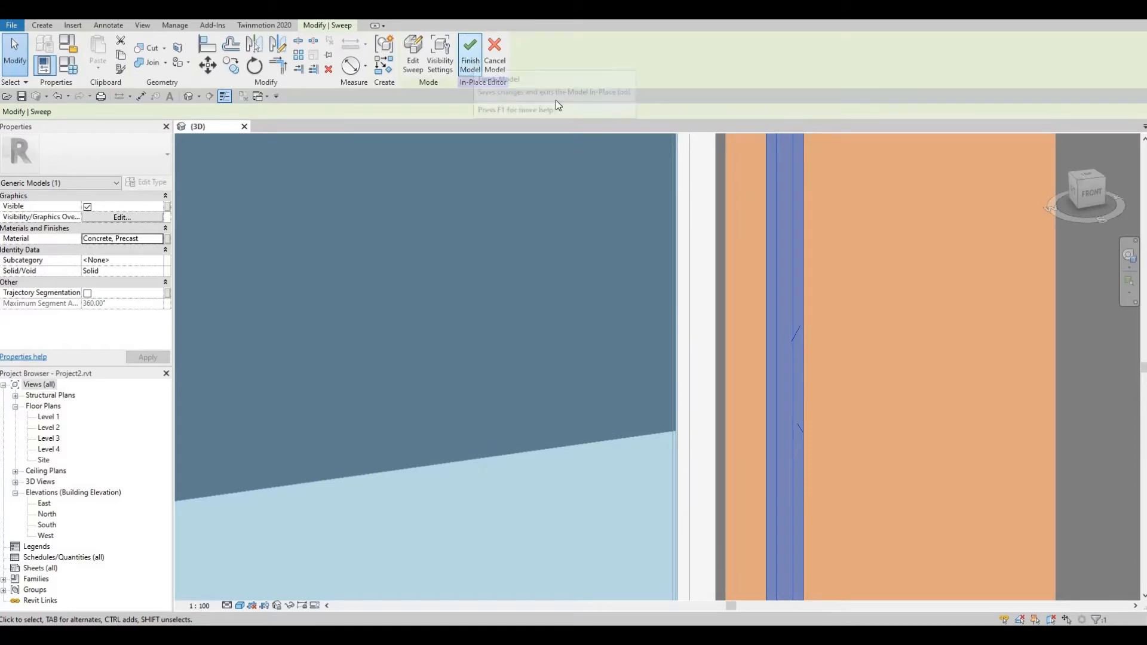
Start another in-place Generic Models component for the lower corner window, accepting the suggested name
{"action": "scroll", "coordinate": [674, 232], "scroll_direction": "down", "scroll_amount": 5}
{"action": "scroll", "coordinate": [710, 287], "scroll_direction": "down", "scroll_amount": 3}
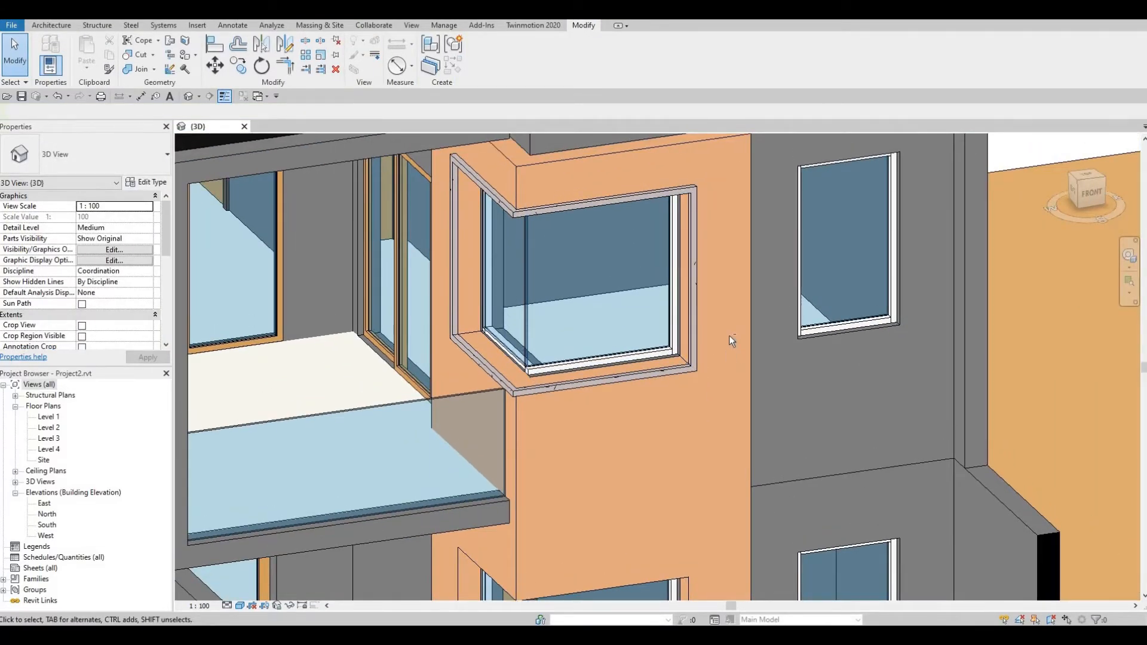
{"action": "middle_click_drag", "start_coordinate": [704, 244], "coordinate": [627, 451], "text": "shift"}
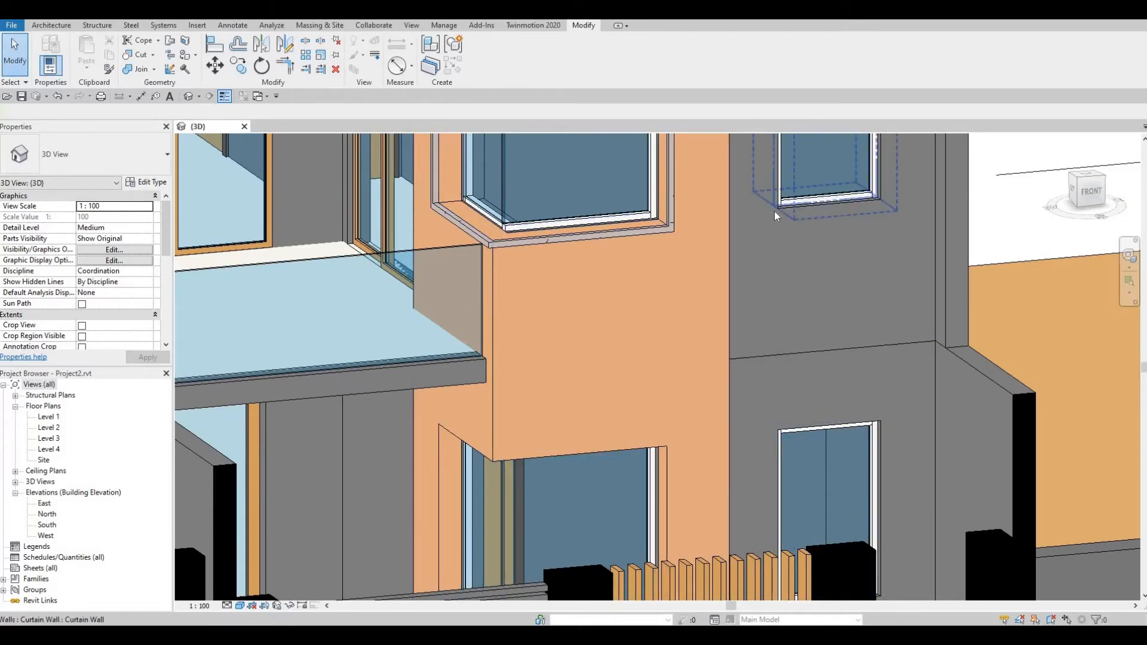
{"action": "middle_click_drag", "start_coordinate": [775, 210], "coordinate": [730, 215], "text": "shift"}
{"action": "middle_click_drag", "start_coordinate": [723, 309], "coordinate": [701, 343]}
{"action": "middle_click_drag", "start_coordinate": [721, 242], "coordinate": [710, 279]}
{"action": "middle_click_drag", "start_coordinate": [591, 484], "coordinate": [579, 402]}
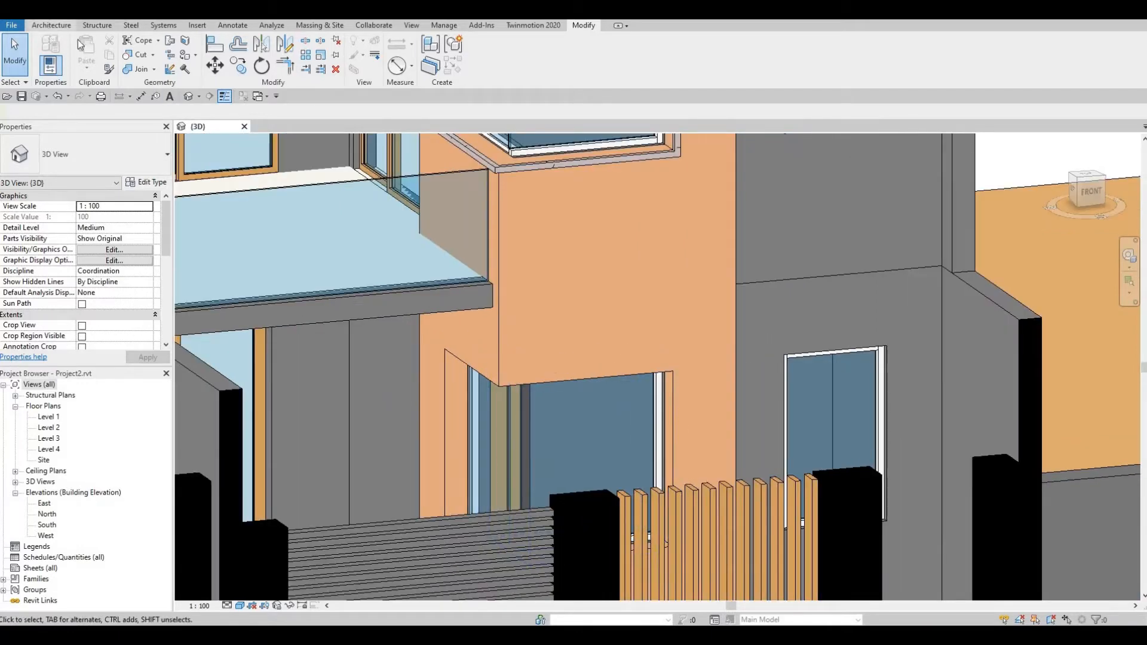
{"action": "left_click", "coordinate": [51, 25]}
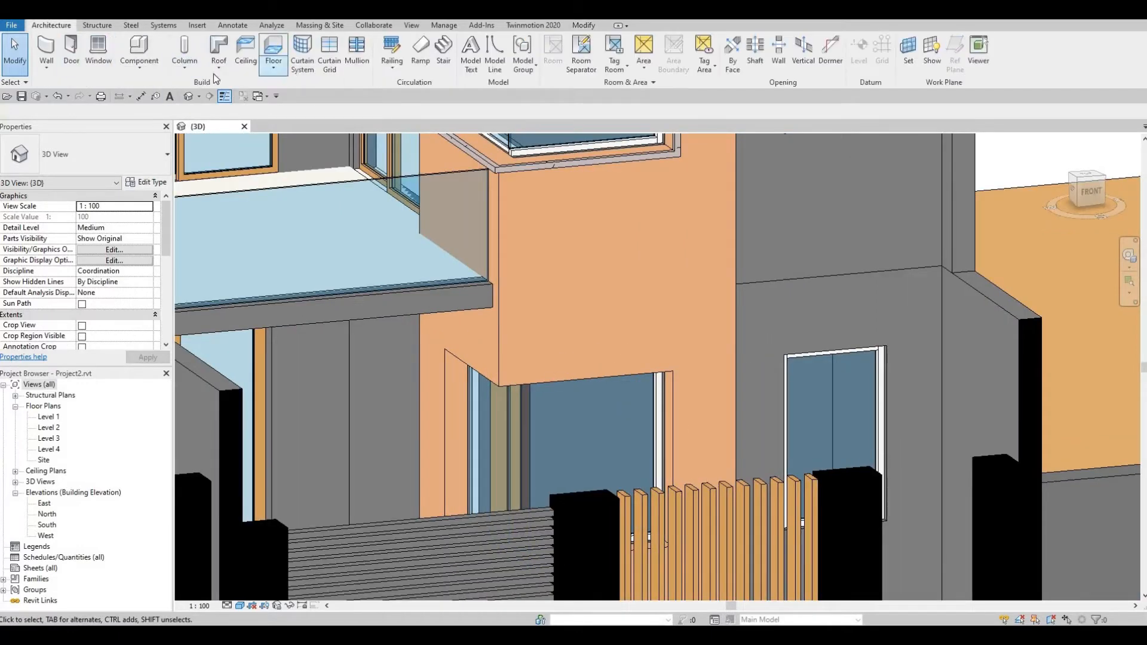
{"action": "left_click", "coordinate": [141, 65]}
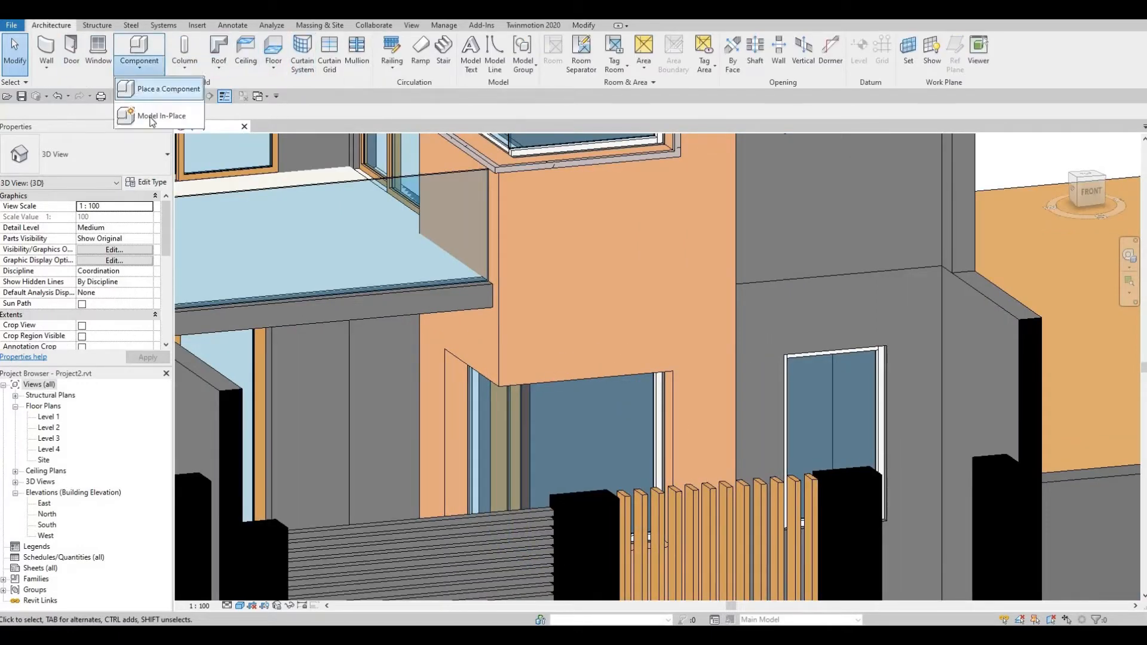
{"action": "left_click", "coordinate": [161, 121]}
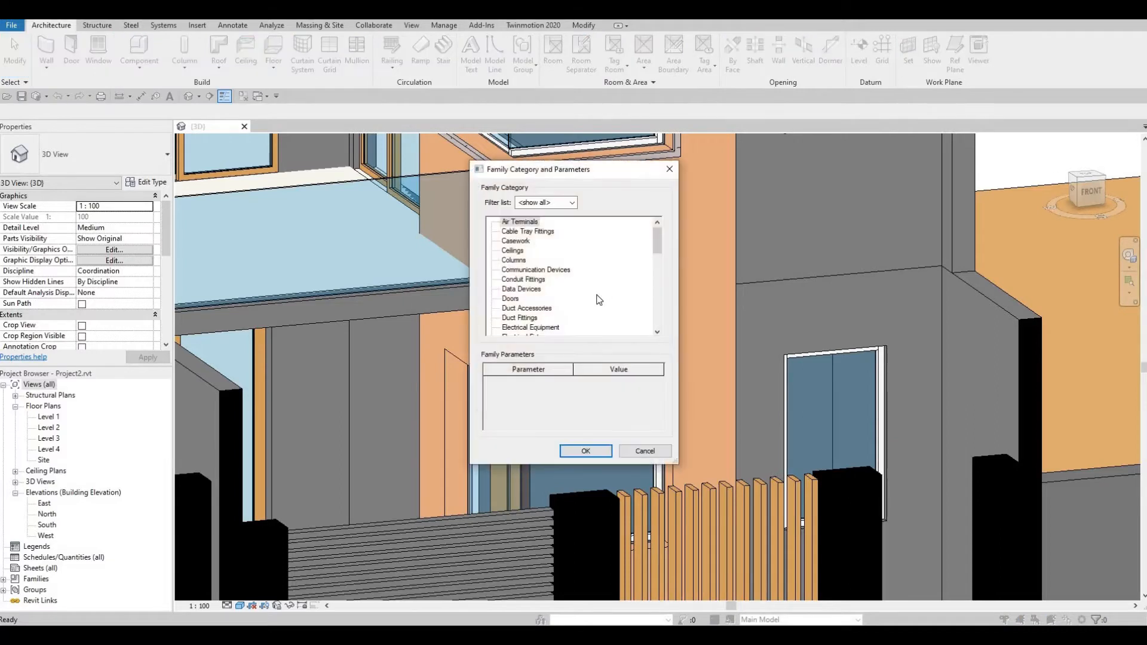
{"action": "scroll", "coordinate": [599, 300], "scroll_direction": "down", "scroll_amount": 4}
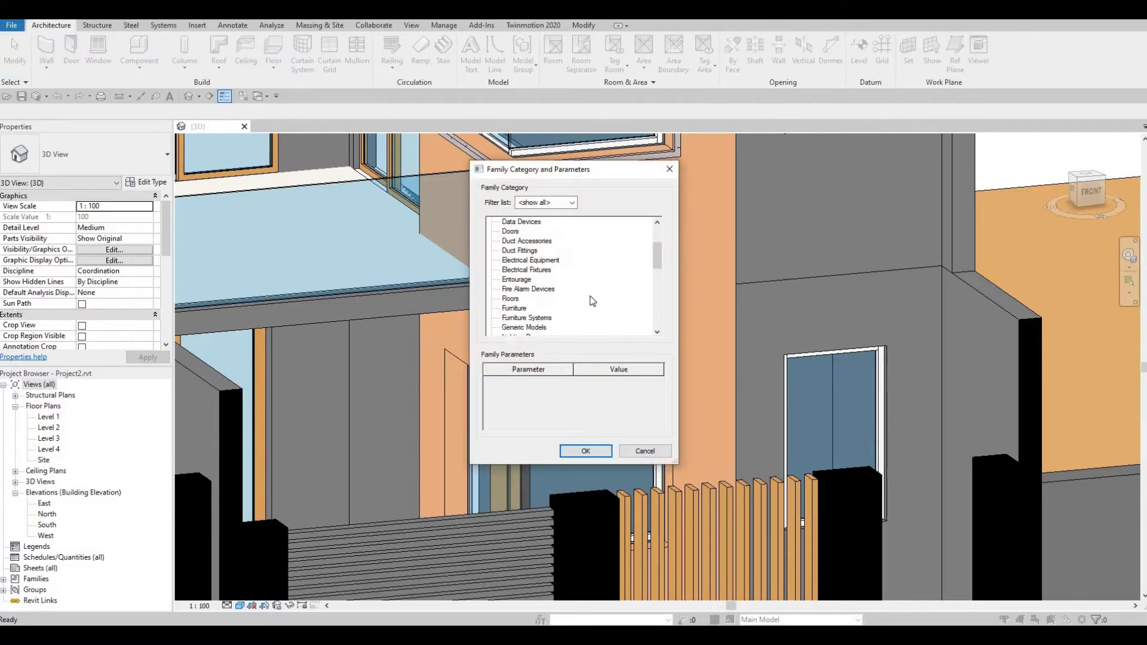
{"action": "left_click", "coordinate": [581, 452]}
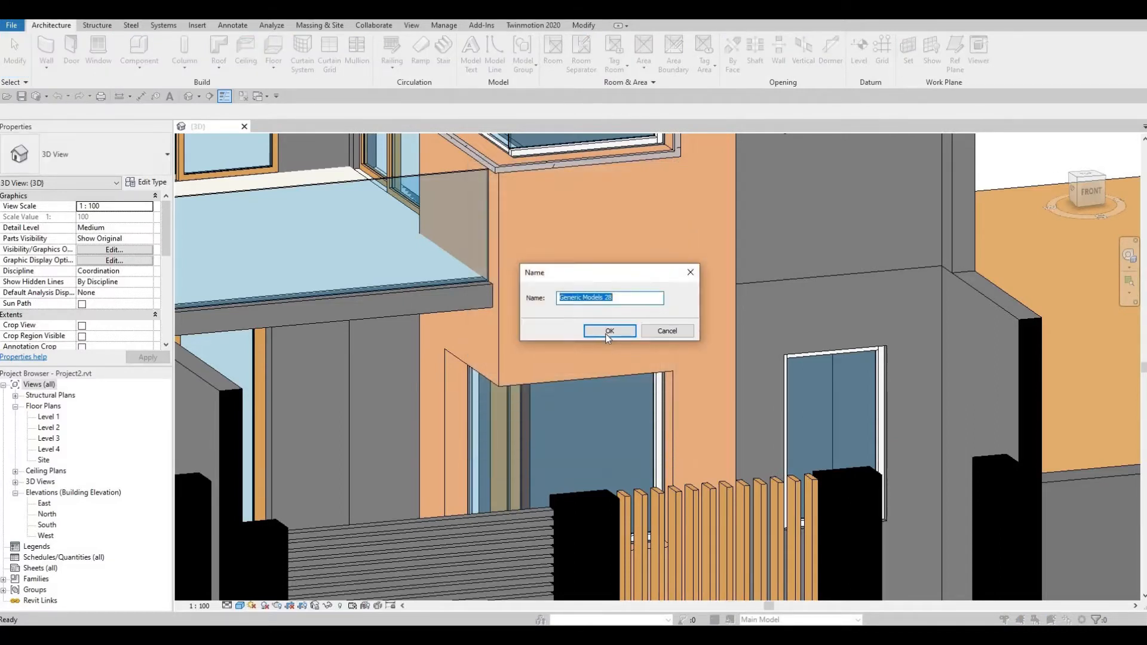
{"action": "key", "text": "Return"}
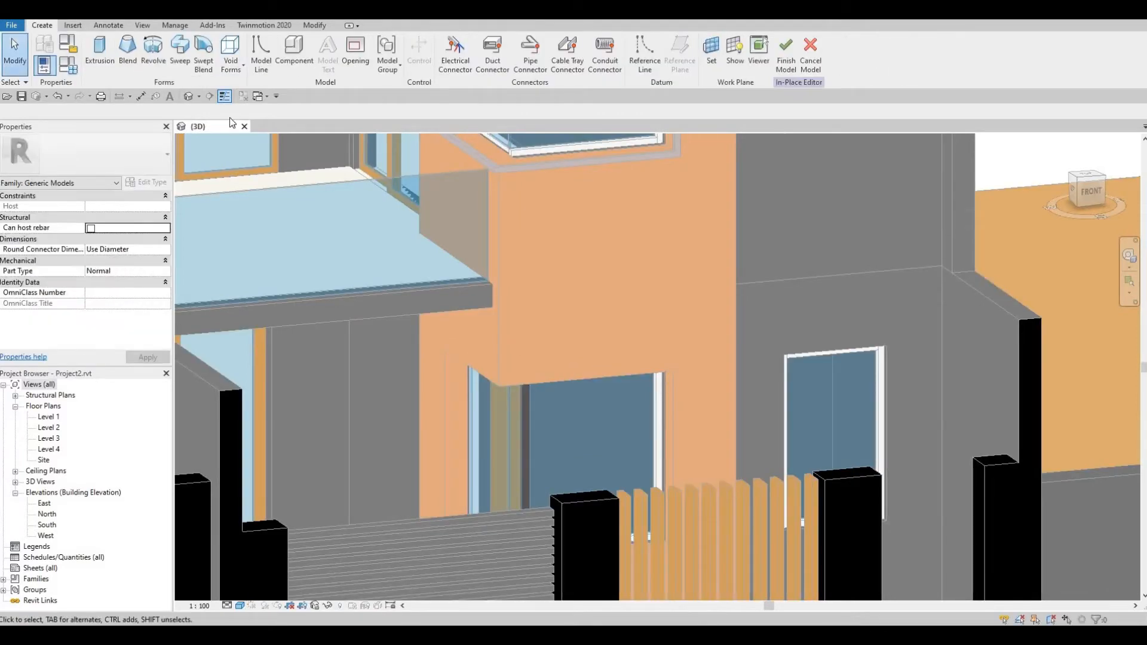
Start a sweep and pick the wall opening's edges around the lower corner window as its path
{"action": "left_click", "coordinate": [178, 60]}
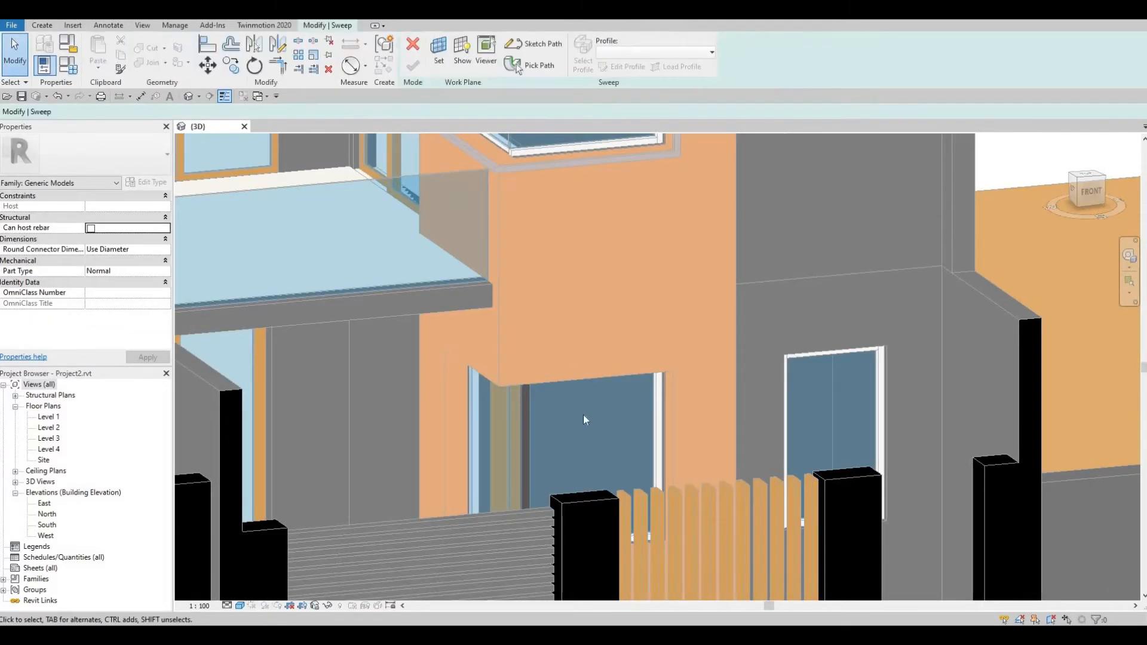
{"action": "scroll", "coordinate": [607, 453], "scroll_direction": "up", "scroll_amount": 2}
{"action": "scroll", "coordinate": [610, 451], "scroll_direction": "down", "scroll_amount": 2}
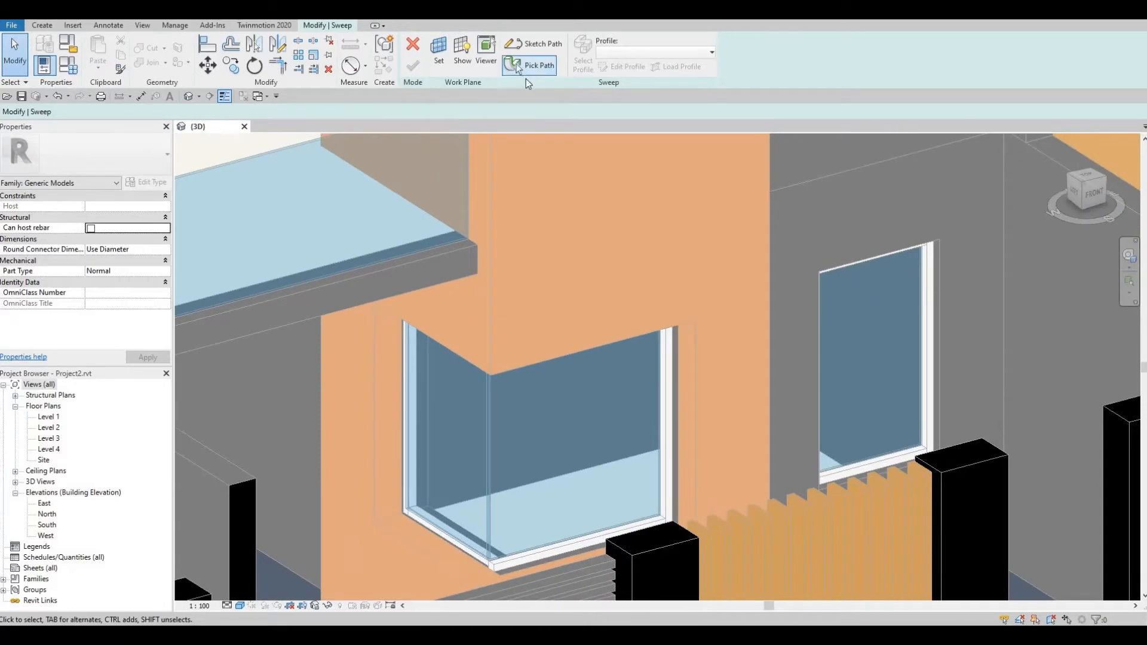
{"action": "left_click", "coordinate": [528, 66]}
{"action": "middle_click_drag", "start_coordinate": [697, 397], "coordinate": [663, 534], "text": "shift"}
{"action": "left_click", "coordinate": [535, 473]}
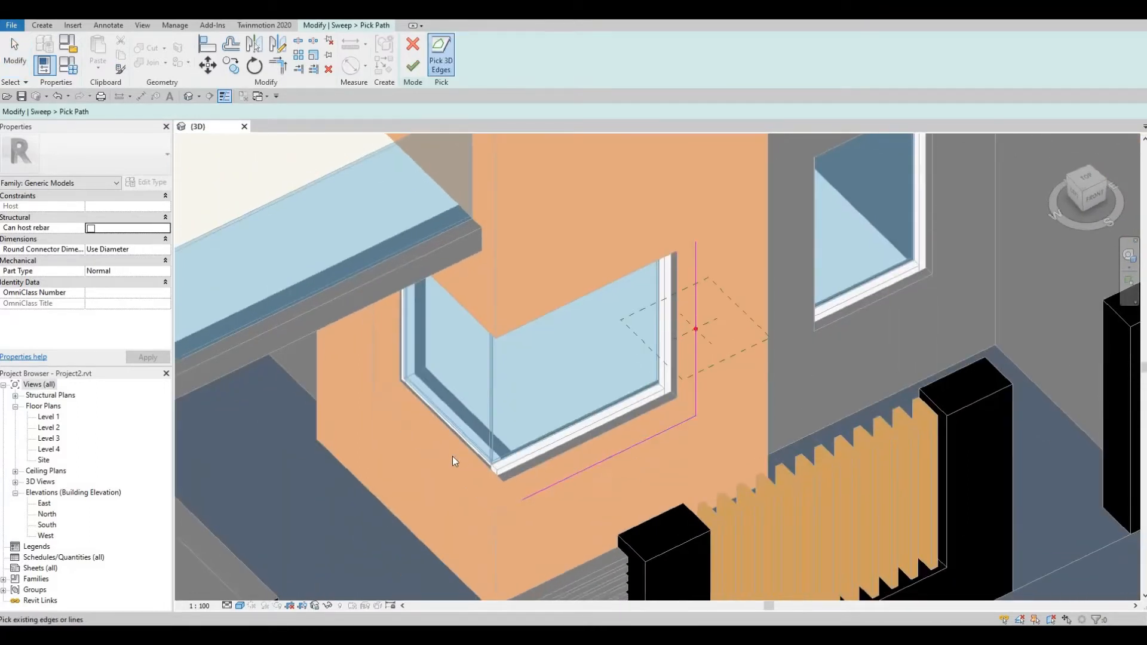
{"action": "left_click", "coordinate": [374, 335]}
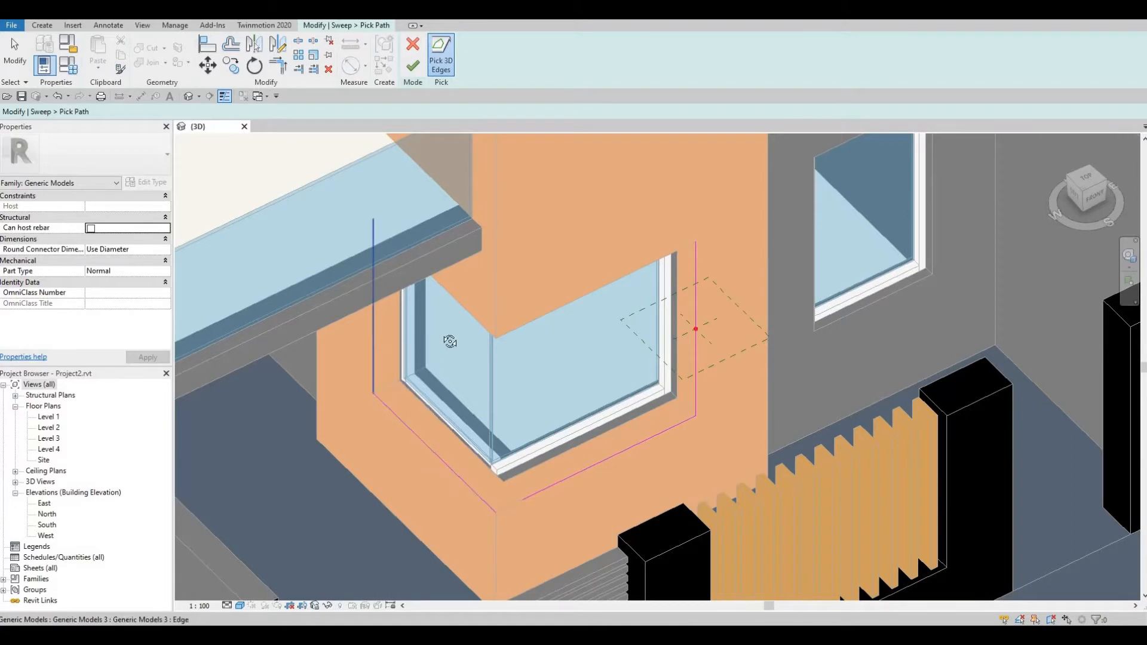
{"action": "middle_click_drag", "start_coordinate": [448, 339], "coordinate": [493, 375], "text": "shift"}
{"action": "left_click", "coordinate": [486, 379]}
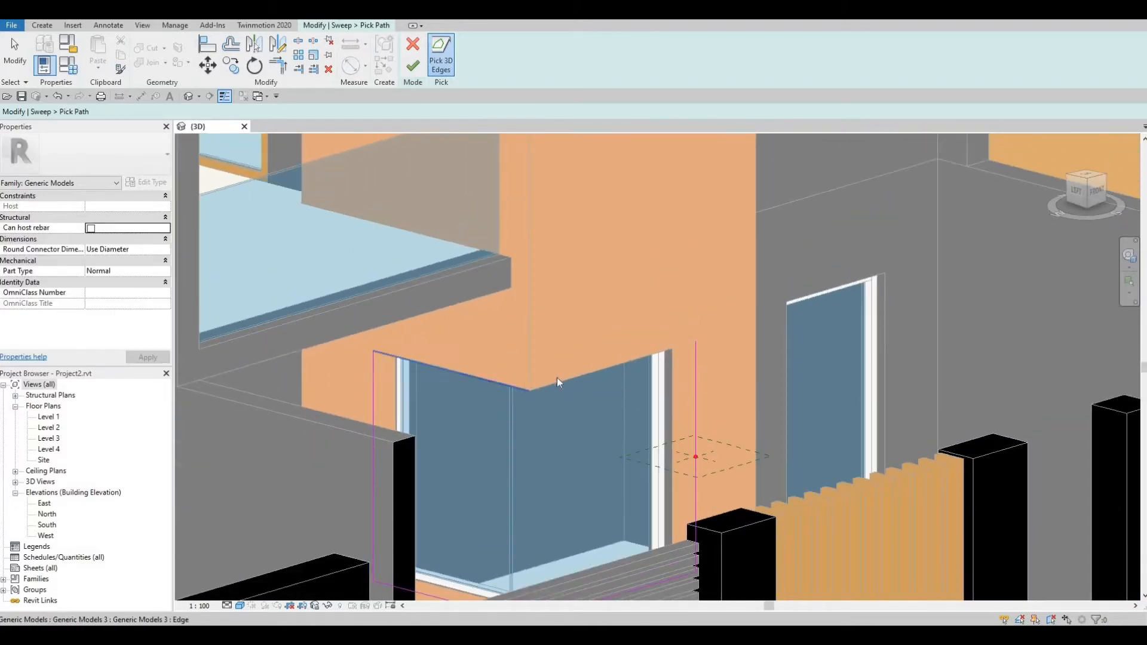
{"action": "left_click", "coordinate": [603, 393]}
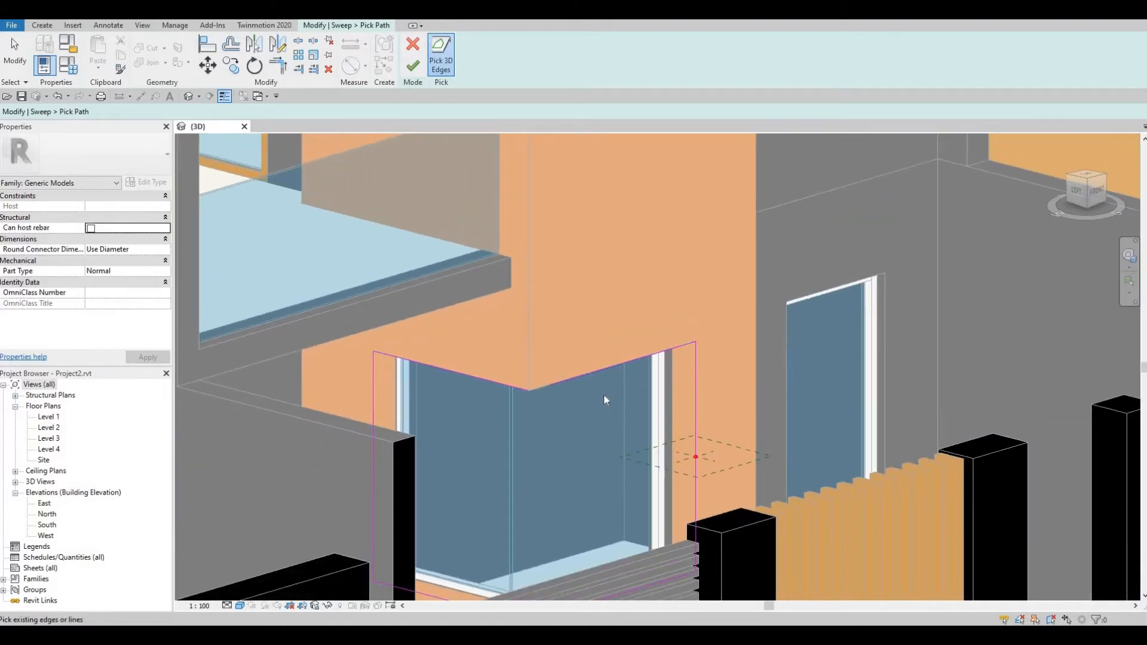
Trim the path lines to meet at the lower and upper building corners, and finish the sweep path
{"action": "key", "text": "t"}
{"action": "key", "text": "r"}
{"action": "mouse_move", "coordinate": [588, 379]}
{"action": "middle_mouse_down", "text": "shift"}
{"action": "mouse_move", "coordinate": [569, 481]}
{"action": "mouse_move", "coordinate": [570, 459]}
{"action": "middle_mouse_up", "text": "shift"}
{"action": "left_click", "coordinate": [507, 472]}
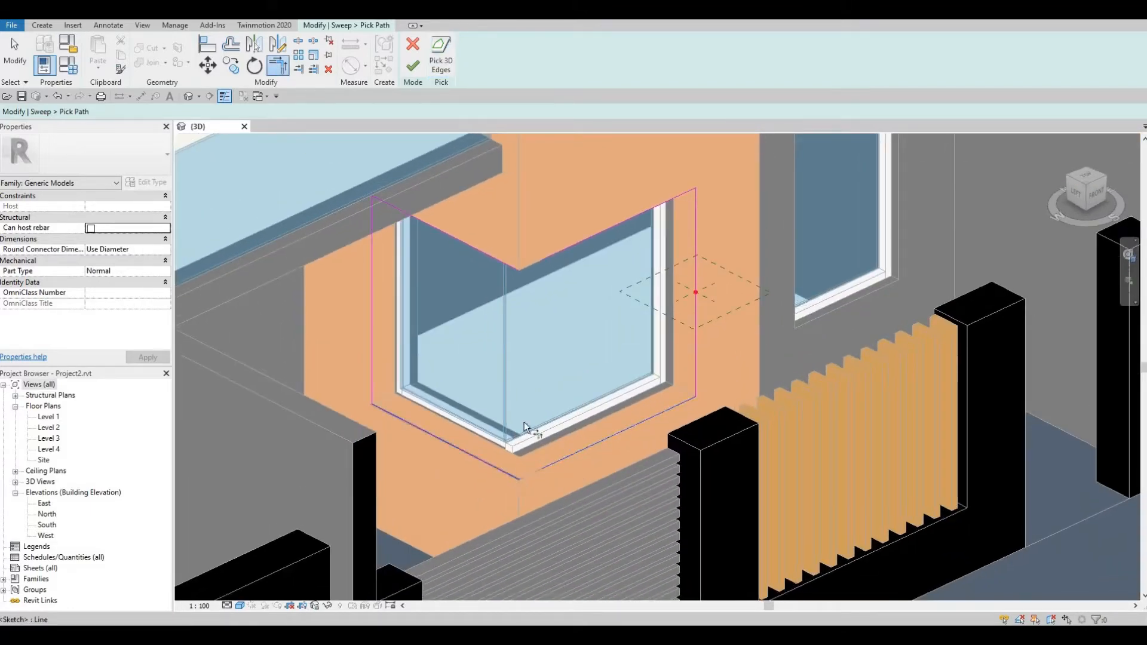
{"action": "left_click", "coordinate": [566, 250]}
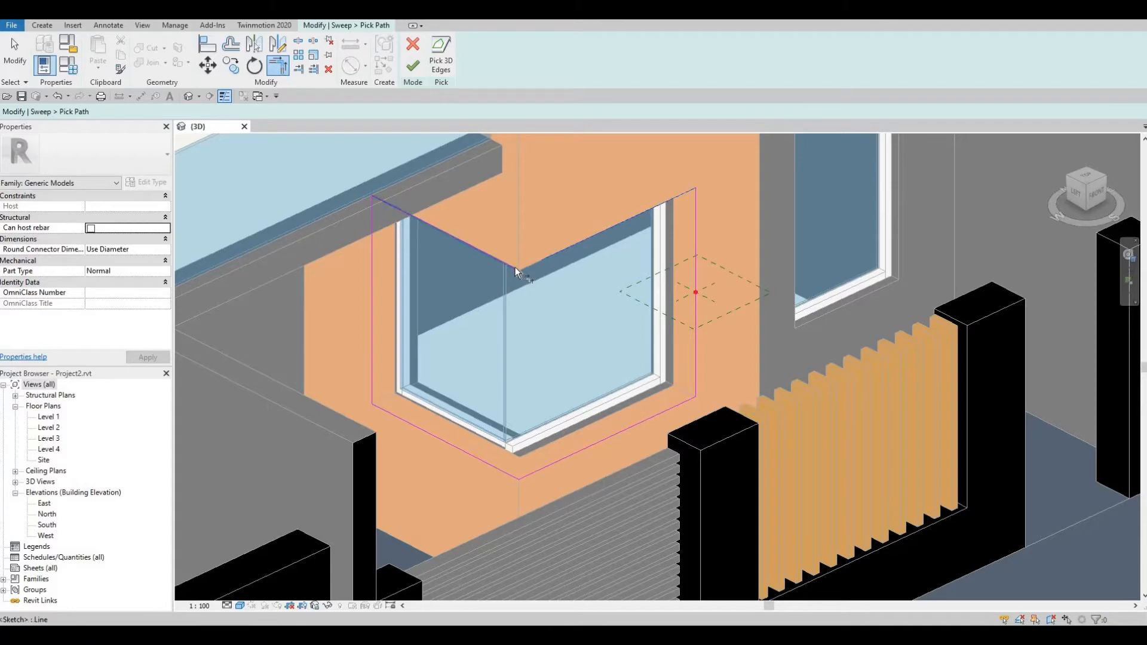
{"action": "left_click", "coordinate": [515, 267]}
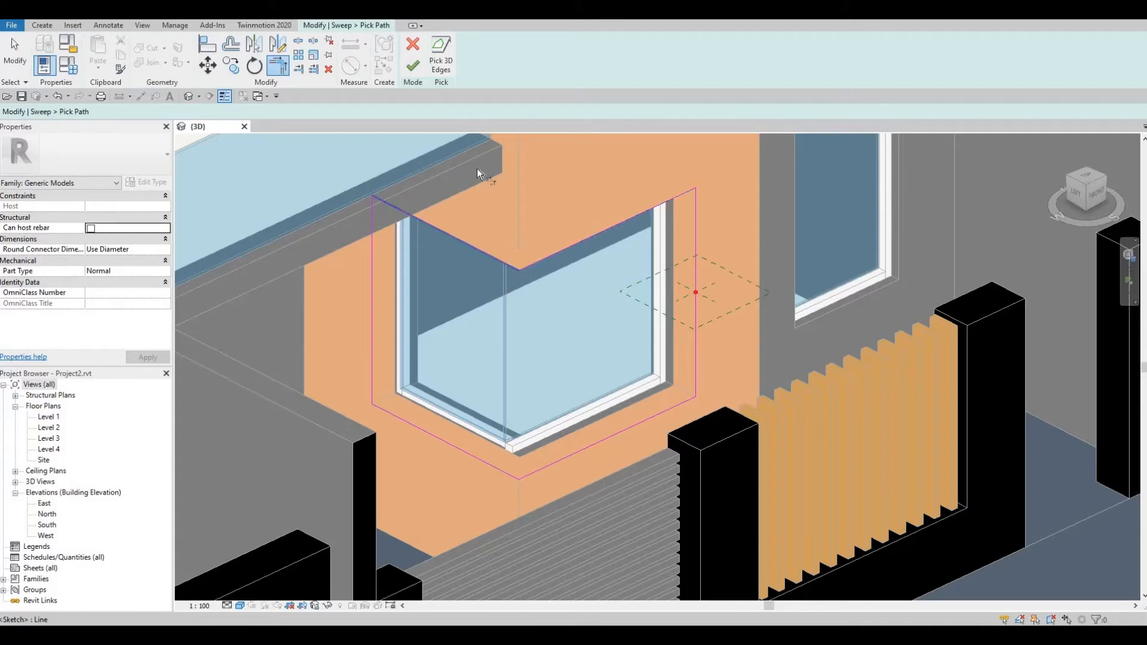
{"action": "left_click", "coordinate": [413, 66]}
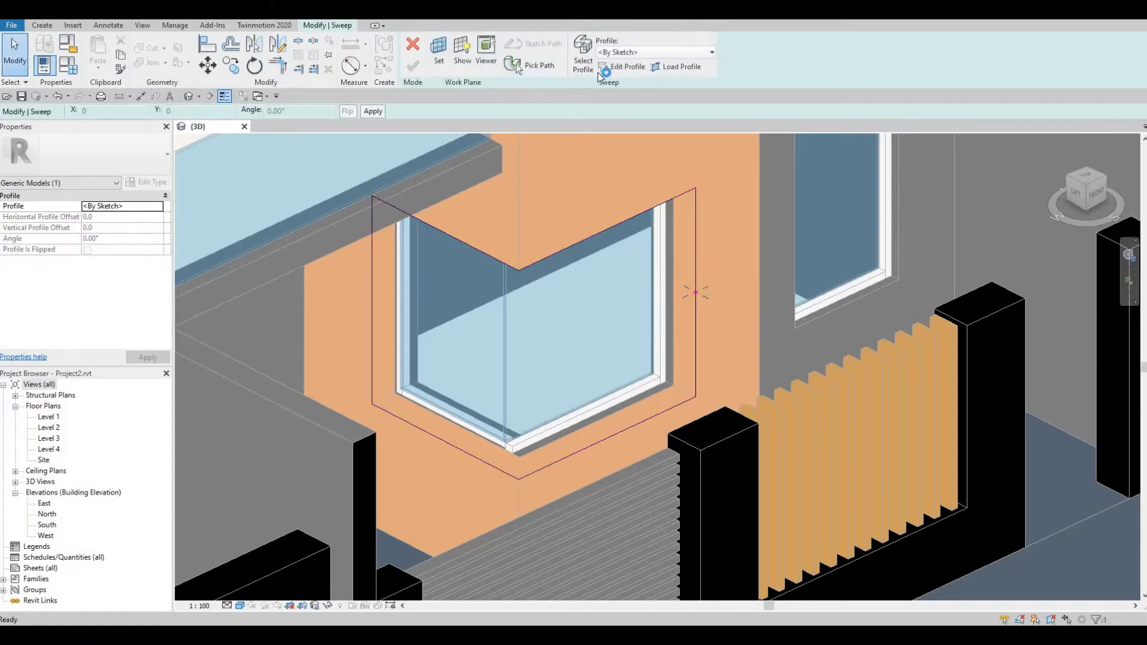
Edit the sweep profile and sketch a rectangle about 65 by 50 mm from the path's reference point
{"action": "left_click", "coordinate": [630, 71]}
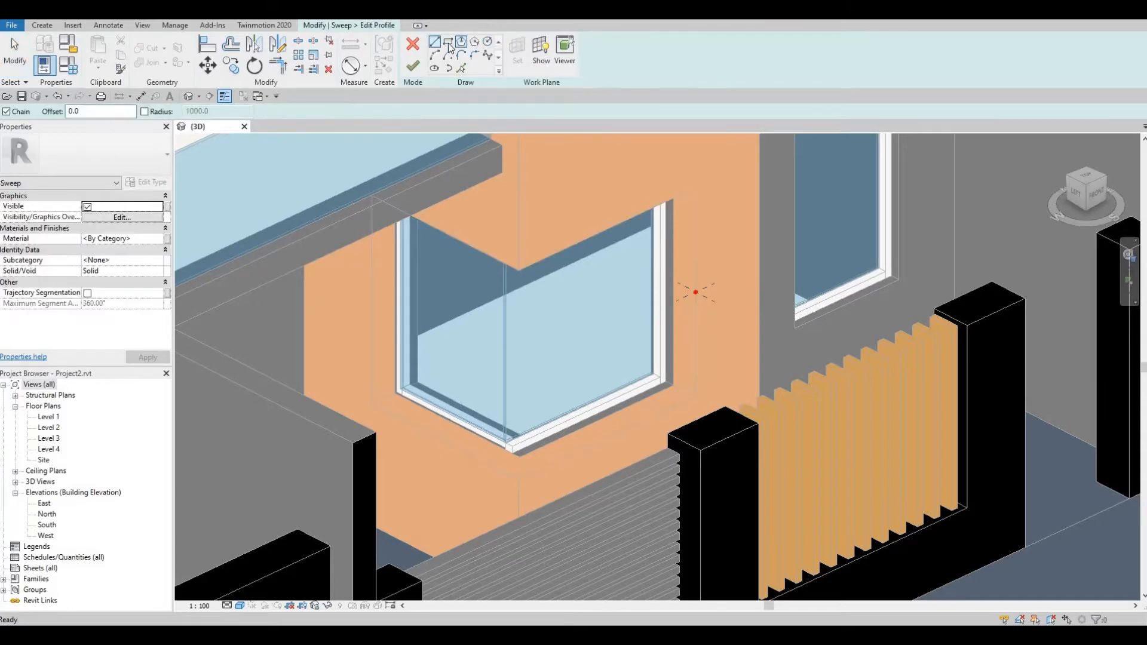
{"action": "left_click", "coordinate": [449, 42]}
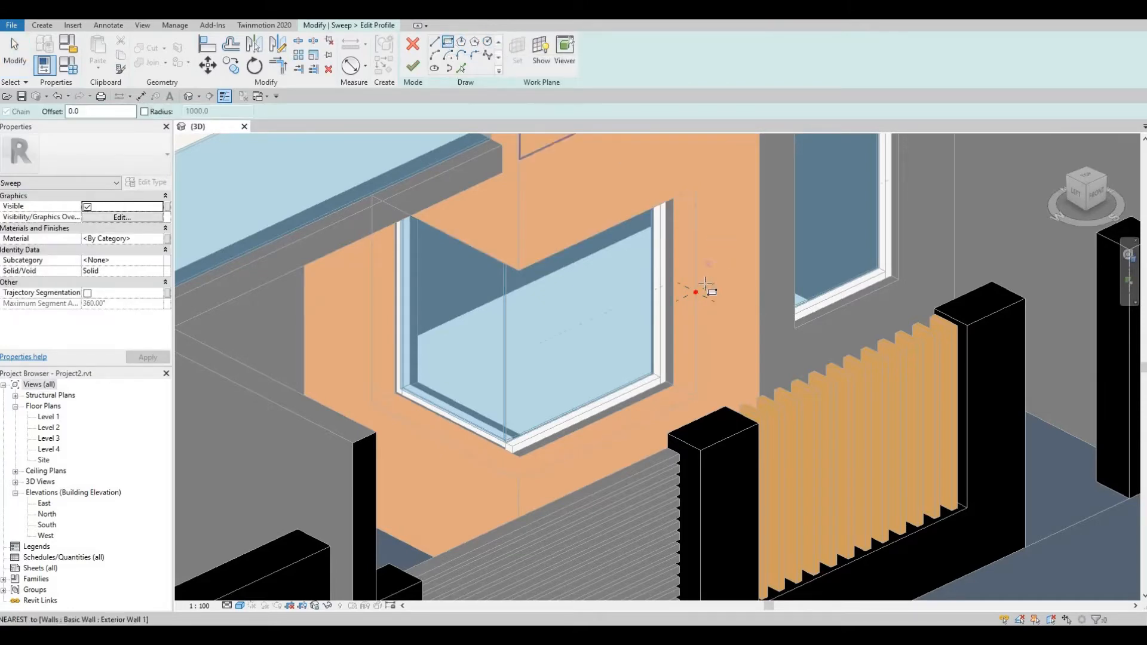
{"action": "scroll", "coordinate": [703, 293], "scroll_direction": "up", "scroll_amount": 2}
{"action": "scroll", "coordinate": [703, 293], "scroll_direction": "up", "scroll_amount": 4}
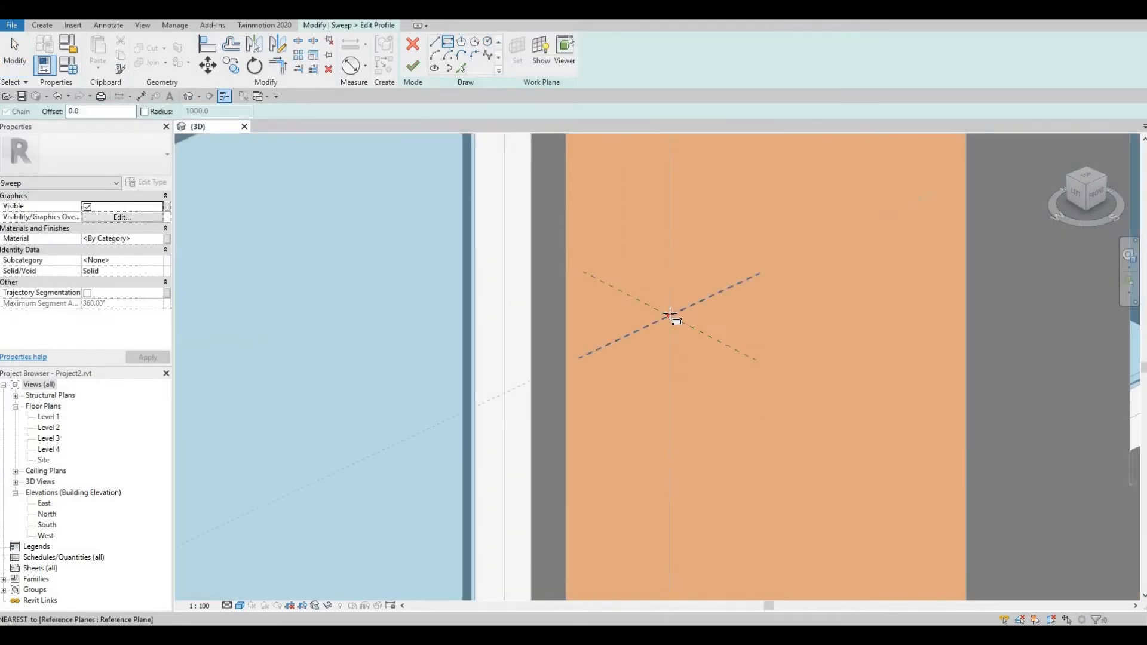
{"action": "left_click", "coordinate": [670, 316]}
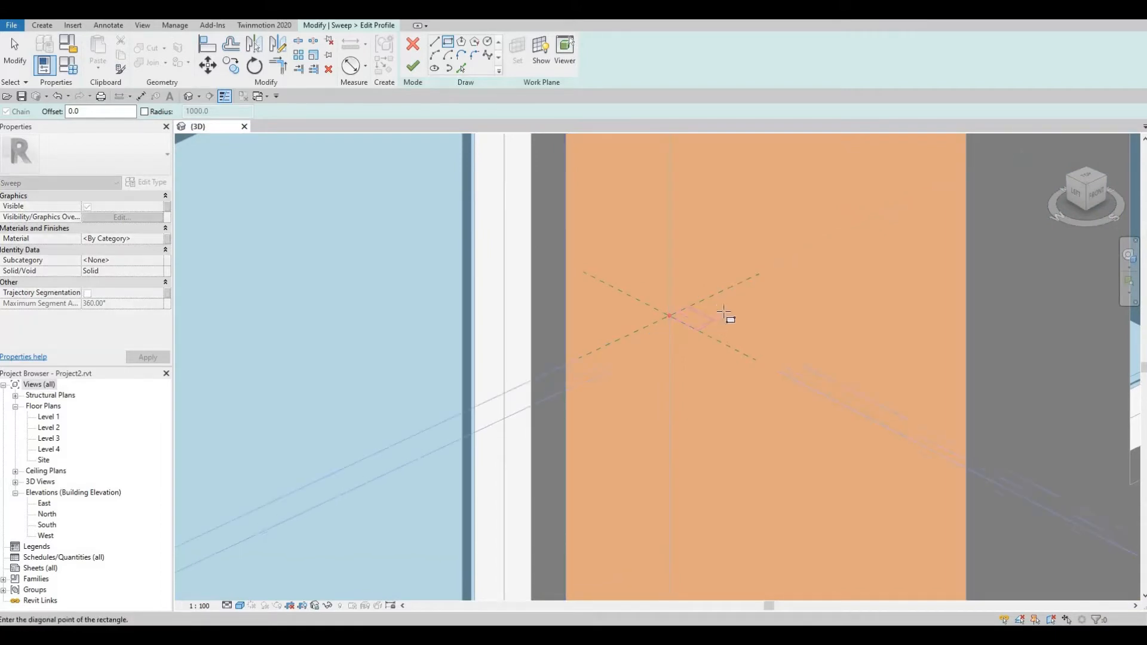
{"action": "left_click", "coordinate": [733, 313]}
Set the profile rectangle's longer side to 50 mm and end rectangle drawing
{"action": "scroll", "coordinate": [658, 292], "scroll_direction": "up", "scroll_amount": 3}
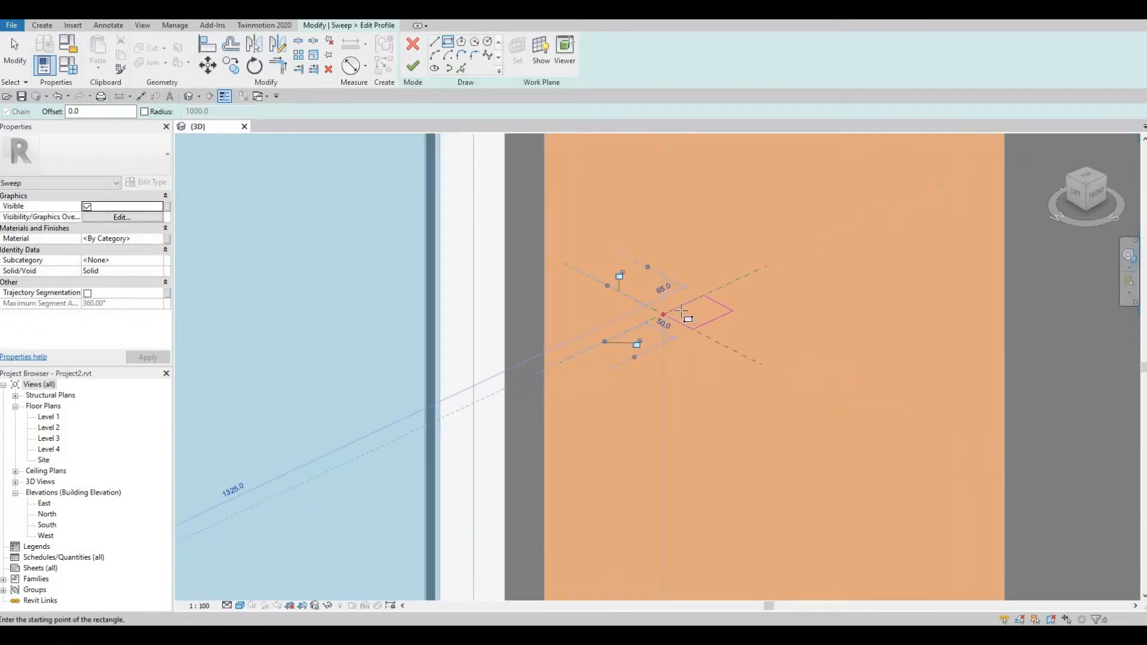
{"action": "left_click", "coordinate": [654, 281]}
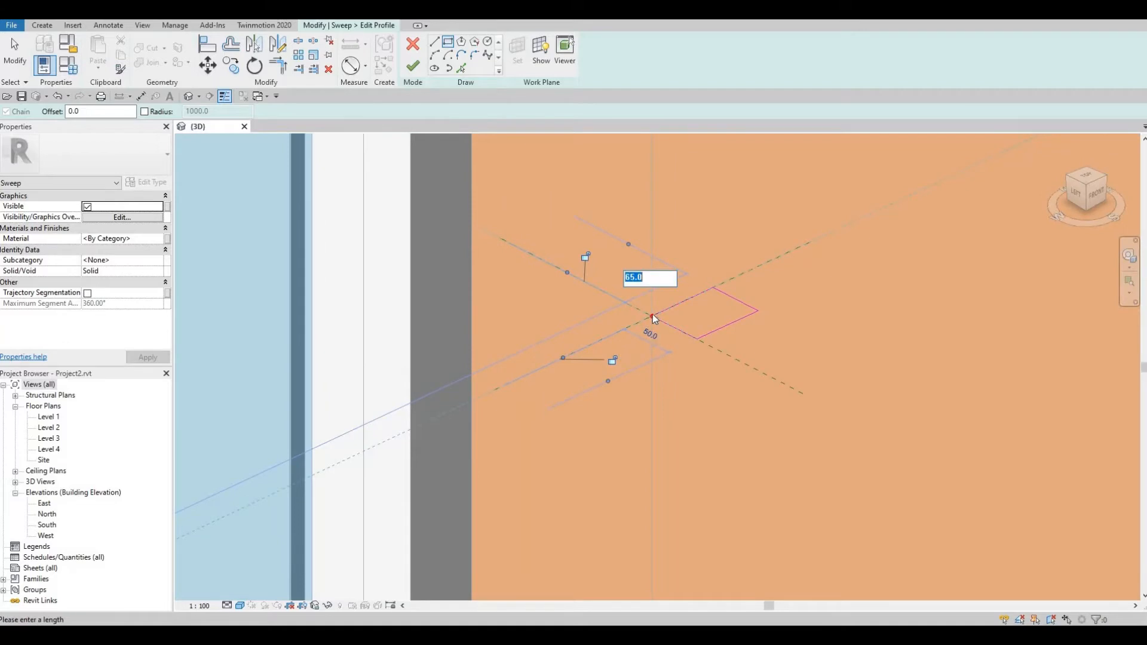
{"action": "type", "text": "50"}
{"action": "key", "text": "Return"}
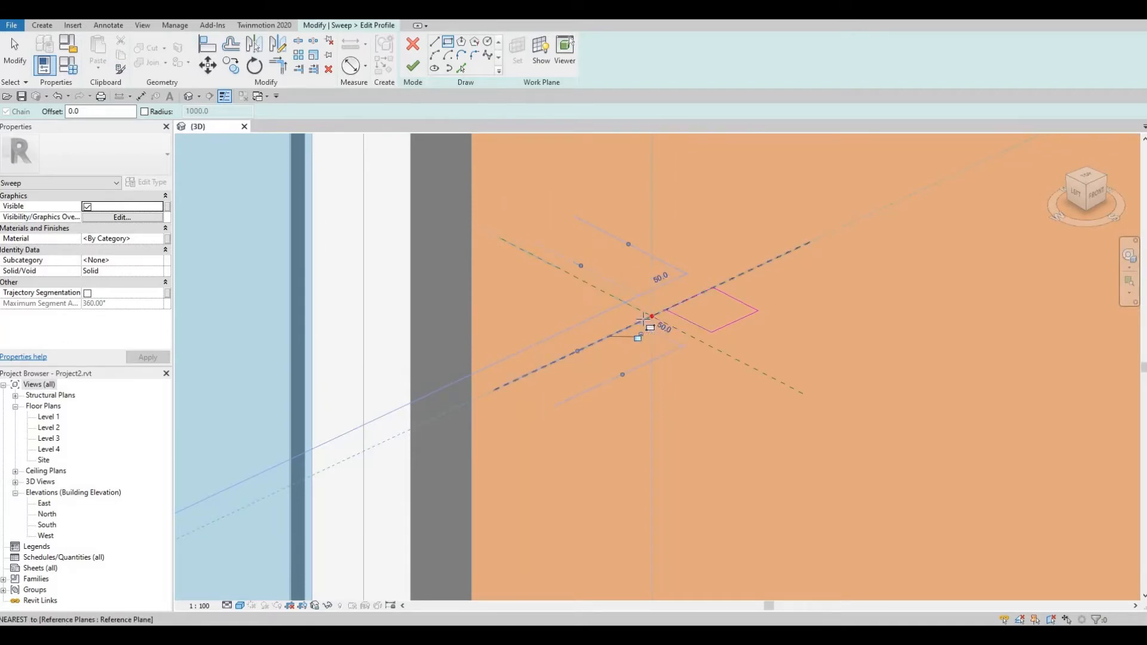
{"action": "key", "text": "Escape"}
{"action": "key", "text": "Escape"}
Move the profile rectangle so its corner sits on the path's reference point, and finish the profile and the sweep
{"action": "left_click_drag", "start_coordinate": [625, 248], "coordinate": [792, 328]}
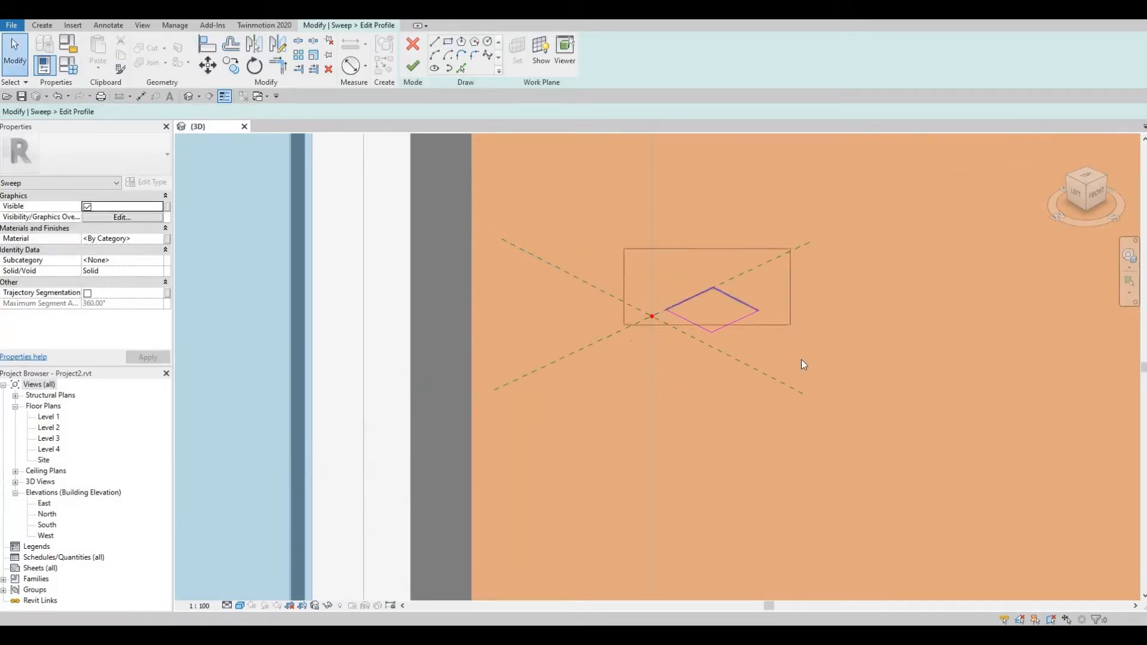
{"action": "left_click", "coordinate": [208, 65]}
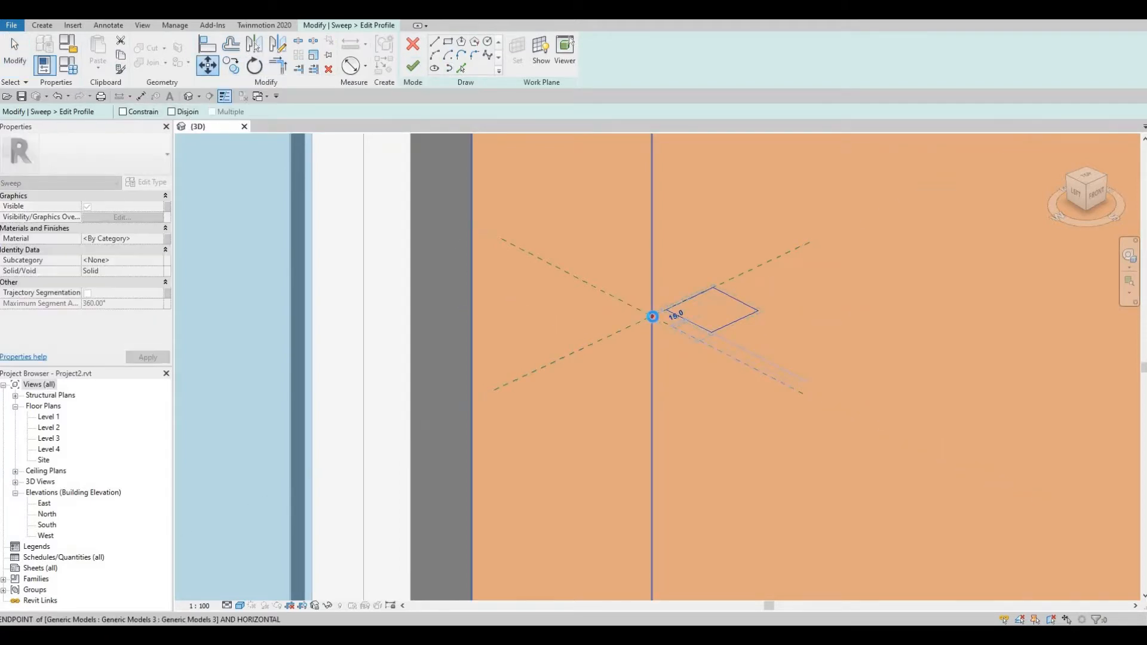
{"action": "left_click", "coordinate": [652, 316]}
{"action": "left_click", "coordinate": [694, 312]}
{"action": "scroll", "coordinate": [669, 329], "scroll_direction": "up", "scroll_amount": 4}
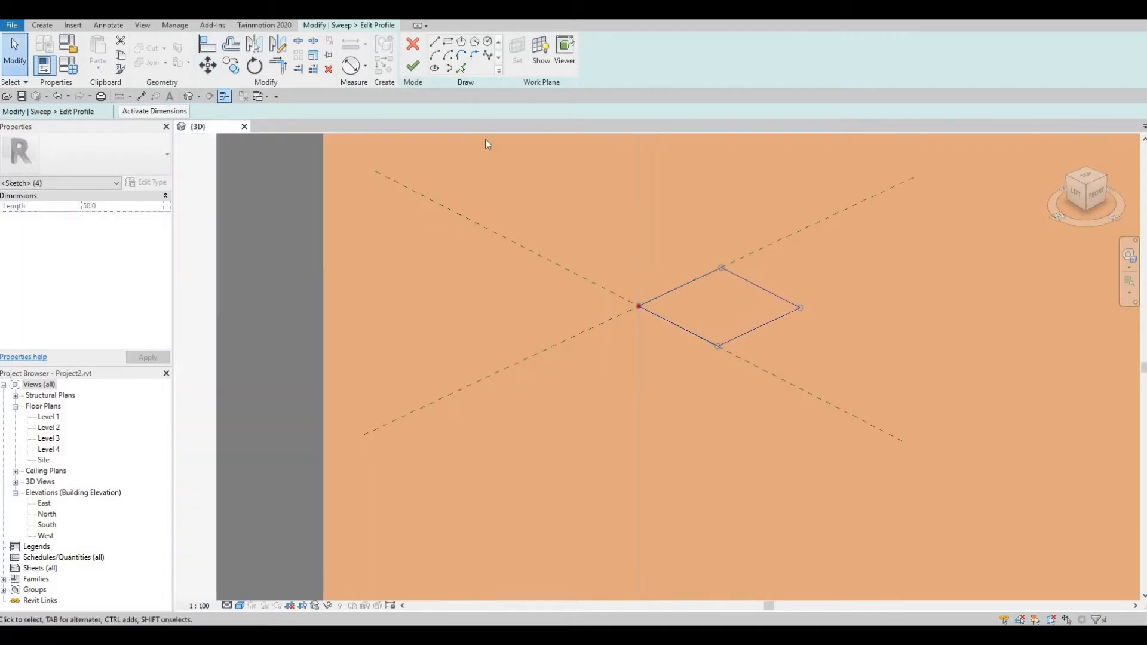
{"action": "left_click", "coordinate": [413, 72]}
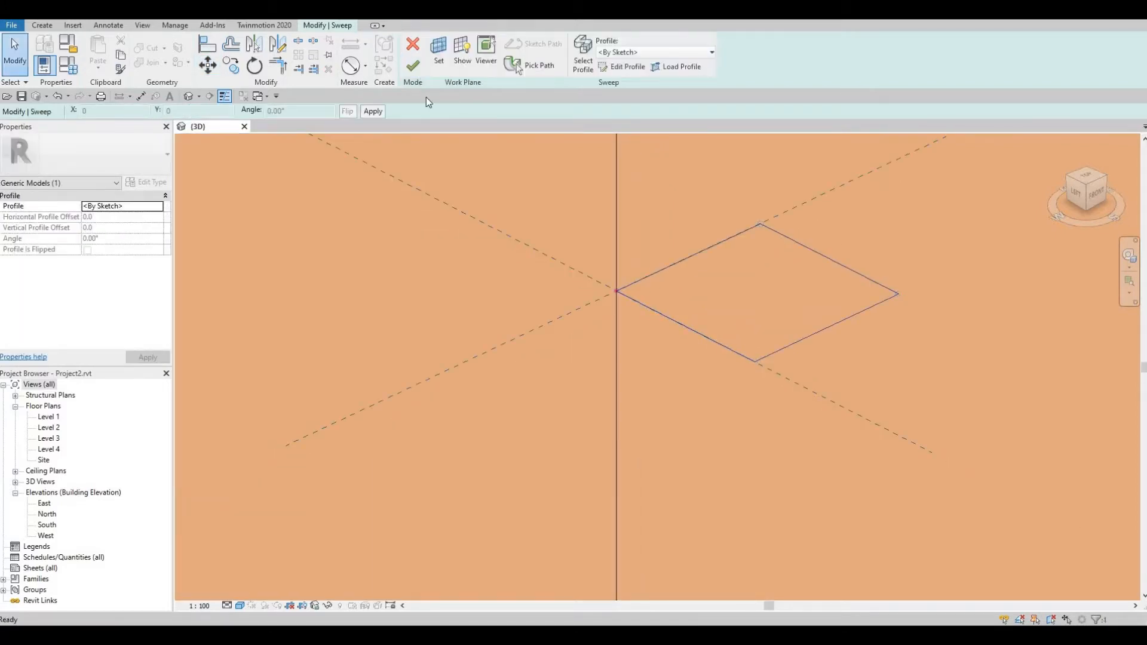
{"action": "left_click", "coordinate": [413, 66]}
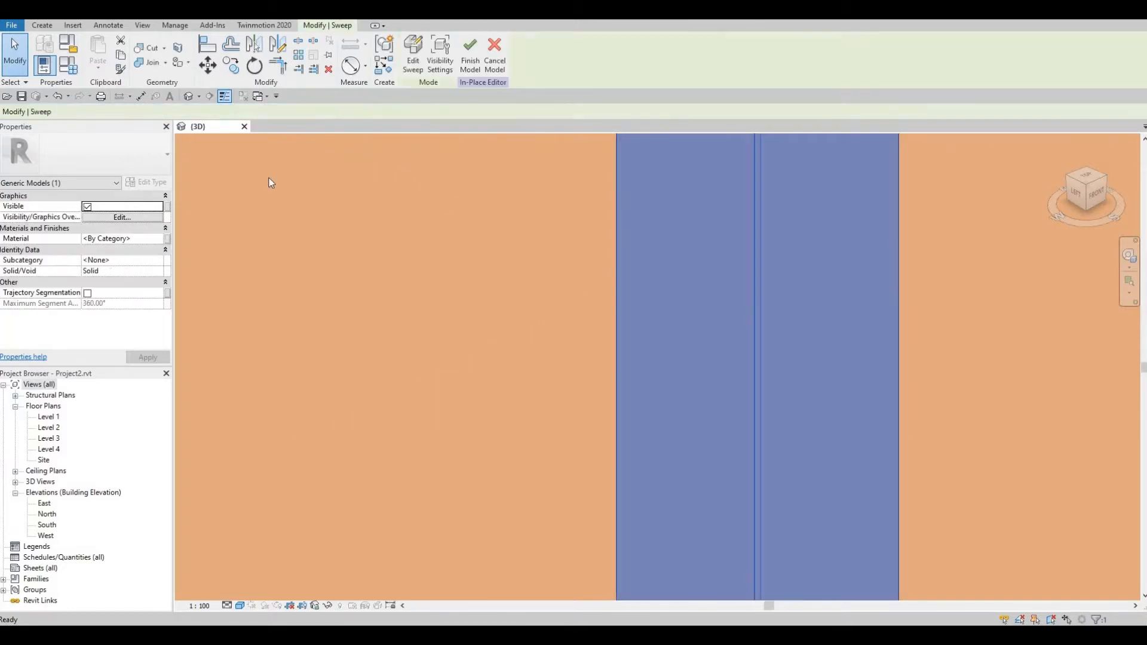
Assign the Concrete, Precast material to the lower corner window's swept frame and finish the in-place model
{"action": "left_click", "coordinate": [162, 239]}
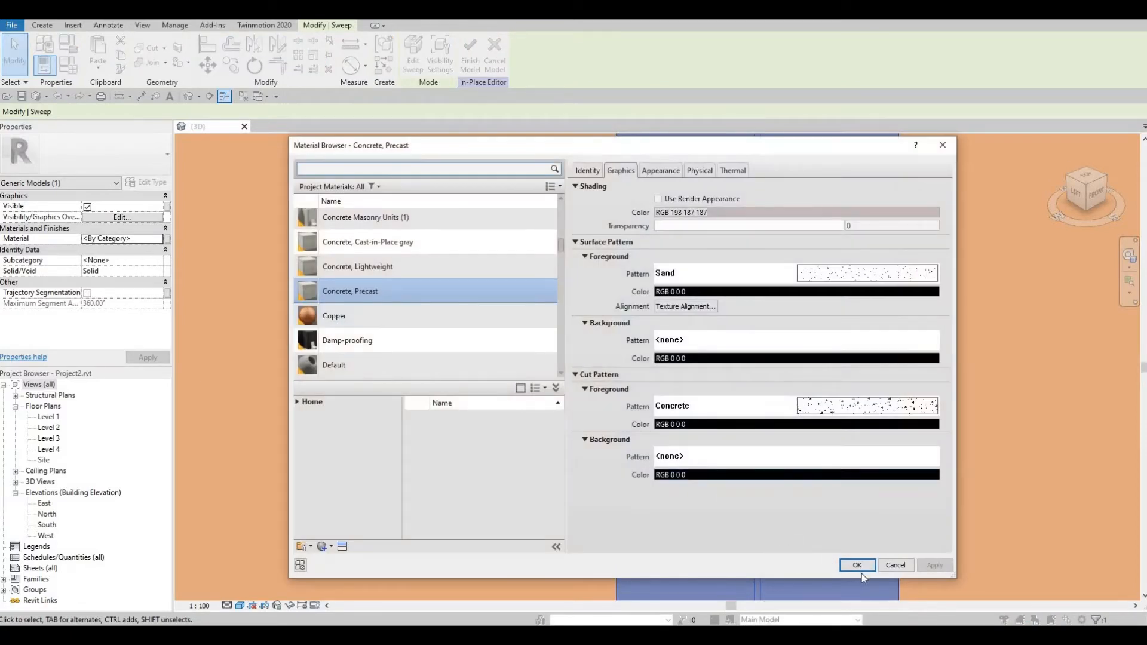
{"action": "left_click", "coordinate": [860, 568]}
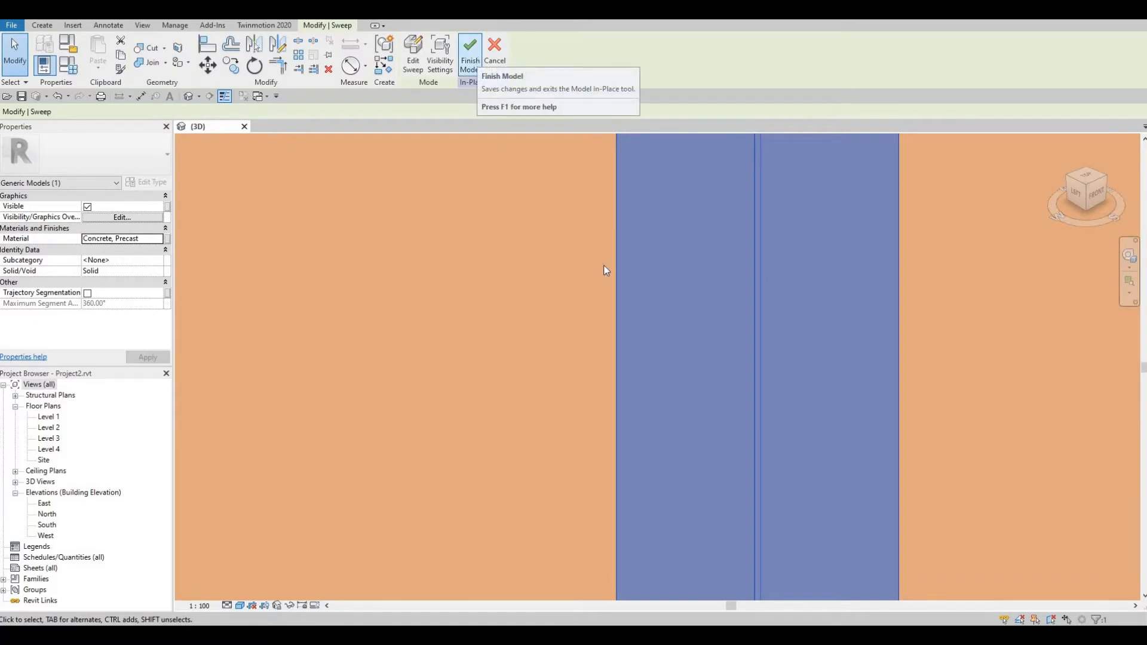
{"action": "scroll", "coordinate": [627, 295], "scroll_direction": "down", "scroll_amount": 8}
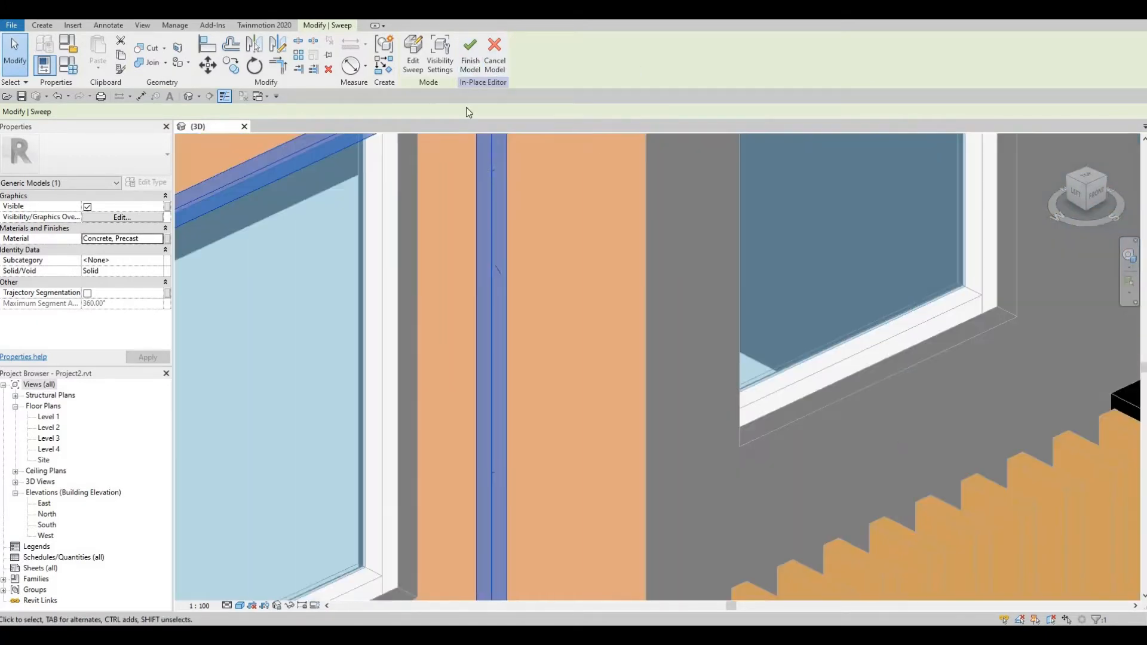
{"action": "left_click", "coordinate": [470, 51]}
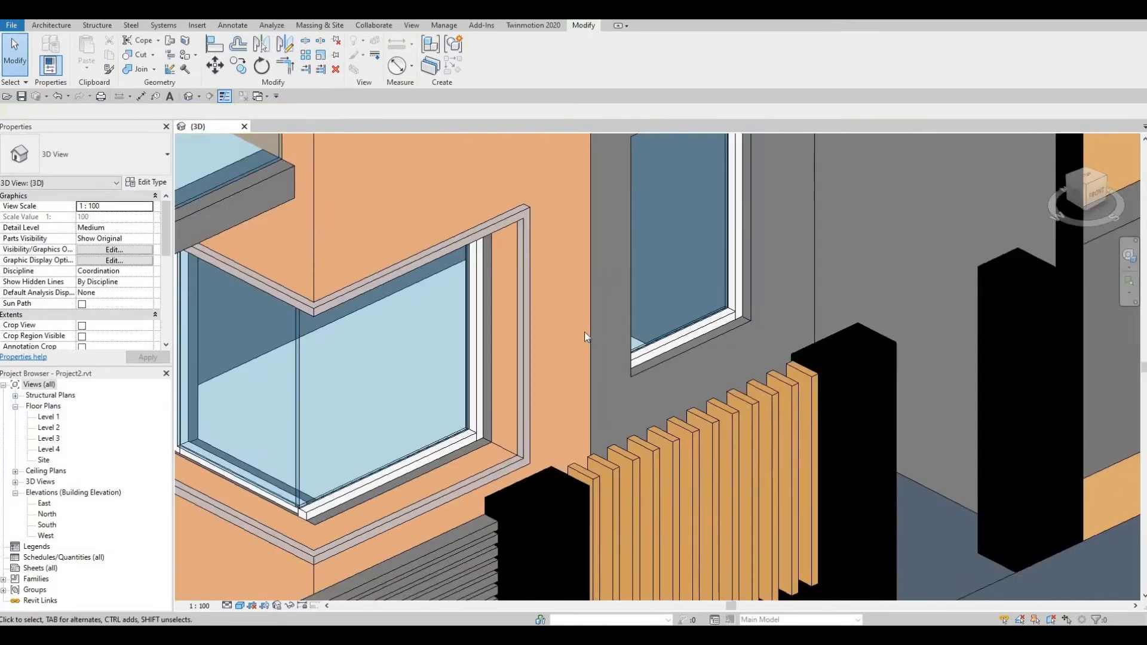
Start a new in-place component in the Generic Models category
{"action": "middle_click_drag", "start_coordinate": [584, 331], "coordinate": [490, 295], "text": "shift"}
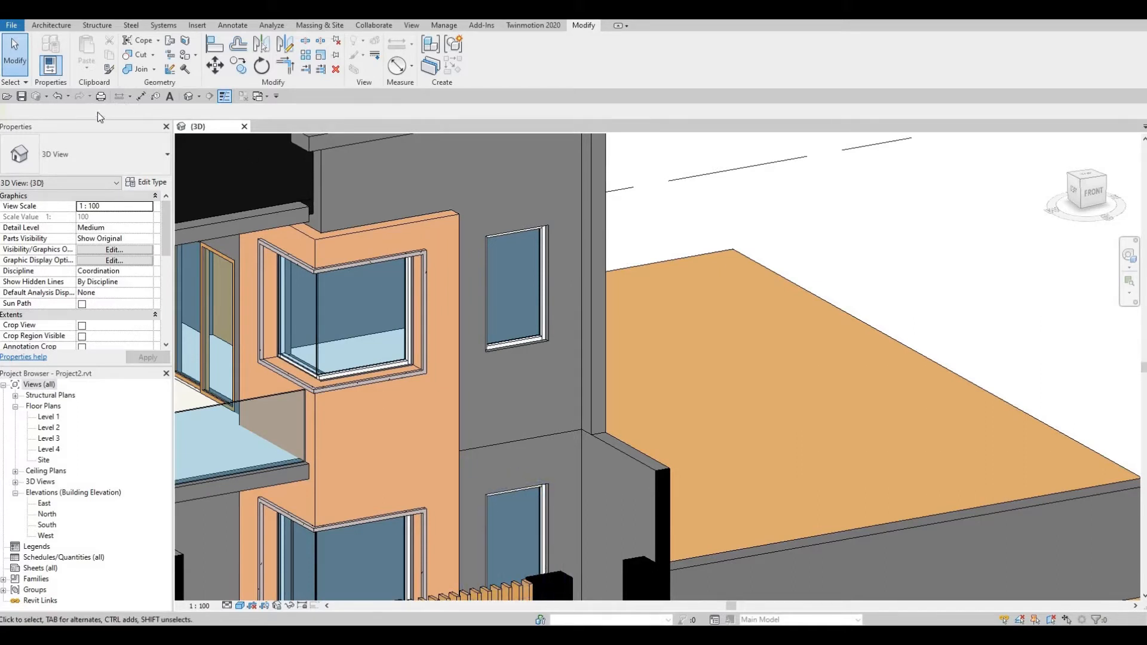
{"action": "left_click", "coordinate": [51, 26]}
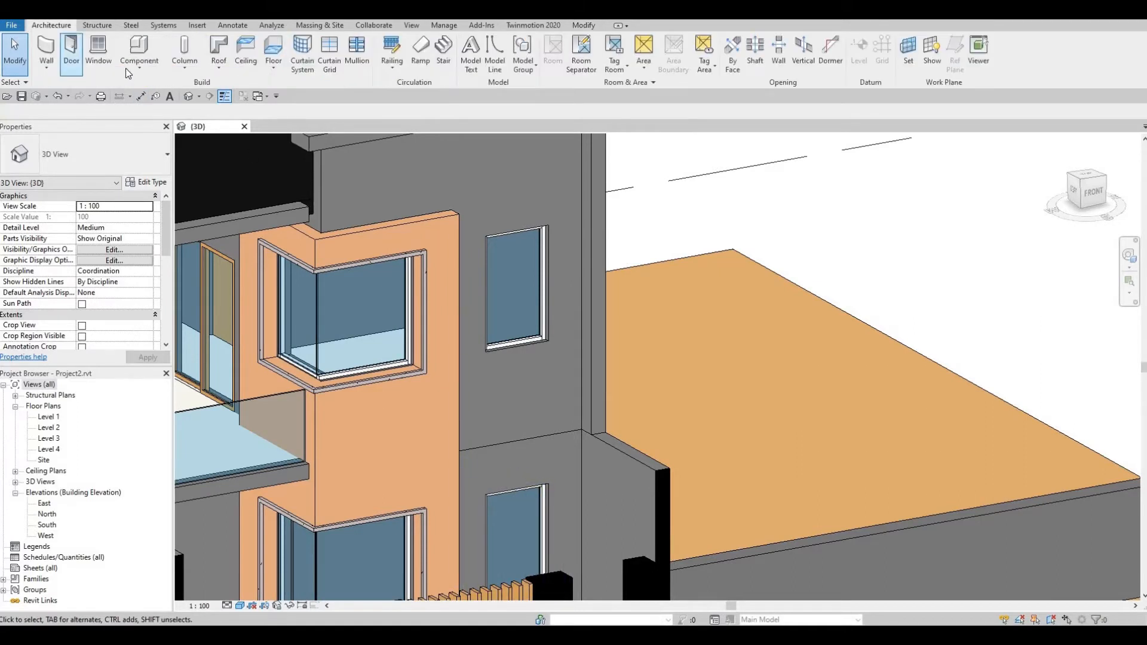
{"action": "left_click", "coordinate": [135, 70]}
{"action": "left_click", "coordinate": [151, 117]}
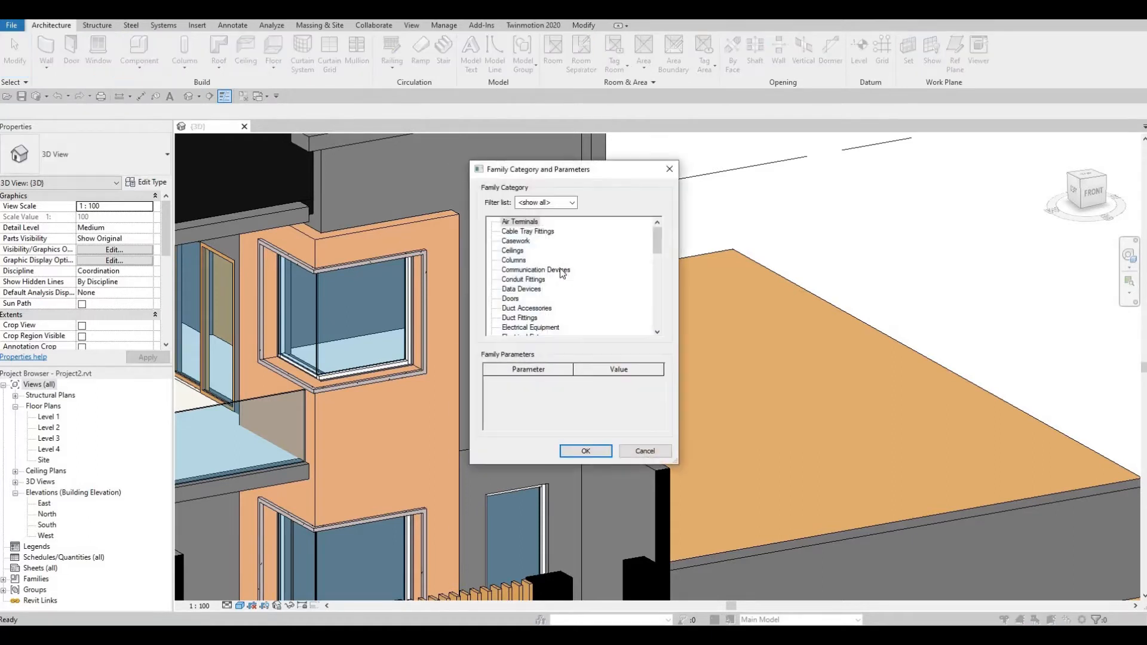
{"action": "scroll", "coordinate": [570, 317], "scroll_direction": "down", "scroll_amount": 4}
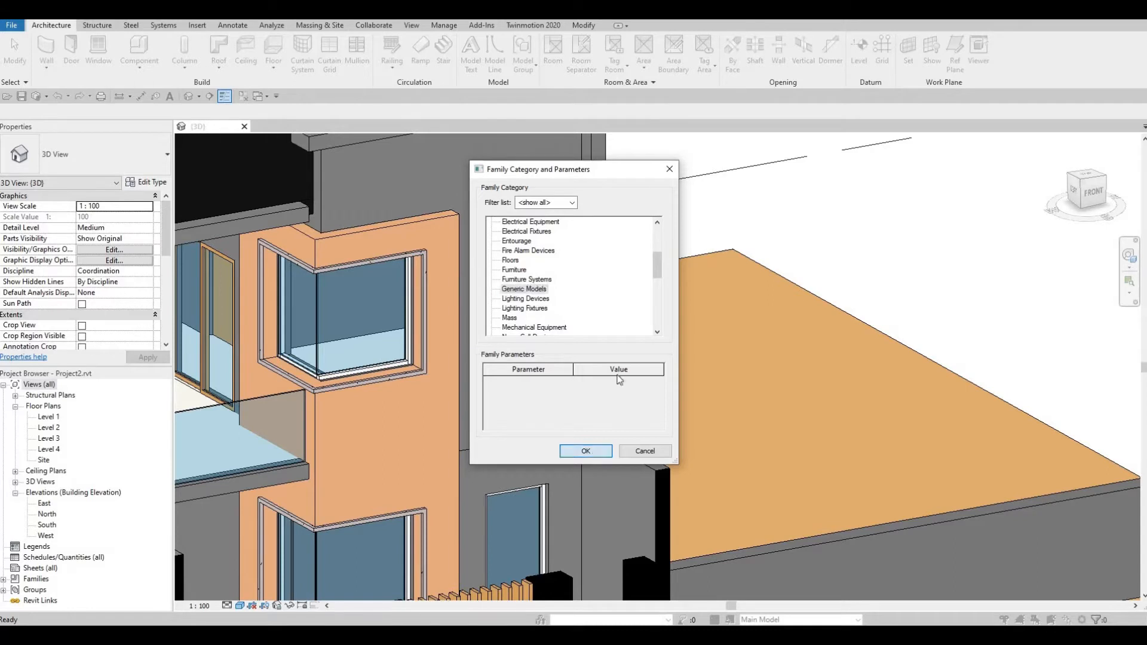
{"action": "left_click", "coordinate": [609, 331]}
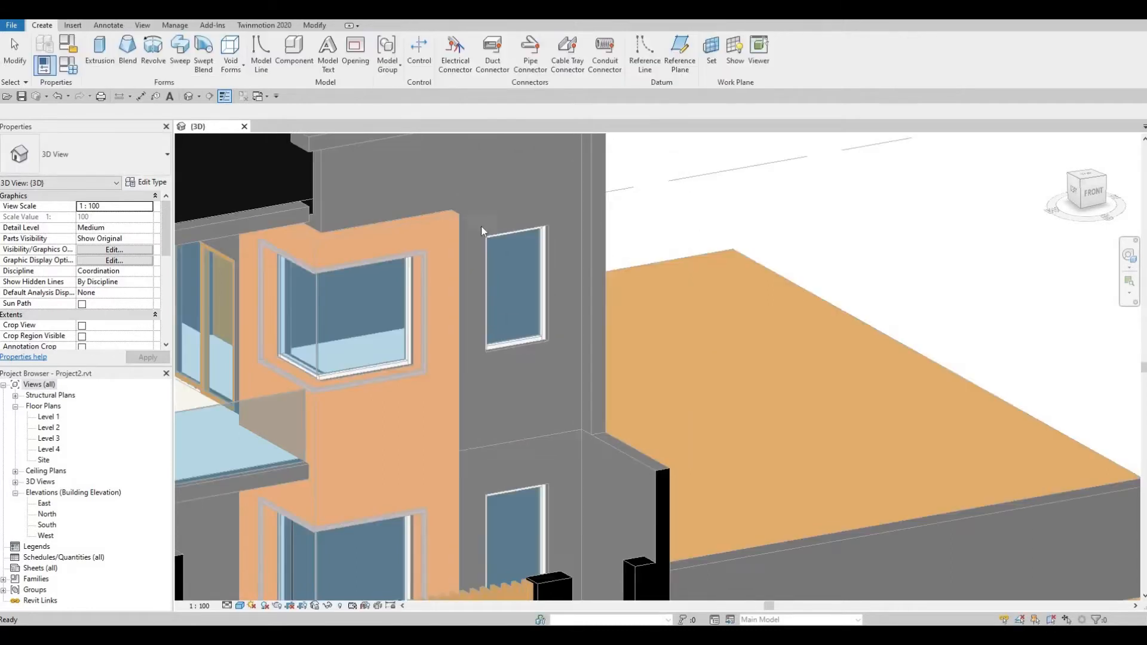
Start a sweep, pick the four wall opening edges around the grey wall's upper window as its path, and finish the path
{"action": "left_click", "coordinate": [179, 52]}
{"action": "left_click", "coordinate": [529, 66]}
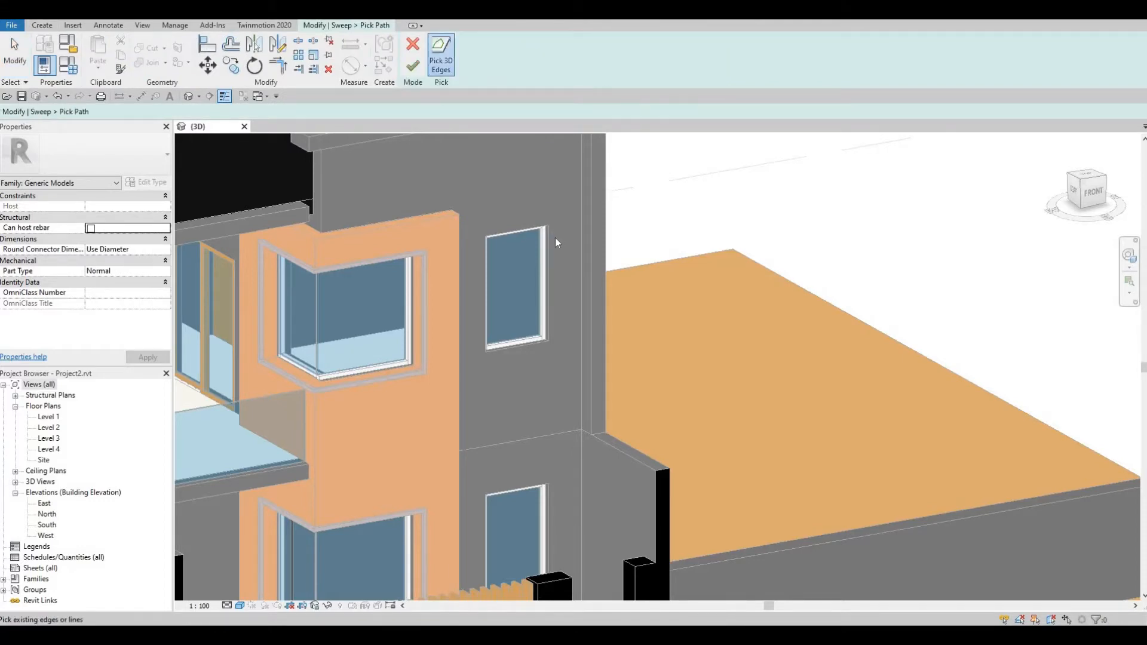
{"action": "scroll", "coordinate": [554, 240], "scroll_direction": "up", "scroll_amount": 5}
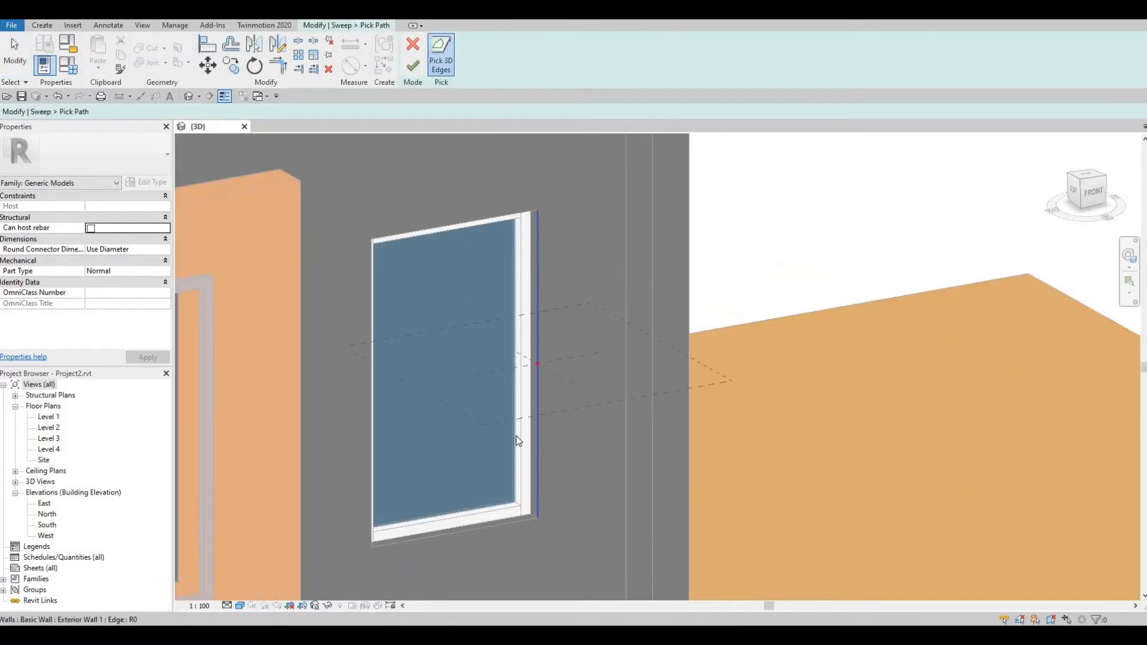
{"action": "left_click", "coordinate": [518, 441]}
{"action": "left_click", "coordinate": [487, 529]}
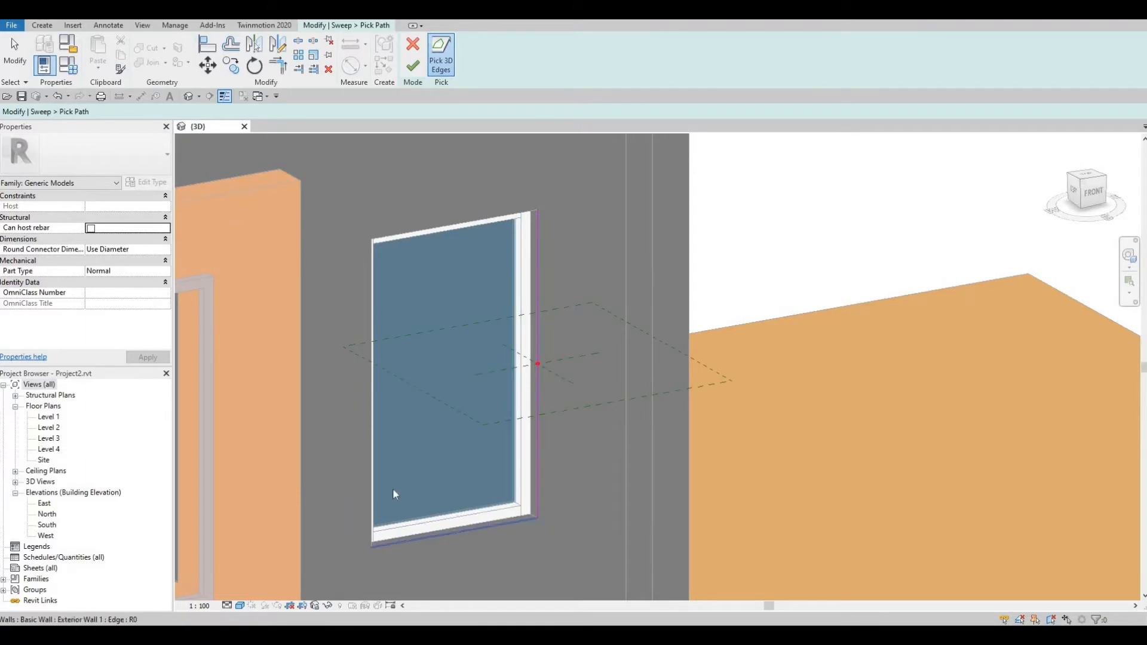
{"action": "left_click", "coordinate": [372, 462]}
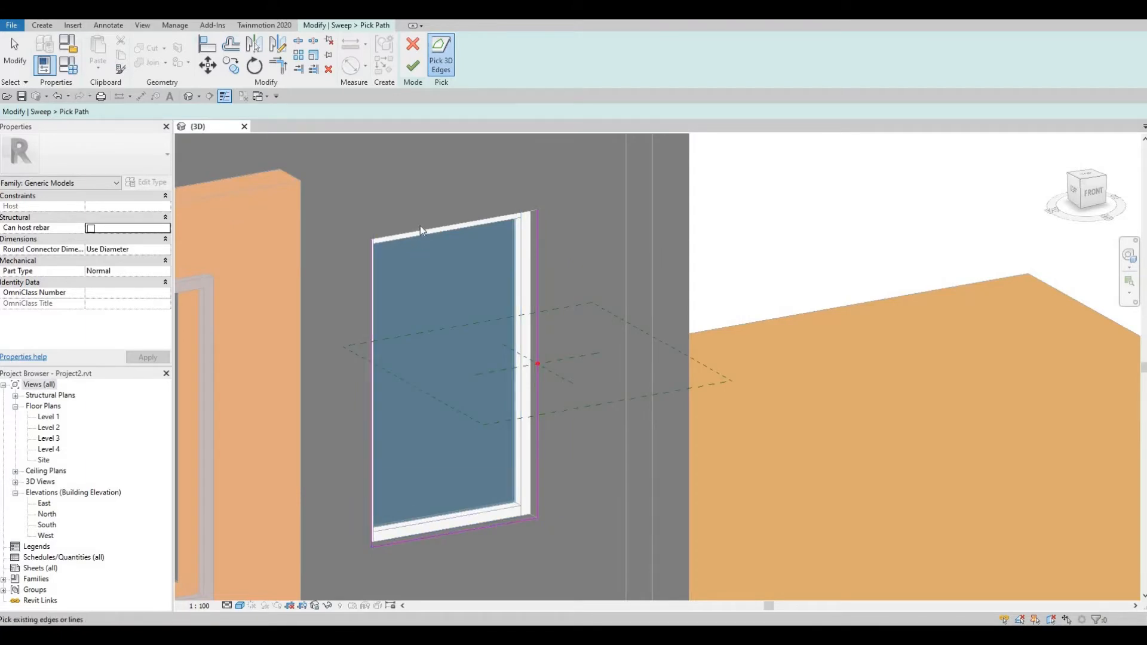
{"action": "left_click", "coordinate": [421, 228]}
{"action": "left_click", "coordinate": [421, 67]}
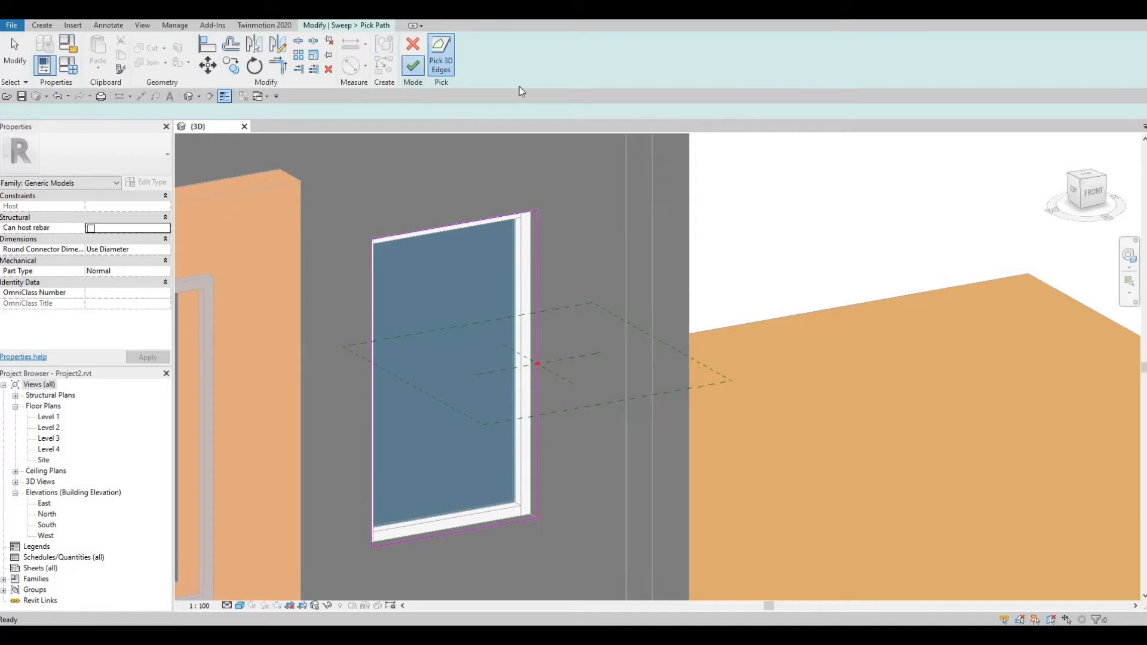
Edit the sweep profile and sketch a rectangle about 35 by 30 mm beside the path's reference point
{"action": "left_click", "coordinate": [621, 66]}
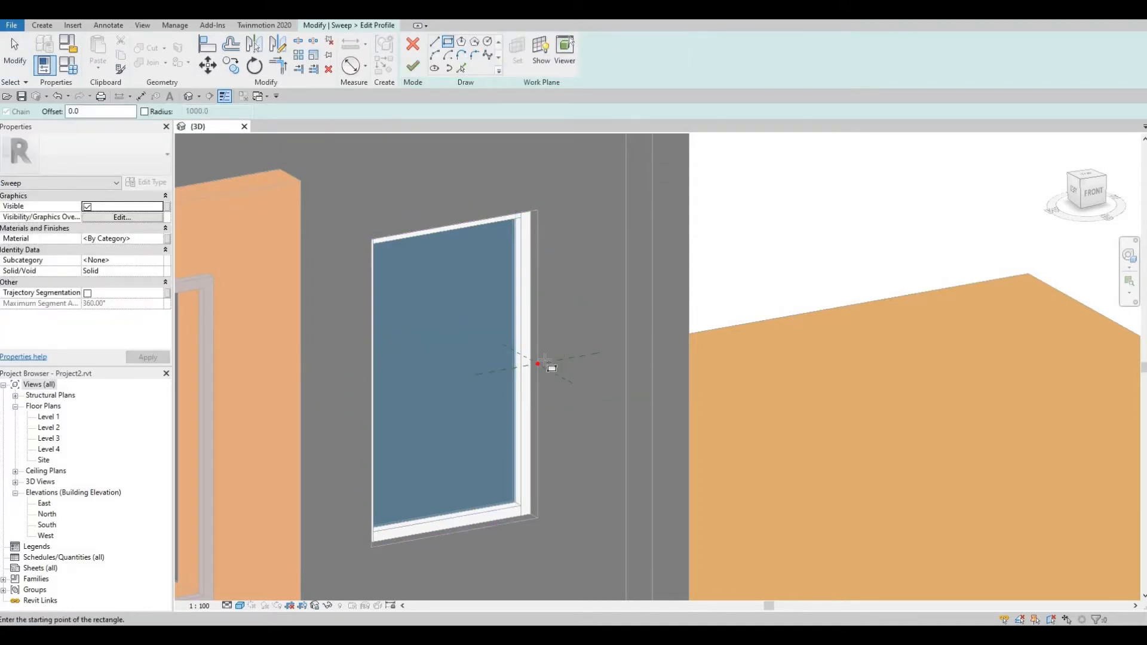
{"action": "scroll", "coordinate": [544, 359], "scroll_direction": "up", "scroll_amount": 5}
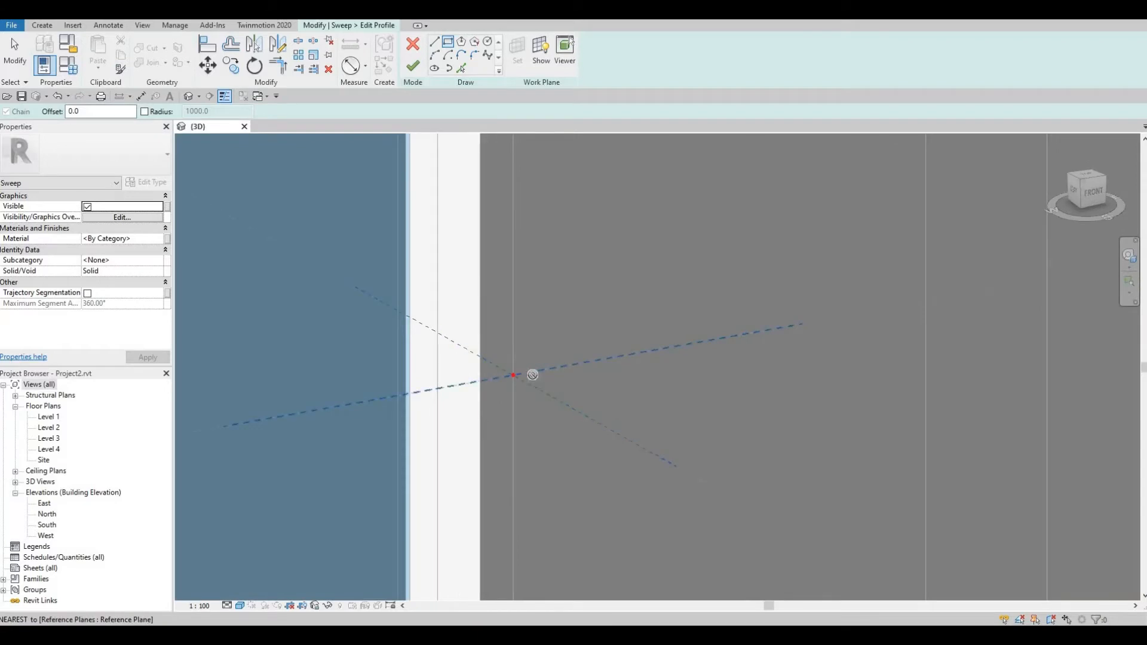
{"action": "key", "text": "Escape"}
{"action": "scroll", "coordinate": [541, 371], "scroll_direction": "up", "scroll_amount": 2}
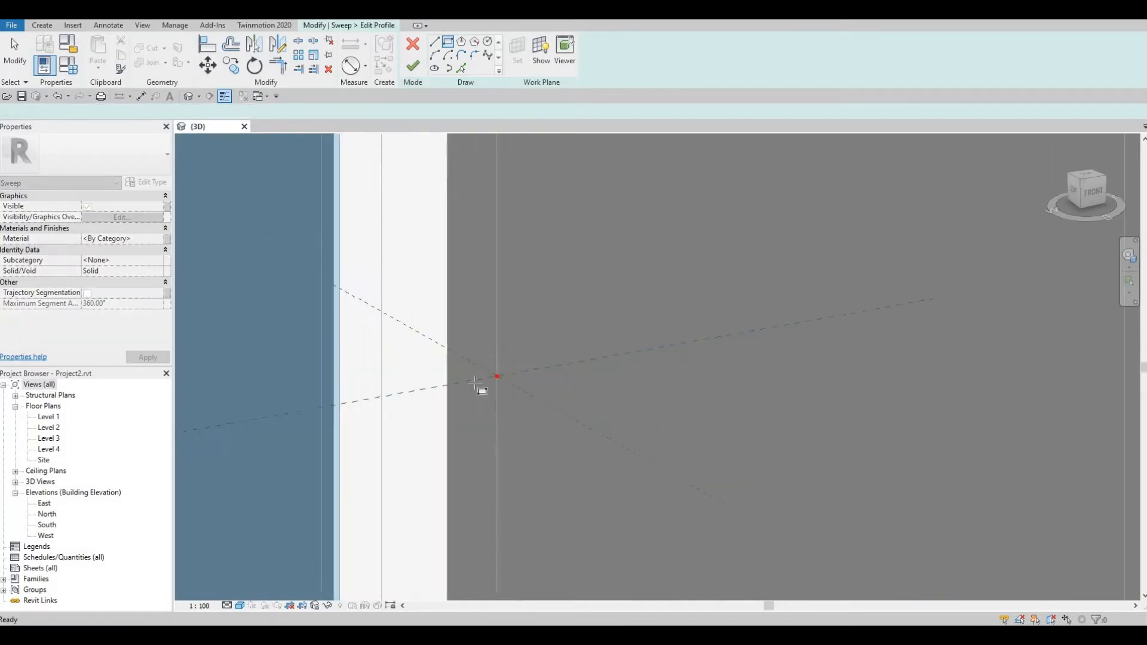
{"action": "left_click", "coordinate": [476, 382]}
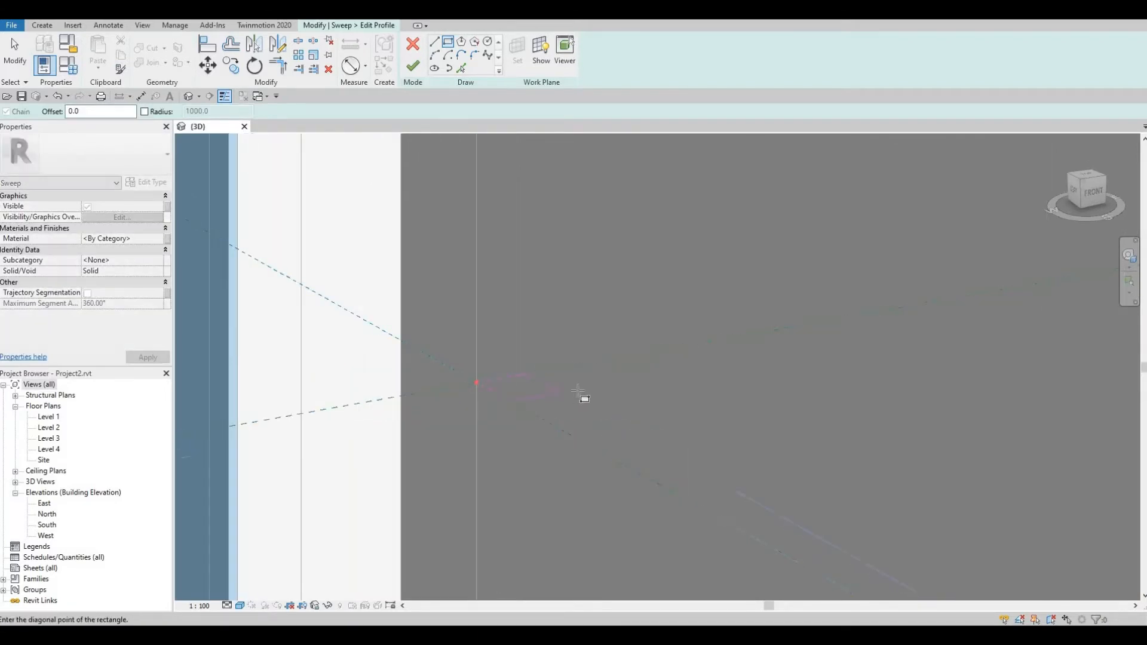
{"action": "left_click", "coordinate": [576, 393]}
{"action": "scroll", "coordinate": [491, 398], "scroll_direction": "up", "scroll_amount": 1}
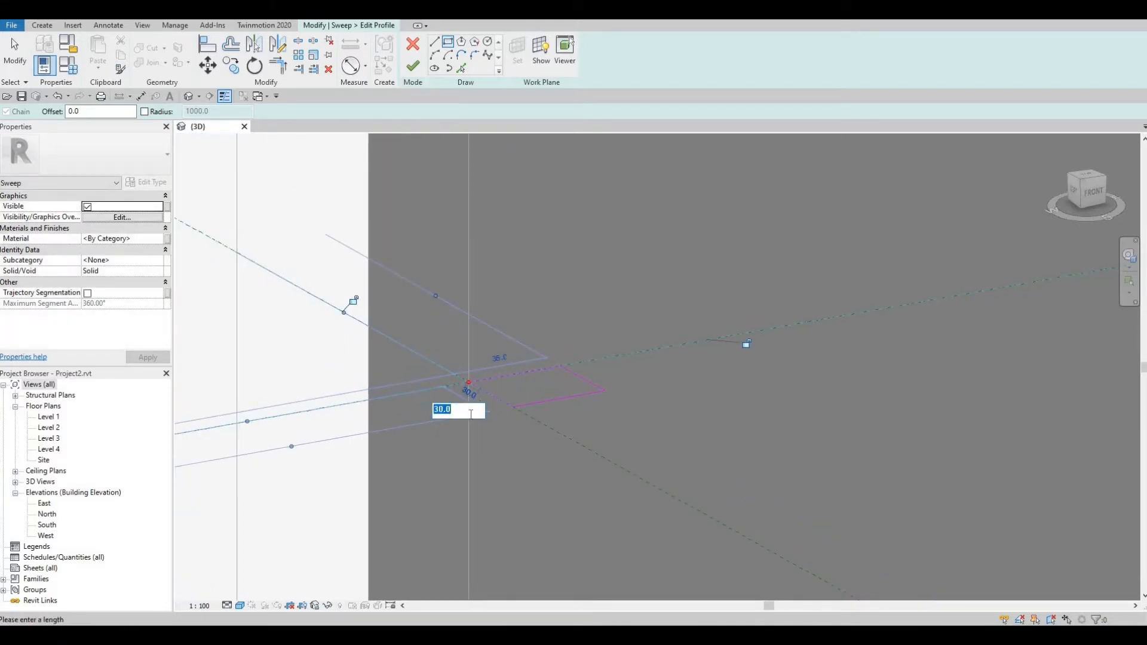
Set both sides of the profile rectangle to 50 mm and end rectangle drawing
{"action": "key", "text": "Return"}
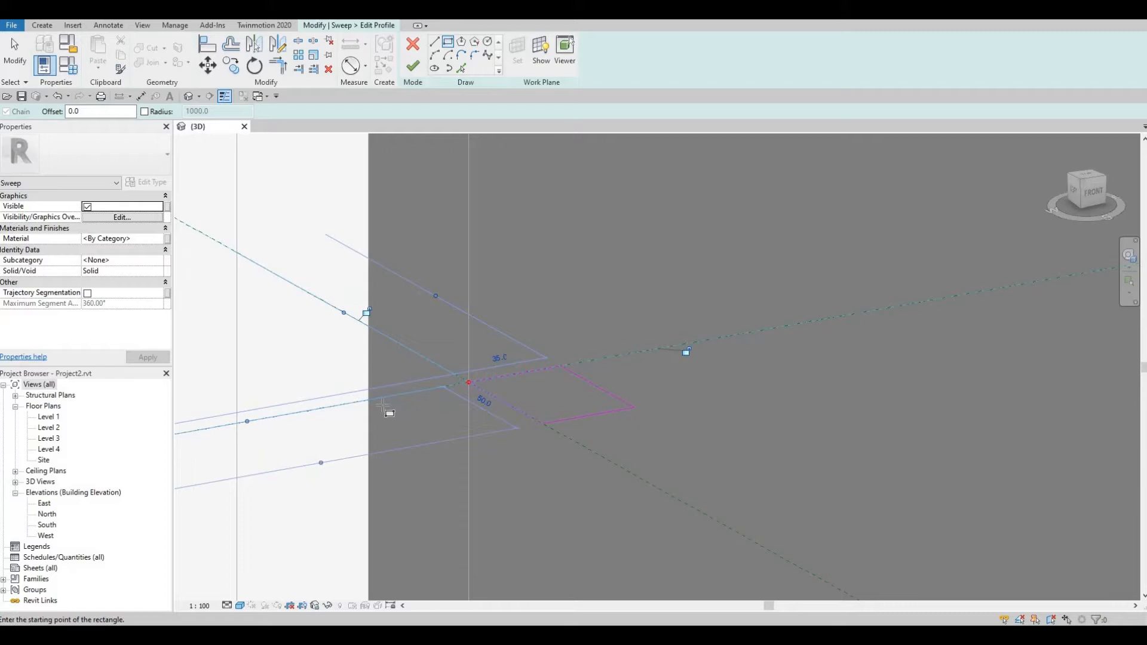
{"action": "left_click", "coordinate": [497, 364]}
{"action": "type", "text": "5"}
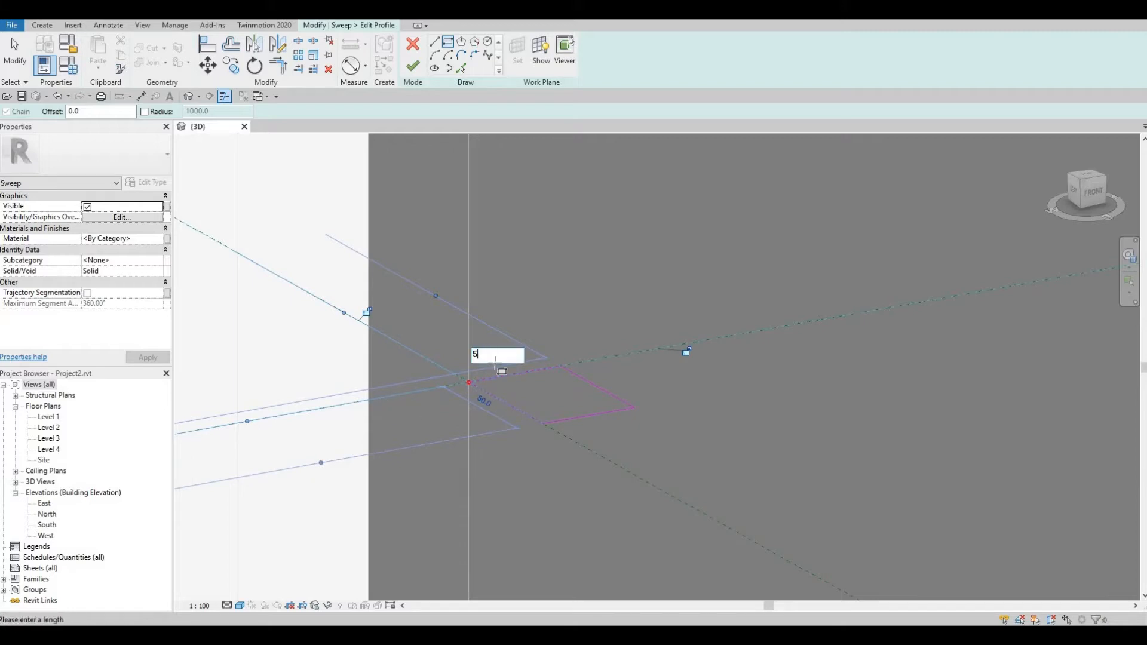
{"action": "type", "text": "0"}
{"action": "key", "text": "Return"}
{"action": "key", "text": "Escape"}
{"action": "key", "text": "Escape"}
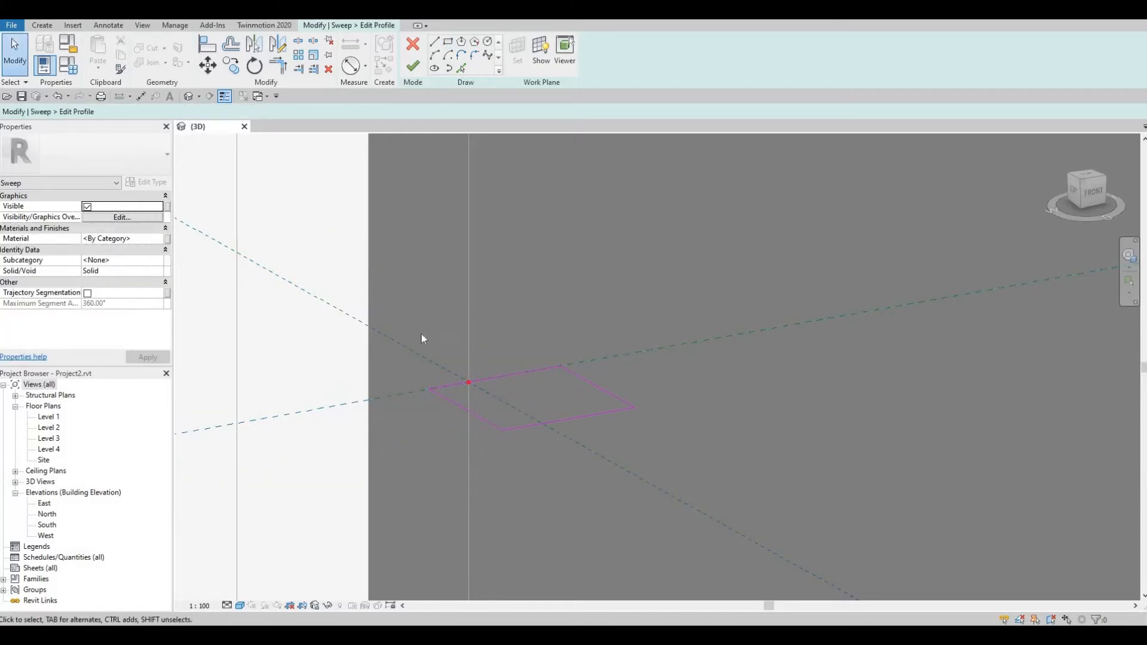
Move the 50 mm profile square by its corner onto the reference point of the grey wall window's path
{"action": "left_click_drag", "start_coordinate": [399, 310], "coordinate": [670, 454]}
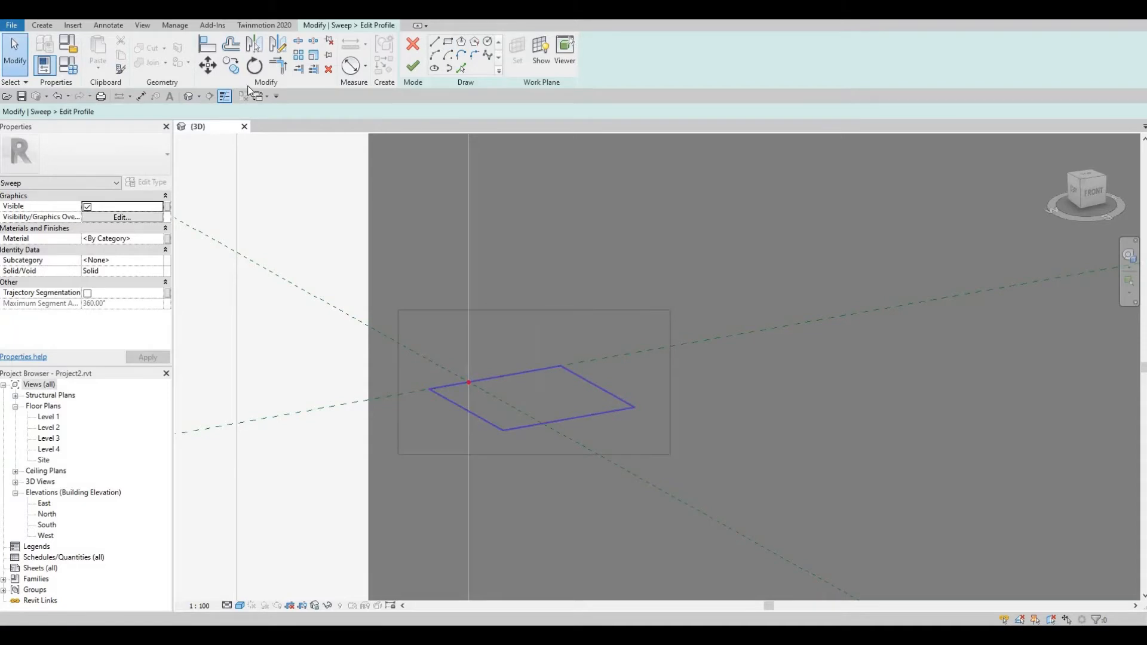
{"action": "left_click", "coordinate": [208, 66]}
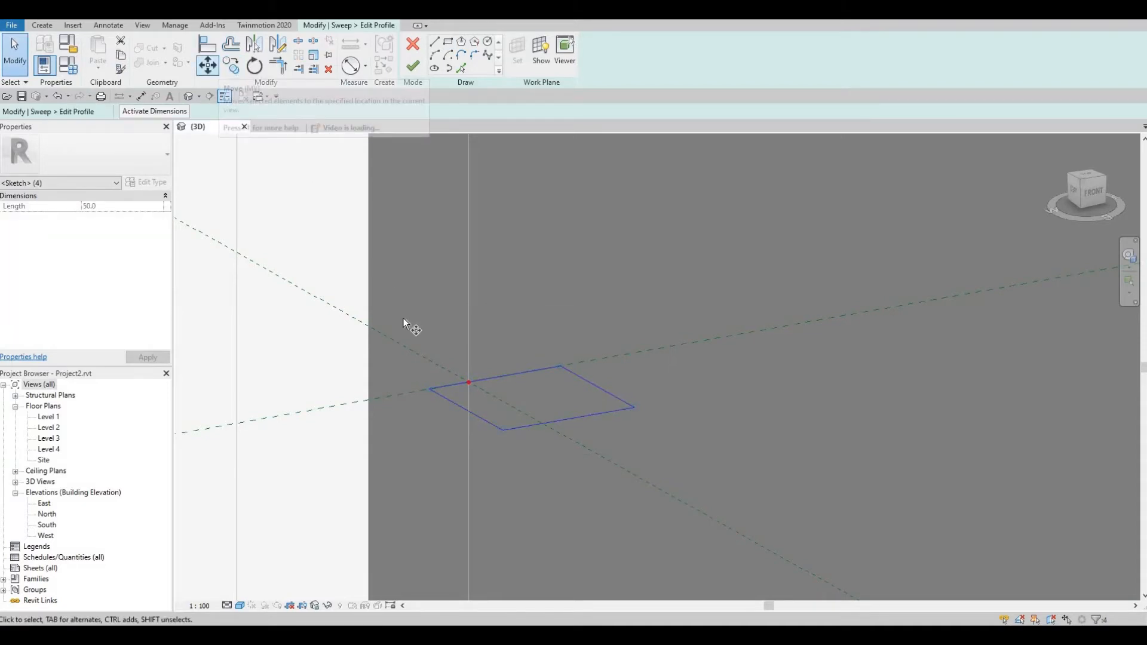
{"action": "left_click", "coordinate": [429, 389]}
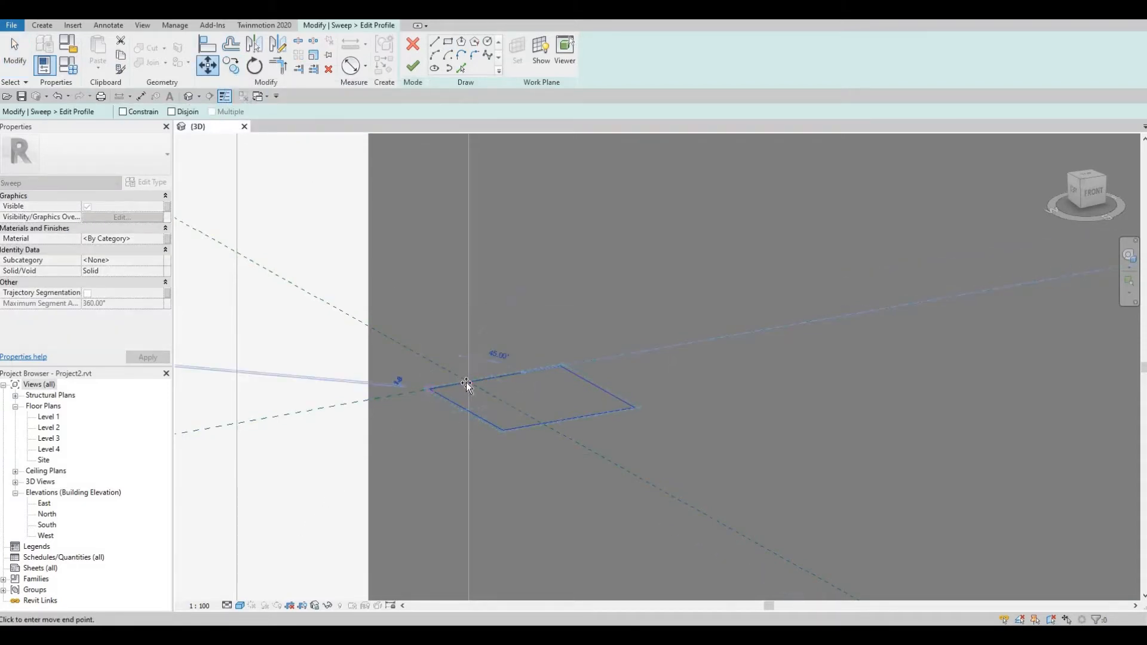
{"action": "left_click", "coordinate": [482, 191]}
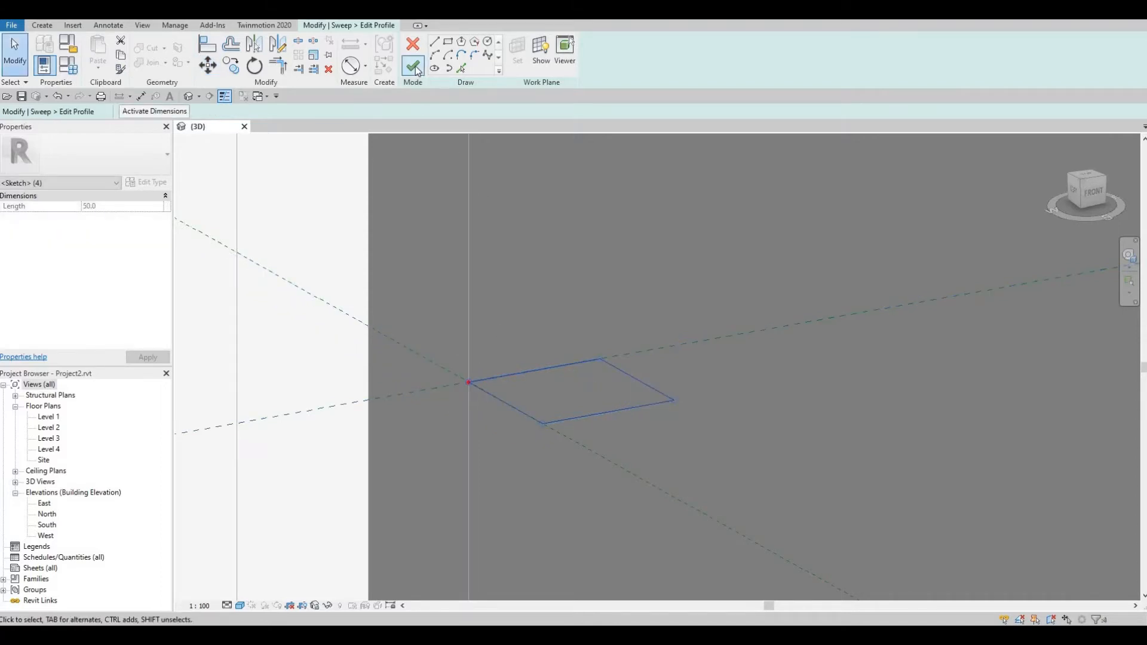
Finish the profile and the sweep, and assign the Concrete, Precast material to the grey wall window's frame
{"action": "left_click", "coordinate": [412, 65]}
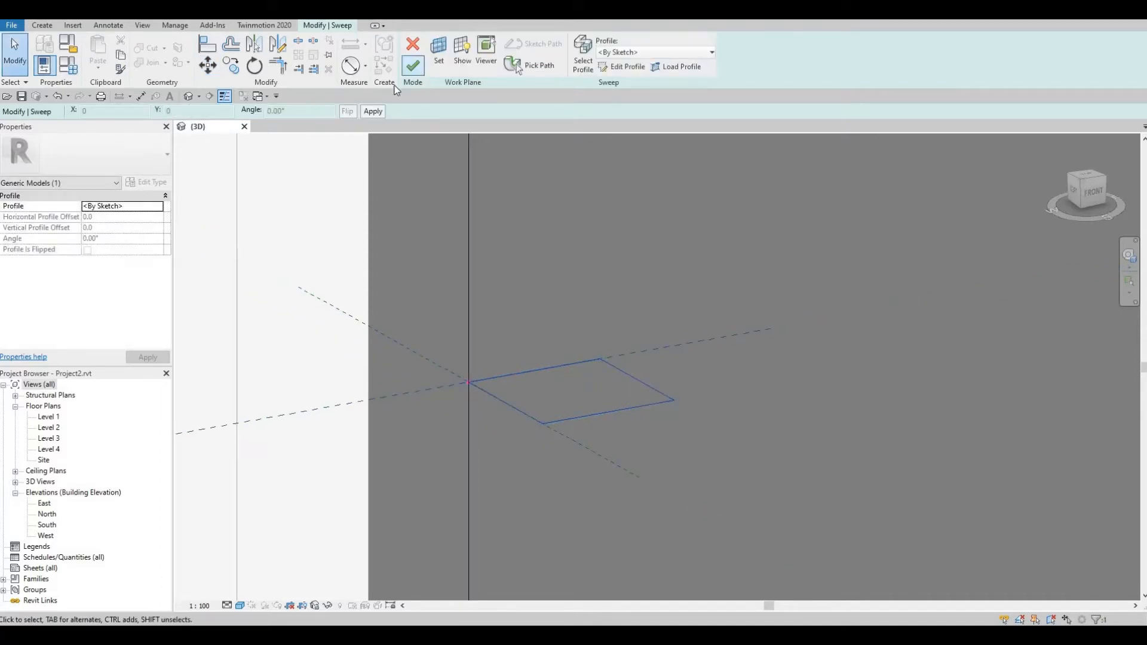
{"action": "left_click", "coordinate": [412, 66]}
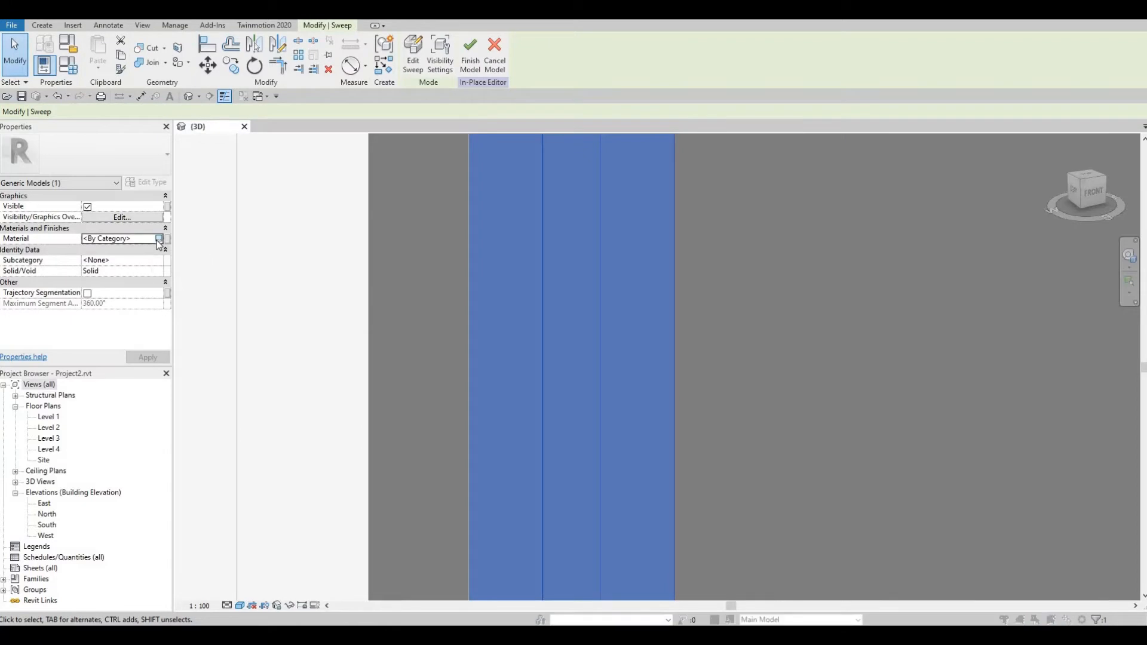
{"action": "left_click", "coordinate": [156, 240]}
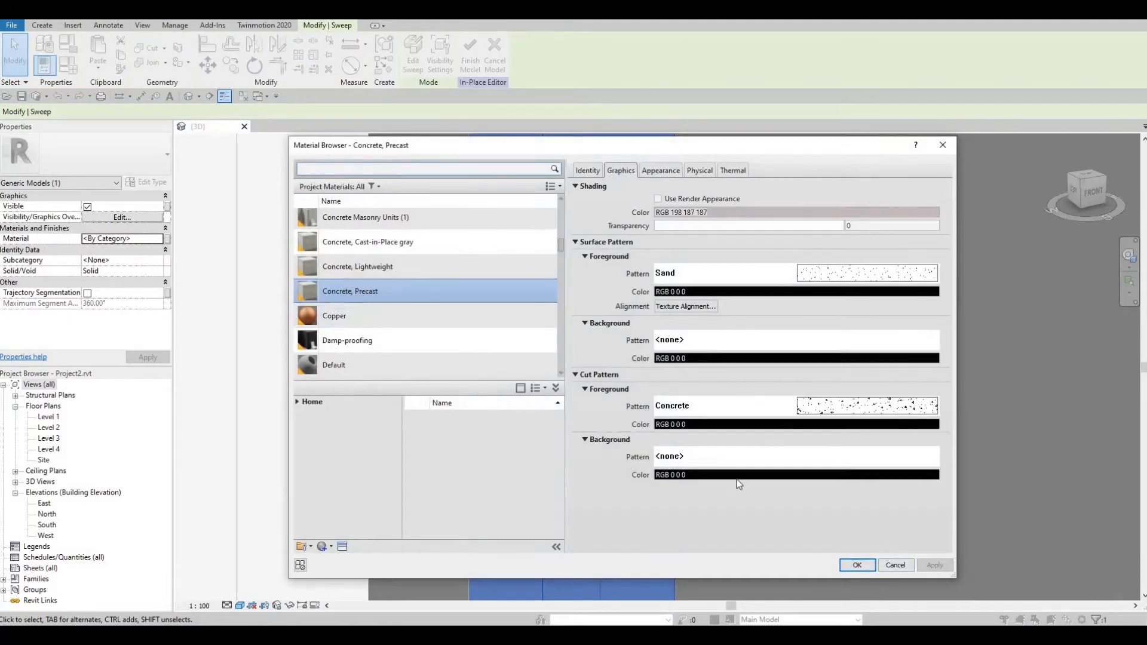
{"action": "left_click", "coordinate": [857, 565]}
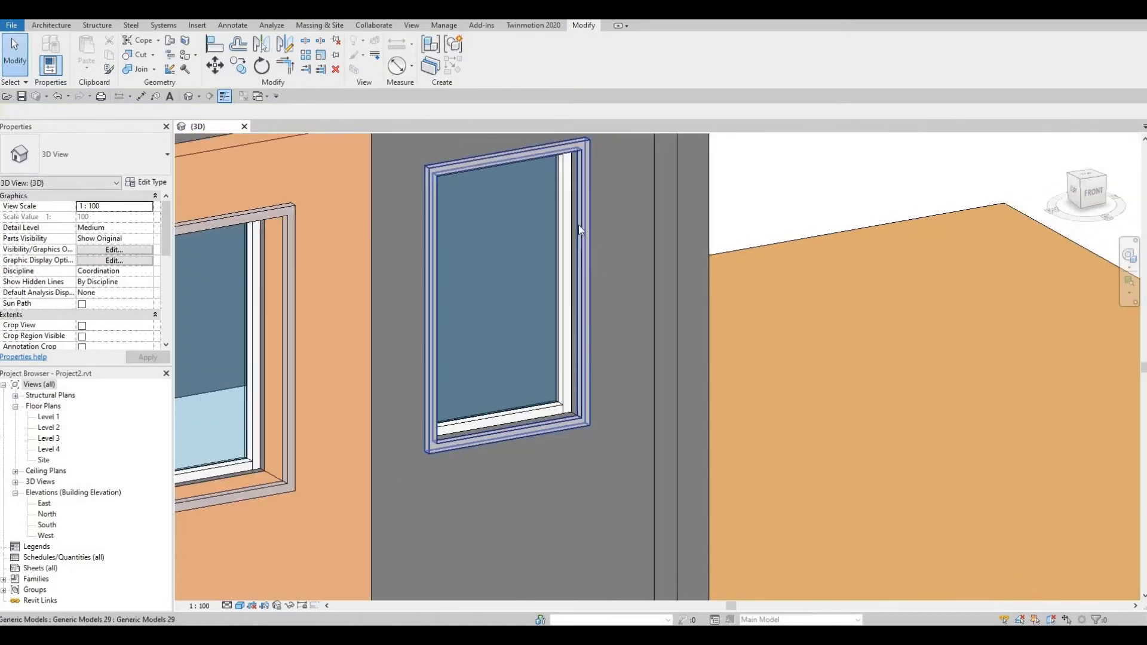
Try to copy the upper grey wall window's frame down to the lower window, using the mullion corner as reference
{"action": "scroll", "coordinate": [577, 215], "scroll_direction": "down", "scroll_amount": 2}
{"action": "left_click", "coordinate": [576, 209]}
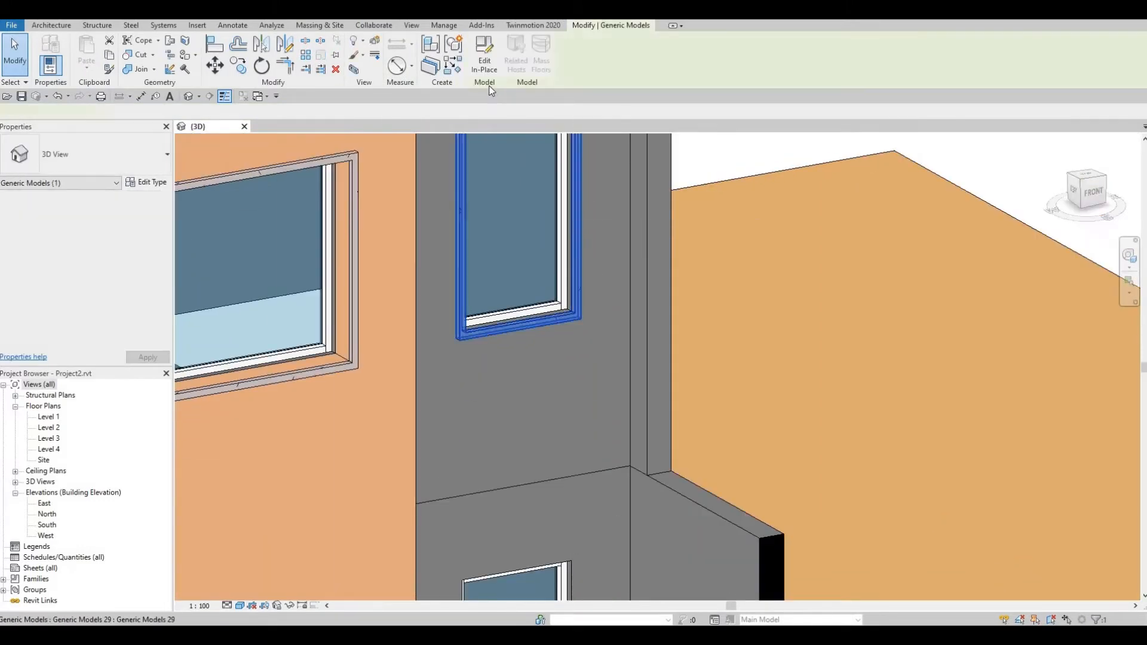
{"action": "left_click", "coordinate": [238, 66]}
{"action": "scroll", "coordinate": [490, 304], "scroll_direction": "down", "scroll_amount": 3}
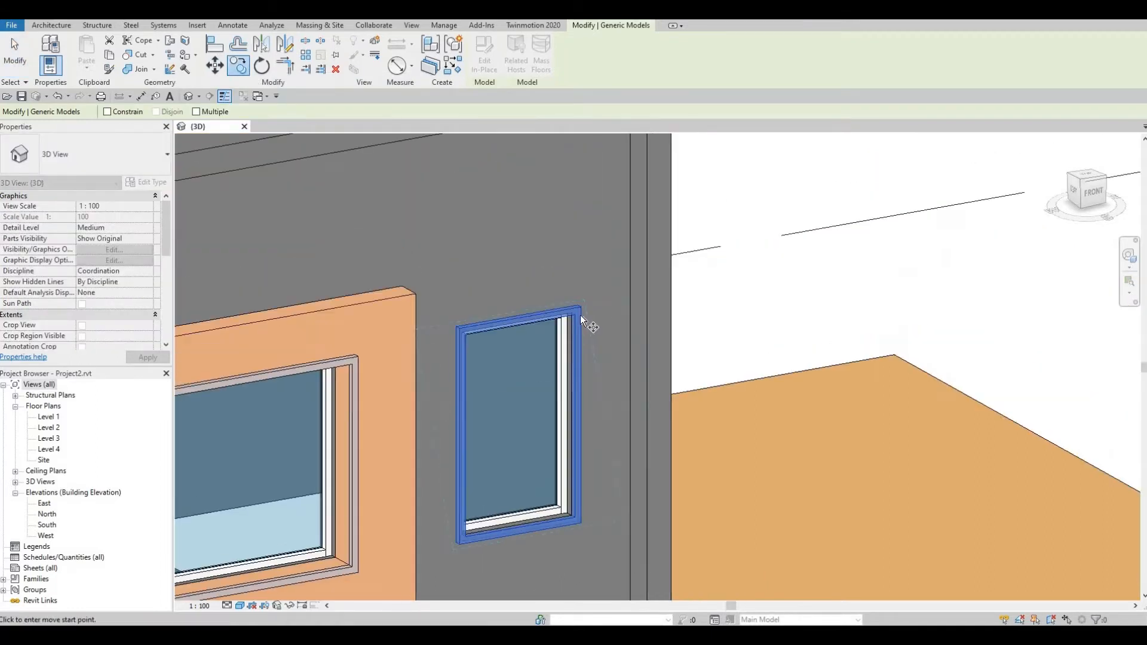
{"action": "scroll", "coordinate": [577, 327], "scroll_direction": "up", "scroll_amount": 5}
{"action": "scroll", "coordinate": [572, 326], "scroll_direction": "up", "scroll_amount": 2}
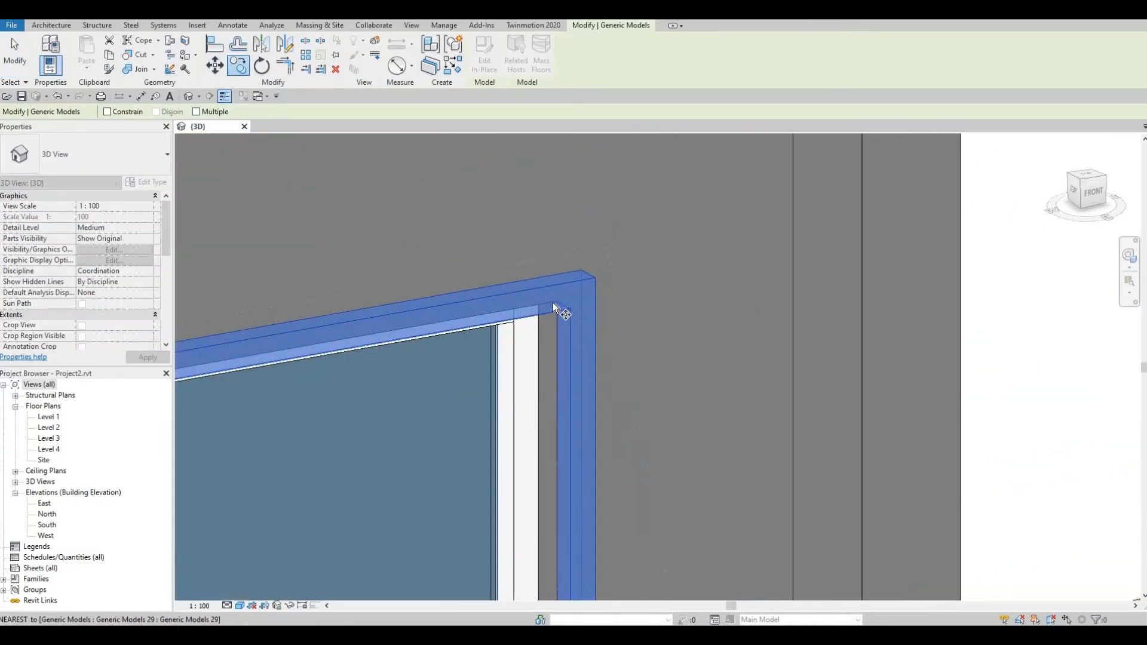
{"action": "middle_click_drag", "start_coordinate": [534, 351], "coordinate": [533, 312], "text": "shift"}
{"action": "left_click", "coordinate": [521, 453]}
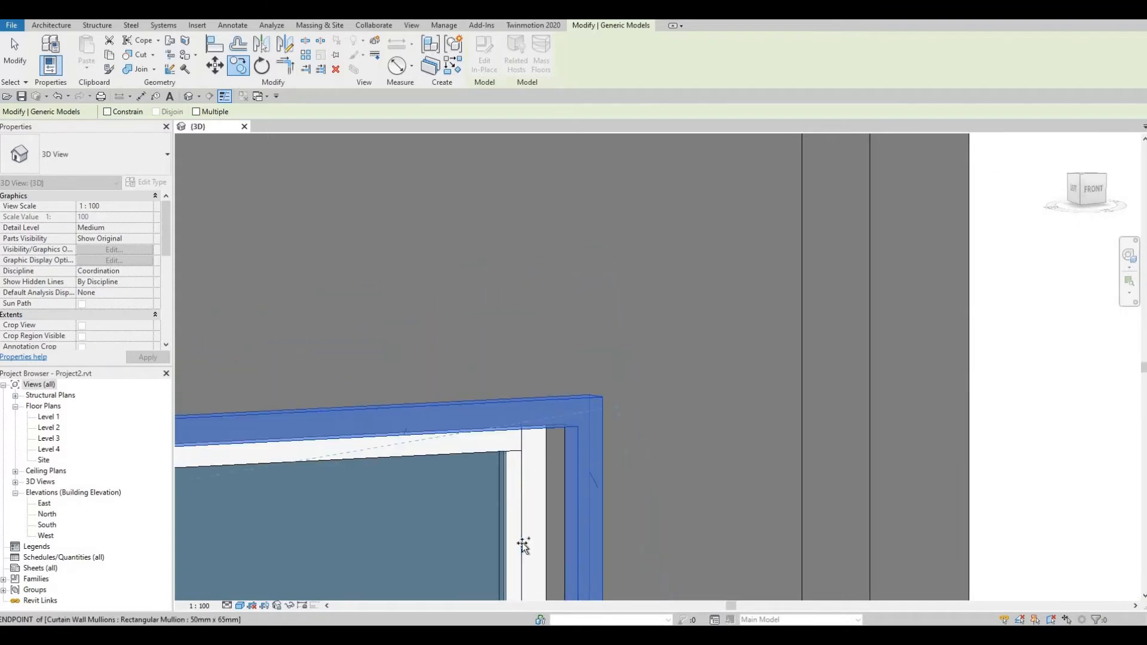
{"action": "middle_click_drag", "start_coordinate": [526, 541], "coordinate": [504, 174]}
{"action": "scroll", "coordinate": [504, 177], "scroll_direction": "down", "scroll_amount": 4}
{"action": "middle_click_drag", "start_coordinate": [505, 398], "coordinate": [505, 97]}
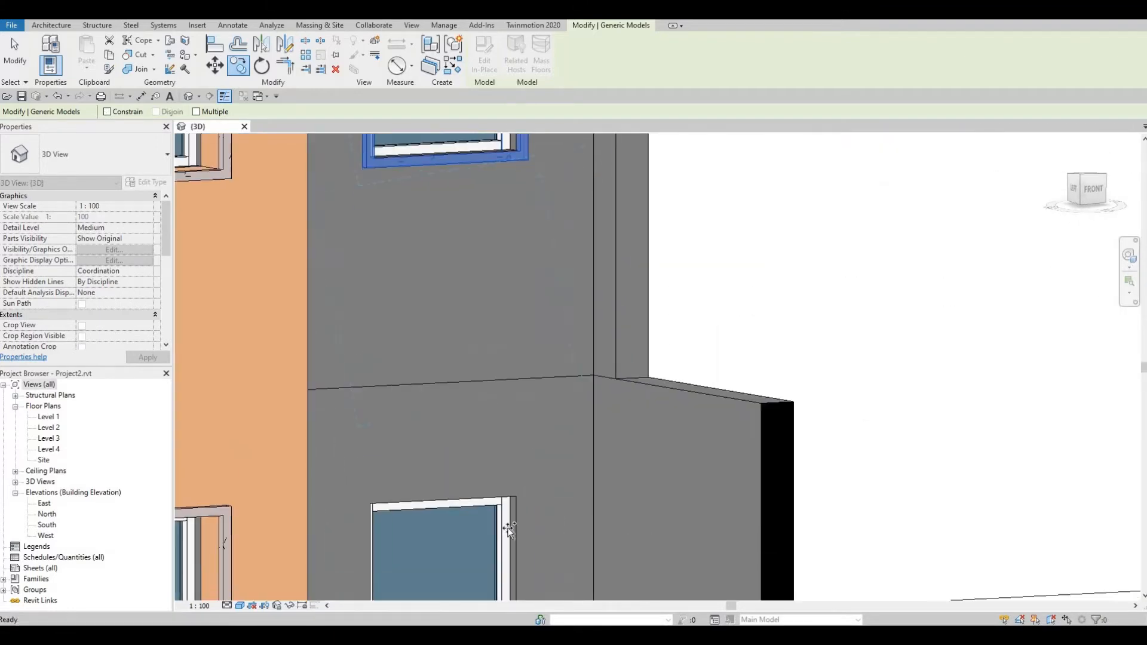
{"action": "scroll", "coordinate": [494, 502], "scroll_direction": "up", "scroll_amount": 5}
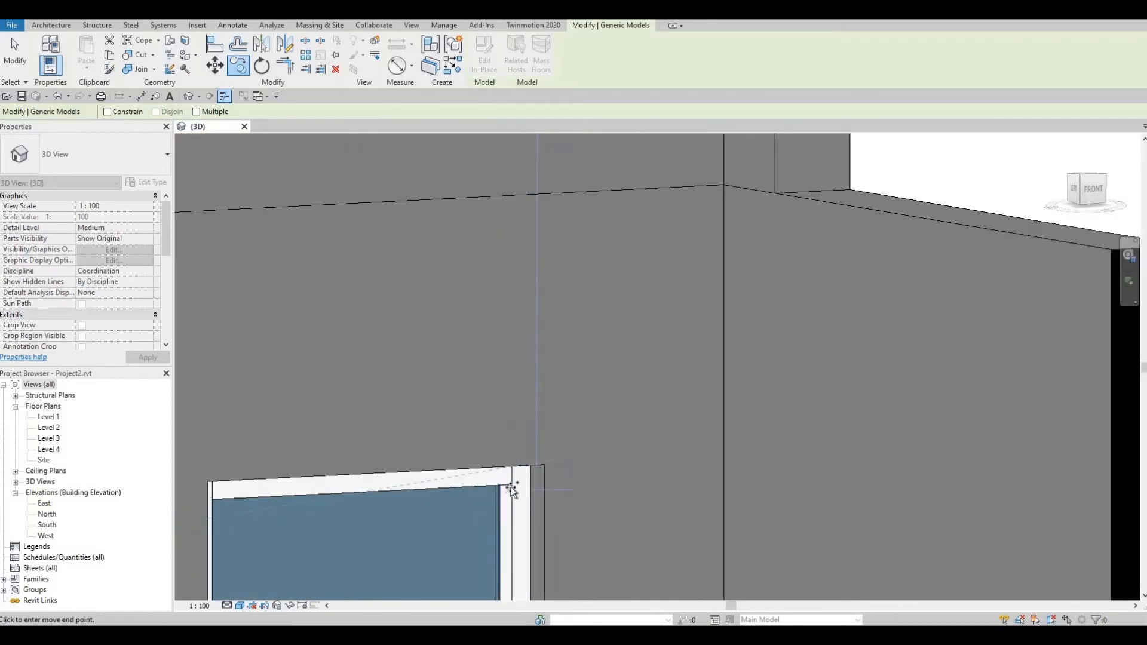
{"action": "left_click", "coordinate": [517, 477]}
Delete the copied frame at the lower grey wall window
{"action": "middle_click_drag", "start_coordinate": [517, 366], "coordinate": [547, 412], "text": "shift"}
{"action": "scroll", "coordinate": [527, 334], "scroll_direction": "down", "scroll_amount": 3}
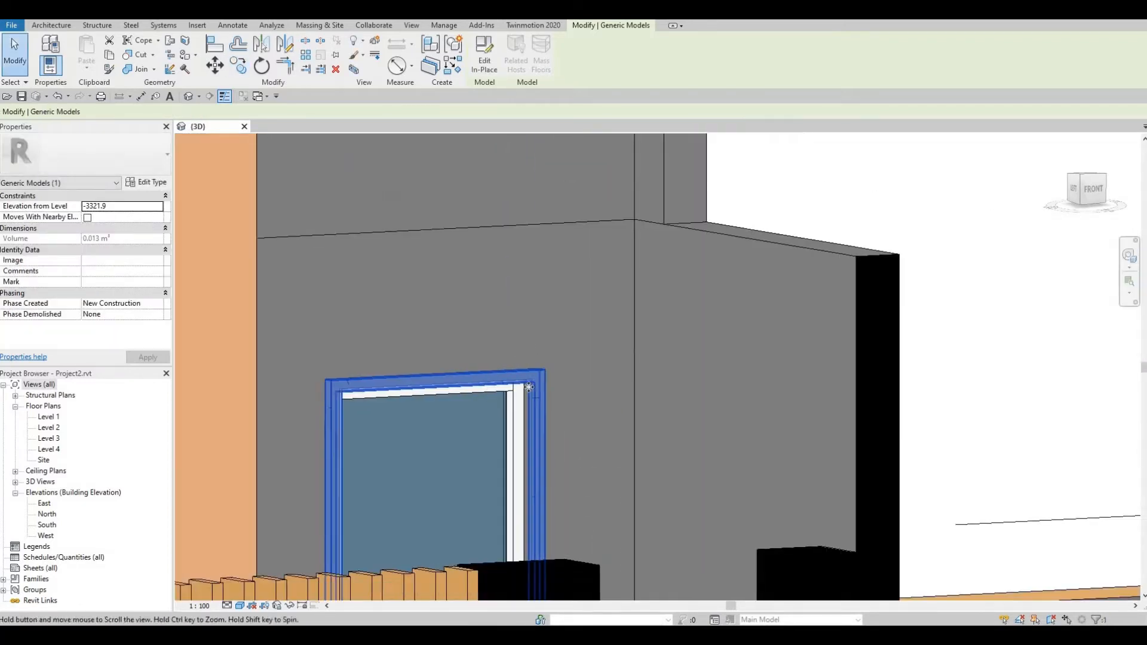
{"action": "middle_click_drag", "start_coordinate": [503, 581], "coordinate": [448, 496]}
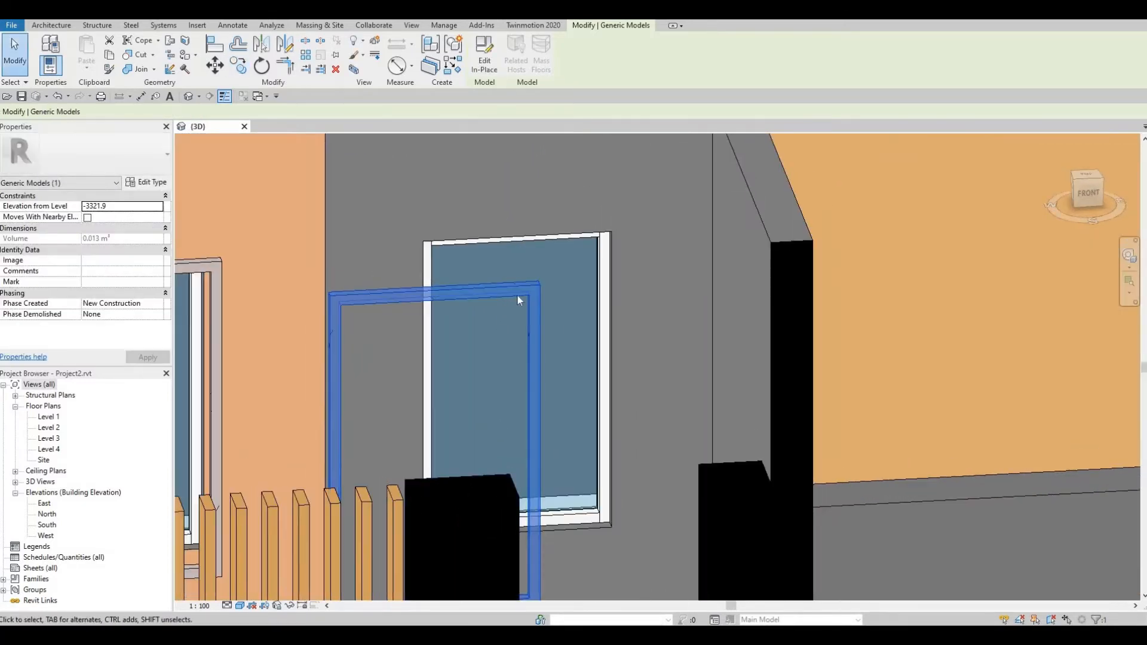
{"action": "scroll", "coordinate": [517, 296], "scroll_direction": "up", "scroll_amount": 3}
{"action": "key", "text": "Escape"}
{"action": "left_click", "coordinate": [520, 276]}
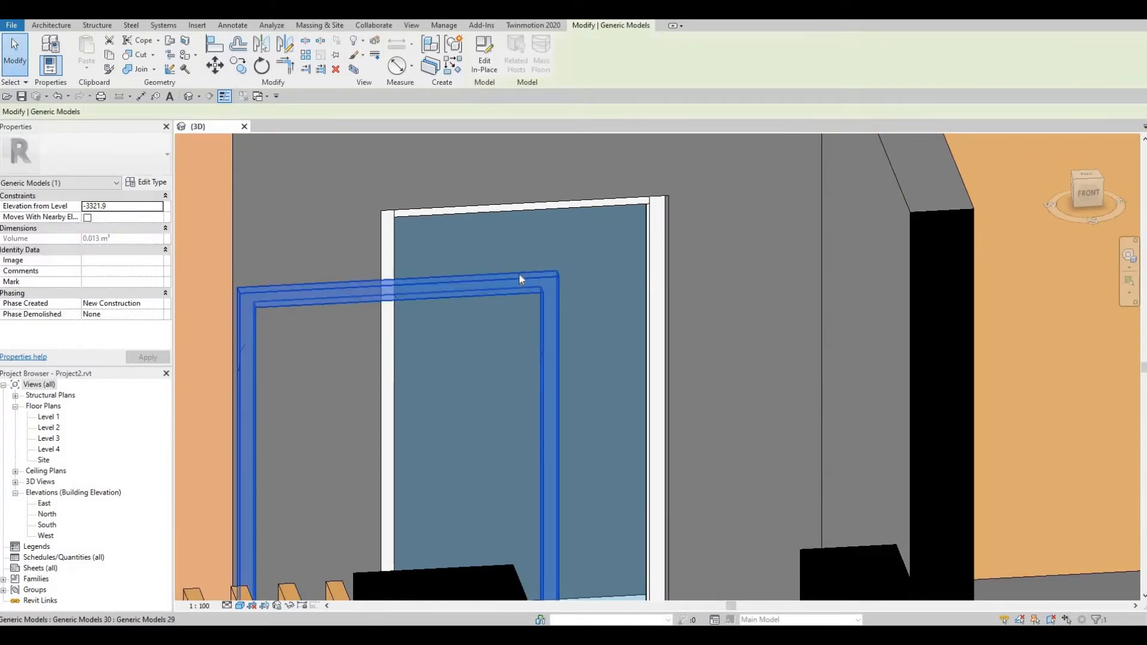
{"action": "key", "text": "Delete"}
Start a new in-place Generic Models component for the lower grey wall window, accepting the suggested name
{"action": "middle_click_drag", "start_coordinate": [597, 284], "coordinate": [484, 252], "text": "shift"}
{"action": "scroll", "coordinate": [484, 251], "scroll_direction": "down", "scroll_amount": 2}
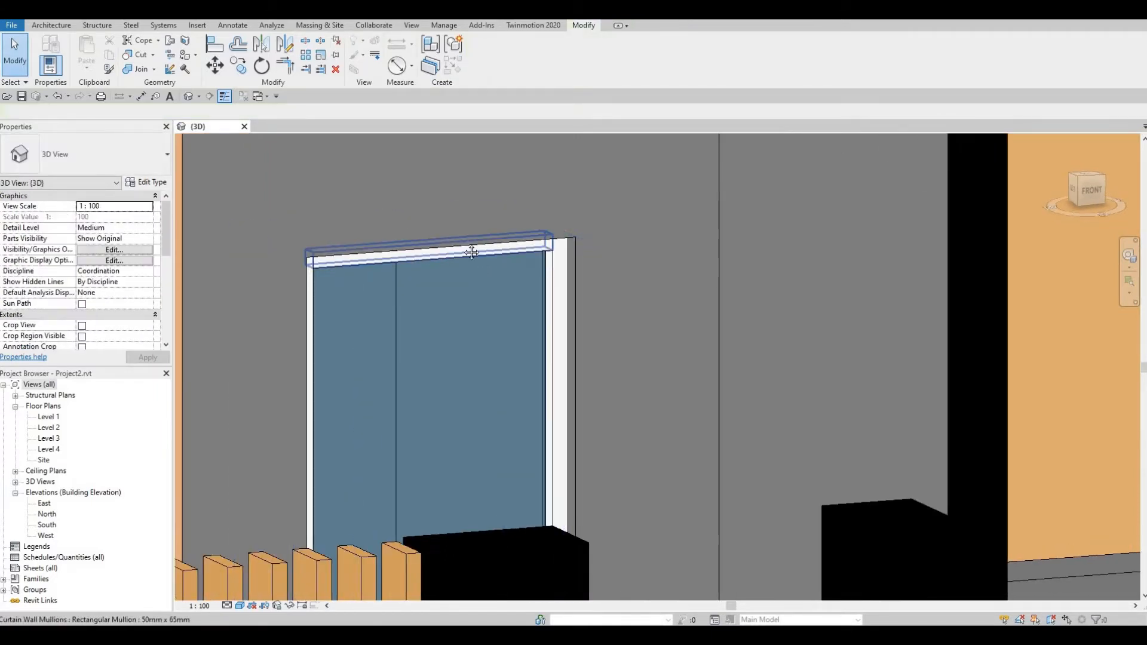
{"action": "scroll", "coordinate": [478, 363], "scroll_direction": "down", "scroll_amount": 3}
{"action": "scroll", "coordinate": [475, 417], "scroll_direction": "down", "scroll_amount": 3}
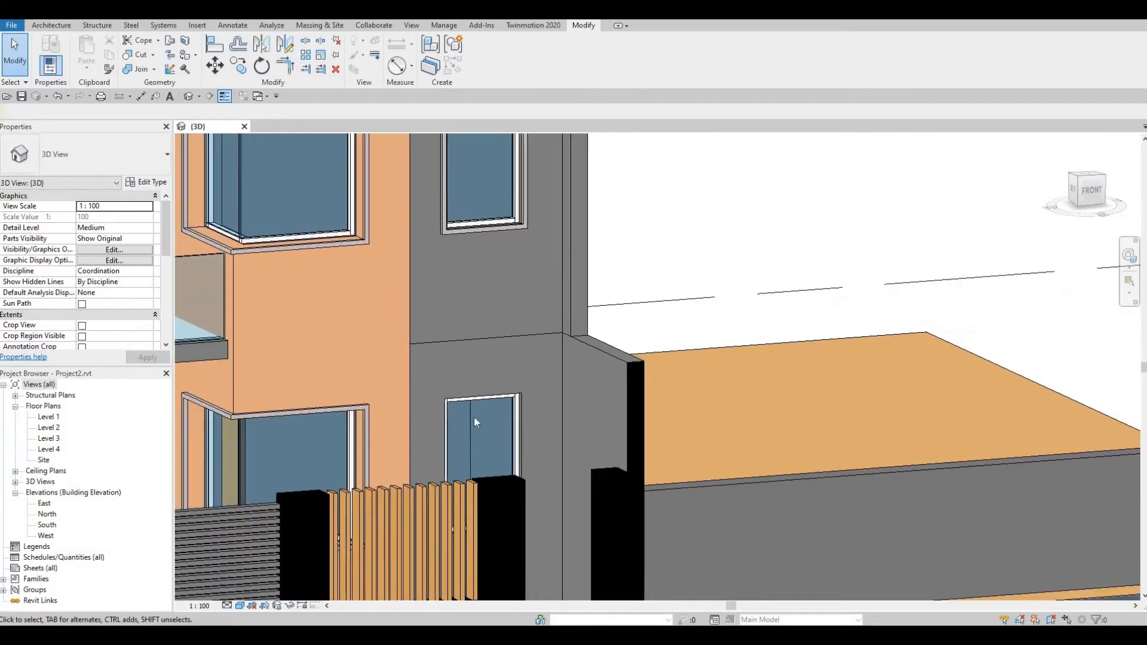
{"action": "scroll", "coordinate": [454, 394], "scroll_direction": "up", "scroll_amount": 5}
{"action": "left_click", "coordinate": [48, 25]}
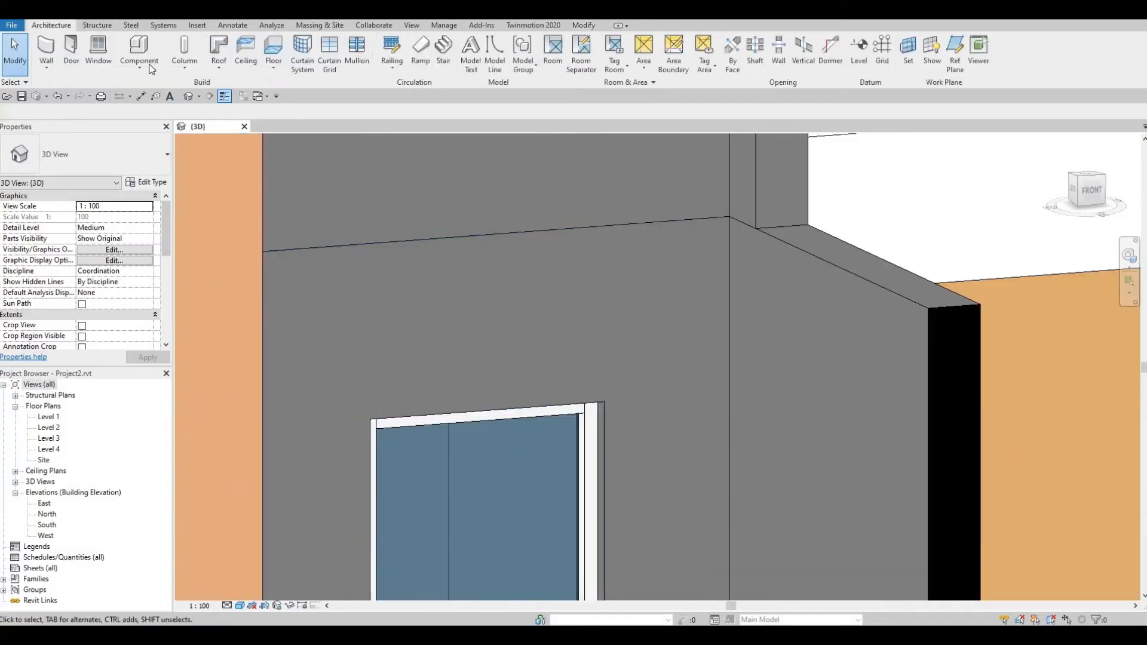
{"action": "left_click", "coordinate": [156, 114]}
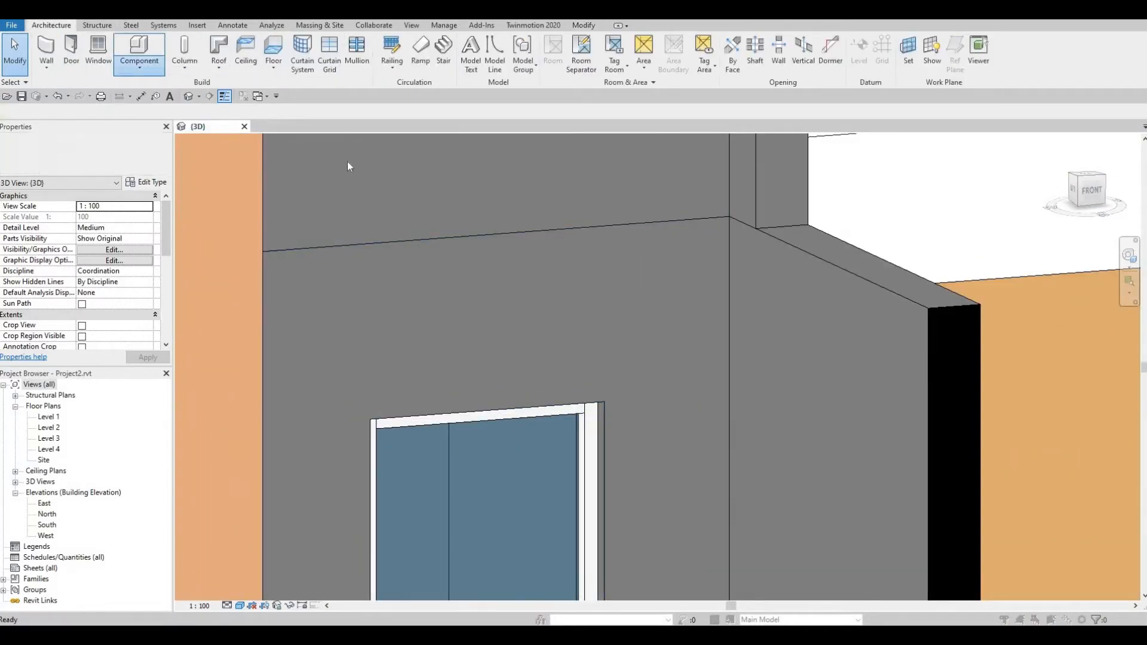
{"action": "scroll", "coordinate": [544, 297], "scroll_direction": "down", "scroll_amount": 4}
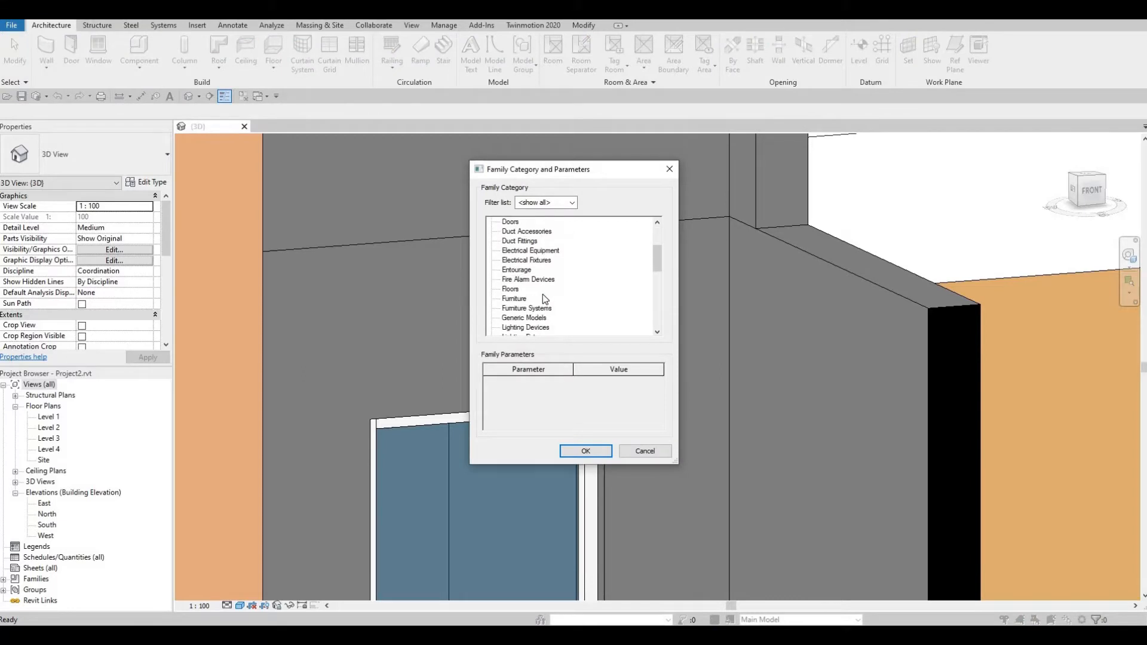
{"action": "left_click", "coordinate": [575, 452]}
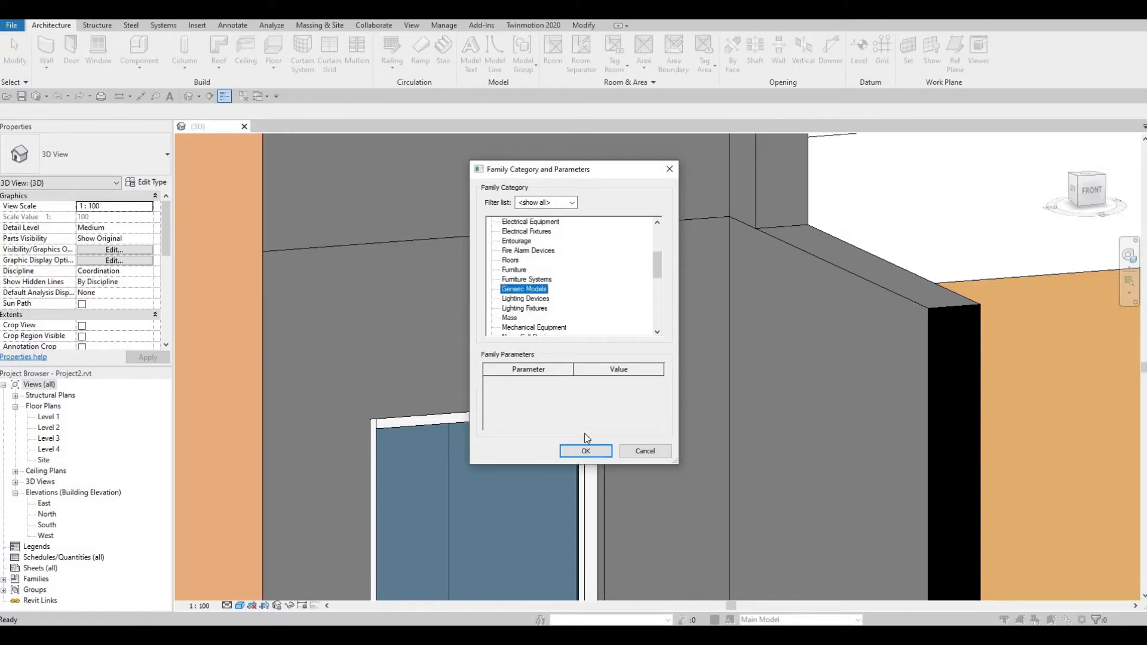
{"action": "left_click", "coordinate": [608, 329]}
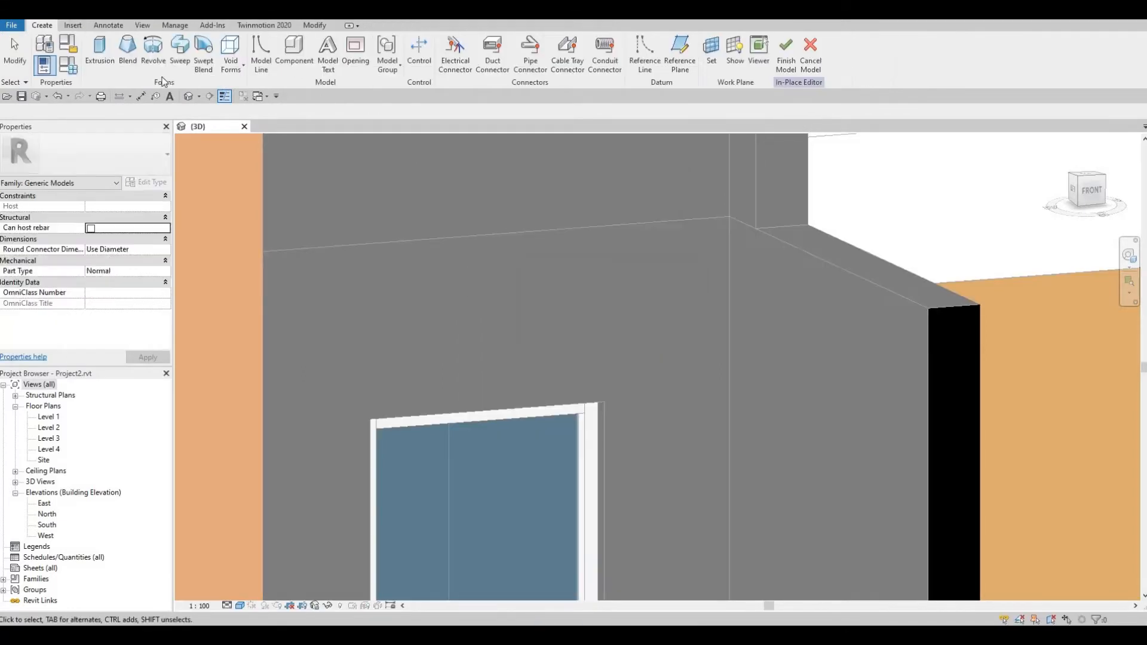
Start a sweep and pick the four wall edges around the lower grey wall window's opening as its path, keeping the picked path
{"action": "left_click", "coordinate": [182, 60]}
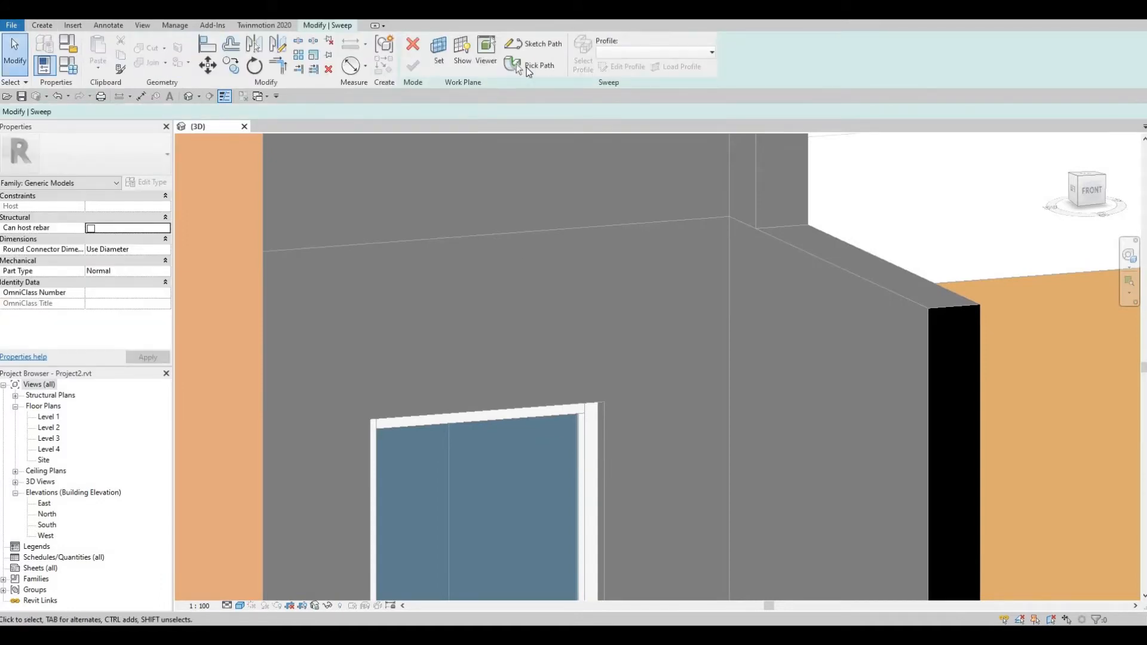
{"action": "left_click", "coordinate": [529, 67]}
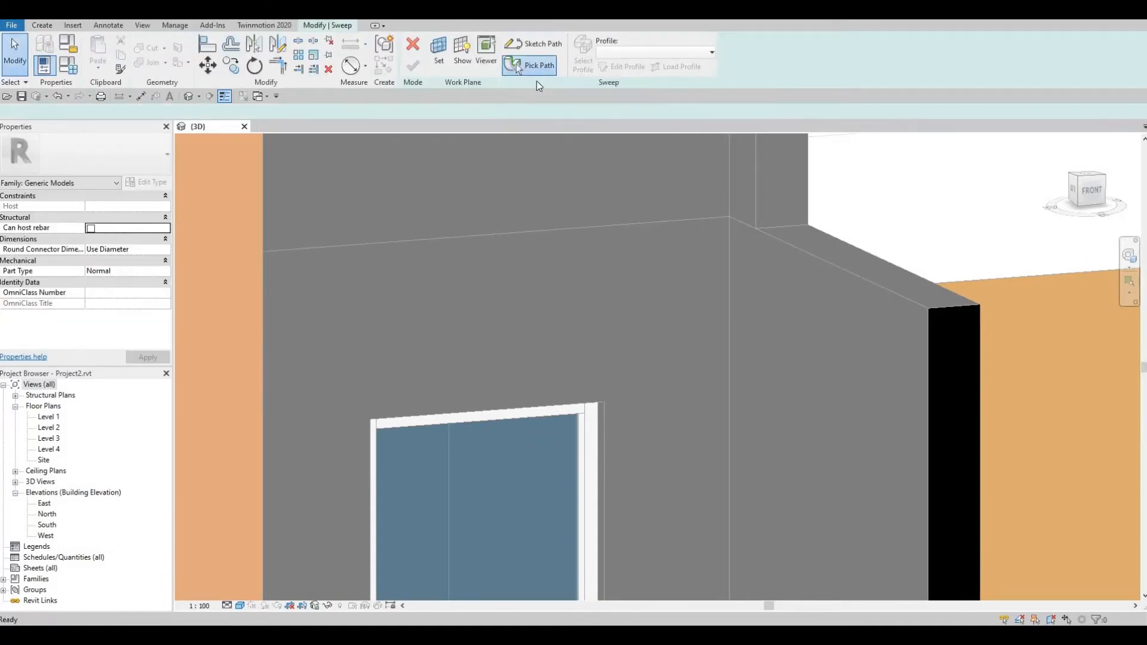
{"action": "middle_click_drag", "start_coordinate": [585, 470], "coordinate": [552, 441], "text": "shift"}
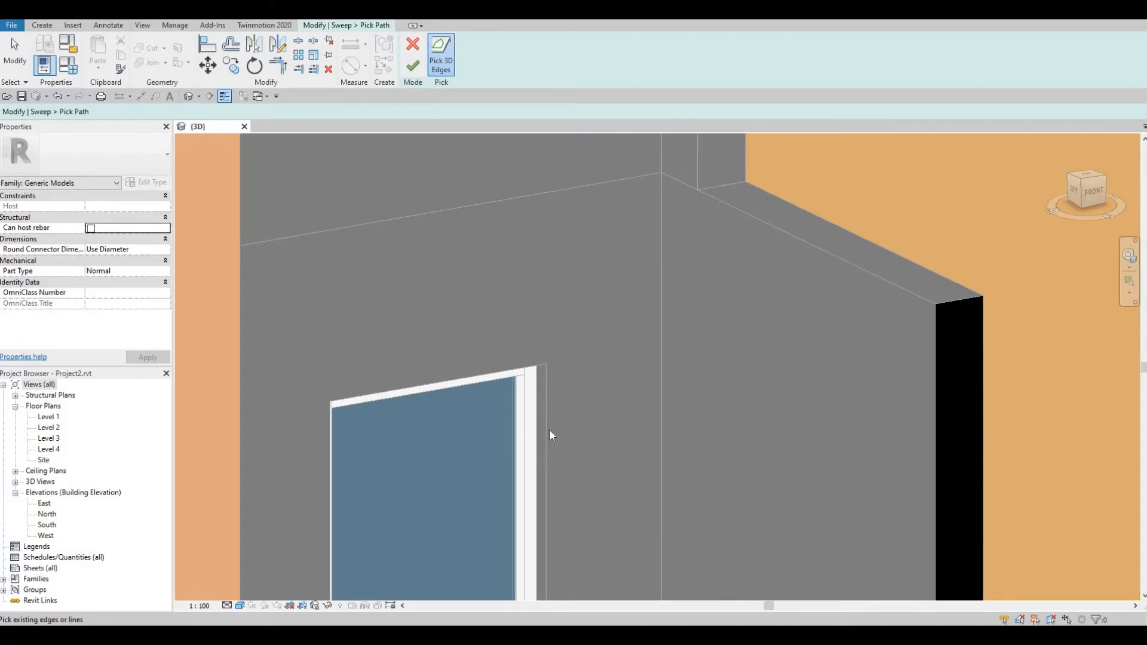
{"action": "middle_click_drag", "start_coordinate": [600, 175], "coordinate": [539, 328], "text": "shift"}
{"action": "left_click", "coordinate": [366, 353]}
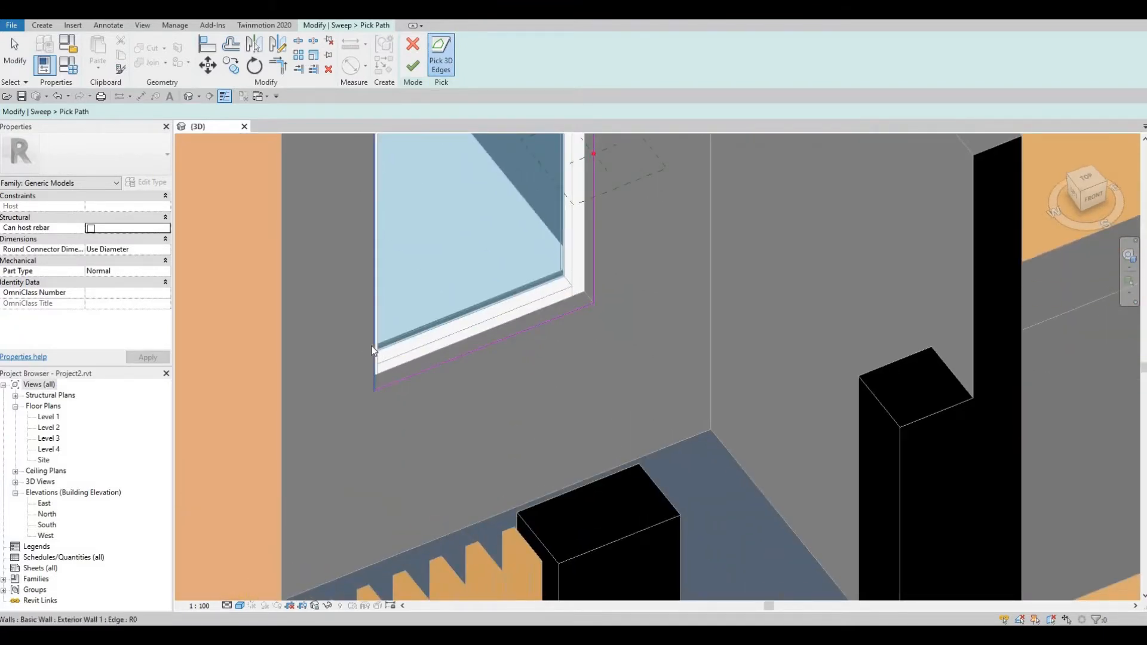
{"action": "left_click", "coordinate": [371, 346]}
{"action": "middle_click_drag", "start_coordinate": [371, 346], "coordinate": [471, 402], "text": "shift"}
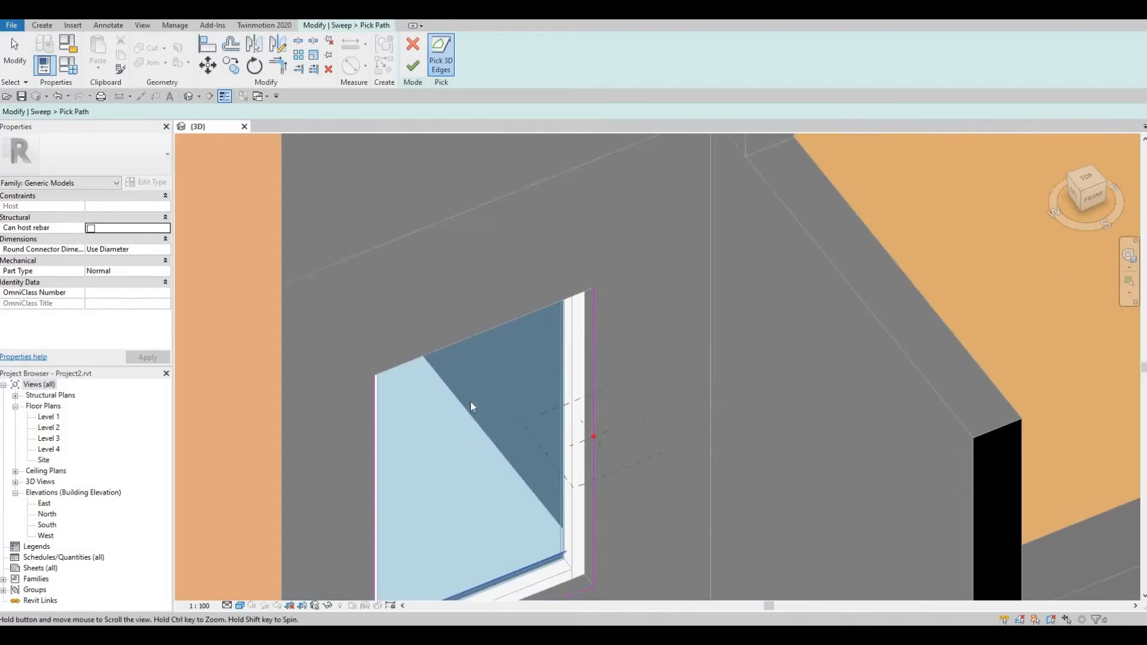
{"action": "left_click", "coordinate": [477, 350]}
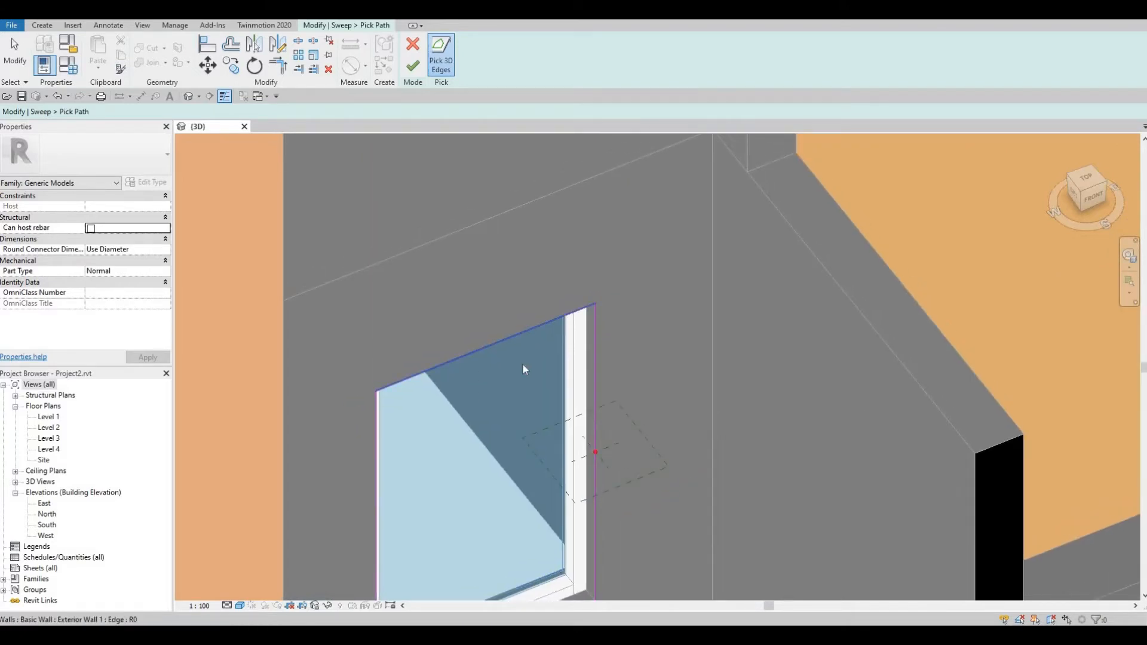
{"action": "left_click", "coordinate": [409, 52]}
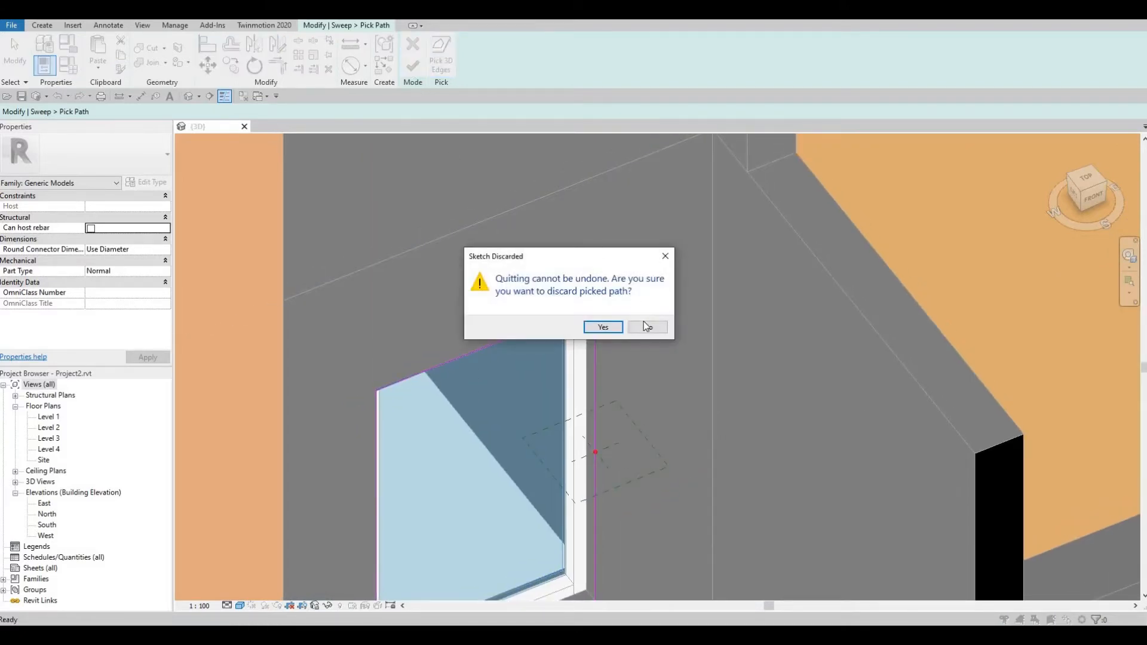
{"action": "left_click", "coordinate": [647, 327]}
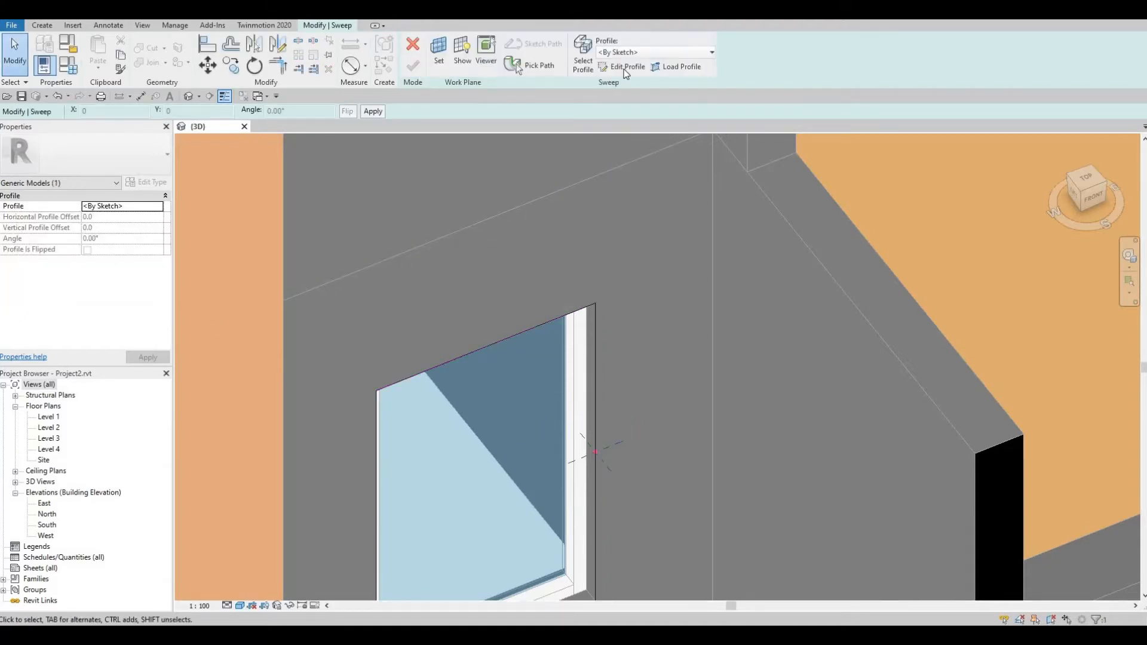
Edit the sweep profile and sketch a rectangle with one side about 40 mm from the path's reference point
{"action": "left_click", "coordinate": [622, 66]}
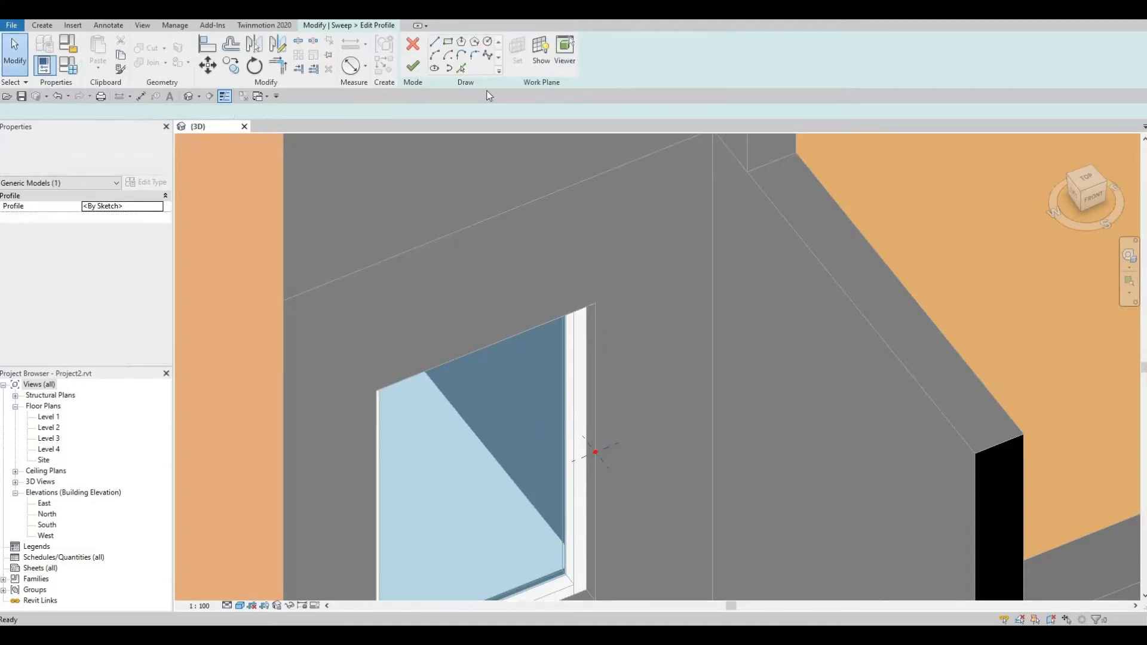
{"action": "left_click", "coordinate": [447, 66]}
{"action": "scroll", "coordinate": [588, 442], "scroll_direction": "up", "scroll_amount": 5}
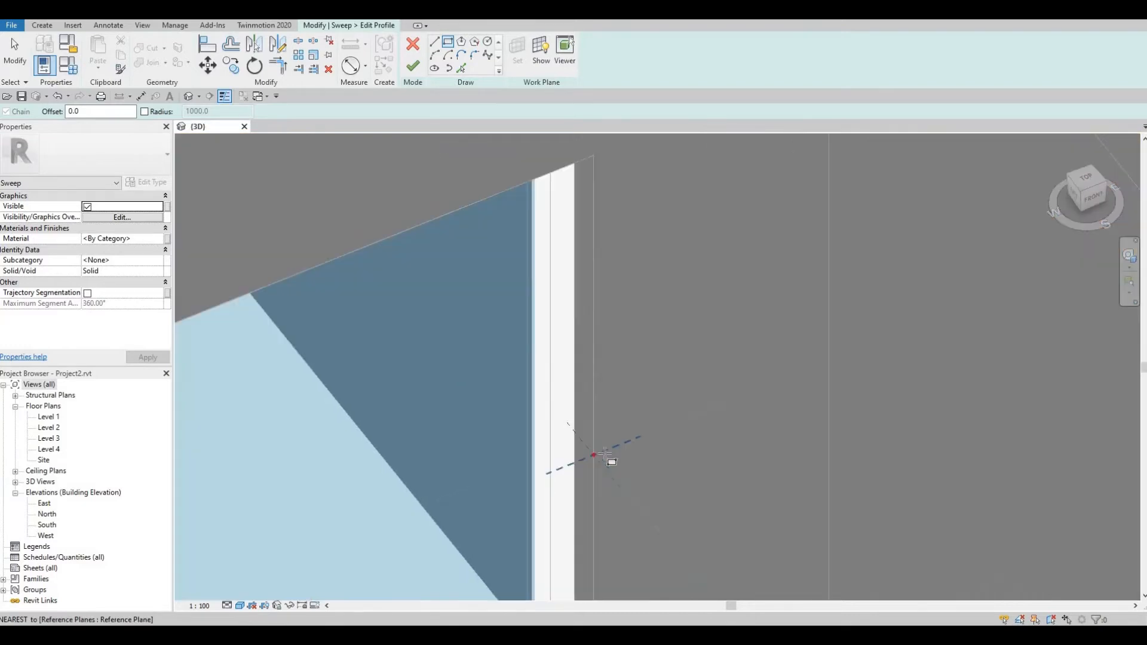
{"action": "left_click", "coordinate": [586, 456]}
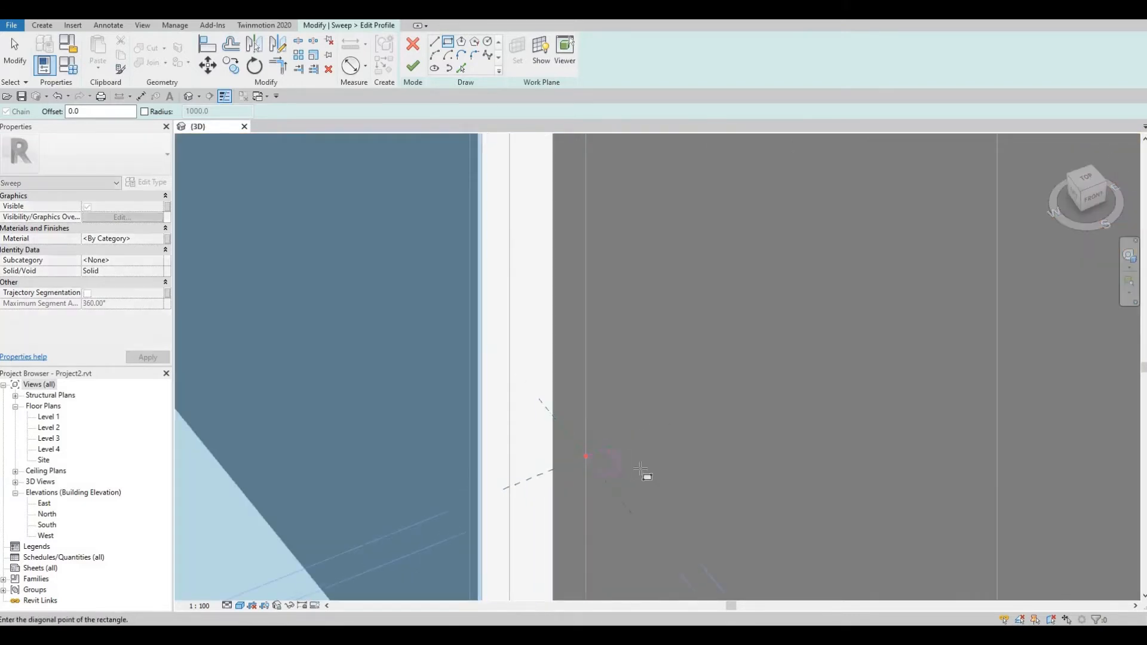
{"action": "left_click", "coordinate": [640, 458]}
{"action": "key", "text": "Escape"}
{"action": "key", "text": "Escape"}
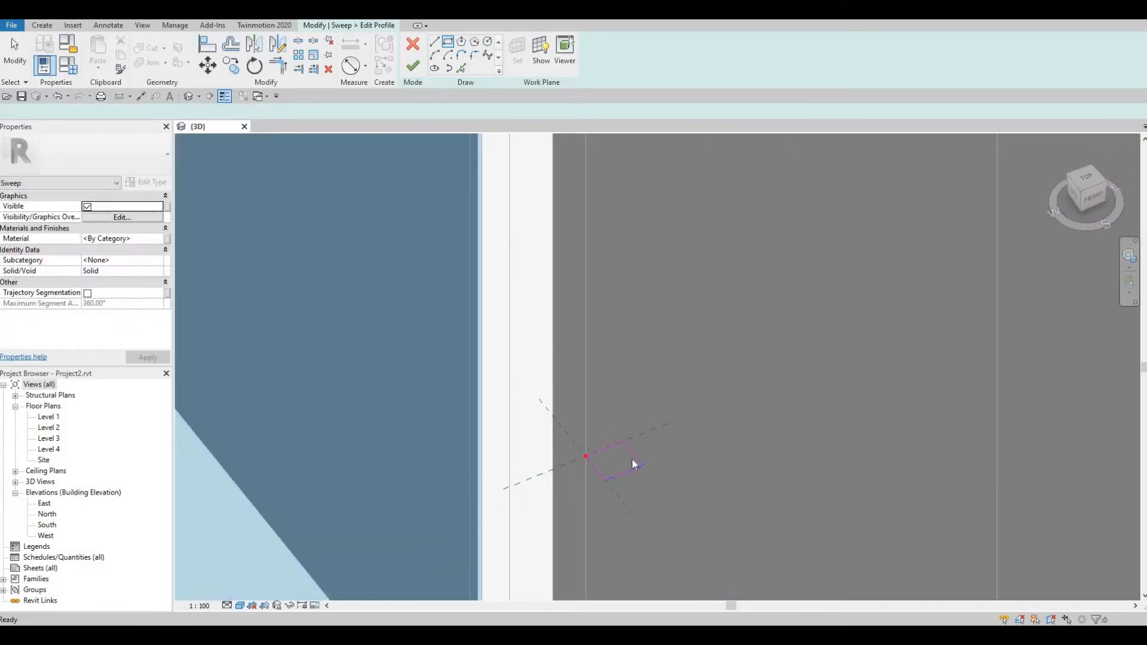
Set both sides of the profile rectangle to 50 mm
{"action": "left_click", "coordinate": [627, 462]}
{"action": "left_click", "coordinate": [631, 478]}
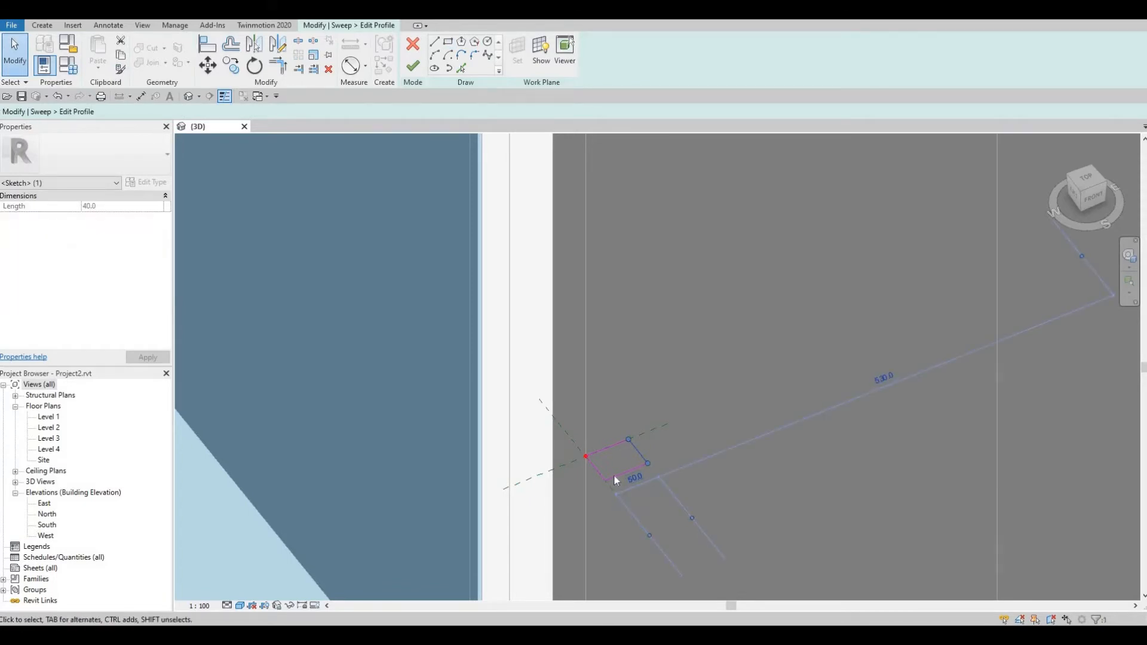
{"action": "left_click", "coordinate": [614, 476]}
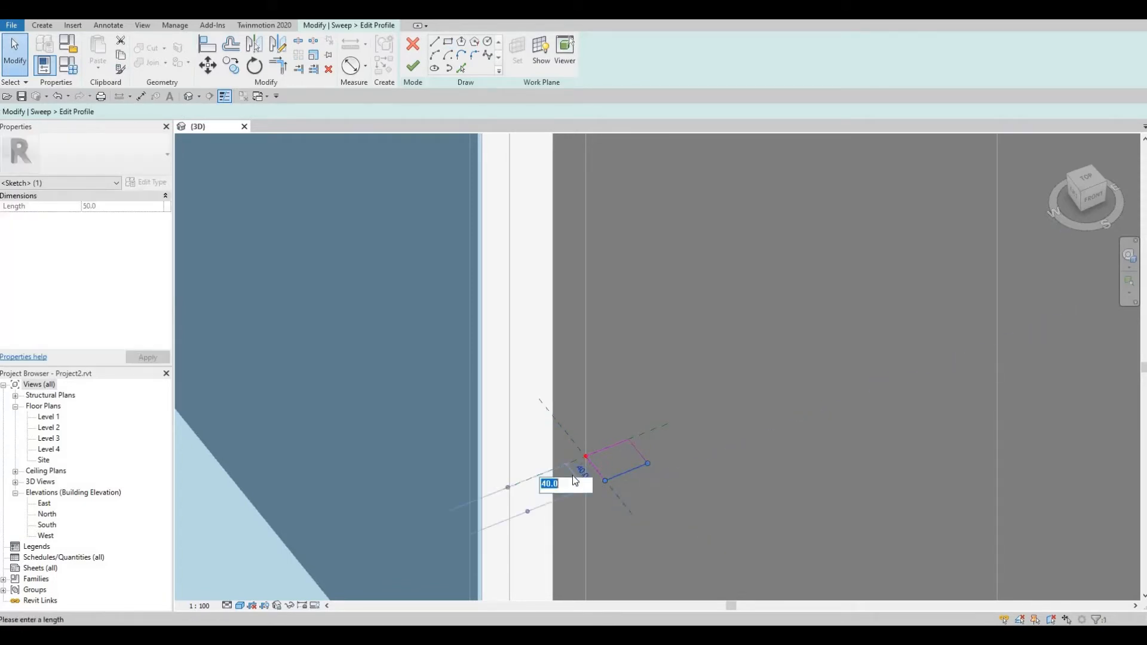
{"action": "left_click", "coordinate": [575, 481]}
{"action": "type", "text": "50"}
{"action": "key", "text": "Return"}
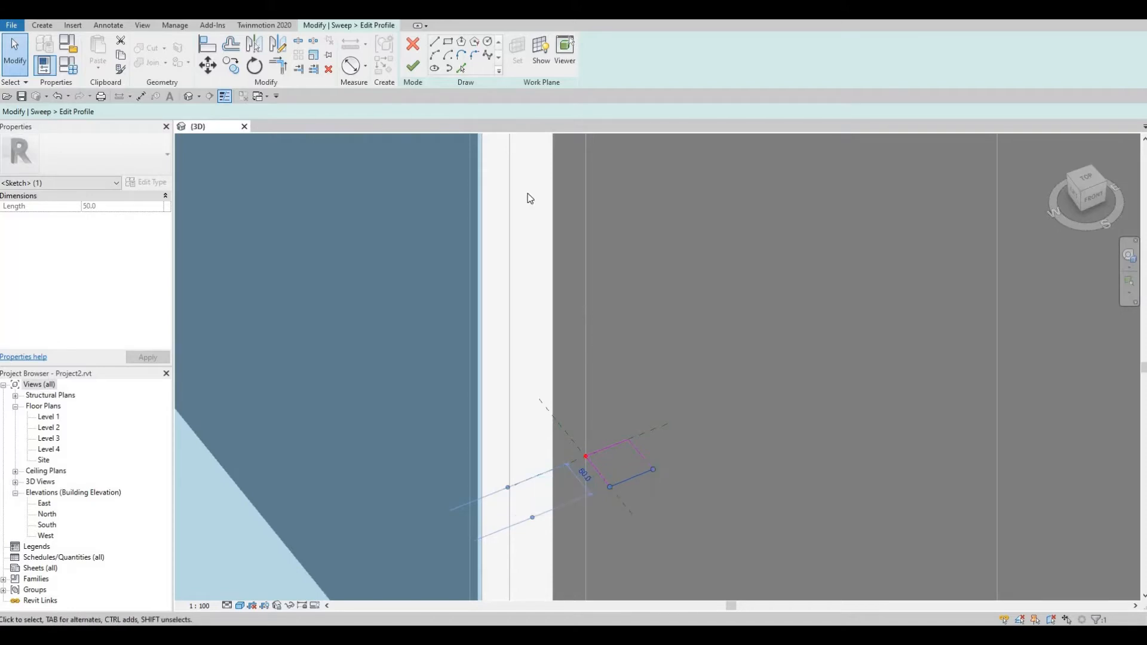
Finish the sweep and complete the in-place model with Concrete, Precast assigned to the lower grey wall window's frame
{"action": "left_click", "coordinate": [414, 67]}
{"action": "left_click", "coordinate": [411, 68]}
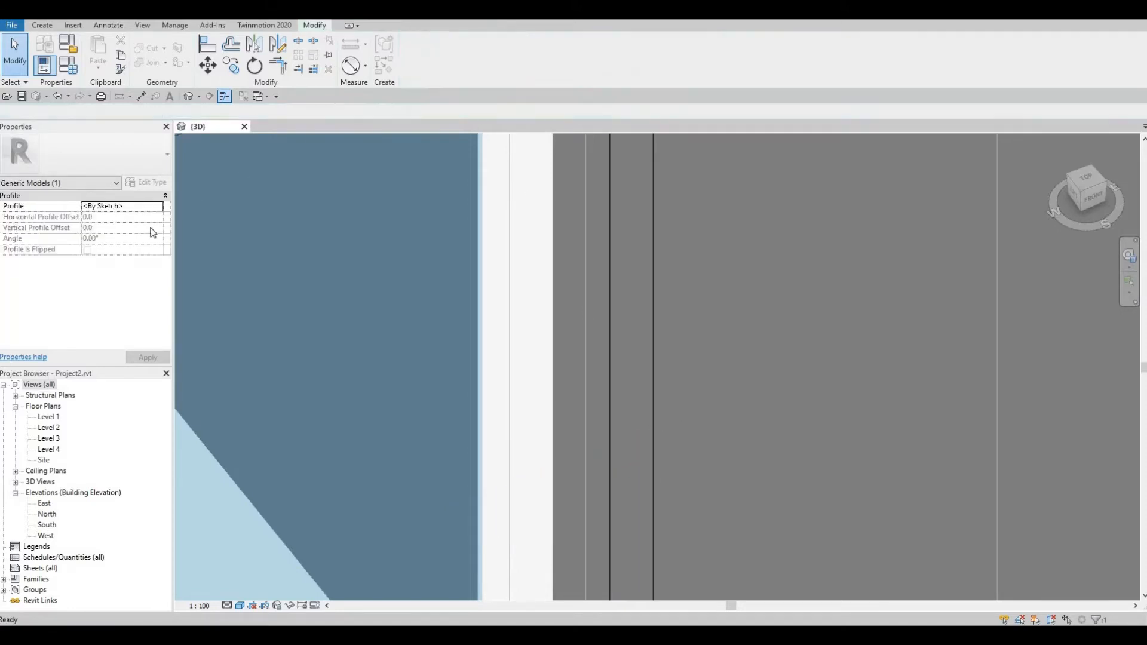
{"action": "left_click", "coordinate": [163, 239]}
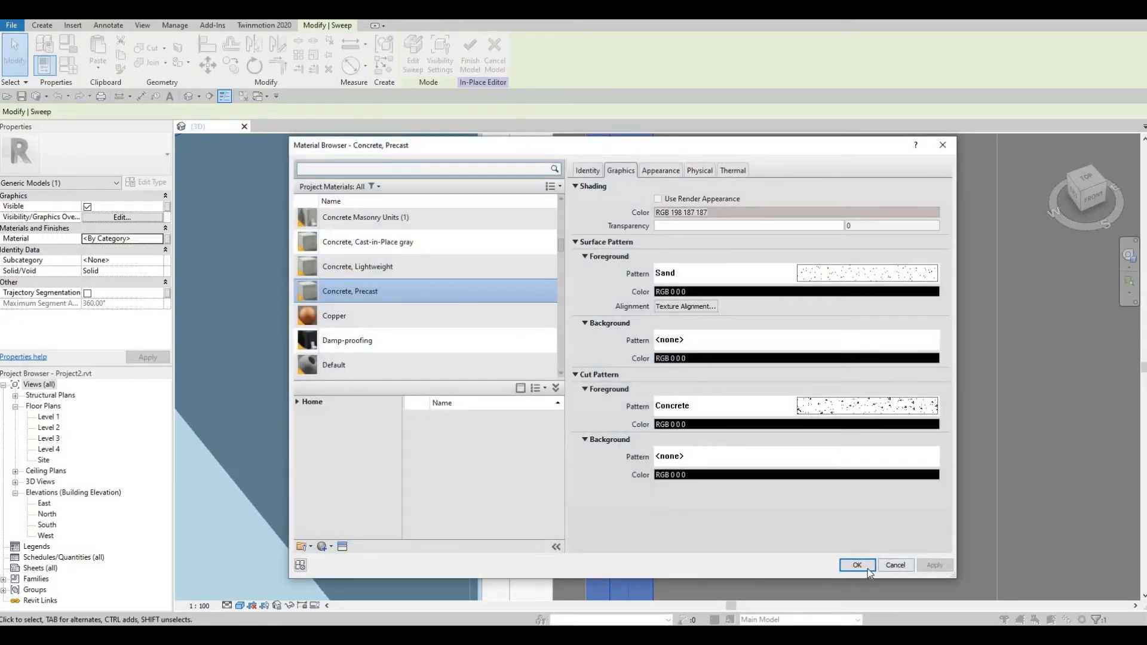
{"action": "left_click", "coordinate": [865, 568]}
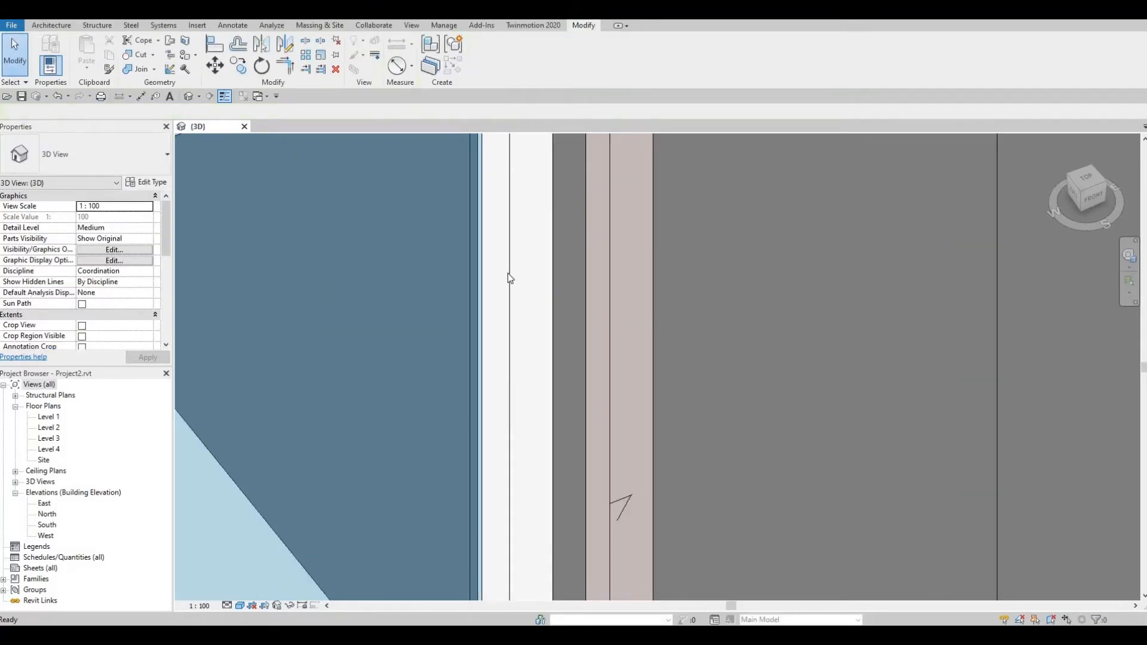
{"action": "scroll", "coordinate": [529, 276], "scroll_direction": "down", "scroll_amount": 5}
{"action": "scroll", "coordinate": [529, 299], "scroll_direction": "down", "scroll_amount": 3}
{"action": "middle_click_drag", "start_coordinate": [440, 174], "coordinate": [485, 200], "text": "shift"}
{"action": "middle_click_drag", "start_coordinate": [552, 147], "coordinate": [549, 292], "text": "shift"}
{"action": "scroll", "coordinate": [549, 292], "scroll_direction": "down", "scroll_amount": 5}
{"action": "scroll", "coordinate": [522, 267], "scroll_direction": "up", "scroll_amount": 6}
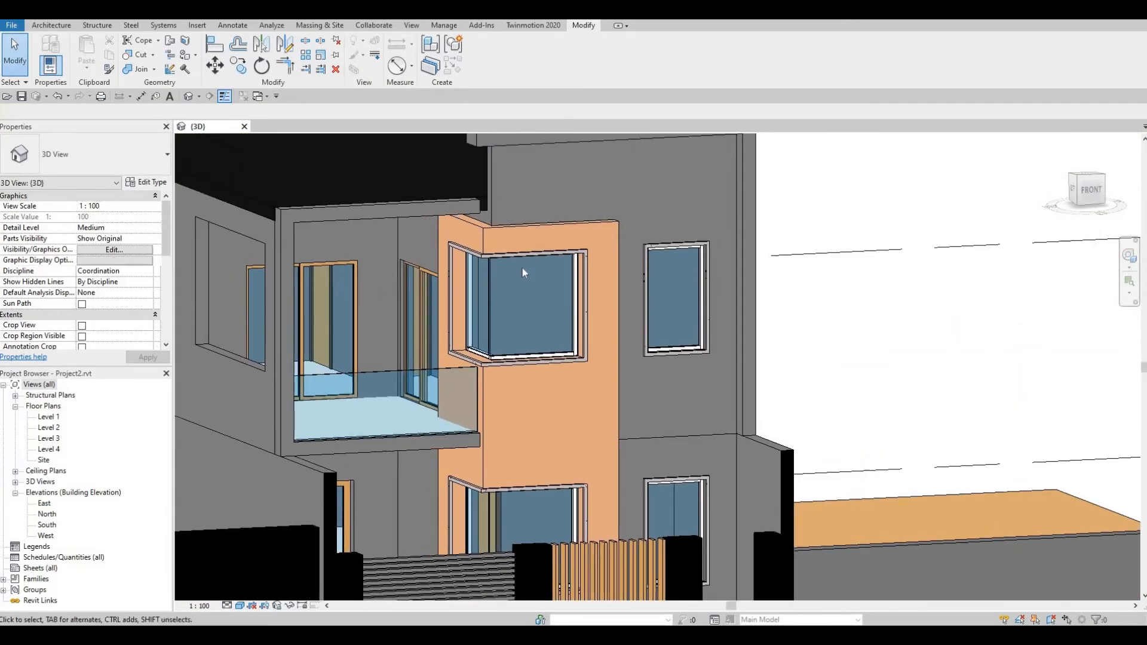
Start a new in-place component in the Generic Models category, keeping the suggested name
{"action": "middle_click_drag", "start_coordinate": [497, 250], "coordinate": [396, 219], "text": "shift"}
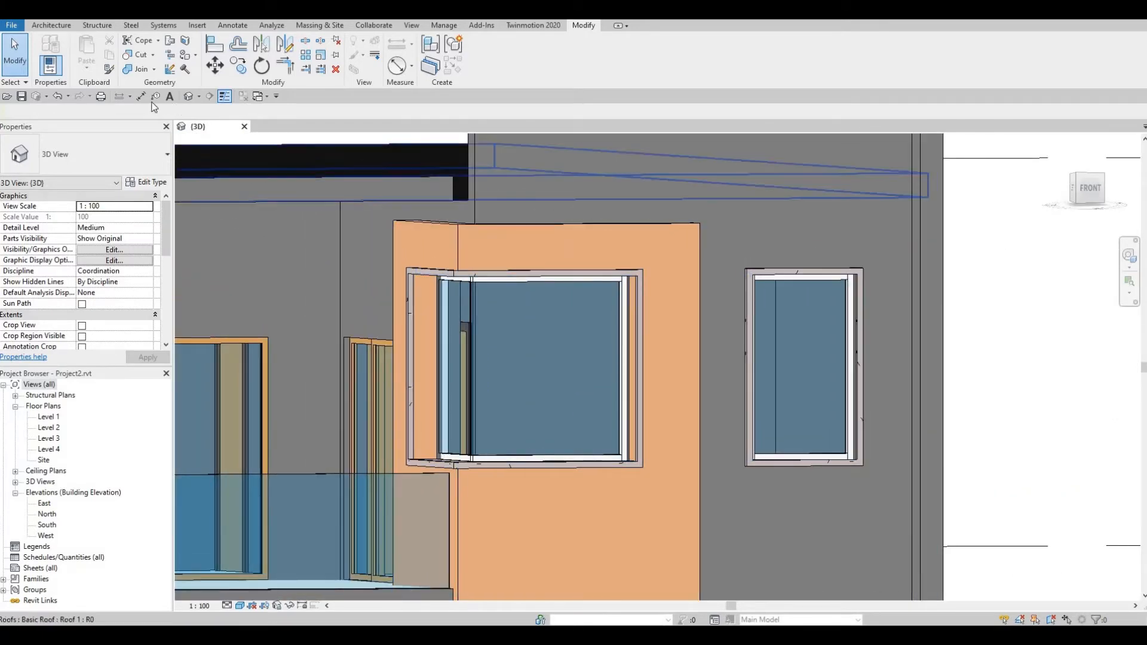
{"action": "left_click", "coordinate": [51, 25]}
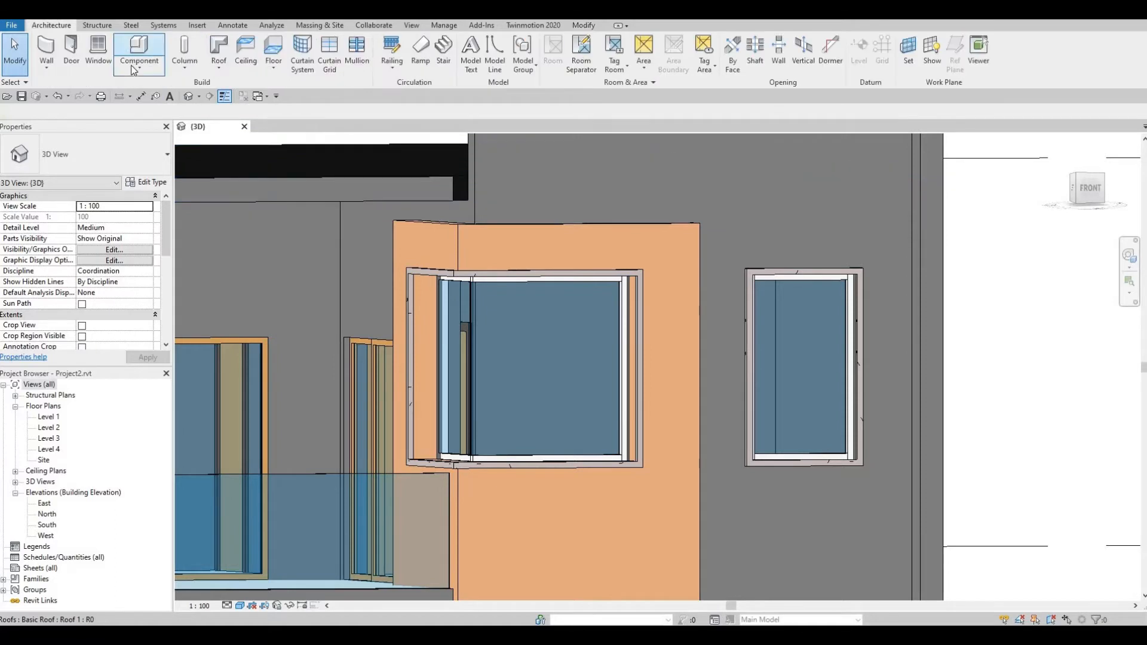
{"action": "left_click", "coordinate": [139, 64]}
{"action": "left_click", "coordinate": [161, 116]}
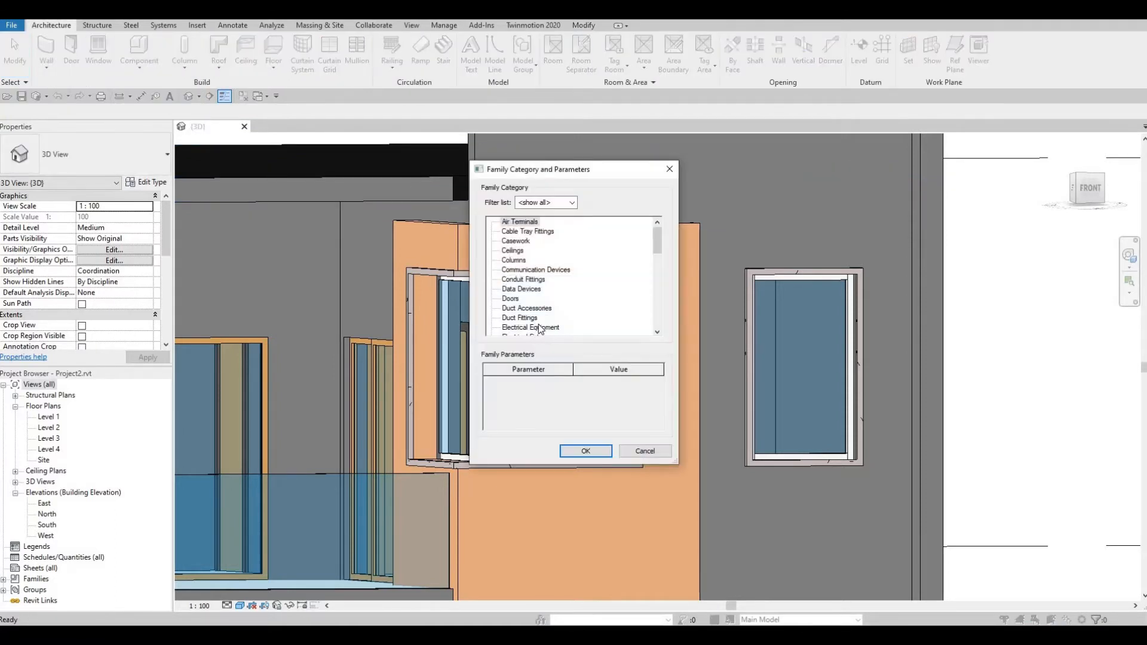
{"action": "scroll", "coordinate": [524, 299], "scroll_direction": "down", "scroll_amount": 3}
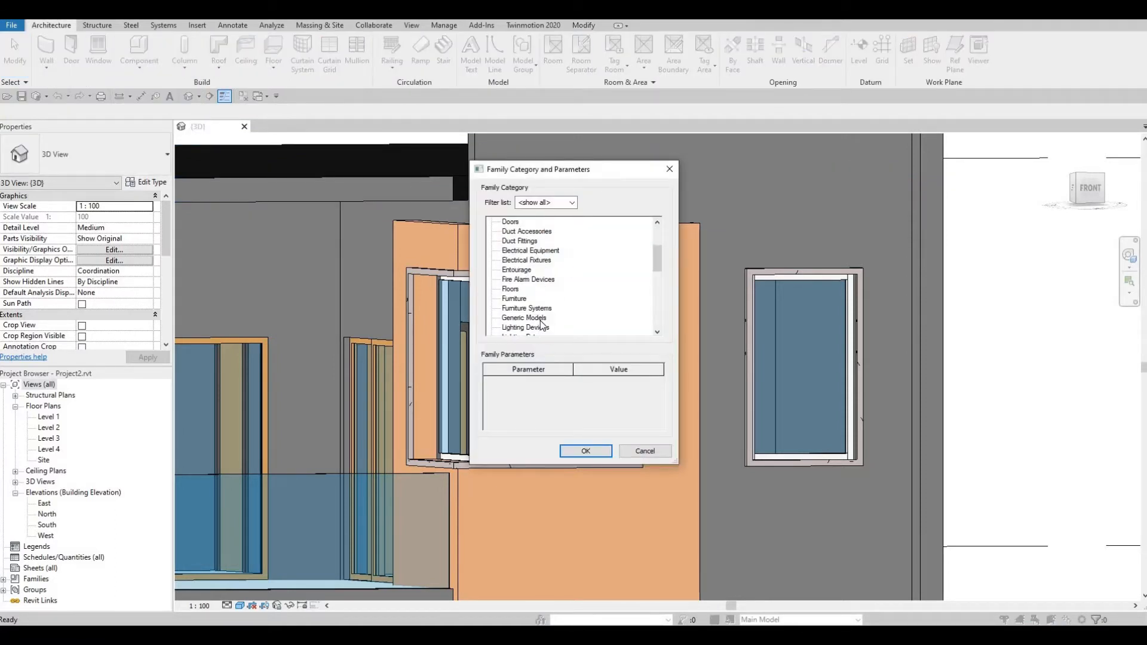
{"action": "left_click", "coordinate": [586, 451]}
{"action": "left_click", "coordinate": [607, 329]}
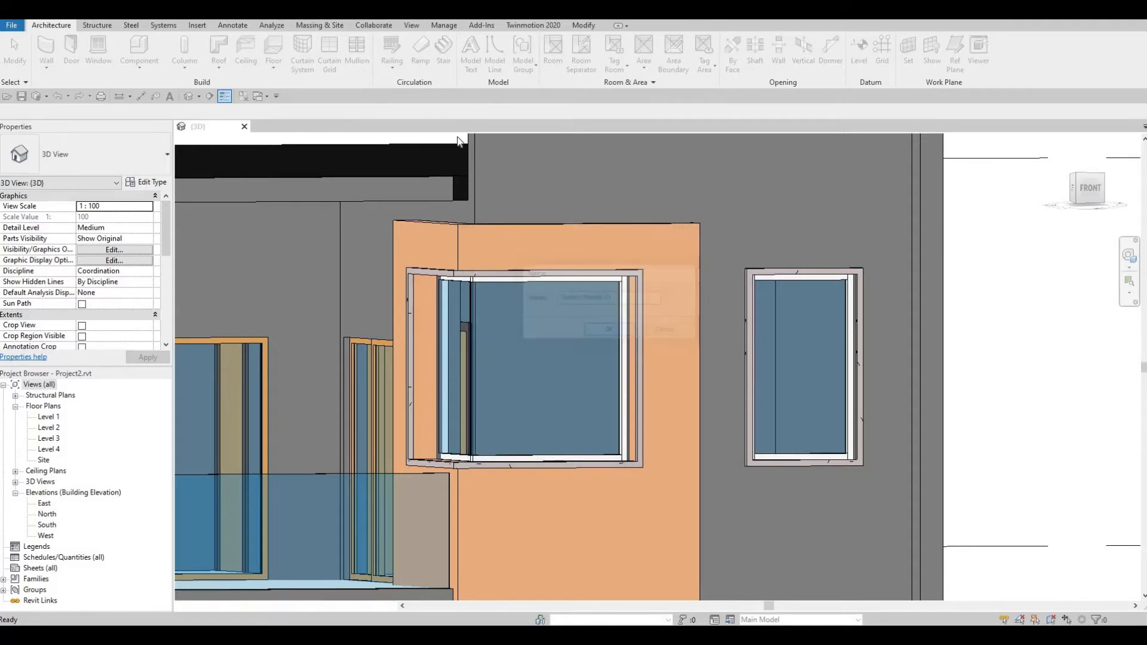
Start a sweep along the orange corner wall's two upper edges, trim the path lines to a corner, and open the profile for editing
{"action": "left_click", "coordinate": [184, 69]}
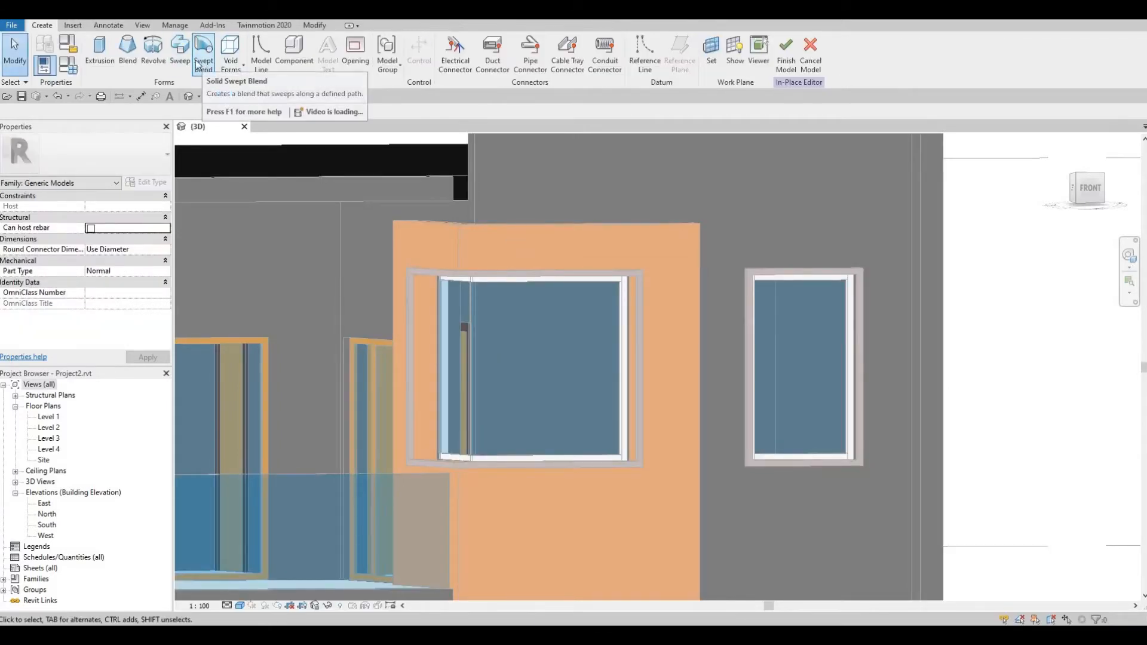
{"action": "middle_click_drag", "start_coordinate": [416, 343], "coordinate": [534, 82], "text": "shift"}
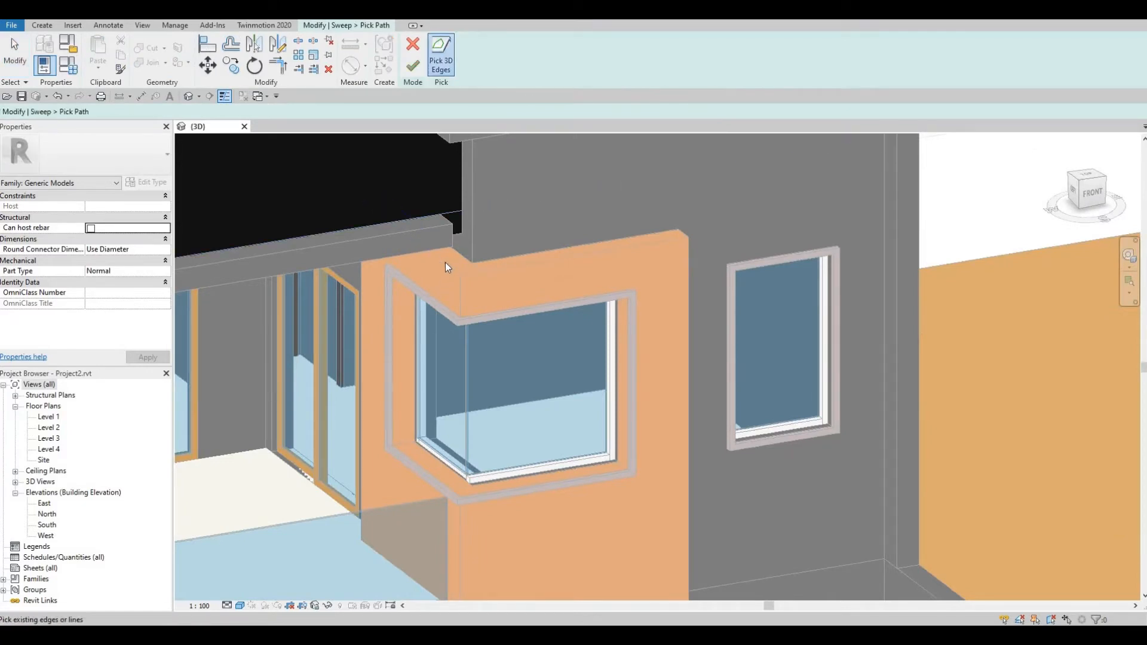
{"action": "left_click", "coordinate": [460, 264]}
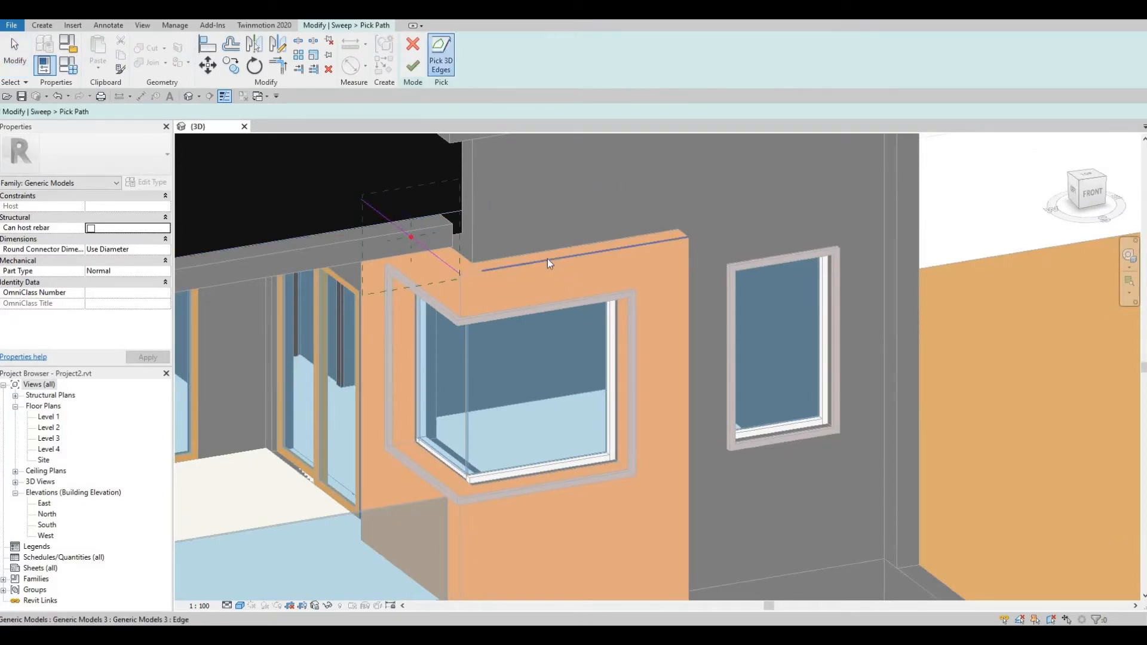
{"action": "left_click", "coordinate": [547, 259]}
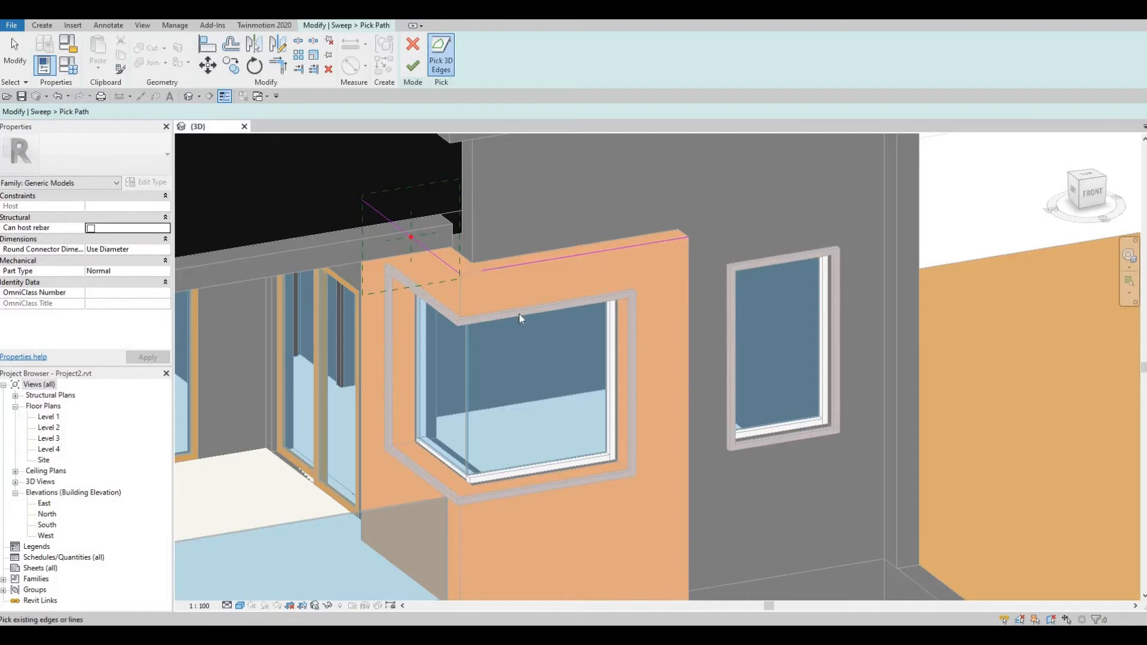
{"action": "key", "text": "r"}
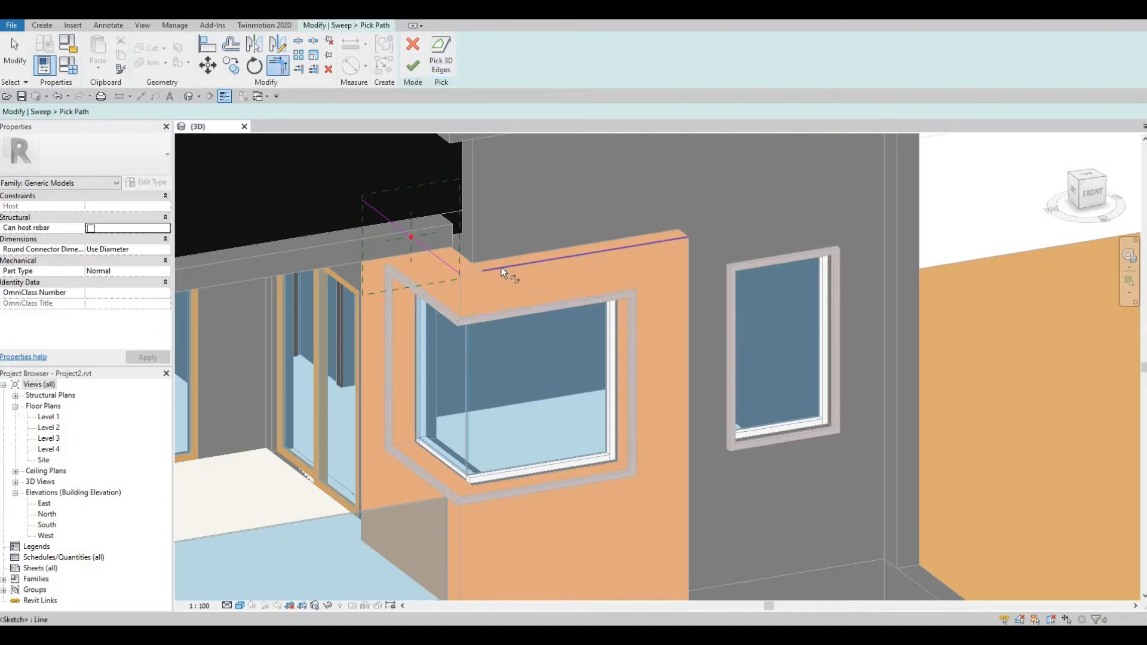
{"action": "left_click", "coordinate": [454, 269]}
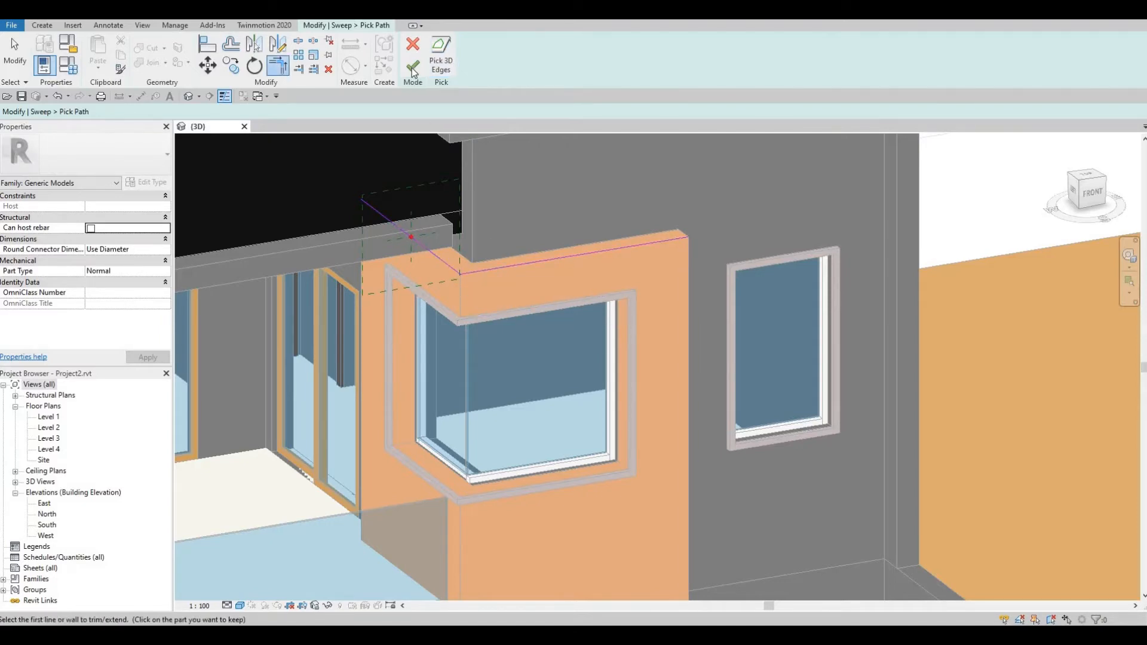
{"action": "left_click", "coordinate": [413, 66]}
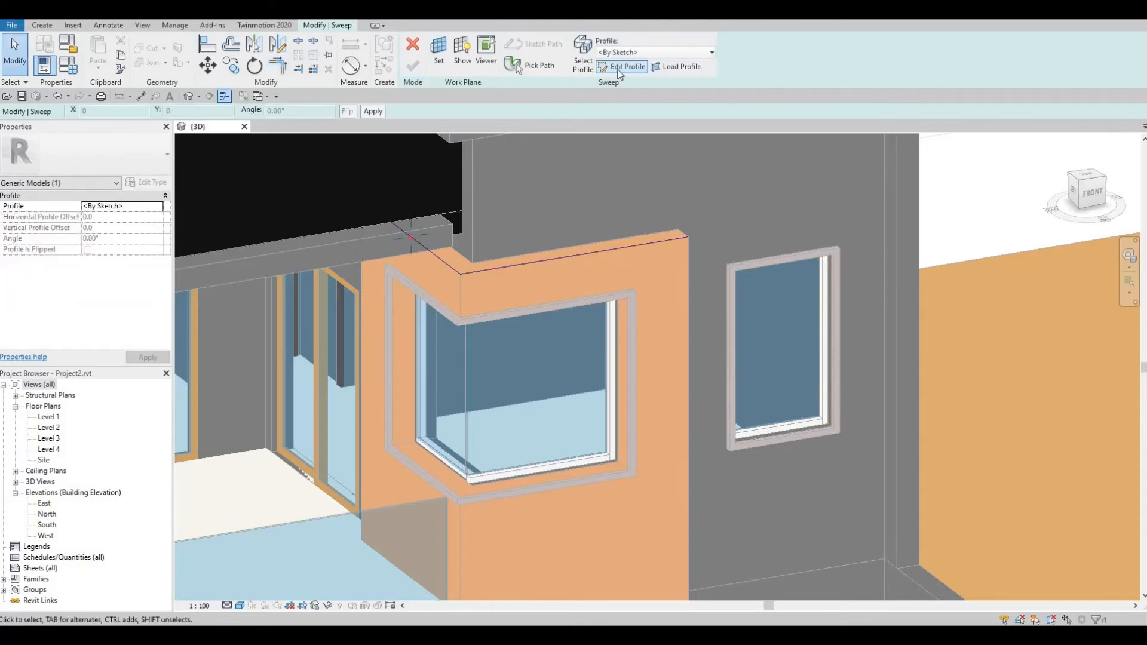
{"action": "left_click", "coordinate": [620, 67]}
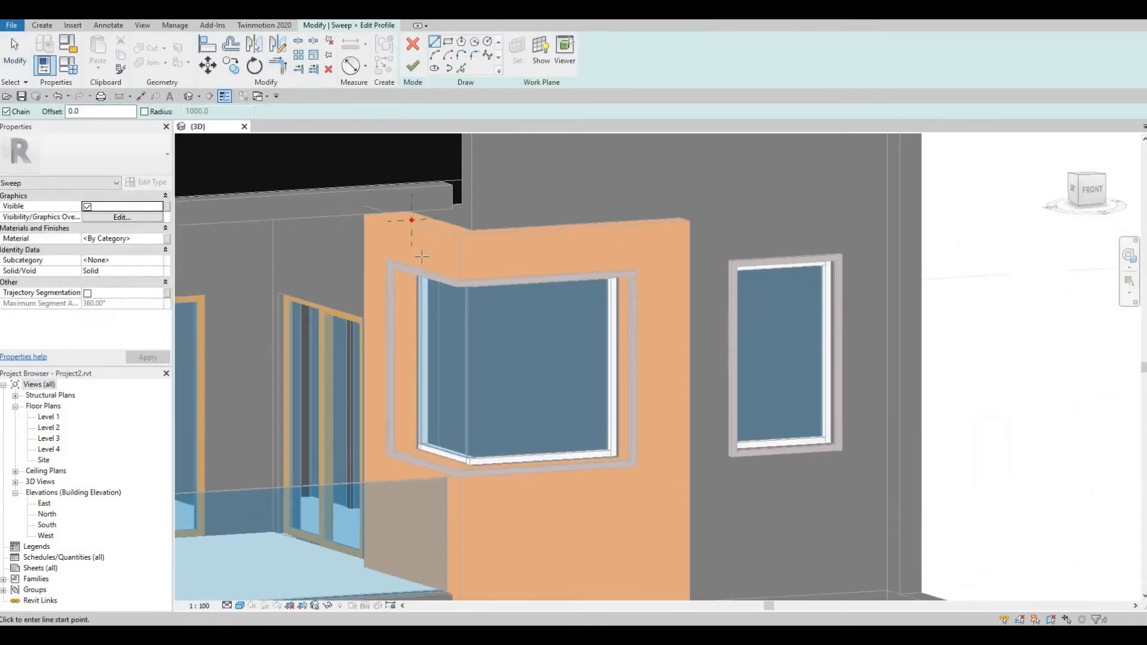
{"action": "scroll", "coordinate": [413, 240], "scroll_direction": "up", "scroll_amount": 4}
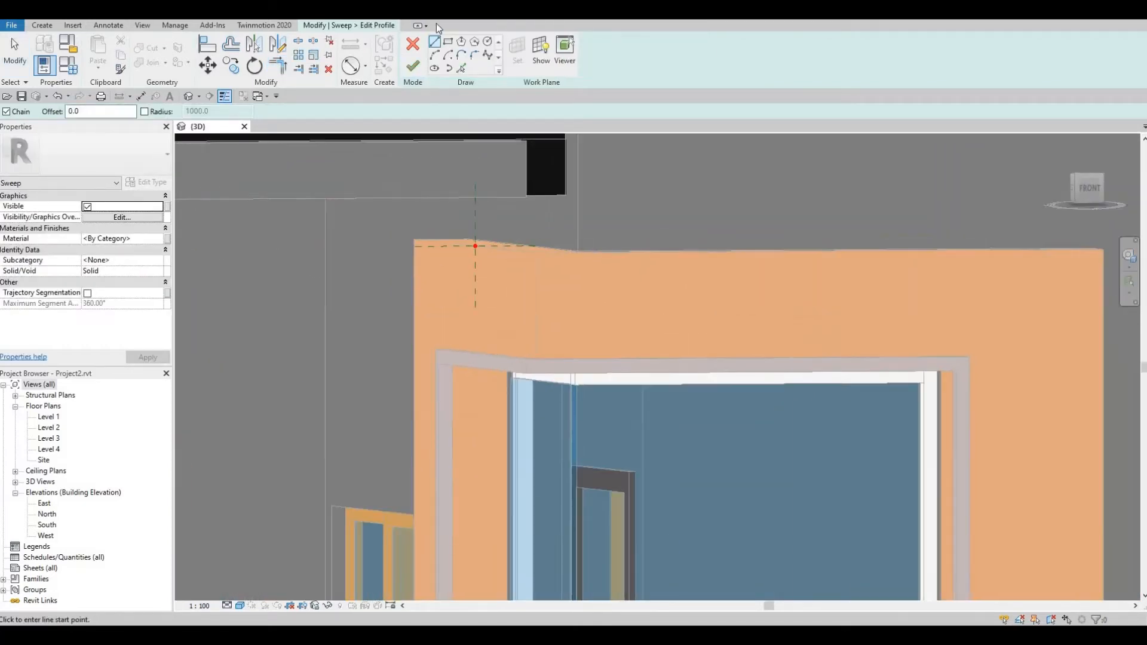
{"action": "left_click", "coordinate": [448, 42]}
{"action": "scroll", "coordinate": [490, 233], "scroll_direction": "up", "scroll_amount": 3}
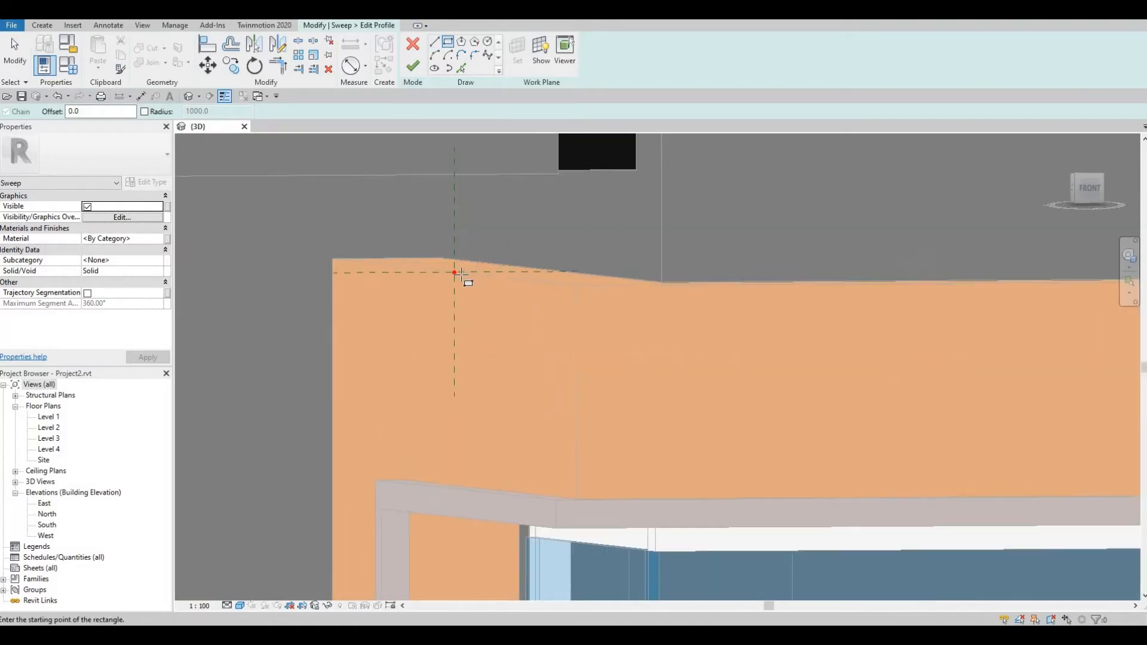
{"action": "left_click", "coordinate": [454, 272]}
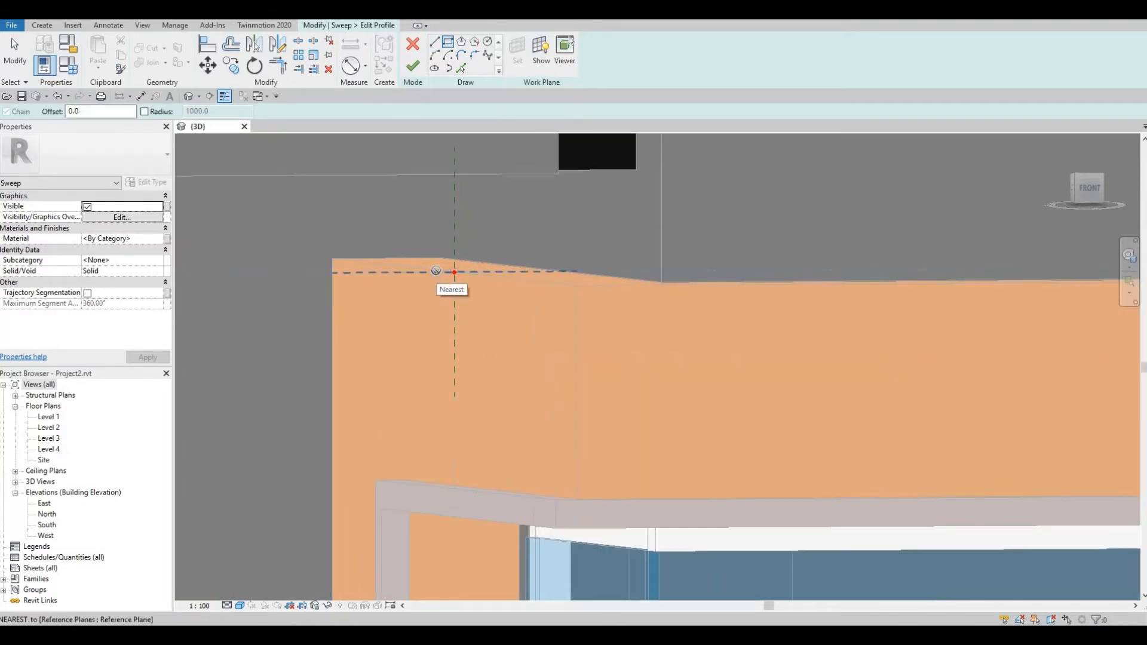
{"action": "scroll", "coordinate": [589, 272], "scroll_direction": "up", "scroll_amount": 3}
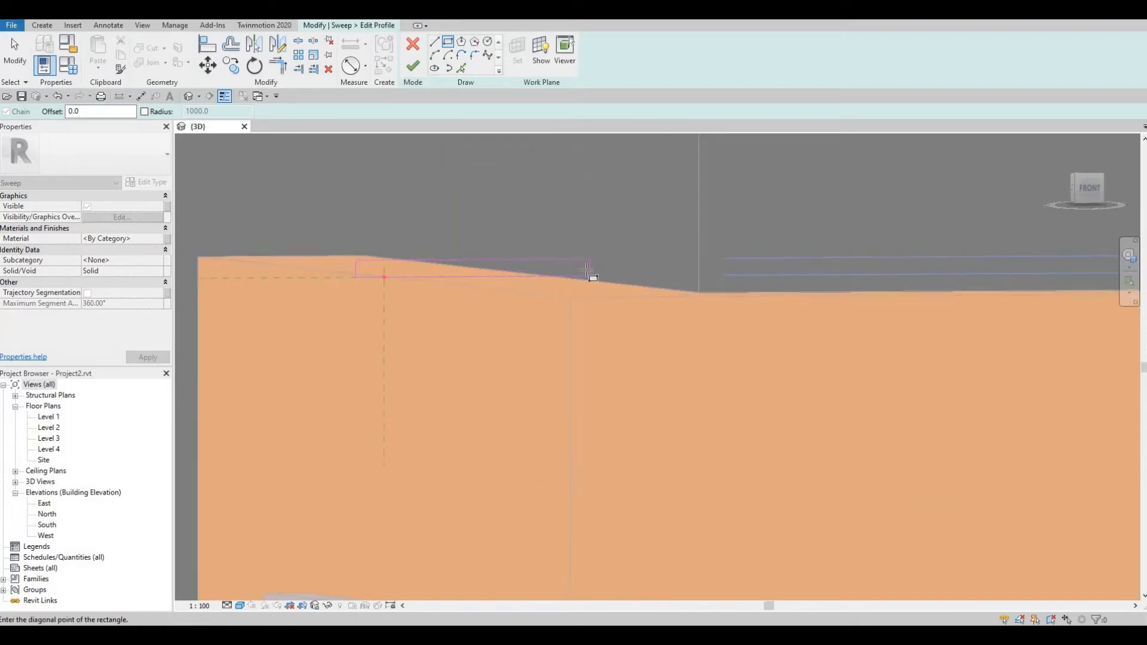
{"action": "left_click", "coordinate": [579, 276]}
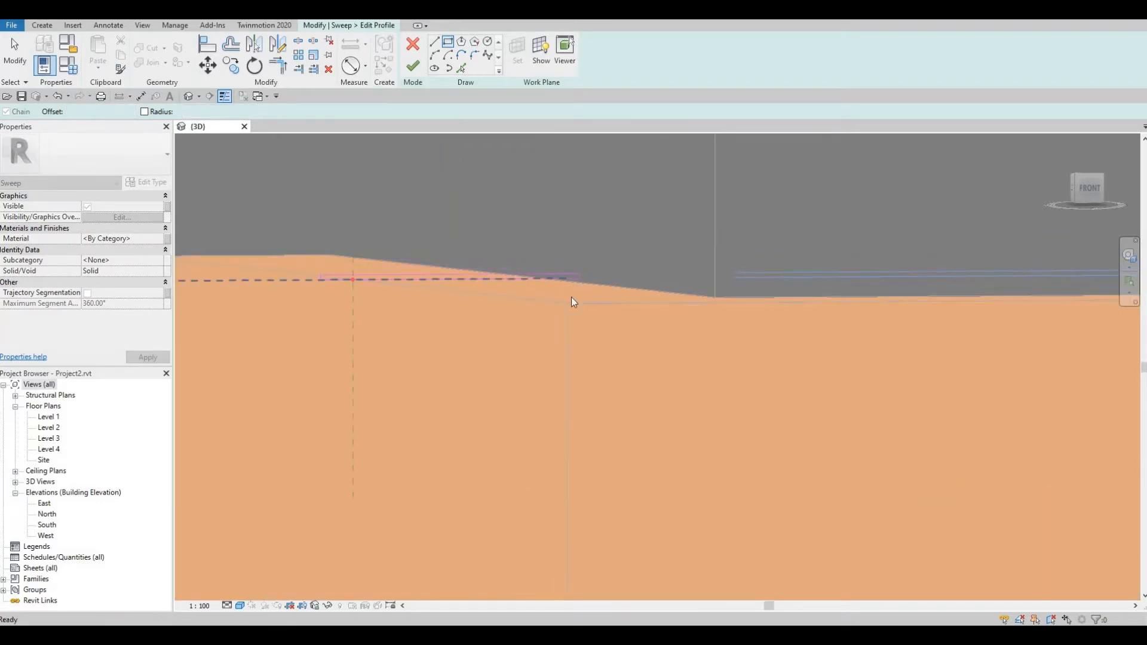
{"action": "key", "text": "Escape"}
{"action": "scroll", "coordinate": [693, 357], "scroll_direction": "down", "scroll_amount": 3}
{"action": "middle_click_drag", "start_coordinate": [692, 356], "coordinate": [696, 299], "text": "shift"}
{"action": "key", "text": "Escape"}
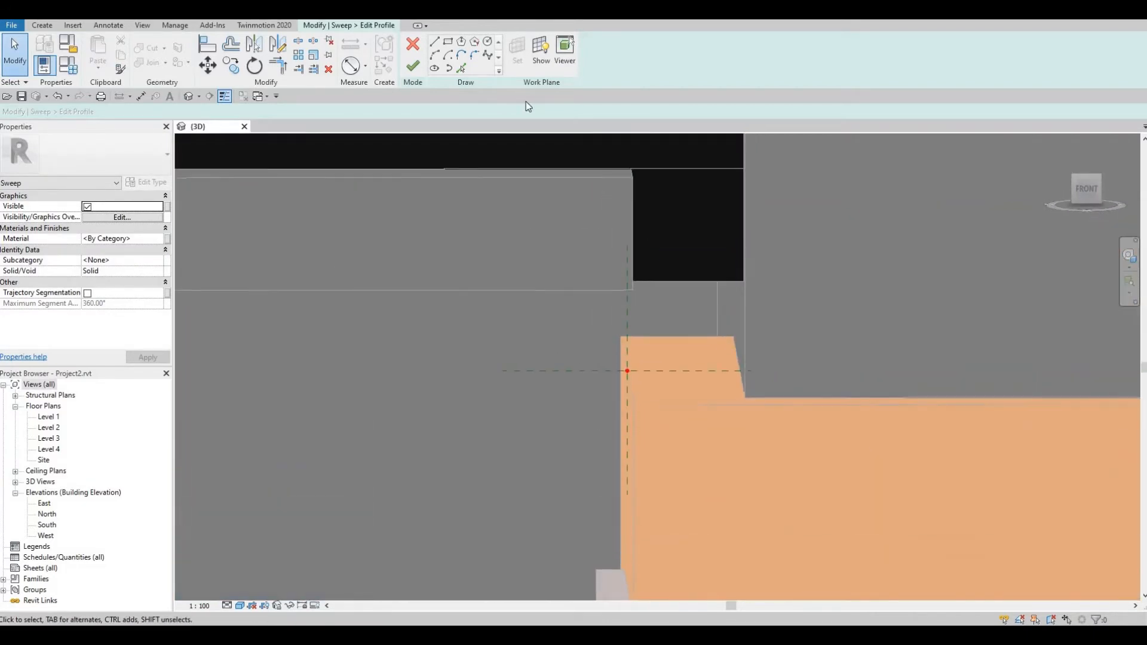
Sketch a flat profile rectangle about 29 mm high on the path's reference plane, spanning the thickness of the orange wall's upper edge
{"action": "left_click", "coordinate": [448, 41]}
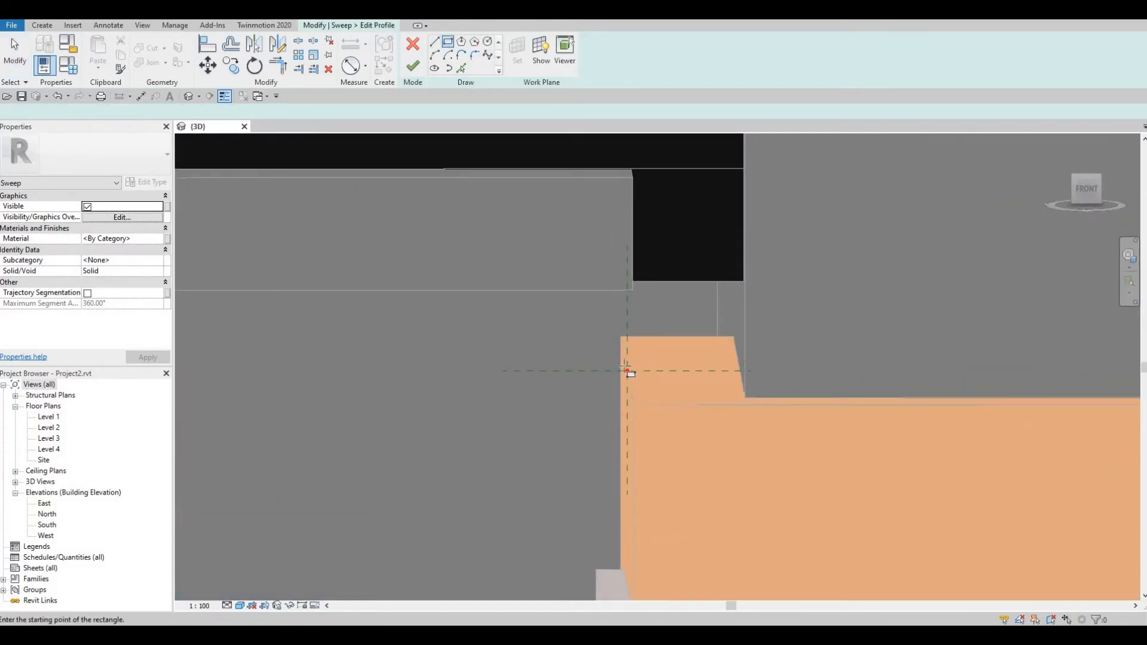
{"action": "left_click", "coordinate": [610, 367]}
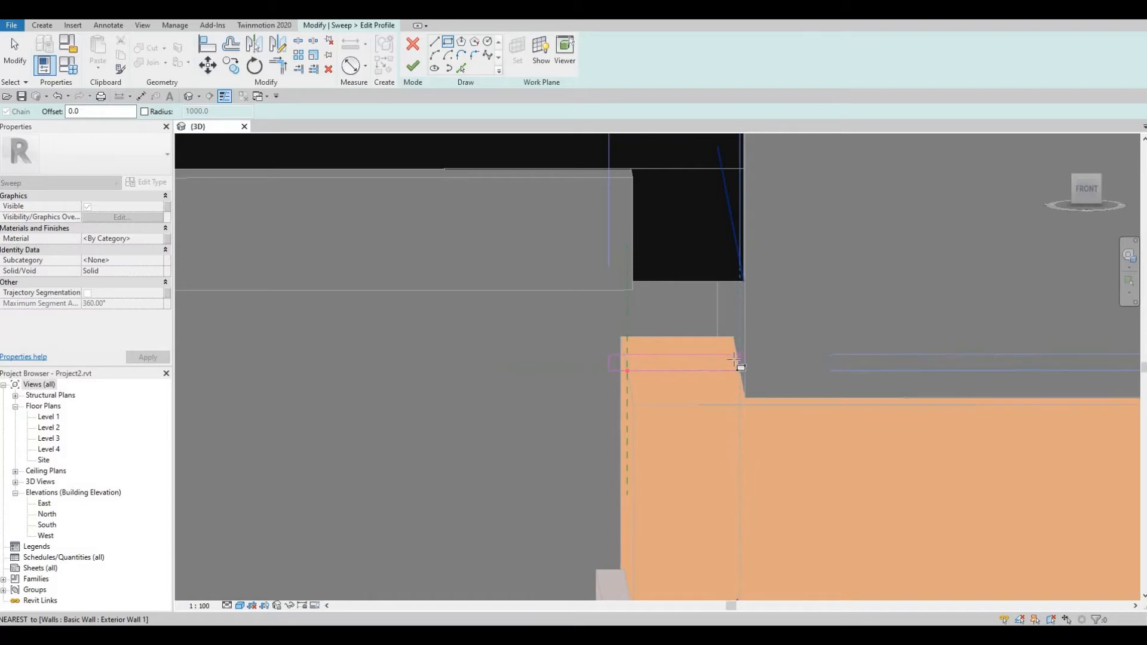
{"action": "left_click", "coordinate": [739, 356]}
{"action": "scroll", "coordinate": [708, 369], "scroll_direction": "up", "scroll_amount": 2}
{"action": "scroll", "coordinate": [717, 370], "scroll_direction": "up", "scroll_amount": 1}
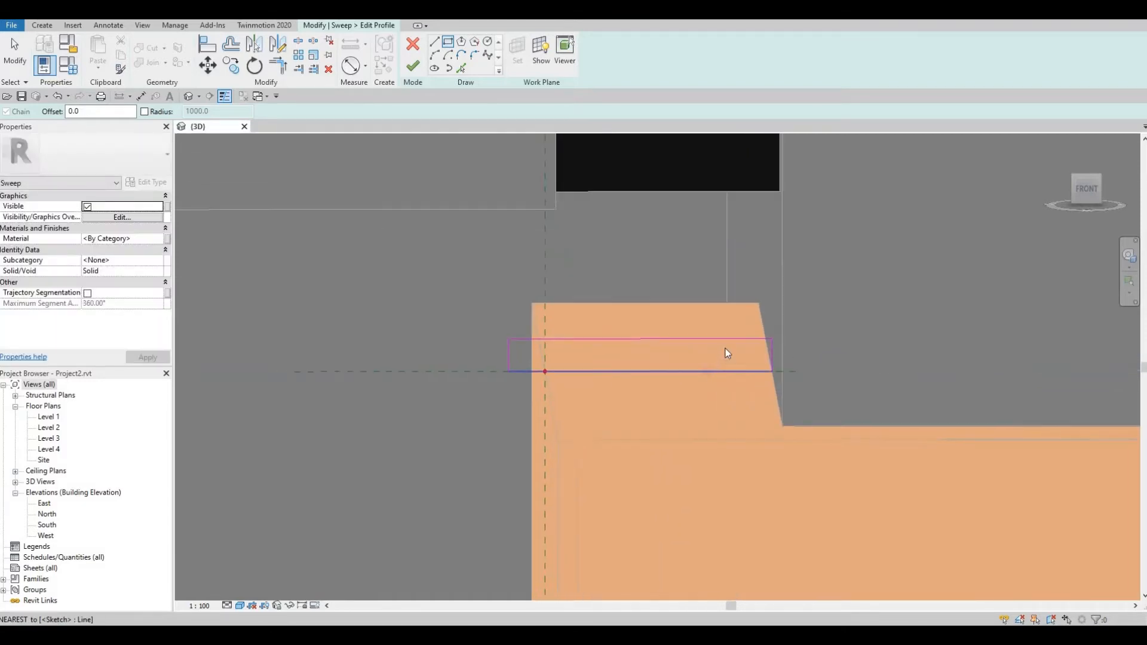
{"action": "middle_click_drag", "start_coordinate": [722, 349], "coordinate": [692, 397], "text": "shift"}
{"action": "middle_click_drag", "start_coordinate": [367, 479], "coordinate": [520, 446]}
{"action": "scroll", "coordinate": [442, 462], "scroll_direction": "up", "scroll_amount": 1}
{"action": "scroll", "coordinate": [442, 462], "scroll_direction": "up", "scroll_amount": 1}
{"action": "key", "text": "Escape"}
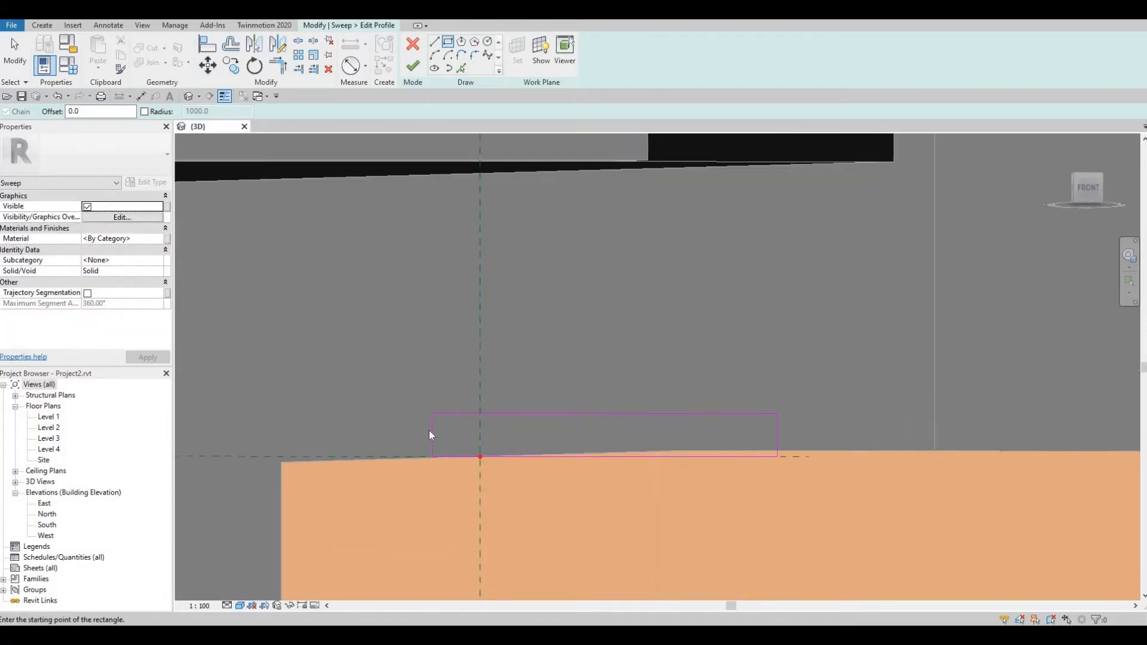
Nudge the profile rectangle's outer short edge outward, away from the wall, and adjust the rectangle's width
{"action": "left_click", "coordinate": [430, 431]}
{"action": "key", "text": "Left"}
{"action": "key", "text": "Left"}
{"action": "key", "text": "Left"}
{"action": "key", "text": "Left"}
{"action": "key", "text": "Left"}
{"action": "key", "text": "Left"}
{"action": "key", "text": "Left"}
{"action": "key", "text": "Left"}
{"action": "key", "text": "Left"}
{"action": "key", "text": "Left"}
{"action": "key", "text": "Left"}
{"action": "key", "text": "Left"}
{"action": "key", "text": "Left"}
{"action": "key", "text": "Left"}
{"action": "key", "text": "Left"}
{"action": "key", "text": "Left"}
{"action": "key", "text": "Left"}
{"action": "key", "text": "Left"}
{"action": "key", "text": "Left"}
{"action": "key", "text": "Left"}
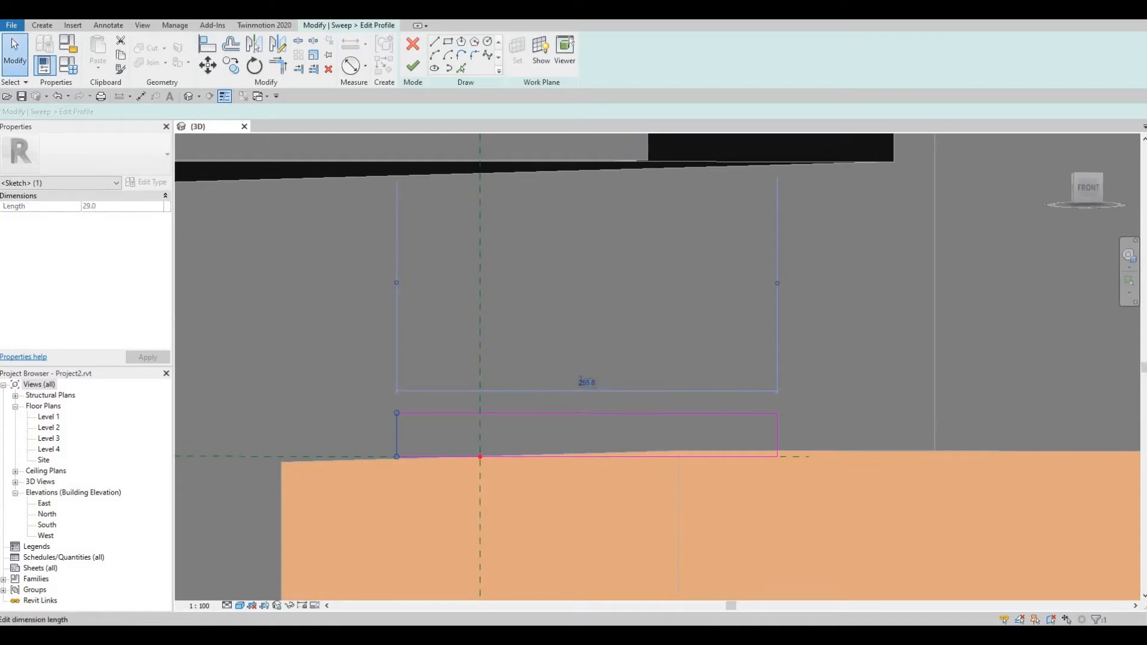
{"action": "left_click", "coordinate": [580, 383]}
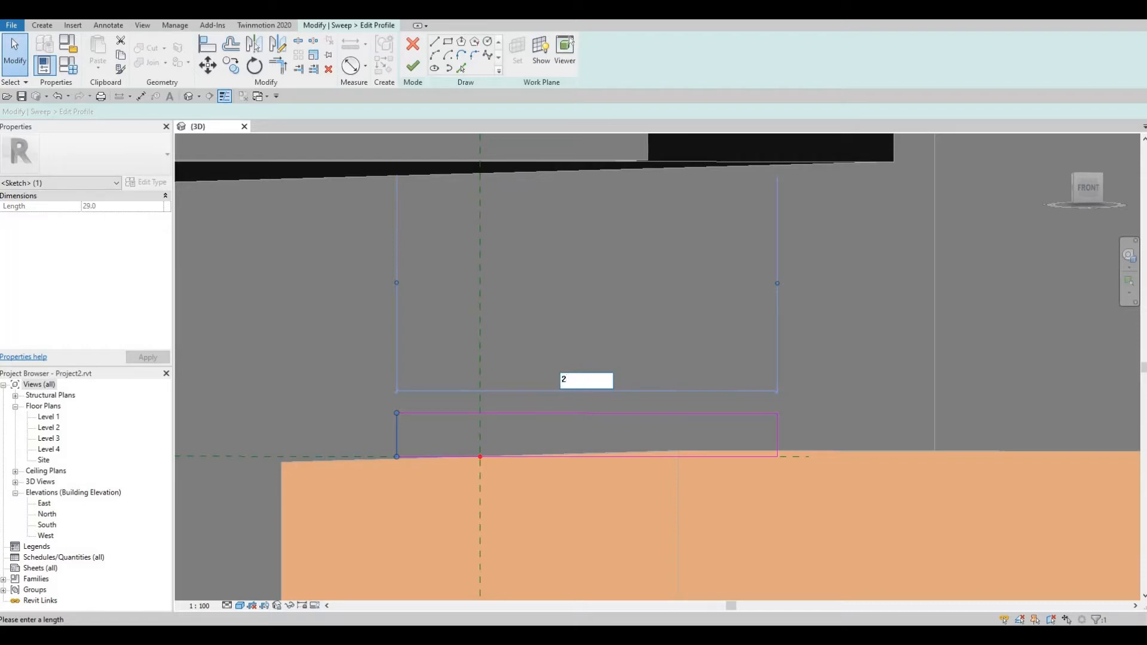
{"action": "key", "text": "Return"}
Finish the sweep and complete the in-place model with Concrete, Precast assigned to the coping
{"action": "middle_click_drag", "start_coordinate": [579, 381], "coordinate": [562, 467], "text": "shift"}
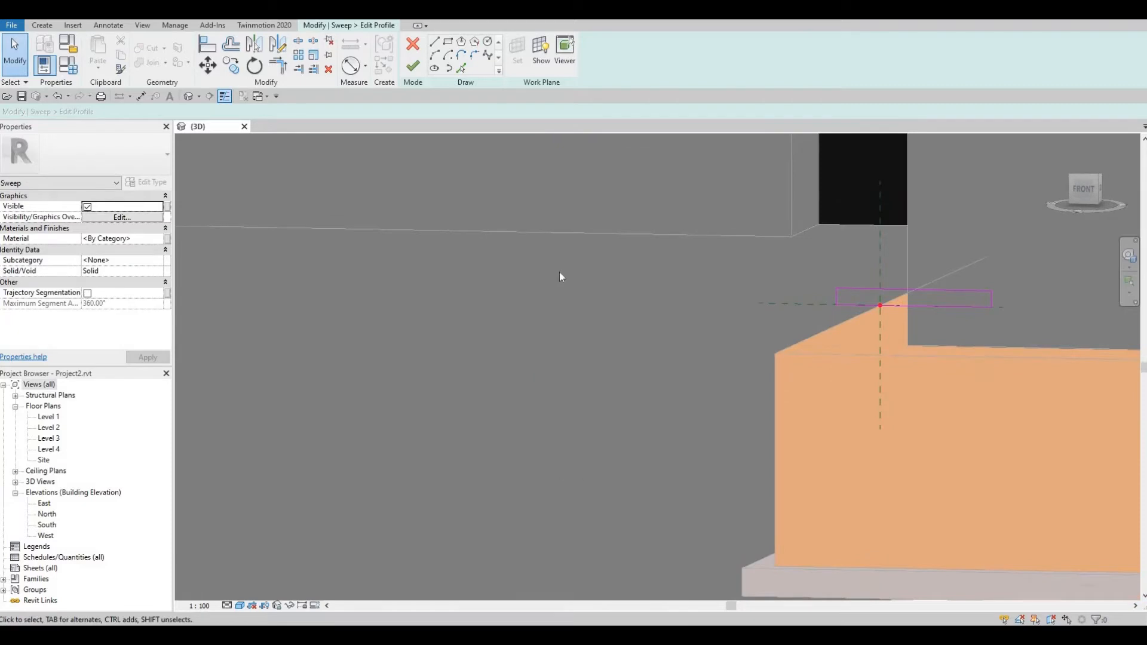
{"action": "middle_click_drag", "start_coordinate": [561, 276], "coordinate": [422, 87], "text": "shift"}
{"action": "left_click", "coordinate": [415, 74]}
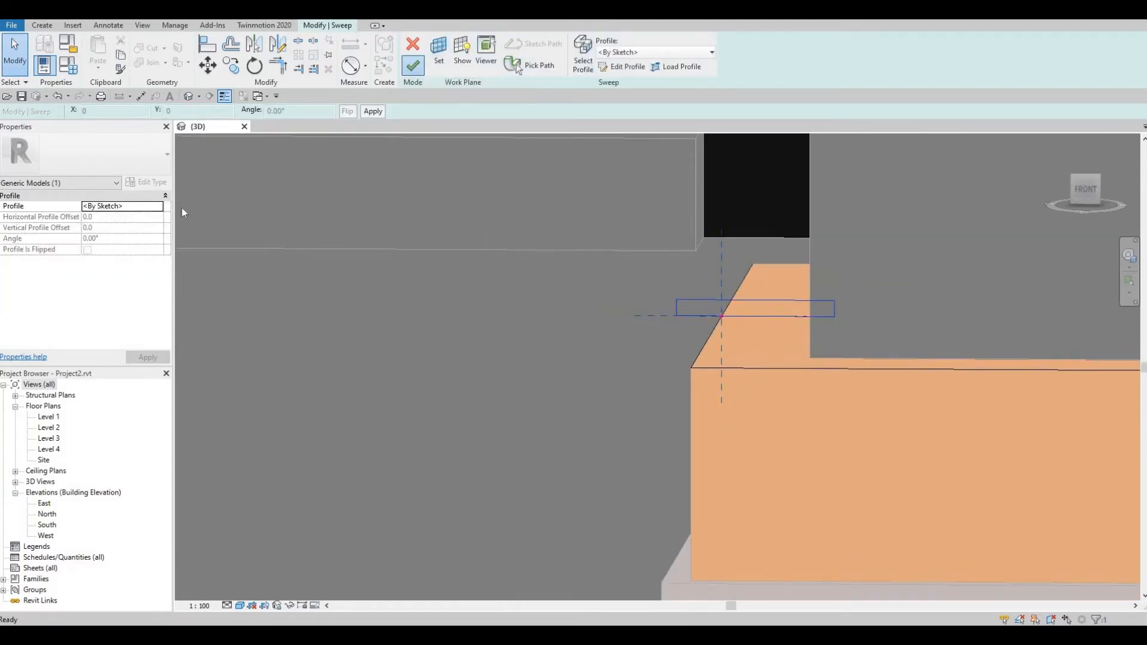
{"action": "left_click", "coordinate": [159, 239]}
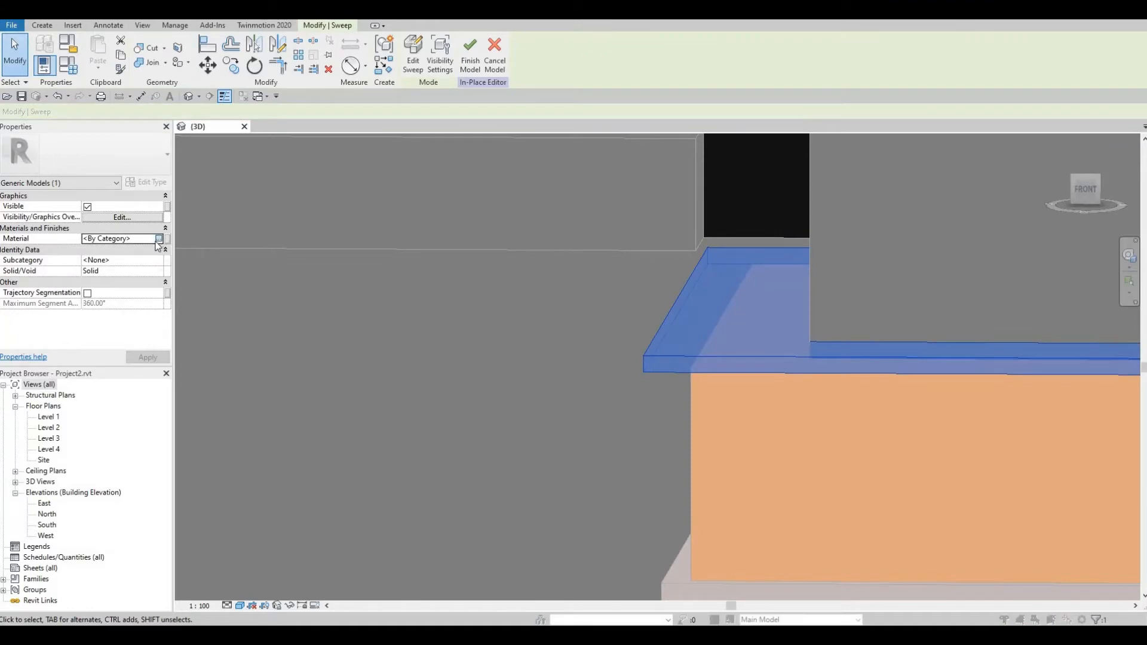
{"action": "left_click", "coordinate": [161, 239]}
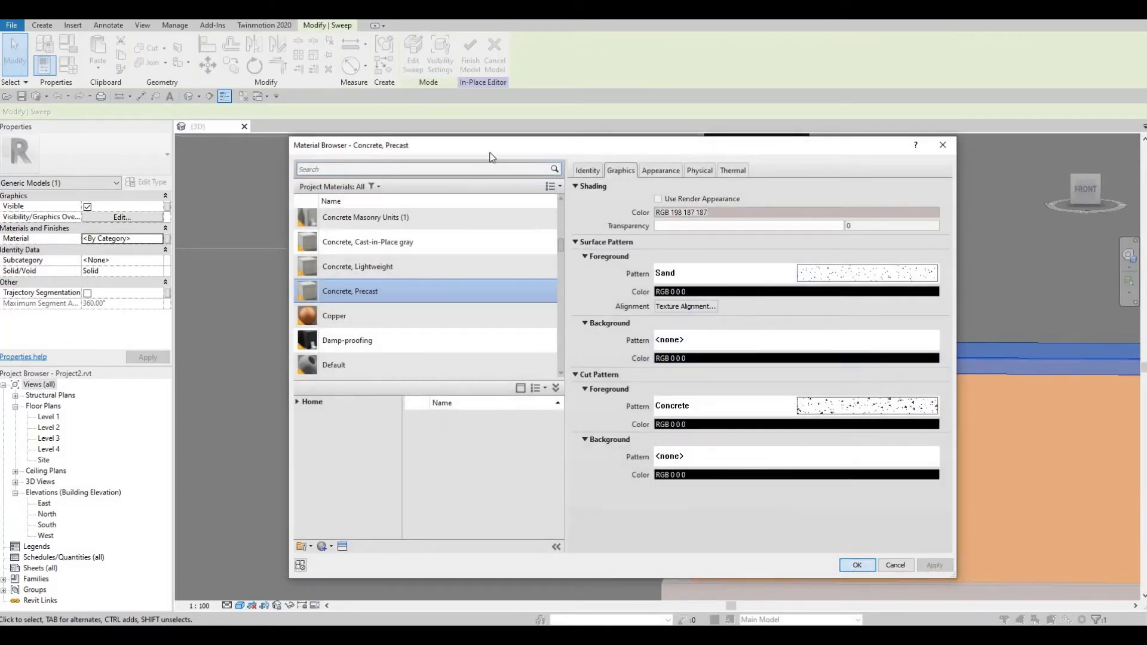
{"action": "key", "text": "Return"}
{"action": "left_click", "coordinate": [471, 54]}
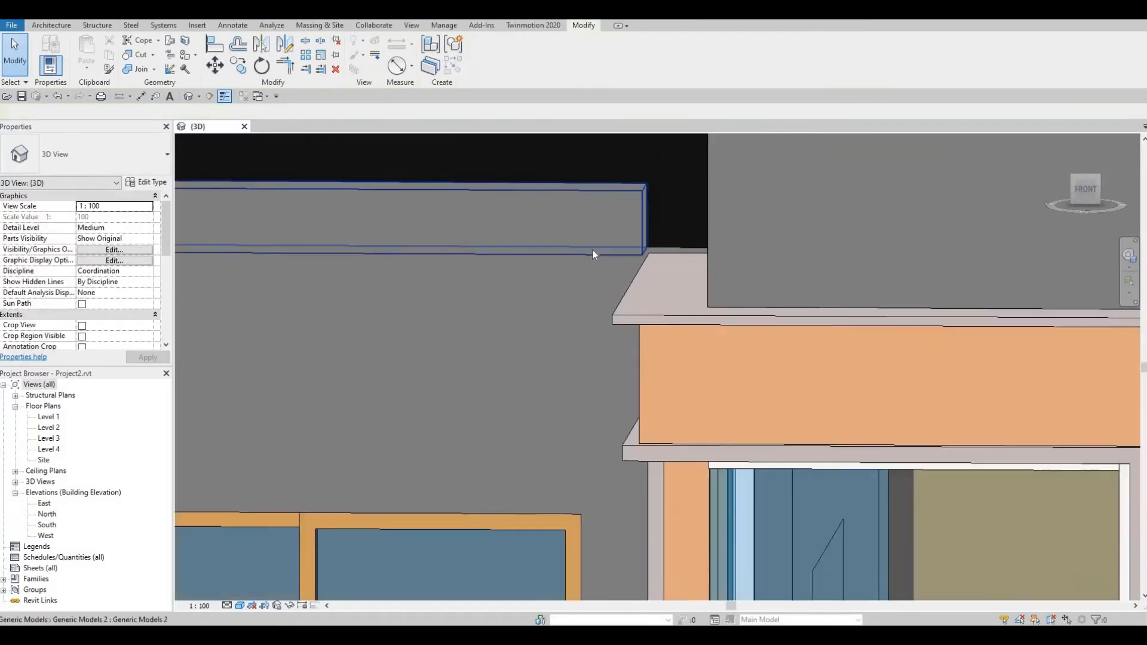
Examine the coping on the orange corner wall from the front and close up at its corner
{"action": "scroll", "coordinate": [592, 250], "scroll_direction": "down", "scroll_amount": 3}
{"action": "middle_click_drag", "start_coordinate": [657, 378], "coordinate": [647, 245], "text": "shift"}
{"action": "scroll", "coordinate": [647, 246], "scroll_direction": "down", "scroll_amount": 1}
{"action": "mouse_move", "coordinate": [647, 322]}
{"action": "middle_mouse_down"}
{"action": "mouse_move", "coordinate": [649, 259]}
{"action": "mouse_move", "coordinate": [662, 306]}
{"action": "middle_mouse_up"}
{"action": "middle_click_drag", "start_coordinate": [647, 250], "coordinate": [620, 200], "text": "shift"}
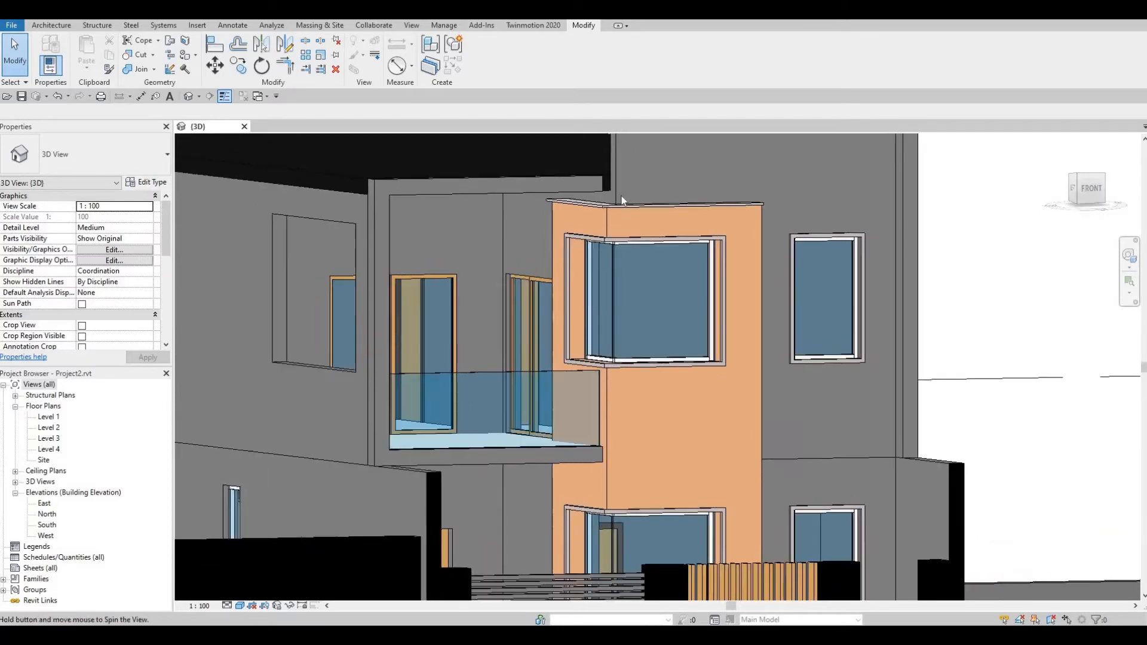
{"action": "scroll", "coordinate": [586, 205], "scroll_direction": "up", "scroll_amount": 4}
{"action": "scroll", "coordinate": [574, 212], "scroll_direction": "up", "scroll_amount": 2}
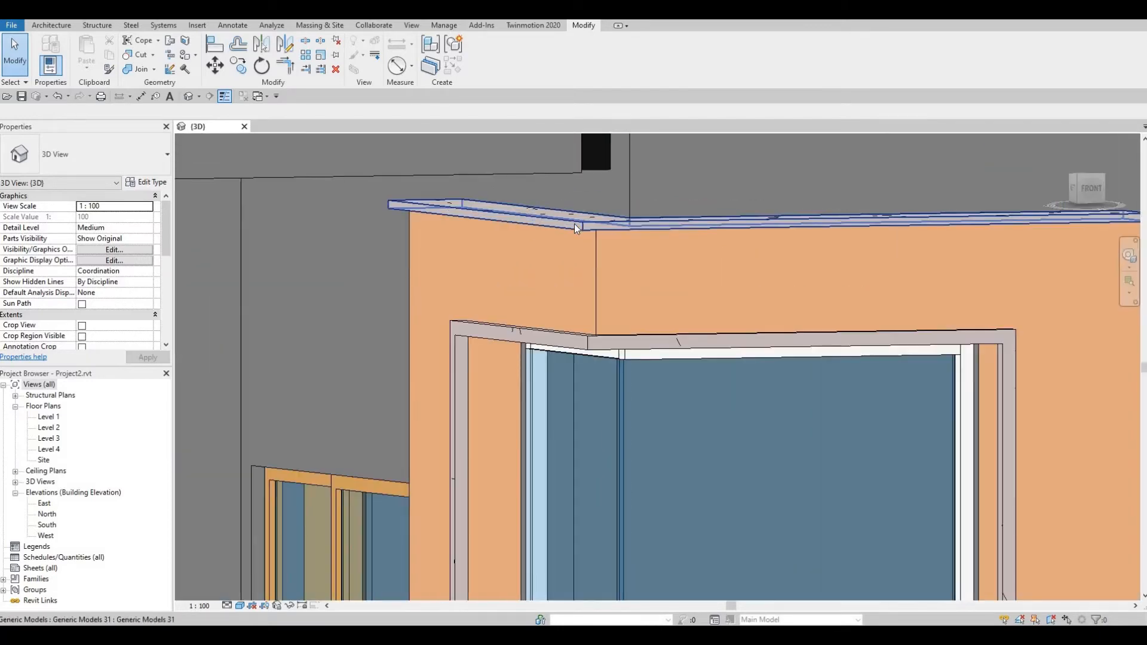
{"action": "left_click", "coordinate": [575, 224]}
{"action": "left_click", "coordinate": [484, 64]}
{"action": "left_click", "coordinate": [499, 216]}
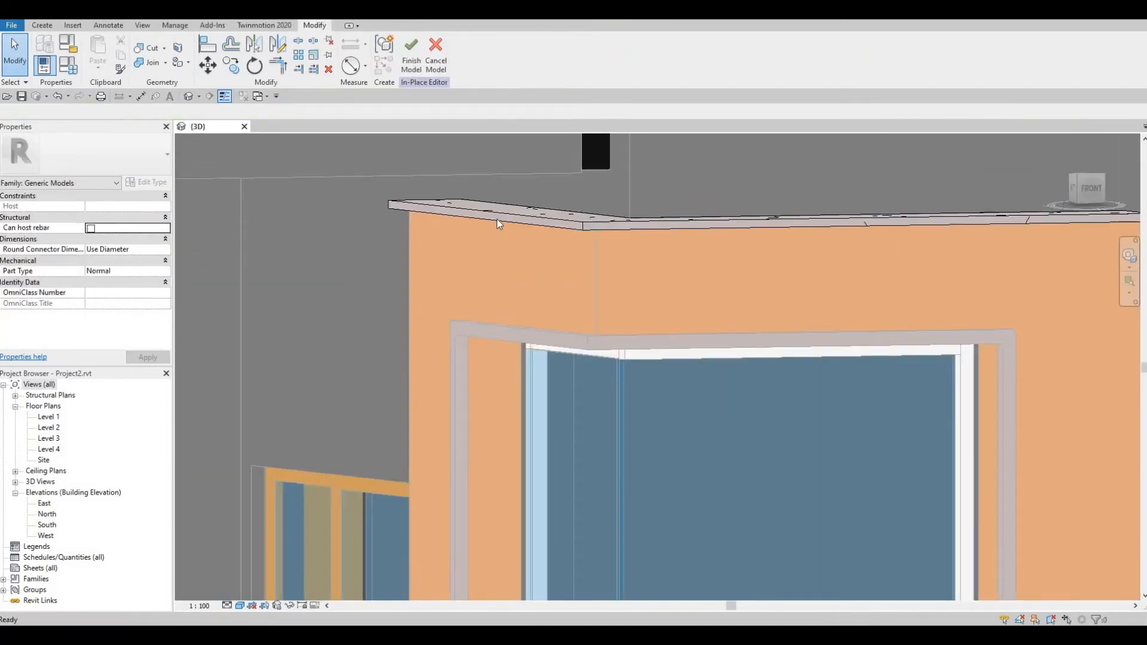
{"action": "left_click", "coordinate": [470, 65]}
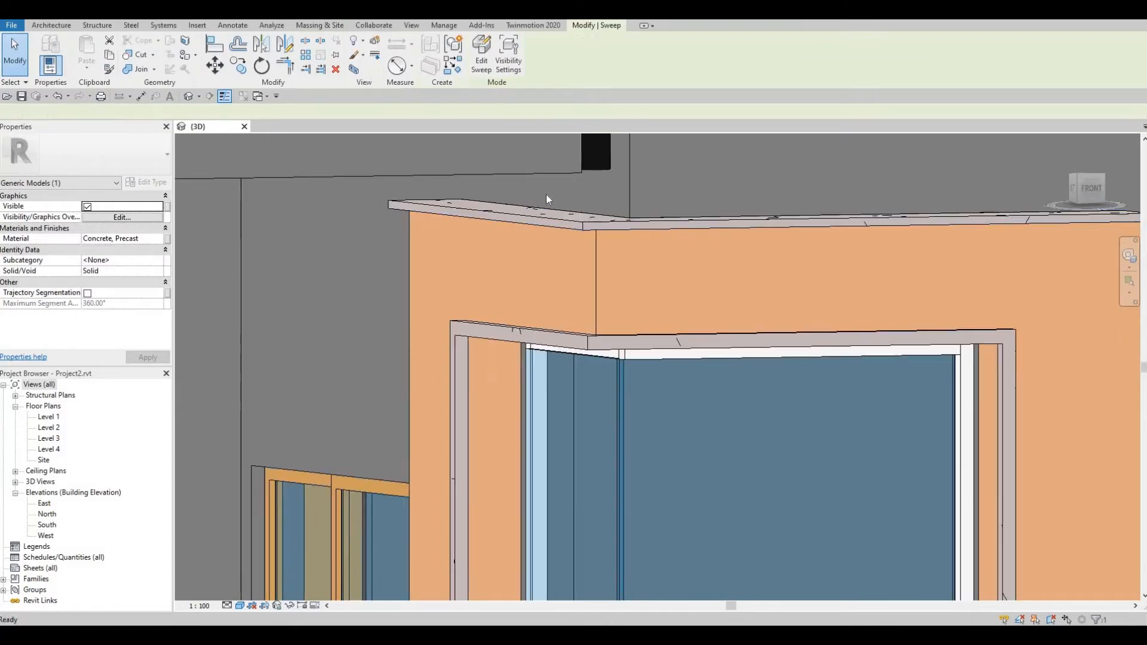
Reopen the coping on the orange corner wall for in-place editing and open its sweep profile
{"action": "left_click", "coordinate": [530, 224]}
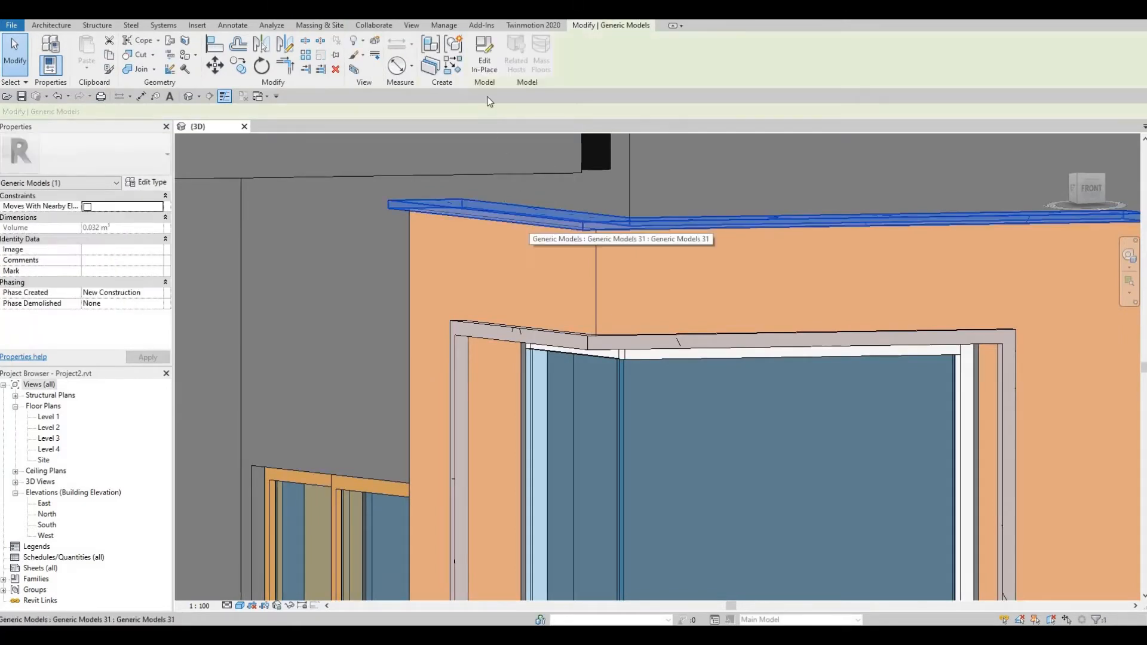
{"action": "left_click", "coordinate": [484, 64]}
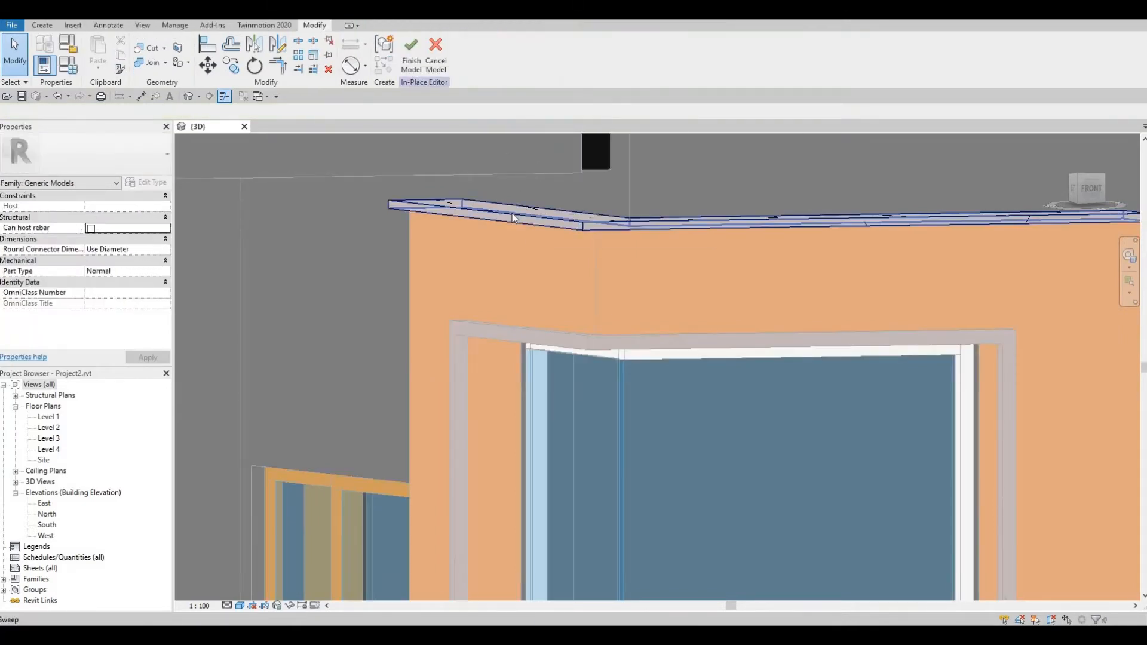
{"action": "left_click", "coordinate": [505, 218]}
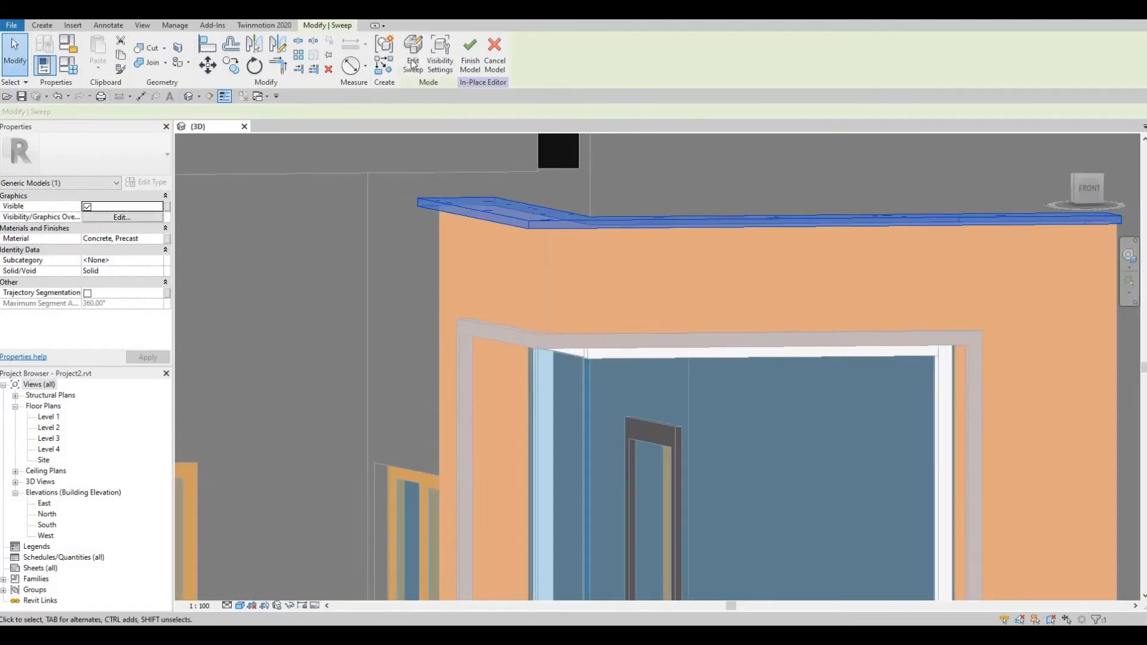
{"action": "left_click", "coordinate": [413, 55]}
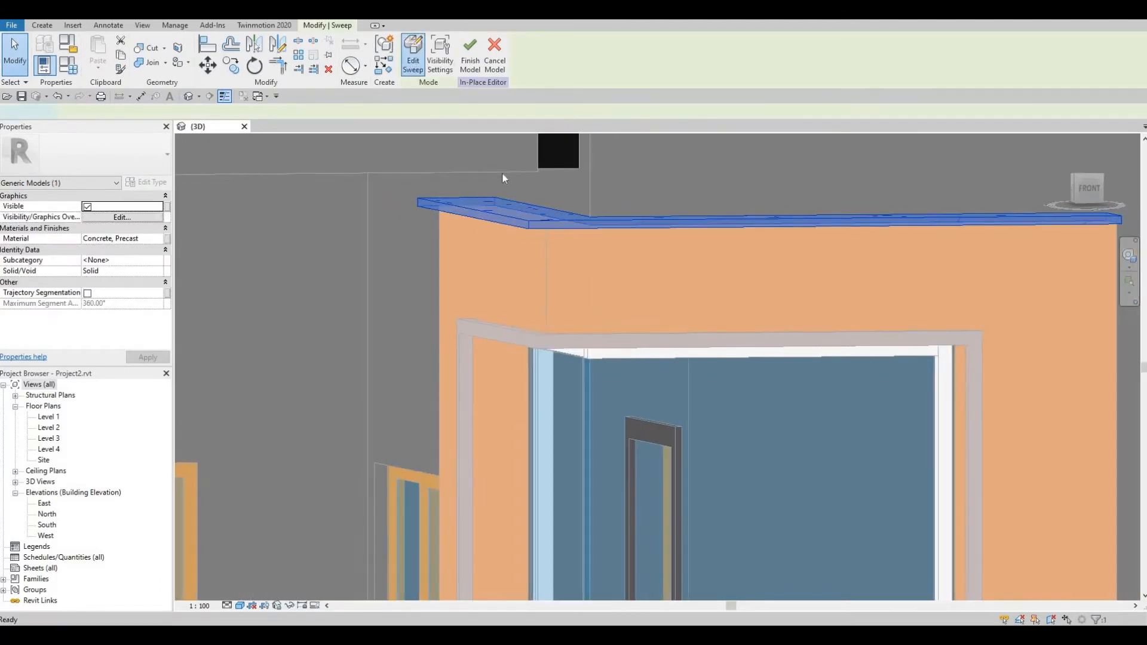
{"action": "left_click", "coordinate": [516, 206]}
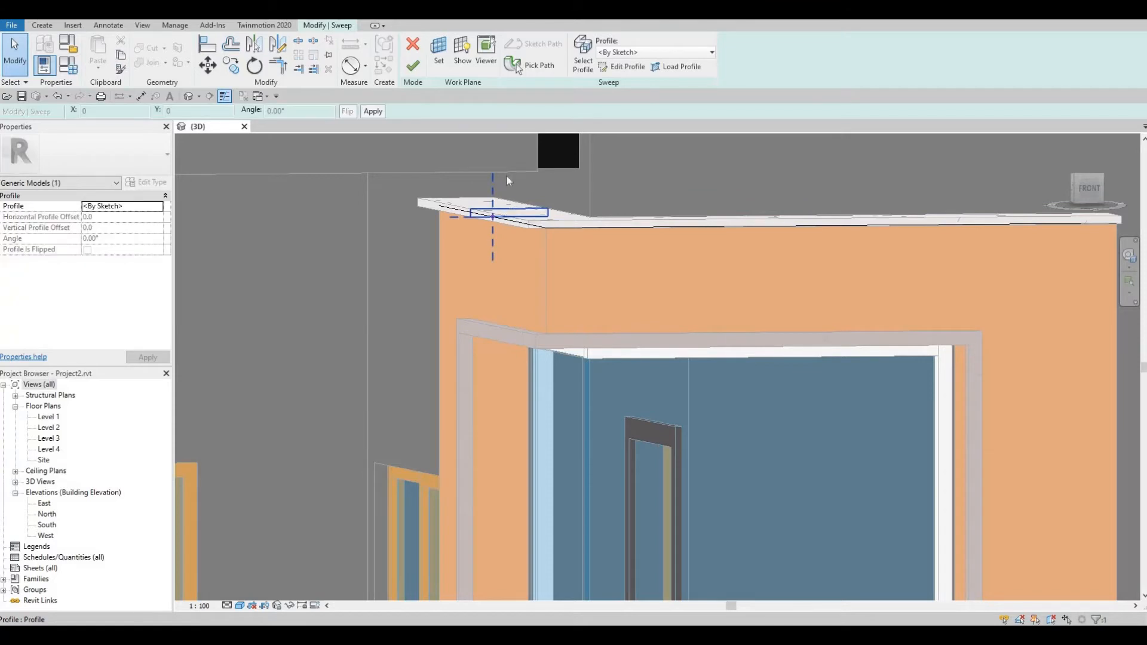
Set the height of the coping's profile rectangle first to 40 mm, then to 50 mm
{"action": "left_click", "coordinate": [510, 210]}
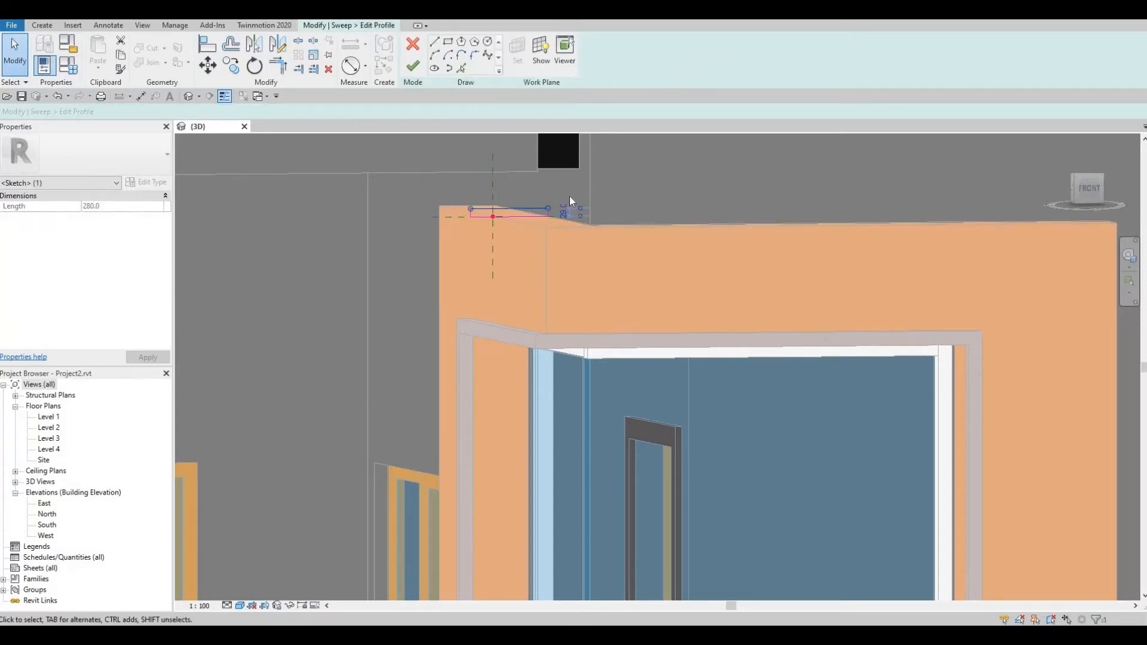
{"action": "scroll", "coordinate": [569, 197], "scroll_direction": "up", "scroll_amount": 4}
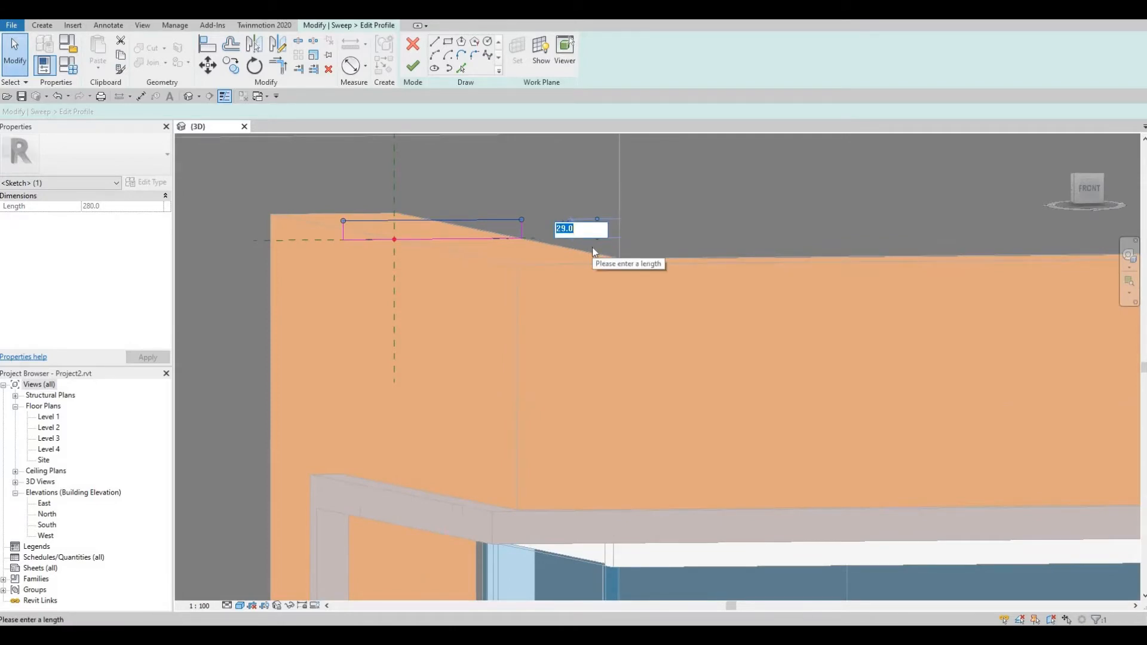
{"action": "type", "text": "40"}
{"action": "key", "text": "Return"}
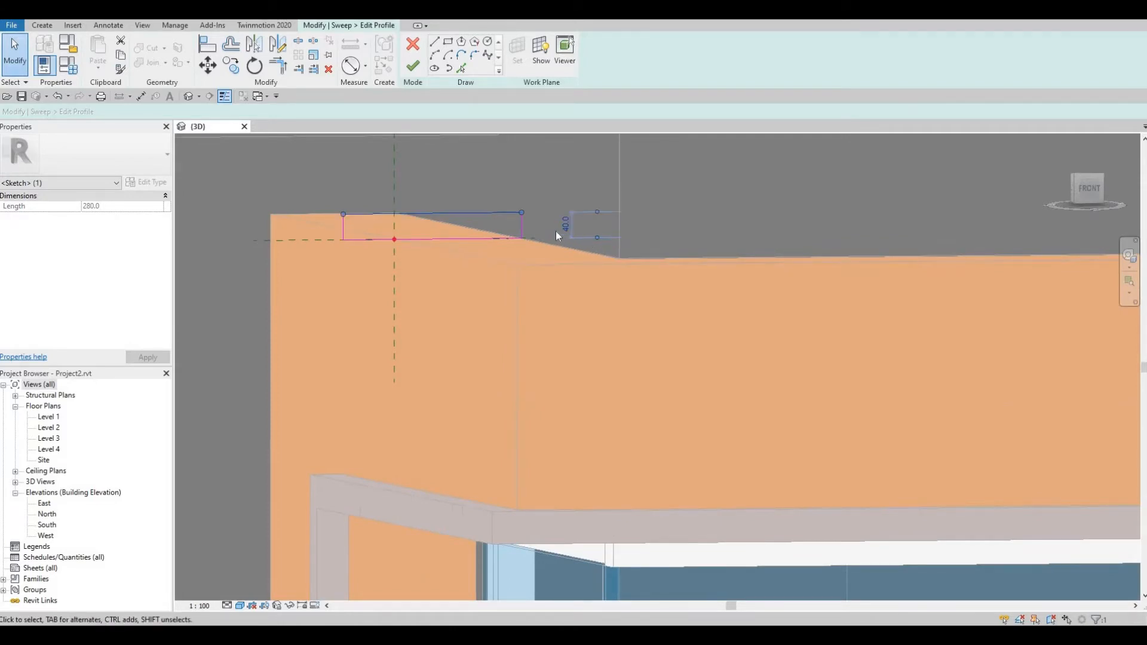
{"action": "scroll", "coordinate": [543, 227], "scroll_direction": "down", "scroll_amount": 2}
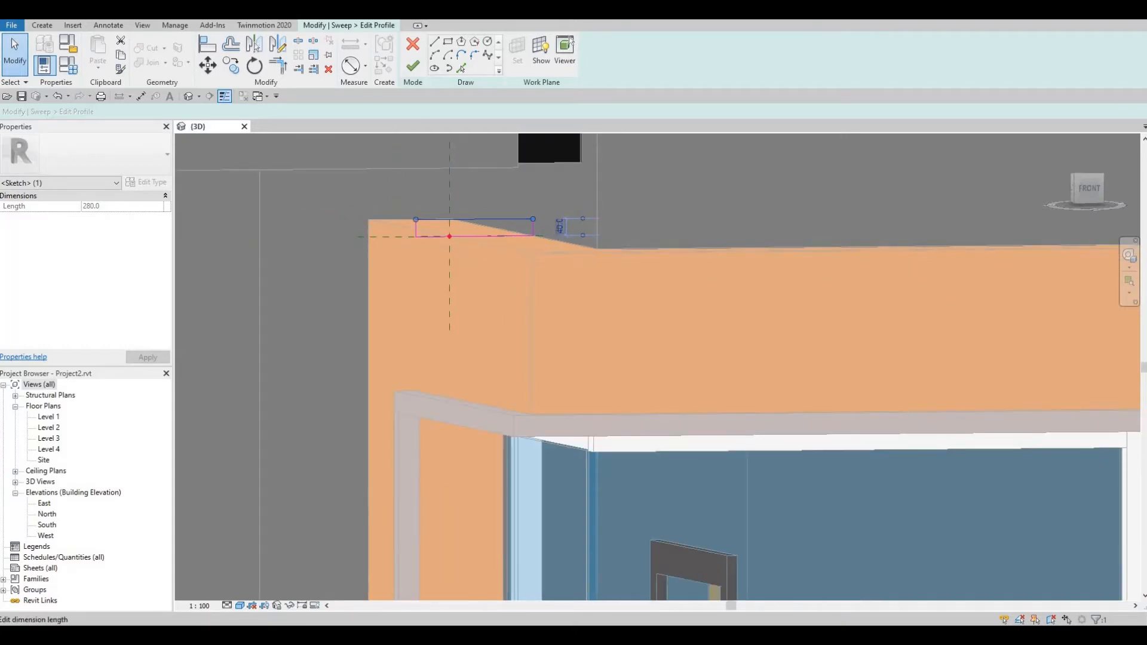
{"action": "left_click", "coordinate": [560, 226]}
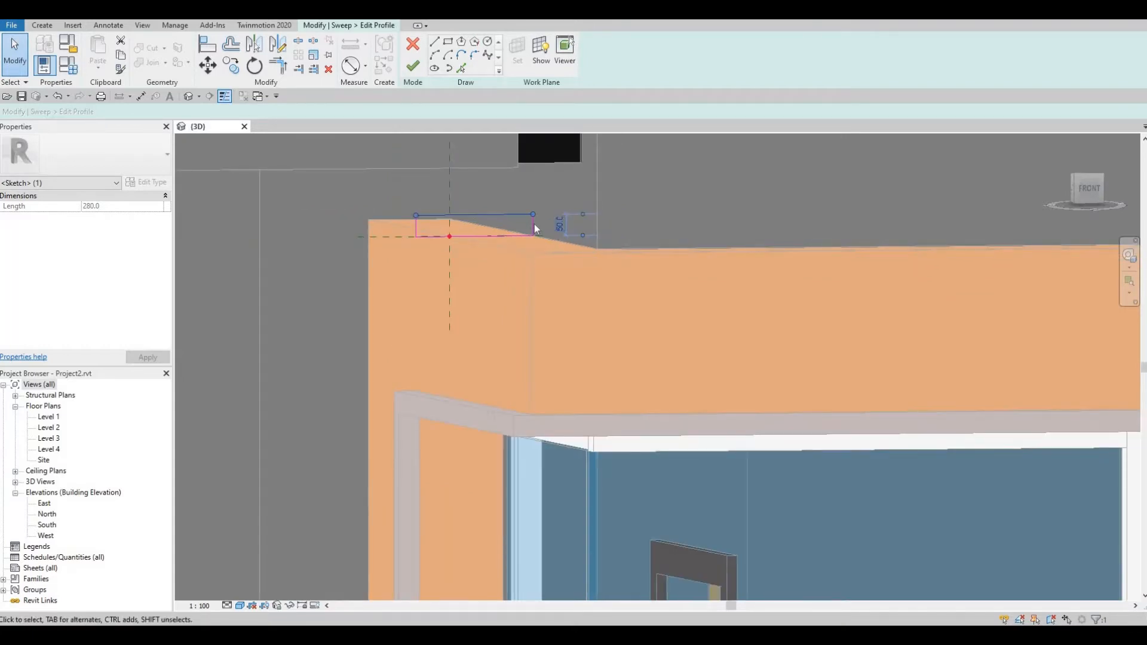
Finish the profile sketch, the sweep and the in-place coping model
{"action": "left_click", "coordinate": [411, 68]}
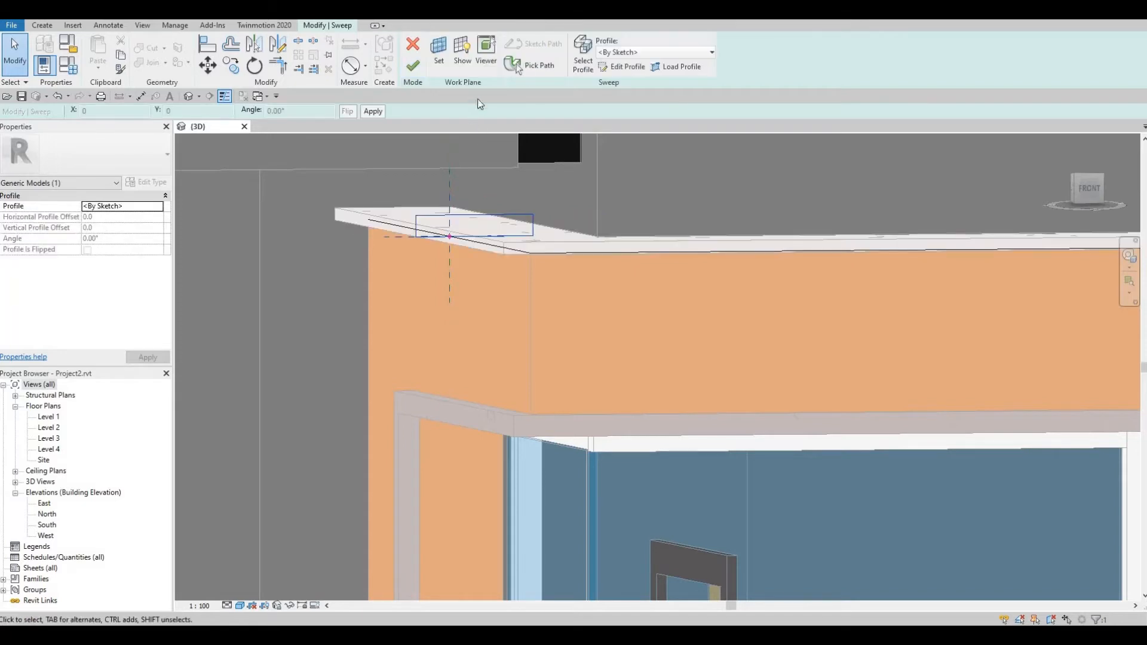
{"action": "left_click", "coordinate": [414, 73]}
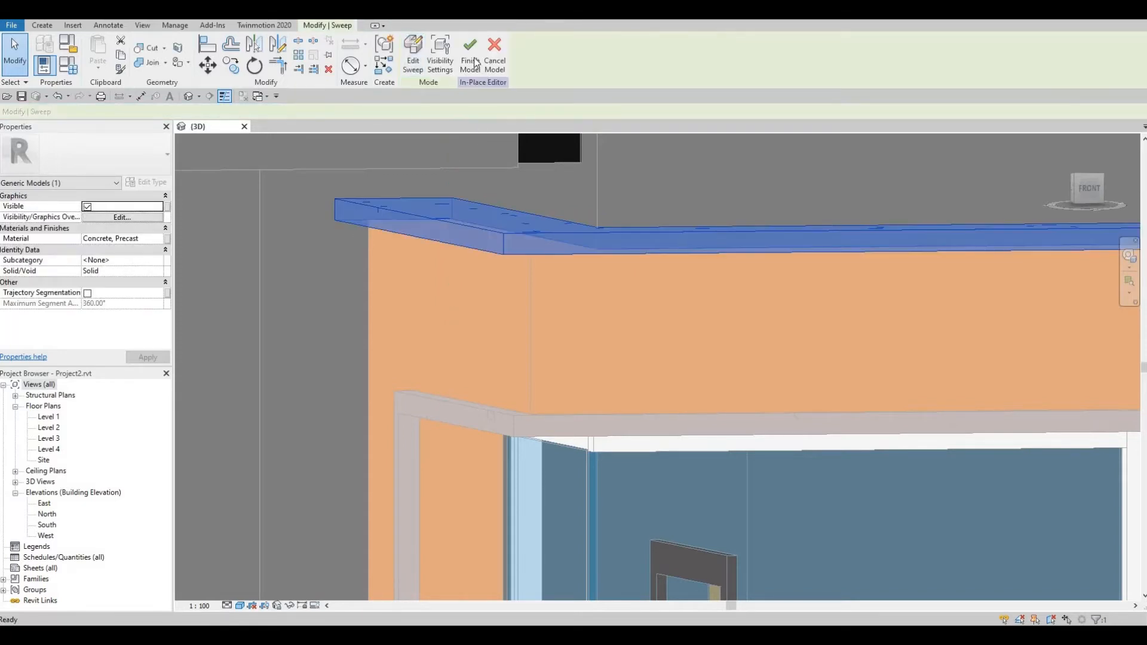
{"action": "left_click", "coordinate": [471, 62]}
Inspect the coping's flush end at the wall's front face and reopen its sweep for in-place editing
{"action": "scroll", "coordinate": [538, 180], "scroll_direction": "down", "scroll_amount": 5}
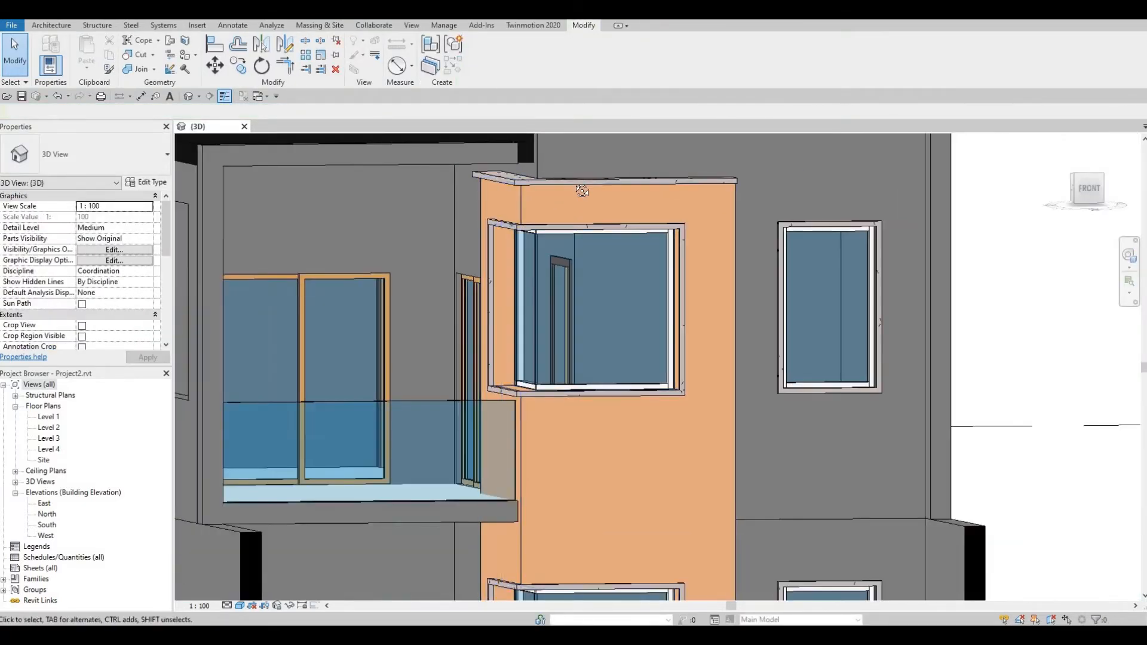
{"action": "middle_click_drag", "start_coordinate": [582, 191], "coordinate": [601, 174], "text": "shift"}
{"action": "scroll", "coordinate": [644, 234], "scroll_direction": "up", "scroll_amount": 4}
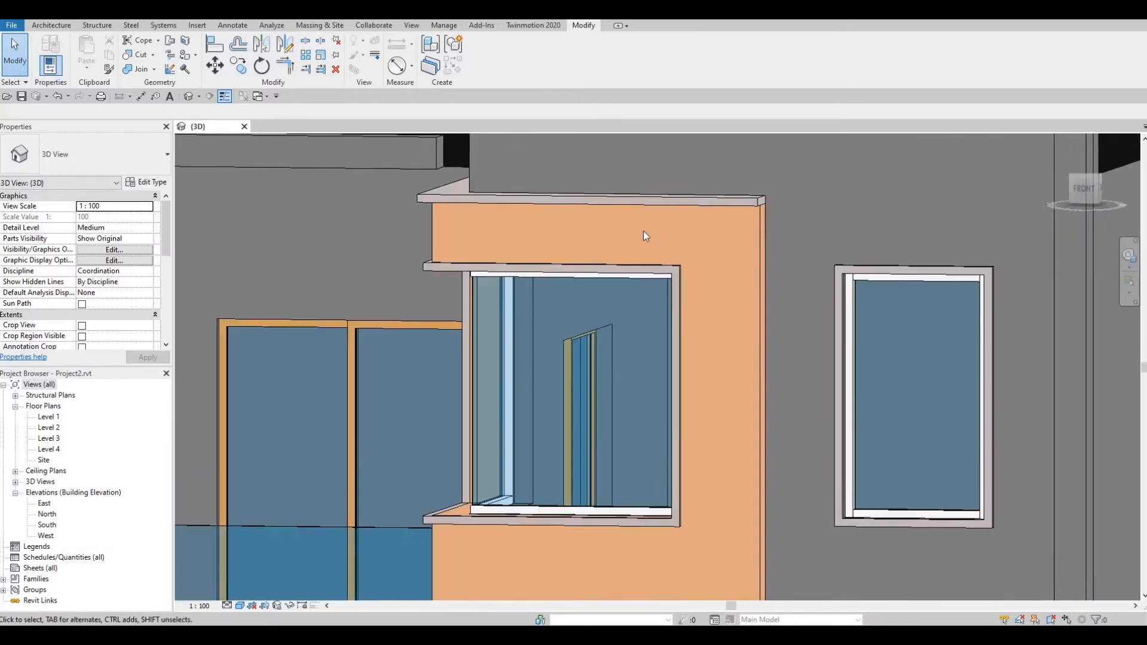
{"action": "middle_click_drag", "start_coordinate": [644, 233], "coordinate": [765, 242], "text": "shift"}
{"action": "scroll", "coordinate": [765, 241], "scroll_direction": "up", "scroll_amount": 3}
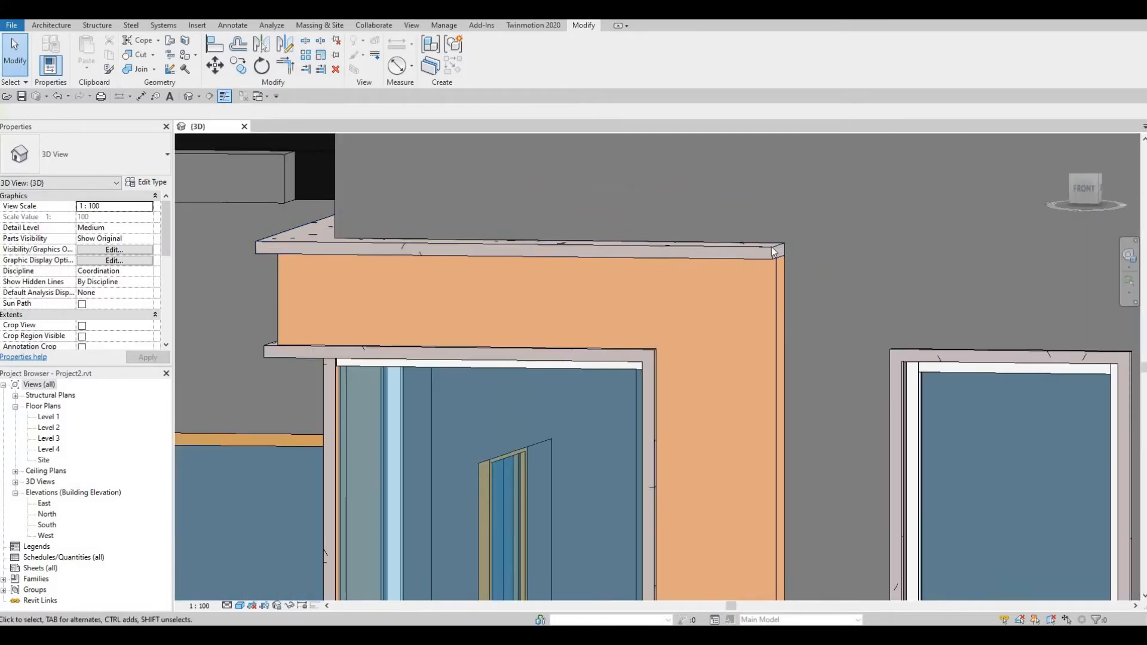
{"action": "left_click", "coordinate": [774, 251]}
{"action": "left_click", "coordinate": [494, 71]}
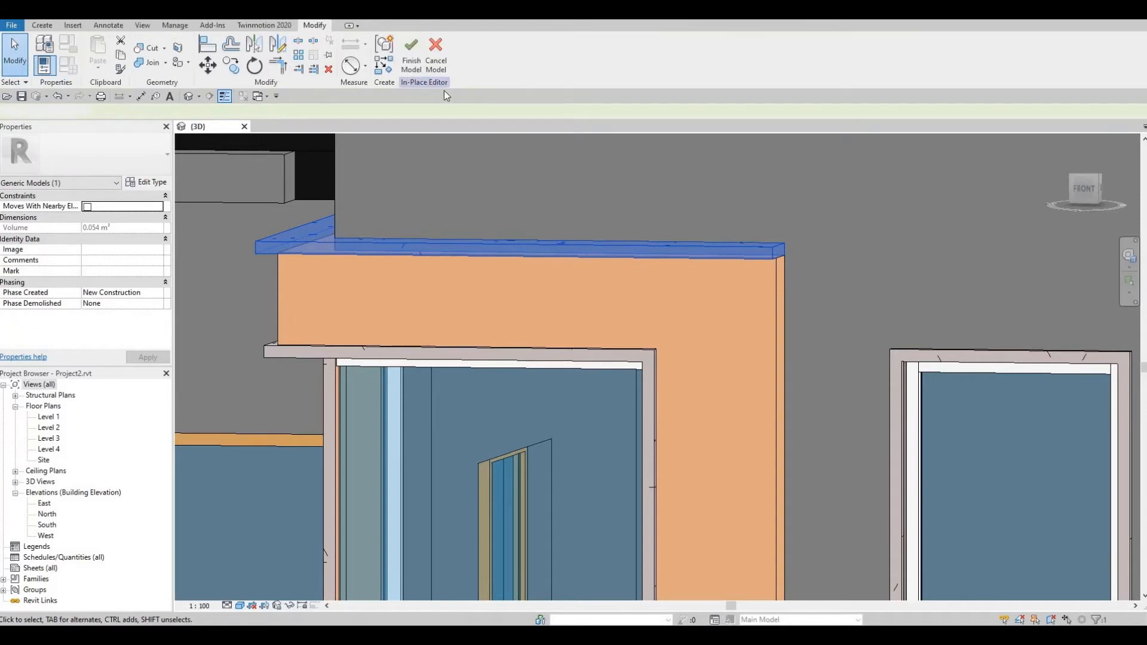
{"action": "left_click", "coordinate": [485, 250]}
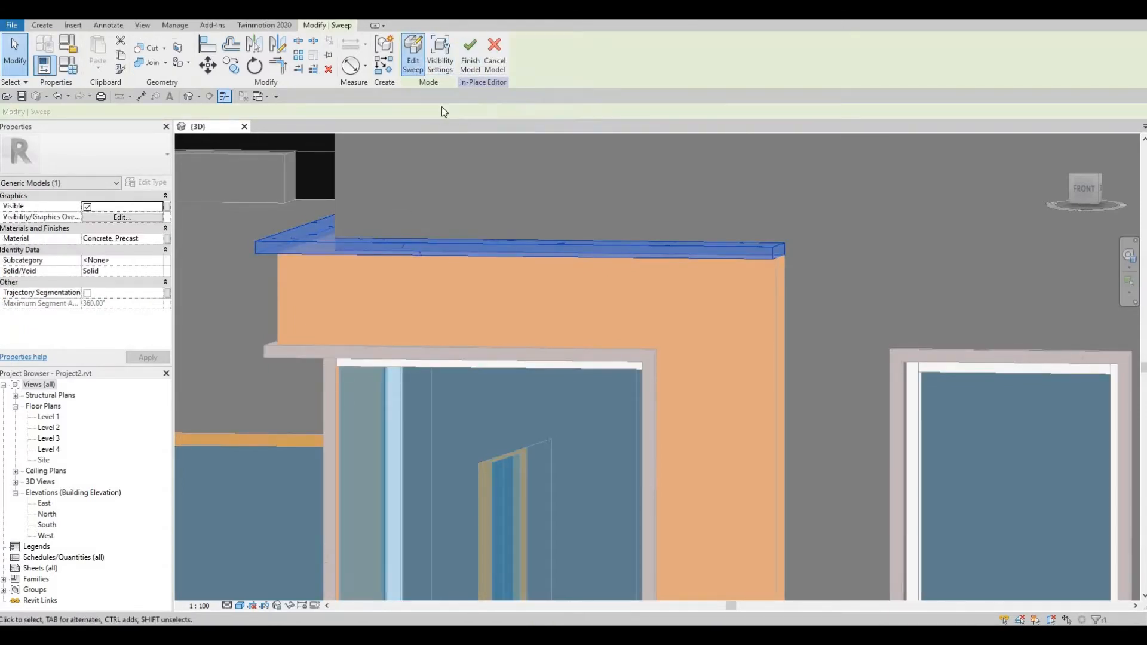
{"action": "left_click", "coordinate": [413, 57]}
Edit the sweep's picked path and extend its front line a short way past the orange wall's outer edge
{"action": "left_click", "coordinate": [718, 256]}
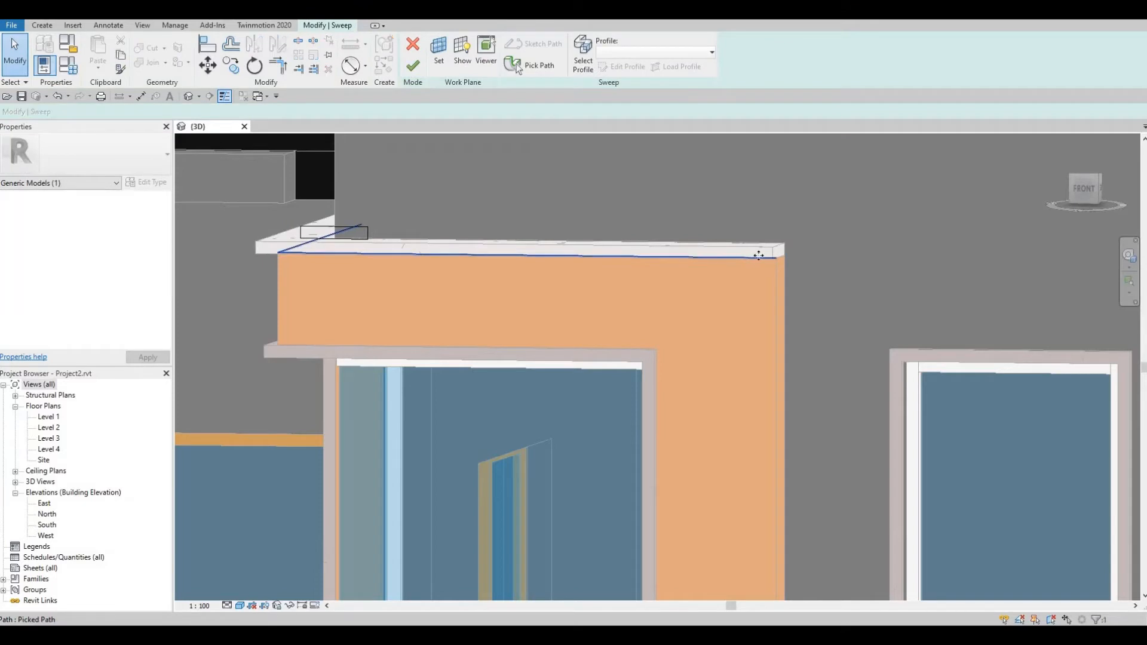
{"action": "scroll", "coordinate": [759, 253], "scroll_direction": "up", "scroll_amount": 2}
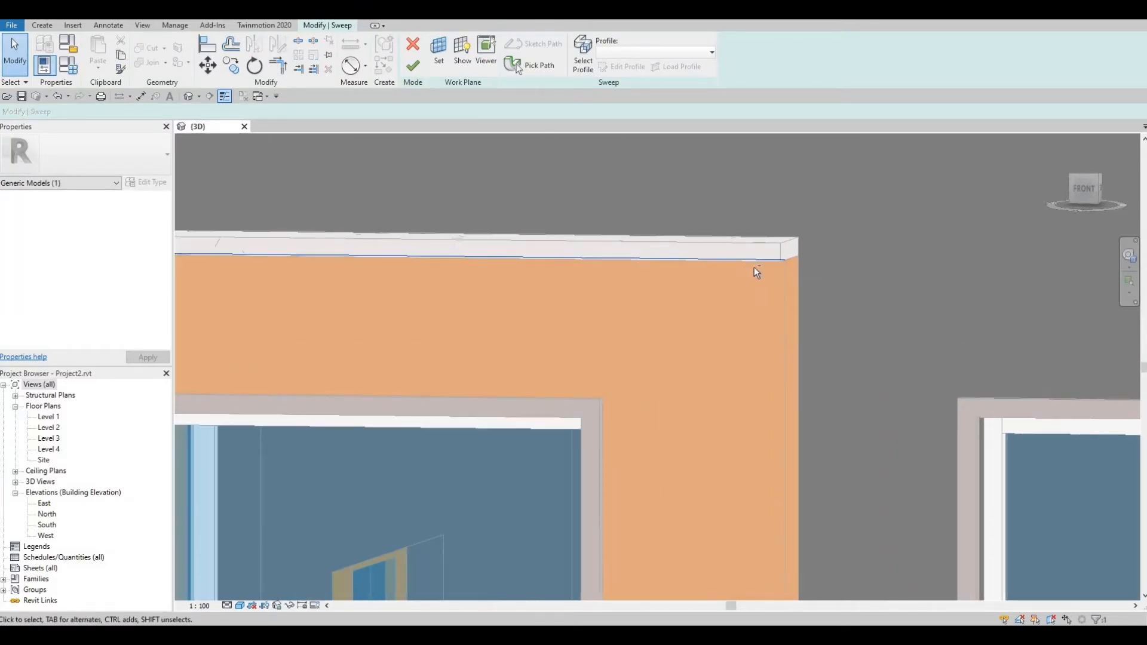
{"action": "middle_click_drag", "start_coordinate": [801, 245], "coordinate": [506, 223], "text": "shift"}
{"action": "left_click", "coordinate": [461, 234]}
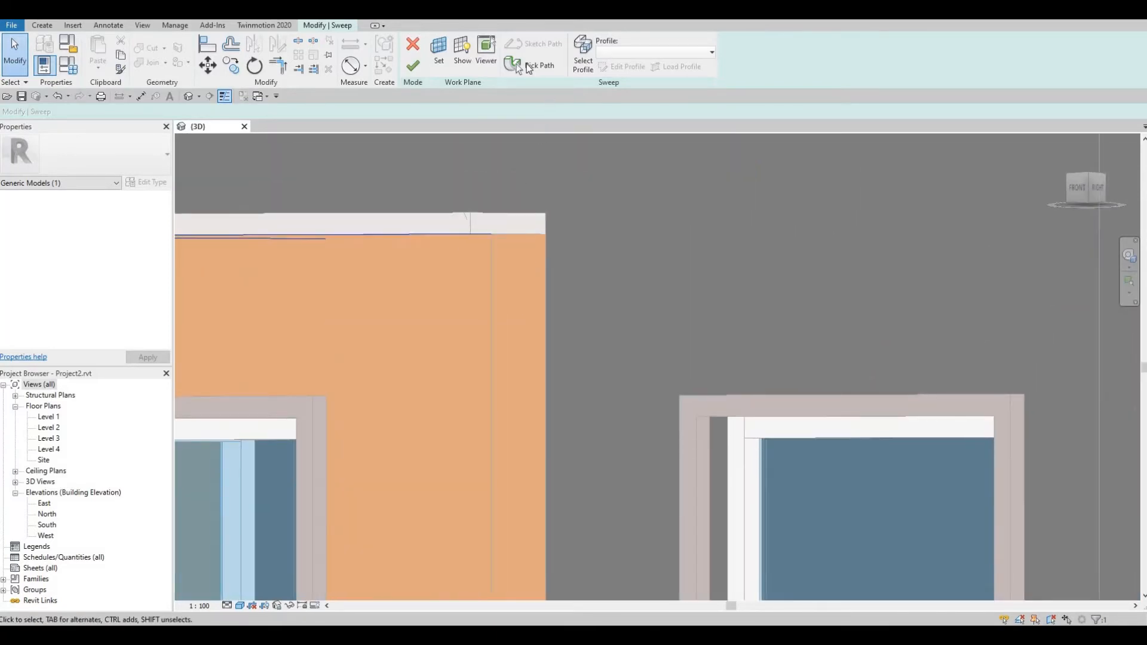
{"action": "mouse_move", "coordinate": [573, 344]}
{"action": "middle_mouse_down", "text": "shift"}
{"action": "mouse_move", "coordinate": [659, 406]}
{"action": "mouse_move", "coordinate": [924, 374]}
{"action": "middle_mouse_up", "text": "shift"}
{"action": "left_click", "coordinate": [927, 372]}
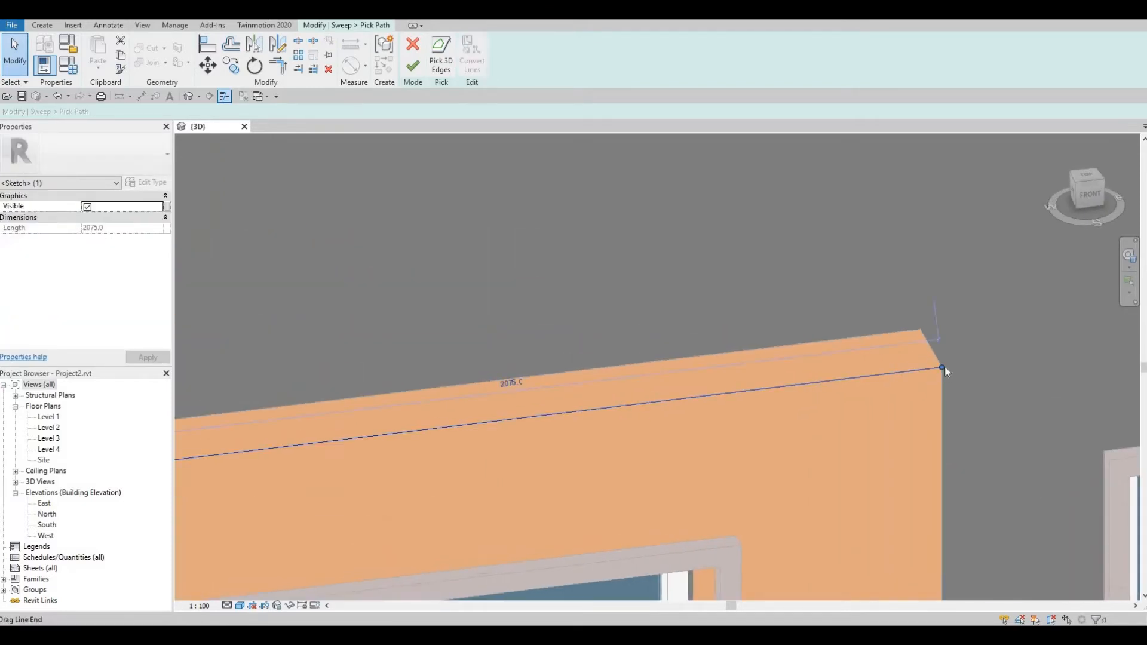
{"action": "mouse_move", "coordinate": [943, 367]}
{"action": "left_mouse_down"}
{"action": "mouse_move", "coordinate": [1067, 352]}
{"action": "mouse_move", "coordinate": [1003, 359]}
{"action": "left_mouse_up"}
{"action": "left_click", "coordinate": [852, 314]}
{"action": "middle_click_drag", "start_coordinate": [526, 305], "coordinate": [597, 345], "text": "shift"}
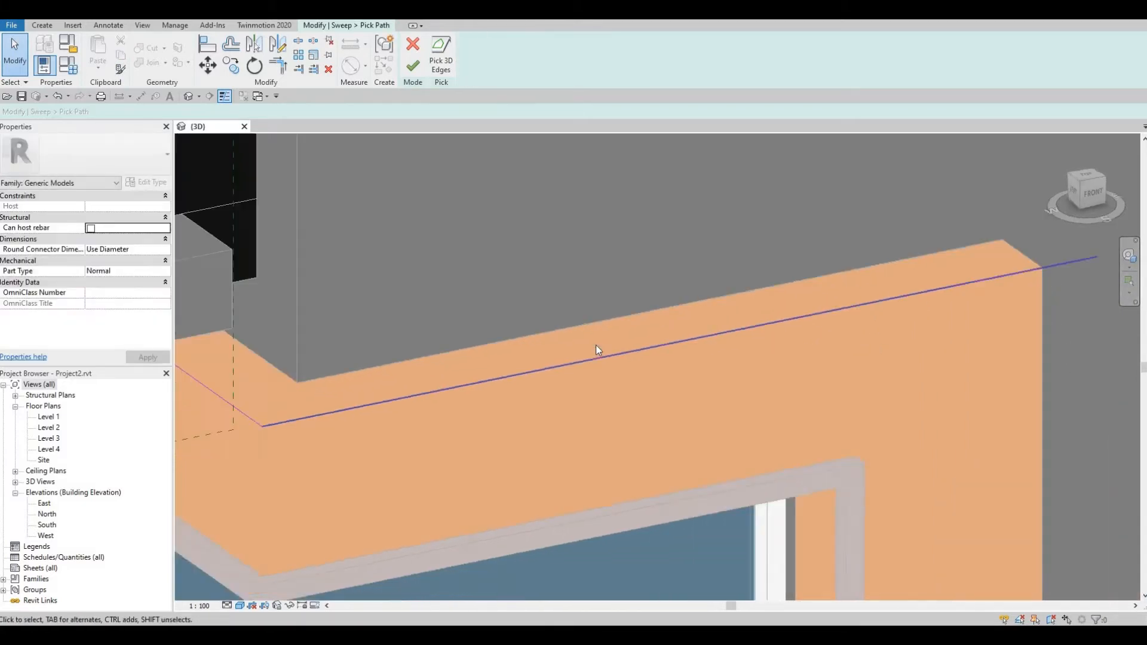
Extend the path's side line past the orange wall's rear edge, to about 2140 mm long
{"action": "scroll", "coordinate": [619, 311], "scroll_direction": "down", "scroll_amount": 2}
{"action": "mouse_move", "coordinate": [586, 245]}
{"action": "middle_mouse_down", "text": "shift"}
{"action": "mouse_move", "coordinate": [737, 426]}
{"action": "mouse_move", "coordinate": [489, 323]}
{"action": "middle_mouse_up", "text": "shift"}
{"action": "left_click", "coordinate": [487, 317]}
{"action": "left_click_drag", "start_coordinate": [487, 317], "coordinate": [433, 322]}
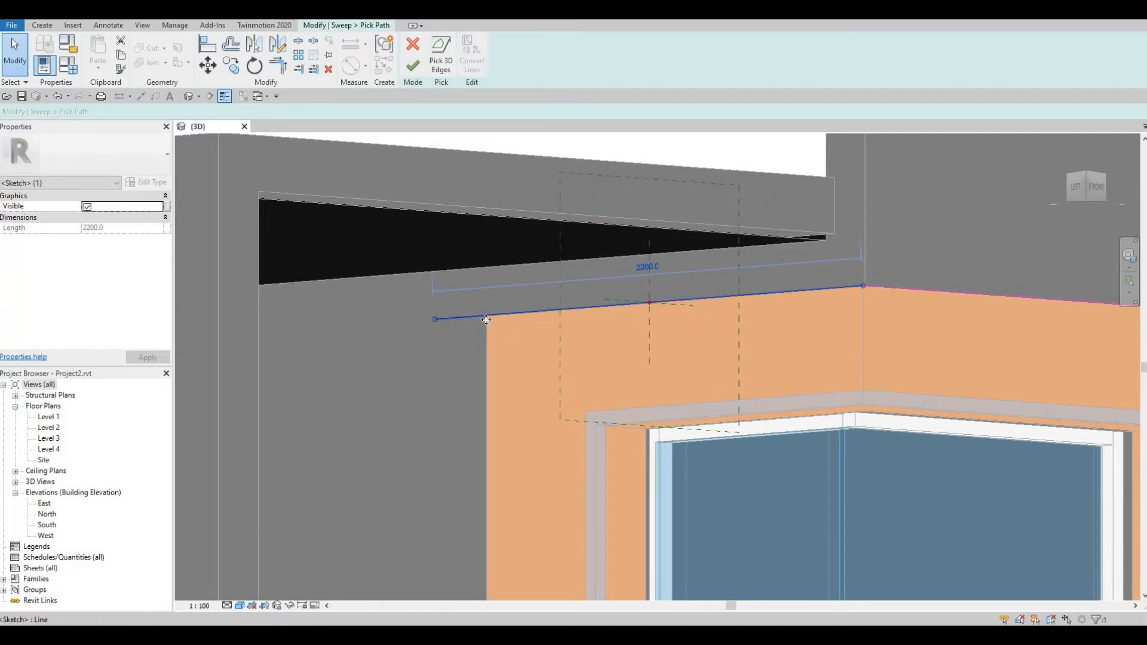
{"action": "scroll", "coordinate": [465, 321], "scroll_direction": "down", "scroll_amount": 4}
{"action": "scroll", "coordinate": [463, 323], "scroll_direction": "up", "scroll_amount": 4}
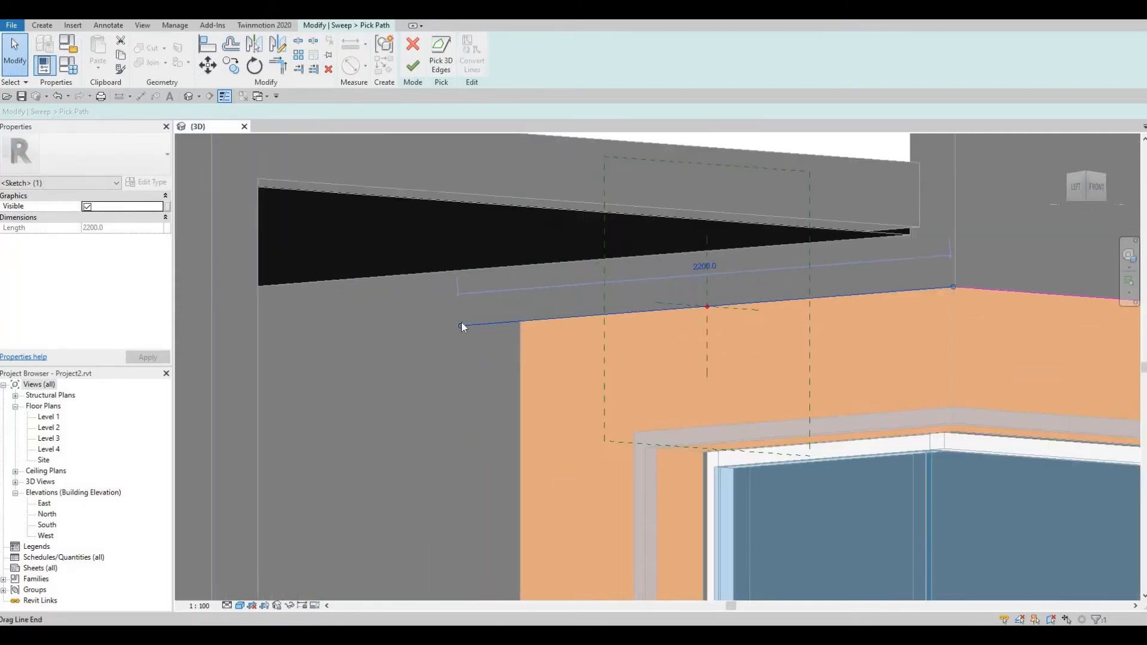
{"action": "left_click_drag", "start_coordinate": [460, 324], "coordinate": [474, 325]}
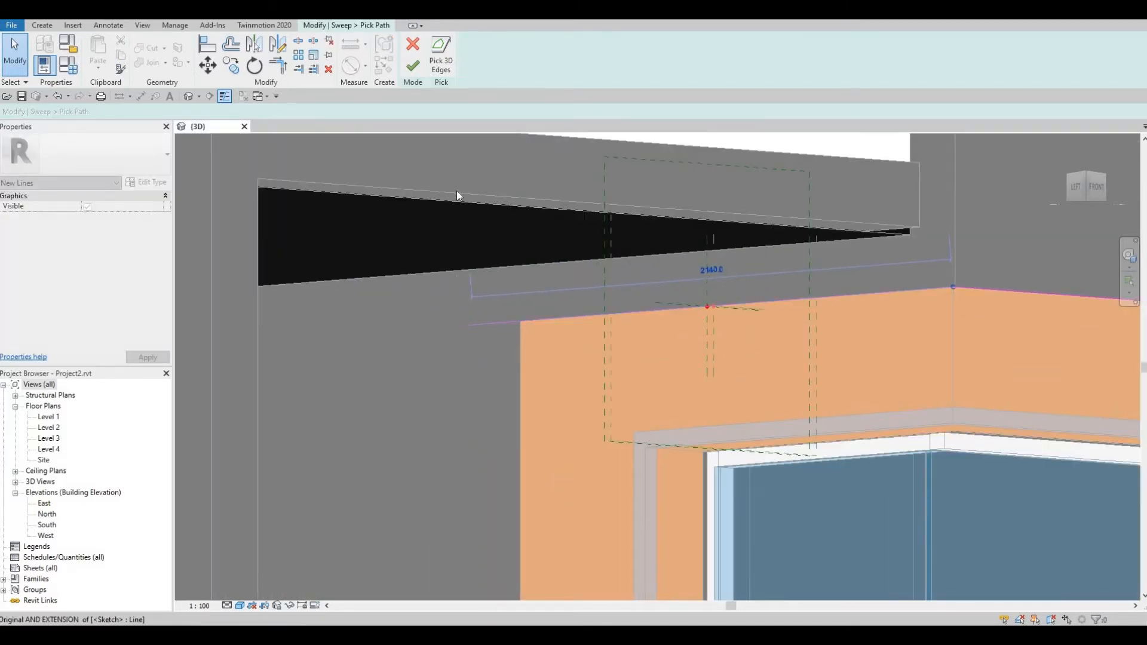
Finish the path, the sweep and the in-place model of the coping
{"action": "left_click", "coordinate": [413, 66]}
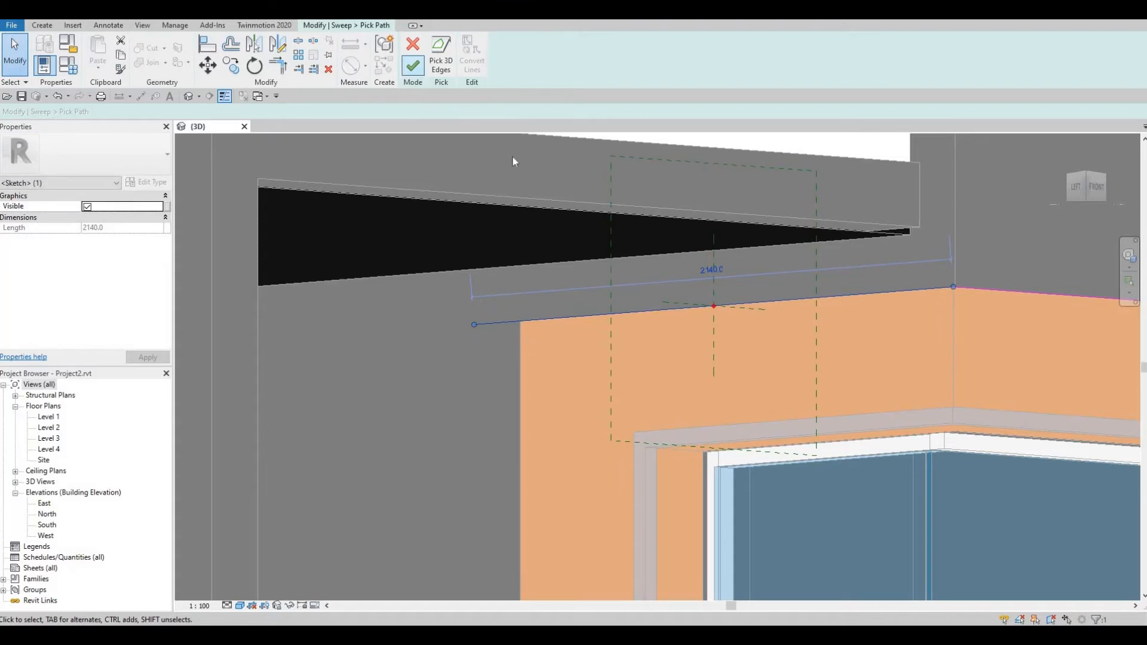
{"action": "left_click", "coordinate": [416, 67]}
{"action": "scroll", "coordinate": [508, 287], "scroll_direction": "down", "scroll_amount": 5}
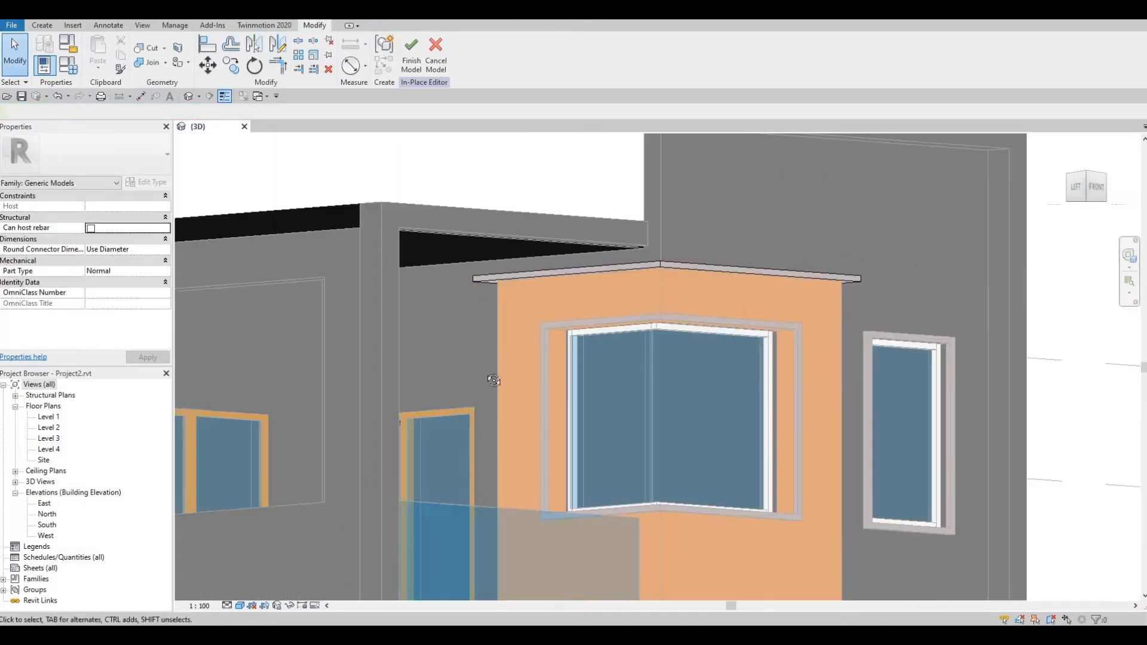
{"action": "middle_click_drag", "start_coordinate": [493, 381], "coordinate": [412, 150], "text": "shift"}
{"action": "left_click", "coordinate": [411, 60]}
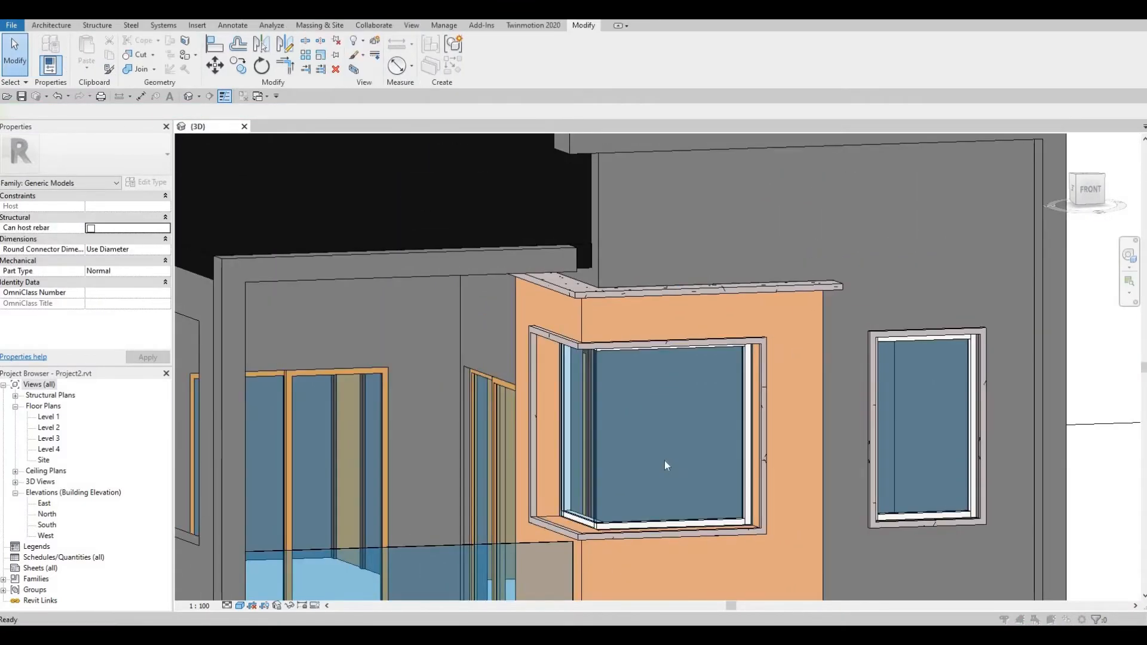
{"action": "left_click", "coordinate": [647, 317]}
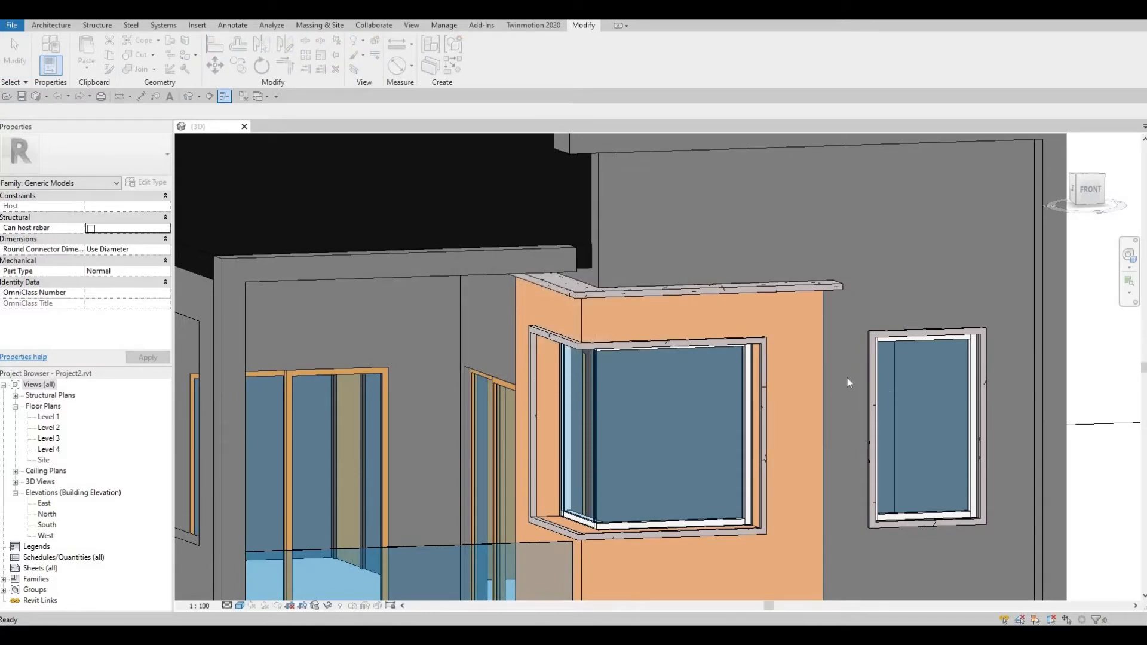
Review the coping and window frames on the orange wall, and examine the floor slab's edge in front of the gate
{"action": "middle_click_drag", "start_coordinate": [835, 388], "coordinate": [824, 320], "text": "shift"}
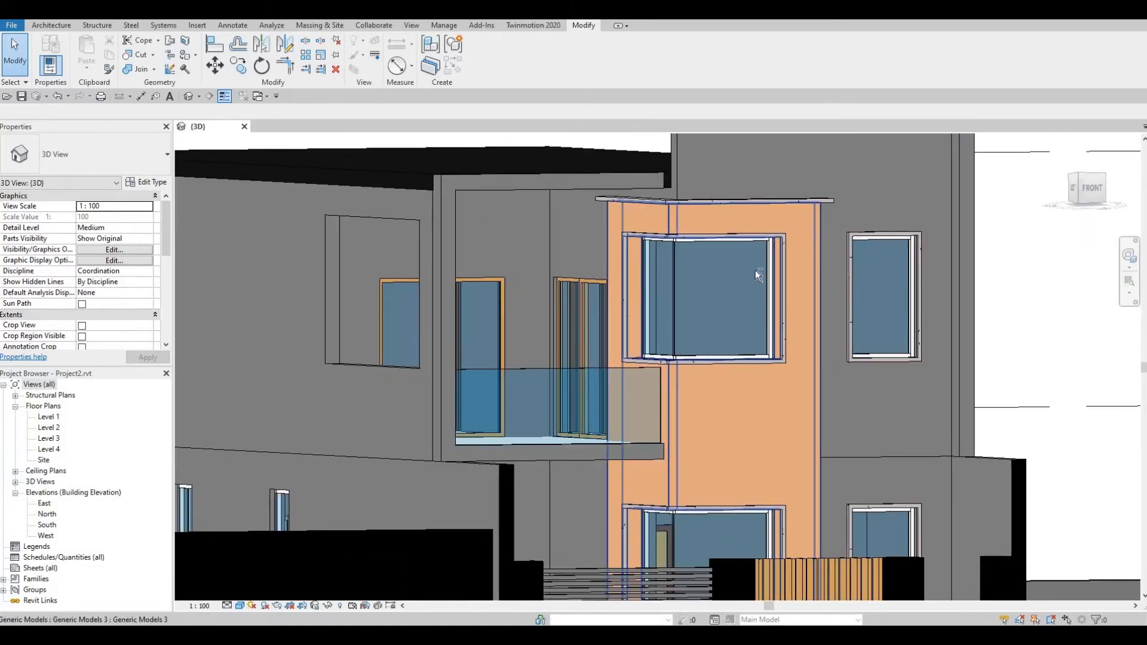
{"action": "middle_click_drag", "start_coordinate": [693, 337], "coordinate": [684, 362], "text": "shift"}
{"action": "middle_click_drag", "start_coordinate": [707, 313], "coordinate": [719, 279]}
{"action": "scroll", "coordinate": [719, 279], "scroll_direction": "down", "scroll_amount": 2}
{"action": "middle_click_drag", "start_coordinate": [704, 502], "coordinate": [686, 465]}
{"action": "scroll", "coordinate": [686, 465], "scroll_direction": "up", "scroll_amount": 2}
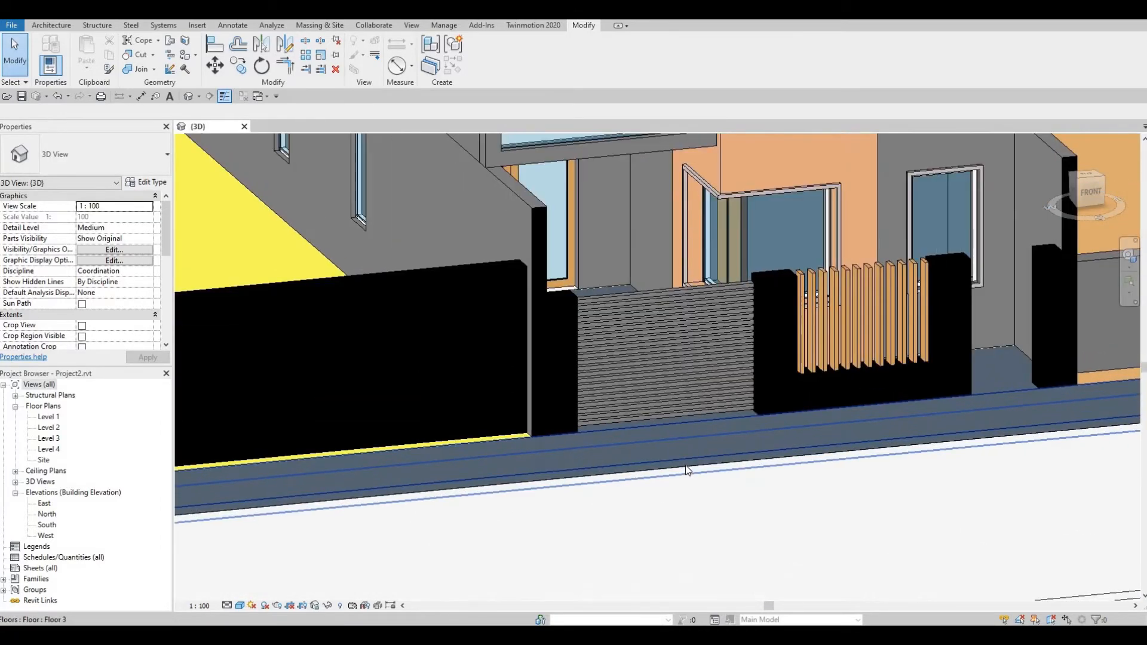
{"action": "scroll", "coordinate": [682, 468], "scroll_direction": "up", "scroll_amount": 2}
{"action": "scroll", "coordinate": [560, 463], "scroll_direction": "up", "scroll_amount": 2}
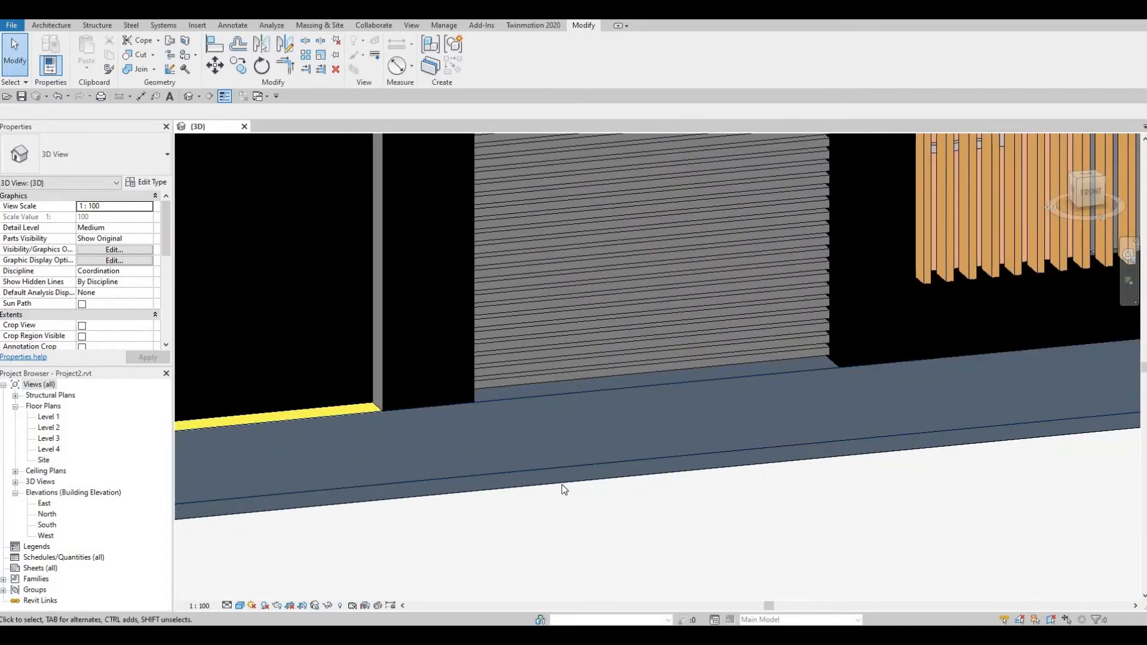
{"action": "middle_click_drag", "start_coordinate": [564, 486], "coordinate": [638, 466], "text": "shift"}
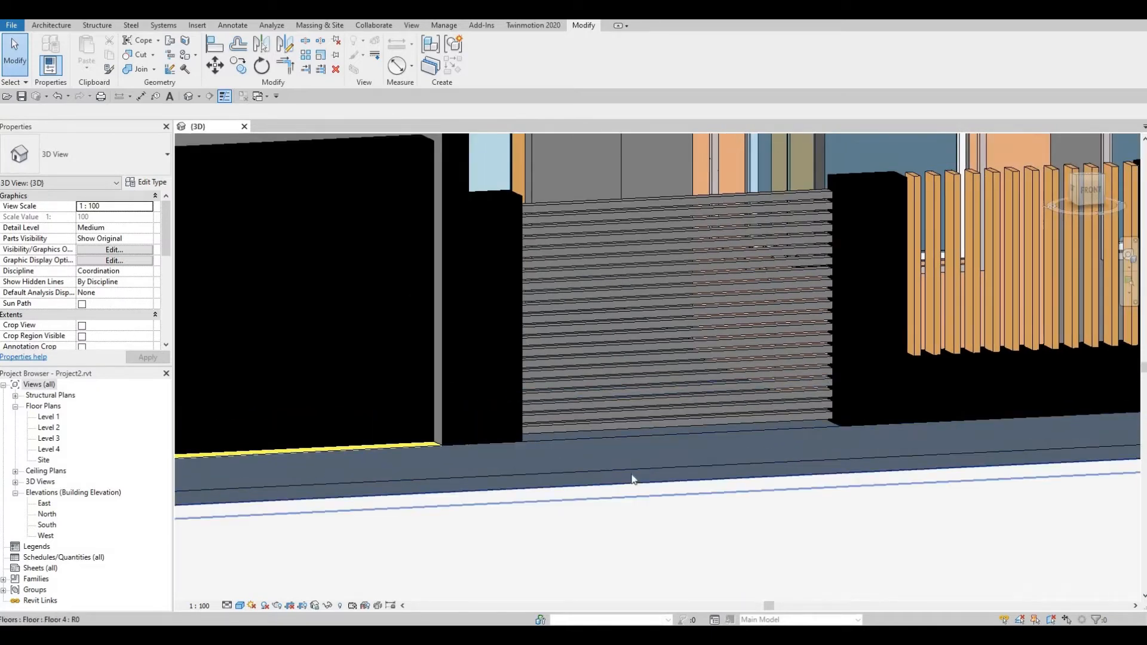
Select the floor slab in front of the gate and start a split line on its inner edge at the left gate pillar
{"action": "left_click", "coordinate": [633, 479]}
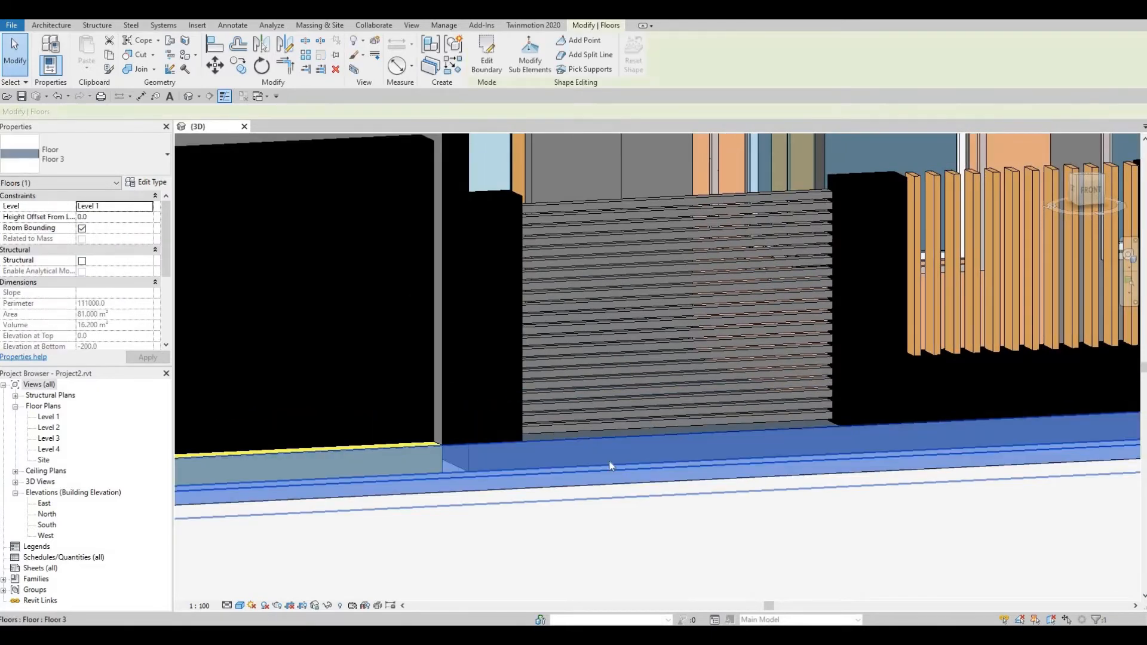
{"action": "middle_click_drag", "start_coordinate": [589, 546], "coordinate": [514, 342], "text": "shift"}
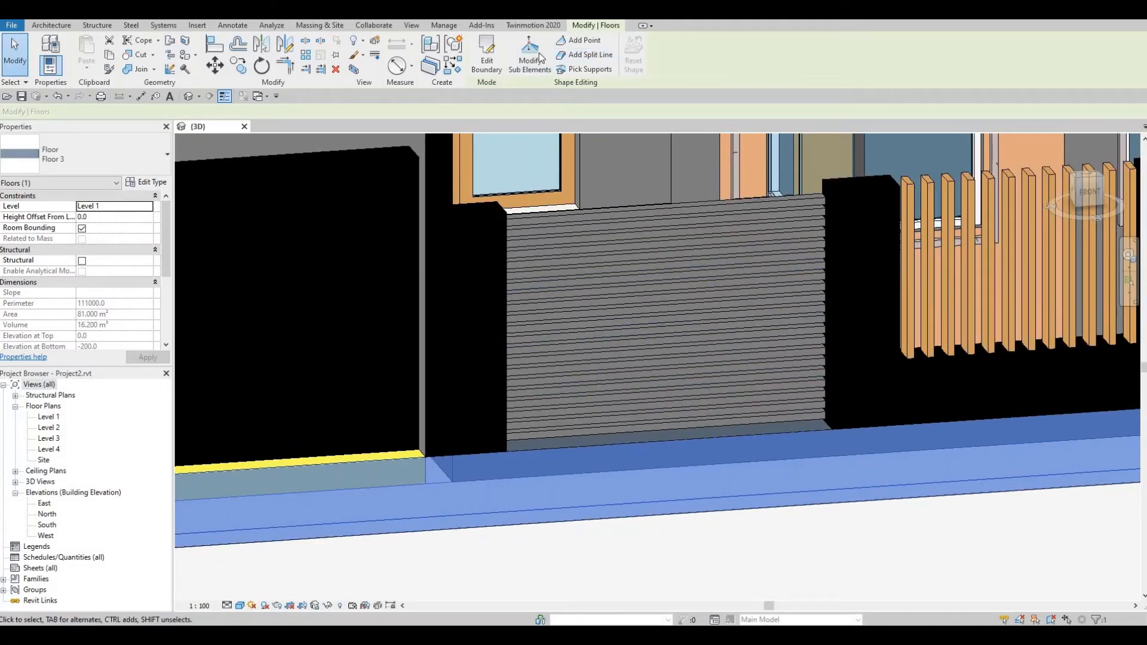
{"action": "left_click", "coordinate": [582, 55]}
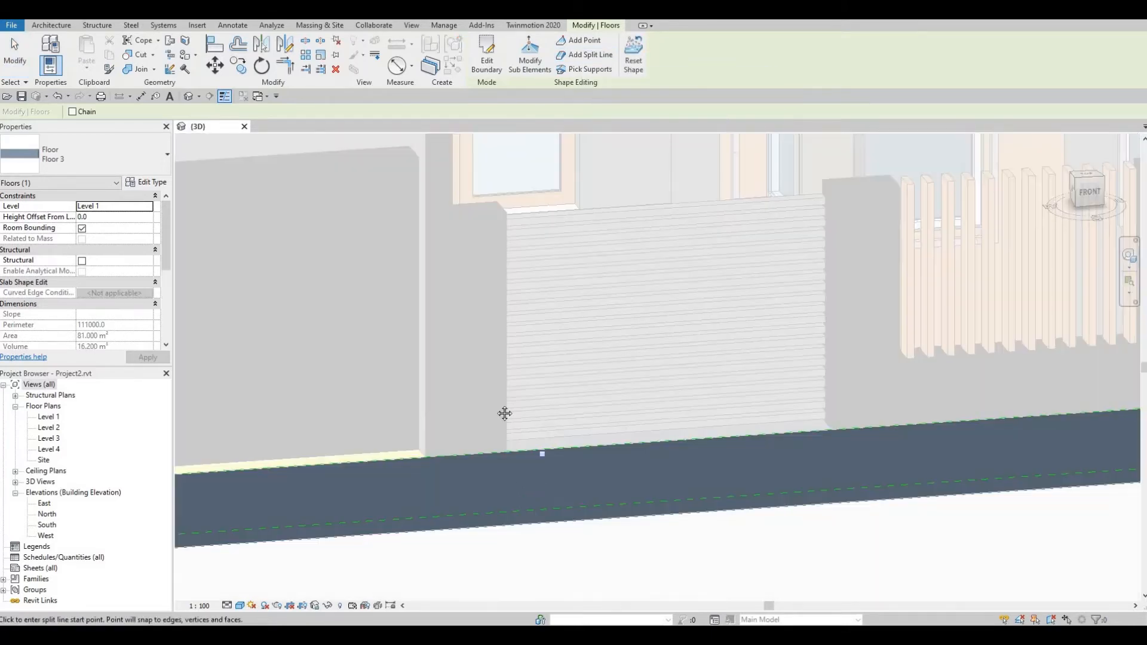
{"action": "middle_click_drag", "start_coordinate": [505, 413], "coordinate": [544, 357]}
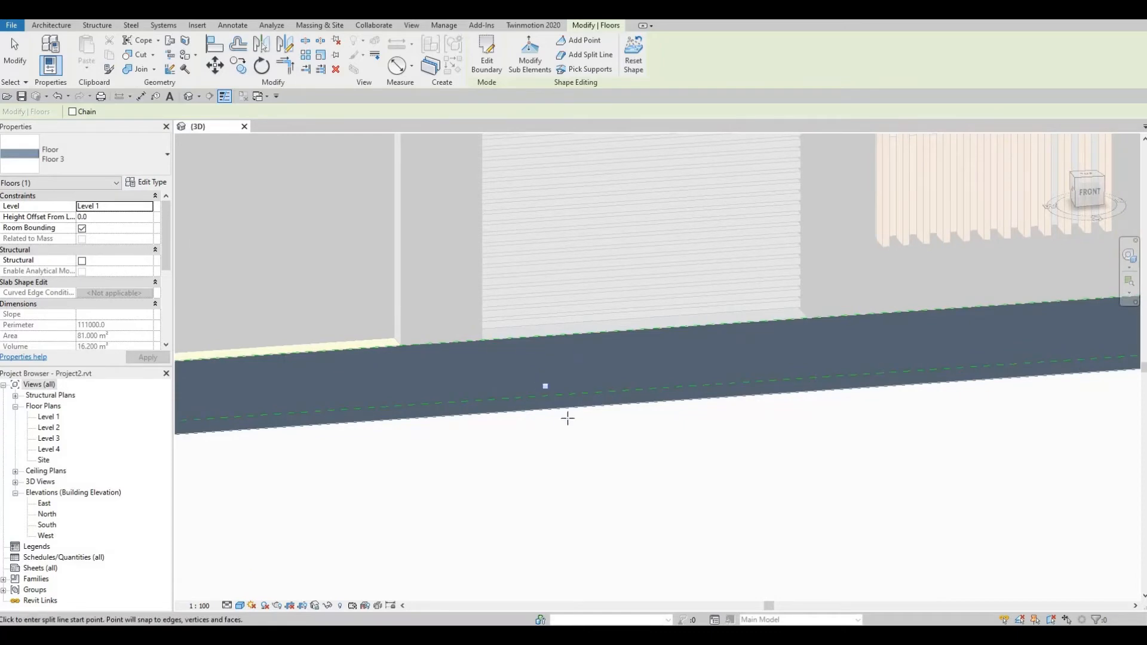
{"action": "middle_click_drag", "start_coordinate": [530, 435], "coordinate": [512, 353]}
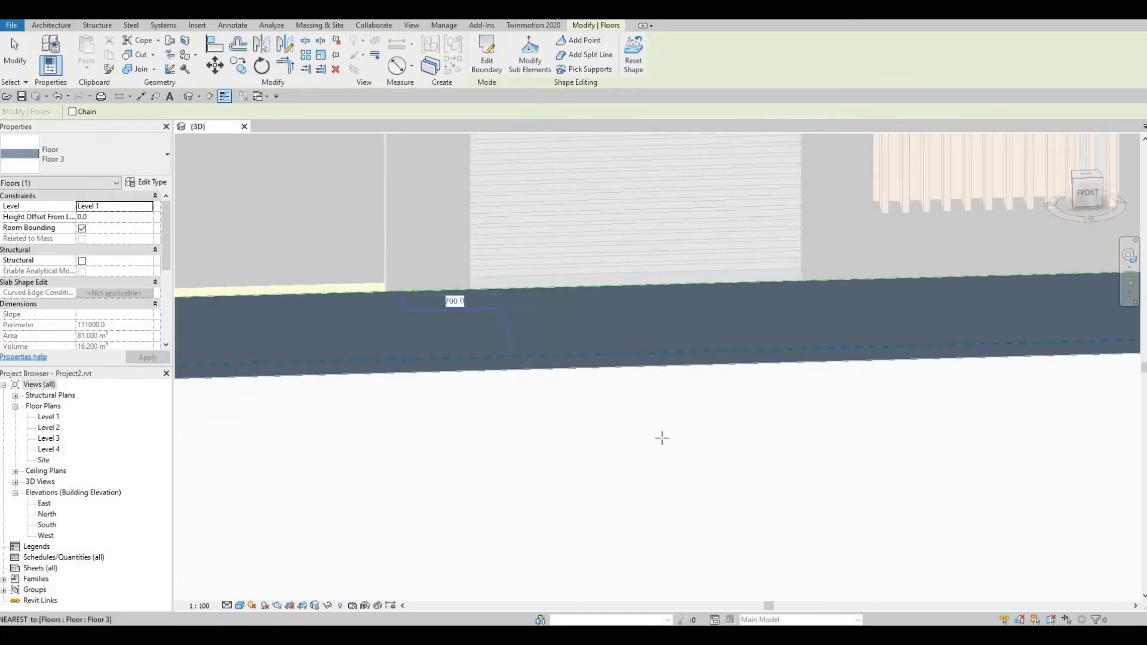
{"action": "middle_click_drag", "start_coordinate": [662, 438], "coordinate": [651, 496], "text": "shift"}
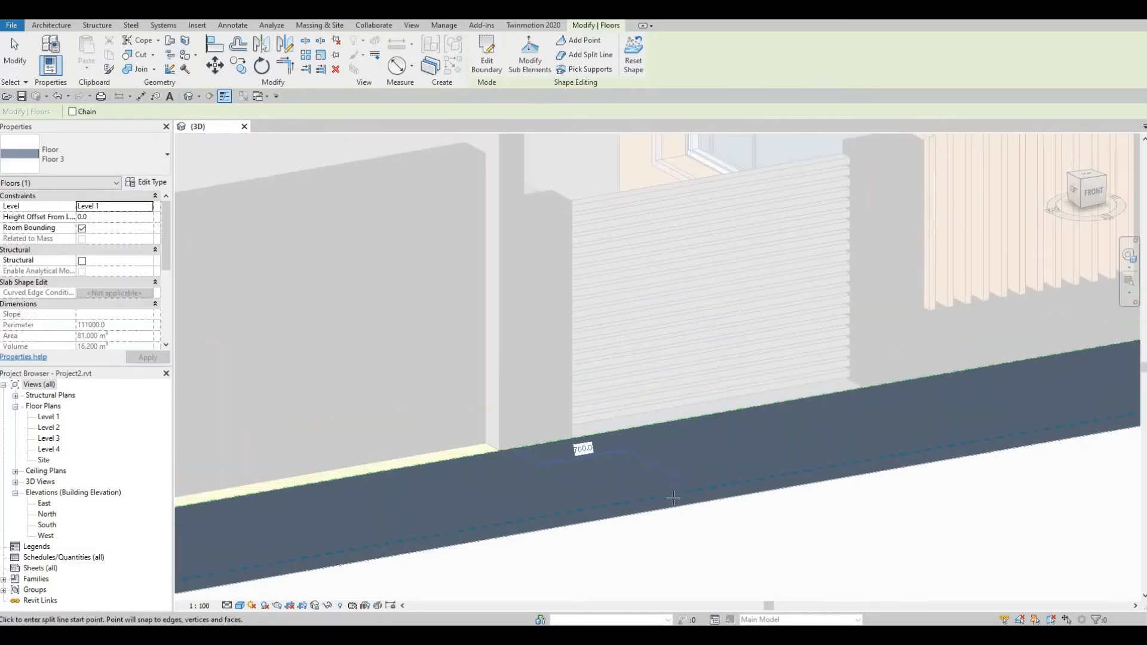
{"action": "left_click", "coordinate": [604, 472]}
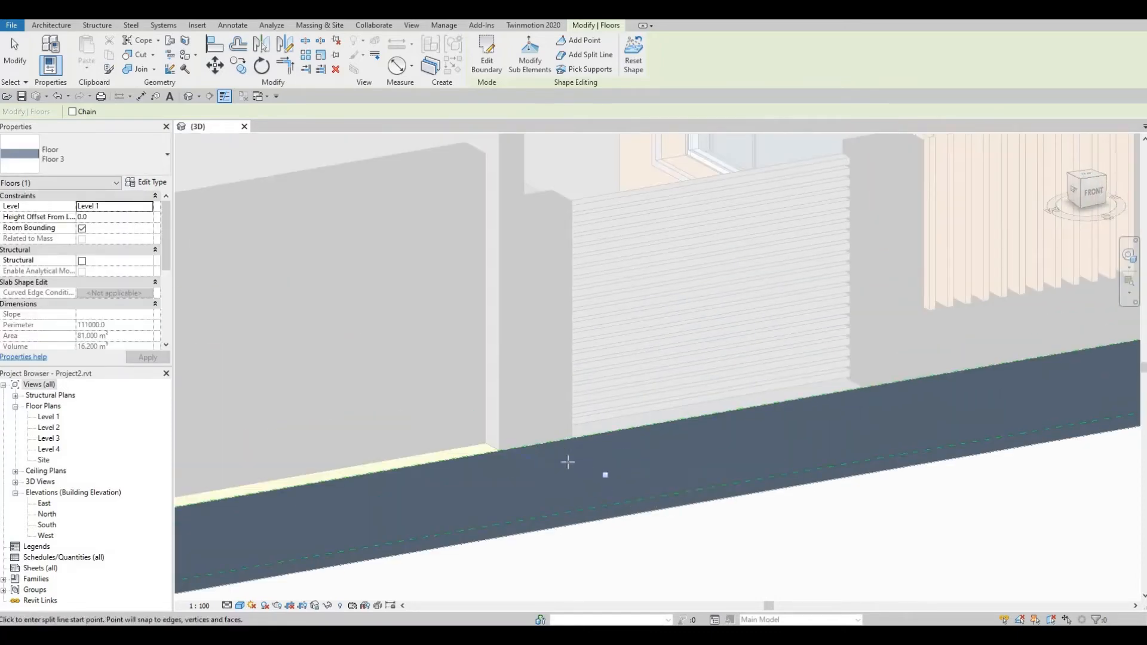
{"action": "left_click", "coordinate": [521, 448]}
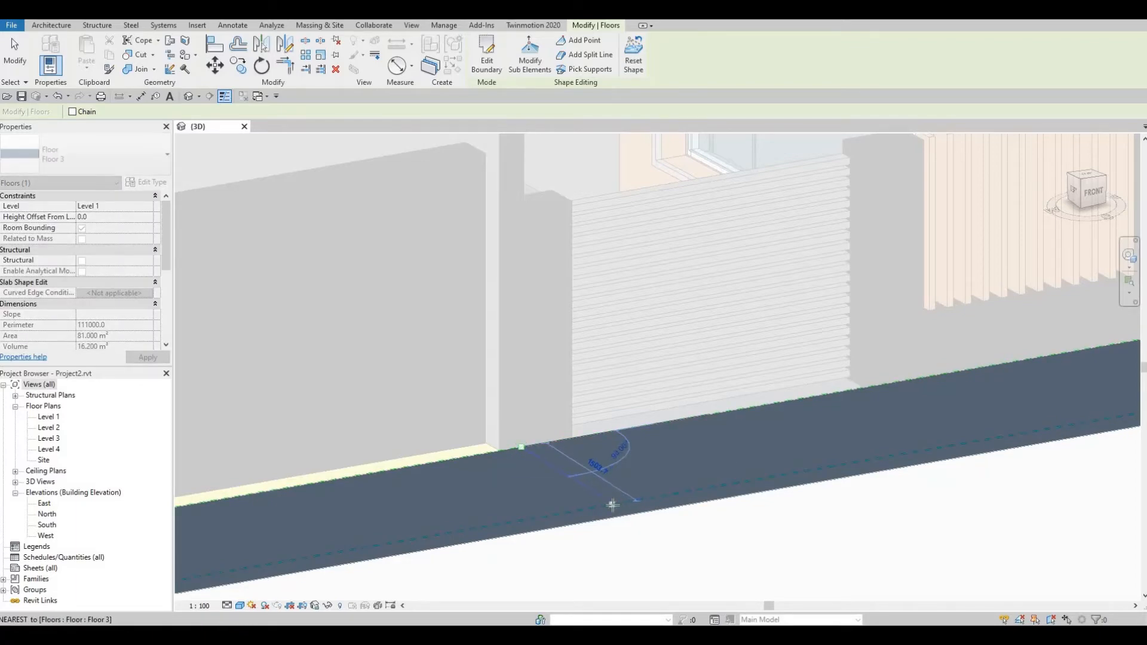
End the split line on the slab's outer edge, perpendicular to the inner edge
{"action": "scroll", "coordinate": [612, 505], "scroll_direction": "up", "scroll_amount": 2}
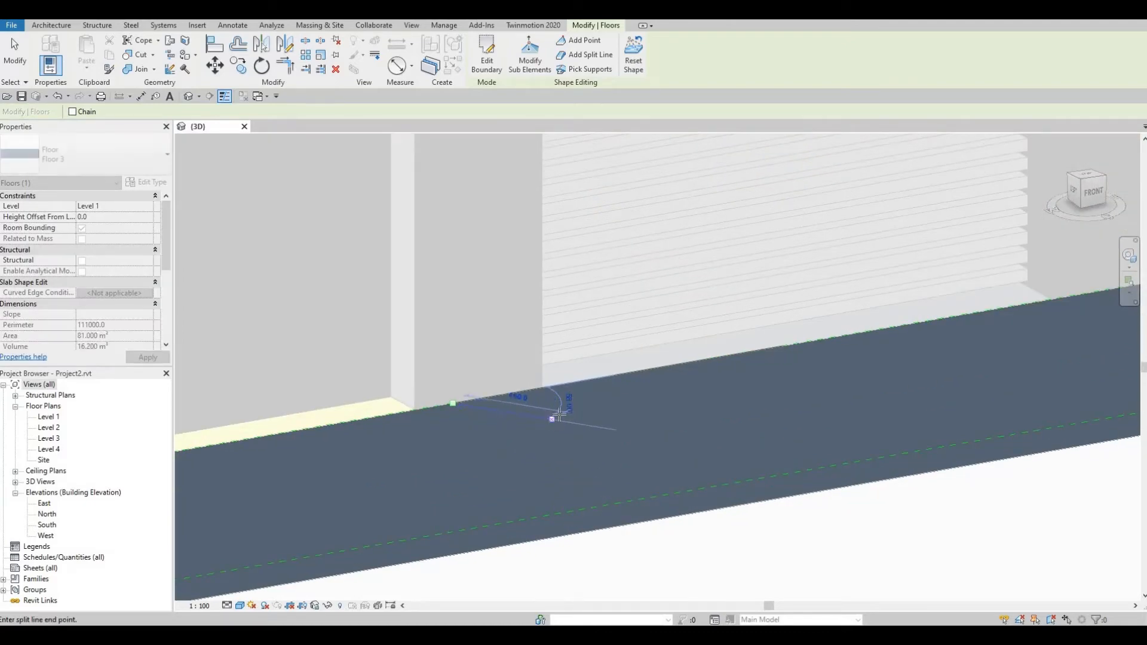
{"action": "left_click", "coordinate": [572, 511]}
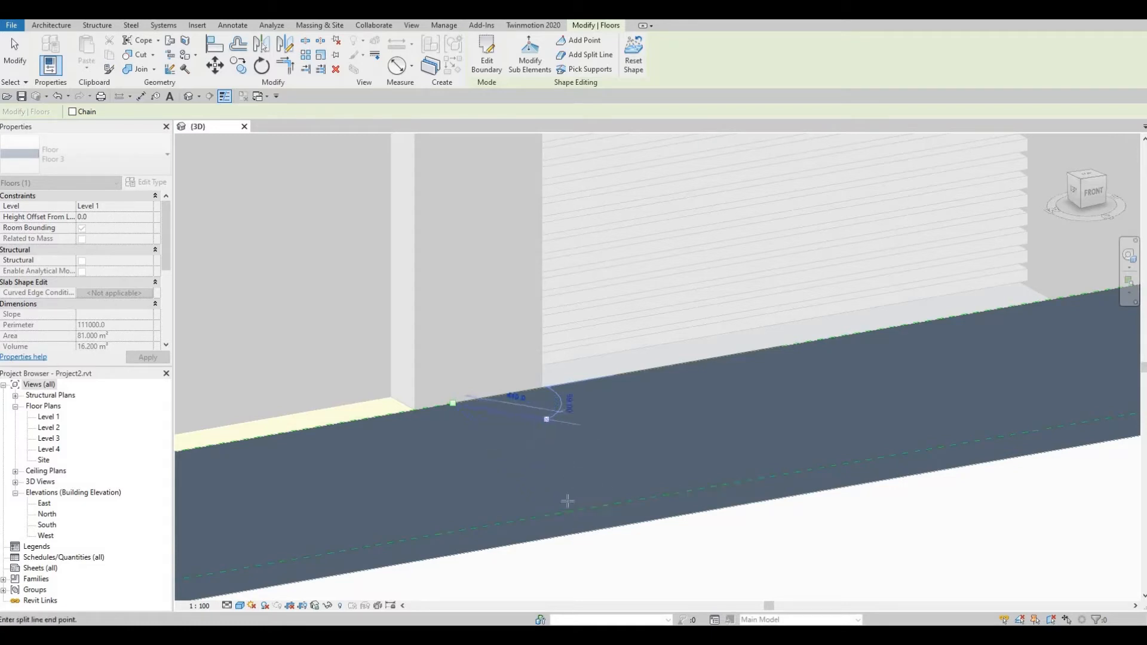
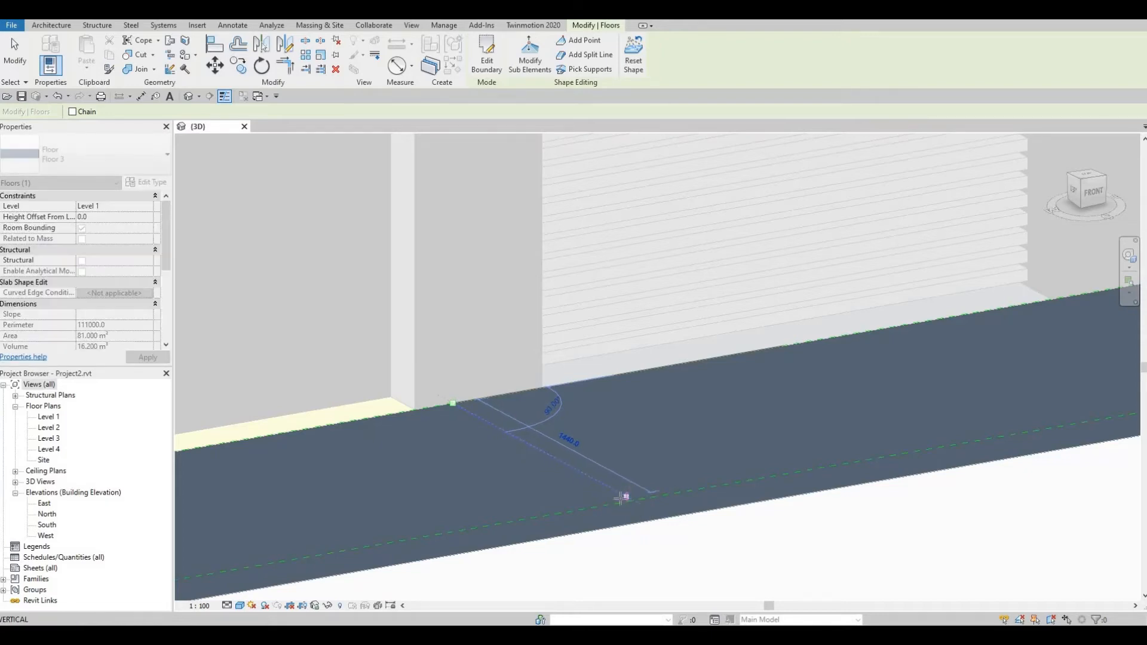
{"action": "middle_click_drag", "start_coordinate": [629, 508], "coordinate": [514, 501], "text": "shift"}
{"action": "middle_click_drag", "start_coordinate": [514, 500], "coordinate": [467, 371]}
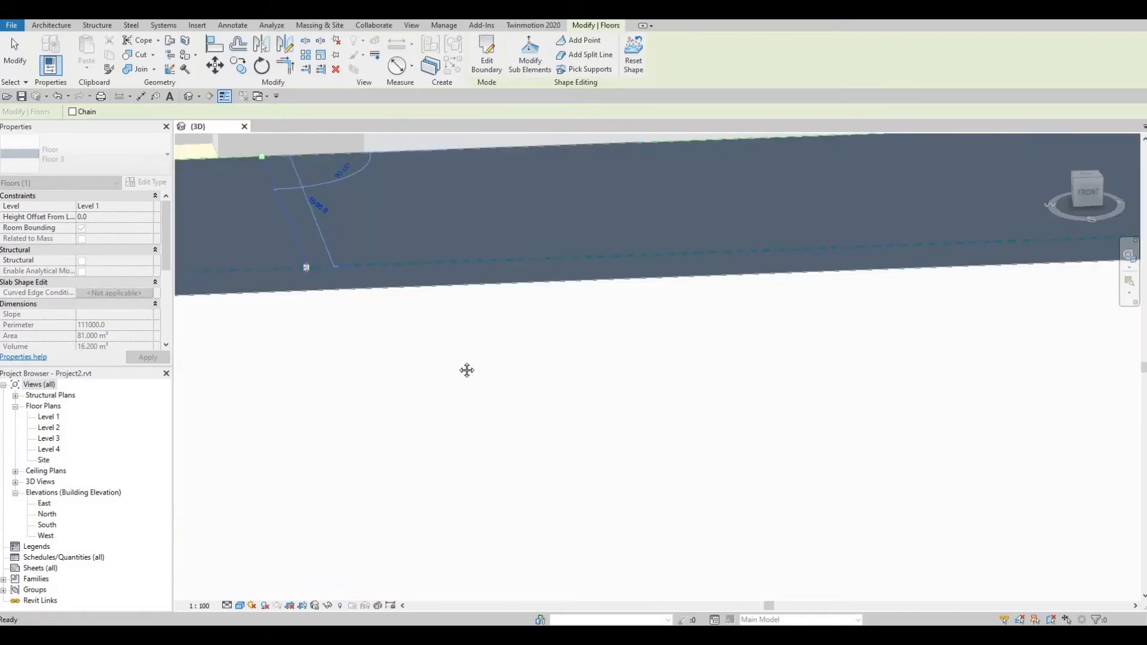
{"action": "middle_click_drag", "start_coordinate": [381, 397], "coordinate": [416, 487]}
{"action": "scroll", "coordinate": [371, 369], "scroll_direction": "up", "scroll_amount": 1}
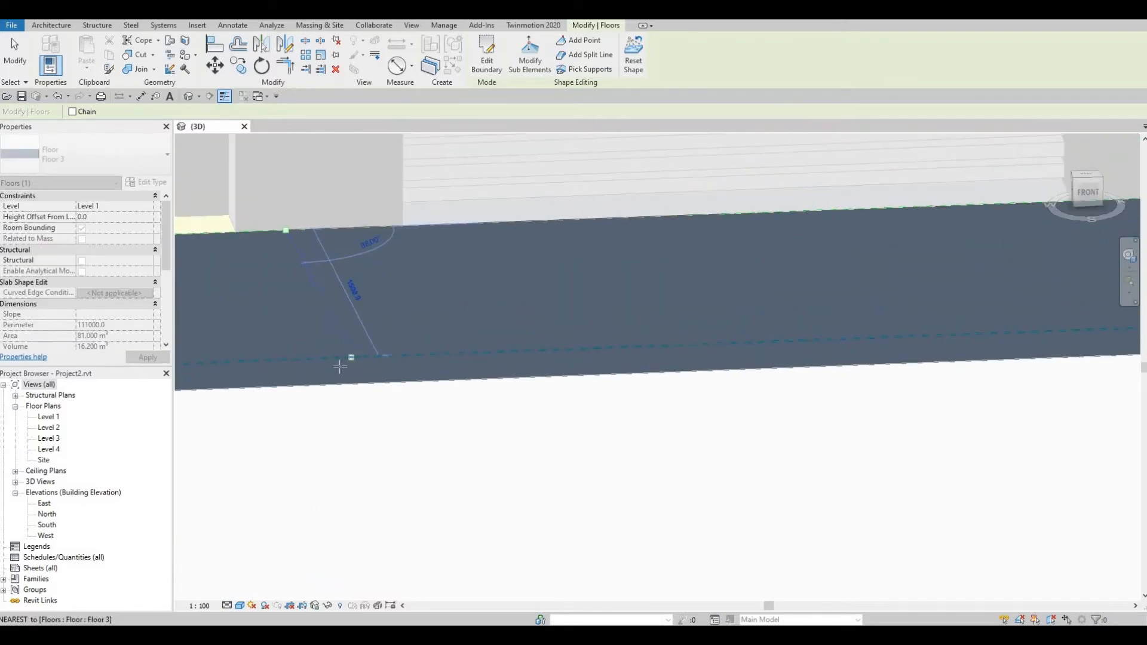
{"action": "left_click", "coordinate": [337, 358]}
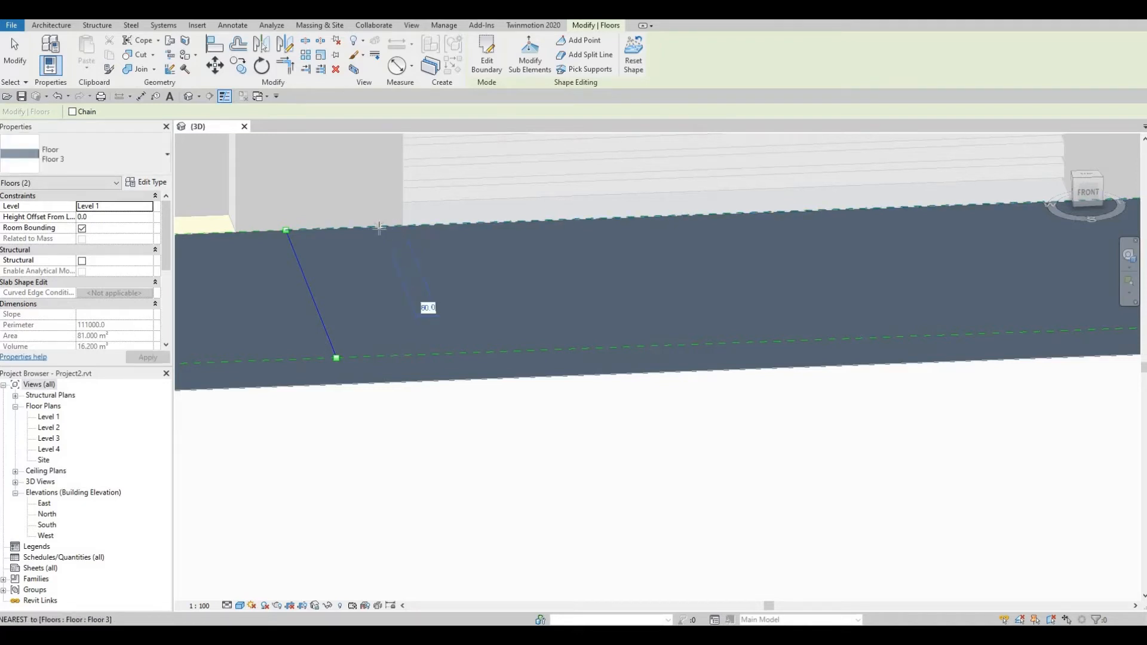
Add a second split line straight across the slab, parallel to the first and just before the gate's left end
{"action": "left_click", "coordinate": [381, 227]}
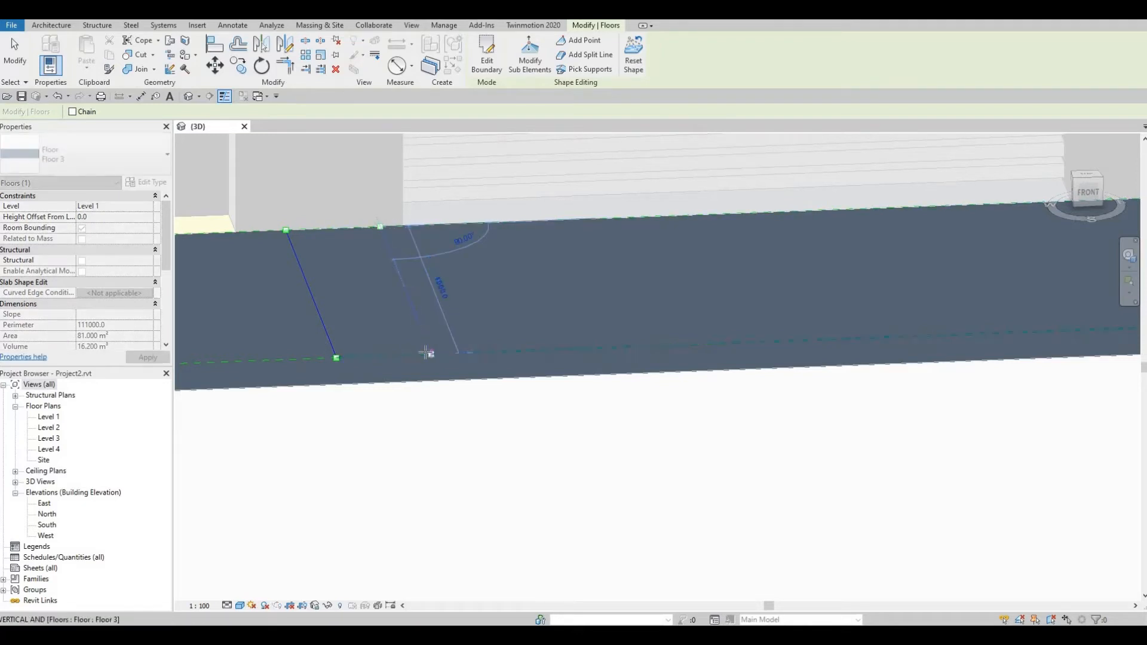
{"action": "left_click", "coordinate": [426, 353]}
{"action": "key", "text": "Escape"}
{"action": "scroll", "coordinate": [478, 359], "scroll_direction": "down", "scroll_amount": 2}
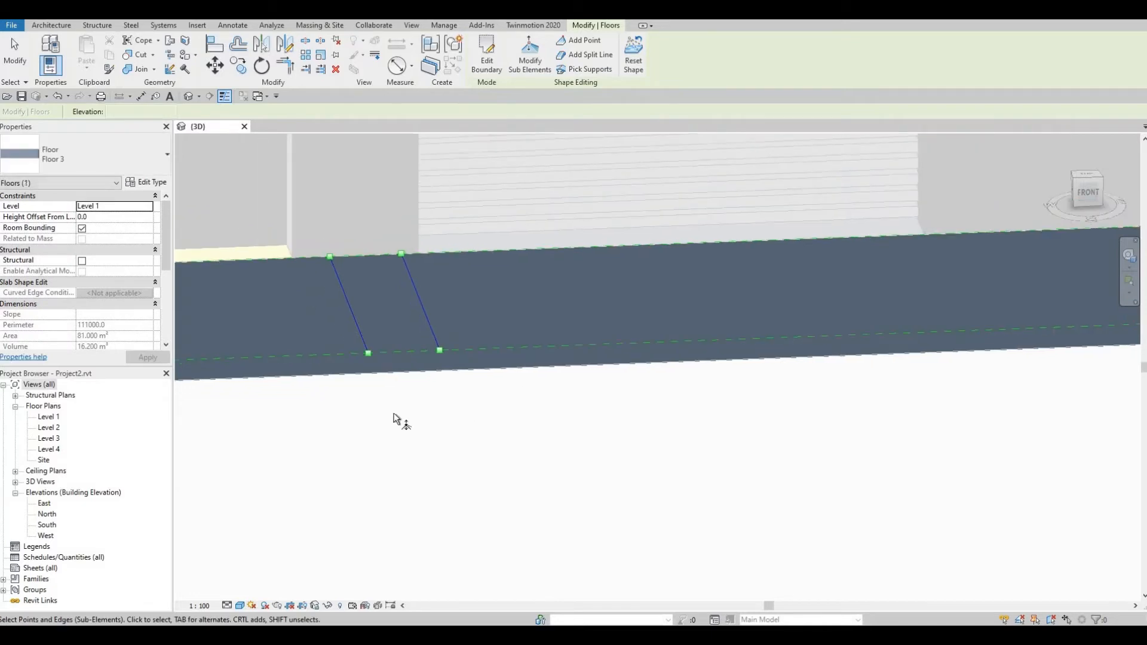
Add a split line across the slab about 100 mm past the gate's right end, and finish the shape editing
{"action": "middle_click_drag", "start_coordinate": [946, 231], "coordinate": [784, 256]}
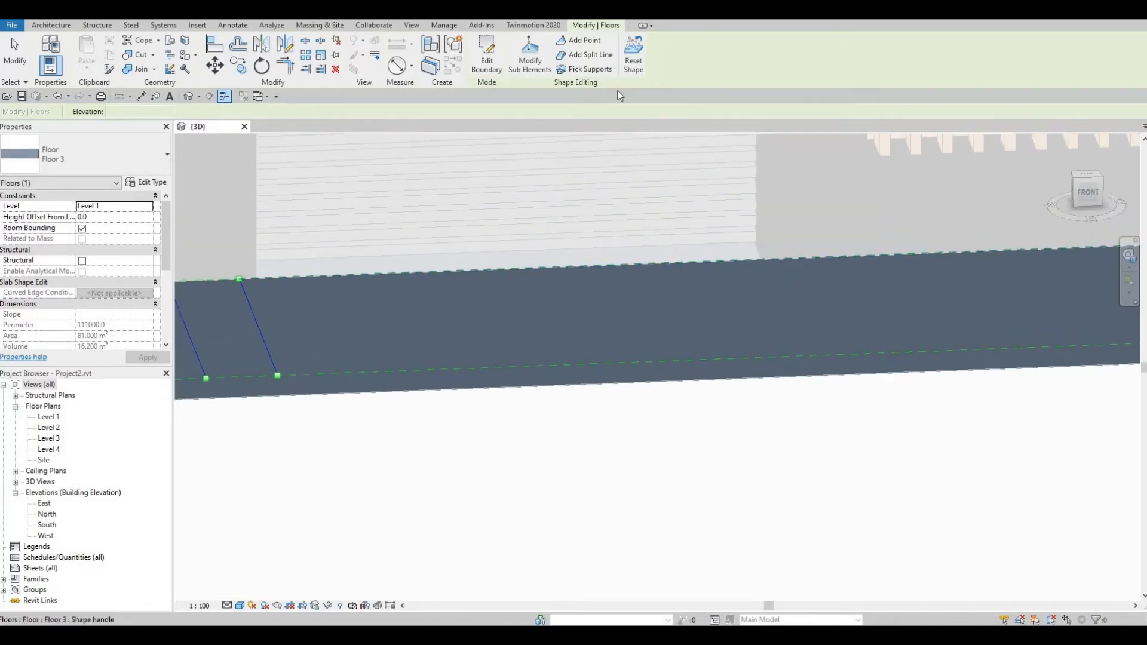
{"action": "left_click", "coordinate": [586, 54]}
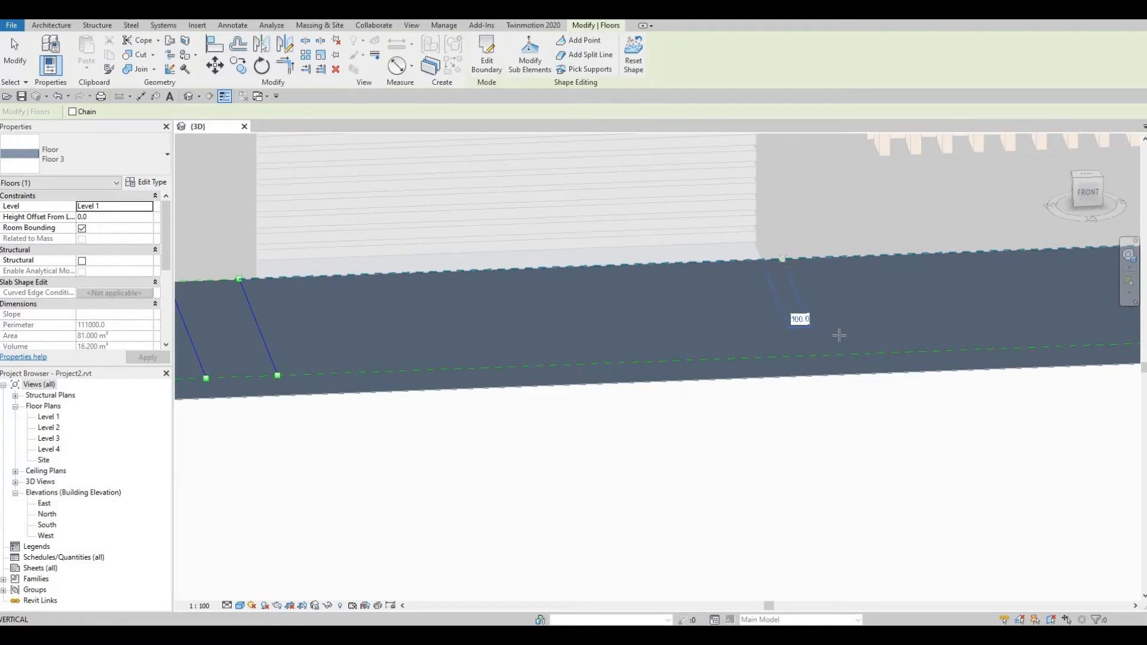
{"action": "left_click", "coordinate": [782, 259]}
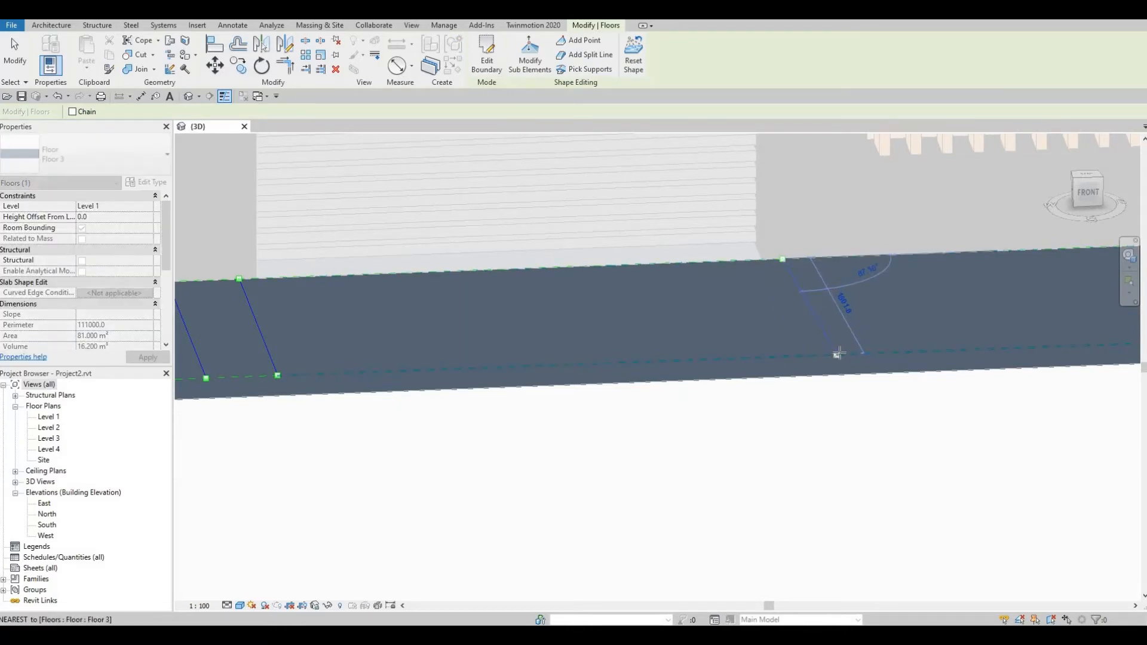
{"action": "left_click", "coordinate": [821, 355]}
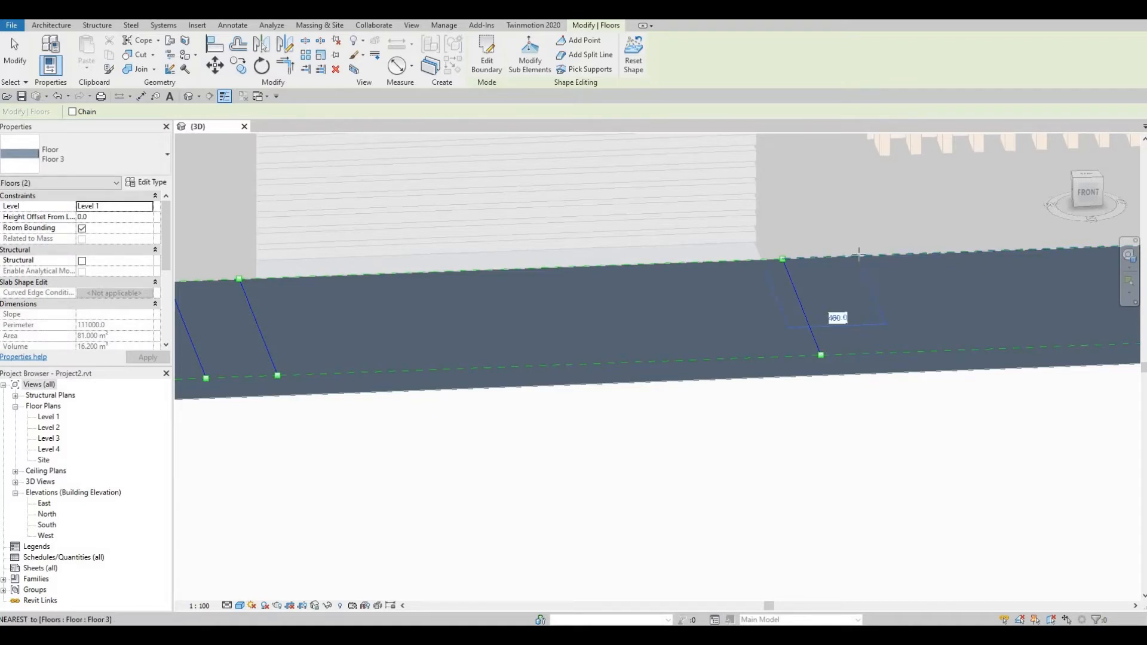
{"action": "key", "text": "Escape"}
{"action": "key", "text": "Escape"}
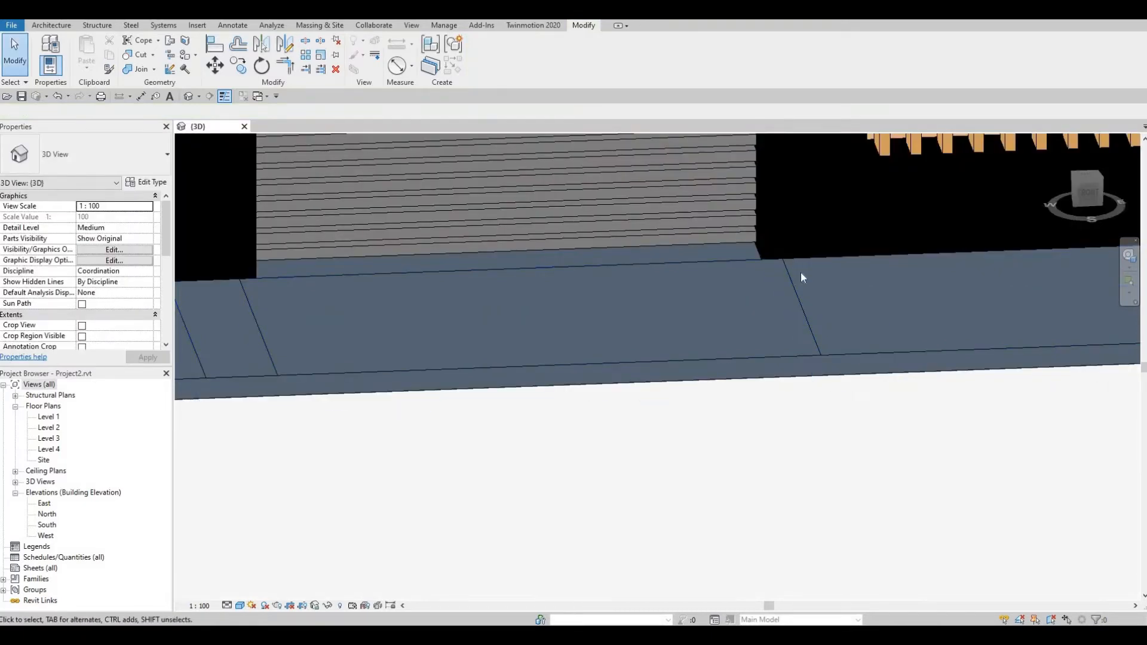
Reselect the front slab and start another split line beyond the gate's right end
{"action": "left_click", "coordinate": [701, 265]}
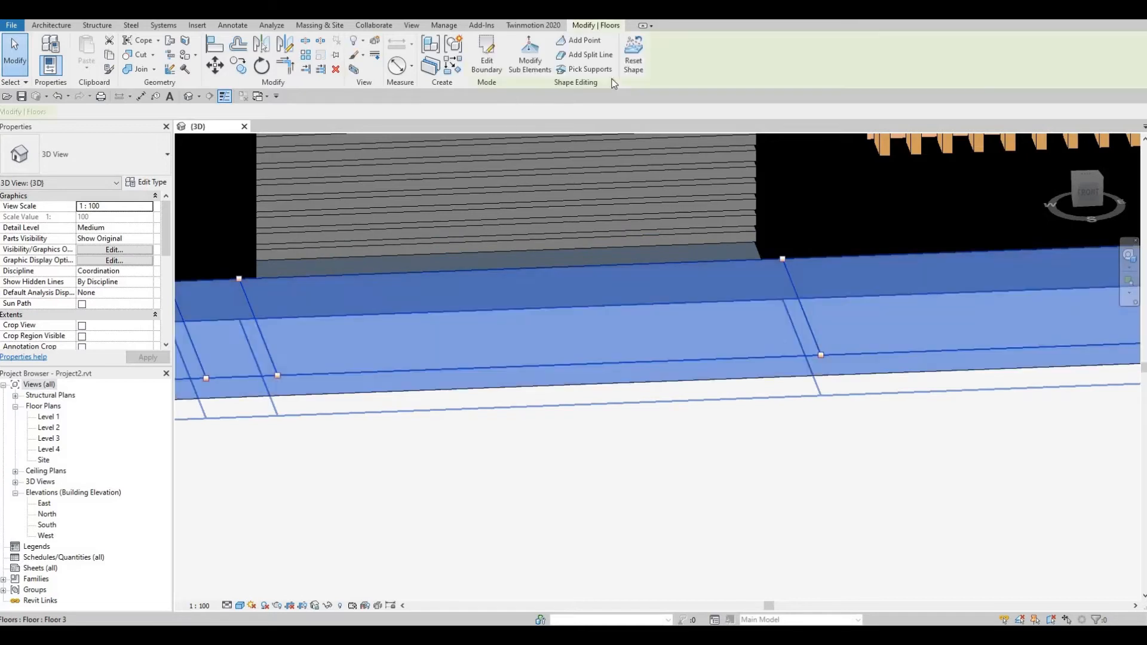
{"action": "left_click", "coordinate": [586, 54]}
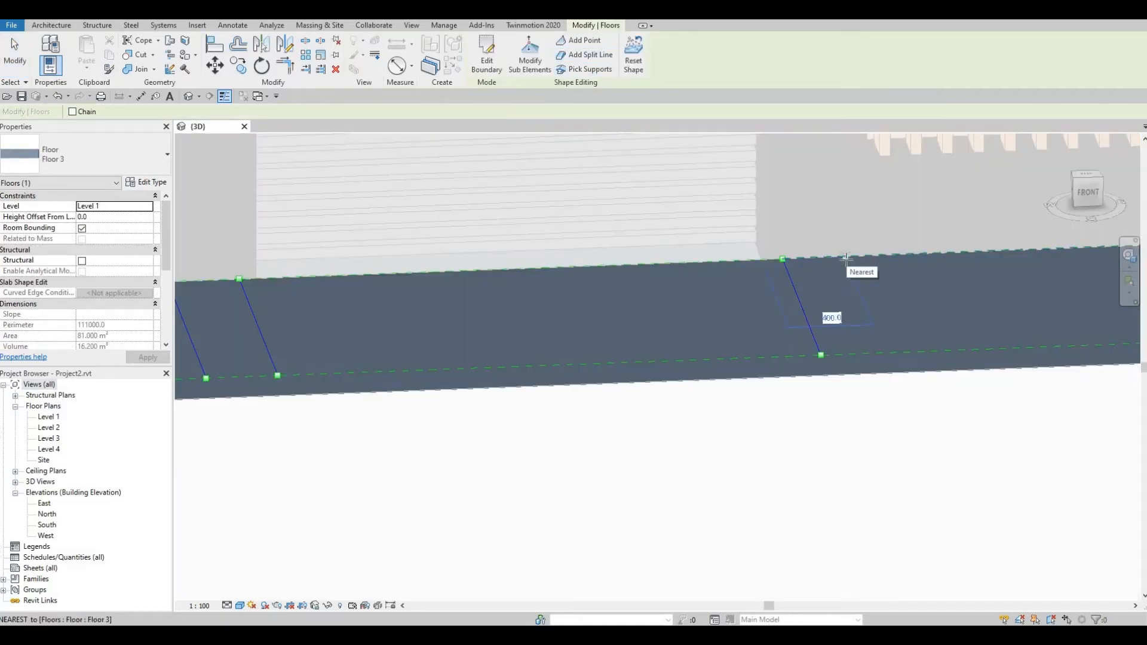
Draw a split line across the sidewalk floor, about 400 mm outward from the split line beside the louvered gate's right end
{"action": "left_click", "coordinate": [879, 335]}
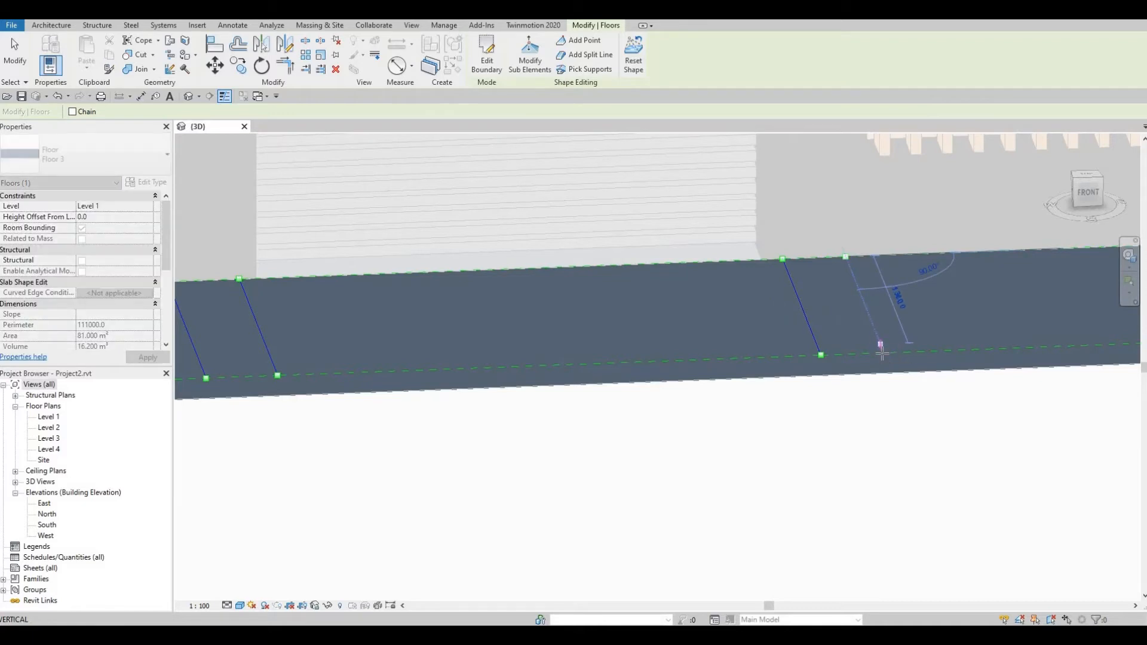
{"action": "left_click", "coordinate": [884, 354]}
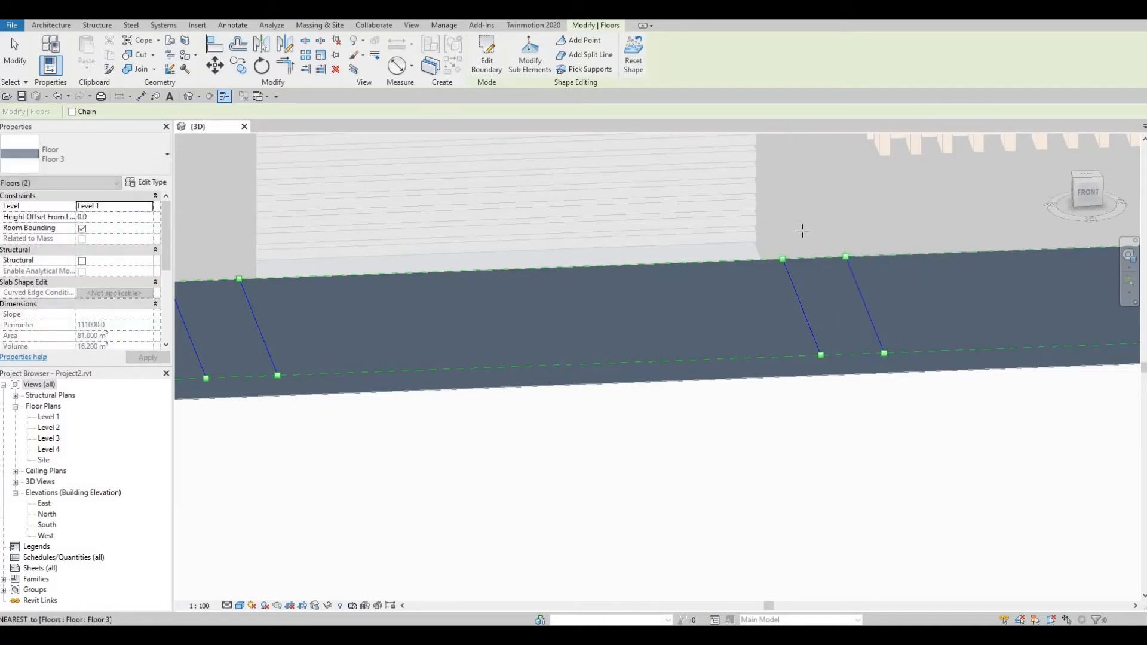
Set the elevation of the street-side shape point on the split line near the gate's left end to -100
{"action": "left_click", "coordinate": [530, 58]}
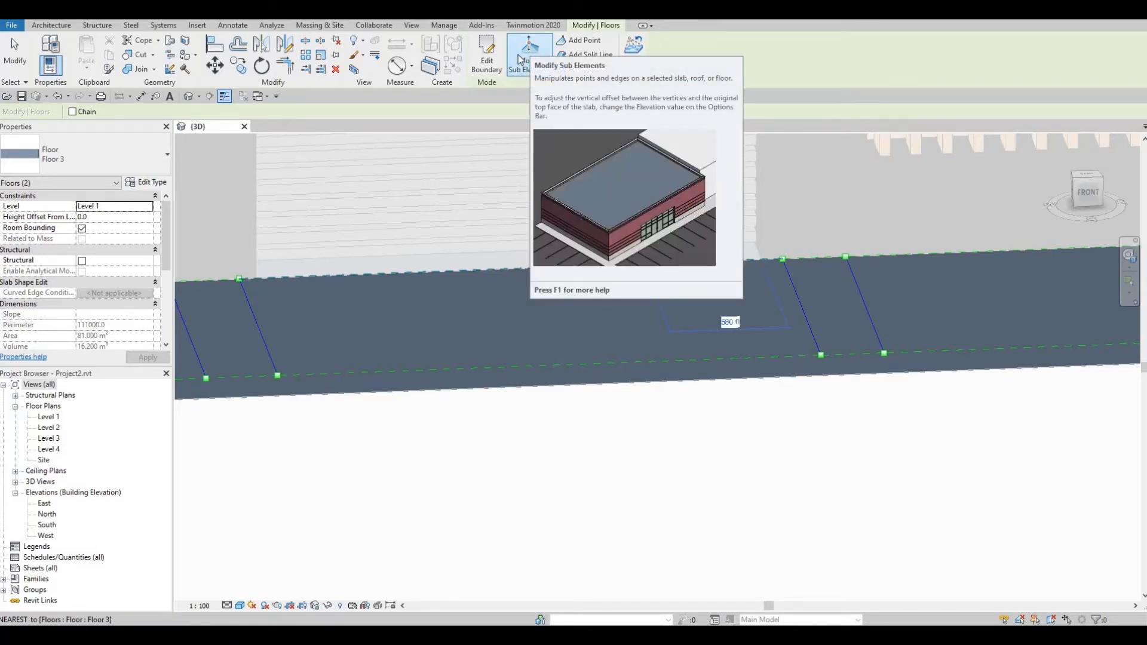
{"action": "left_click", "coordinate": [520, 59]}
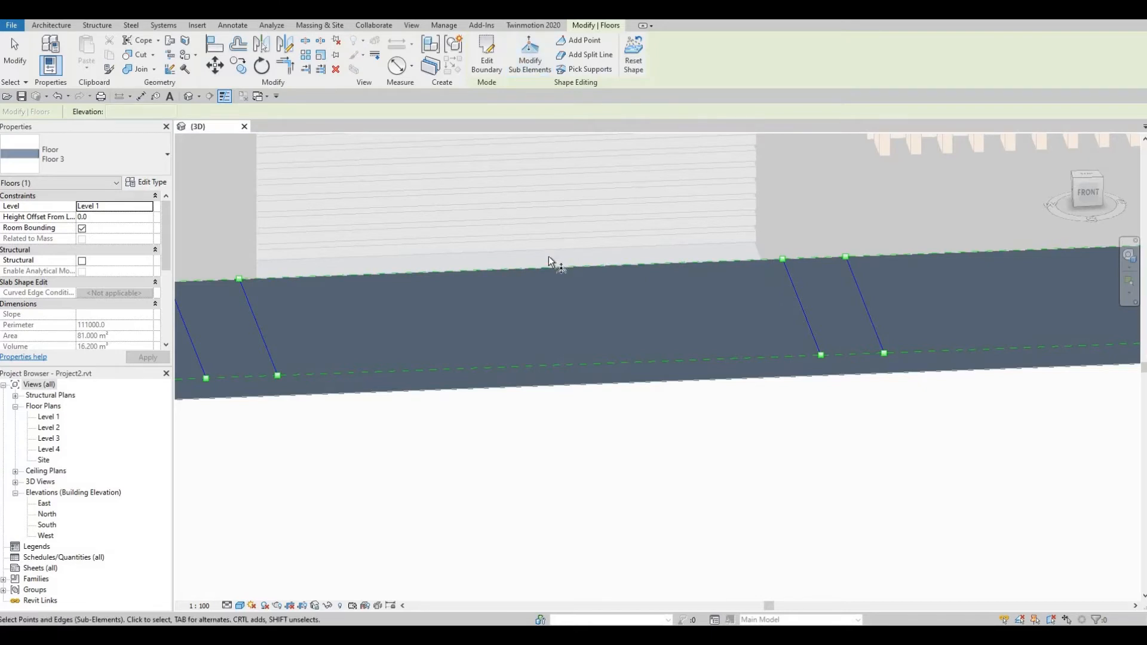
{"action": "middle_click_drag", "start_coordinate": [585, 291], "coordinate": [354, 395], "text": "shift"}
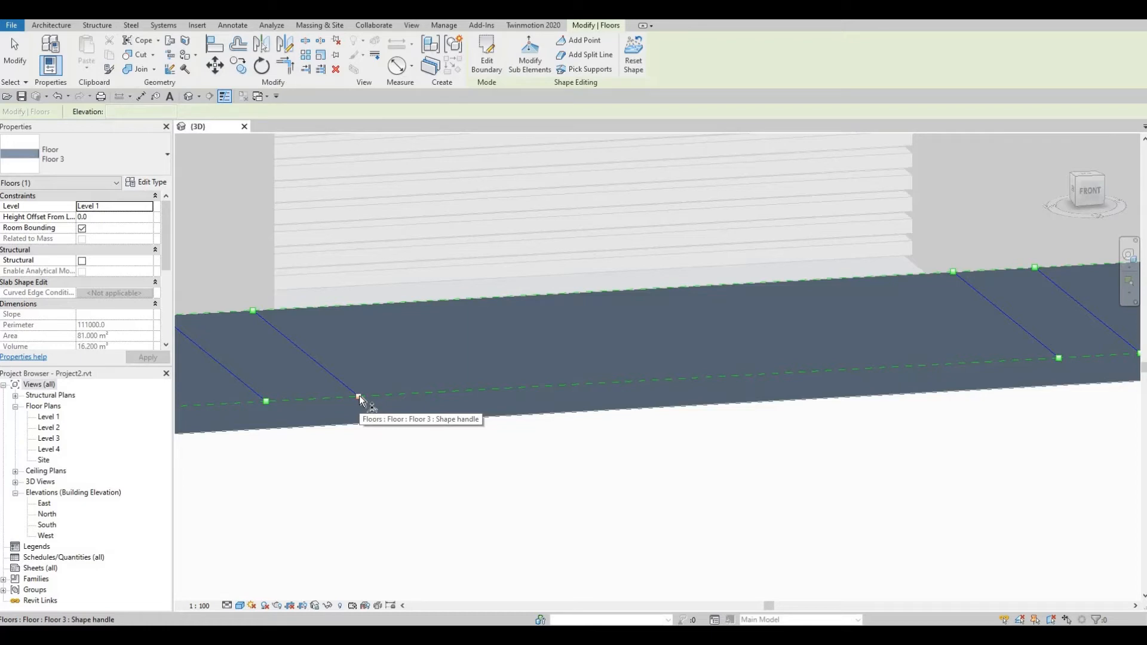
{"action": "left_click", "coordinate": [358, 397]}
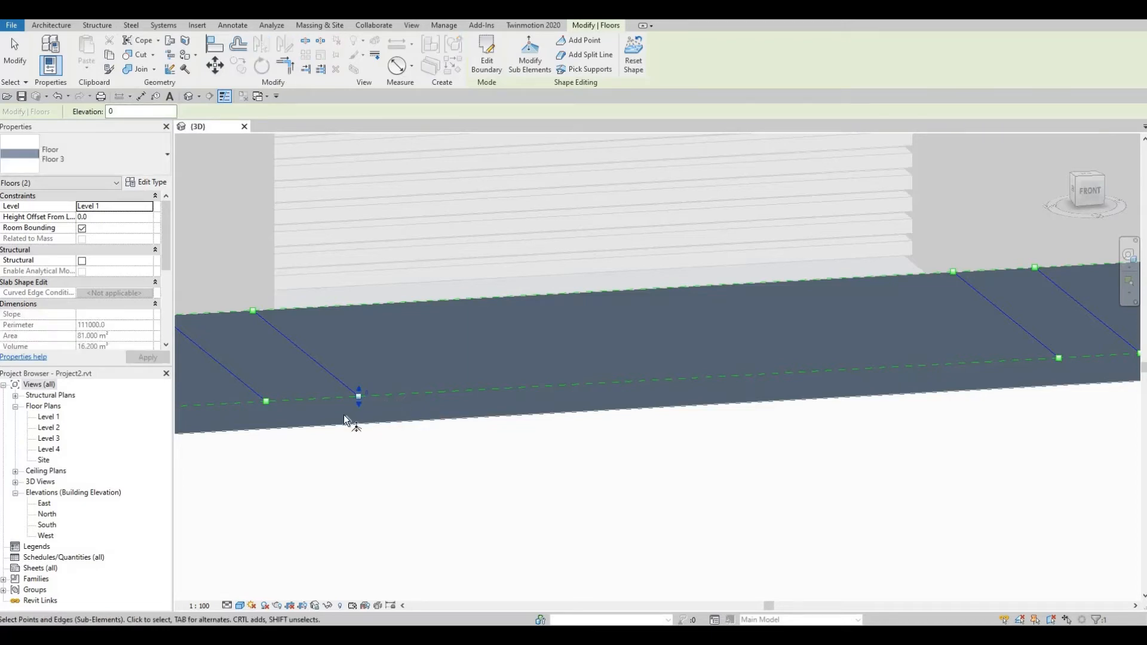
{"action": "scroll", "coordinate": [343, 410], "scroll_direction": "up", "scroll_amount": 2}
{"action": "scroll", "coordinate": [347, 390], "scroll_direction": "up", "scroll_amount": 2}
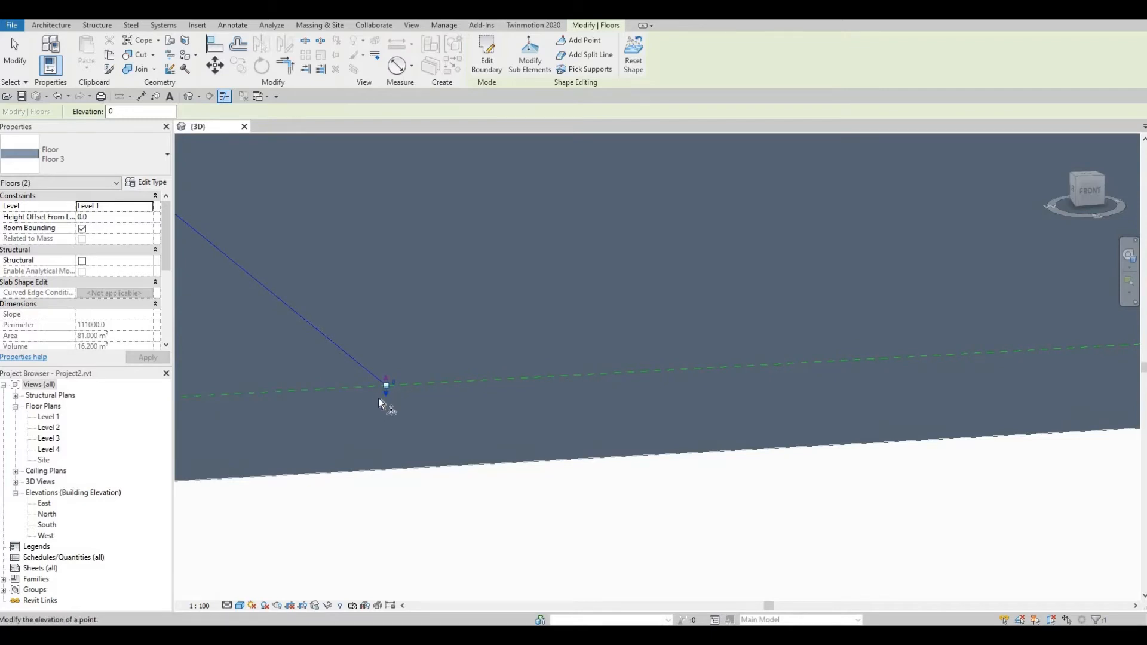
{"action": "middle_click_drag", "start_coordinate": [384, 385], "coordinate": [437, 367]}
{"action": "scroll", "coordinate": [437, 367], "scroll_direction": "up", "scroll_amount": 1}
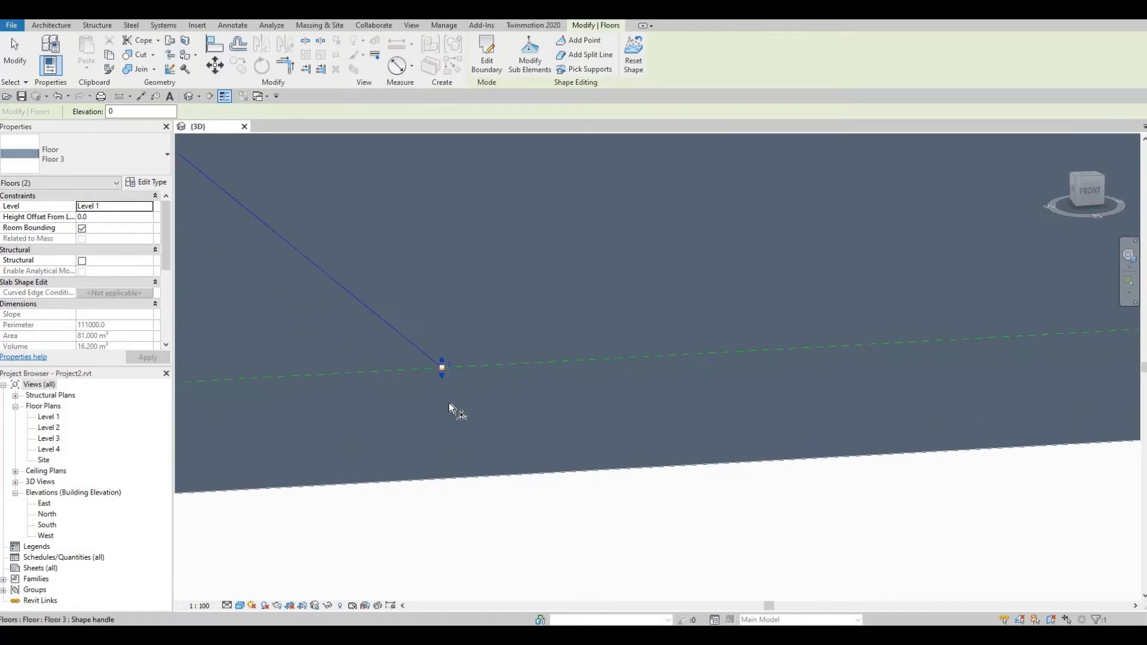
{"action": "left_click", "coordinate": [450, 364]}
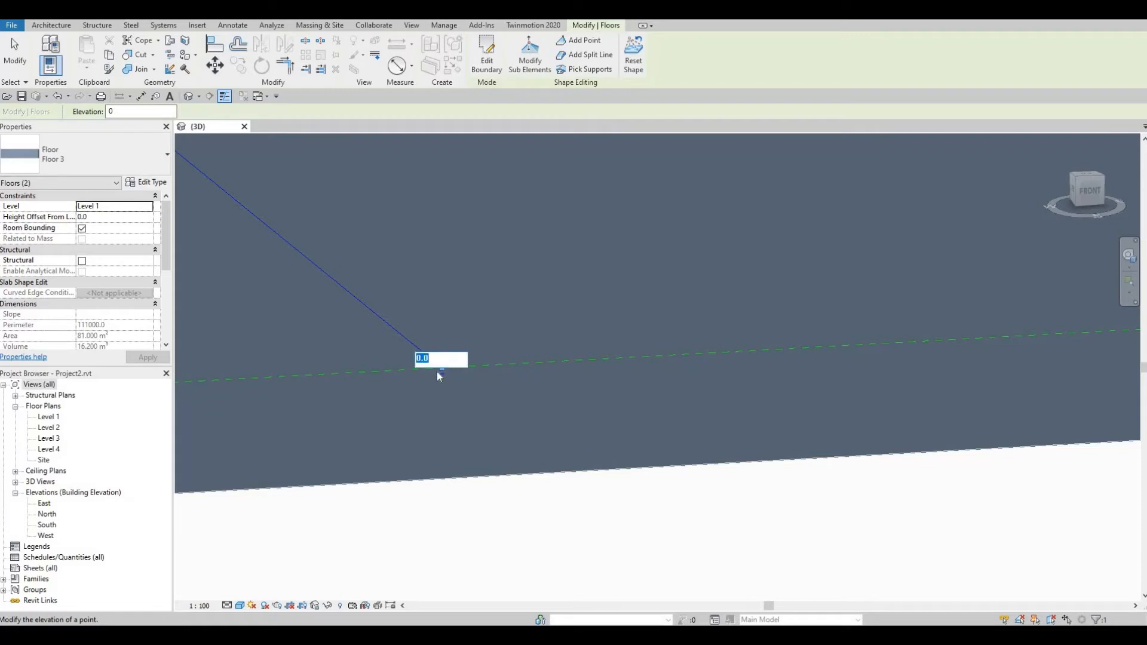
{"action": "type", "text": "1"}
{"action": "key", "text": "Return"}
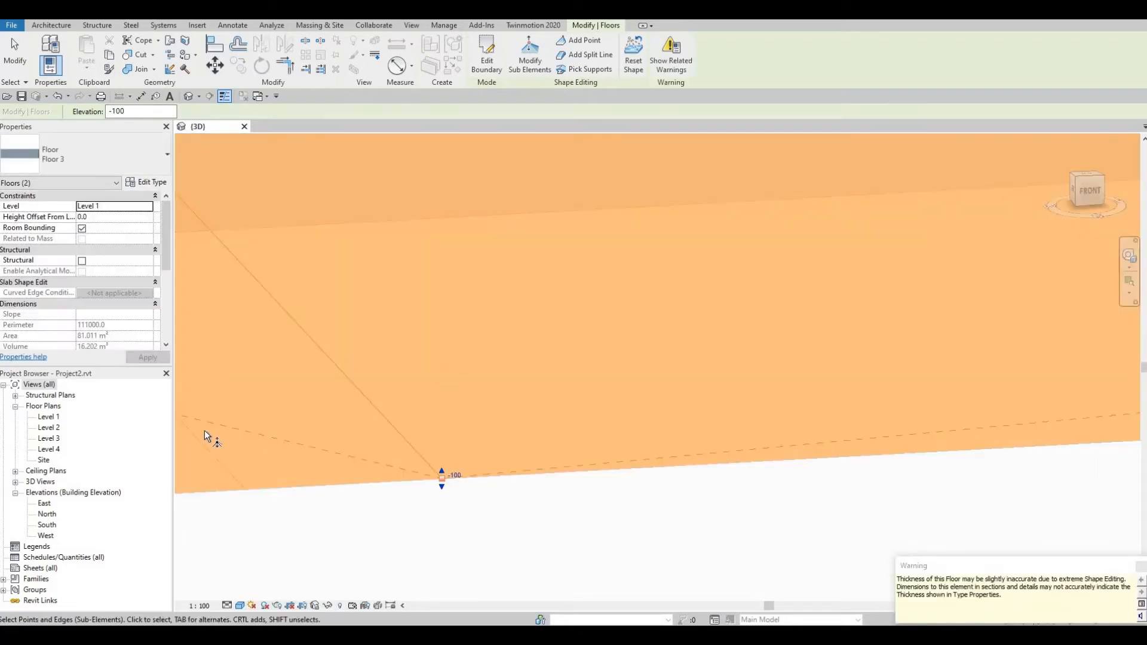
Lower the wall-side shape point of the same split line near the gate's left end to elevation -100
{"action": "scroll", "coordinate": [441, 371], "scroll_direction": "down", "scroll_amount": 5}
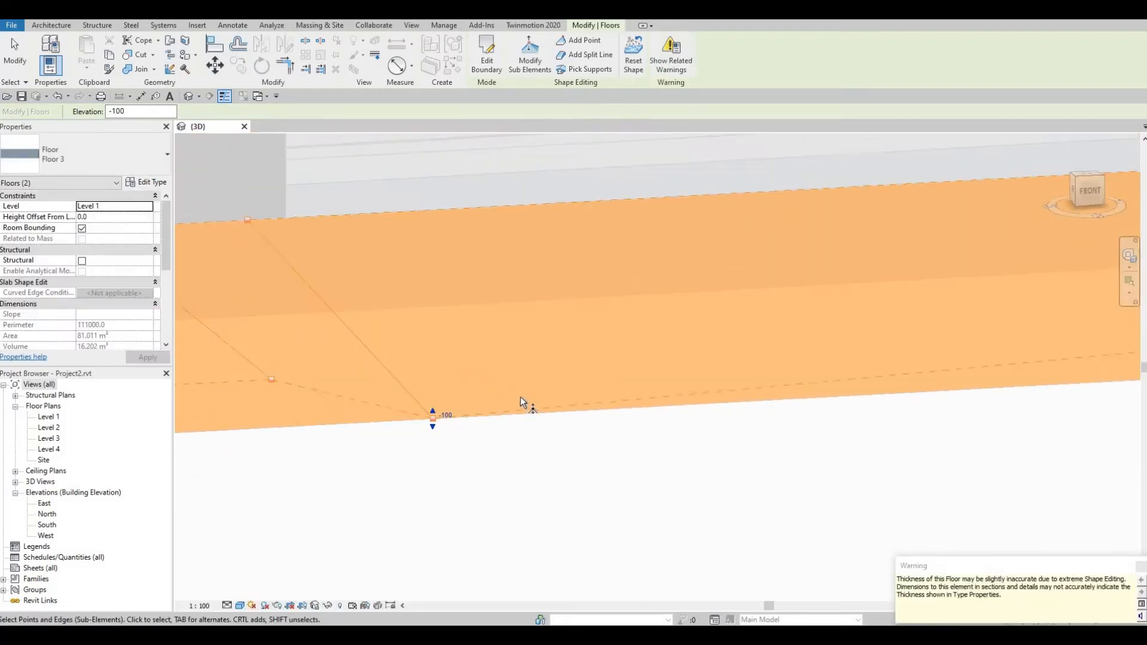
{"action": "middle_click_drag", "start_coordinate": [725, 366], "coordinate": [634, 415]}
{"action": "middle_click_drag", "start_coordinate": [421, 339], "coordinate": [707, 378]}
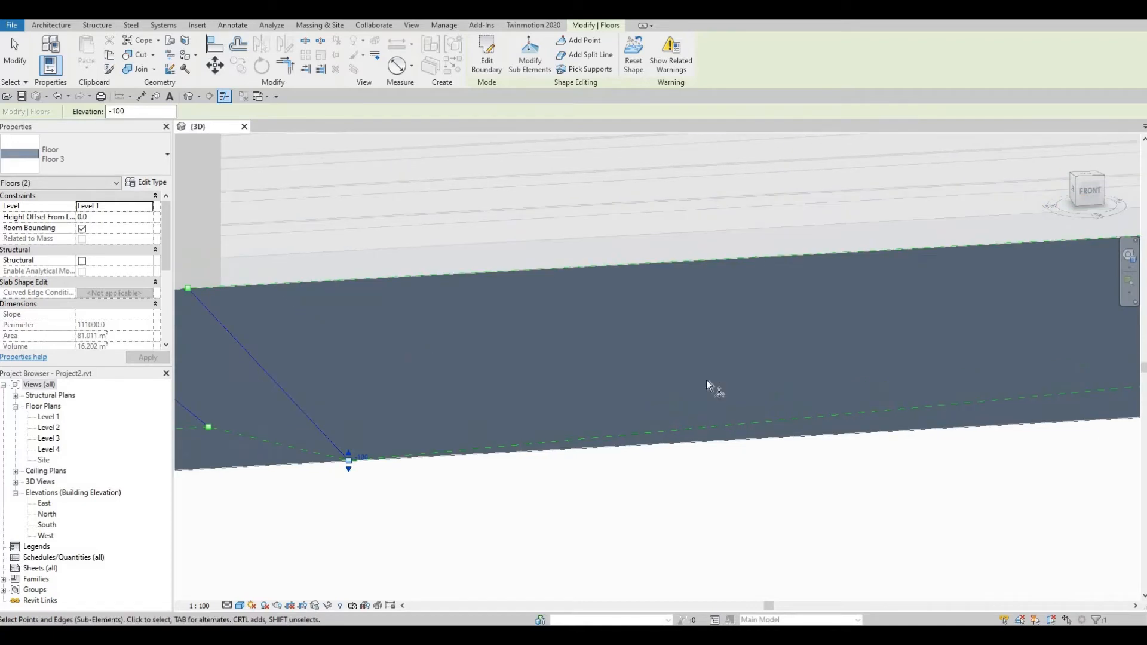
{"action": "scroll", "coordinate": [478, 343], "scroll_direction": "up", "scroll_amount": 1}
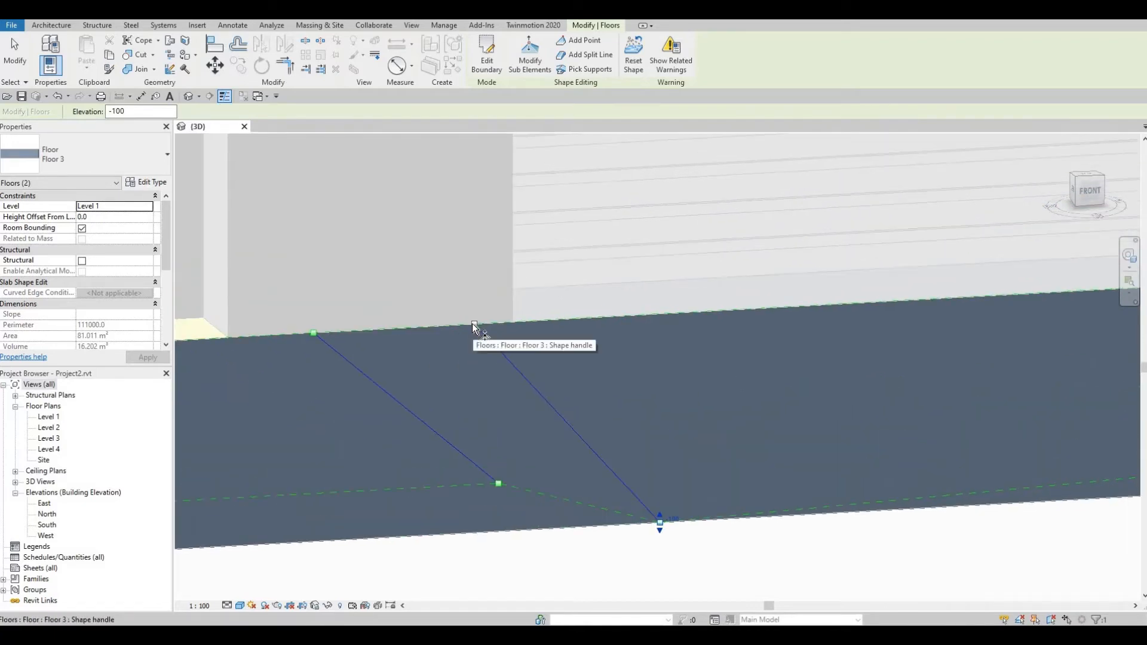
{"action": "left_click", "coordinate": [475, 328]}
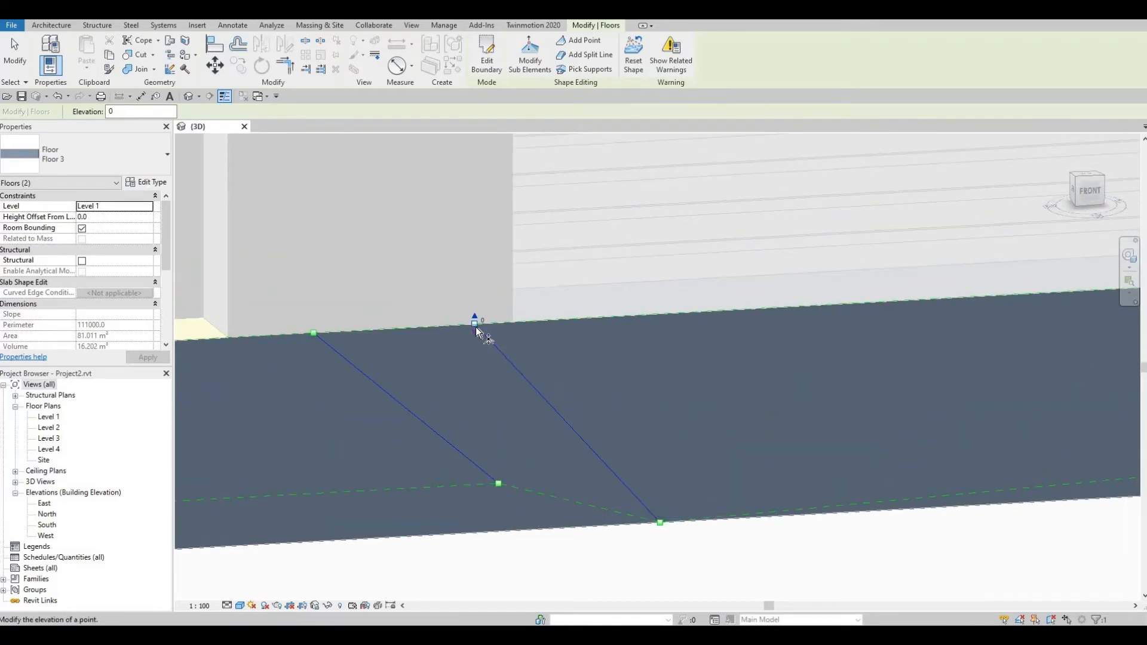
{"action": "scroll", "coordinate": [478, 335], "scroll_direction": "up", "scroll_amount": 2}
{"action": "left_click", "coordinate": [482, 317]}
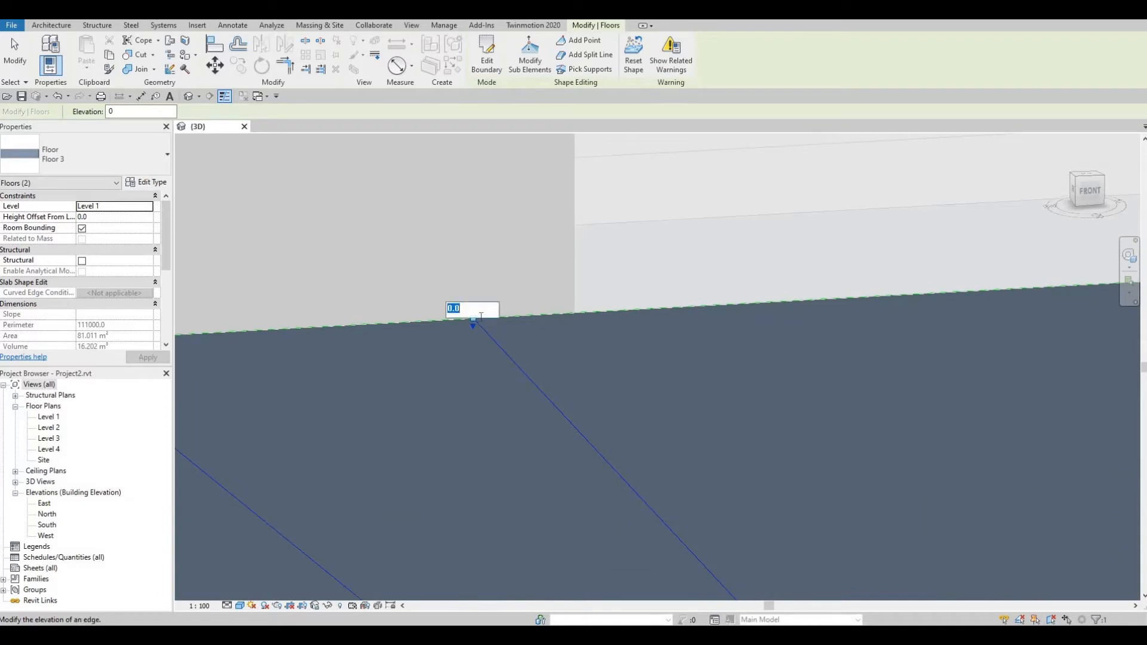
{"action": "type", "text": "-100"}
{"action": "key", "text": "Return"}
Set the elevation of the street-side point on the inner split line near the gate's right end to -100
{"action": "scroll", "coordinate": [442, 319], "scroll_direction": "down", "scroll_amount": 5}
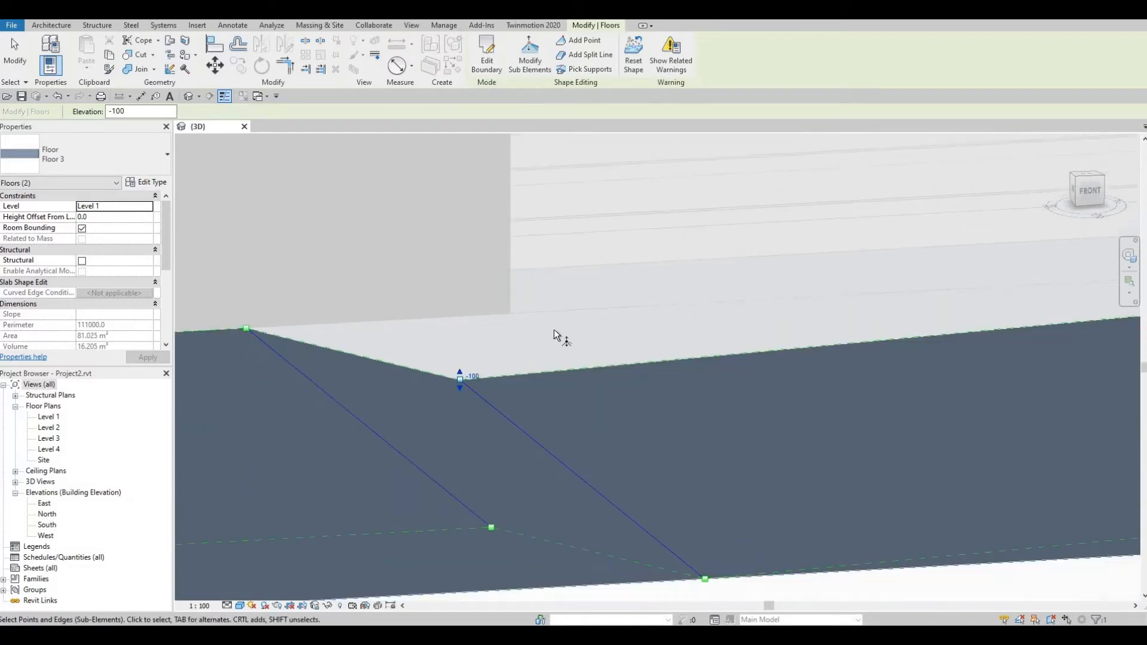
{"action": "middle_click_drag", "start_coordinate": [687, 378], "coordinate": [555, 405]}
{"action": "middle_click_drag", "start_coordinate": [747, 405], "coordinate": [574, 436]}
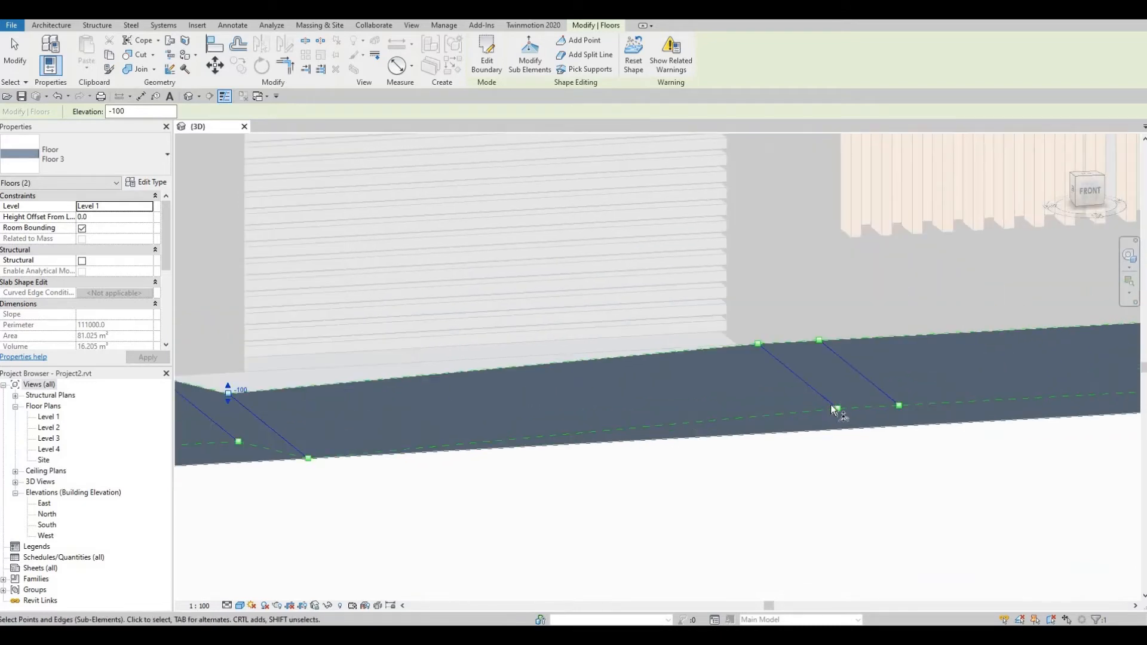
{"action": "scroll", "coordinate": [836, 409], "scroll_direction": "up", "scroll_amount": 1}
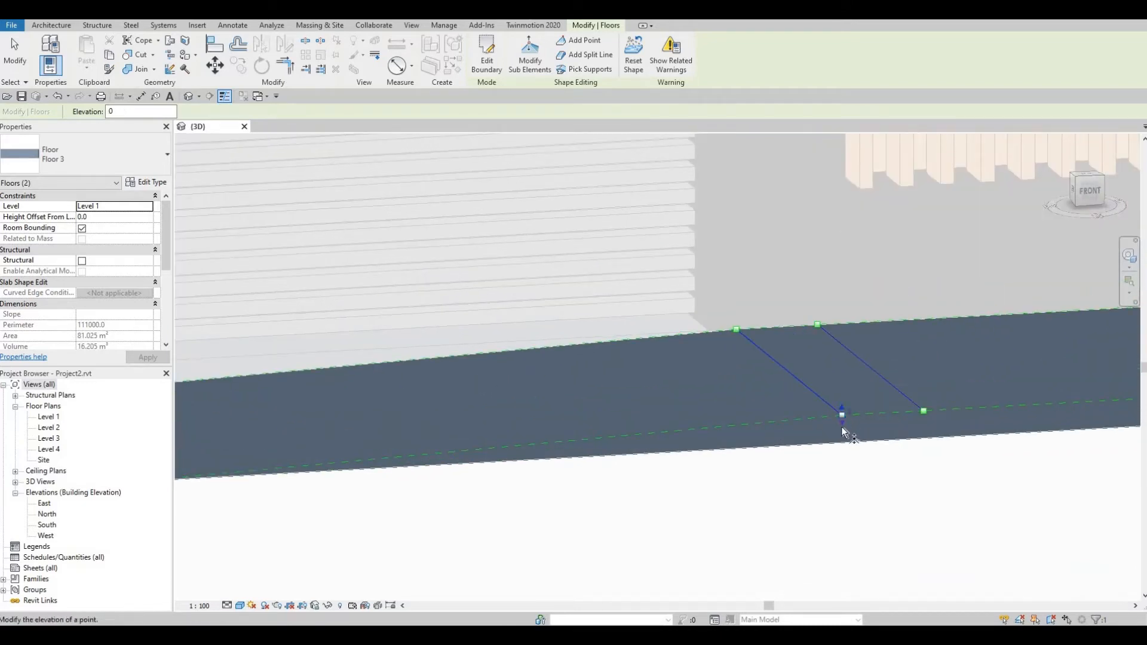
{"action": "left_click", "coordinate": [851, 412]}
{"action": "type", "text": "-1"}
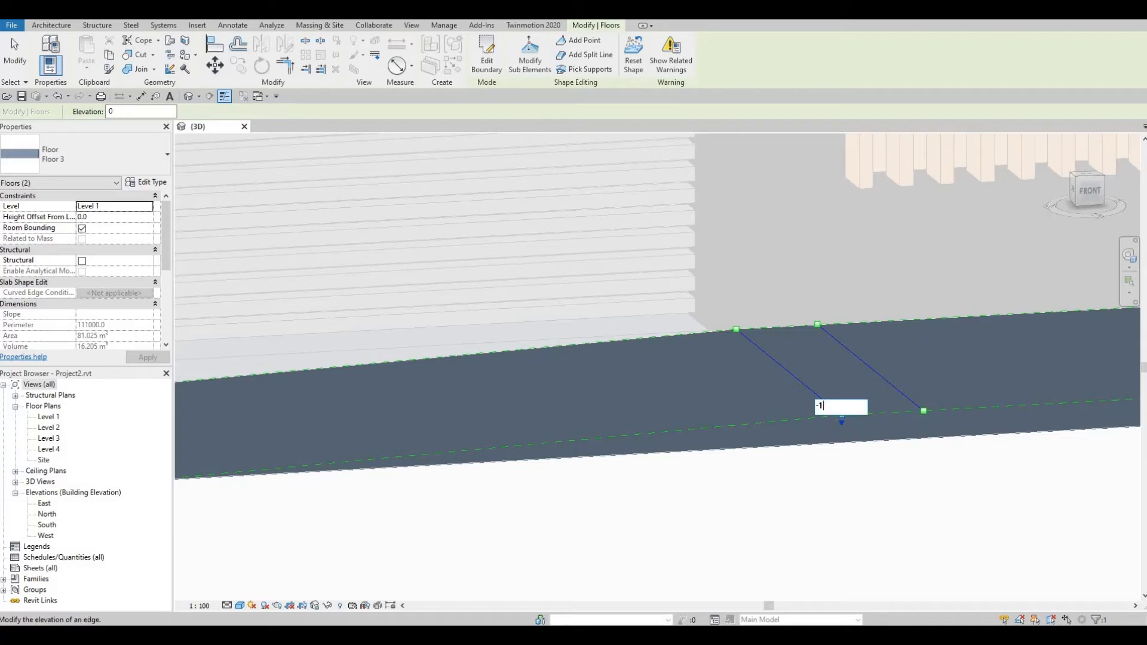
{"action": "type", "text": "00"}
{"action": "key", "text": "Return"}
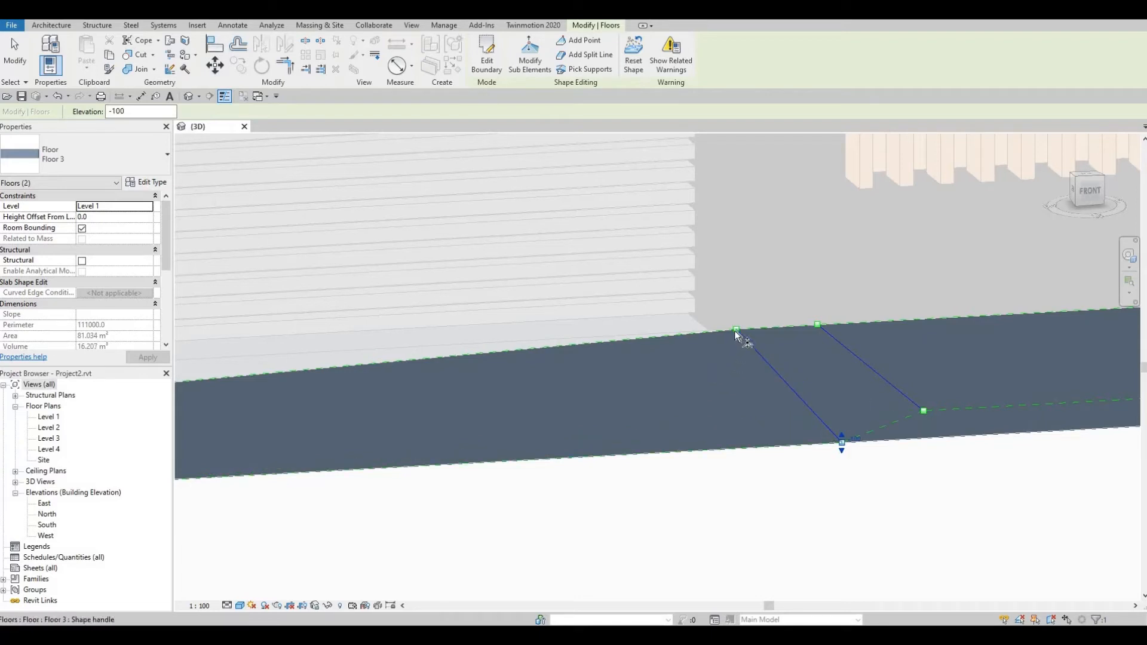
{"action": "left_click", "coordinate": [788, 388]}
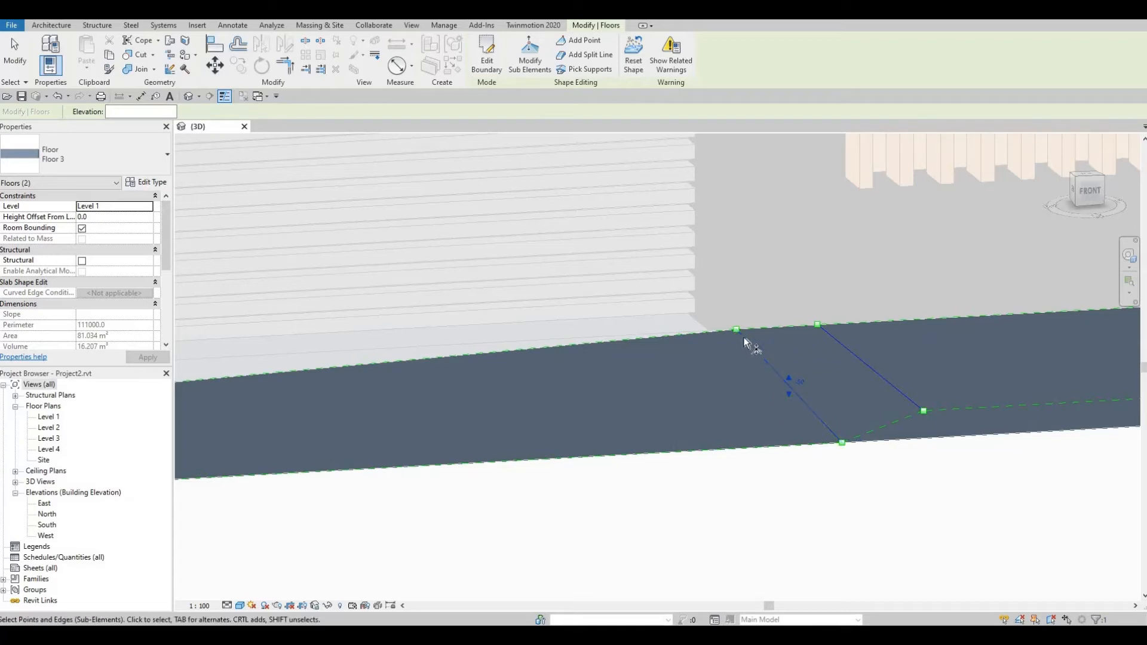
{"action": "scroll", "coordinate": [730, 325], "scroll_direction": "up", "scroll_amount": 2}
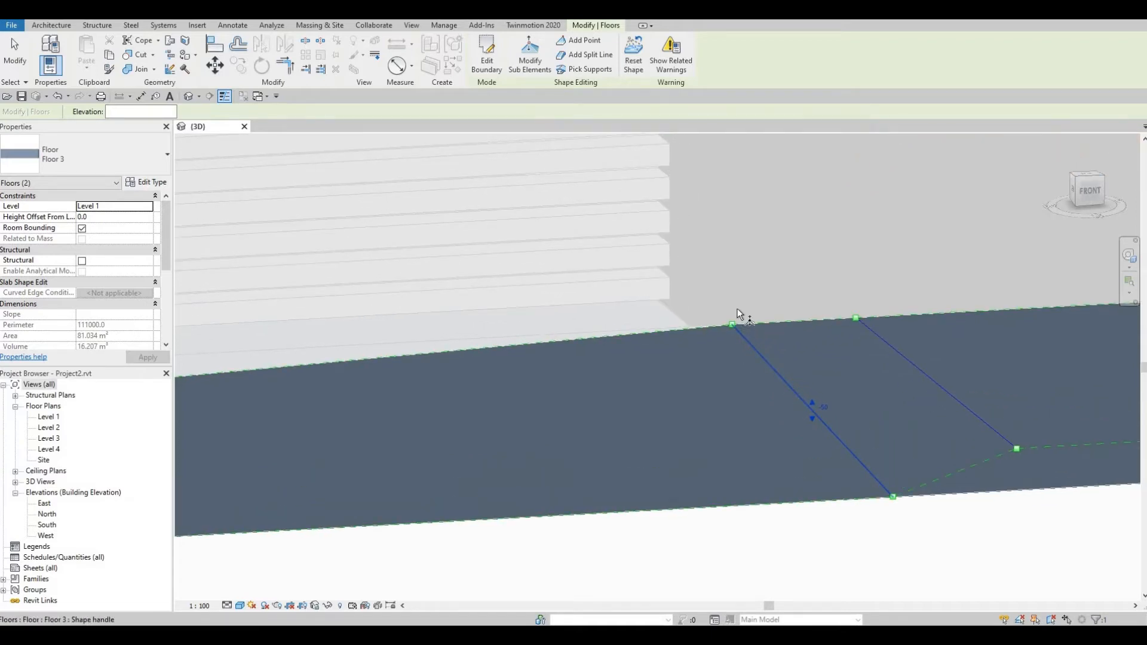
{"action": "scroll", "coordinate": [736, 310], "scroll_direction": "up", "scroll_amount": 5}
{"action": "key", "text": "Escape"}
{"action": "key", "text": "Escape"}
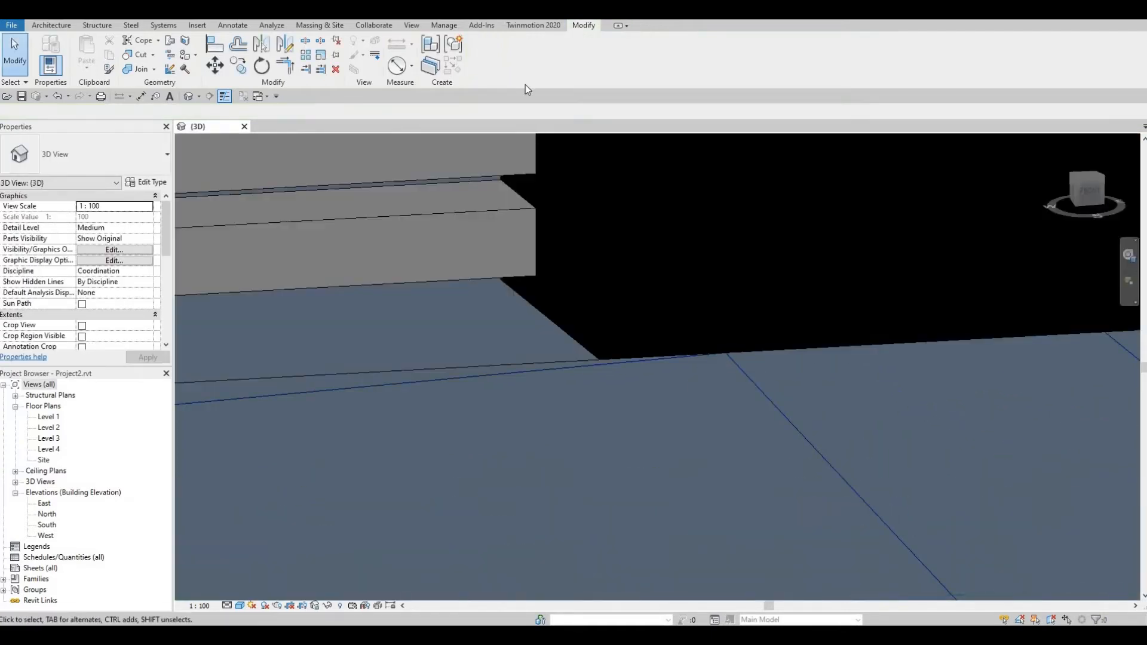
Lower the wall-side point of the inner split line near the gate's right end to -100 and finish shape editing
{"action": "left_click", "coordinate": [744, 376]}
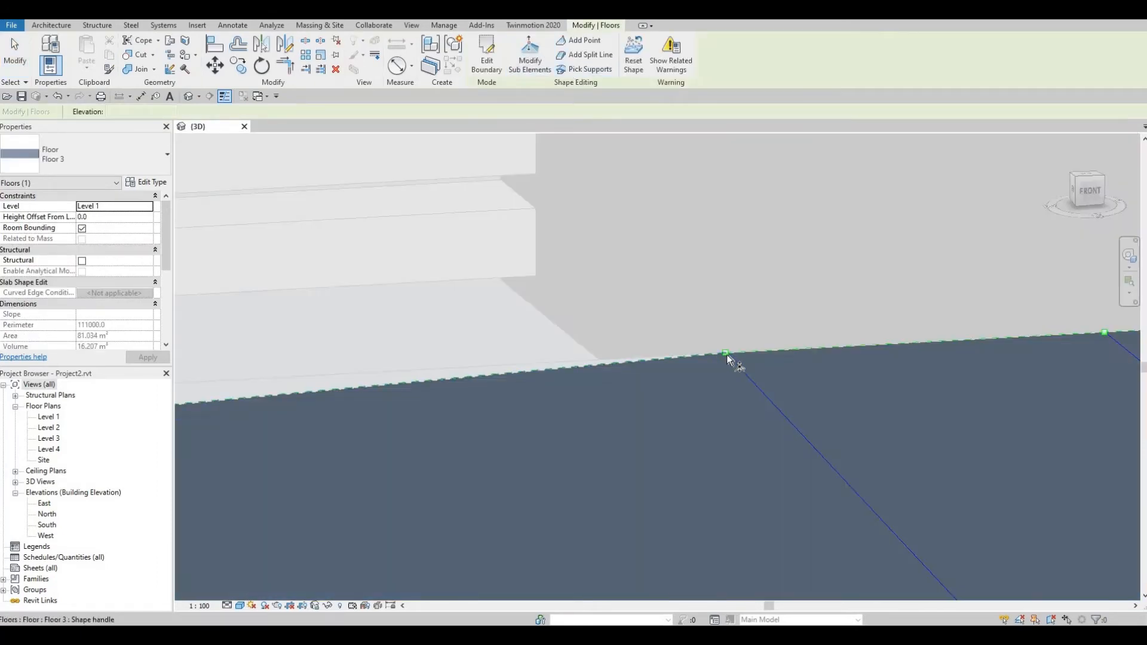
{"action": "left_click", "coordinate": [727, 351]}
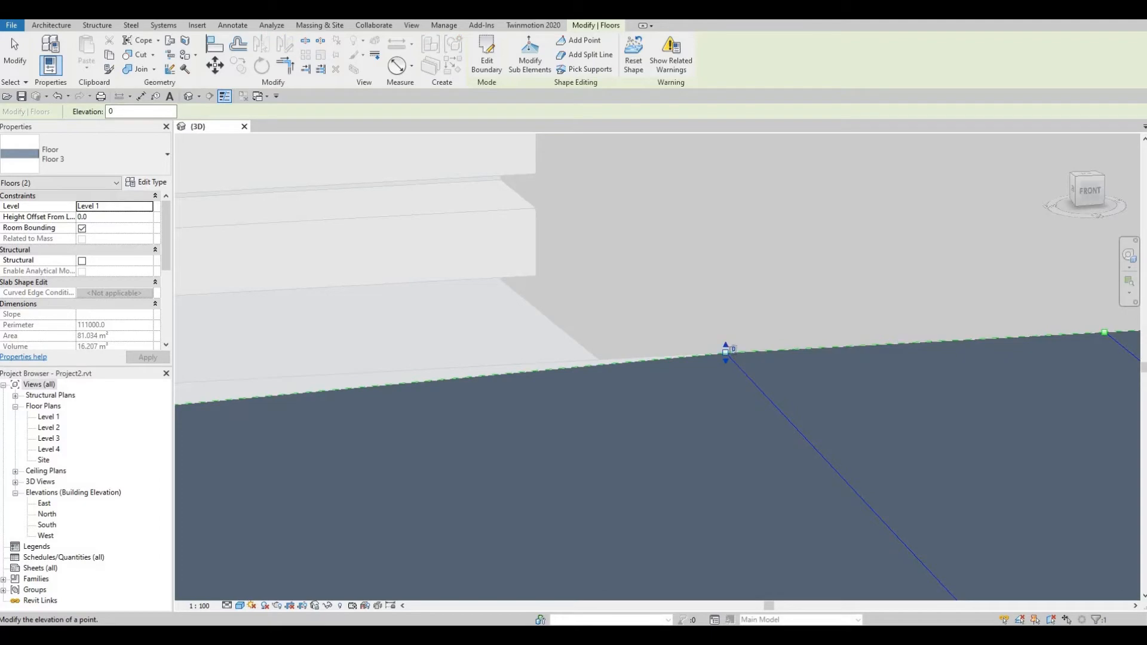
{"action": "left_click", "coordinate": [734, 349]}
{"action": "type", "text": "-100"}
{"action": "key", "text": "Return"}
{"action": "key", "text": "Escape"}
Add two parallel split lines across the driveway floor behind the gate, from its left boundary edge to in line with its front-right corner
{"action": "middle_click_drag", "start_coordinate": [728, 358], "coordinate": [662, 390], "text": "shift"}
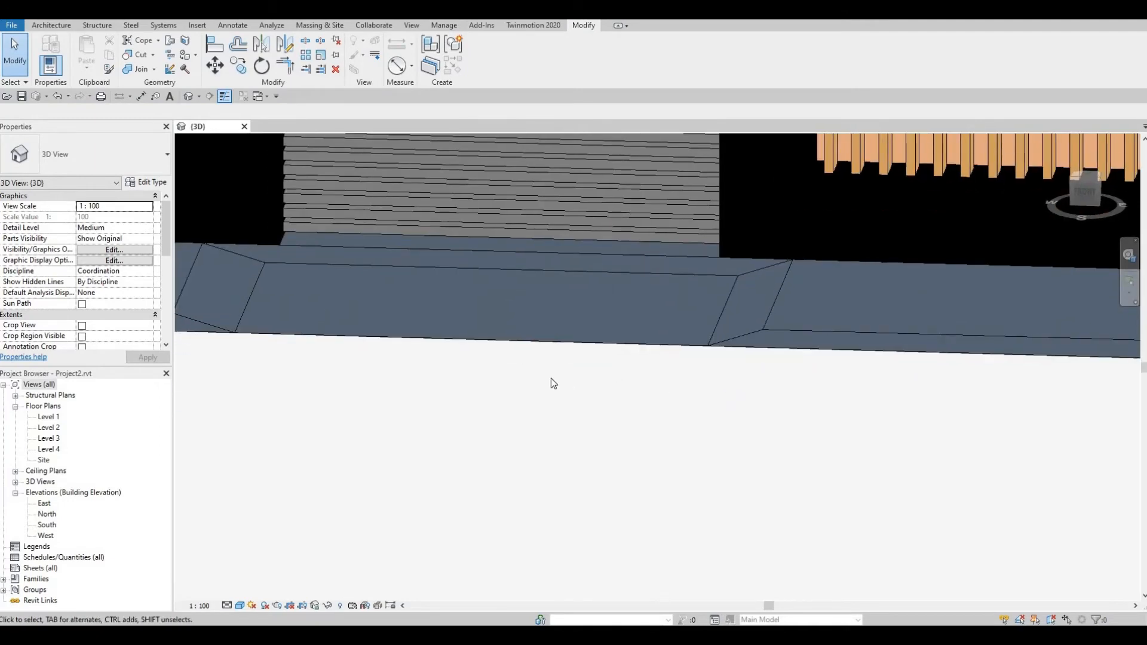
{"action": "middle_click_drag", "start_coordinate": [551, 380], "coordinate": [619, 307], "text": "shift"}
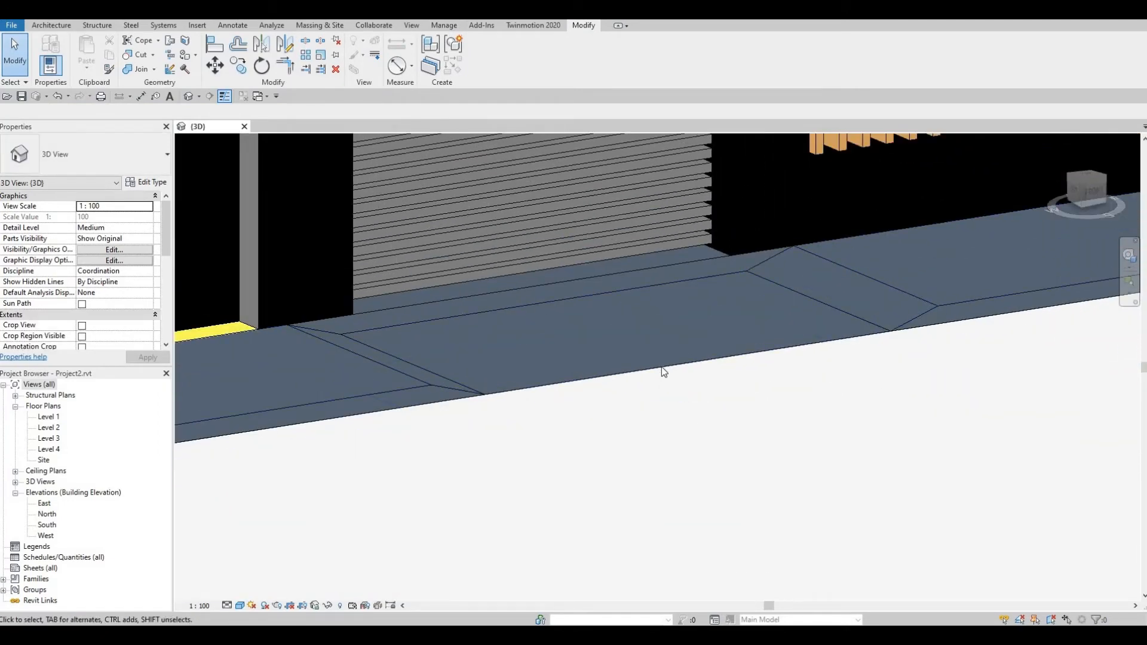
{"action": "middle_click_drag", "start_coordinate": [586, 329], "coordinate": [616, 363]}
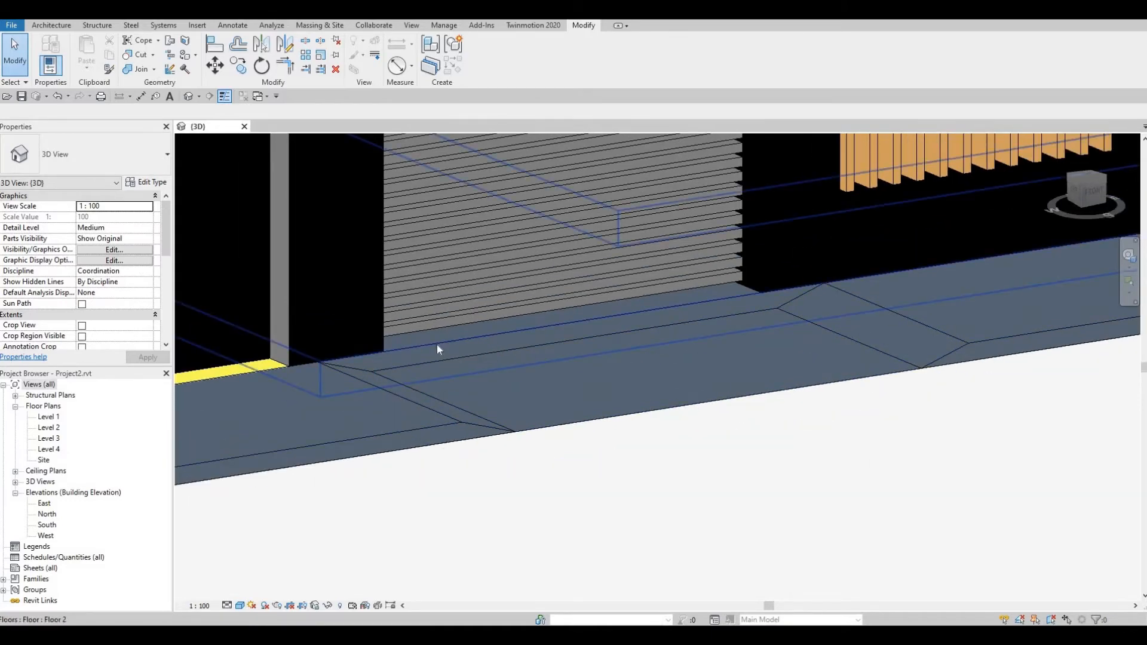
{"action": "middle_click_drag", "start_coordinate": [438, 349], "coordinate": [551, 344], "text": "shift"}
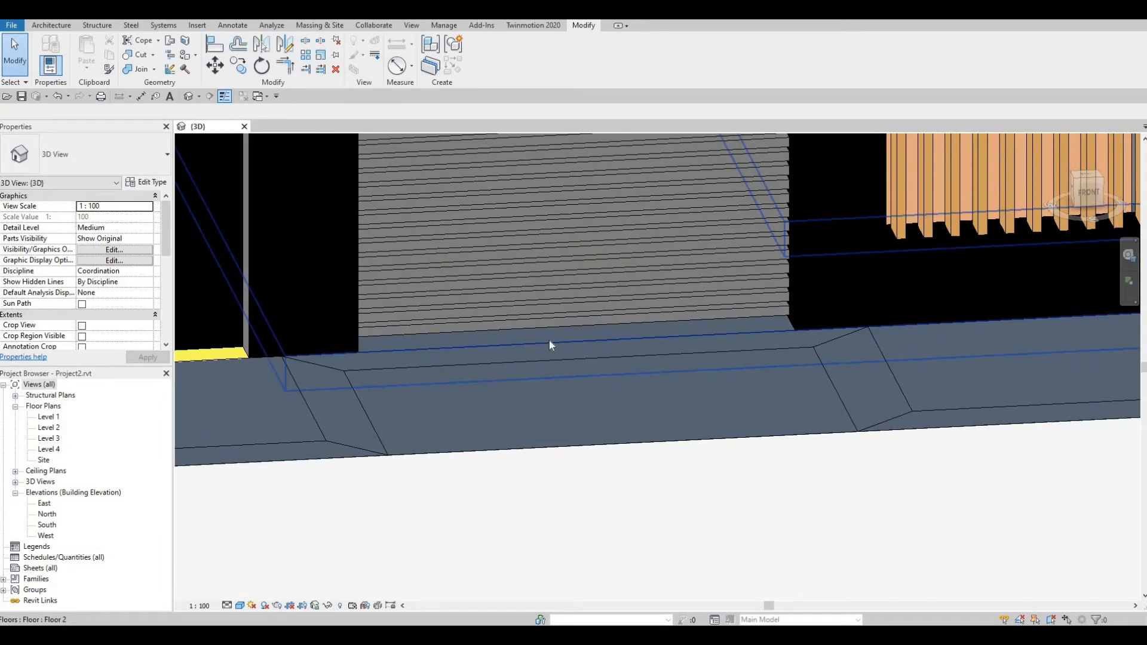
{"action": "left_click", "coordinate": [549, 341]}
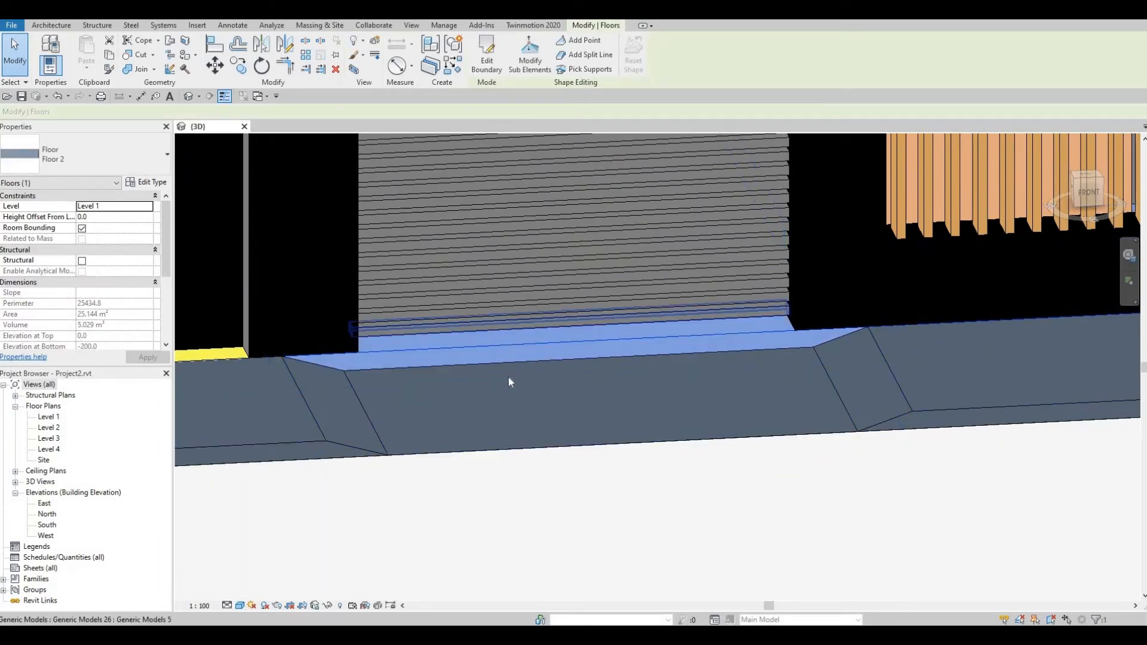
{"action": "middle_click_drag", "start_coordinate": [597, 366], "coordinate": [561, 59], "text": "shift"}
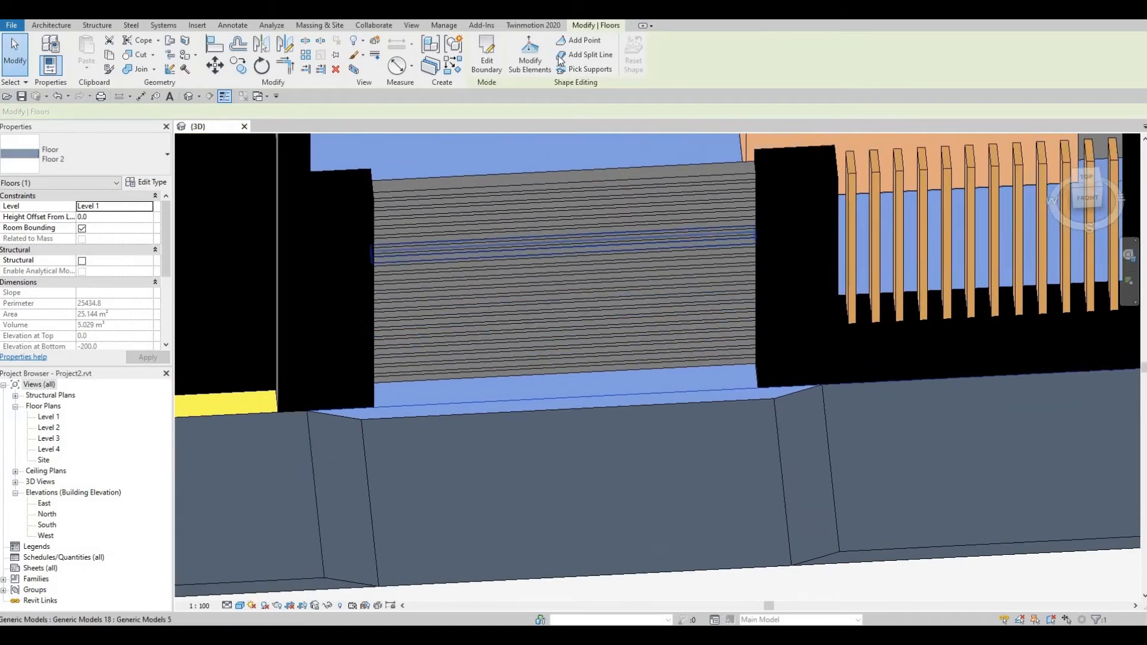
{"action": "left_click", "coordinate": [580, 55]}
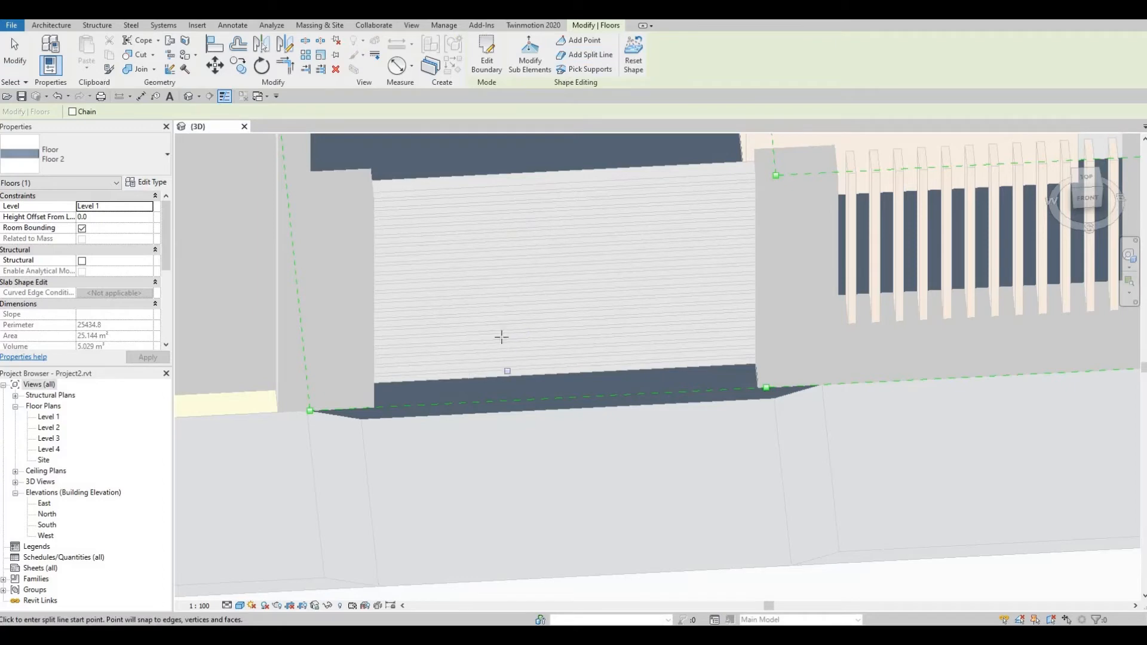
{"action": "middle_click_drag", "start_coordinate": [503, 358], "coordinate": [462, 366], "text": "shift"}
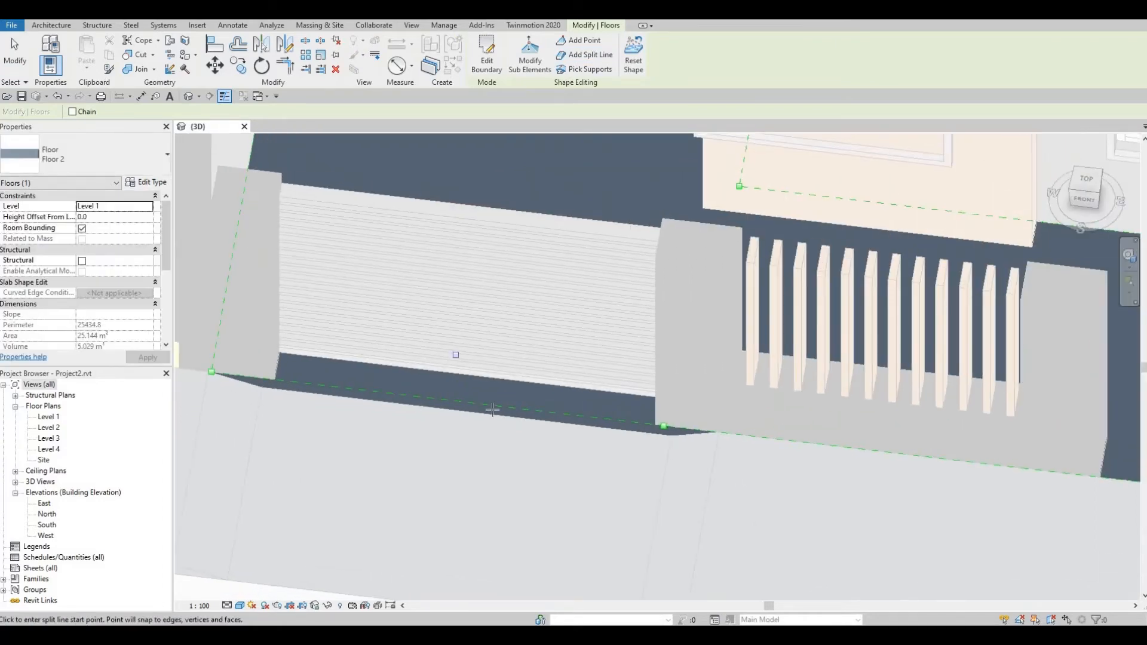
{"action": "middle_click_drag", "start_coordinate": [492, 410], "coordinate": [489, 334], "text": "shift"}
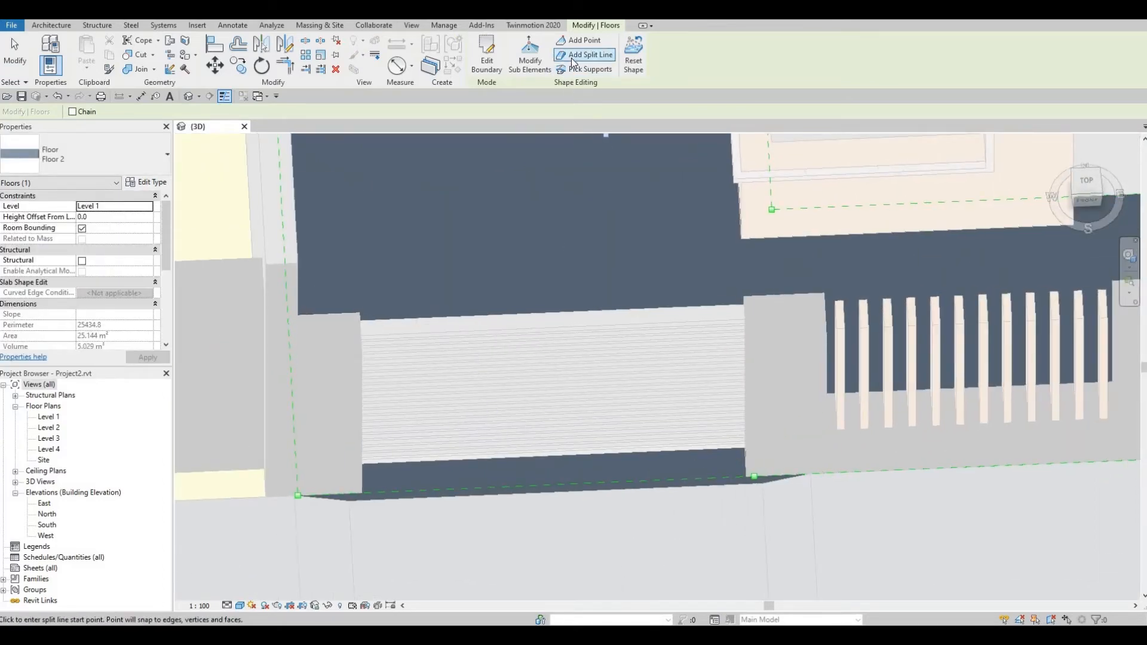
{"action": "middle_click_drag", "start_coordinate": [435, 366], "coordinate": [302, 251], "text": "shift"}
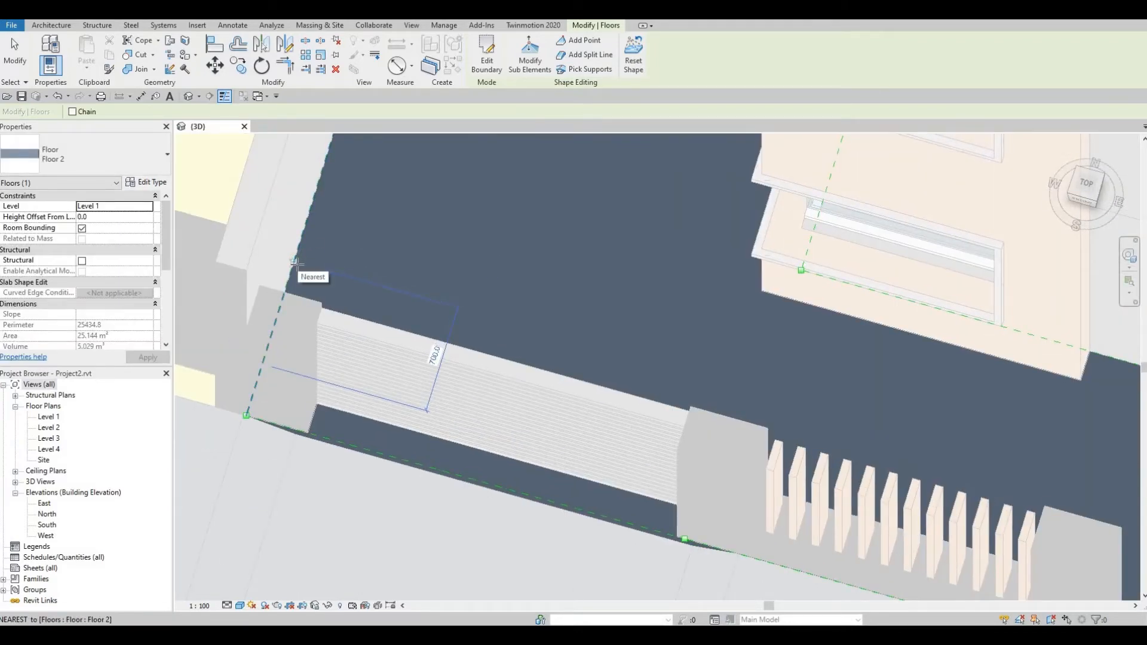
{"action": "left_click", "coordinate": [293, 262]}
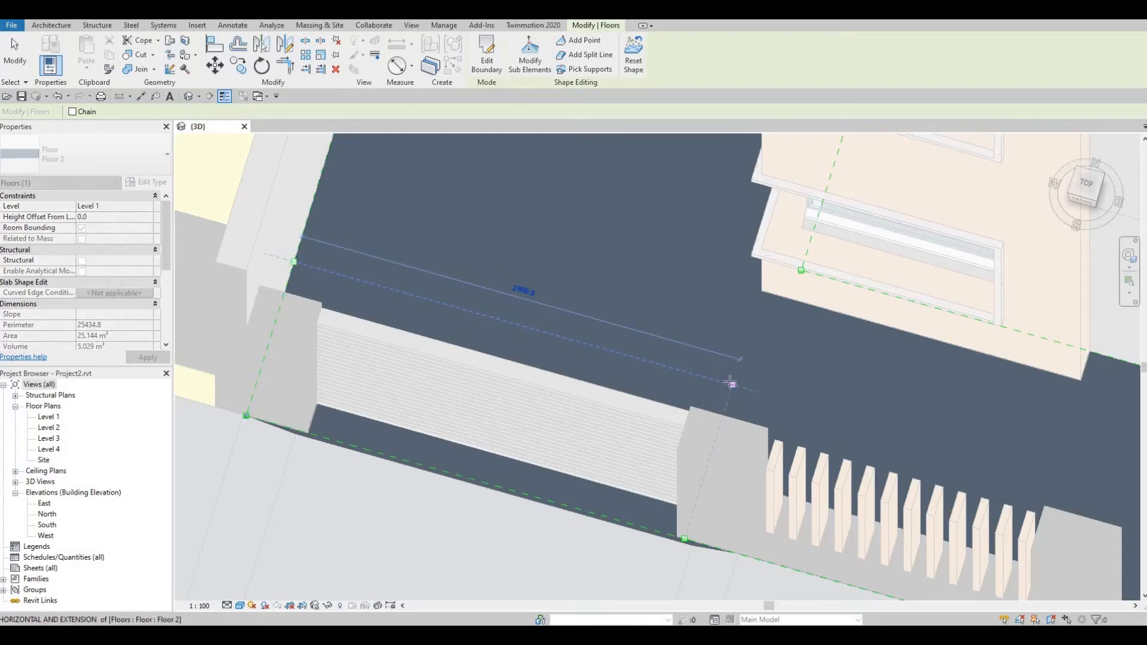
{"action": "left_click", "coordinate": [732, 384]}
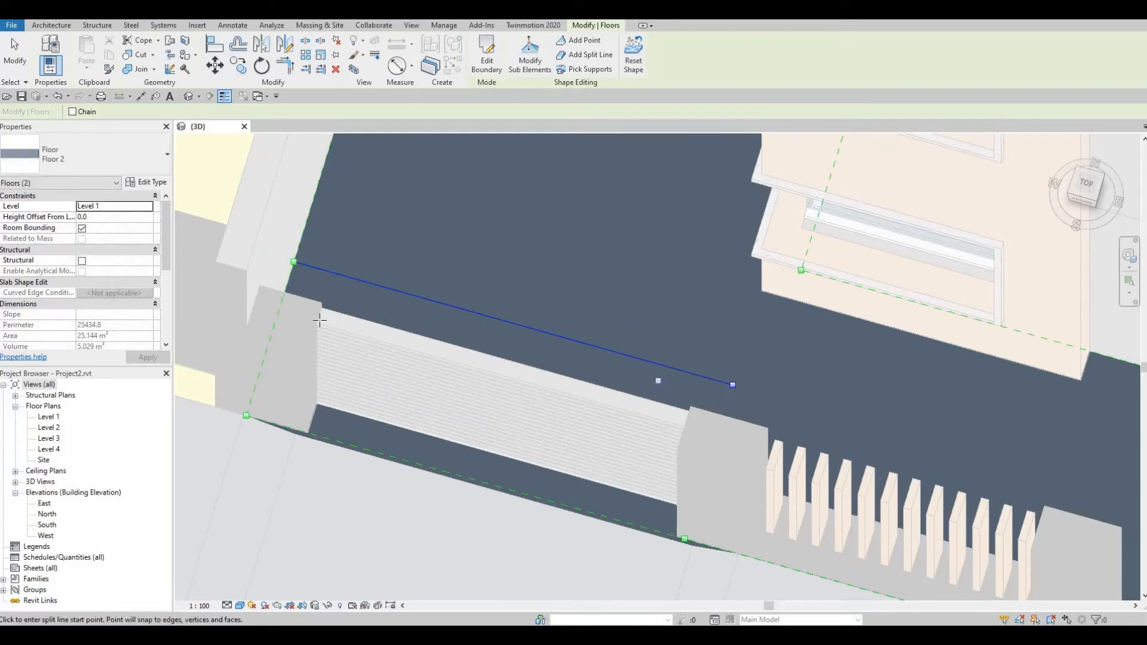
{"action": "left_click", "coordinate": [286, 285]}
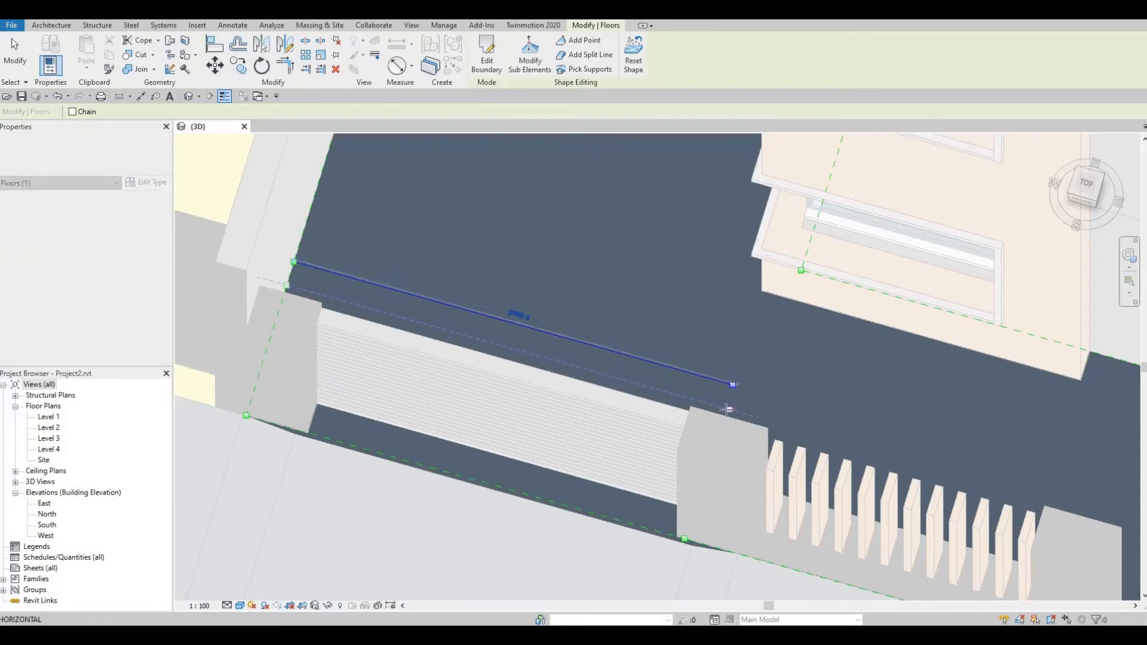
{"action": "left_click", "coordinate": [725, 410]}
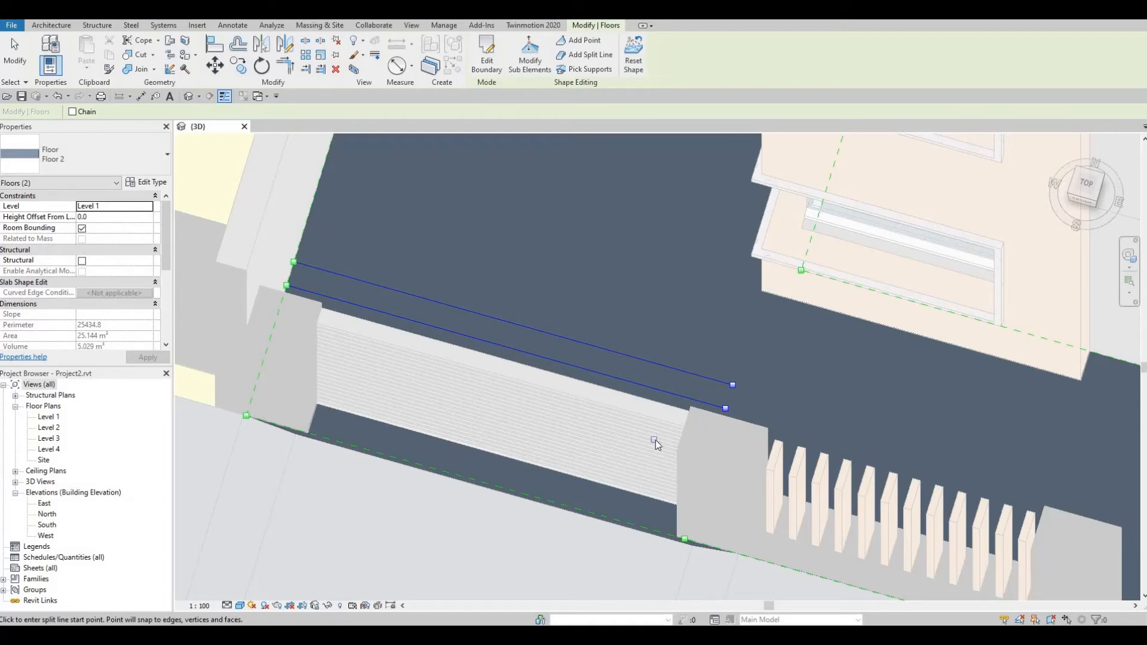
Set the elevation of the driveway floor's street-side corner point at the gate's right end to -100
{"action": "left_click", "coordinate": [528, 60]}
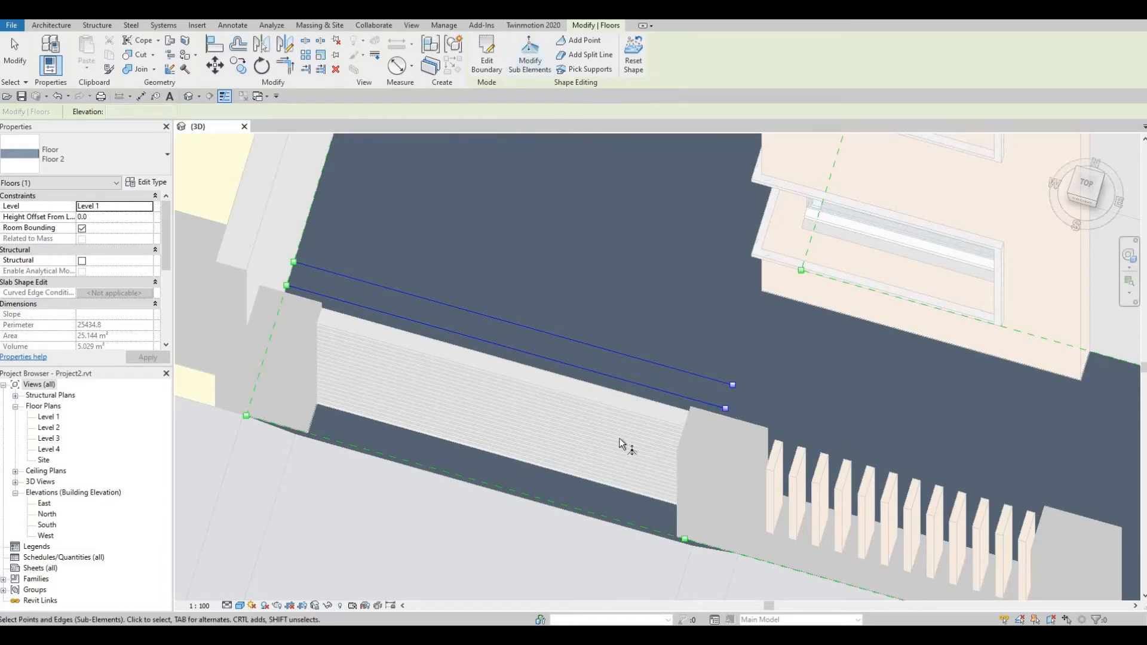
{"action": "mouse_move", "coordinate": [670, 482]}
{"action": "middle_mouse_down", "text": "shift"}
{"action": "mouse_move", "coordinate": [787, 439]}
{"action": "mouse_move", "coordinate": [864, 542]}
{"action": "middle_mouse_up", "text": "shift"}
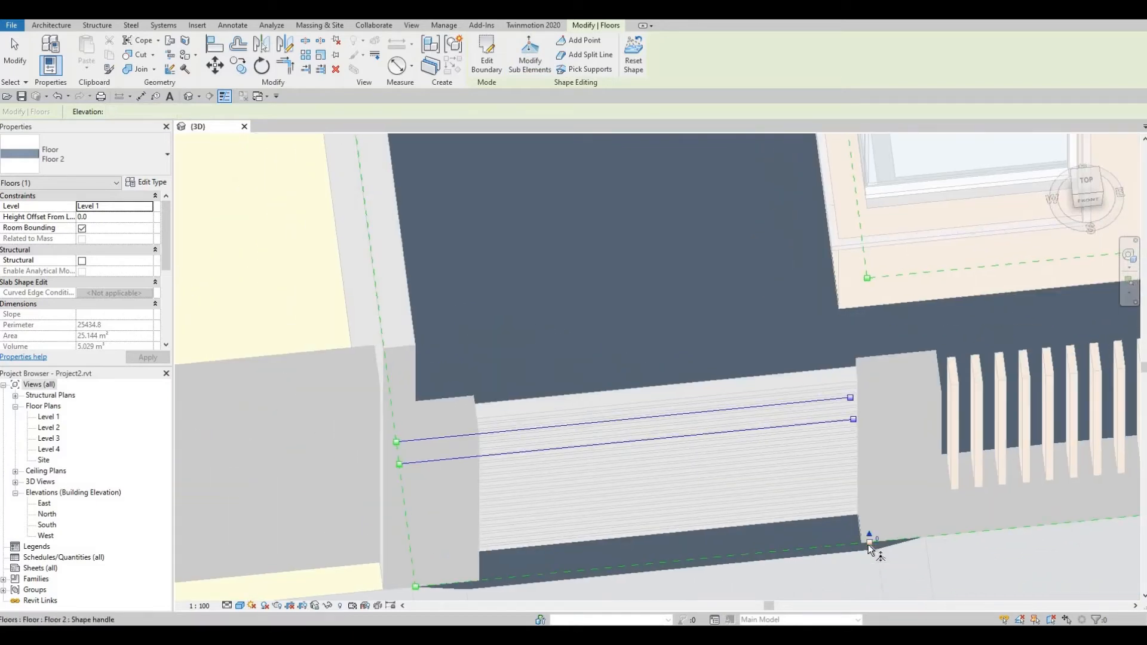
{"action": "left_click", "coordinate": [869, 545]}
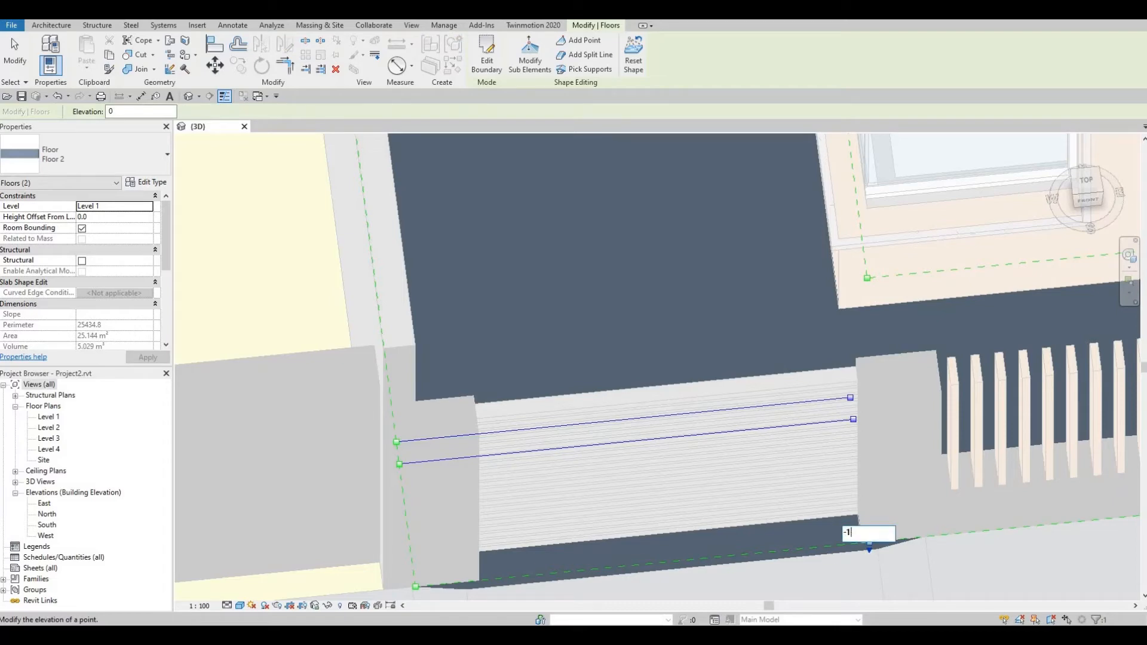
{"action": "key", "text": "Return"}
Lower the driveway floor's street-side corner point at the gate's left end to -100 and finish shape editing
{"action": "middle_click_drag", "start_coordinate": [531, 531], "coordinate": [541, 471]}
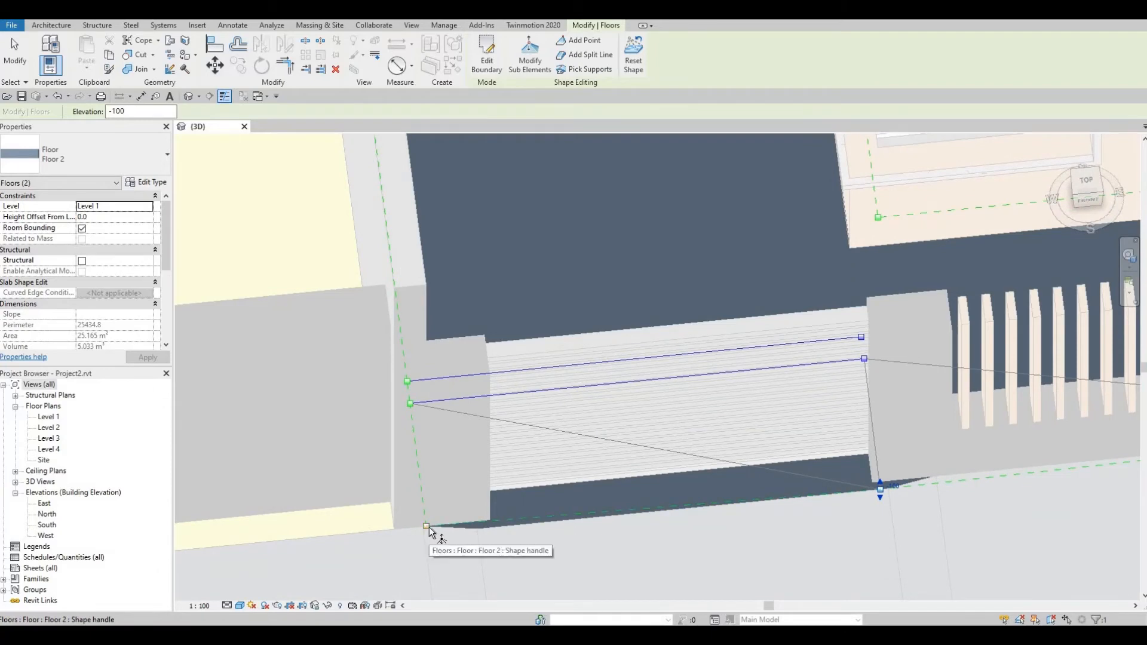
{"action": "left_click", "coordinate": [428, 527]}
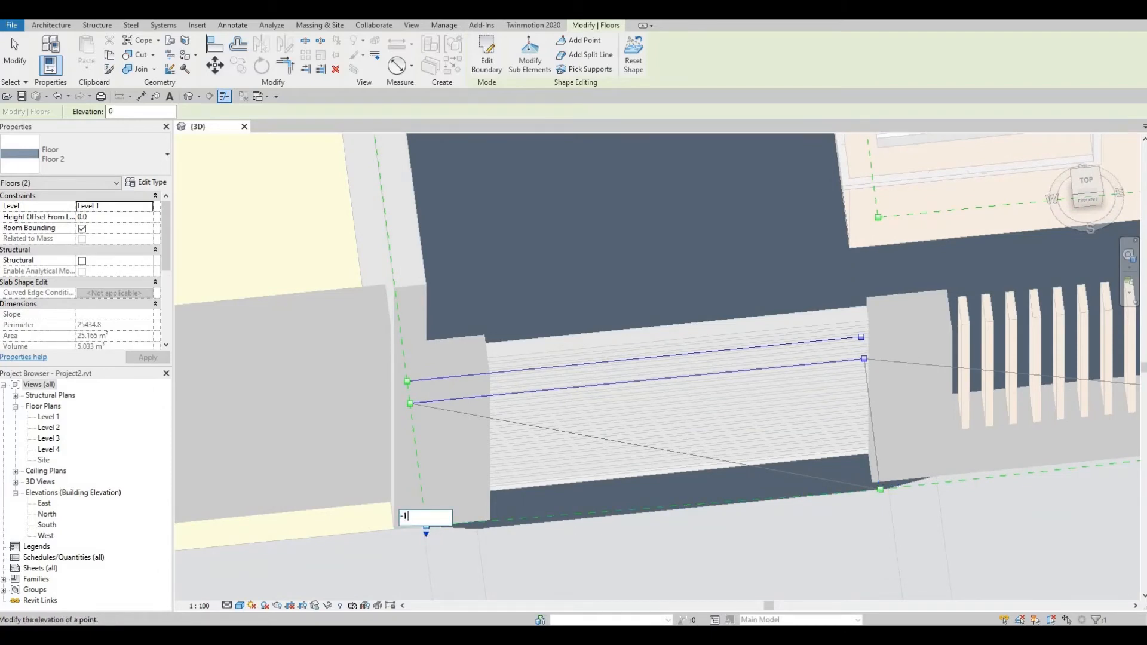
{"action": "key", "text": "Return"}
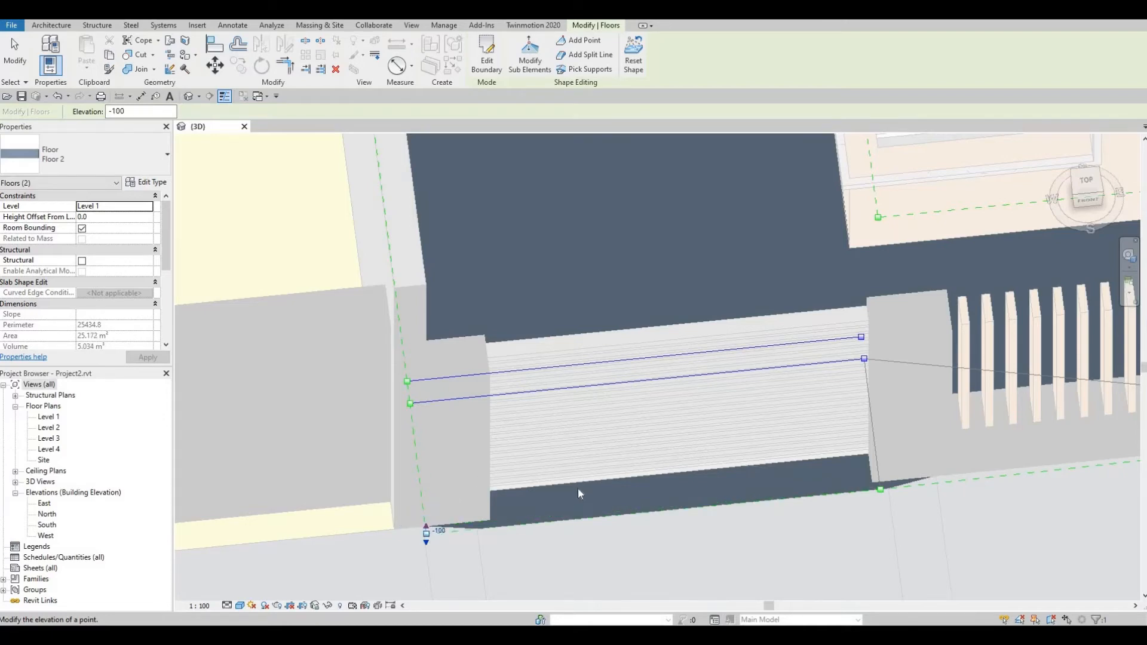
{"action": "key", "text": "Escape"}
Extend the base of the gate pillar wall at the gate's right end down to a base offset of -100
{"action": "middle_click_drag", "start_coordinate": [720, 461], "coordinate": [661, 245], "text": "shift"}
{"action": "scroll", "coordinate": [659, 247], "scroll_direction": "up", "scroll_amount": 3}
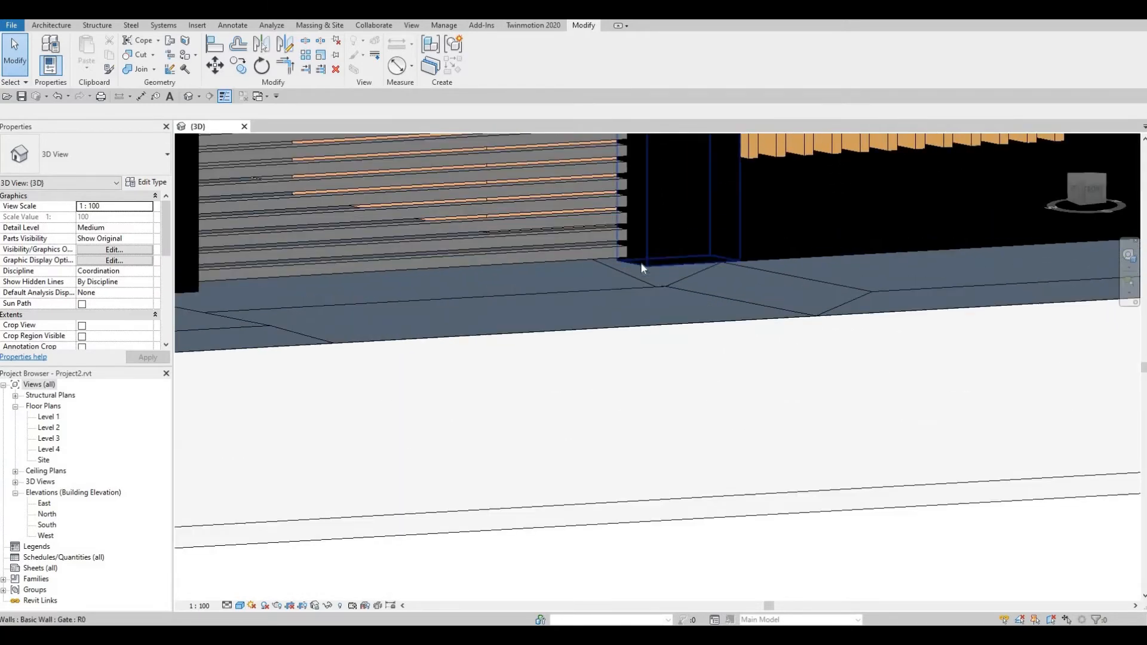
{"action": "left_click", "coordinate": [641, 264]}
{"action": "left_click_drag", "start_coordinate": [678, 266], "coordinate": [690, 309]}
{"action": "left_click", "coordinate": [686, 322]}
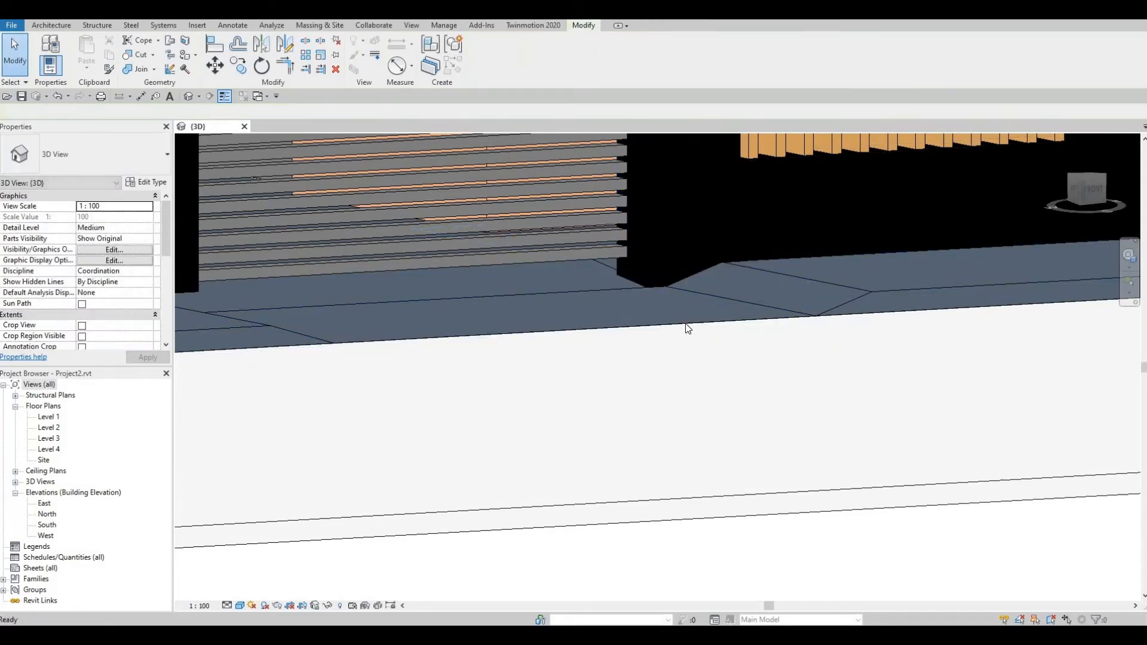
{"action": "scroll", "coordinate": [602, 346], "scroll_direction": "down", "scroll_amount": 2}
{"action": "scroll", "coordinate": [526, 289], "scroll_direction": "down", "scroll_amount": 2}
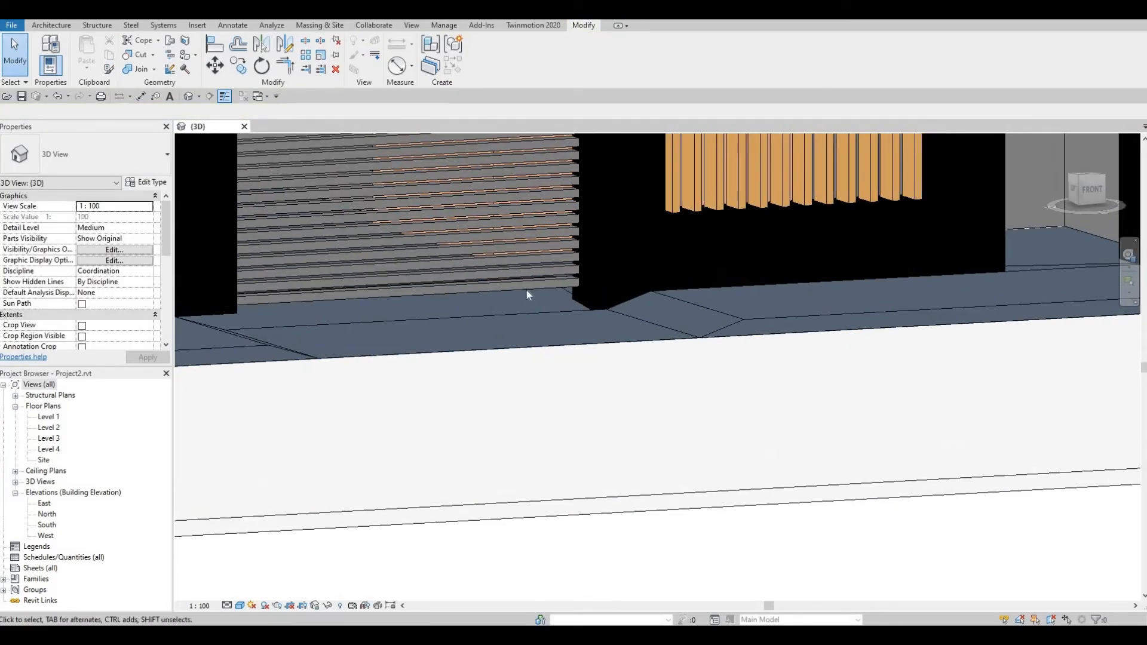
Stretch the base of the pillar wall at the gate's left end down to the lowered ramp surface
{"action": "scroll", "coordinate": [370, 310], "scroll_direction": "up", "scroll_amount": 2}
{"action": "left_click", "coordinate": [365, 311]}
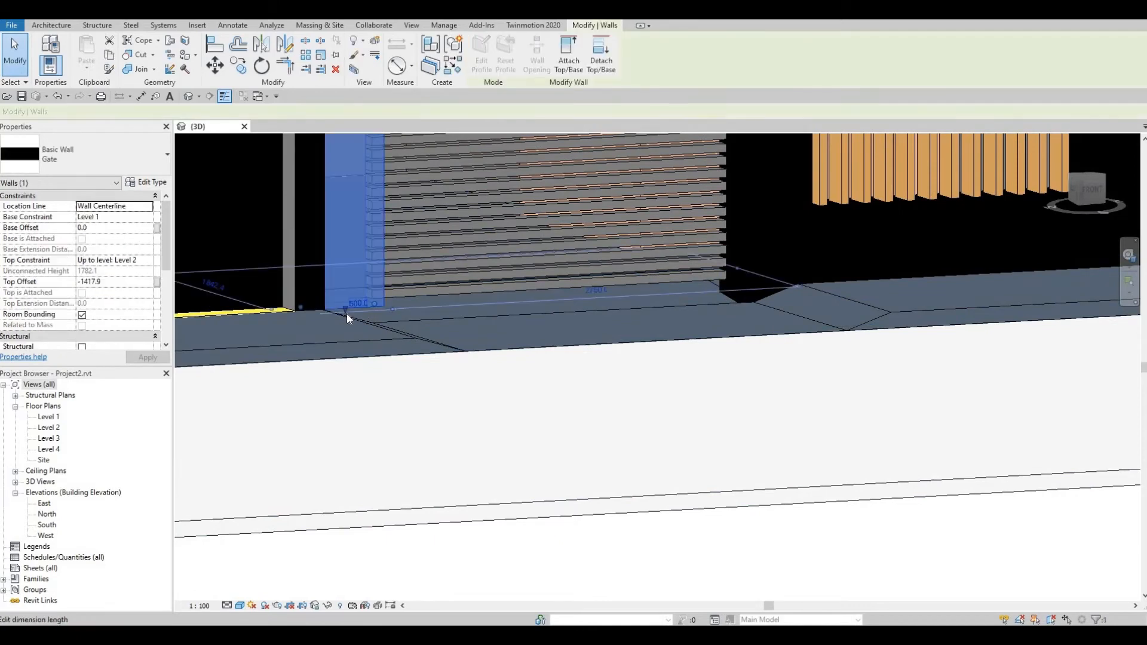
{"action": "left_click_drag", "start_coordinate": [350, 324], "coordinate": [350, 333]}
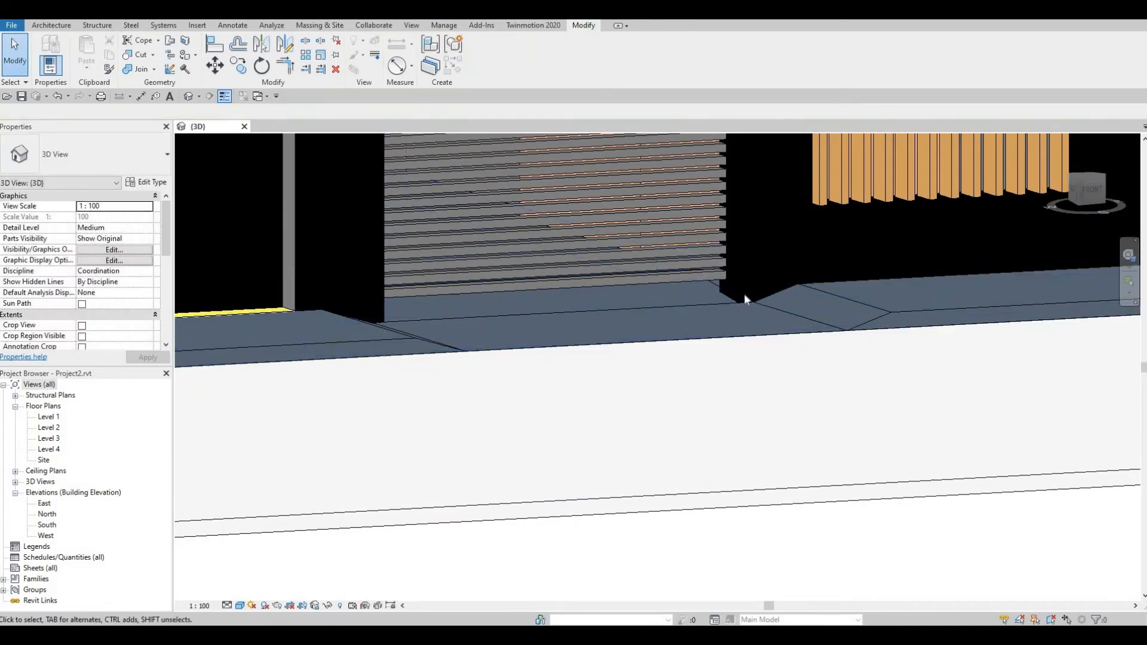
Examine where the bases of the two gate pillars meet the sloped ramp floor
{"action": "scroll", "coordinate": [881, 329], "scroll_direction": "up", "scroll_amount": 3}
{"action": "middle_click_drag", "start_coordinate": [881, 329], "coordinate": [911, 379], "text": "shift"}
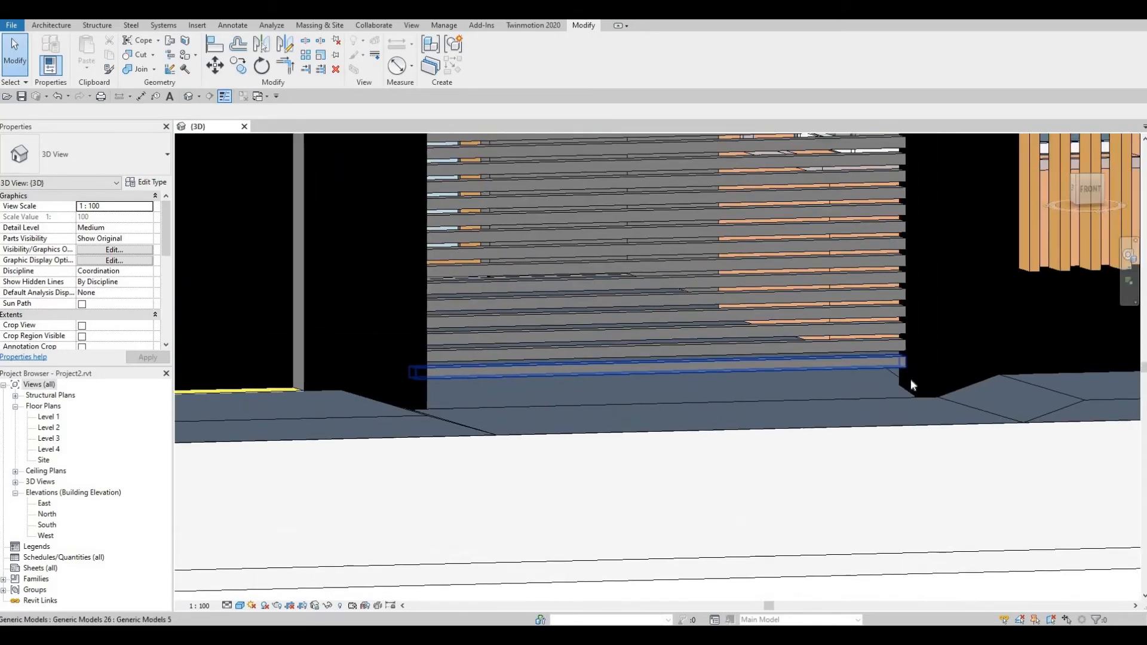
{"action": "left_click", "coordinate": [958, 399]}
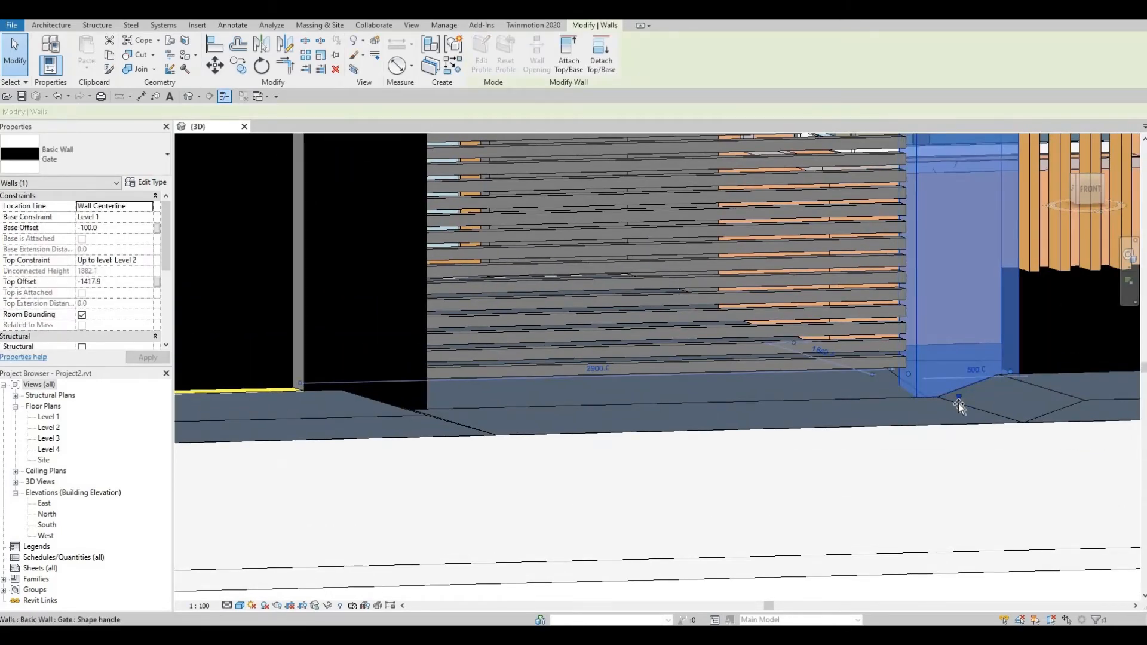
{"action": "key", "text": "Escape"}
{"action": "middle_click_drag", "start_coordinate": [863, 367], "coordinate": [843, 387], "text": "shift"}
{"action": "scroll", "coordinate": [842, 386], "scroll_direction": "down", "scroll_amount": 3}
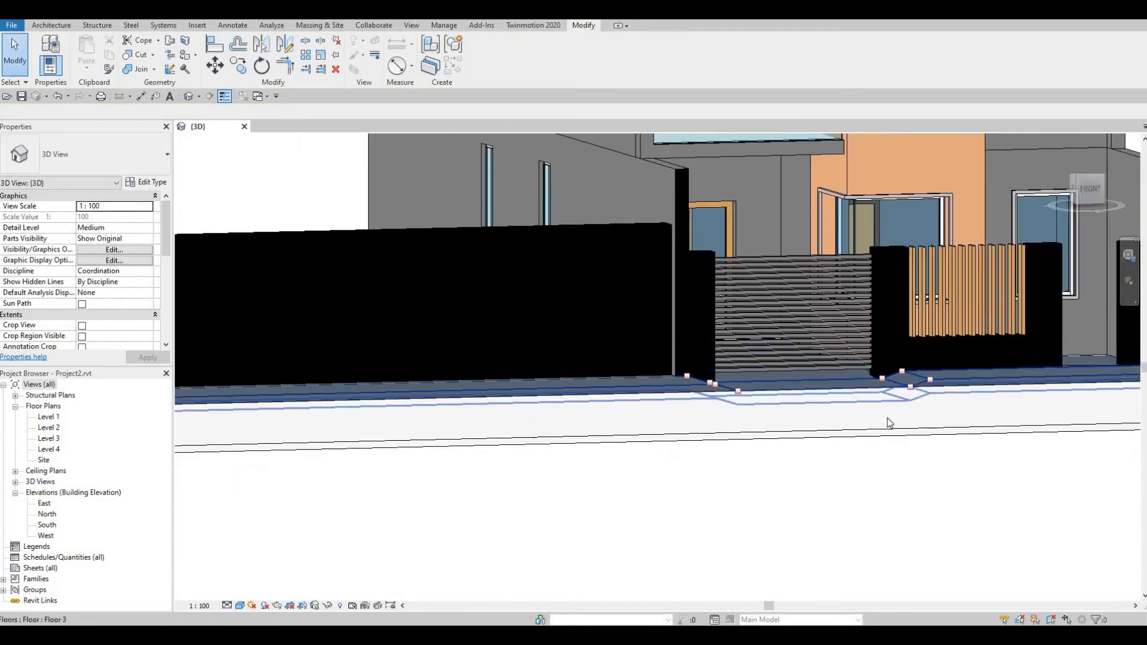
{"action": "middle_click_drag", "start_coordinate": [847, 463], "coordinate": [671, 407], "text": "shift"}
{"action": "scroll", "coordinate": [671, 394], "scroll_direction": "up", "scroll_amount": 5}
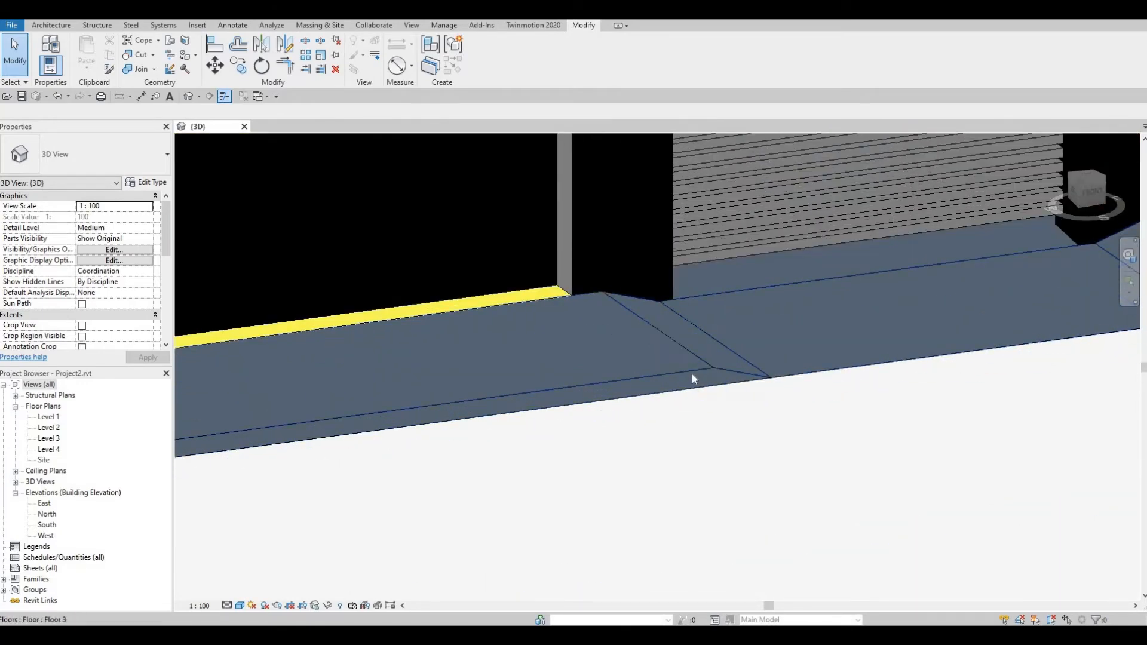
Review the sidewalk along the street front, the vehicle ramp and the pedestrian entrance beside the fence
{"action": "scroll", "coordinate": [694, 374], "scroll_direction": "down", "scroll_amount": 4}
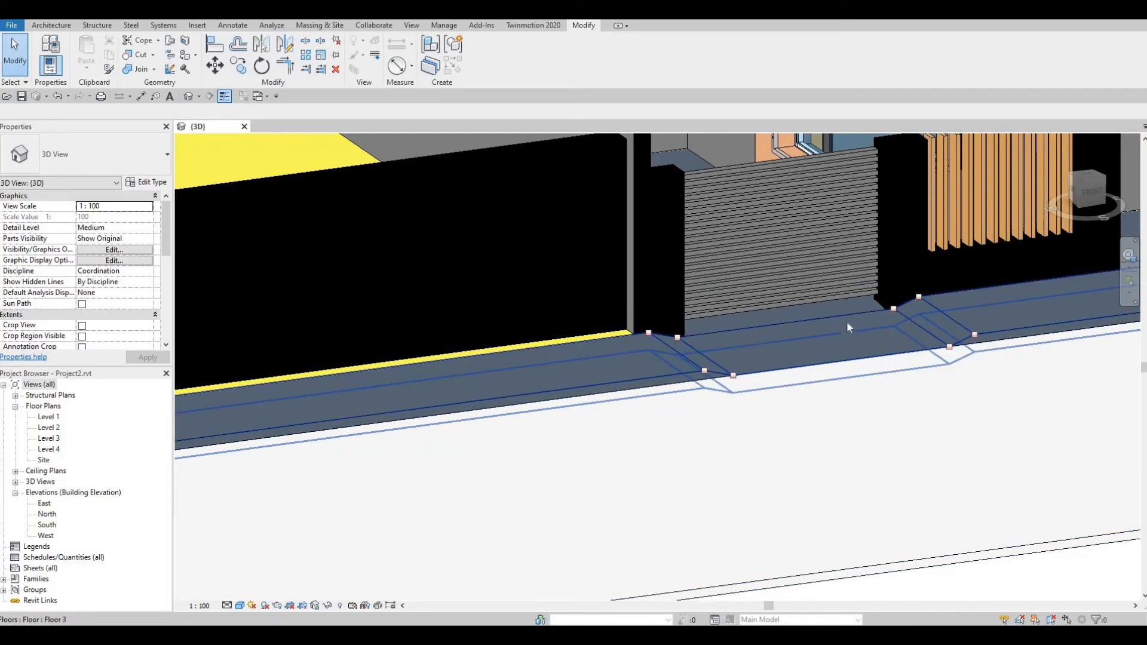
{"action": "middle_click_drag", "start_coordinate": [419, 490], "coordinate": [774, 395]}
{"action": "scroll", "coordinate": [773, 394], "scroll_direction": "down", "scroll_amount": 1}
{"action": "middle_click_drag", "start_coordinate": [261, 429], "coordinate": [562, 414]}
{"action": "scroll", "coordinate": [562, 414], "scroll_direction": "down", "scroll_amount": 1}
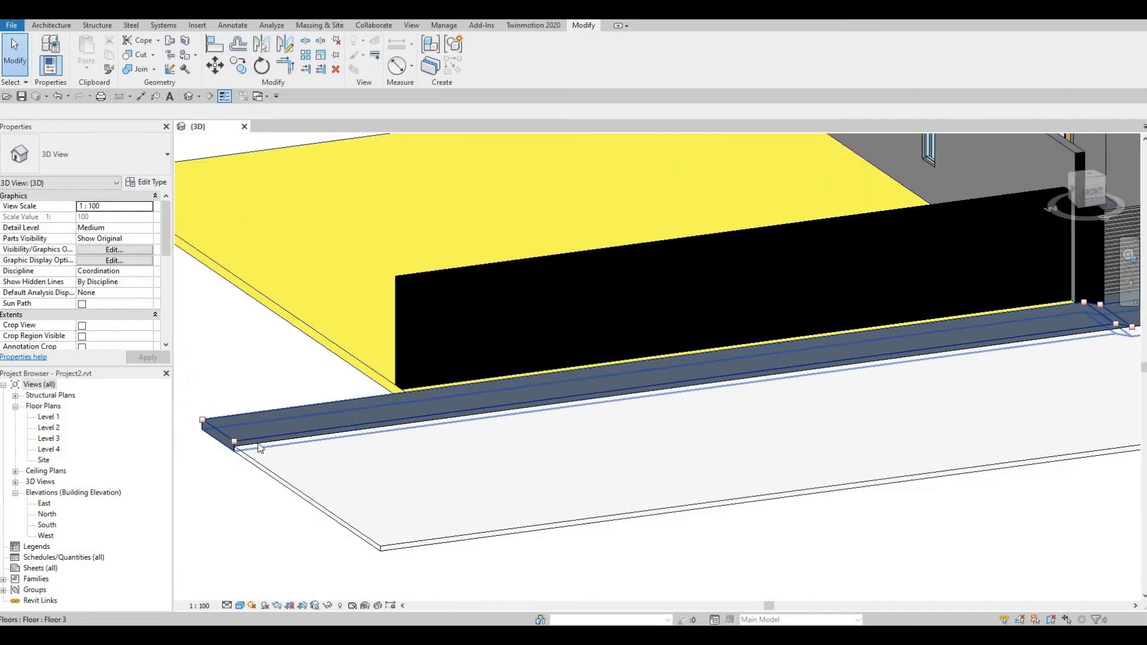
{"action": "middle_click_drag", "start_coordinate": [775, 383], "coordinate": [387, 459]}
{"action": "middle_click_drag", "start_coordinate": [876, 397], "coordinate": [684, 434]}
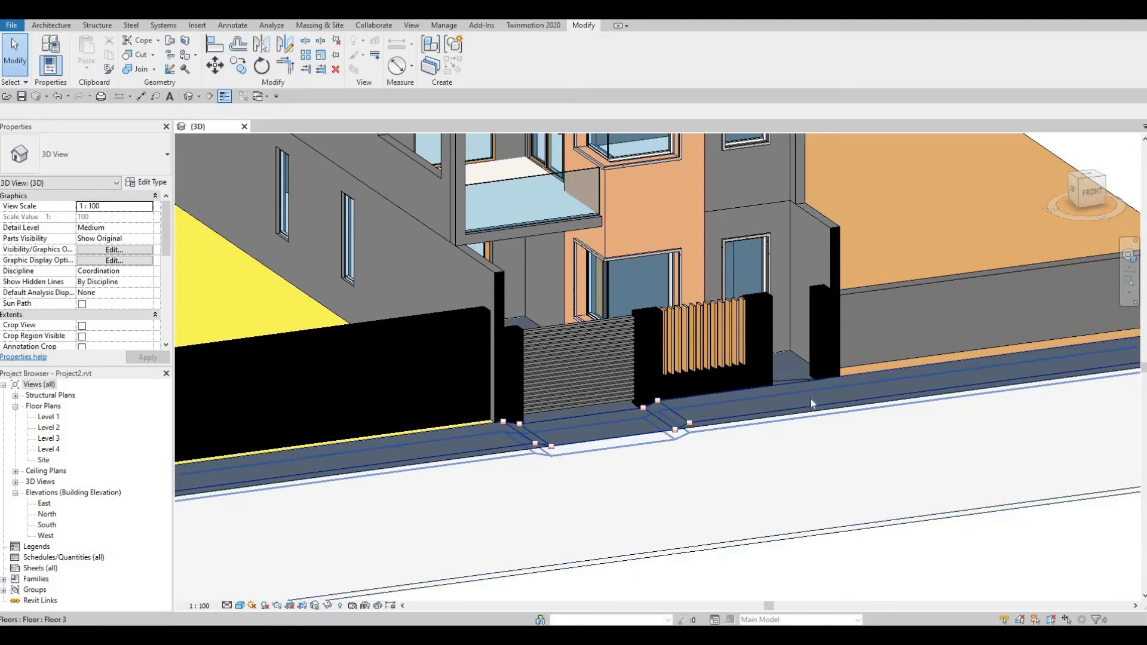
{"action": "scroll", "coordinate": [795, 367], "scroll_direction": "up", "scroll_amount": 4}
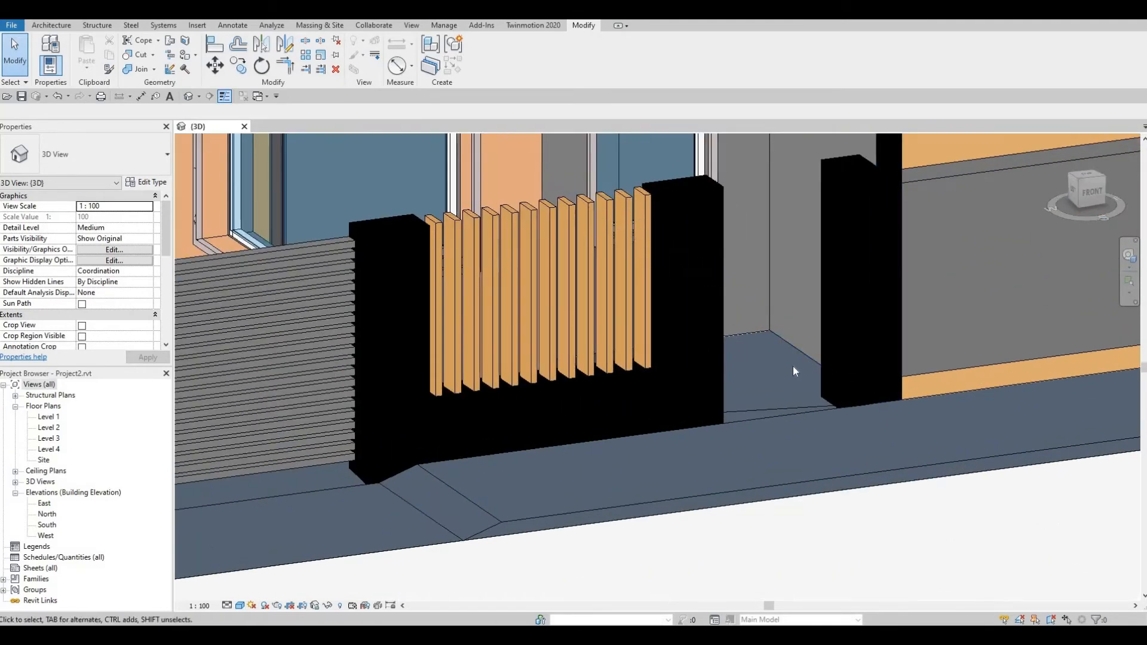
{"action": "scroll", "coordinate": [815, 360], "scroll_direction": "down", "scroll_amount": 5}
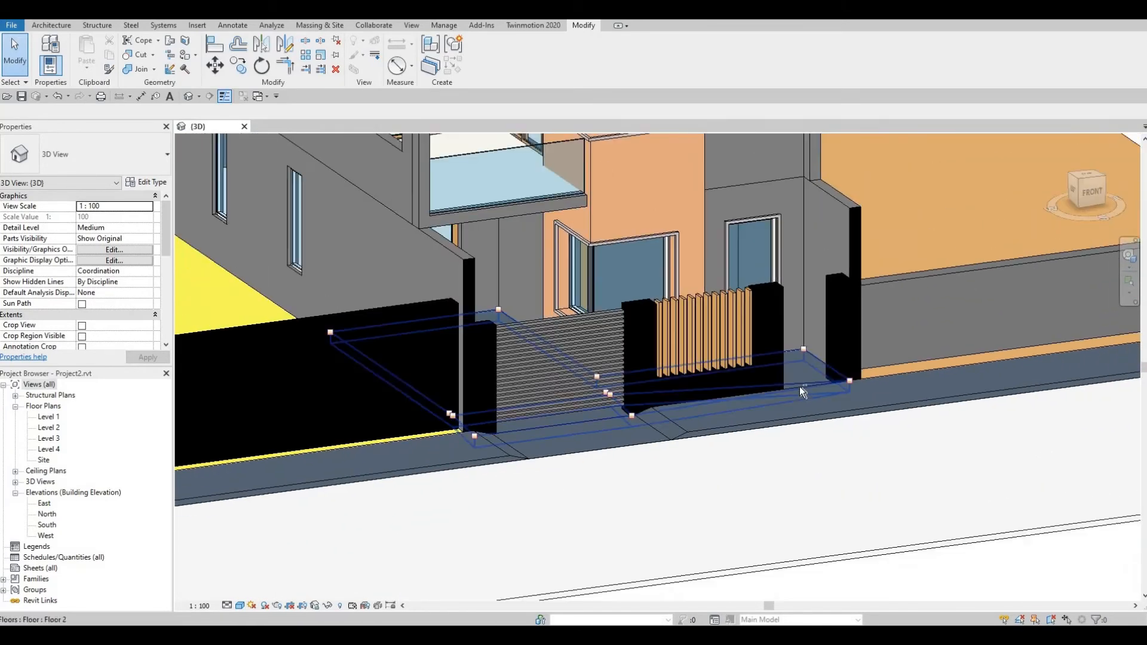
{"action": "scroll", "coordinate": [679, 378], "scroll_direction": "up", "scroll_amount": 2}
{"action": "scroll", "coordinate": [679, 378], "scroll_direction": "down", "scroll_amount": 3}
{"action": "scroll", "coordinate": [248, 354], "scroll_direction": "up", "scroll_amount": 3}
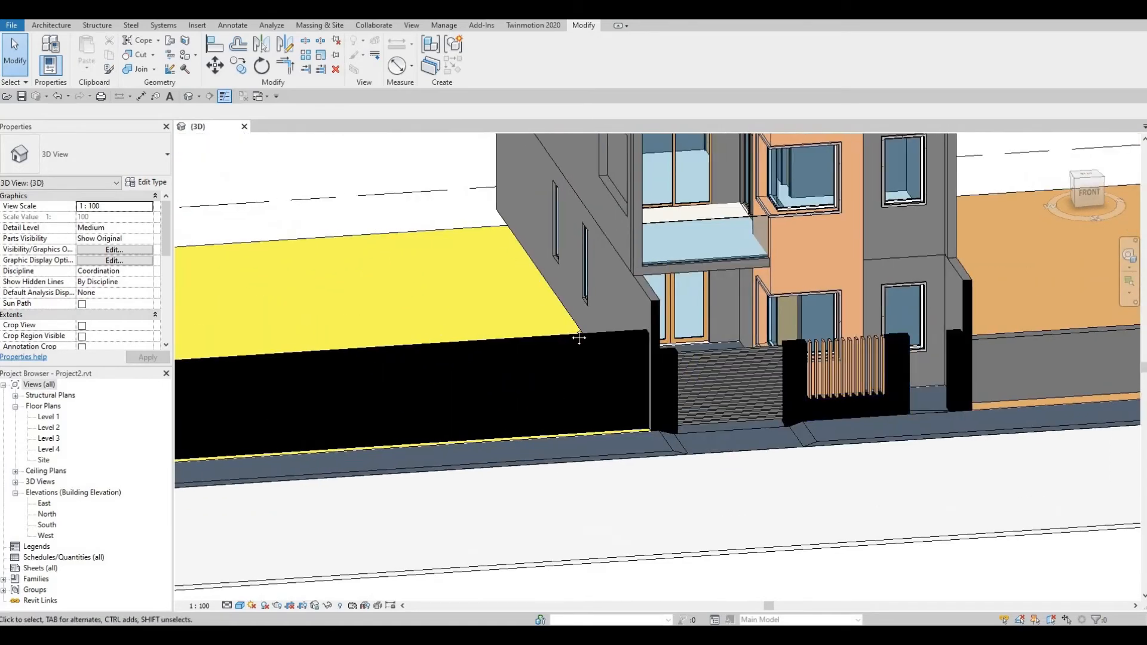
On the Level 1 plan, draw a rectangle of Gate 3 walls about 8560 by 9976 mm, up to Level 2, on the plot beside grid 1
{"action": "scroll", "coordinate": [371, 356], "scroll_direction": "down", "scroll_amount": 4}
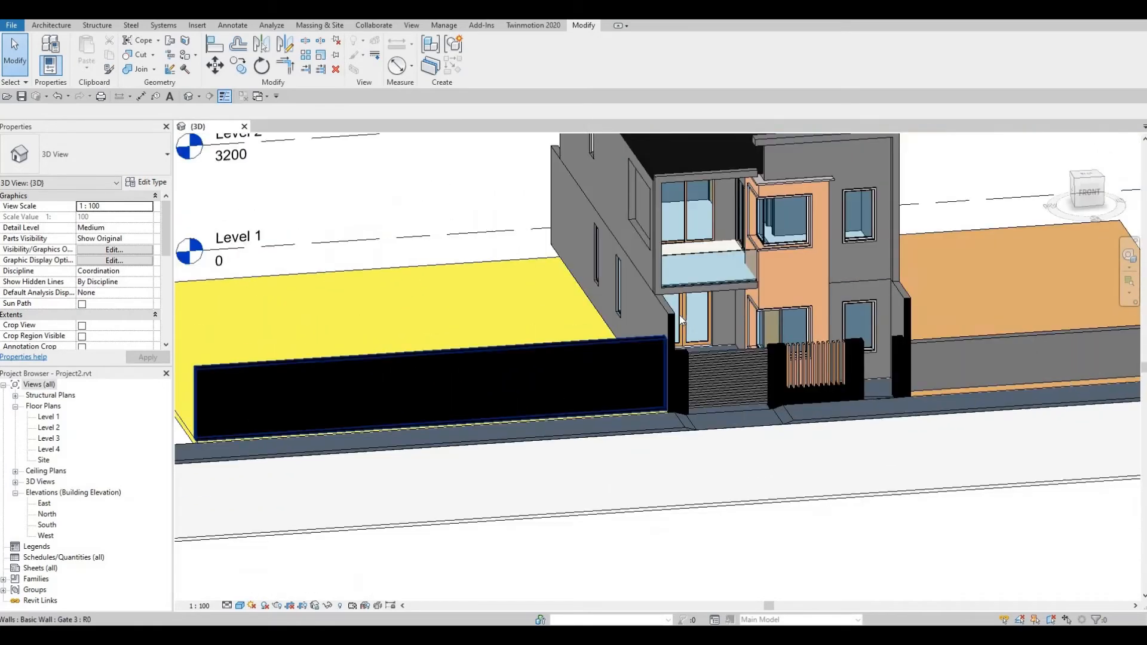
{"action": "double_click", "coordinate": [50, 417]}
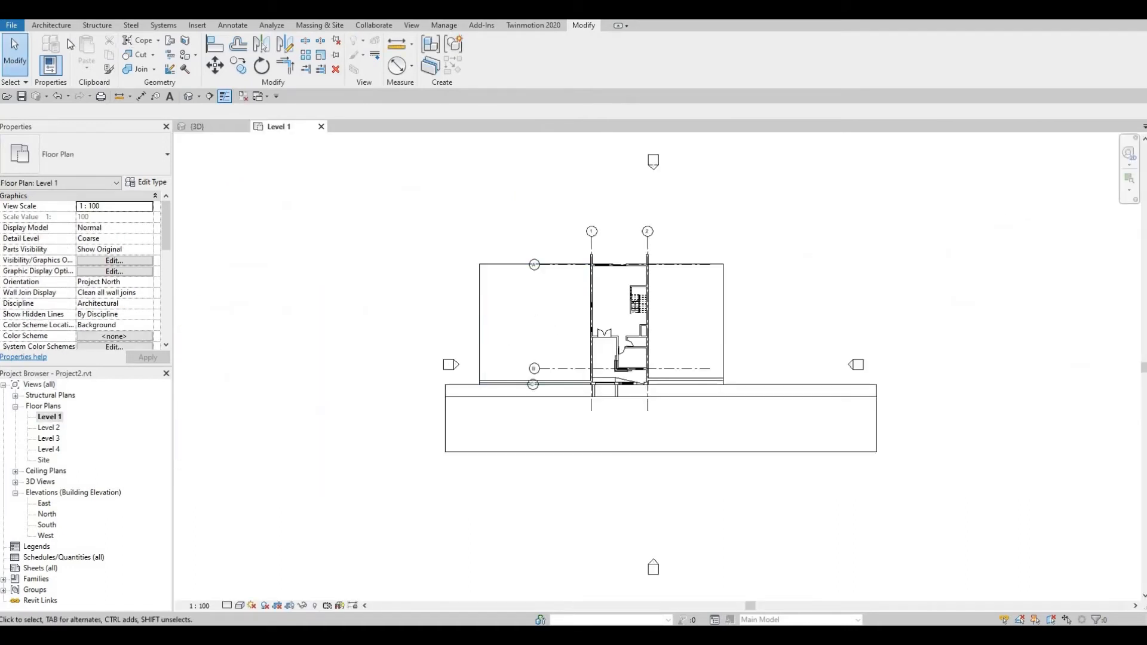
{"action": "left_click", "coordinate": [33, 27]}
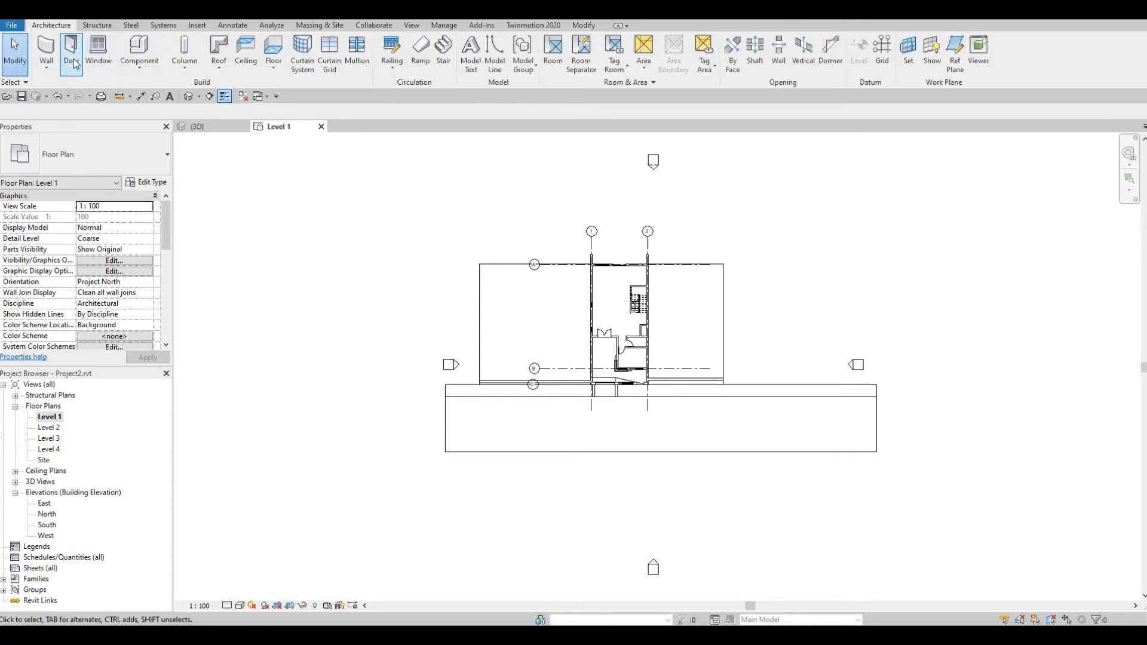
{"action": "key", "text": "w"}
{"action": "key", "text": "a"}
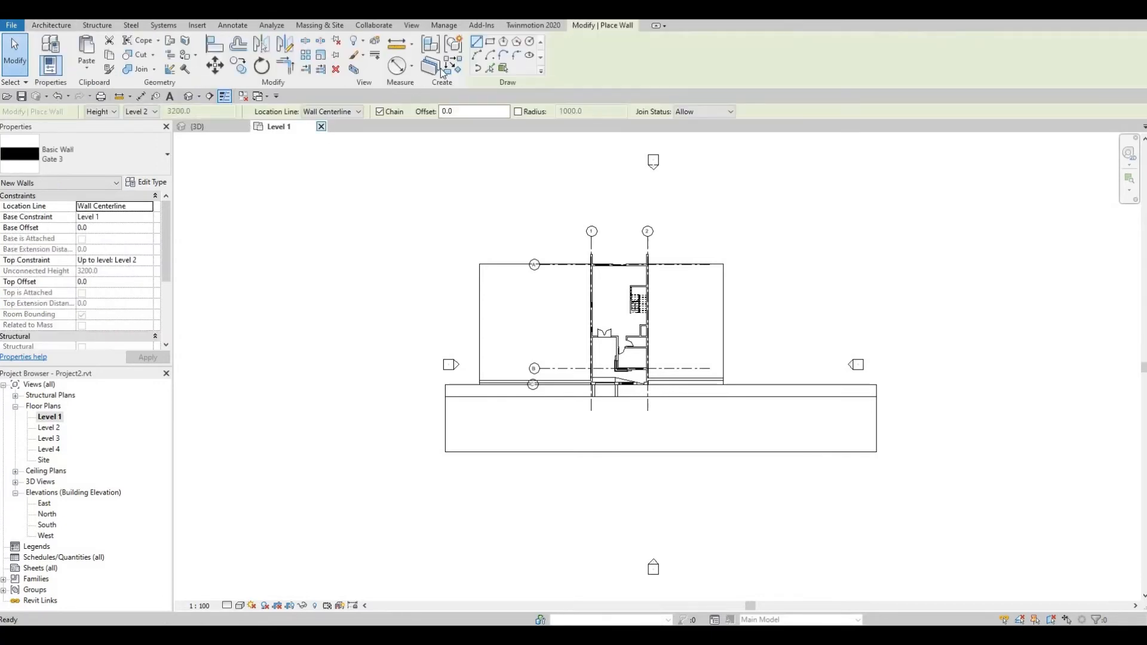
{"action": "left_click", "coordinate": [490, 42]}
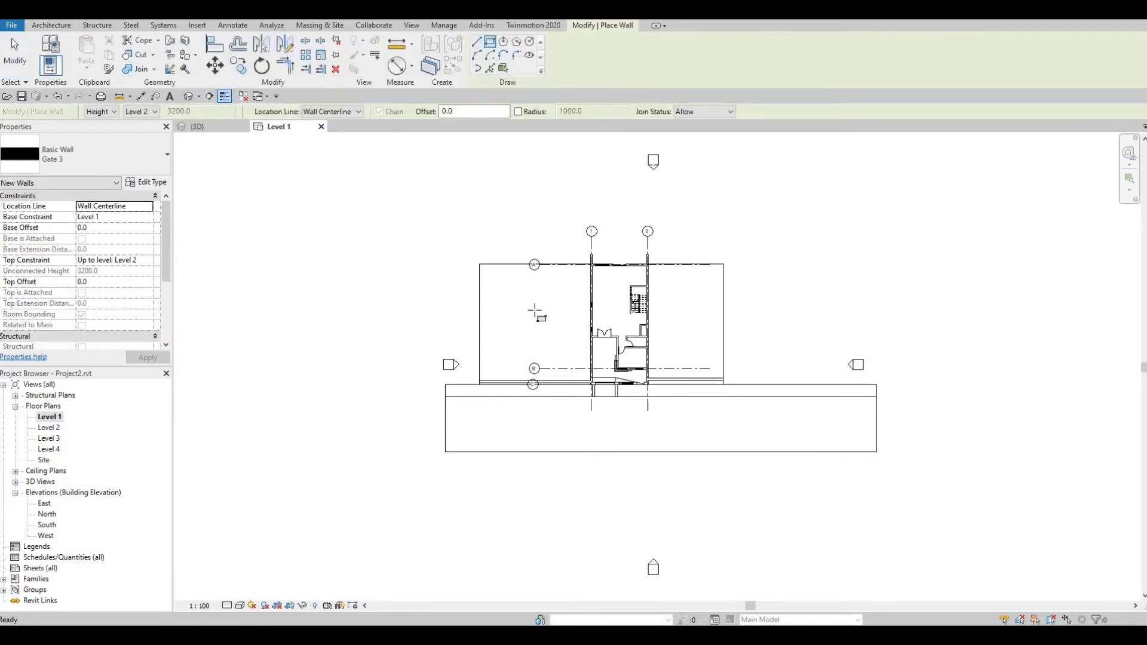
{"action": "scroll", "coordinate": [526, 296], "scroll_direction": "up", "scroll_amount": 2}
{"action": "scroll", "coordinate": [482, 282], "scroll_direction": "up", "scroll_amount": 2}
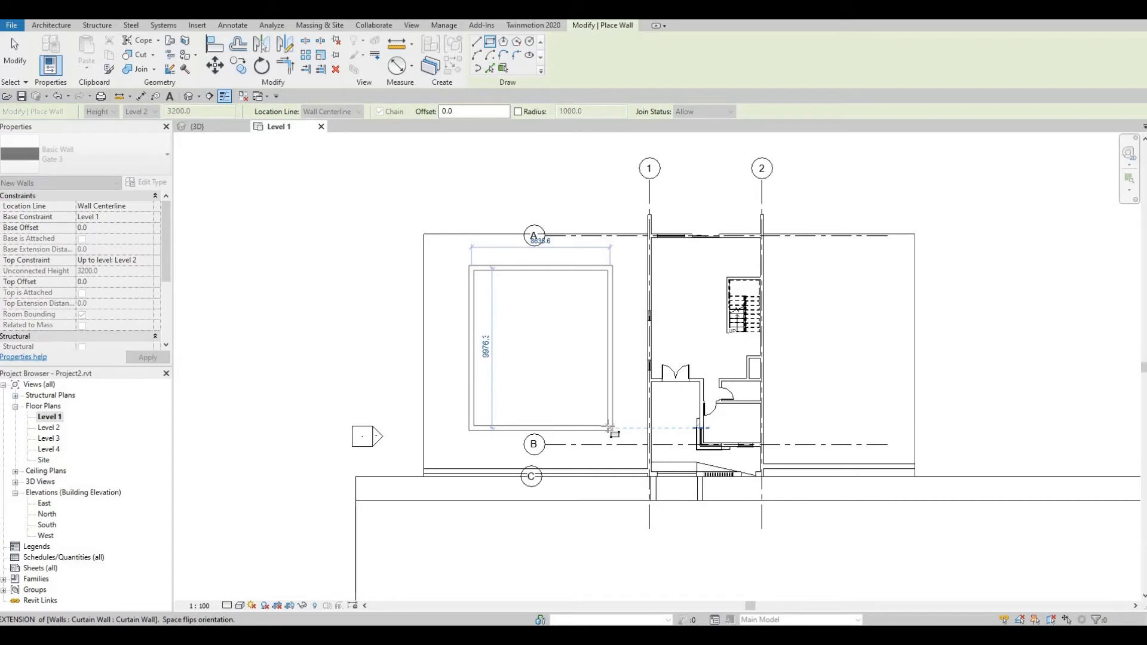
{"action": "left_click", "coordinate": [609, 426]}
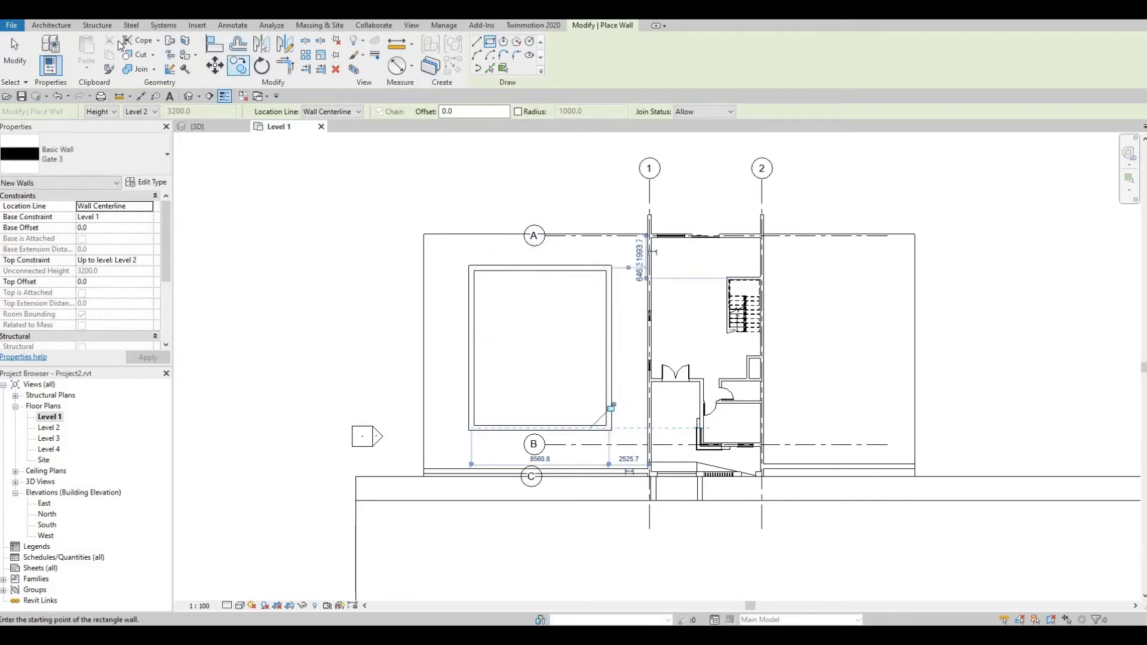
{"action": "left_click", "coordinate": [62, 25]}
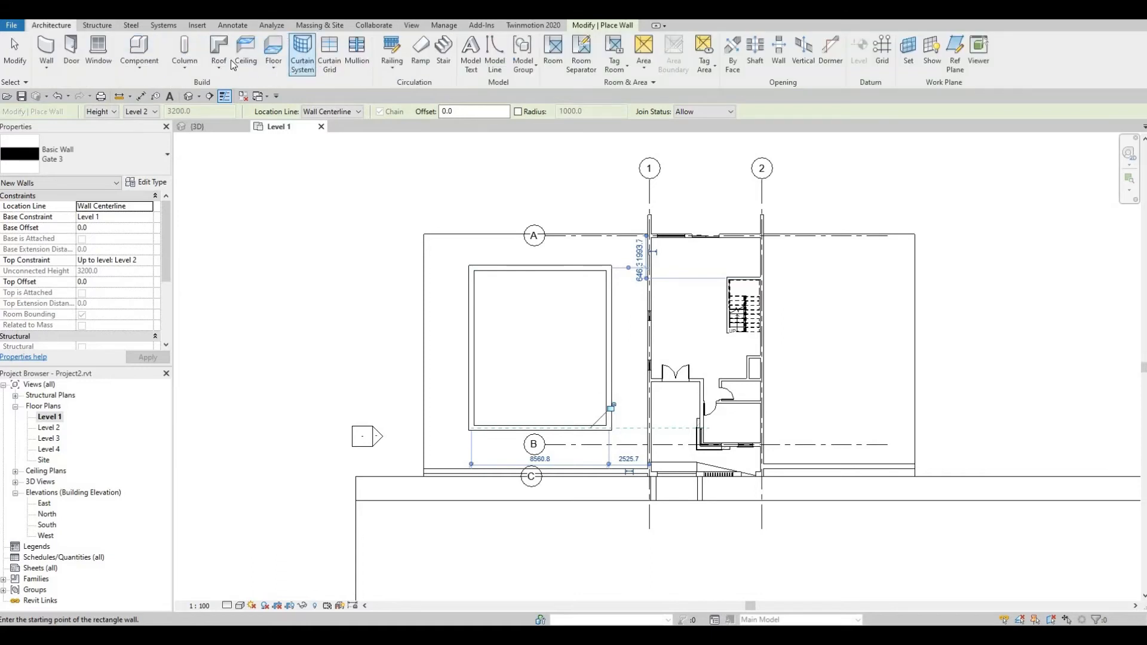
{"action": "left_click", "coordinate": [220, 48]}
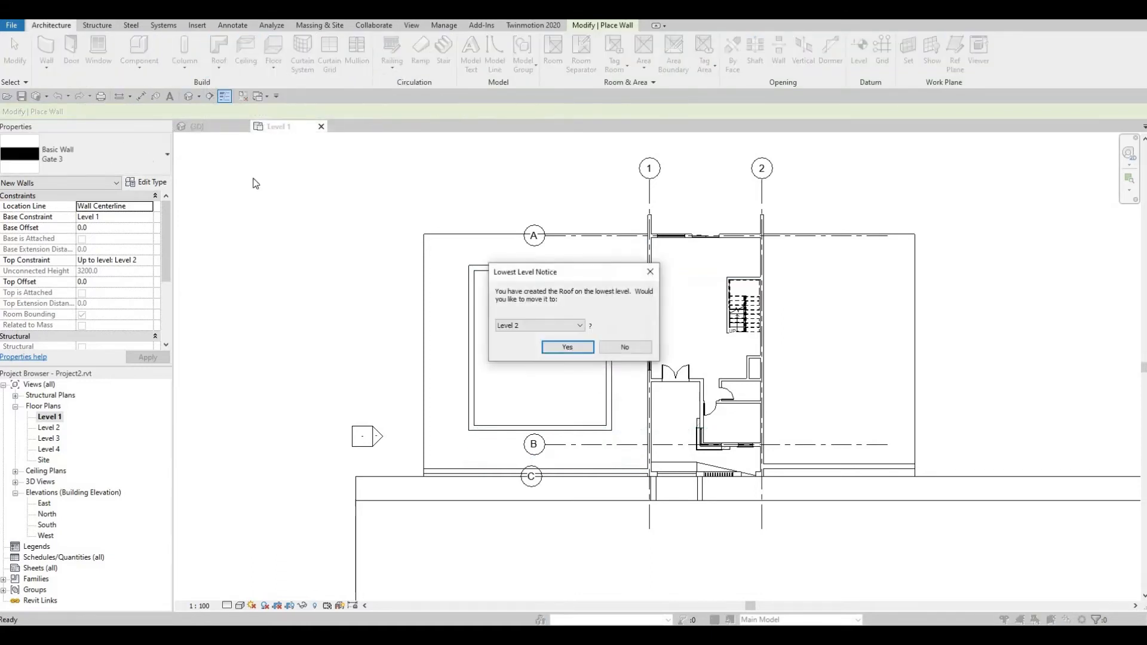
{"action": "left_click", "coordinate": [625, 348]}
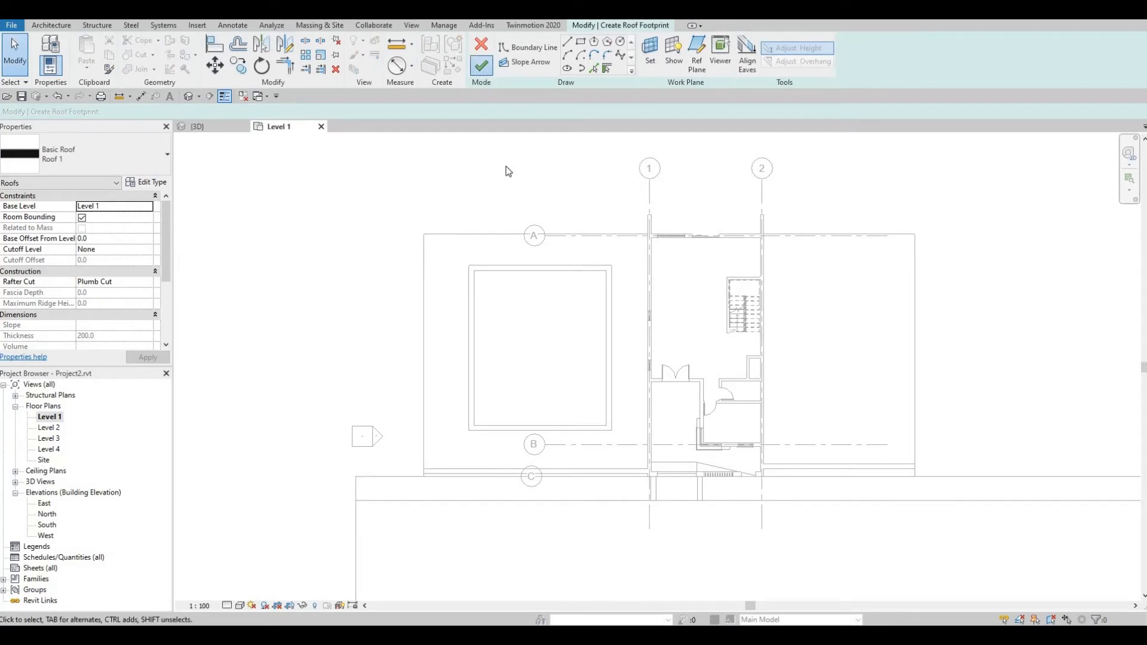
{"action": "left_click", "coordinate": [1086, 610]}
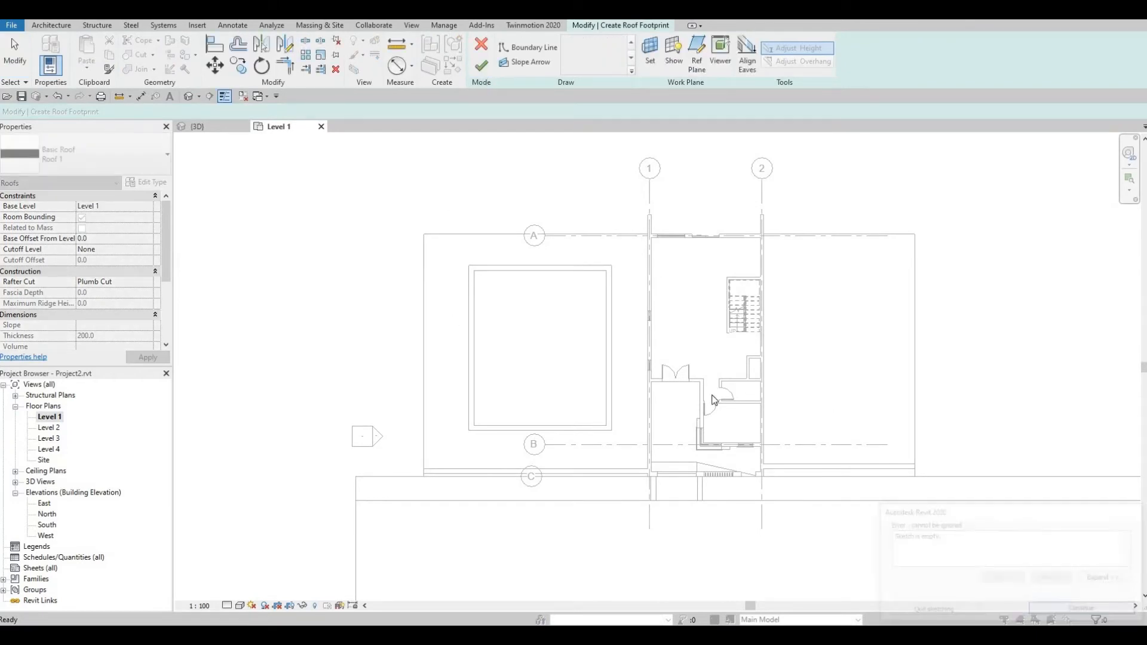
{"action": "left_click", "coordinate": [481, 44]}
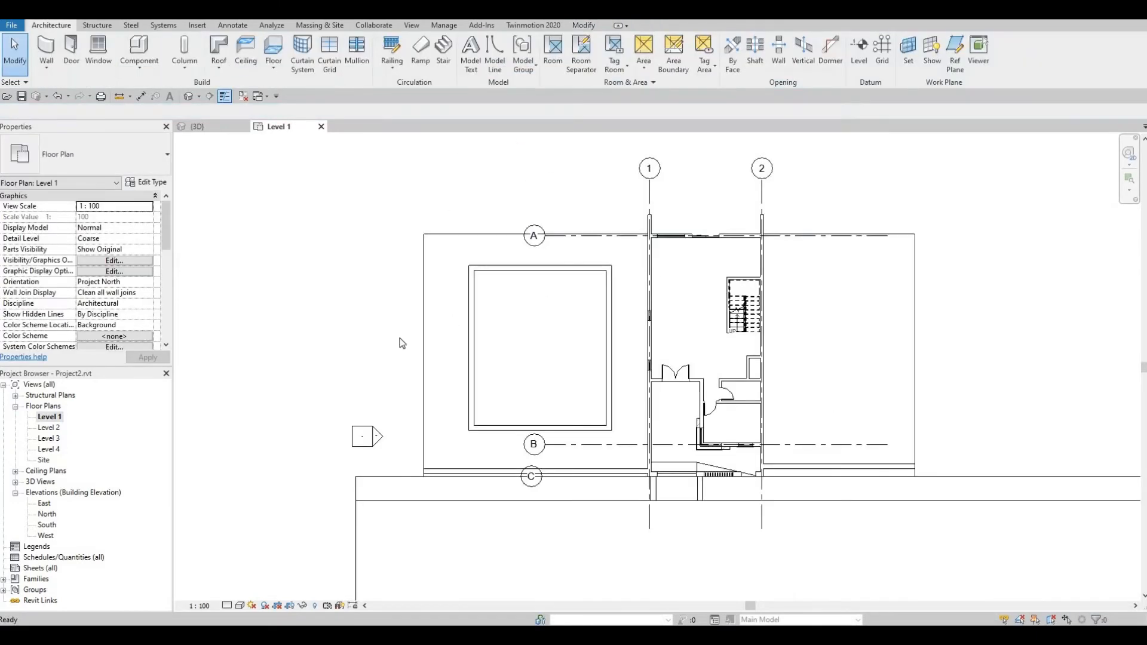
Start a roof by footprint based on Level 2 and show the Level 1 plan for its sketch
{"action": "double_click", "coordinate": [44, 428]}
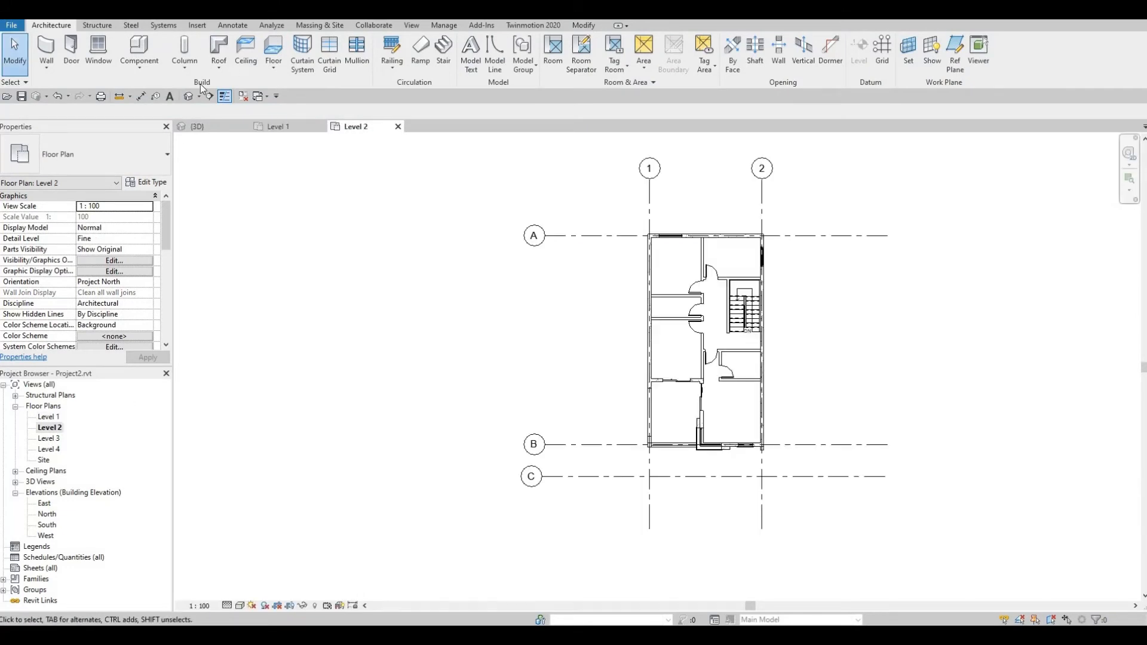
{"action": "left_click", "coordinate": [219, 49]}
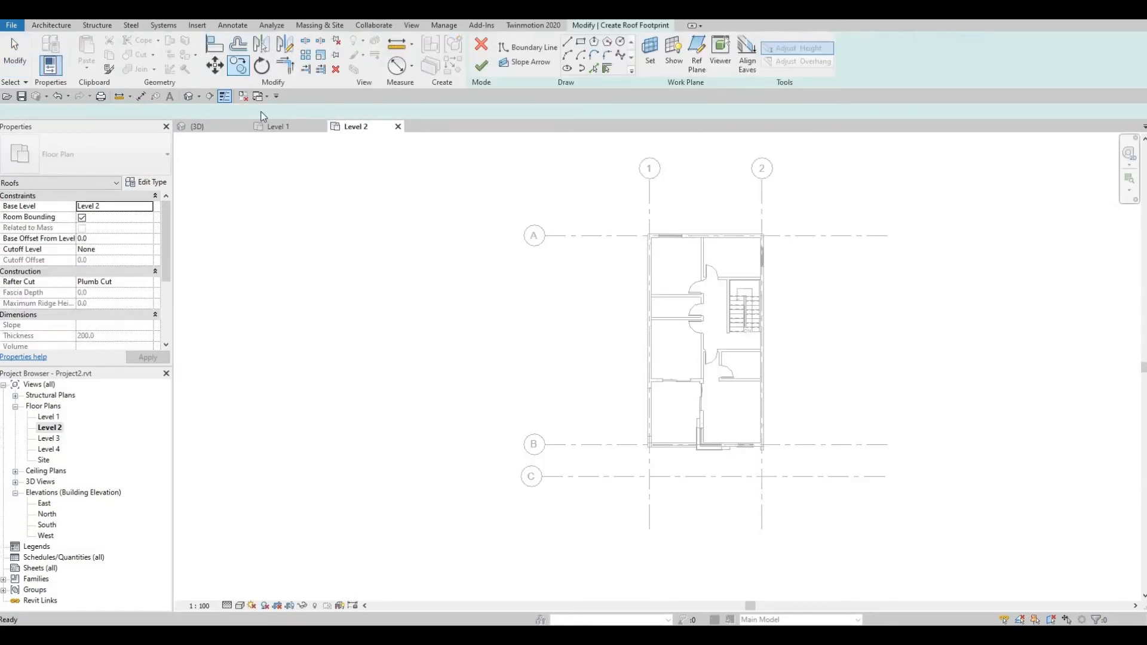
{"action": "scroll", "coordinate": [442, 288], "scroll_direction": "down", "scroll_amount": 1}
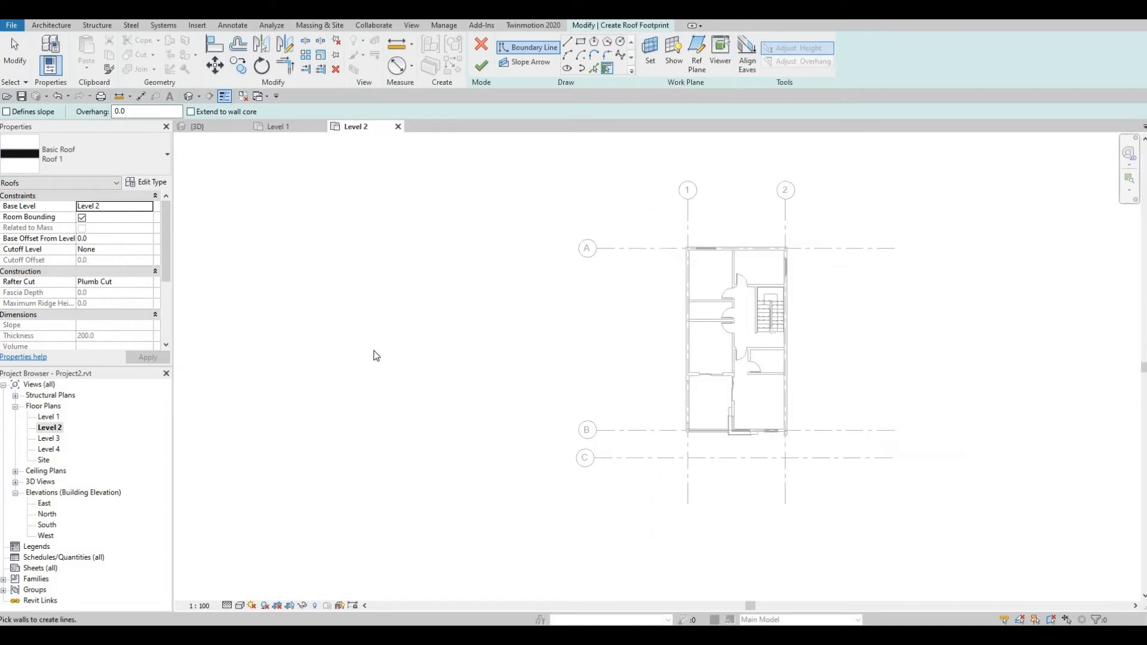
{"action": "left_click", "coordinate": [59, 417]}
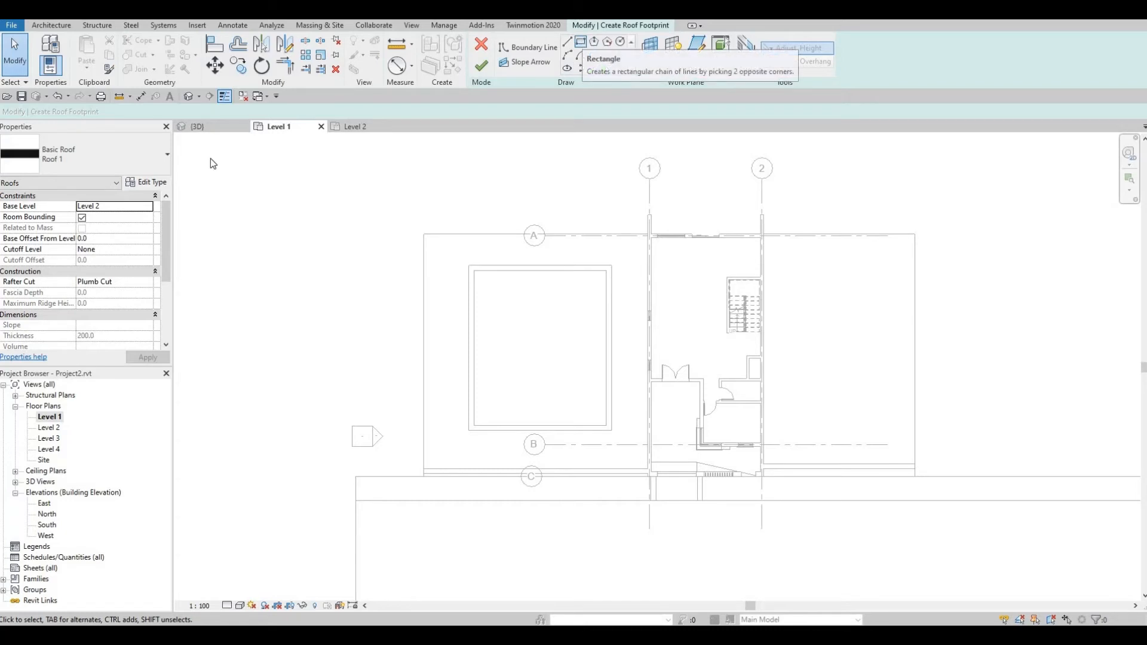
Duplicate the Roof 1 type as a new roof type named Roof 2
{"action": "left_click", "coordinate": [166, 161]}
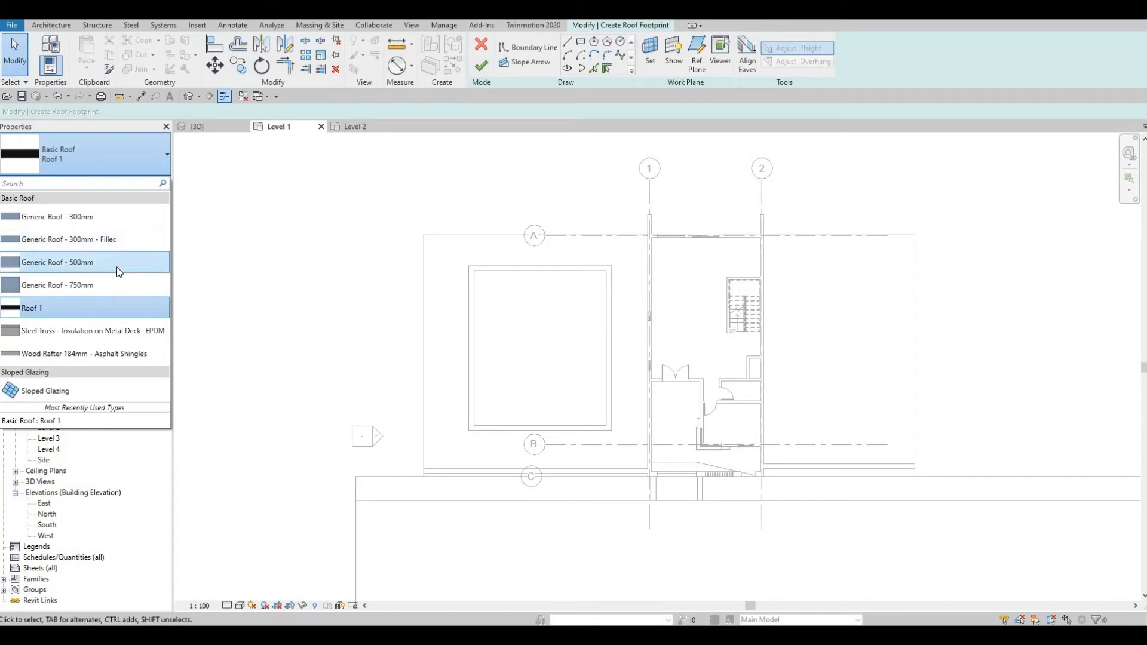
{"action": "left_click", "coordinate": [156, 162]}
{"action": "left_click", "coordinate": [157, 183]}
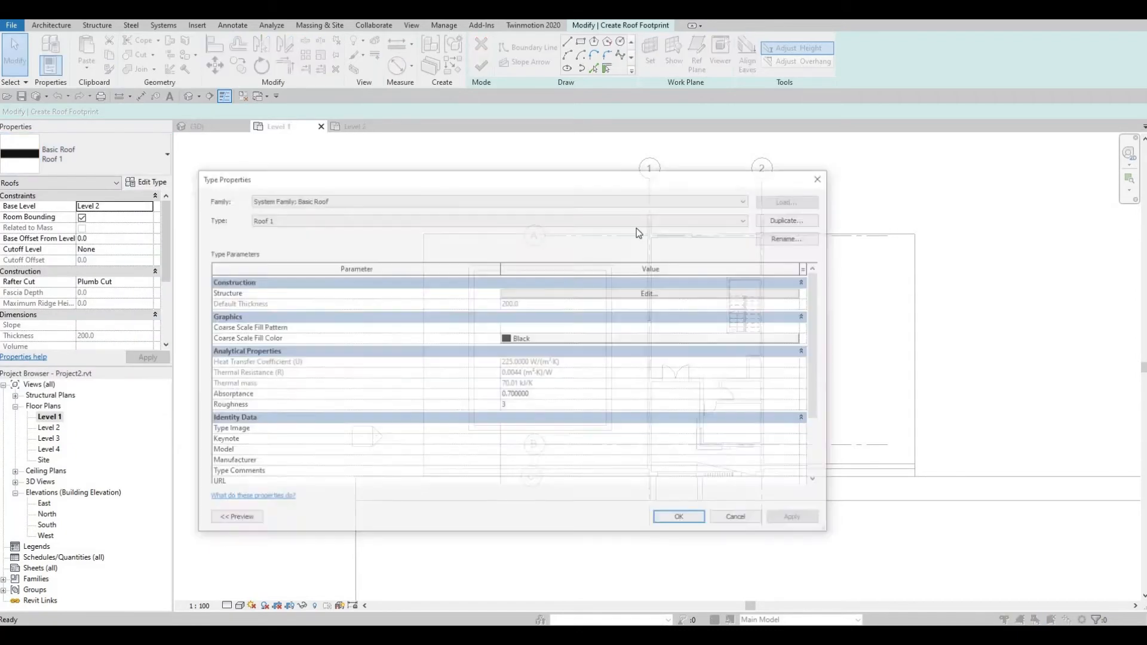
{"action": "left_click", "coordinate": [765, 222]}
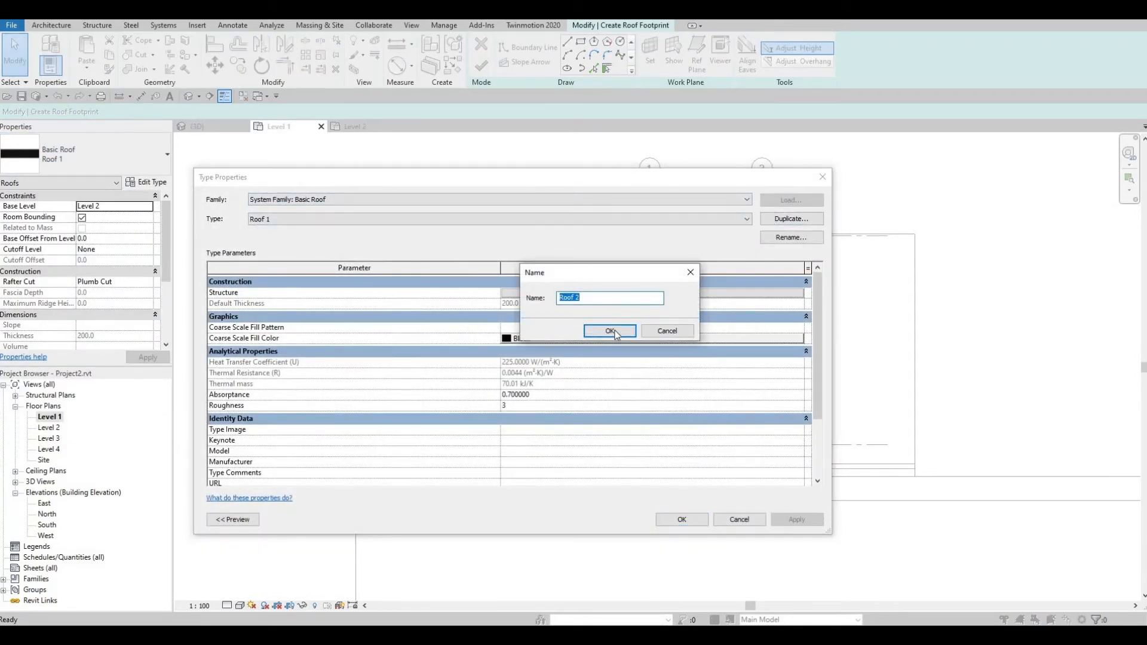
{"action": "left_click", "coordinate": [610, 330]}
Set the material of the Roof 2 structure layer to Vapor Retarder and apply the type changes
{"action": "left_click", "coordinate": [622, 294]}
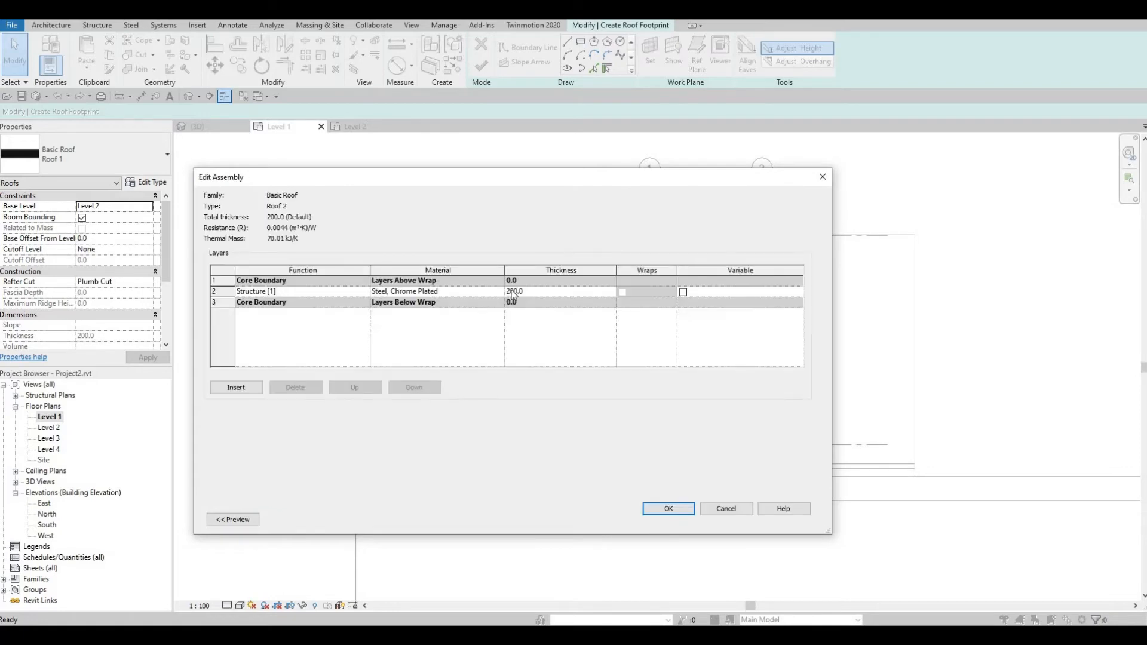
{"action": "left_click", "coordinate": [501, 293]}
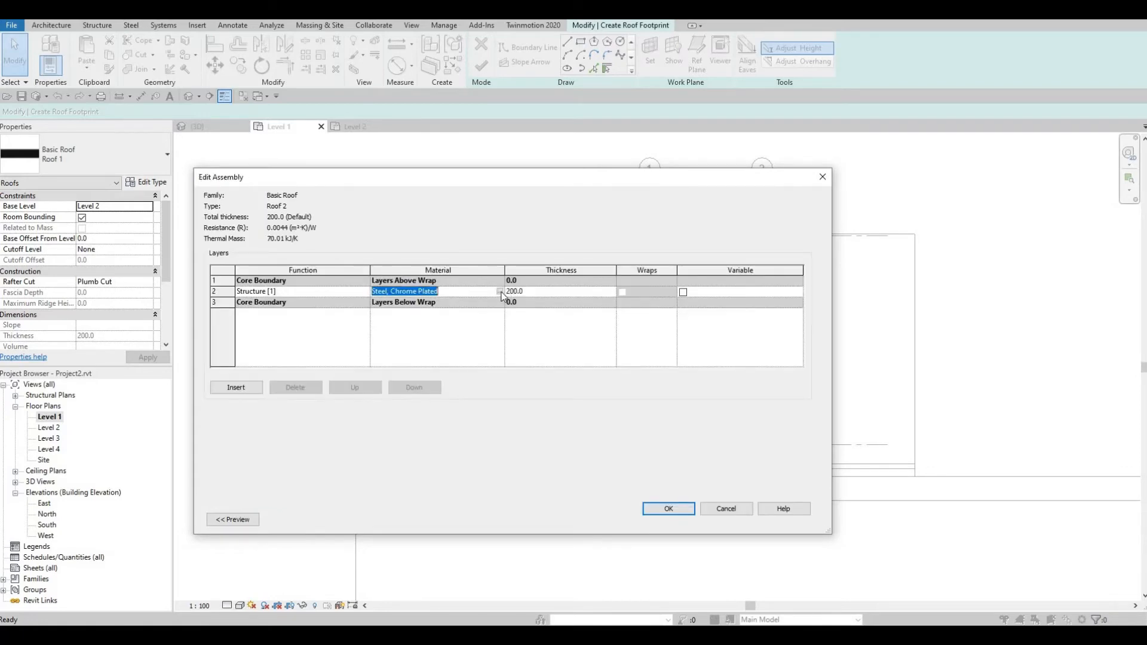
{"action": "left_click", "coordinate": [500, 291]}
{"action": "scroll", "coordinate": [448, 300], "scroll_direction": "down", "scroll_amount": 5}
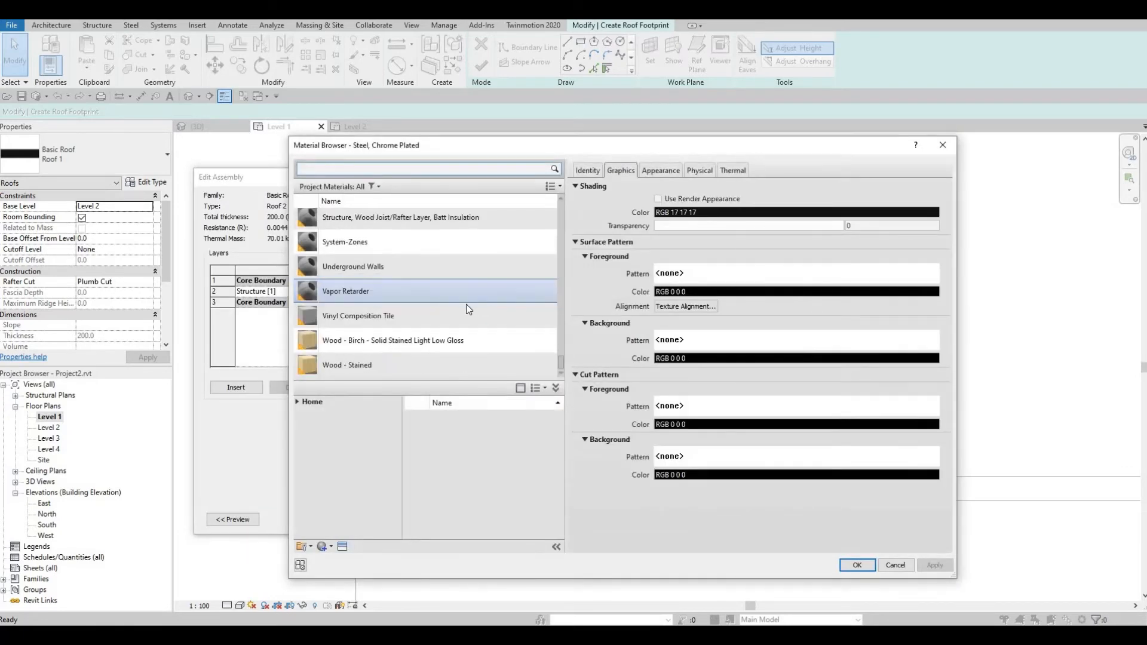
{"action": "left_click", "coordinate": [446, 296]}
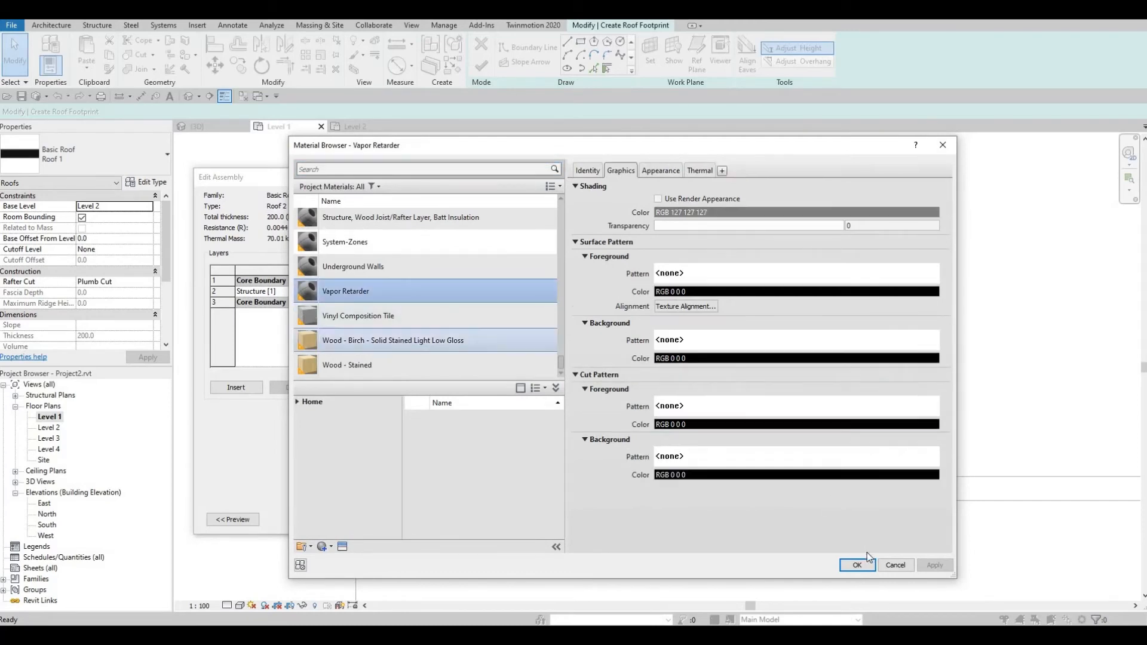
{"action": "left_click", "coordinate": [857, 565]}
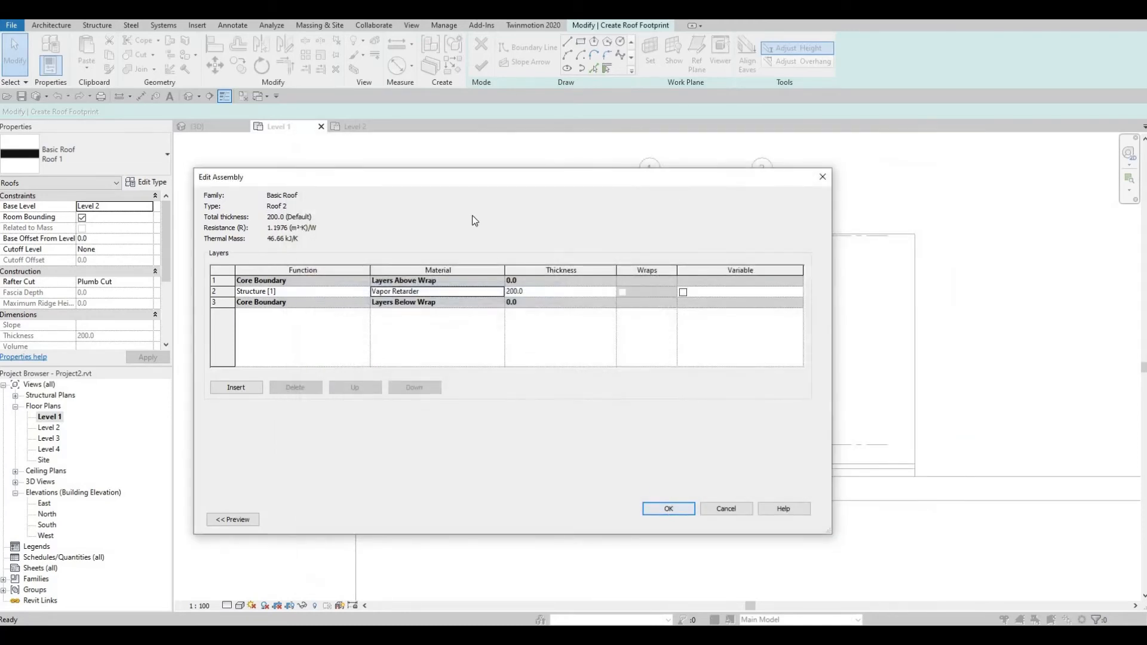
{"action": "left_click", "coordinate": [663, 508]}
{"action": "left_click", "coordinate": [674, 522]}
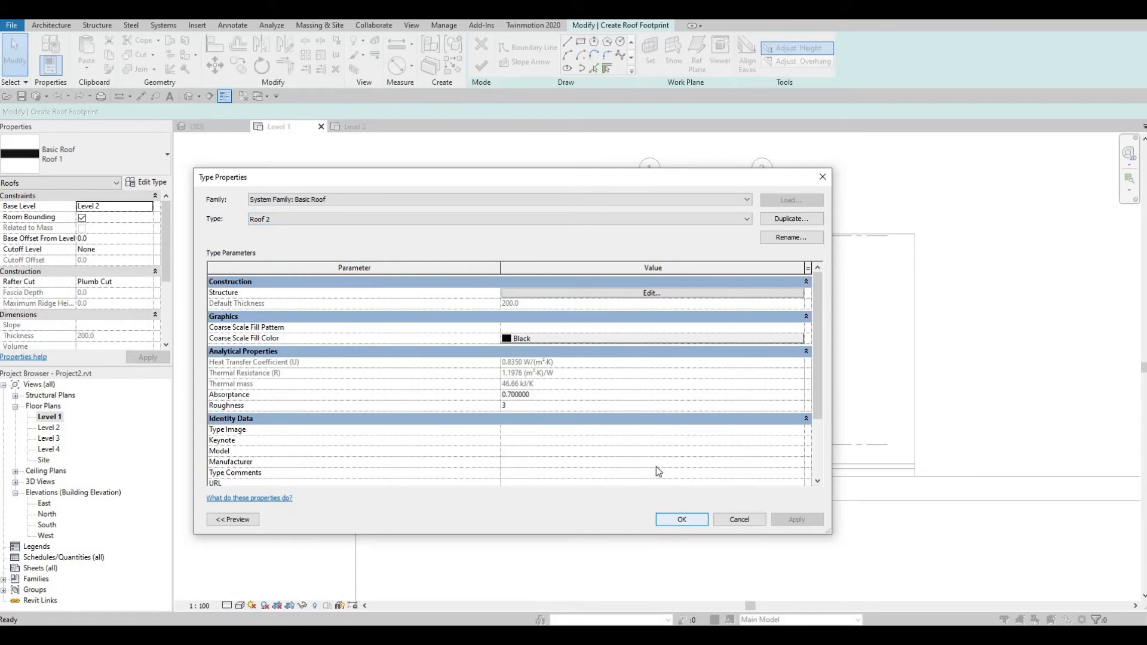
Create the flat roof from a rectangle on the outer wall corners, about 8860 by 10276 mm, and check it in 3D
{"action": "left_click", "coordinate": [580, 43]}
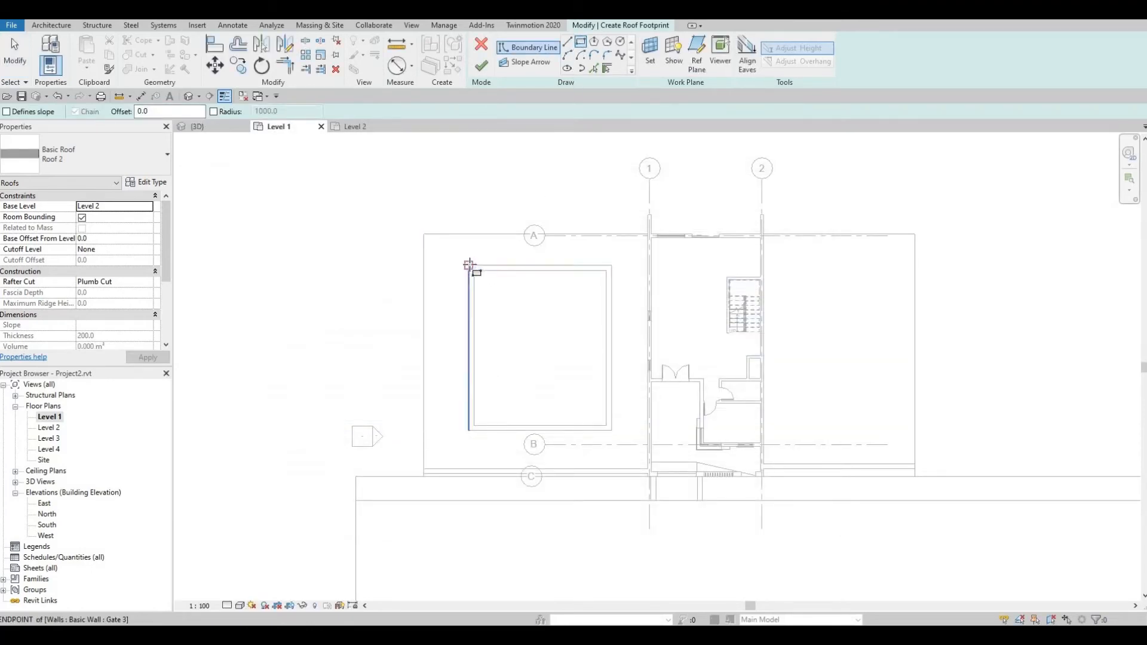
{"action": "left_click", "coordinate": [470, 265]}
{"action": "left_click", "coordinate": [612, 430]}
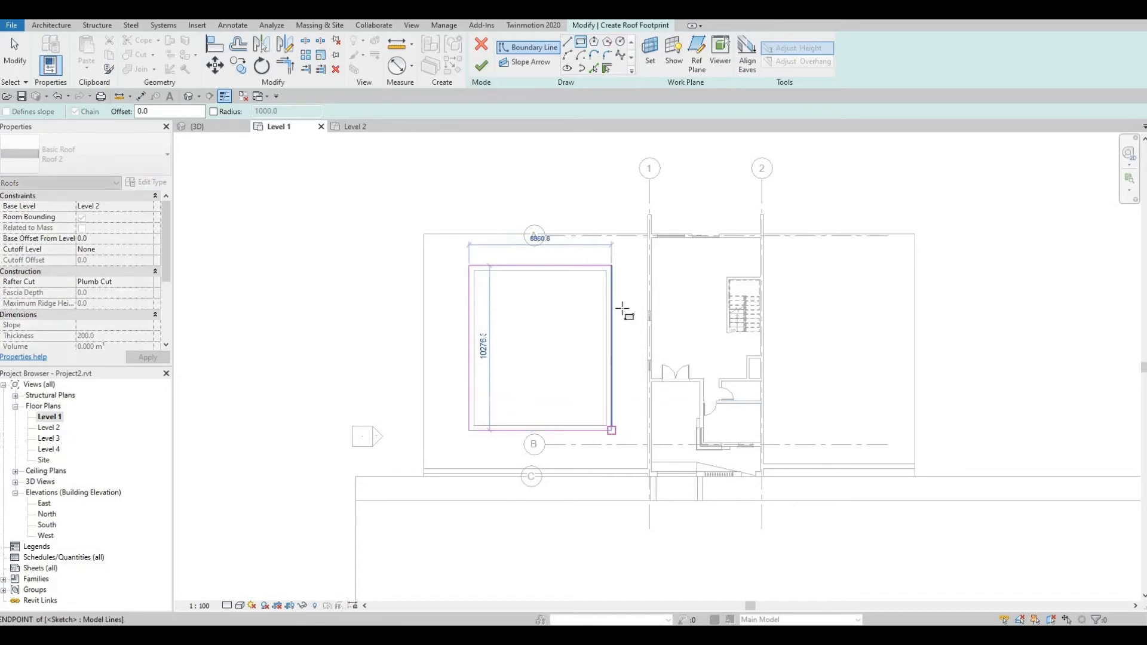
{"action": "left_click", "coordinate": [479, 67]}
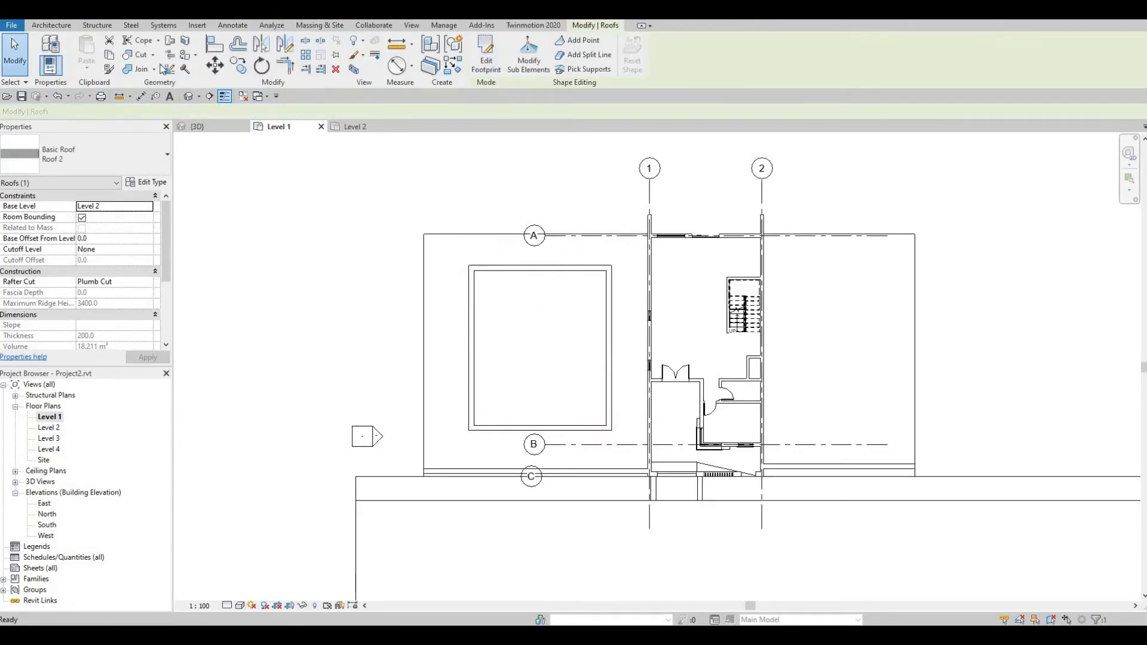
{"action": "left_click", "coordinate": [195, 98]}
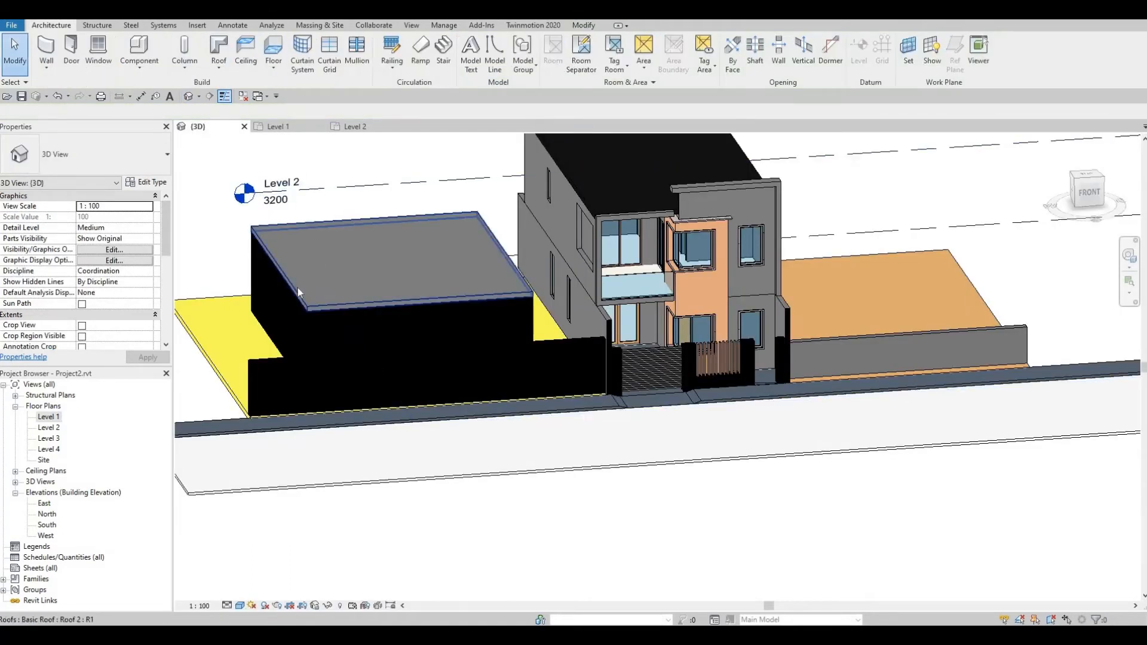
{"action": "left_click", "coordinate": [297, 288]}
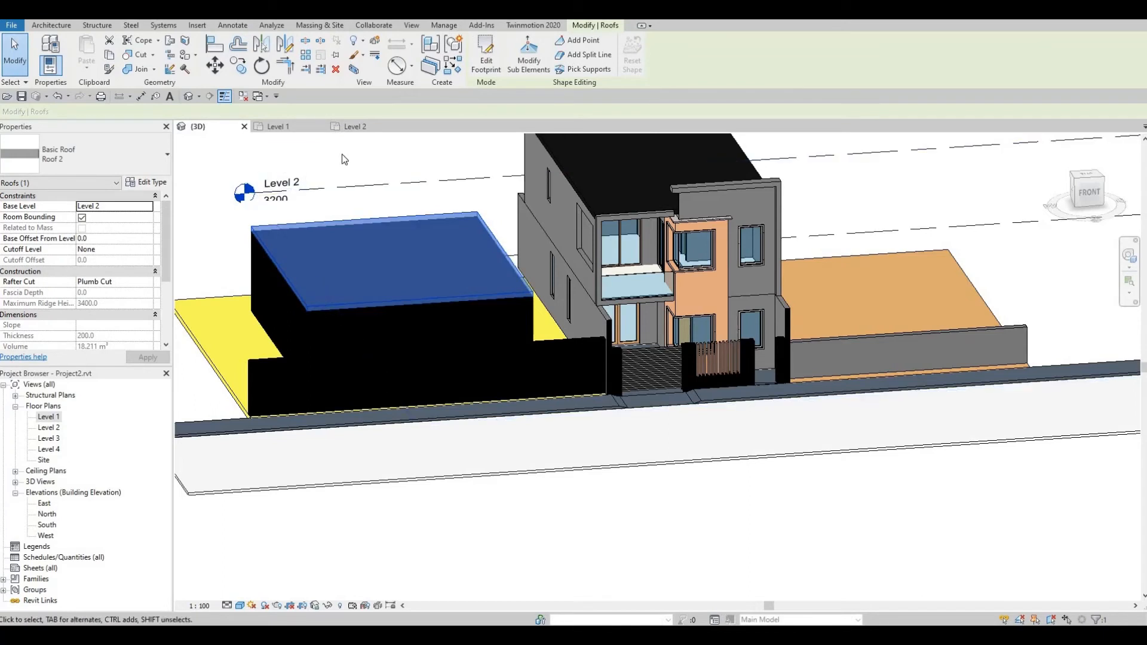
{"action": "key", "text": "Escape"}
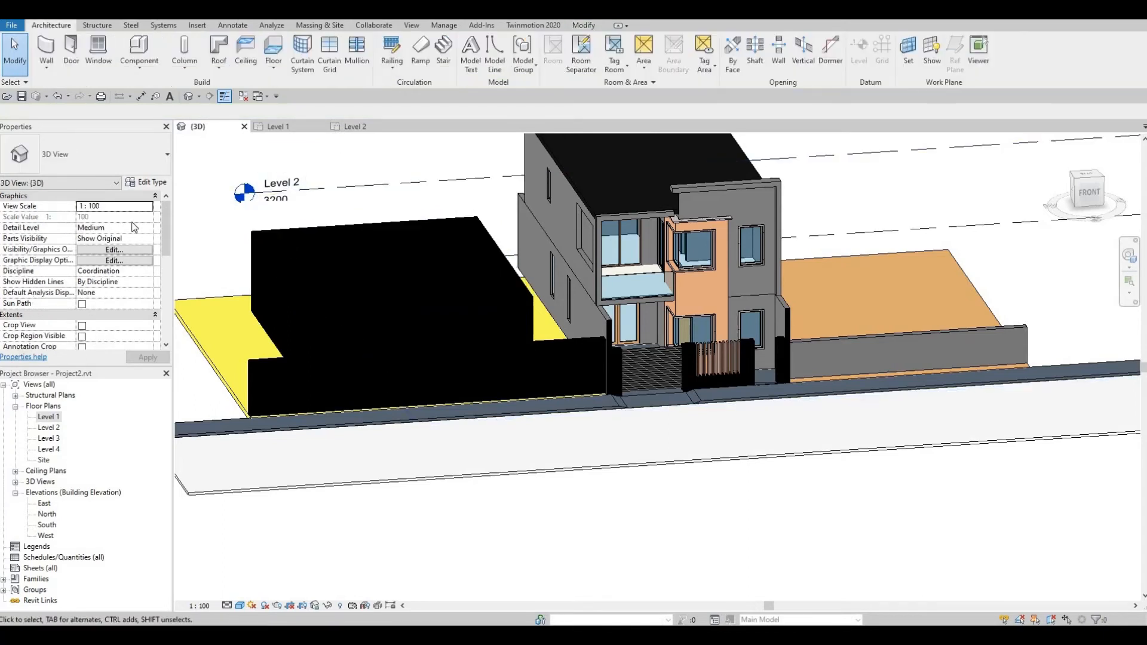
Create a hipped Roof 2 by footprint on Level 2 from a slope-defining rectangle offset 300 mm outside the building's walls, about 9460 by 10876 mm
{"action": "double_click", "coordinate": [56, 419]}
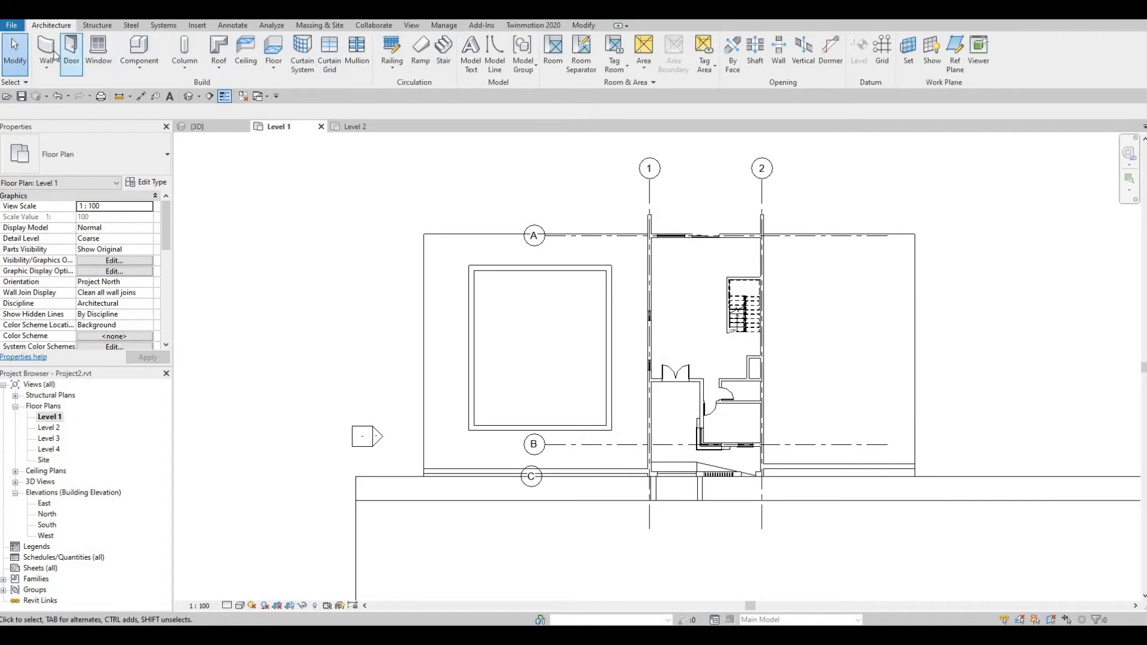
{"action": "left_click", "coordinate": [221, 49]}
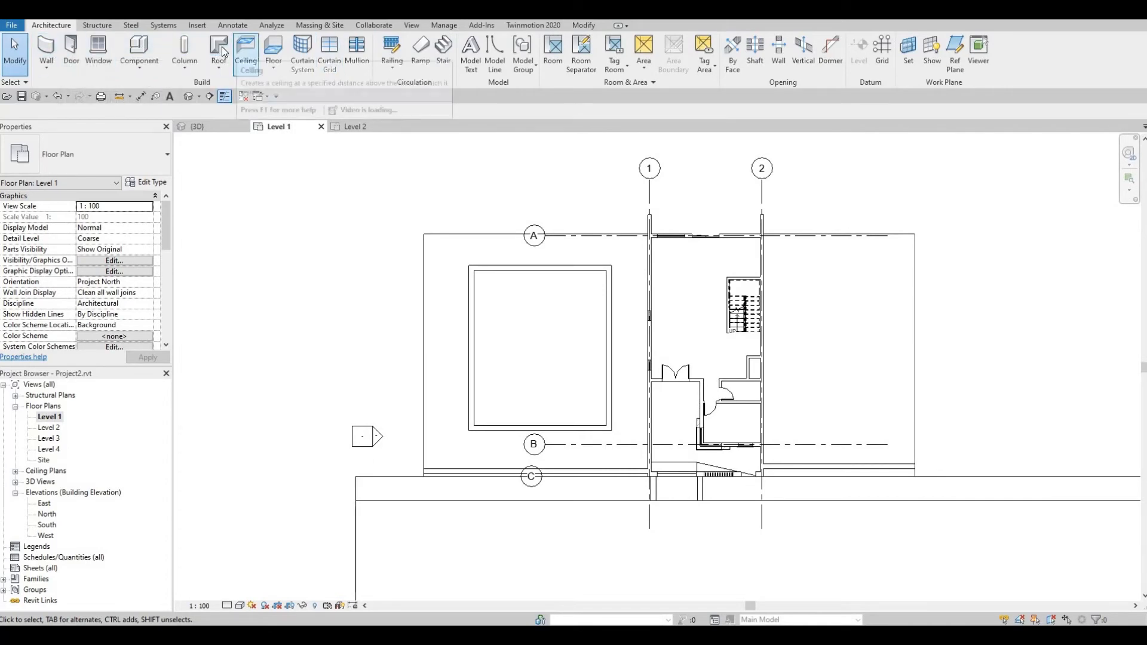
{"action": "left_click", "coordinate": [566, 349]}
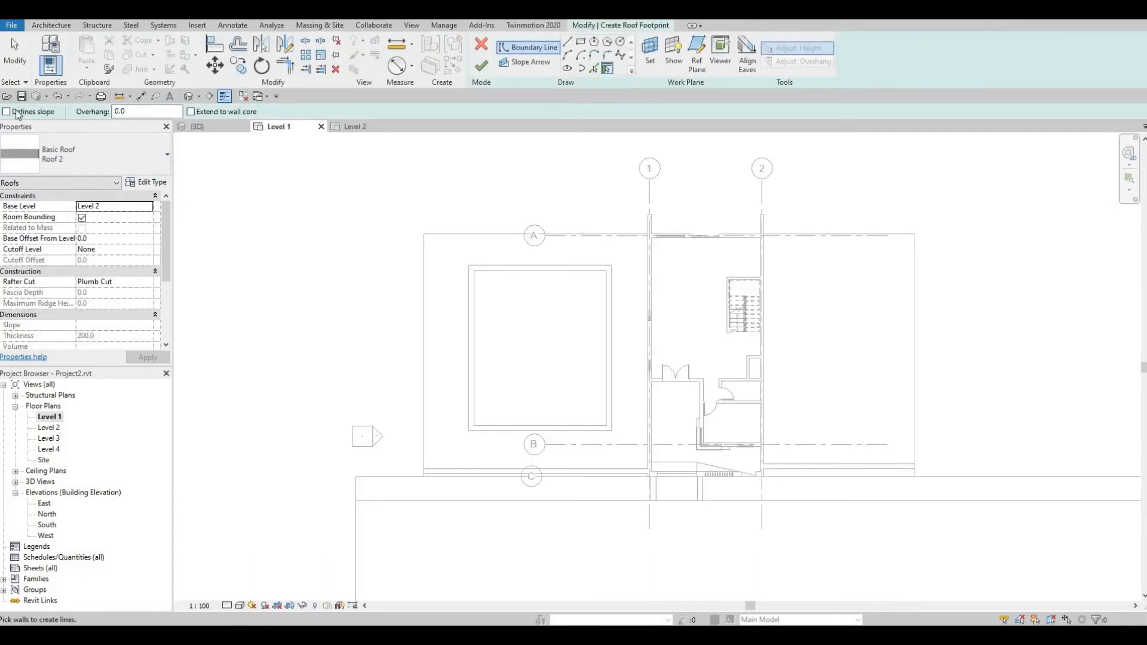
{"action": "left_click", "coordinate": [7, 113]}
{"action": "left_click", "coordinate": [581, 43]}
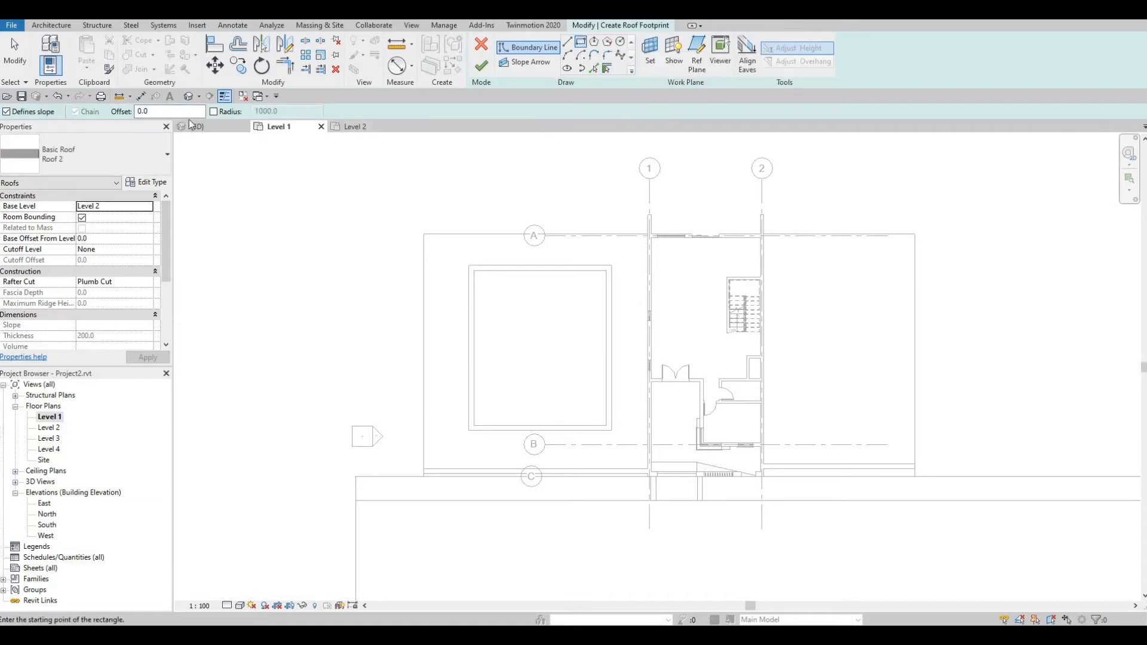
{"action": "left_click_drag", "start_coordinate": [163, 112], "coordinate": [91, 113]}
{"action": "type", "text": "300"}
{"action": "left_click", "coordinate": [469, 266]}
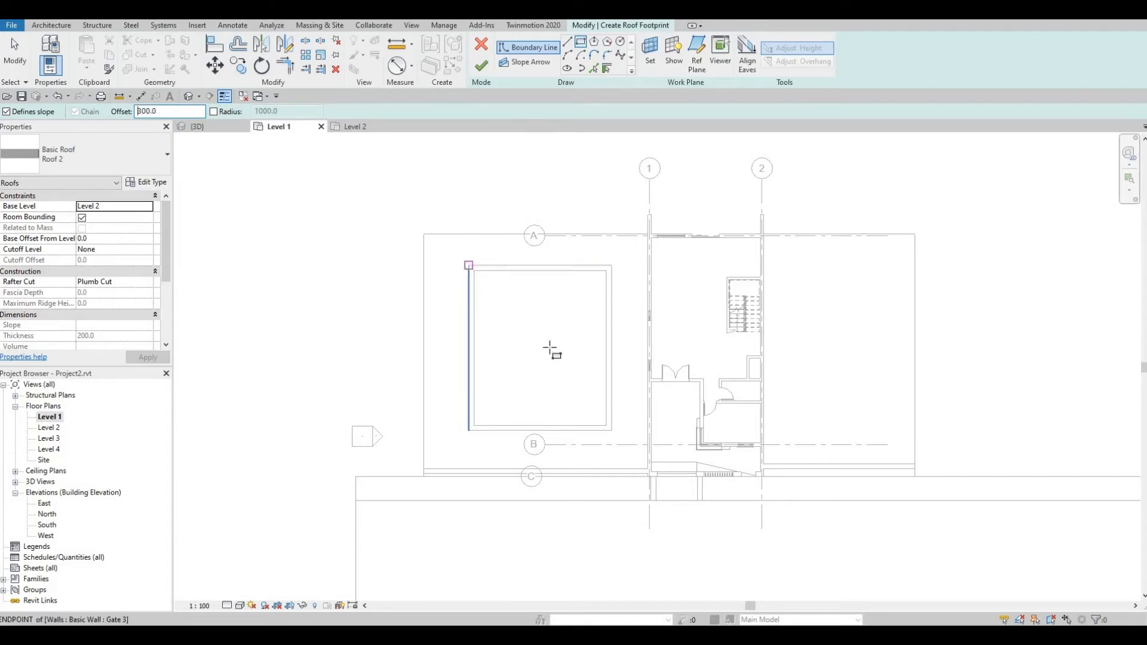
{"action": "left_click", "coordinate": [611, 430]}
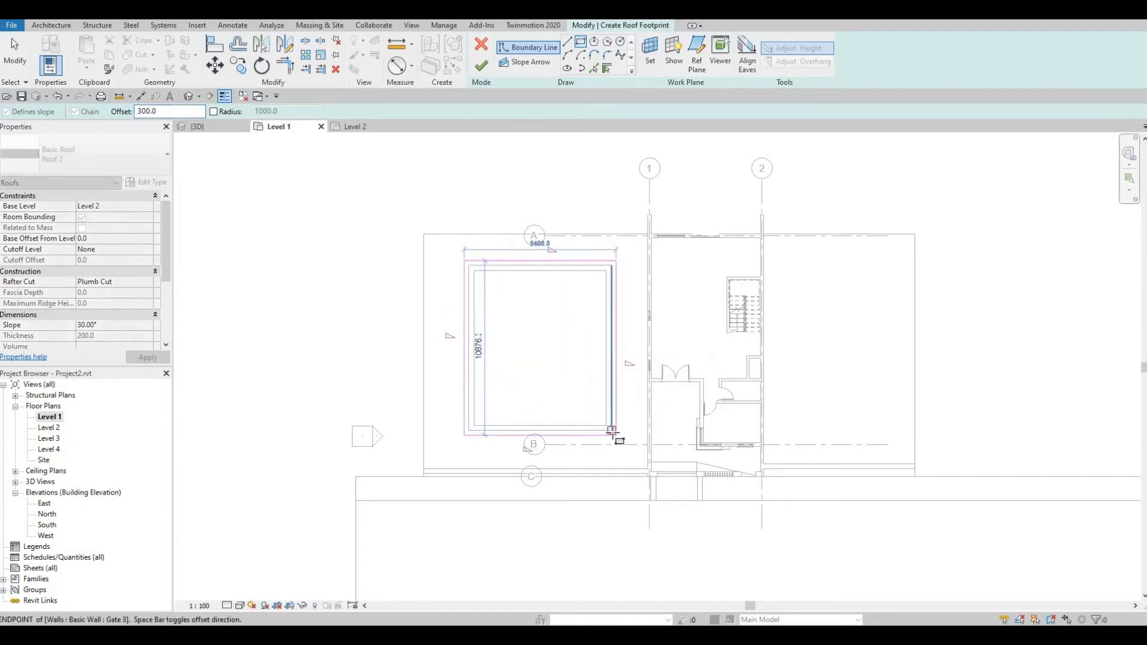
{"action": "left_click", "coordinate": [481, 65]}
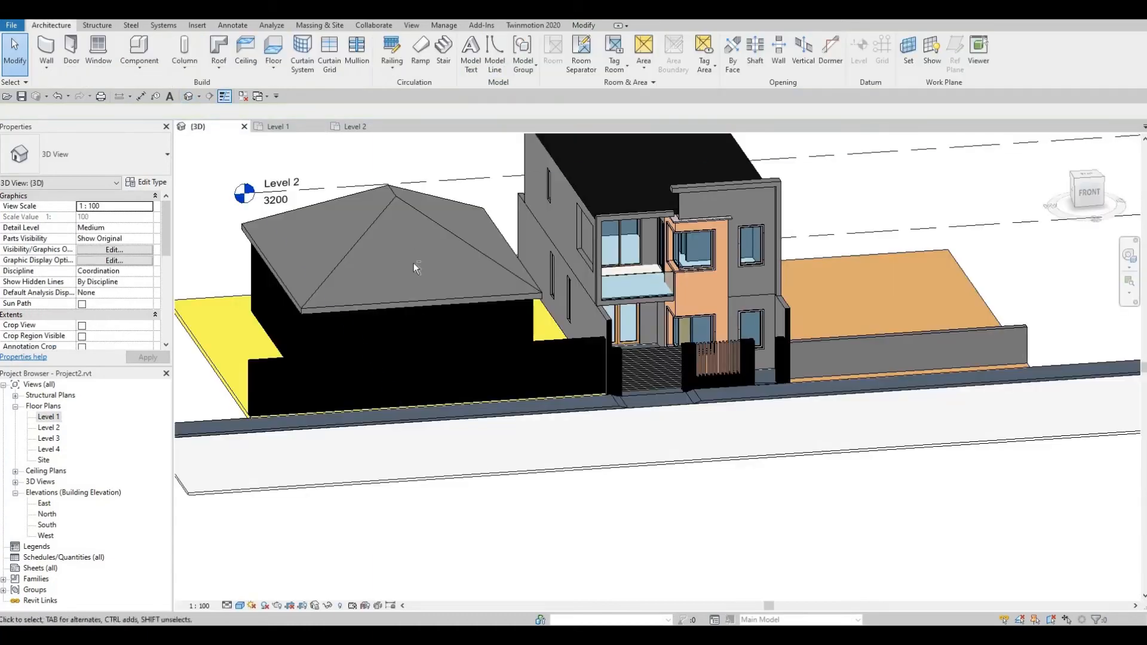
{"action": "middle_click_drag", "start_coordinate": [456, 156], "coordinate": [536, 318], "text": "shift"}
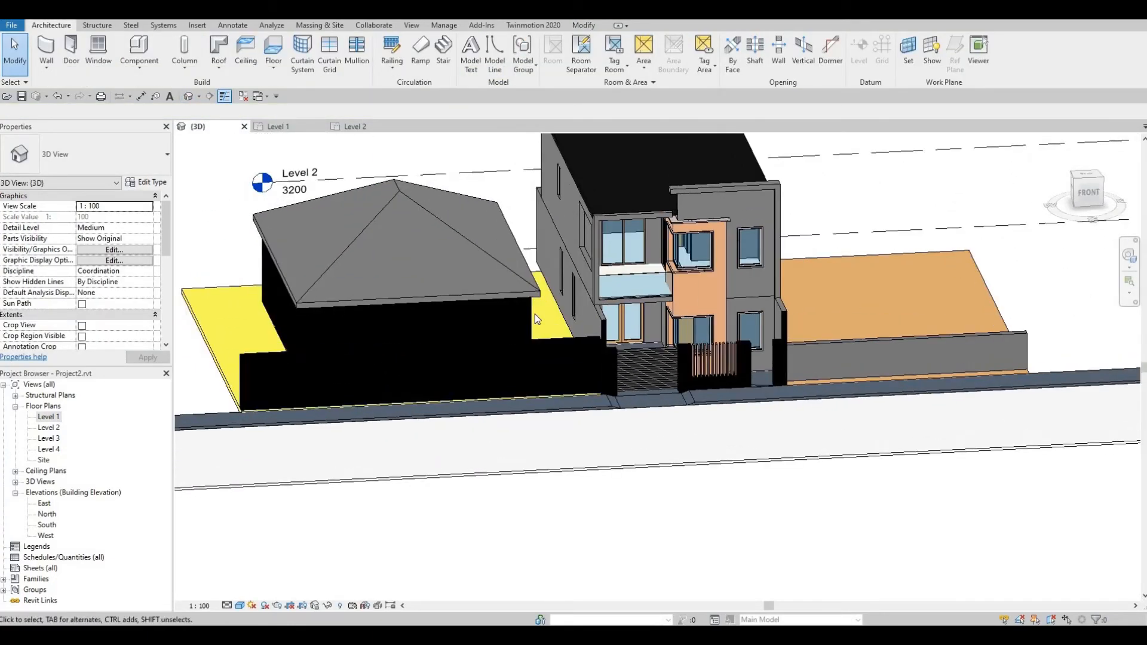
Duplicate the wall type of the neighbouring building's four walls as a new type named Gate 4
{"action": "left_click", "coordinate": [472, 296]}
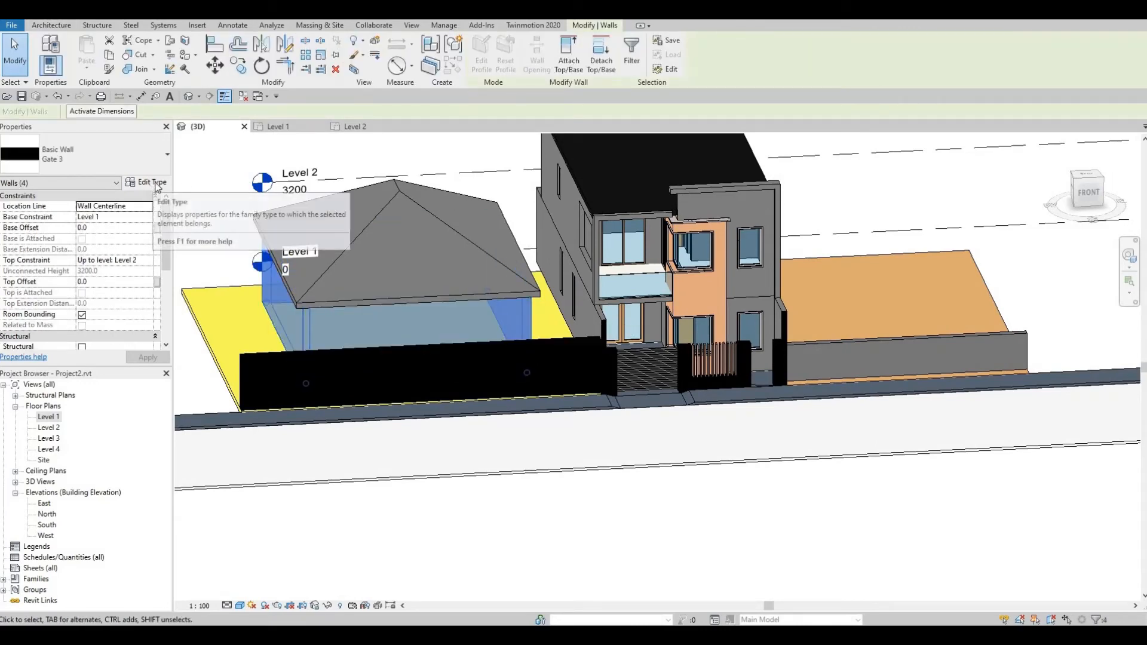
{"action": "left_click", "coordinate": [157, 183]}
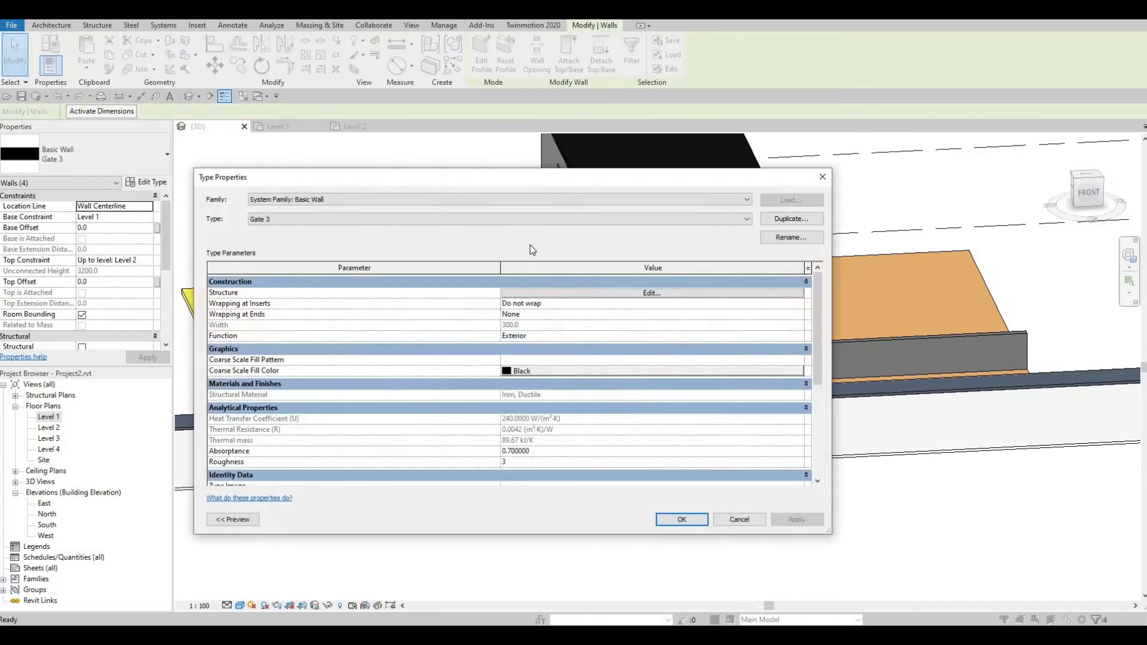
{"action": "left_click", "coordinate": [792, 219]}
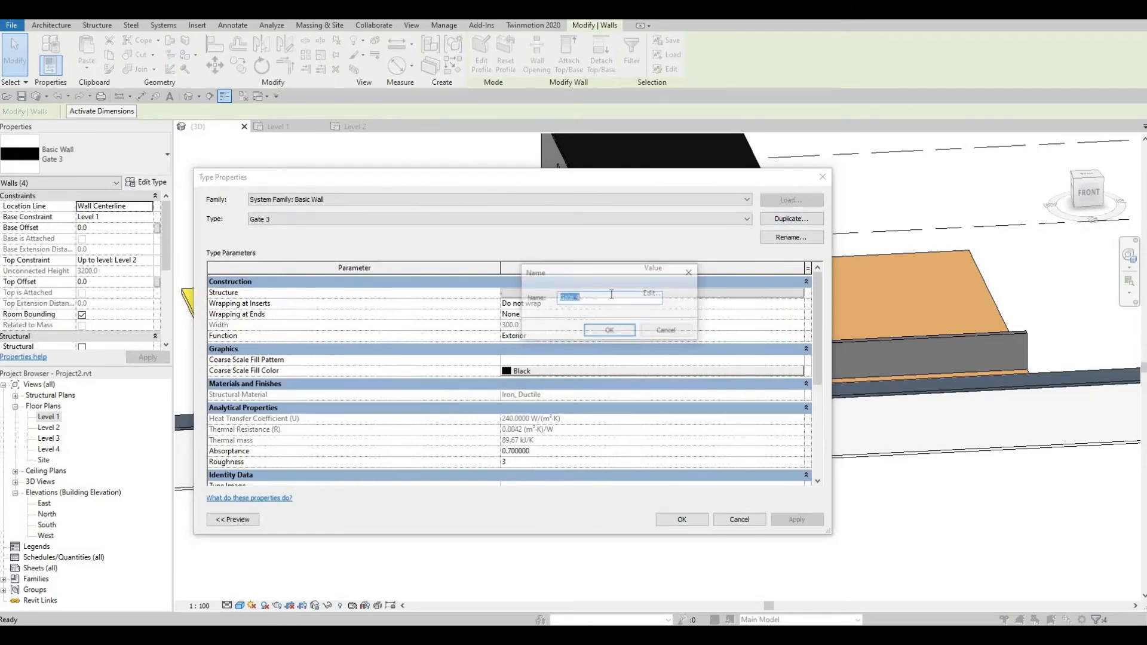
{"action": "key", "text": "Return"}
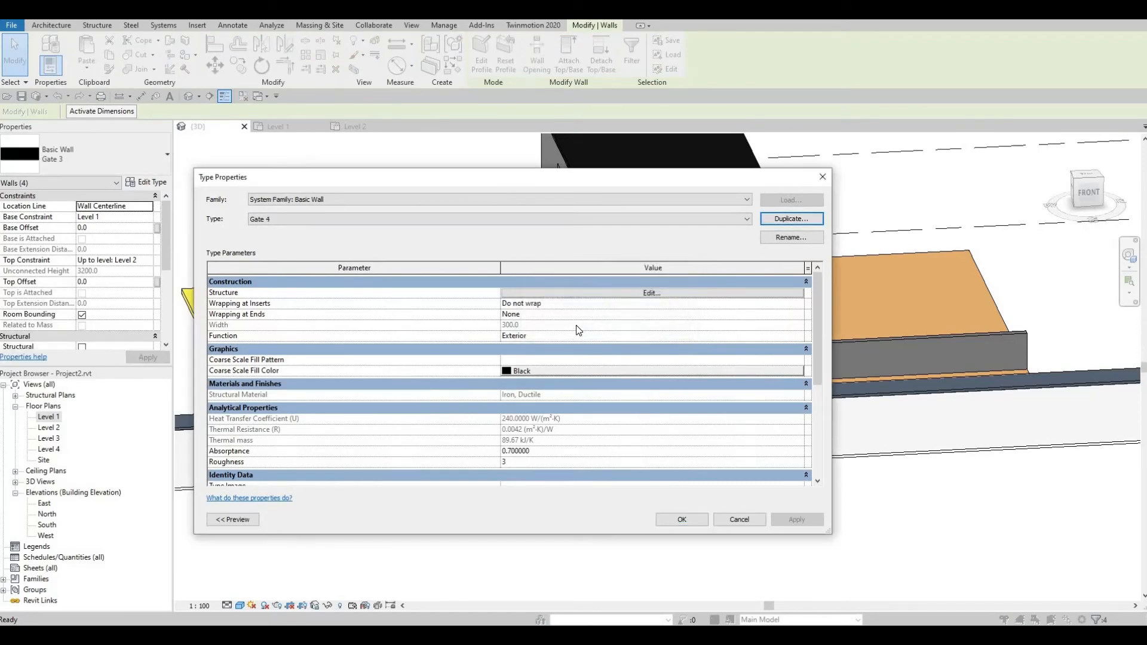
Set the Gate 4 structure layer's material to Rigid insulation and apply the type to the neighbouring building's walls
{"action": "left_click", "coordinate": [616, 294]}
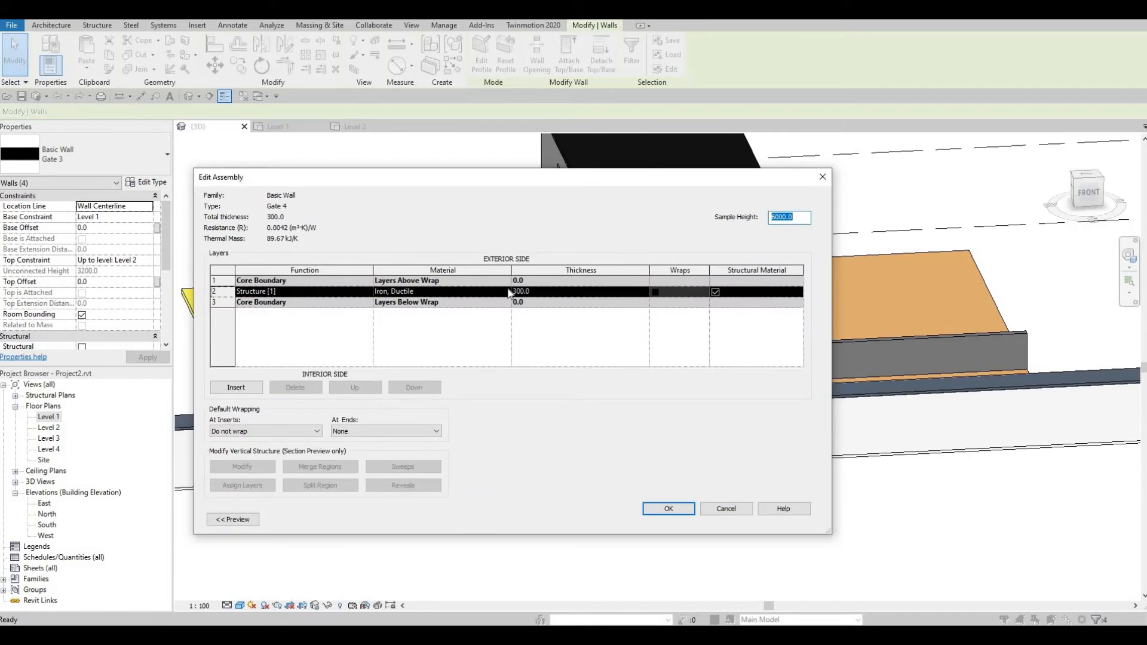
{"action": "left_click", "coordinate": [509, 292]}
{"action": "left_click", "coordinate": [511, 292]}
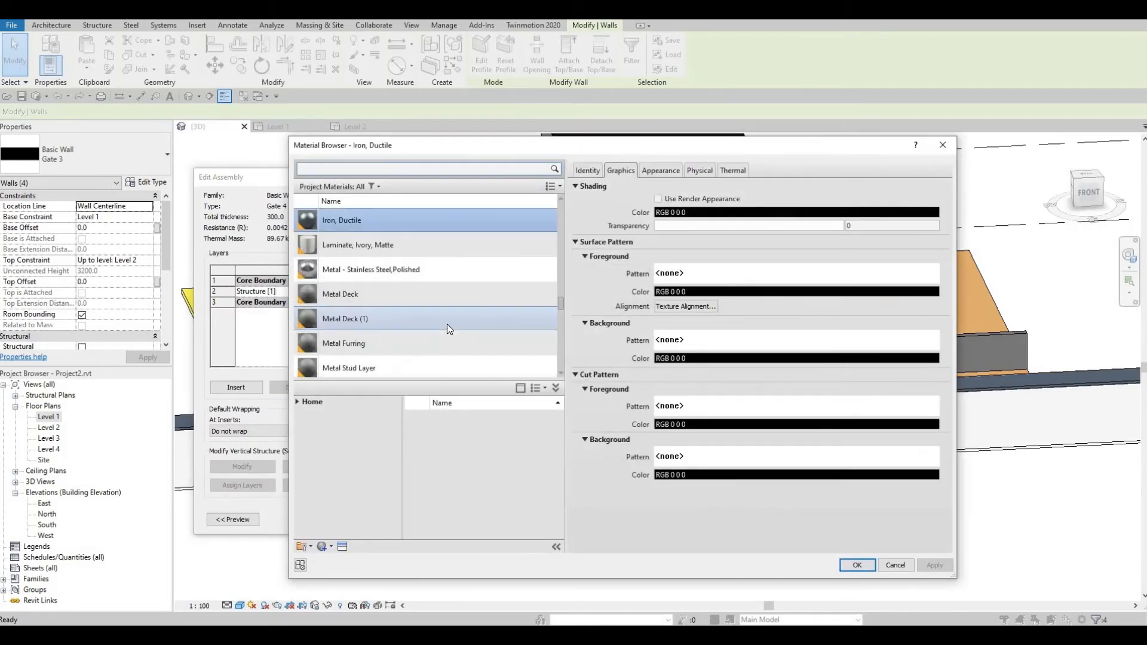
{"action": "scroll", "coordinate": [447, 323], "scroll_direction": "down", "scroll_amount": 2}
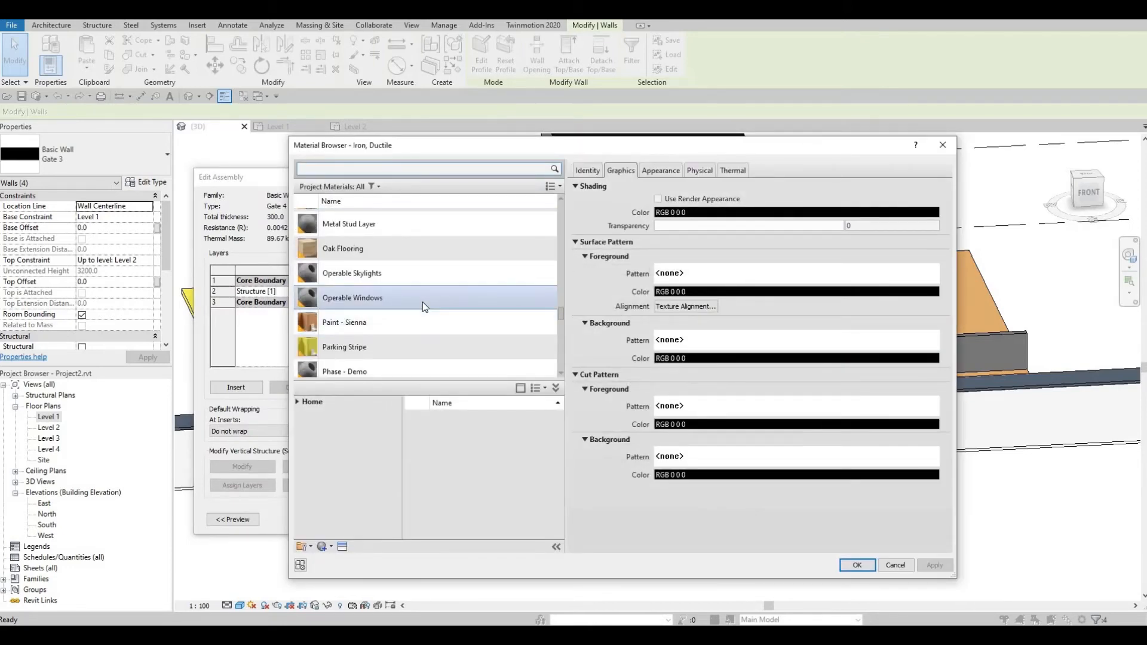
{"action": "scroll", "coordinate": [419, 323], "scroll_direction": "down", "scroll_amount": 2}
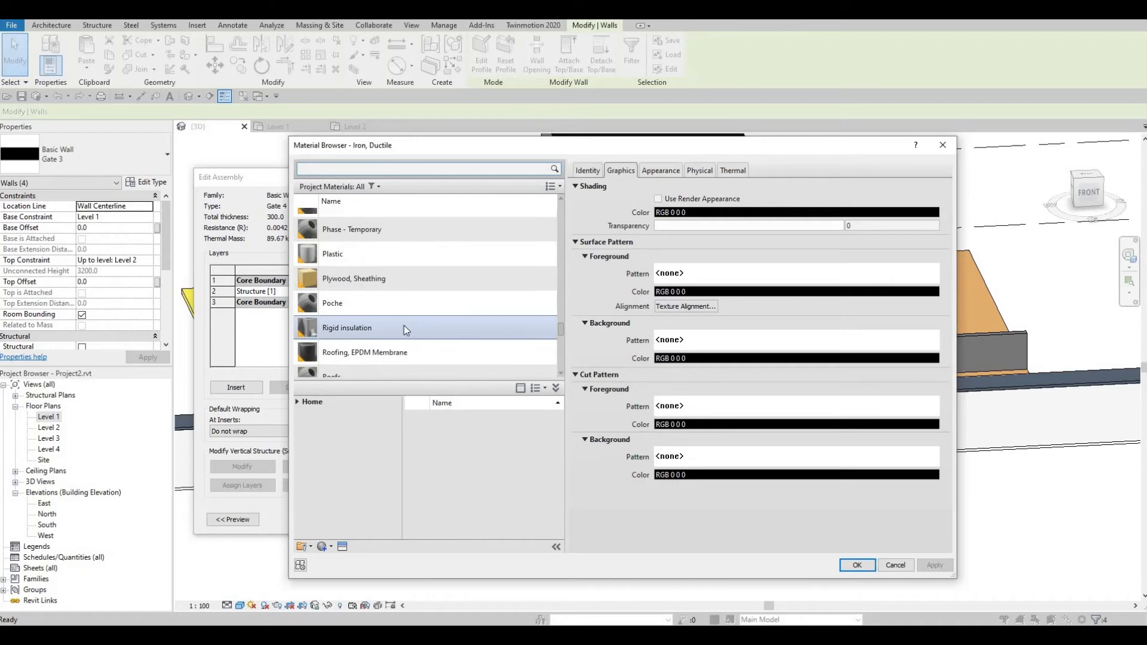
{"action": "left_click", "coordinate": [404, 327]}
{"action": "key", "text": "Return"}
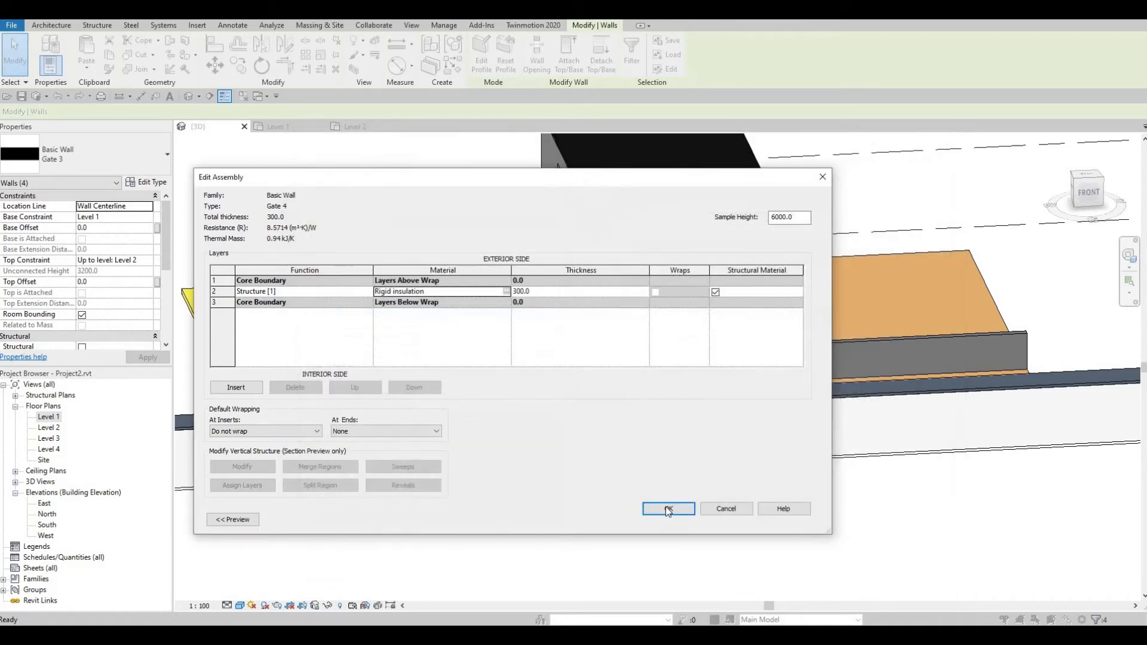
{"action": "left_click", "coordinate": [663, 508]}
{"action": "left_click", "coordinate": [683, 520]}
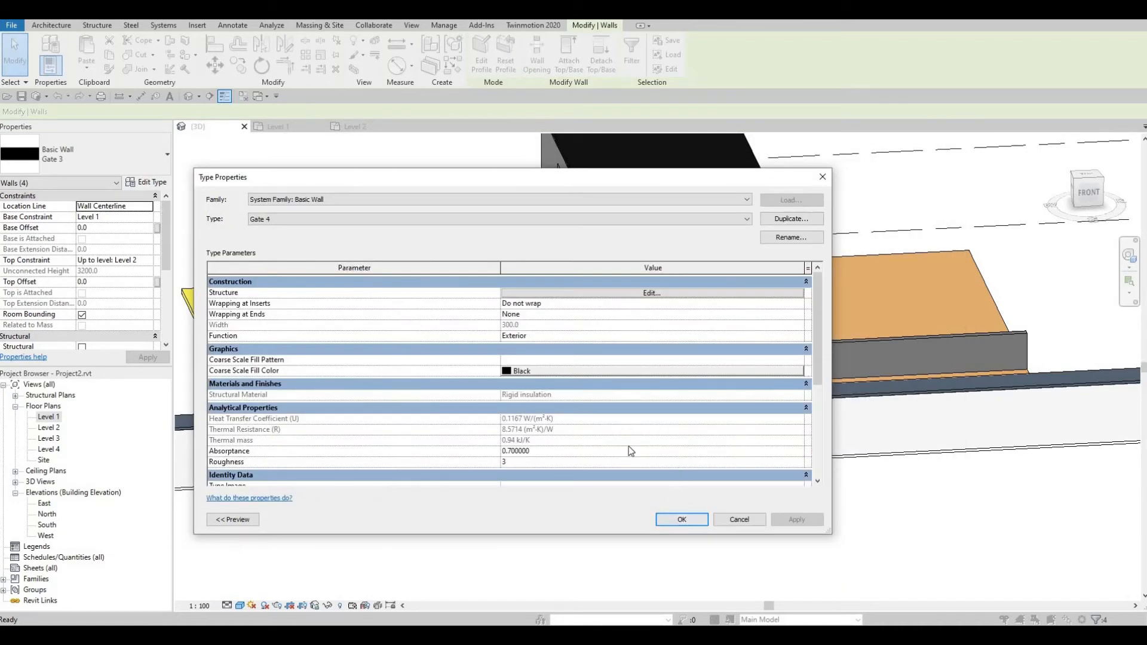
{"action": "key", "text": "Escape"}
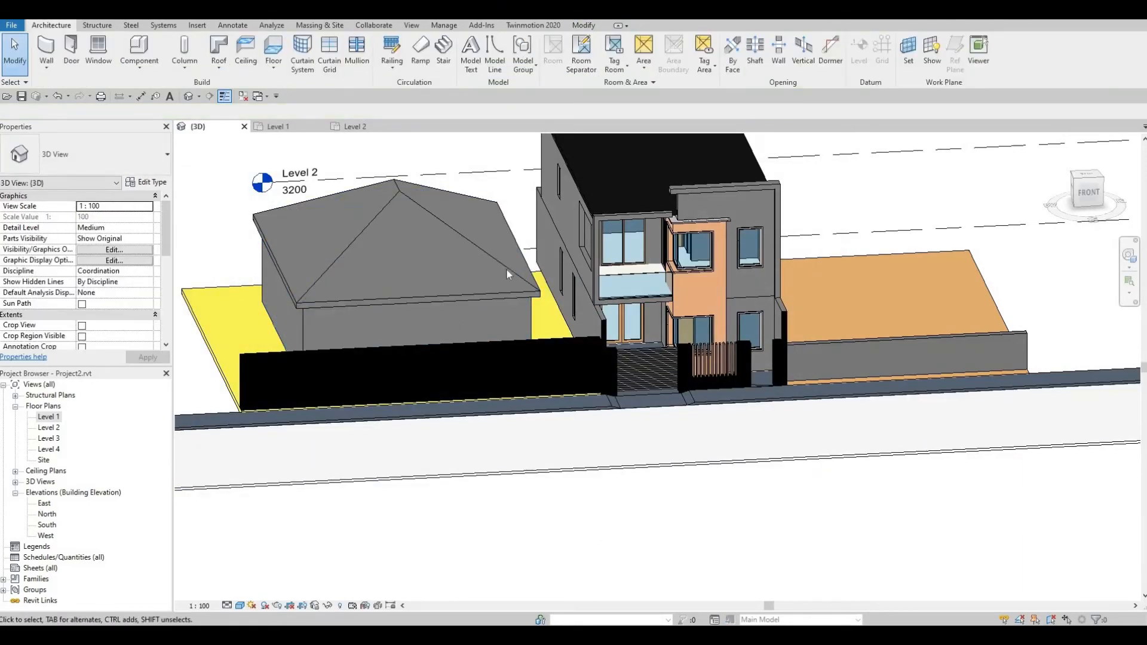
Place two M_Window-Casement-Double 1400 x 1800mm windows in the neighbouring building's front wall, one near each end
{"action": "left_click", "coordinate": [99, 49]}
{"action": "left_click", "coordinate": [105, 157]}
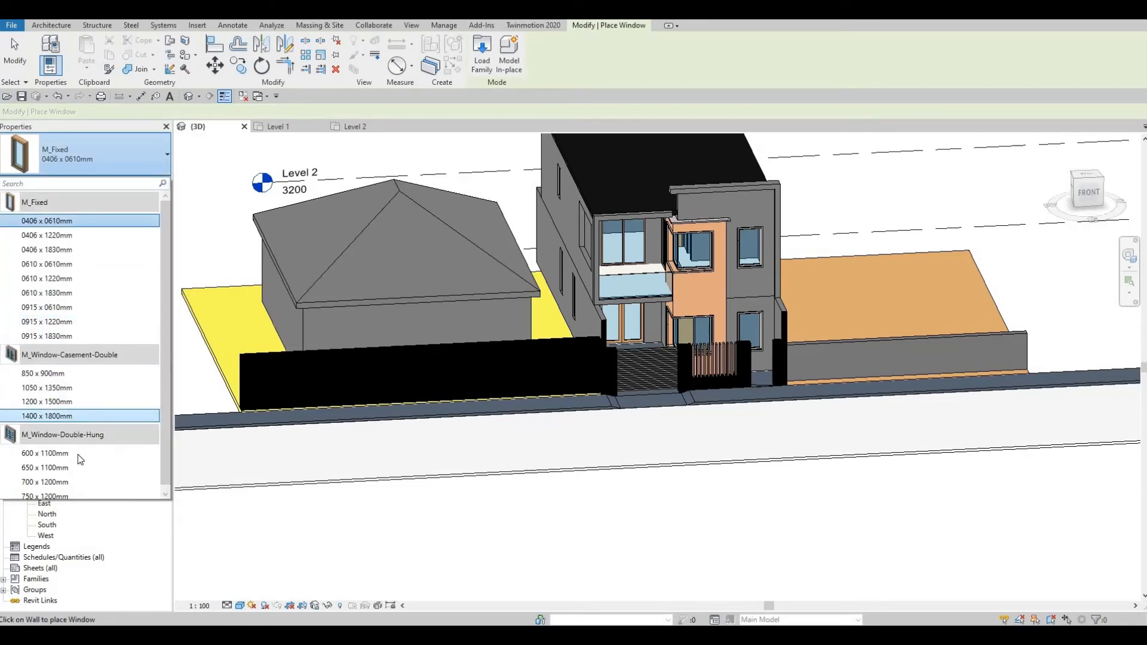
{"action": "left_click", "coordinate": [71, 493]}
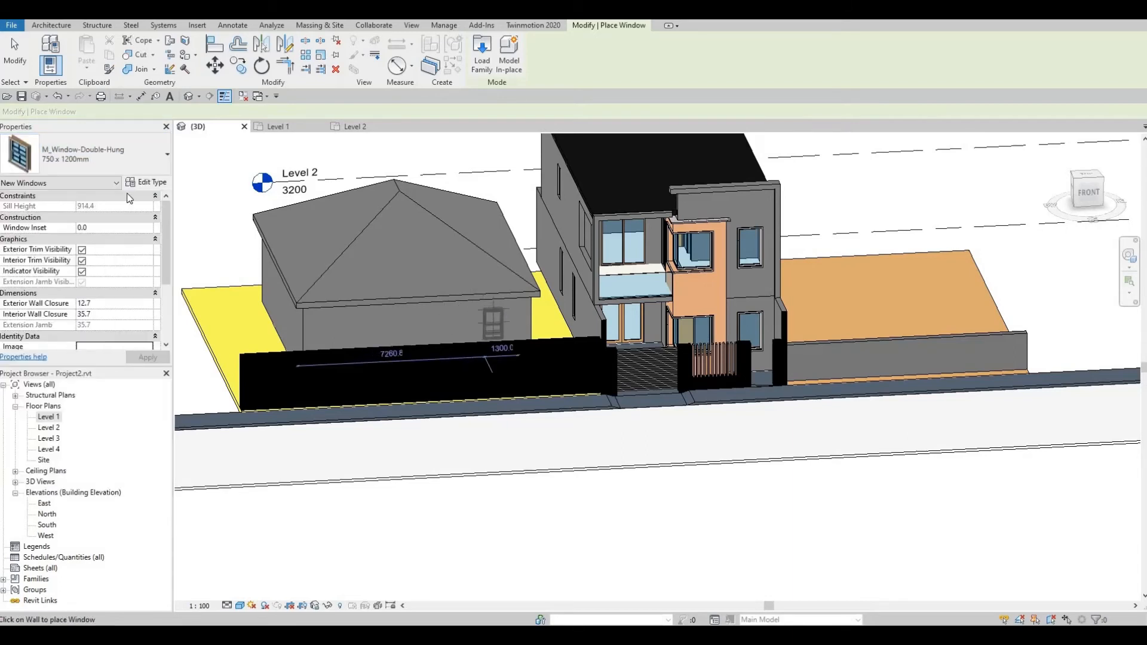
{"action": "left_click", "coordinate": [134, 154]}
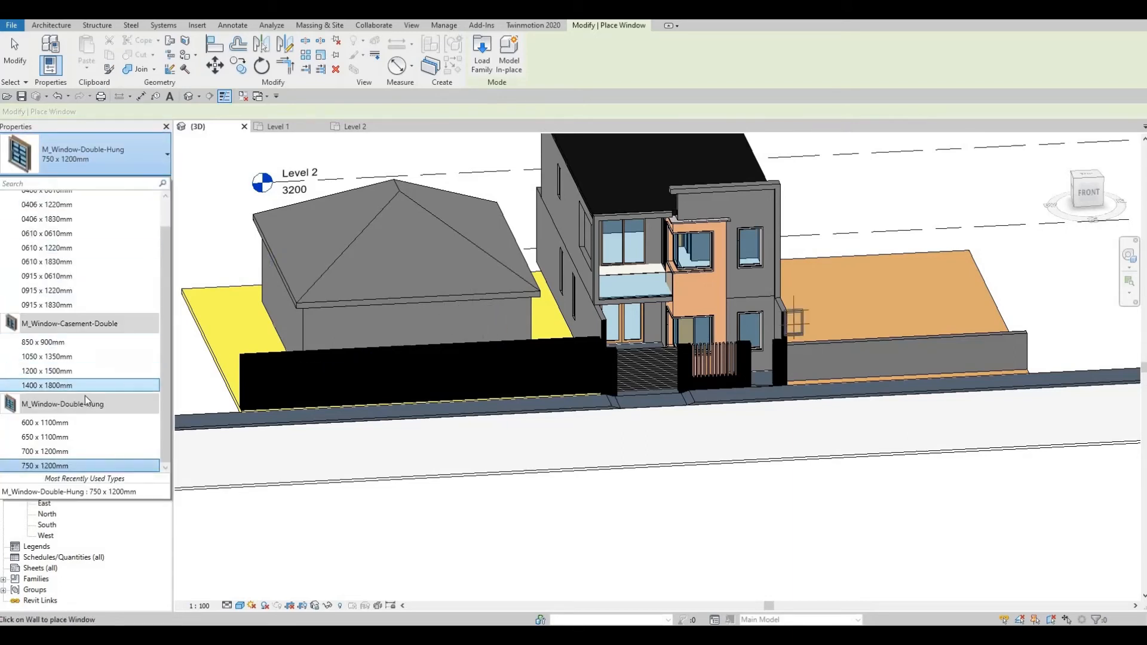
{"action": "left_click", "coordinate": [157, 386]}
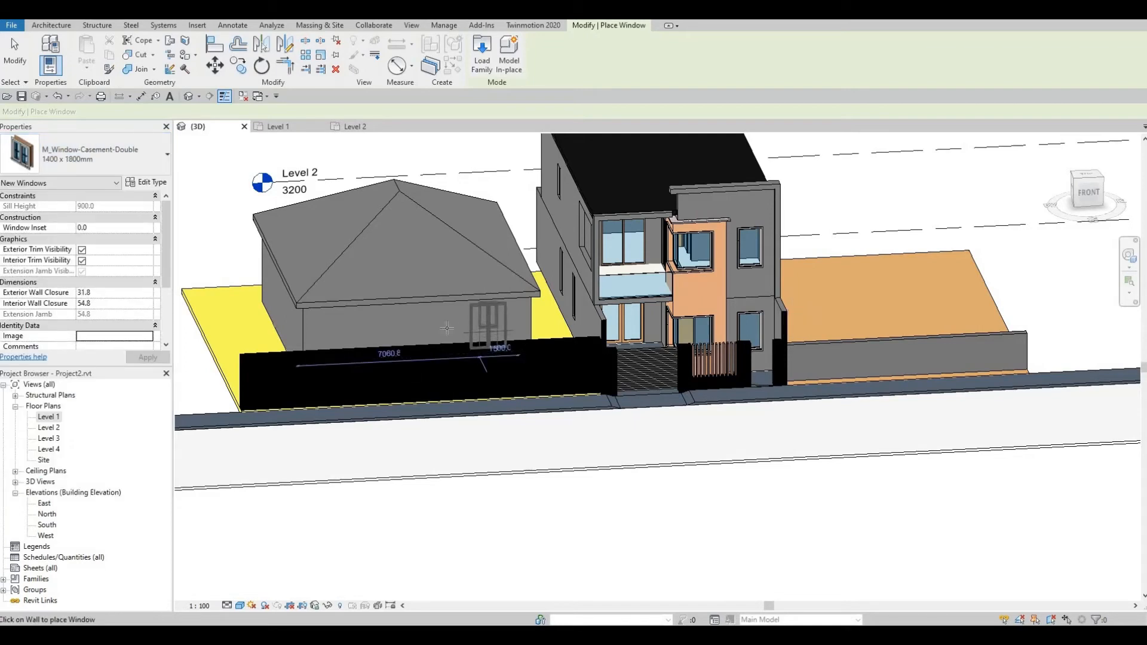
{"action": "left_click", "coordinate": [489, 328]}
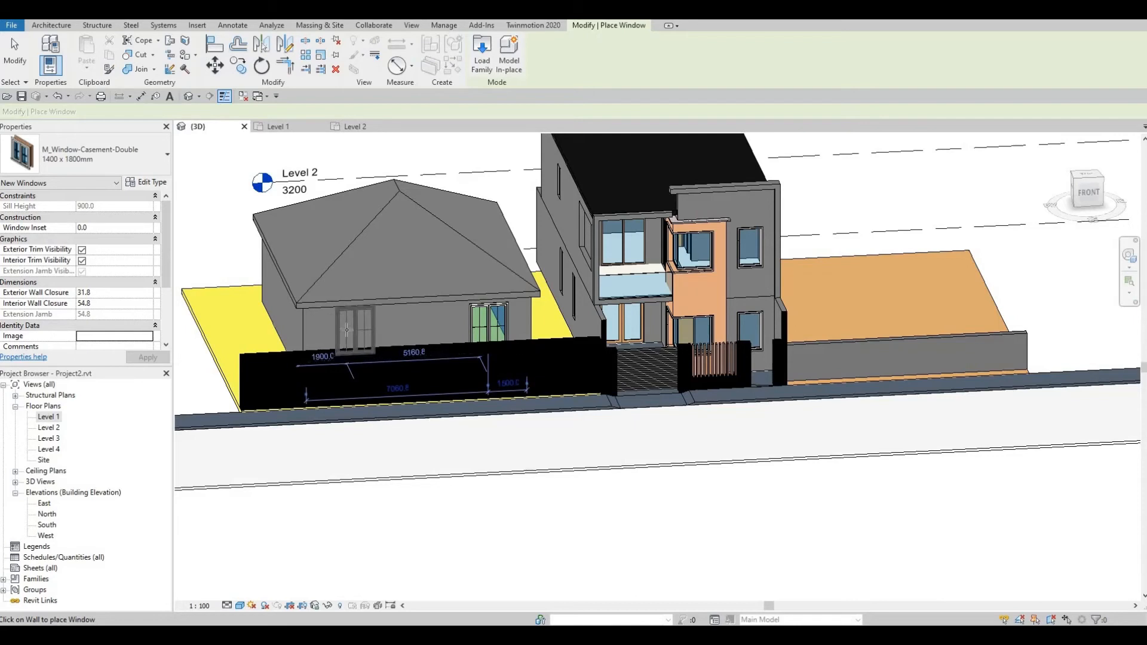
{"action": "left_click", "coordinate": [348, 329]}
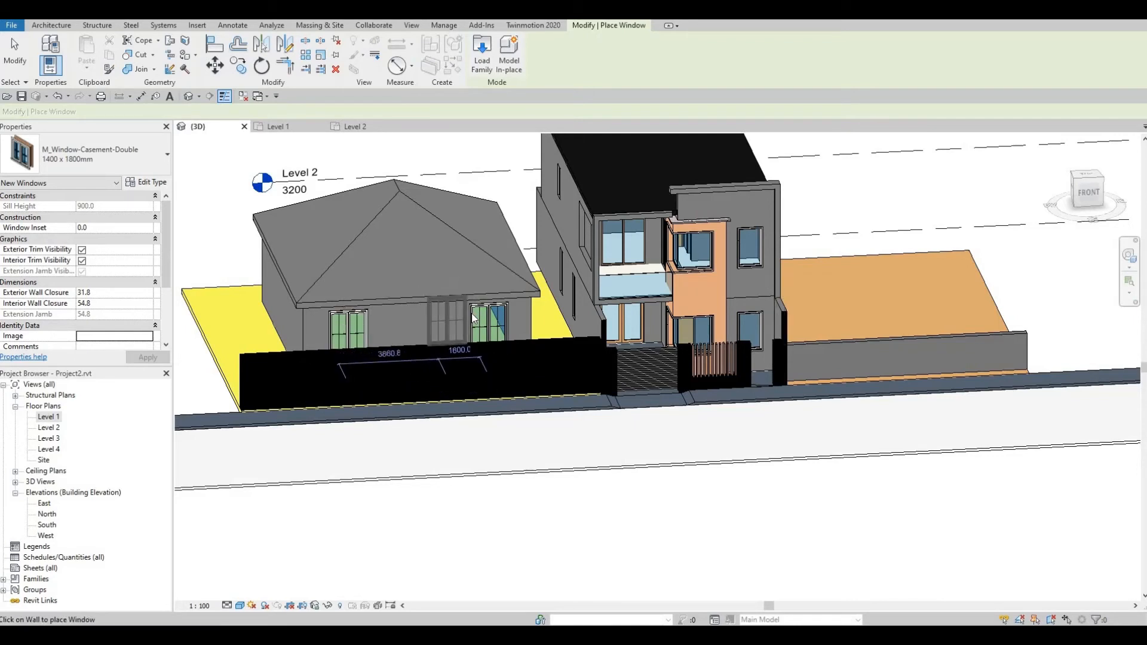
{"action": "key", "text": "Escape"}
{"action": "key", "text": "Escape"}
{"action": "middle_click_drag", "start_coordinate": [443, 319], "coordinate": [526, 335], "text": "shift"}
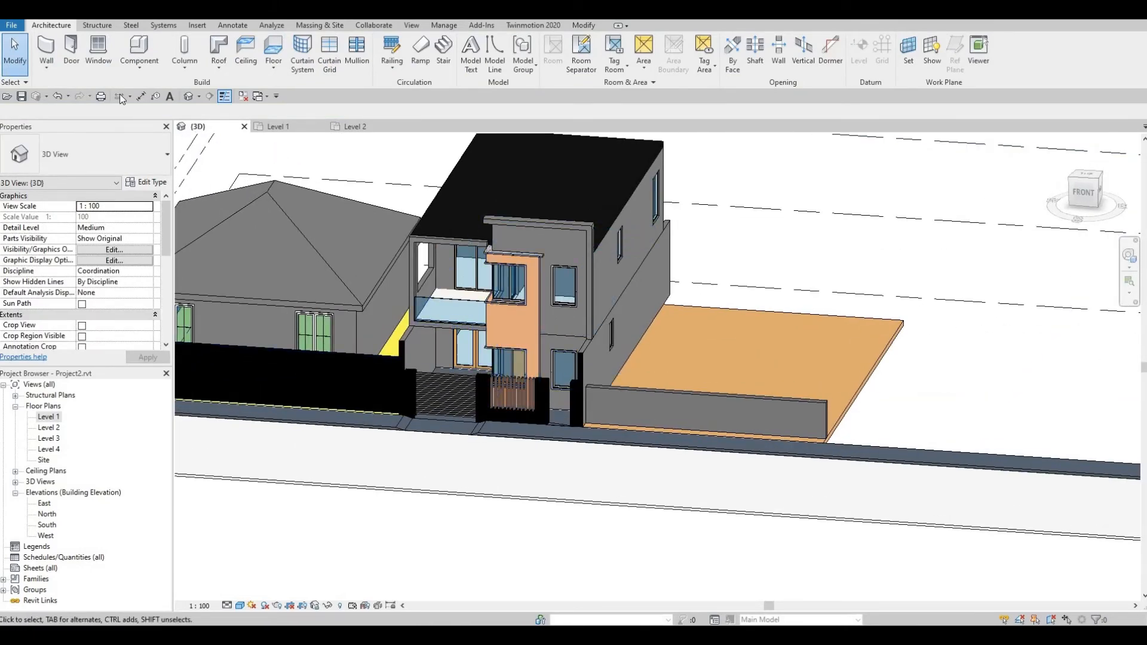
Draw a rectangle of Gate 4 walls up to Level 2, about 5009 by 9004 mm, on the plot east of grid 2 in the Level 1 plan
{"action": "left_click", "coordinate": [48, 49]}
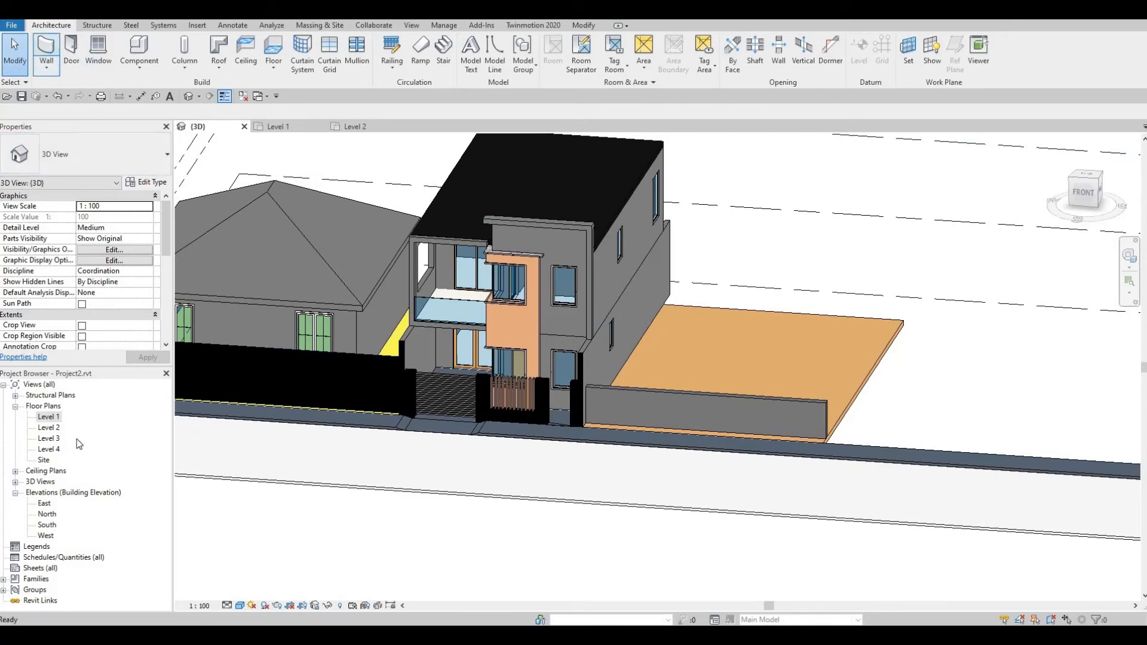
{"action": "double_click", "coordinate": [49, 417]}
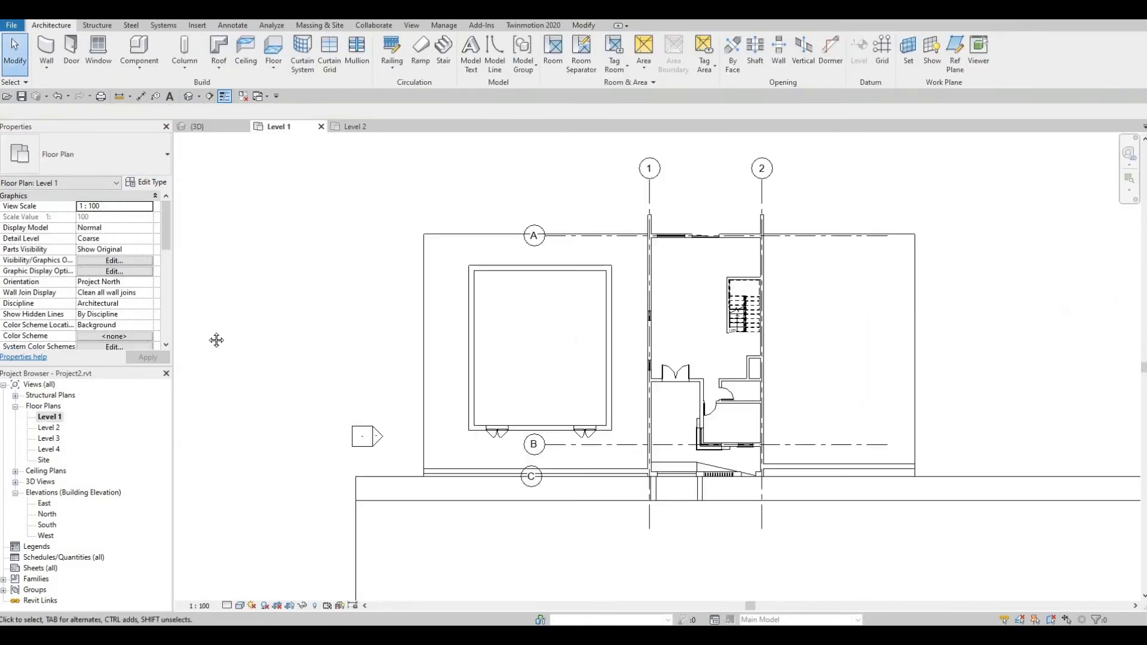
{"action": "left_click", "coordinate": [46, 48]}
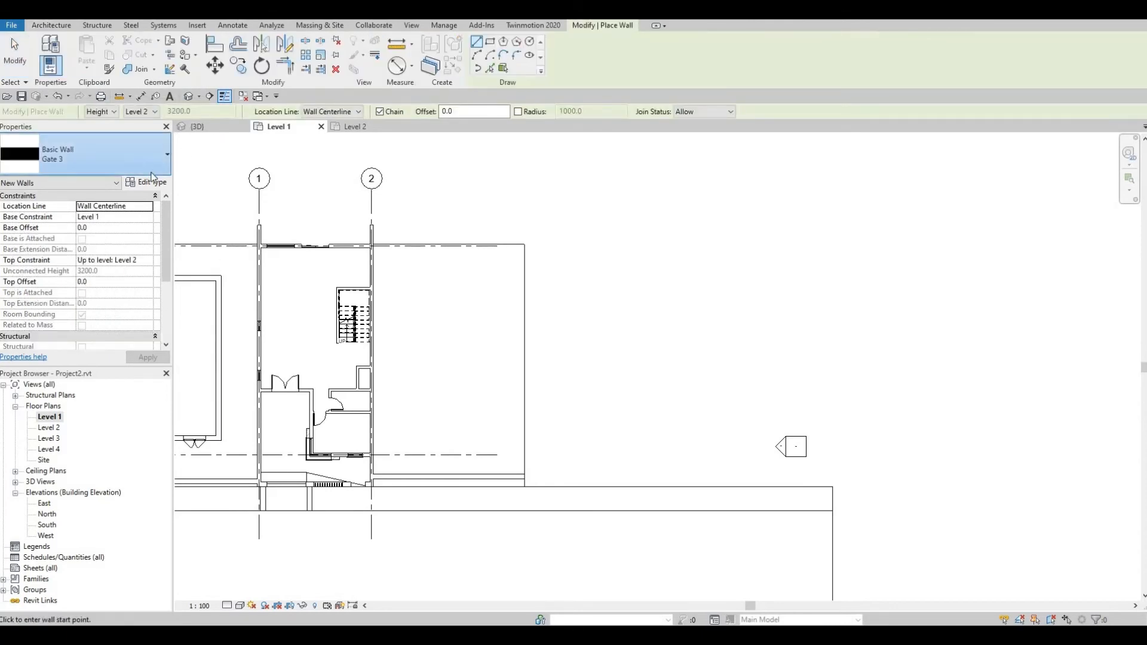
{"action": "left_click", "coordinate": [89, 155]}
{"action": "left_click", "coordinate": [95, 251]}
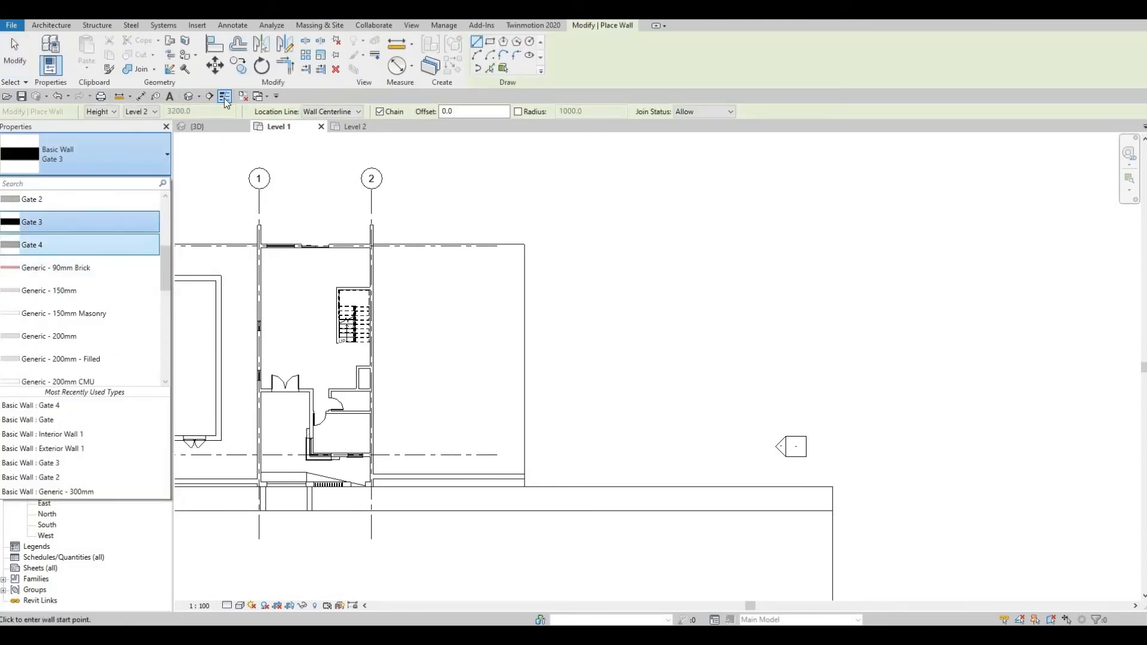
{"action": "left_click", "coordinate": [51, 25]}
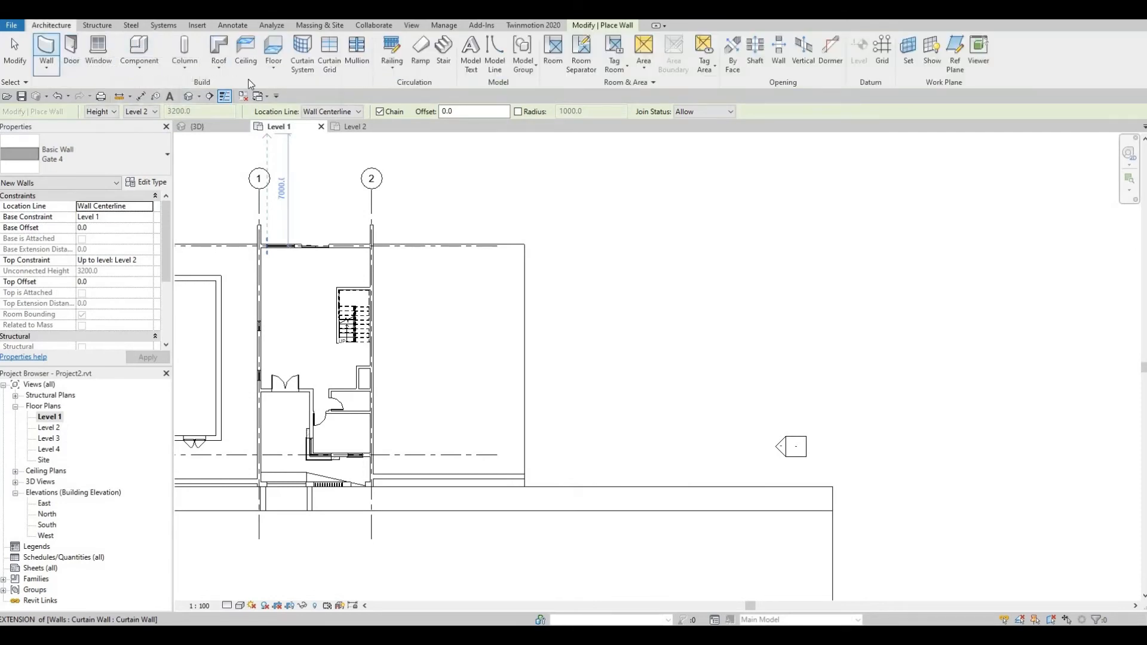
{"action": "left_click", "coordinate": [47, 48]}
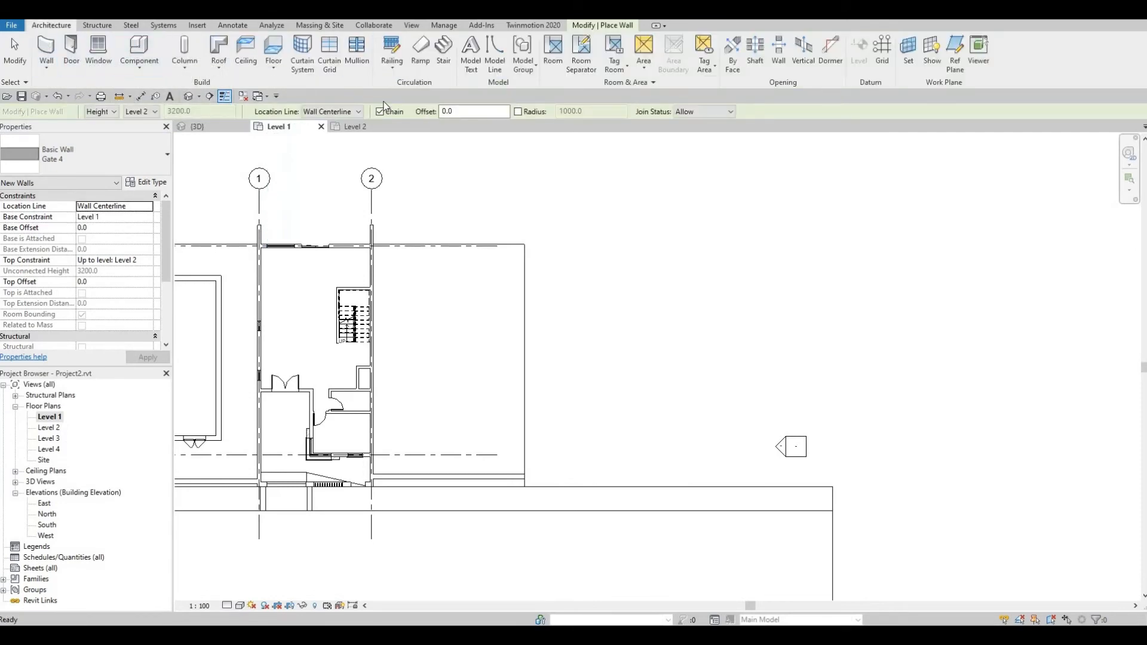
{"action": "left_click", "coordinate": [576, 26]}
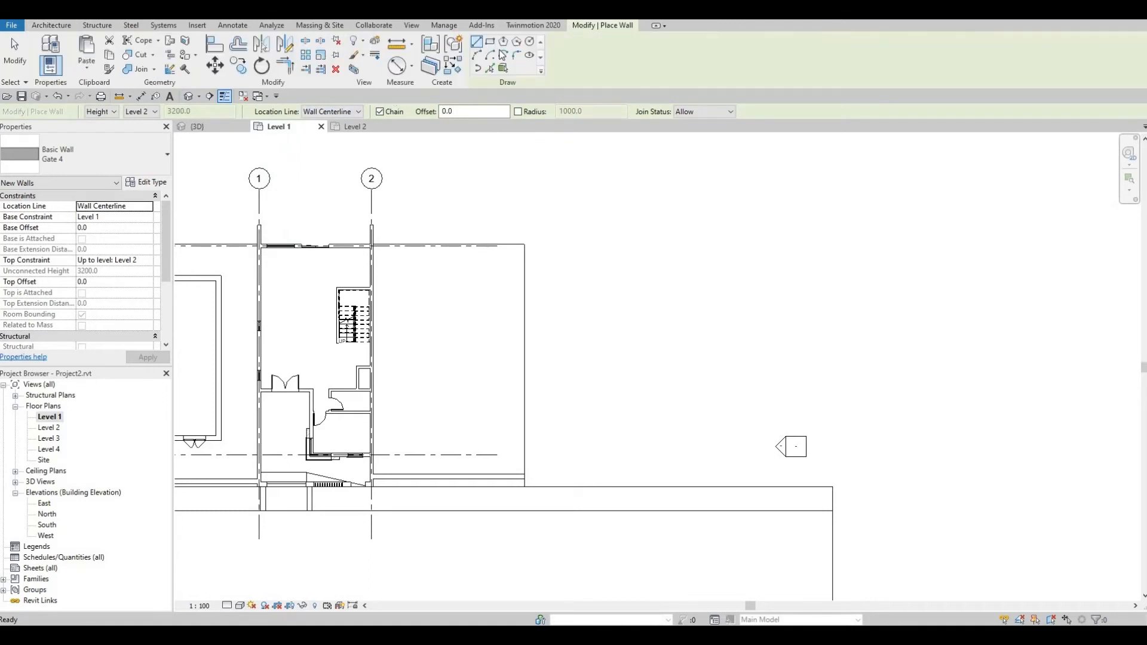
{"action": "left_click", "coordinate": [422, 294]}
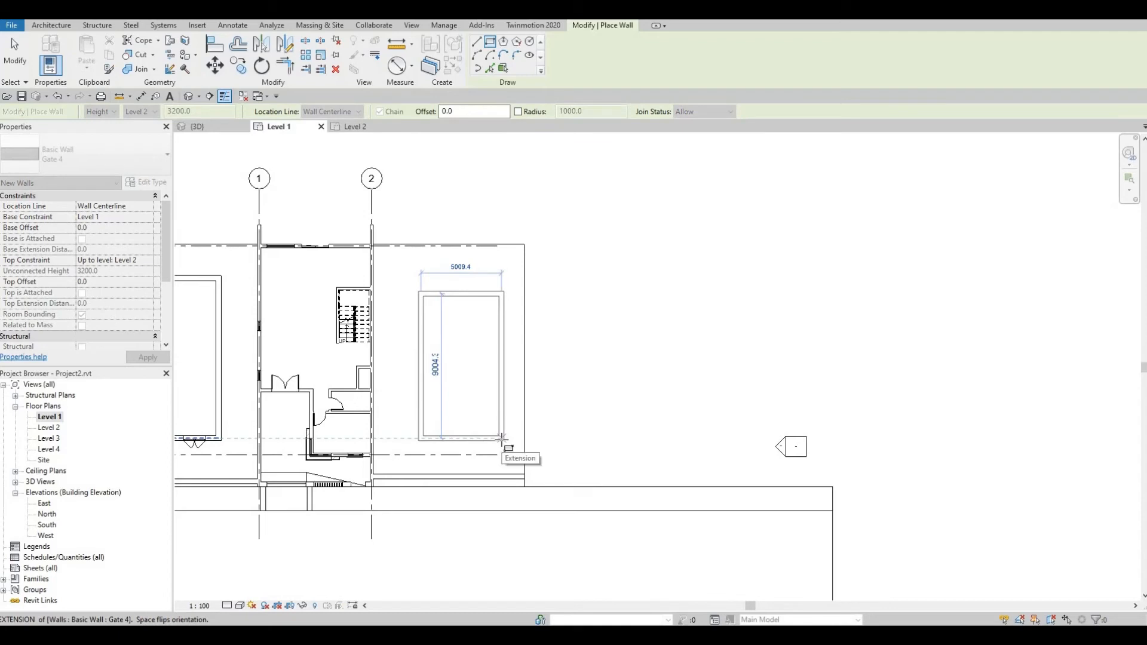
{"action": "left_click", "coordinate": [502, 438]}
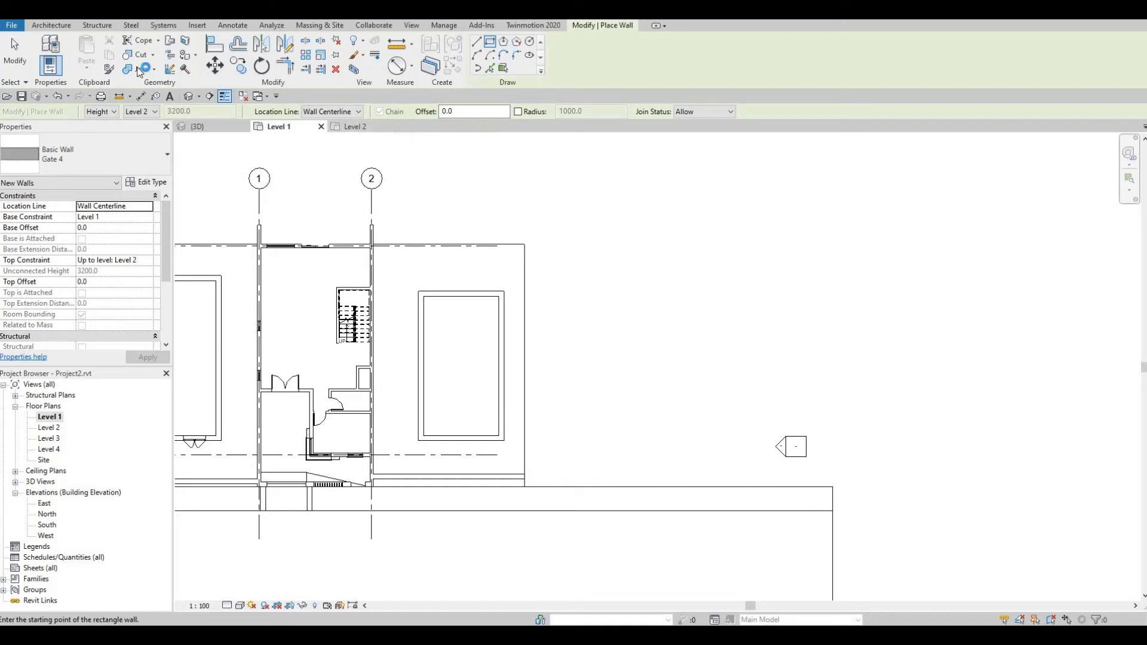
Start a footprint roof based on Level 2 for the east neighbouring building and duplicate its type as Roof 3
{"action": "left_click", "coordinate": [51, 25]}
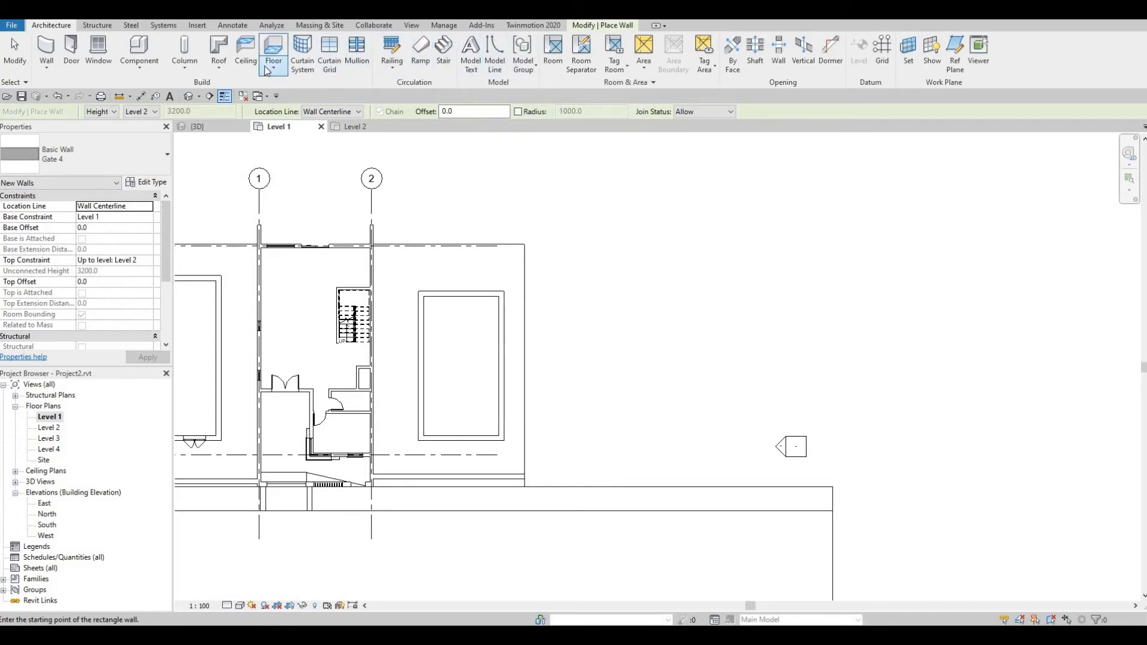
{"action": "left_click", "coordinate": [223, 49]}
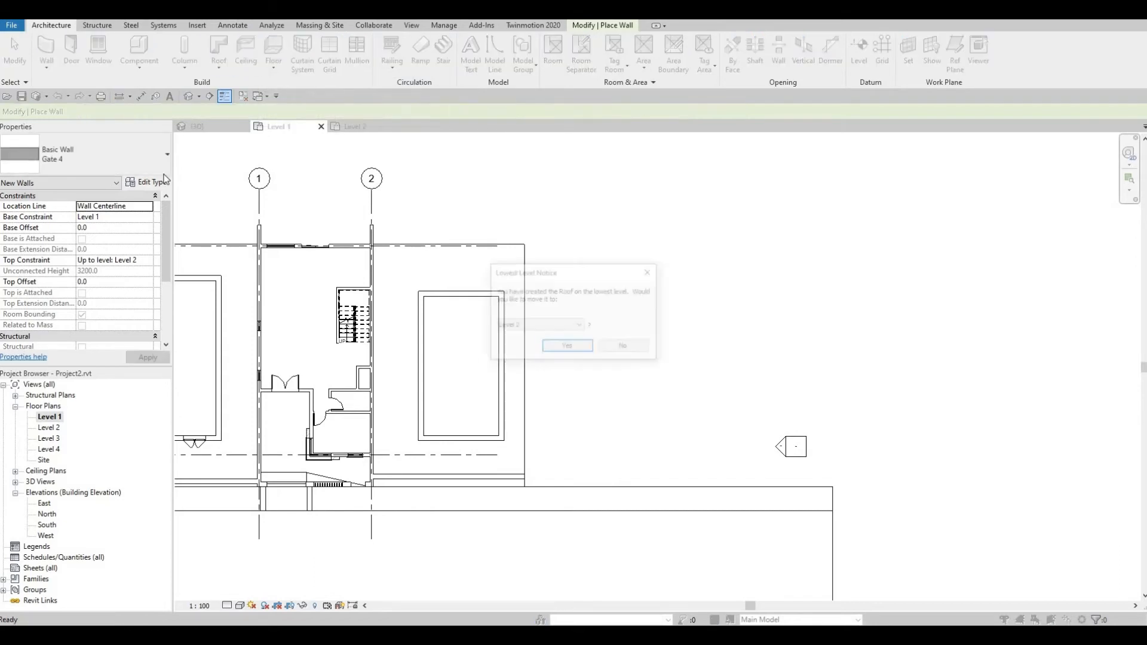
{"action": "left_click", "coordinate": [547, 347]}
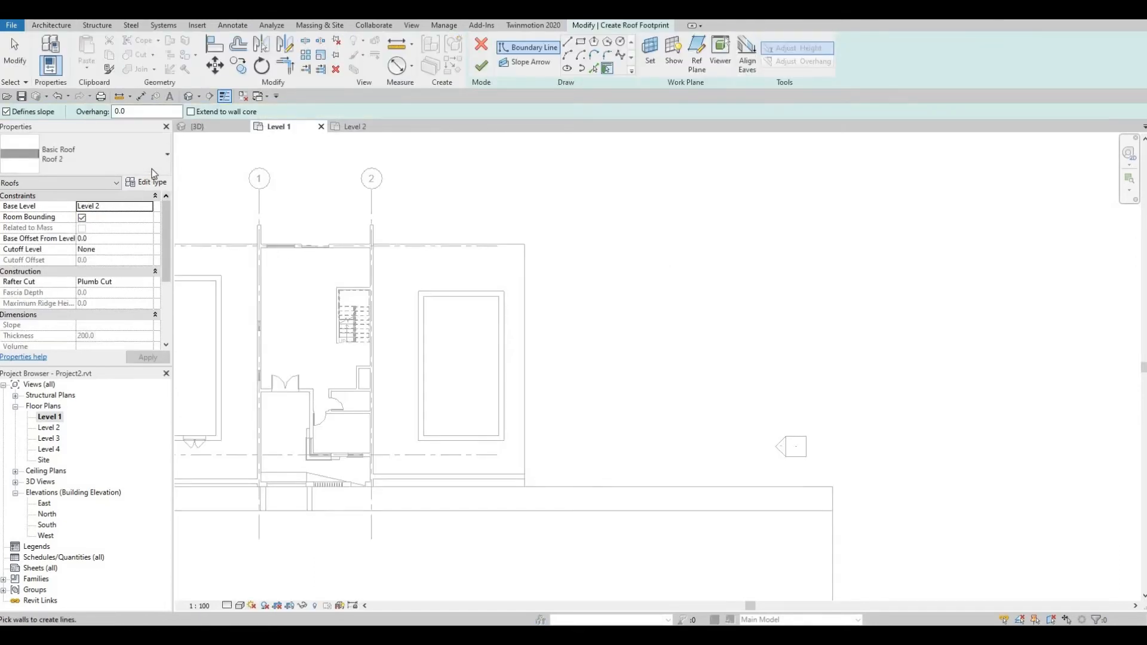
{"action": "left_click", "coordinate": [151, 182]}
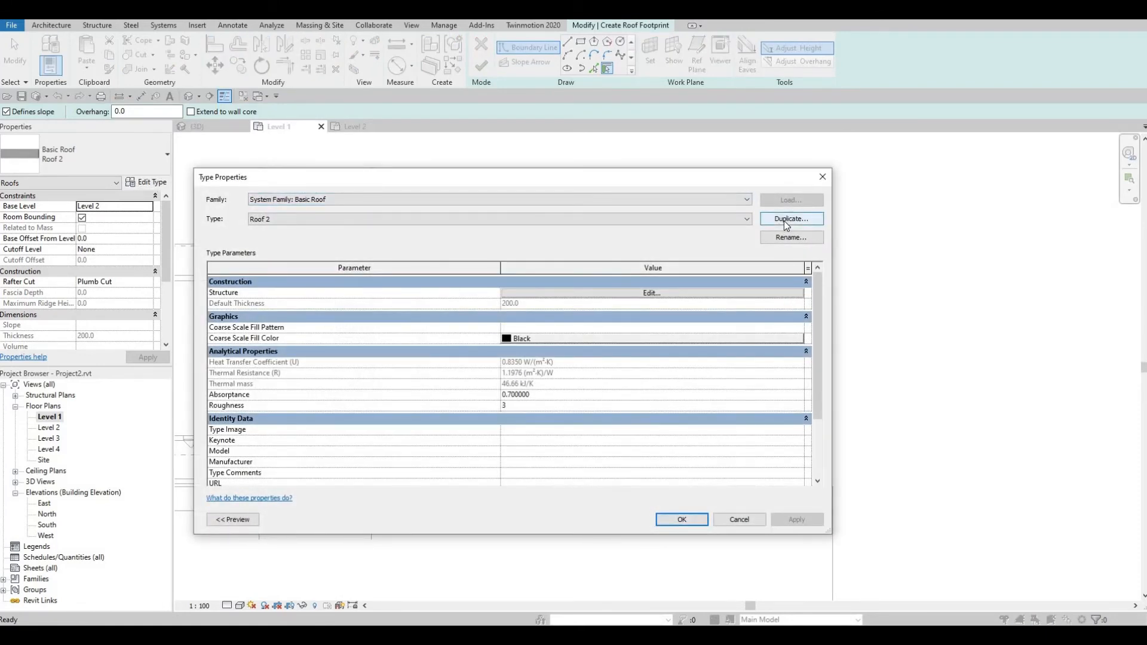
{"action": "left_click", "coordinate": [784, 221]}
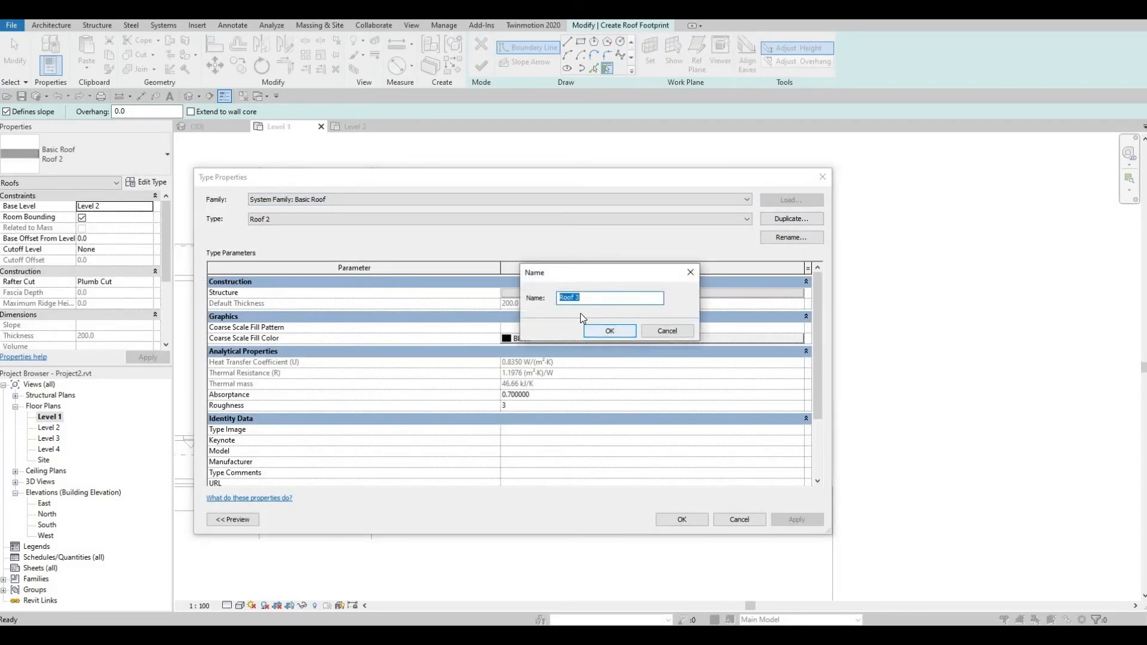
{"action": "left_click", "coordinate": [597, 331]}
Set the Roof 3 structure layer's material to Vinyl Composition Tile and apply the type to the roof
{"action": "left_click", "coordinate": [511, 293]}
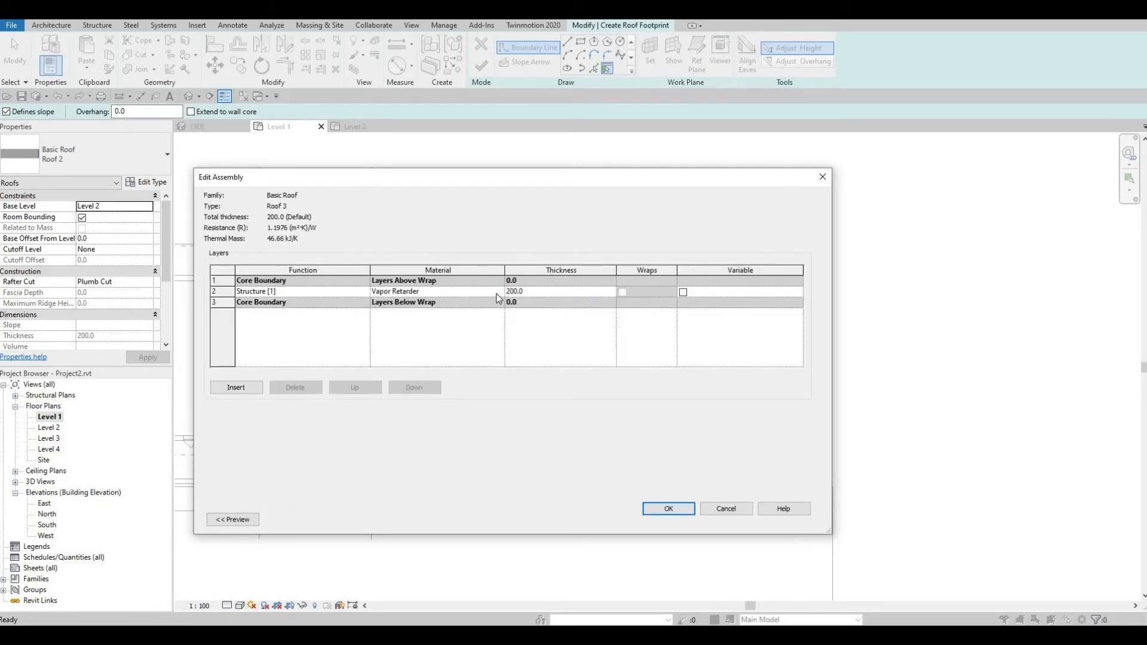
{"action": "left_click", "coordinate": [499, 292]}
{"action": "left_click", "coordinate": [501, 292]}
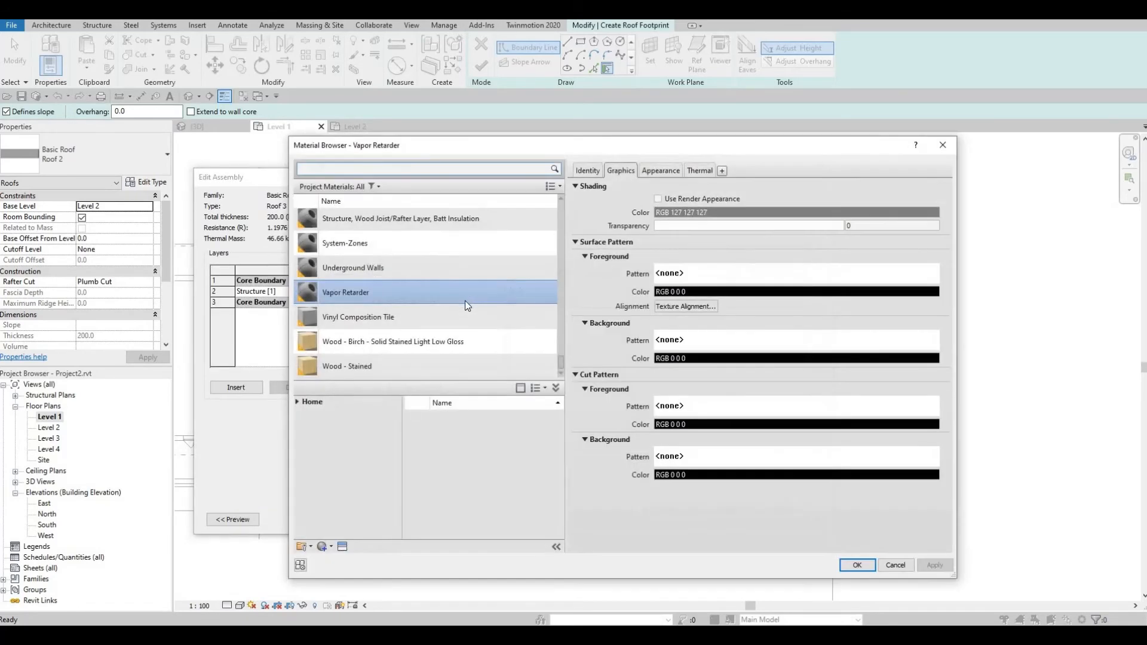
{"action": "left_click", "coordinate": [423, 317]}
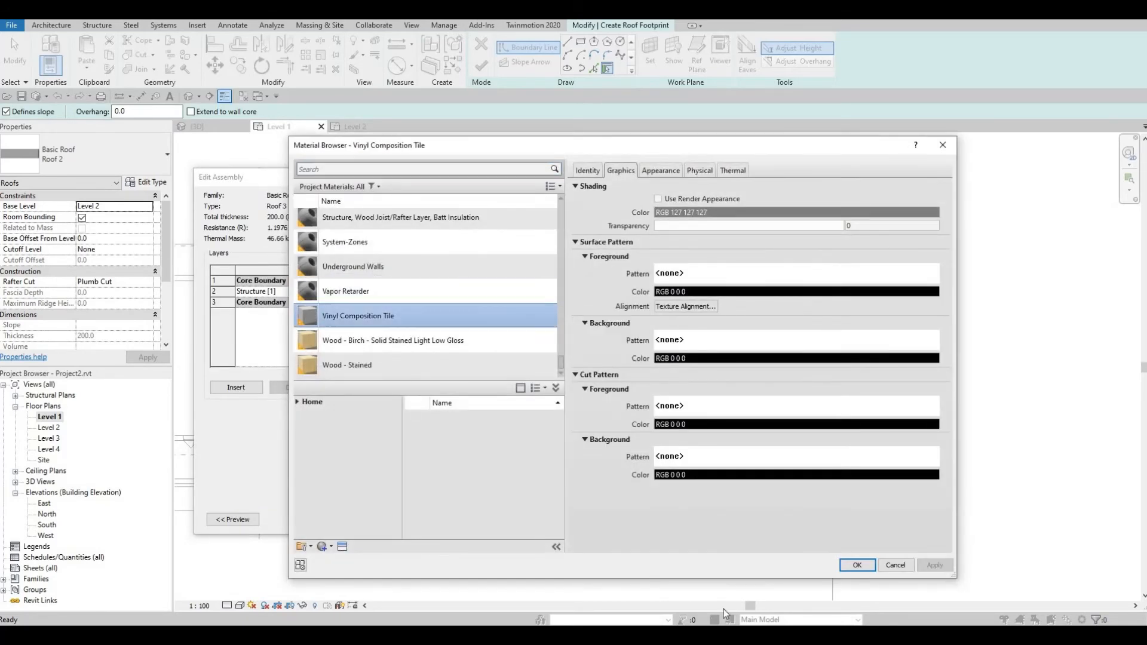
{"action": "left_click", "coordinate": [840, 563]}
{"action": "key", "text": "Return"}
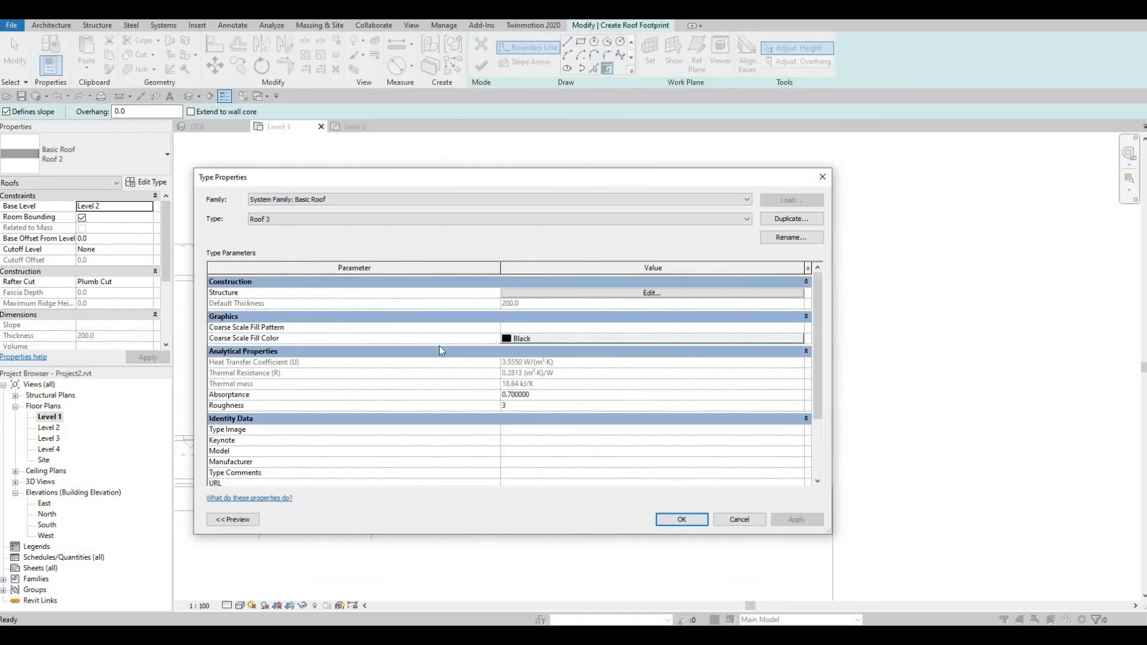
{"action": "left_click", "coordinate": [679, 517]}
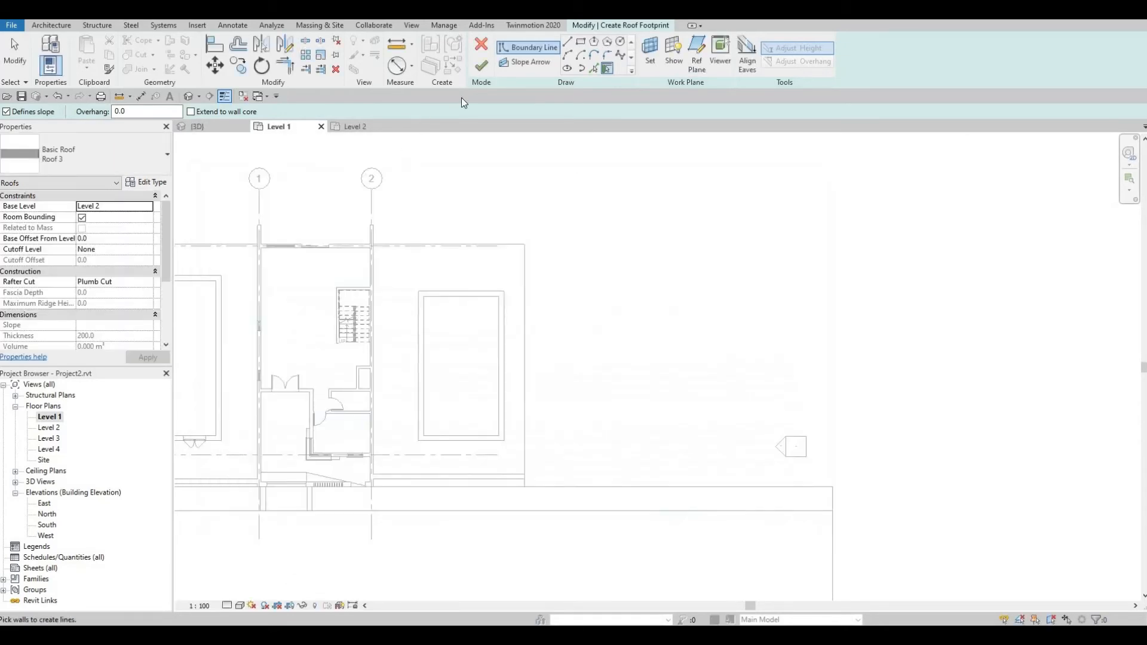
Sketch a rectangular roof boundary around the east neighbouring building with a 500 mm offset outside its walls
{"action": "left_click", "coordinate": [581, 41]}
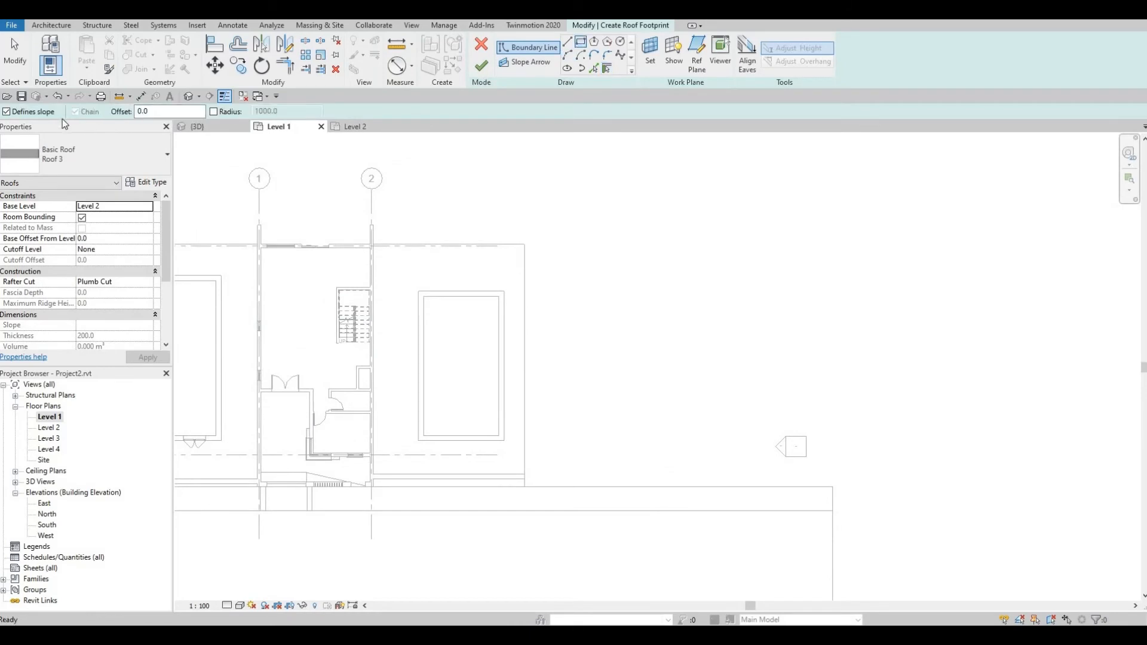
{"action": "double_click", "coordinate": [164, 113]}
{"action": "type", "text": "300"}
{"action": "key", "text": "BackSpace"}
{"action": "key", "text": "BackSpace"}
{"action": "key", "text": "BackSpace"}
{"action": "type", "text": "500"}
{"action": "left_click", "coordinate": [418, 291]}
{"action": "left_click", "coordinate": [503, 441]}
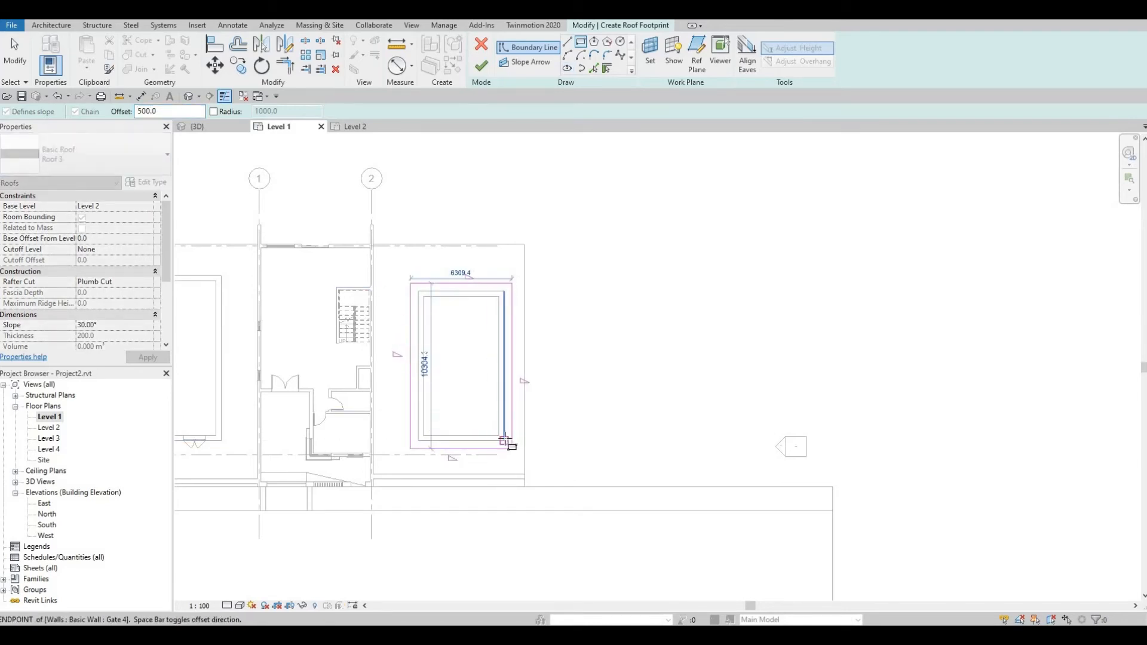
{"action": "left_click", "coordinate": [505, 441]}
{"action": "key", "text": "Escape"}
{"action": "key", "text": "Escape"}
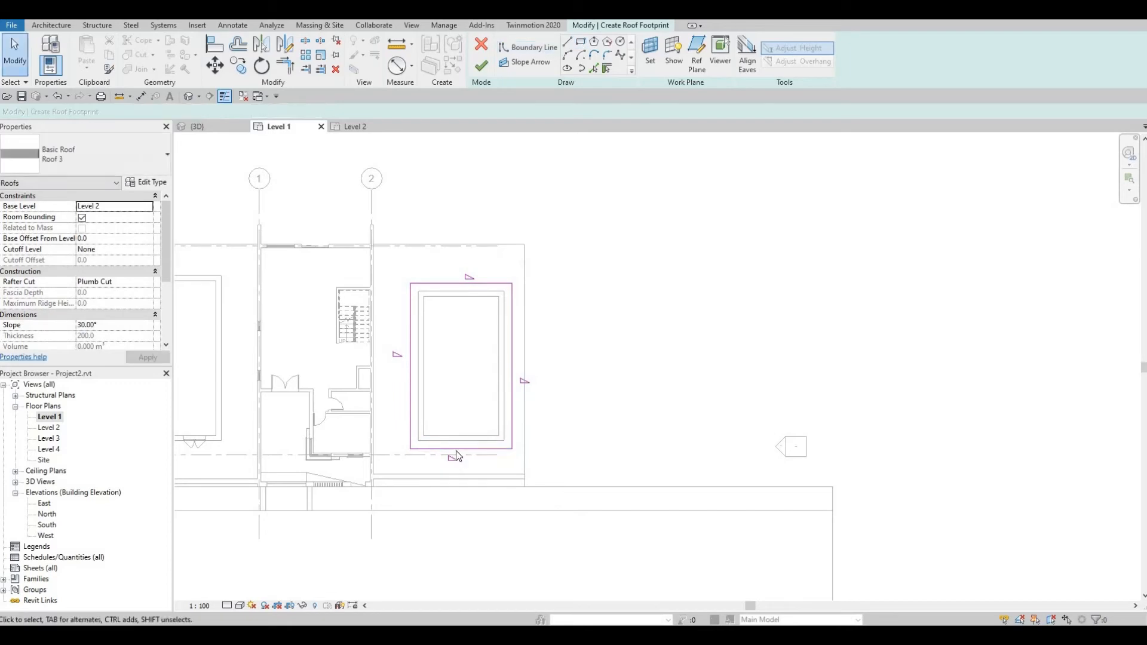
Set the slope of the roof boundary's front and rear edges to 0°
{"action": "left_click", "coordinate": [457, 449]}
{"action": "key", "text": "Escape"}
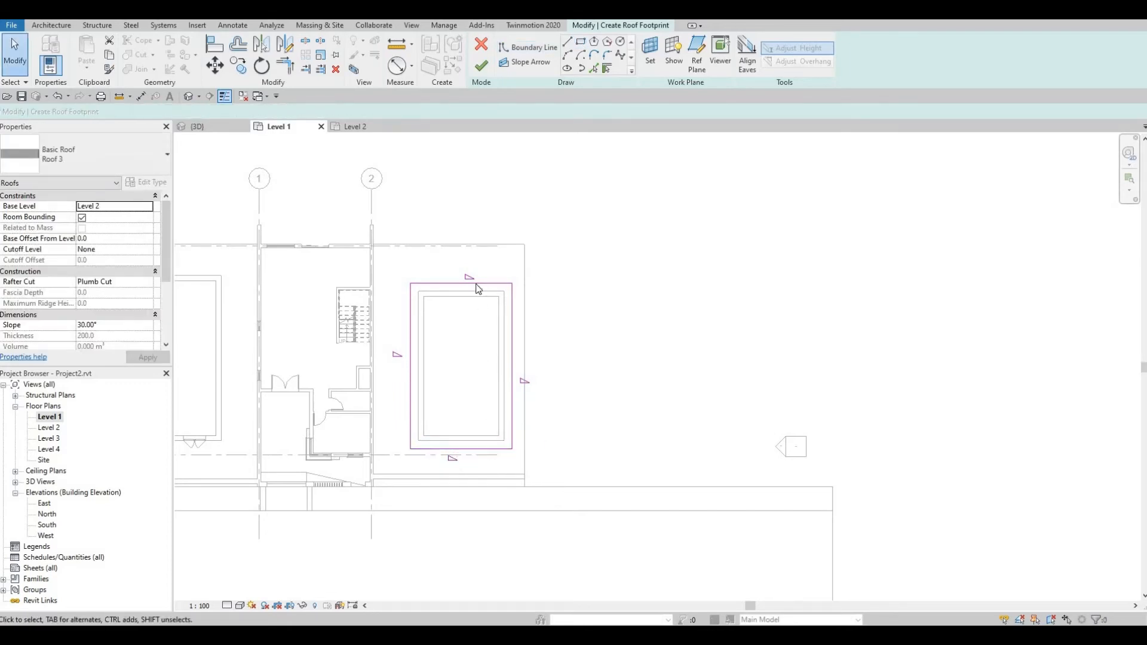
{"action": "left_click", "coordinate": [478, 289]}
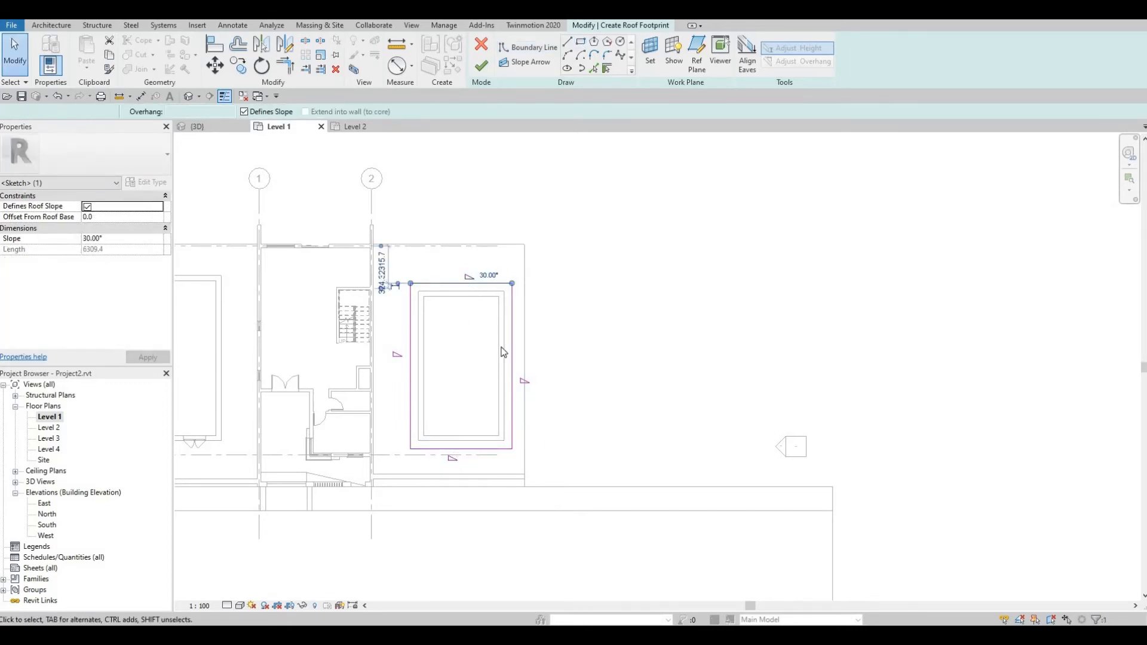
{"action": "key", "text": "Escape"}
{"action": "left_click", "coordinate": [473, 287]}
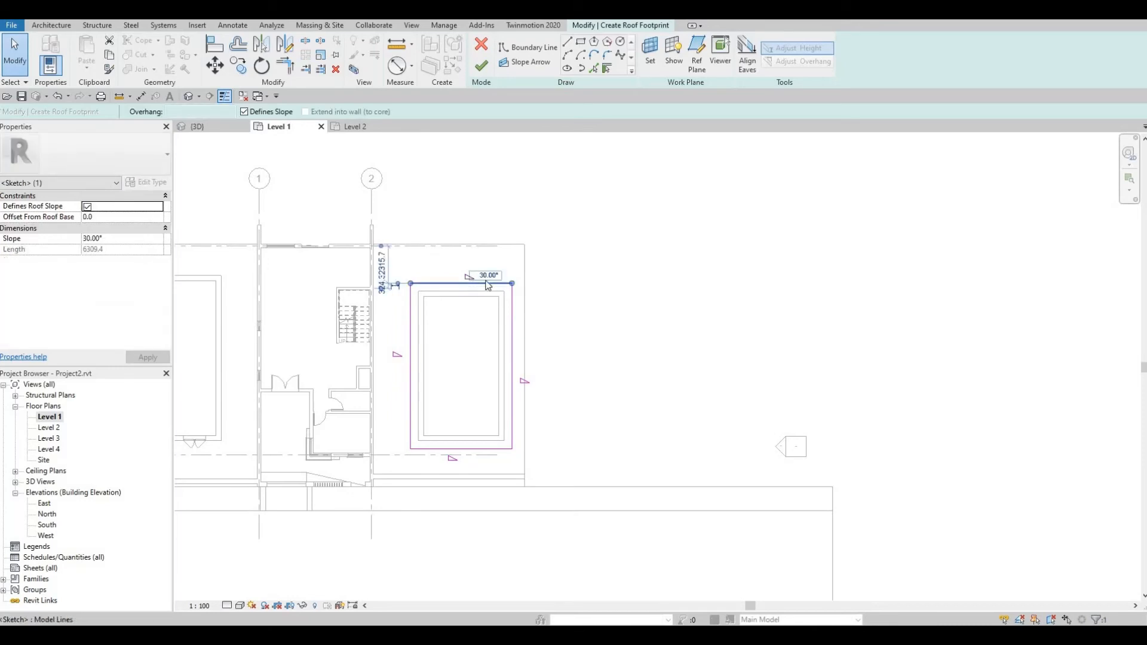
{"action": "left_click", "coordinate": [497, 276]}
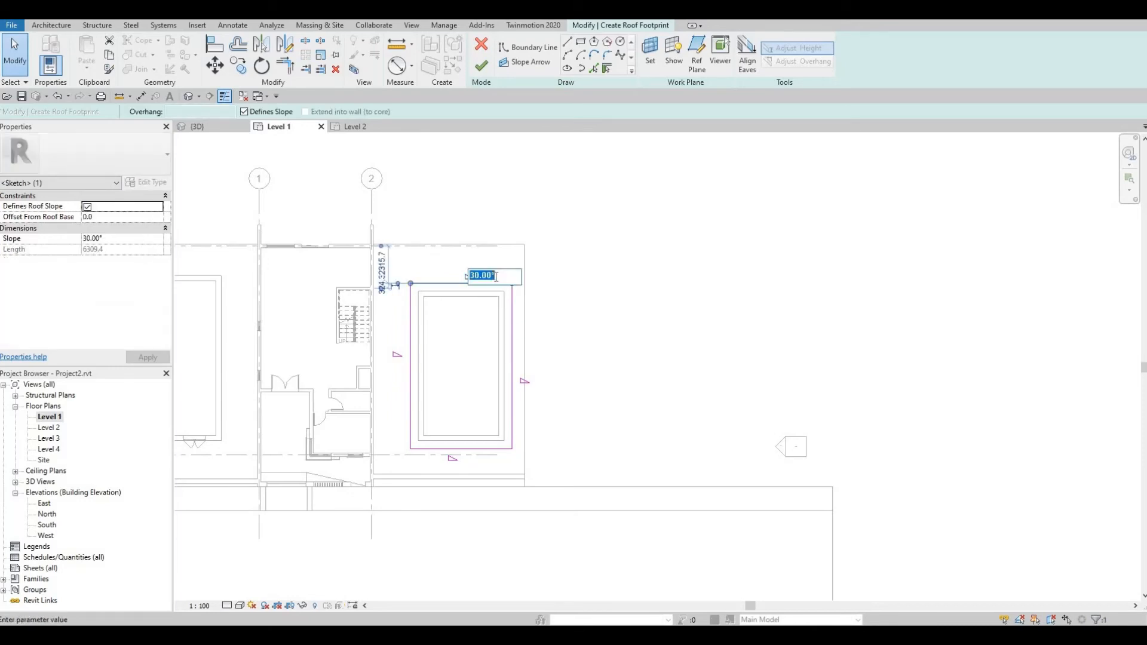
{"action": "key", "text": "Return"}
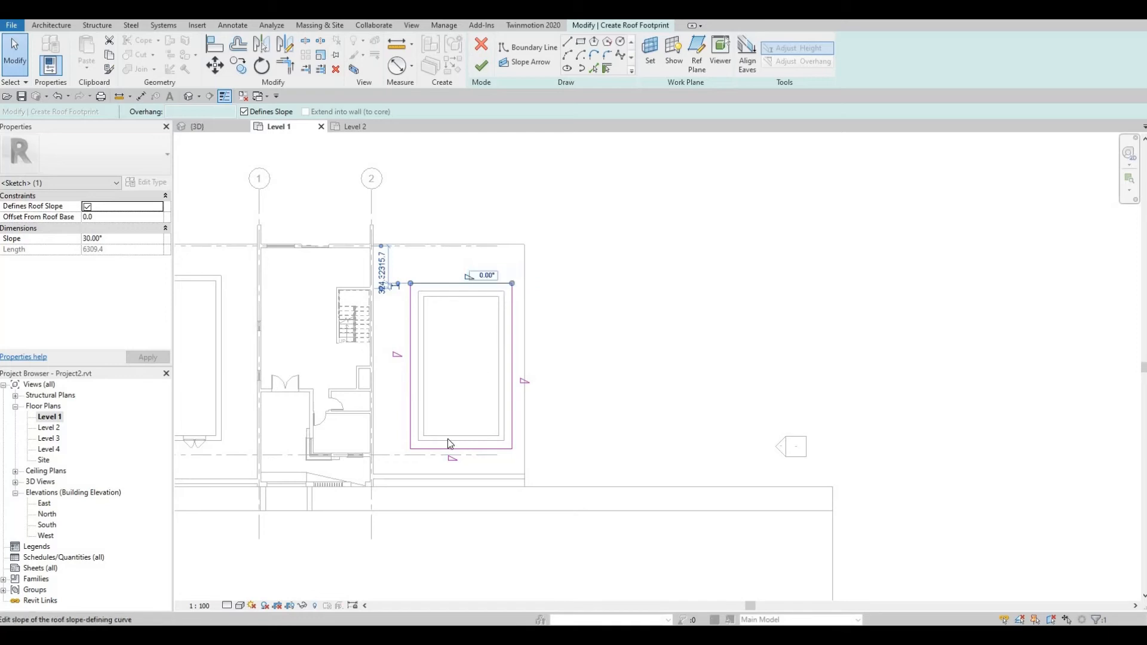
{"action": "left_click", "coordinate": [477, 448]}
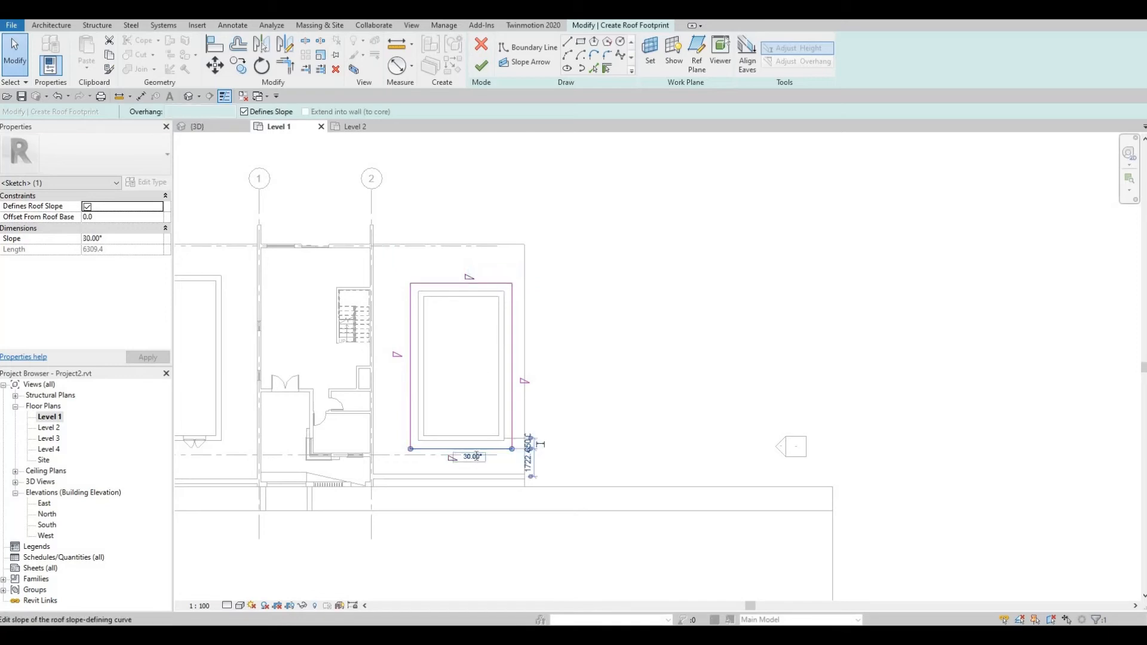
{"action": "left_click", "coordinate": [455, 457]}
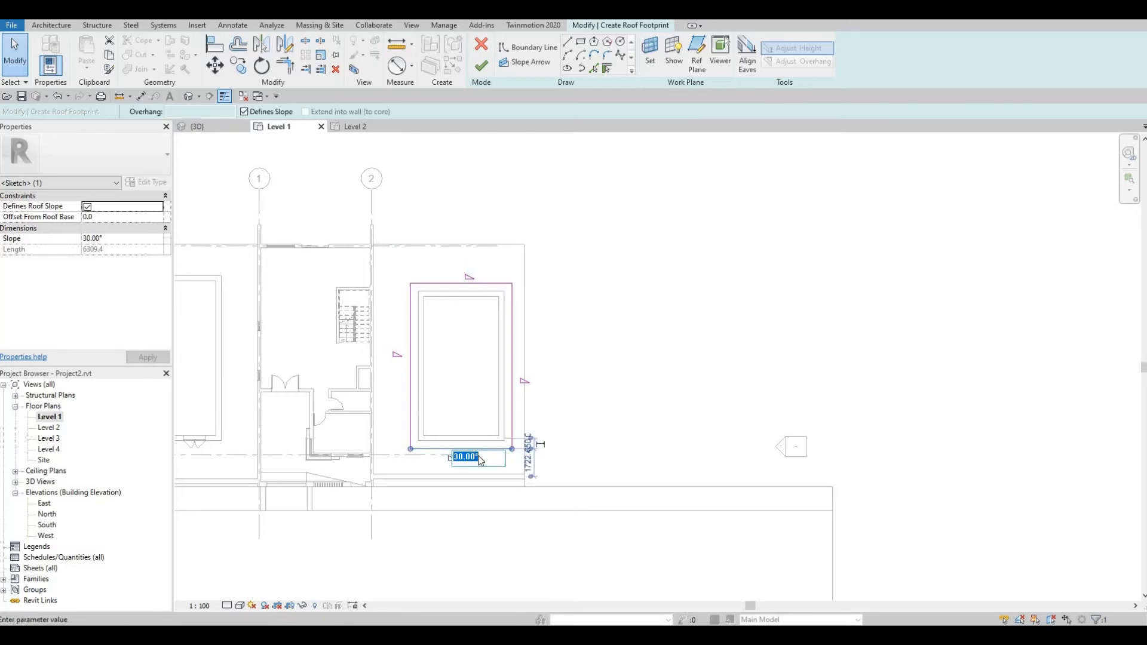
{"action": "type", "text": "0"}
{"action": "key", "text": "Return"}
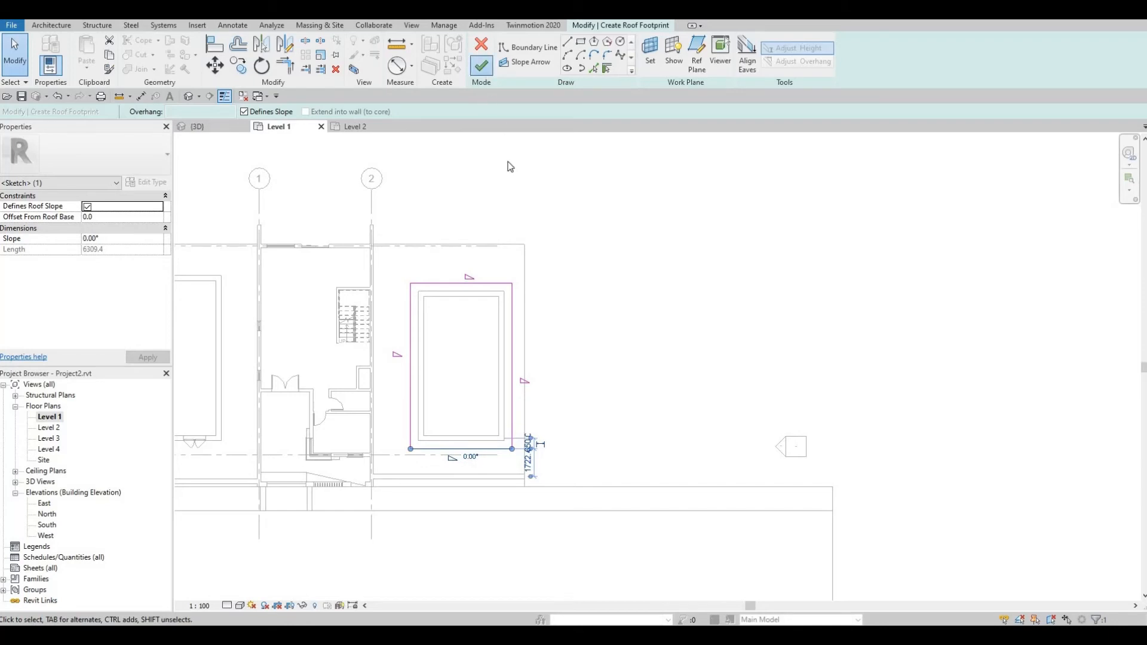
Try to finish the footprint roof with zero-slope front and rear edges, and delete this roof attempt
{"action": "left_click", "coordinate": [481, 66]}
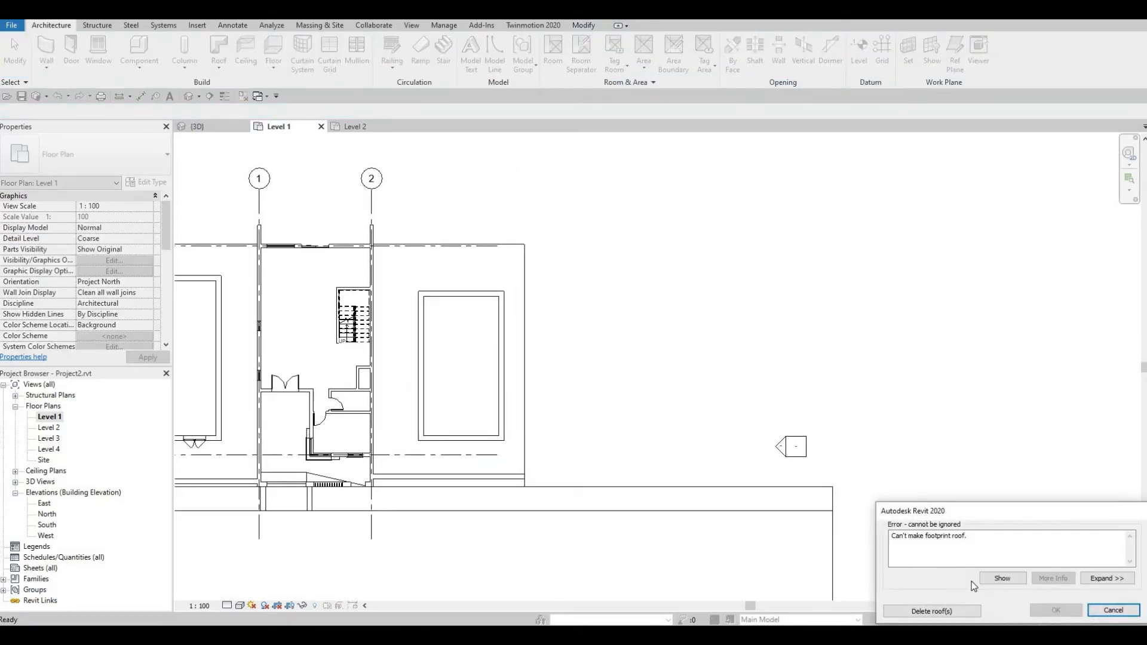
{"action": "left_click", "coordinate": [1008, 579]}
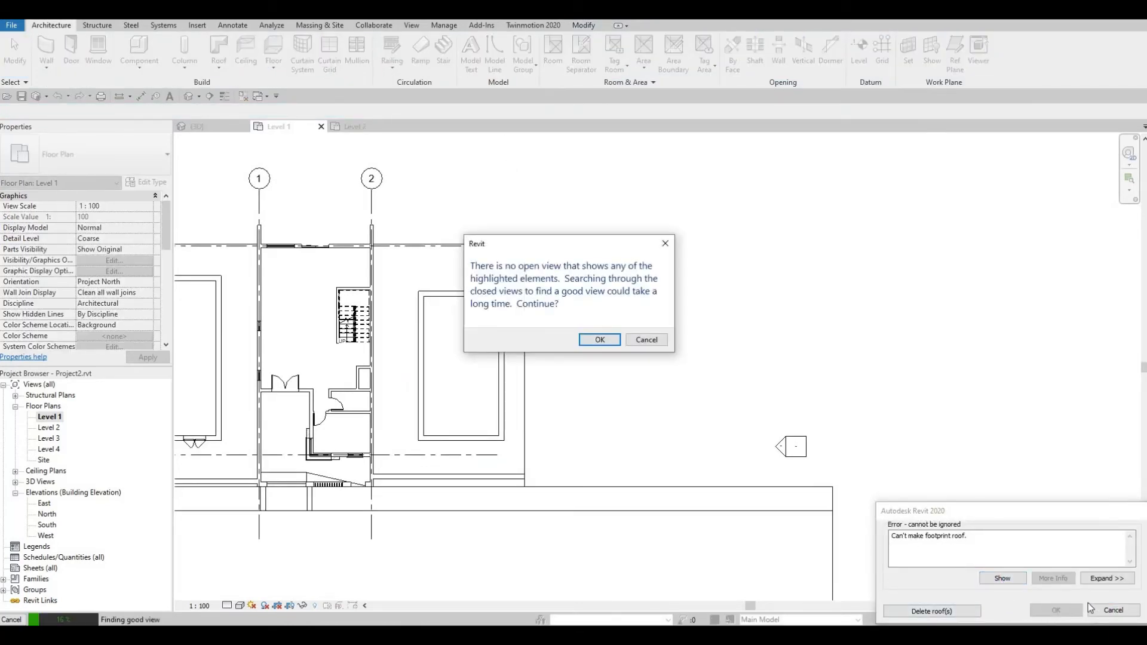
{"action": "key", "text": "Return"}
{"action": "key", "text": "Return"}
{"action": "left_click", "coordinate": [1113, 611]}
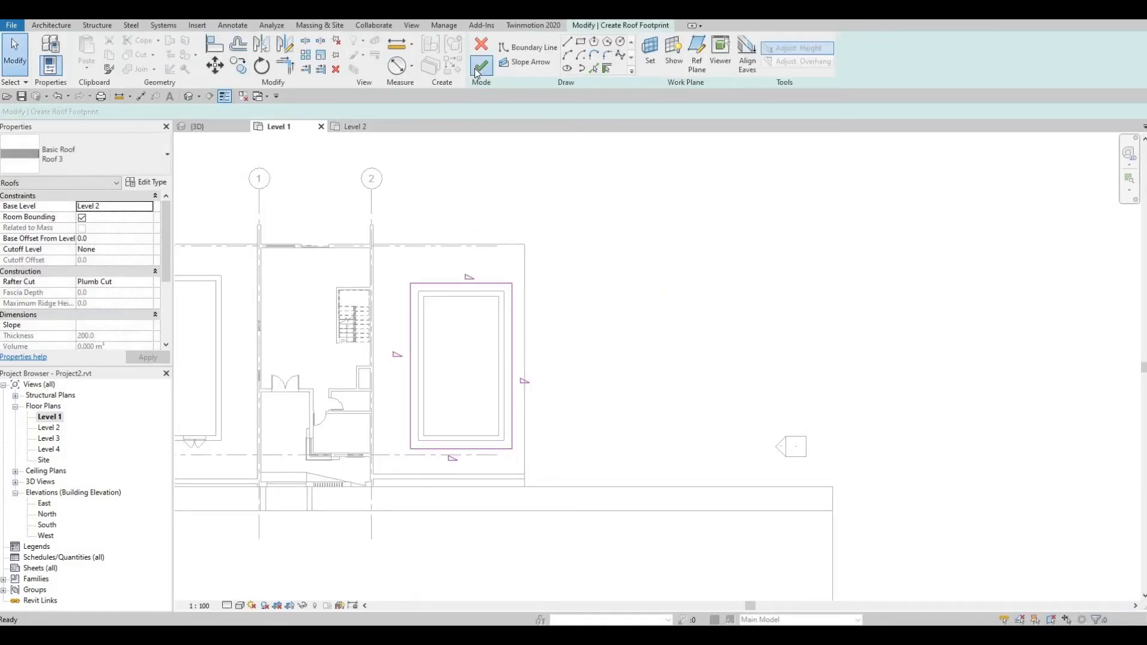
{"action": "left_click", "coordinate": [482, 66]}
{"action": "left_click", "coordinate": [932, 612]}
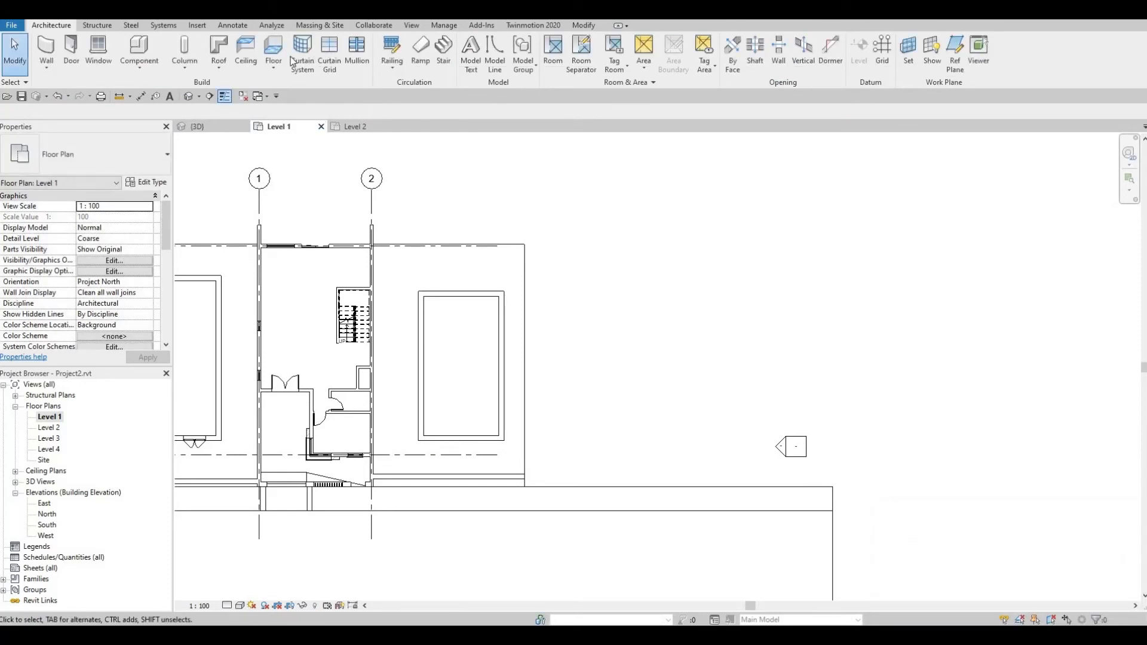
Create a Roof 3 footprint roof on Level 2 over the east neighbouring building, offset 500 mm outside the walls and sloped on all sides
{"action": "left_click", "coordinate": [220, 49]}
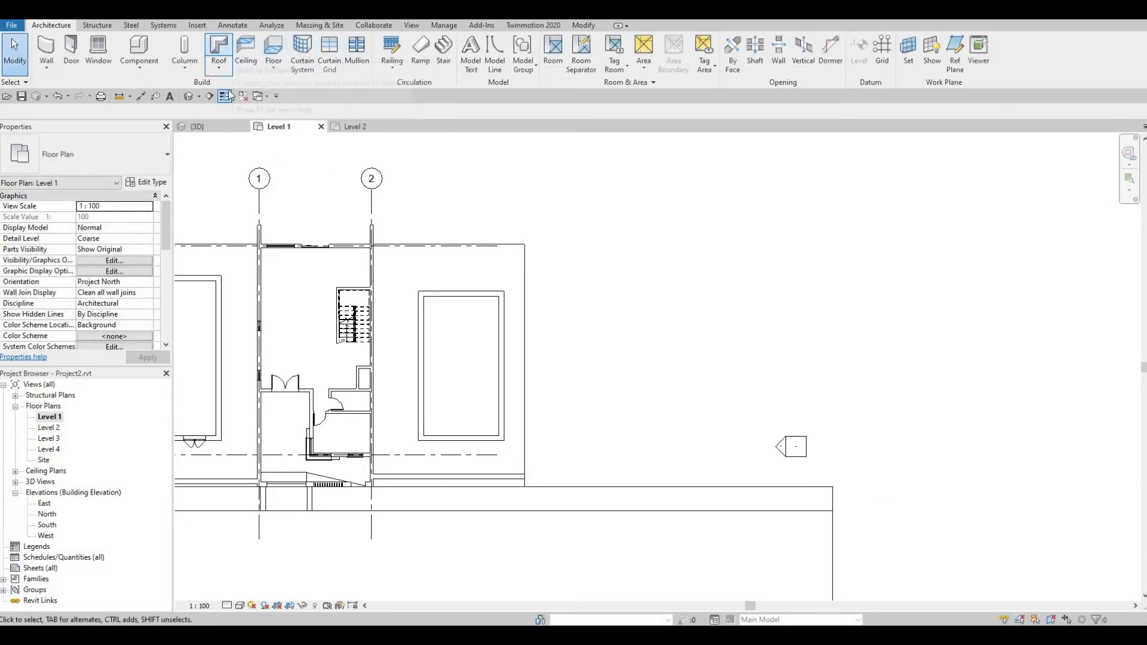
{"action": "key", "text": "Return"}
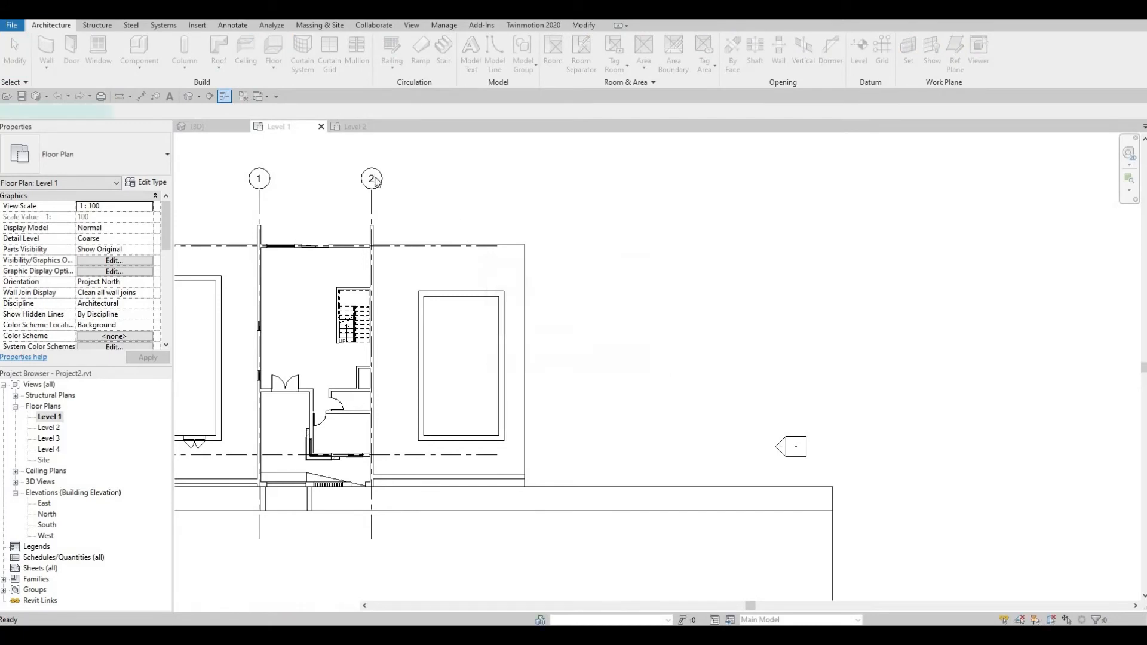
{"action": "left_click", "coordinate": [581, 41]}
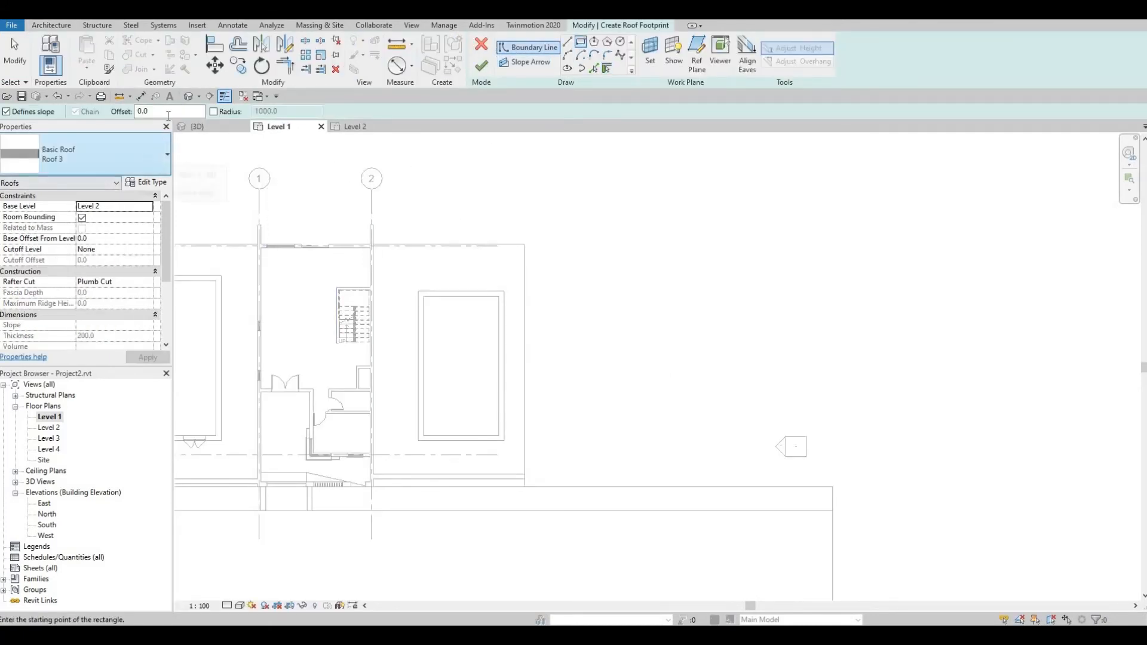
{"action": "type", "text": "00"}
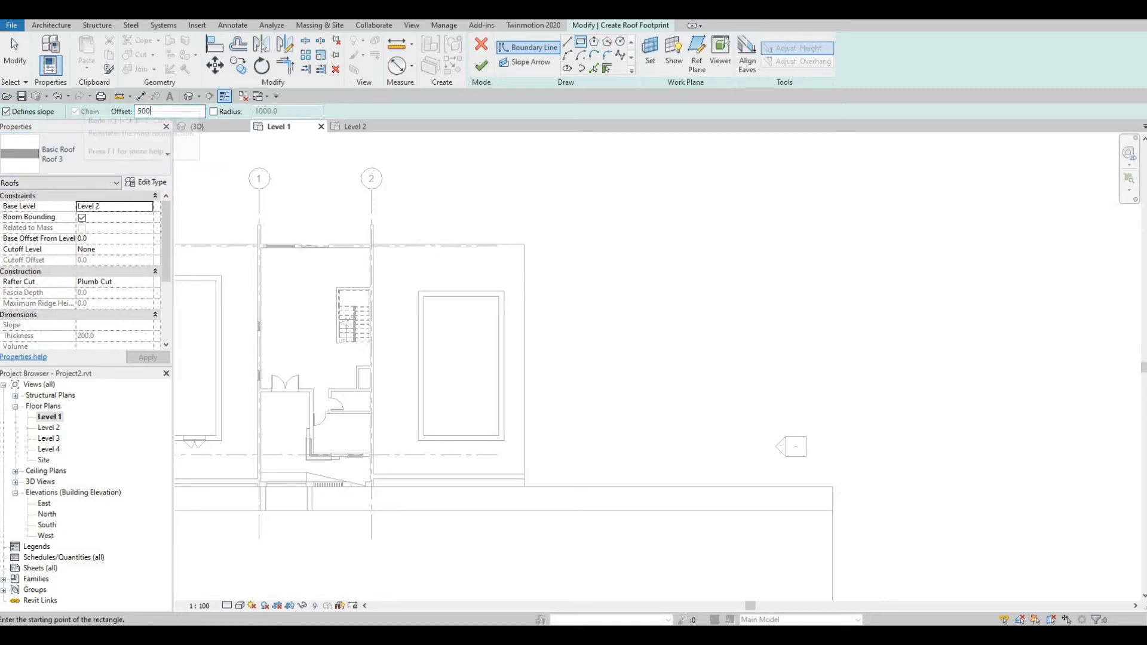
{"action": "left_click", "coordinate": [418, 291]}
{"action": "left_click", "coordinate": [504, 440]}
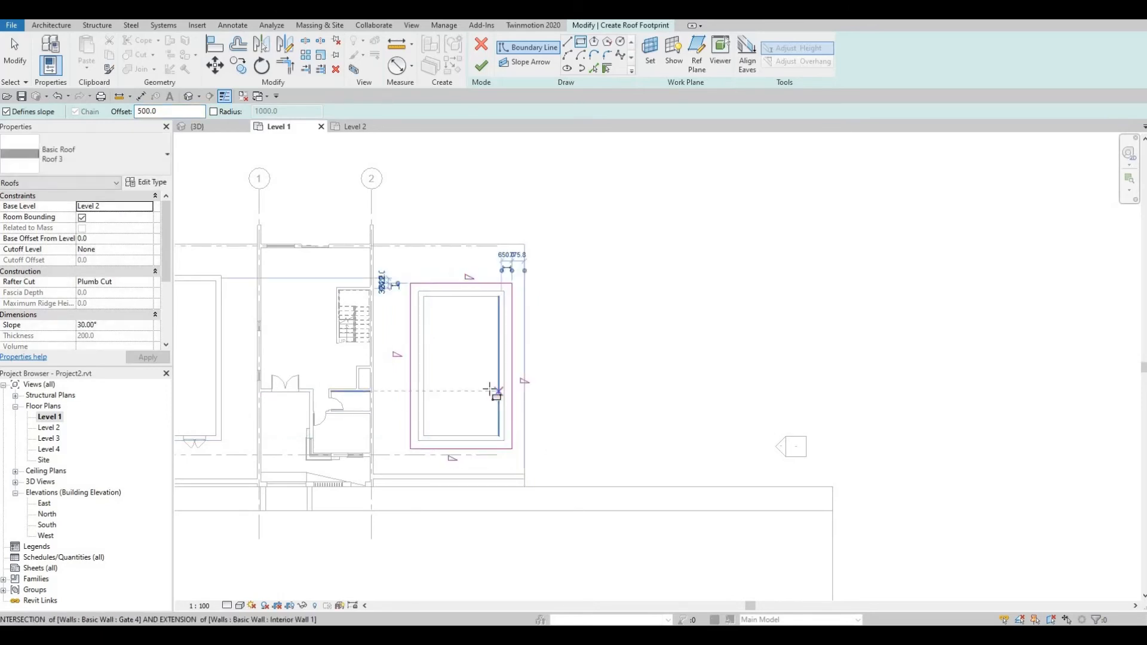
{"action": "left_click", "coordinate": [481, 67]}
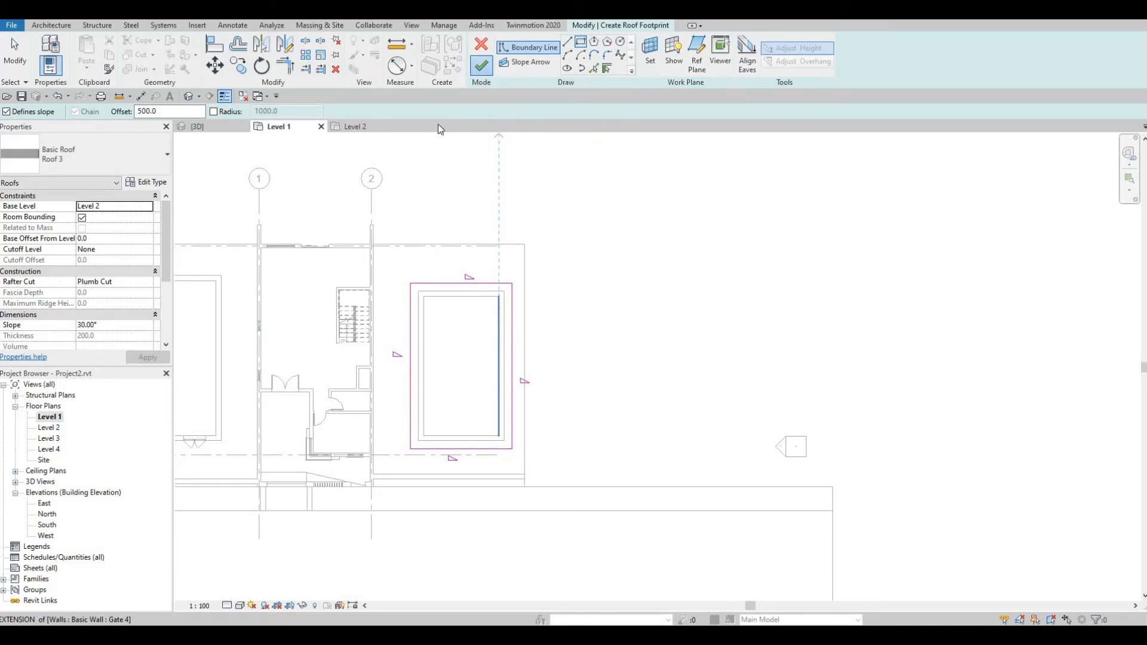
Place an M_Fixed 0915 x 1830mm window and an M_Window-Double-Hung 650 x 1100mm window in the east neighbouring building's front wall
{"action": "left_click", "coordinate": [190, 97]}
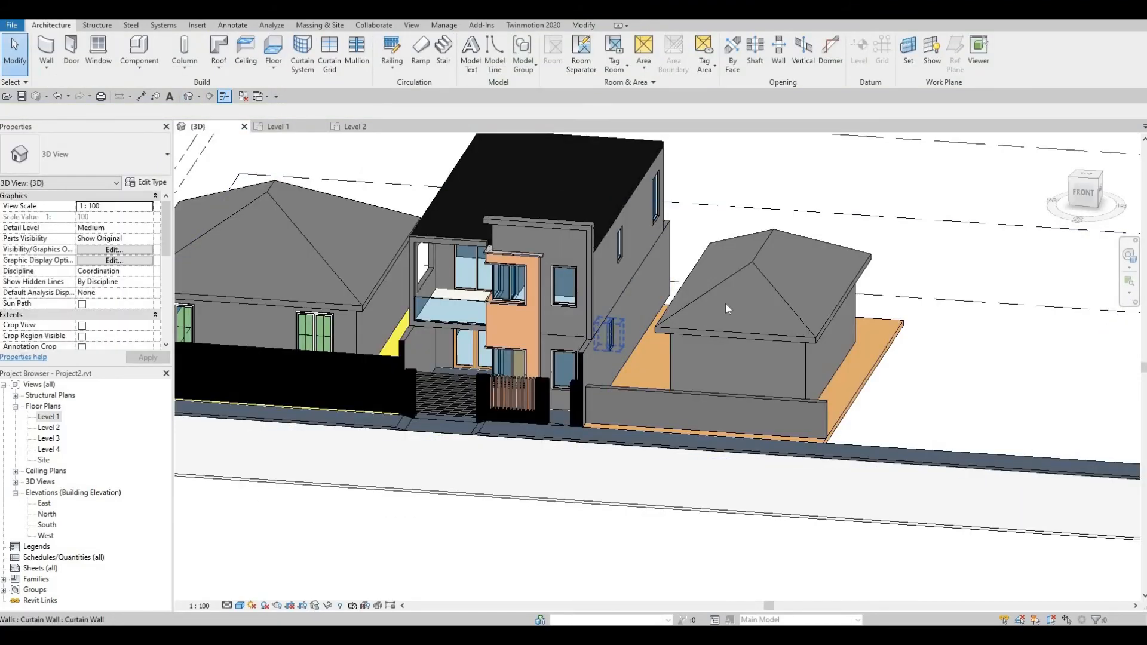
{"action": "left_click", "coordinate": [104, 55]}
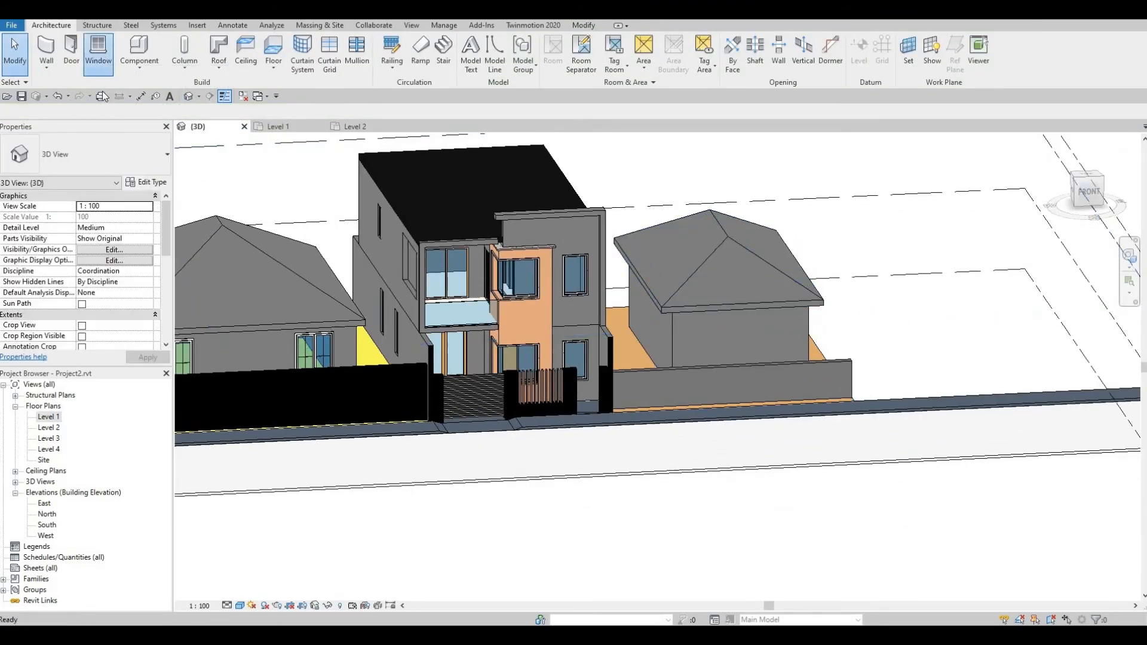
{"action": "left_click", "coordinate": [90, 154]}
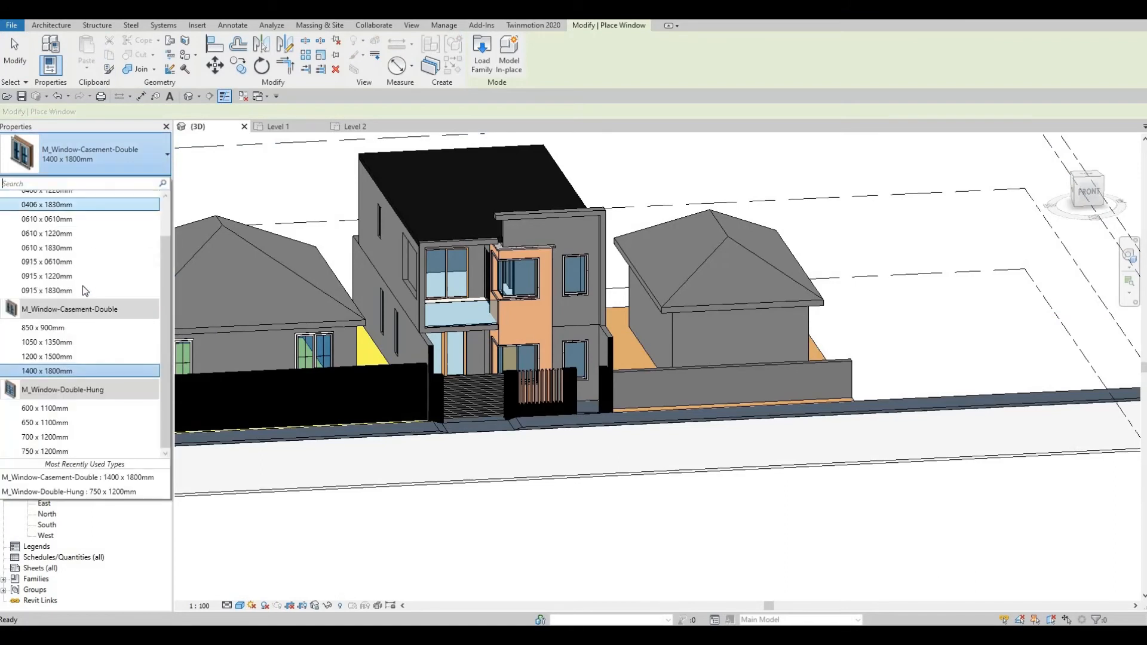
{"action": "left_click", "coordinate": [82, 285]}
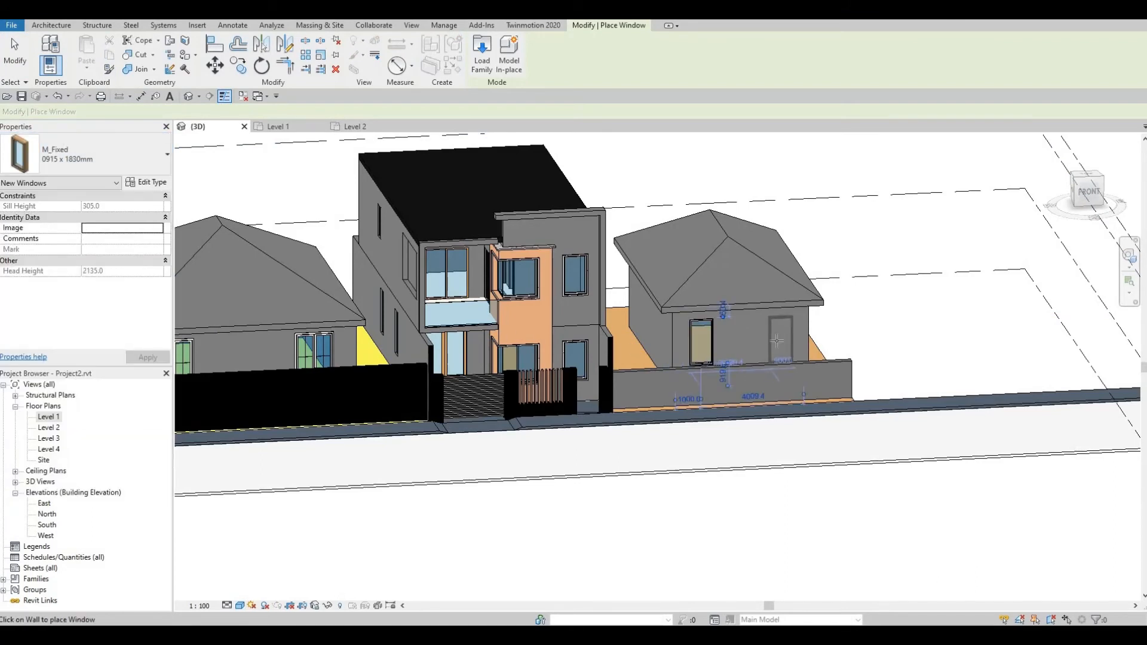
{"action": "left_click", "coordinate": [144, 163]}
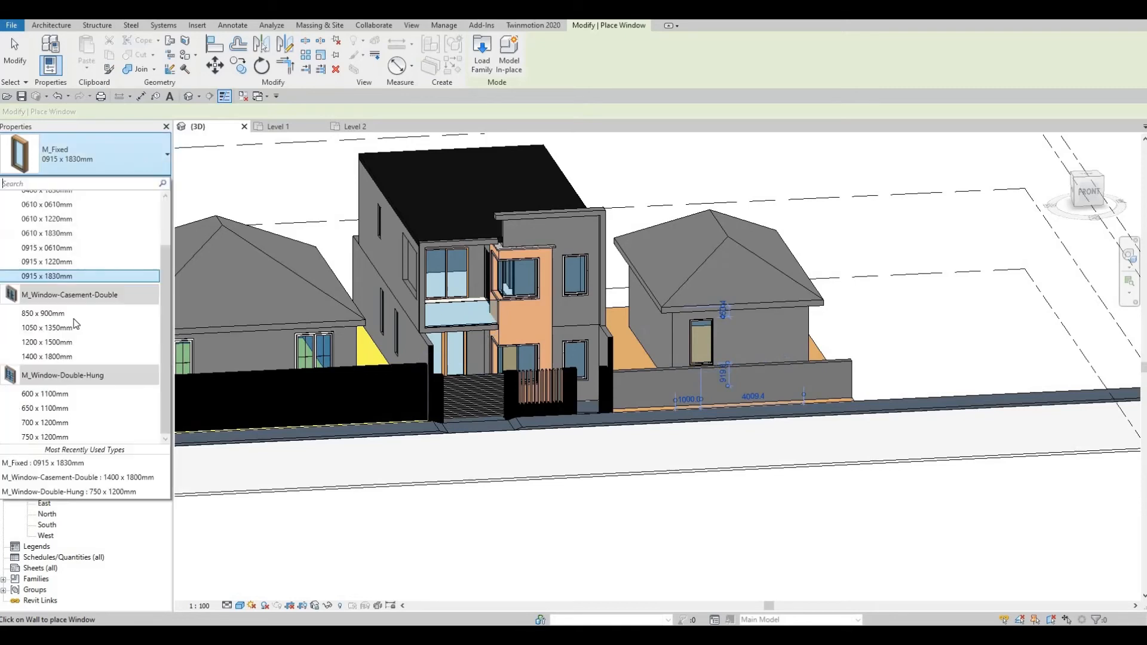
{"action": "left_click", "coordinate": [63, 408]}
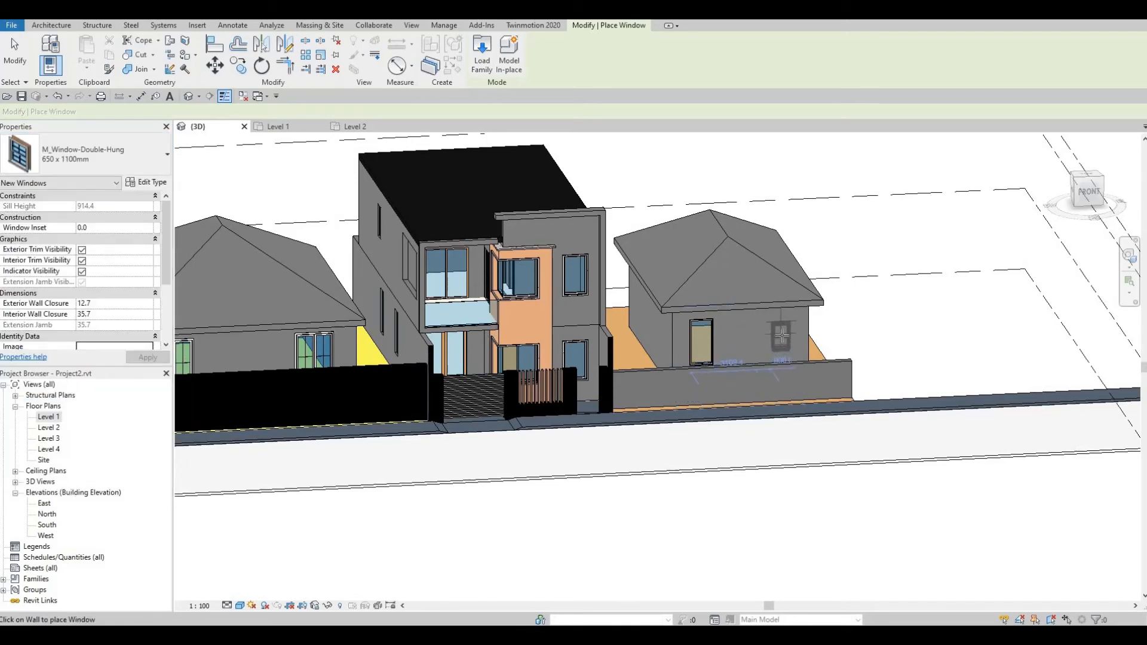
{"action": "key", "text": "Escape"}
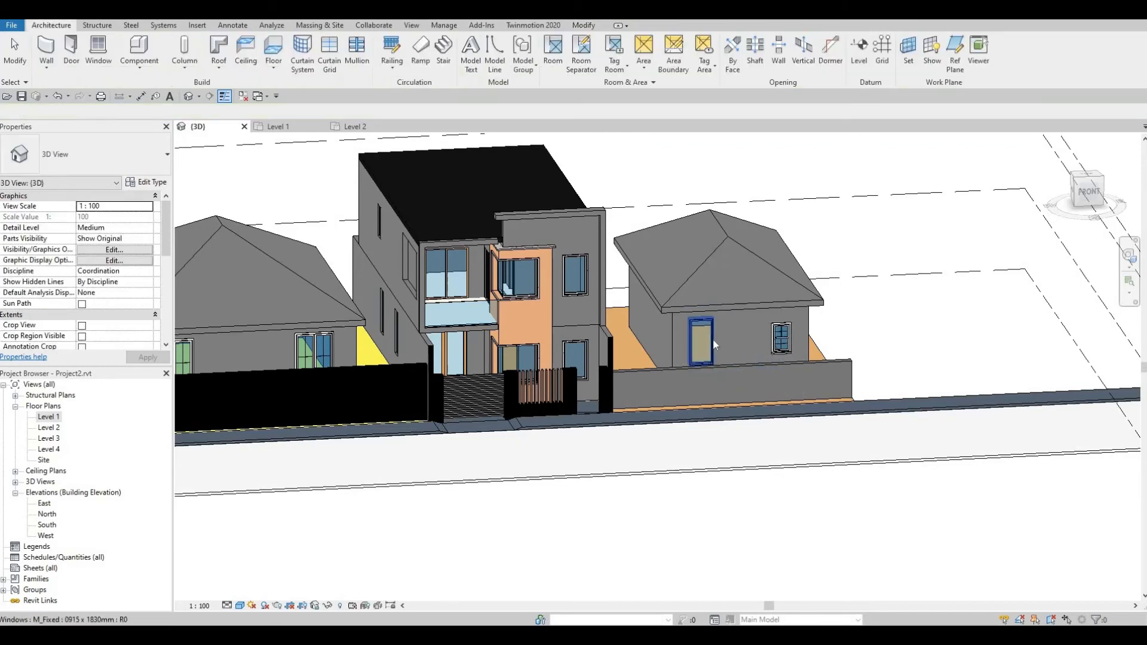
Replace the fixed window in the east neighbouring building's front wall with a 650 x 1100mm double-hung window
{"action": "left_click", "coordinate": [710, 341]}
{"action": "left_click", "coordinate": [344, 222]}
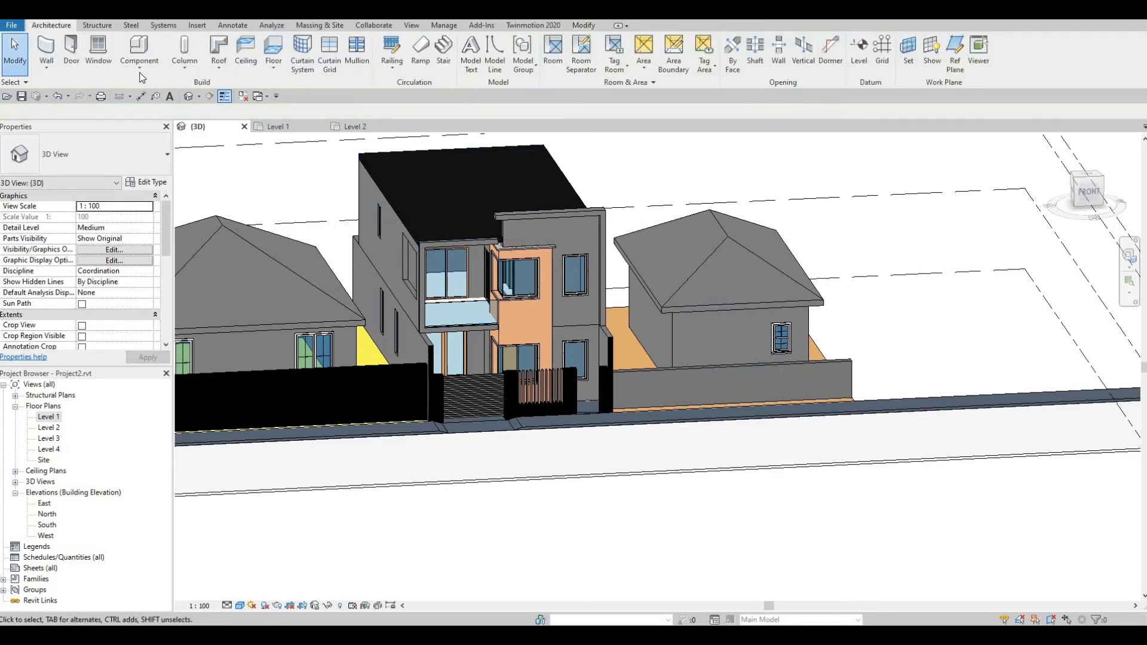
{"action": "left_click", "coordinate": [98, 54]}
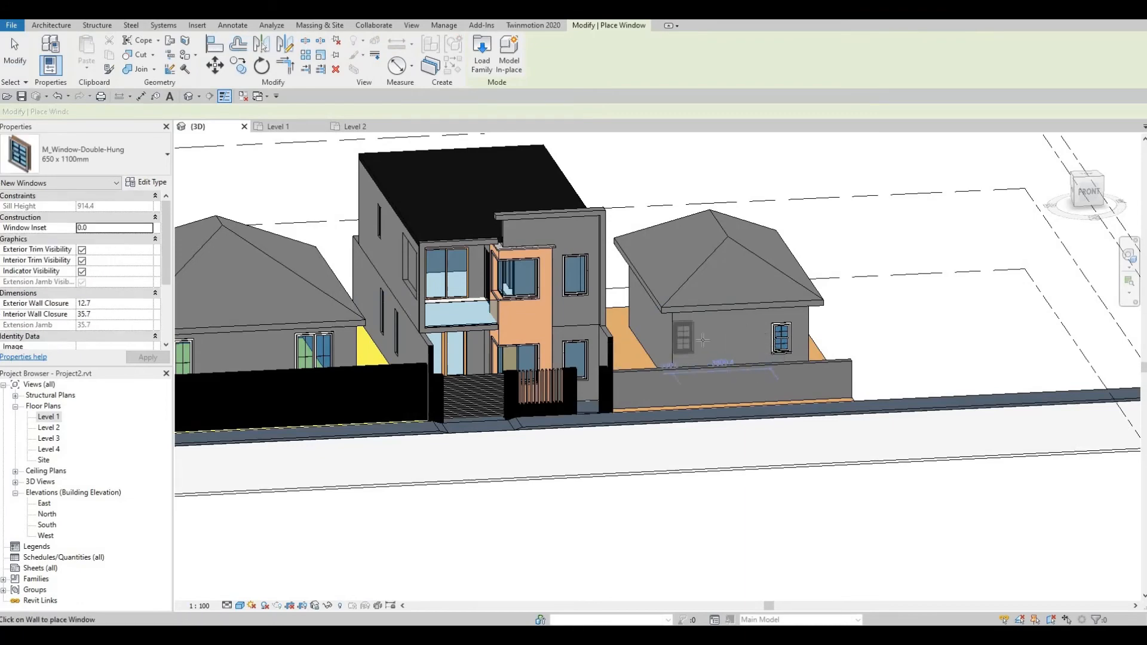
{"action": "key", "text": "Escape"}
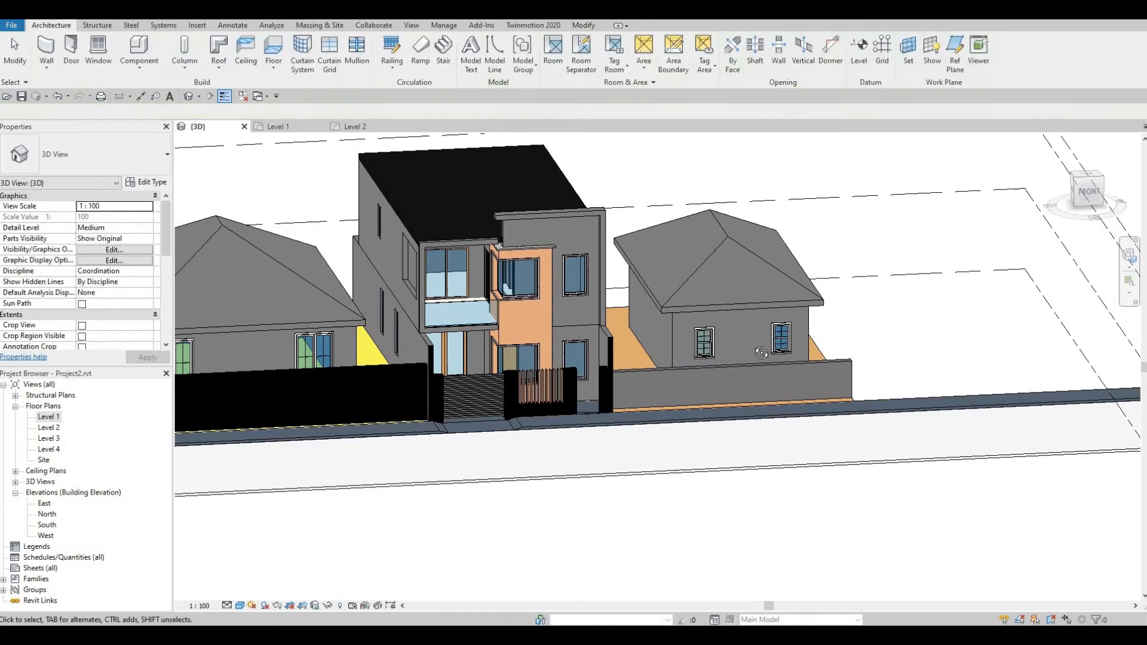
Place a 650 x 1100mm double-hung window in the east neighbouring building's side wall facing the main house
{"action": "middle_click_drag", "start_coordinate": [755, 362], "coordinate": [670, 342], "text": "shift"}
{"action": "scroll", "coordinate": [676, 317], "scroll_direction": "up", "scroll_amount": 2}
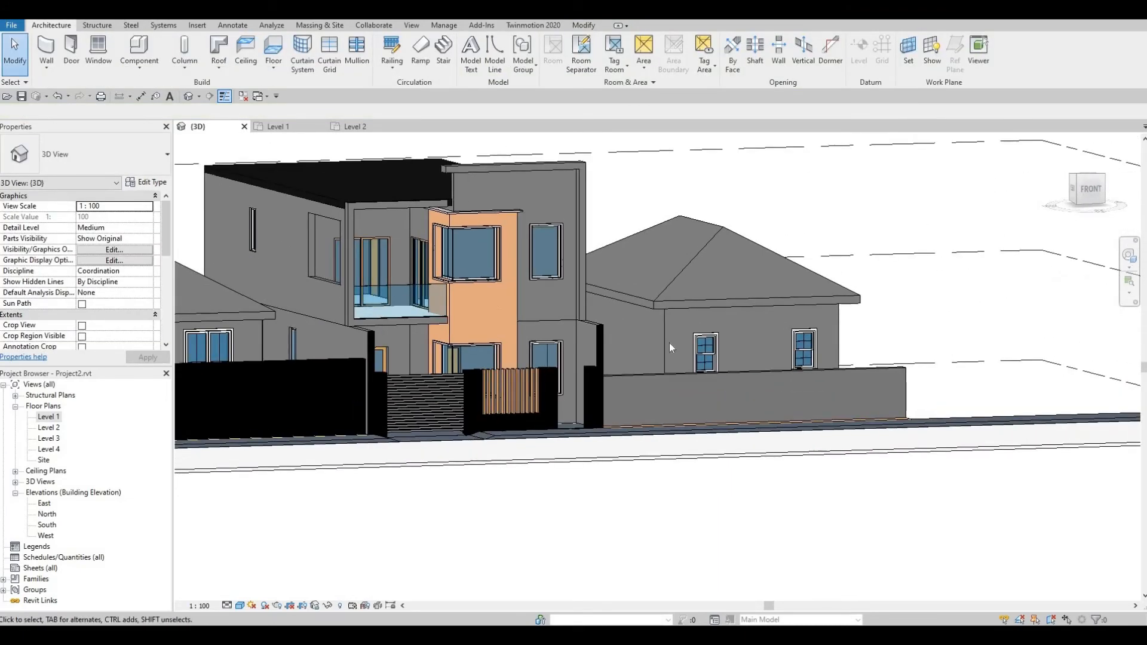
{"action": "left_click", "coordinate": [102, 55]}
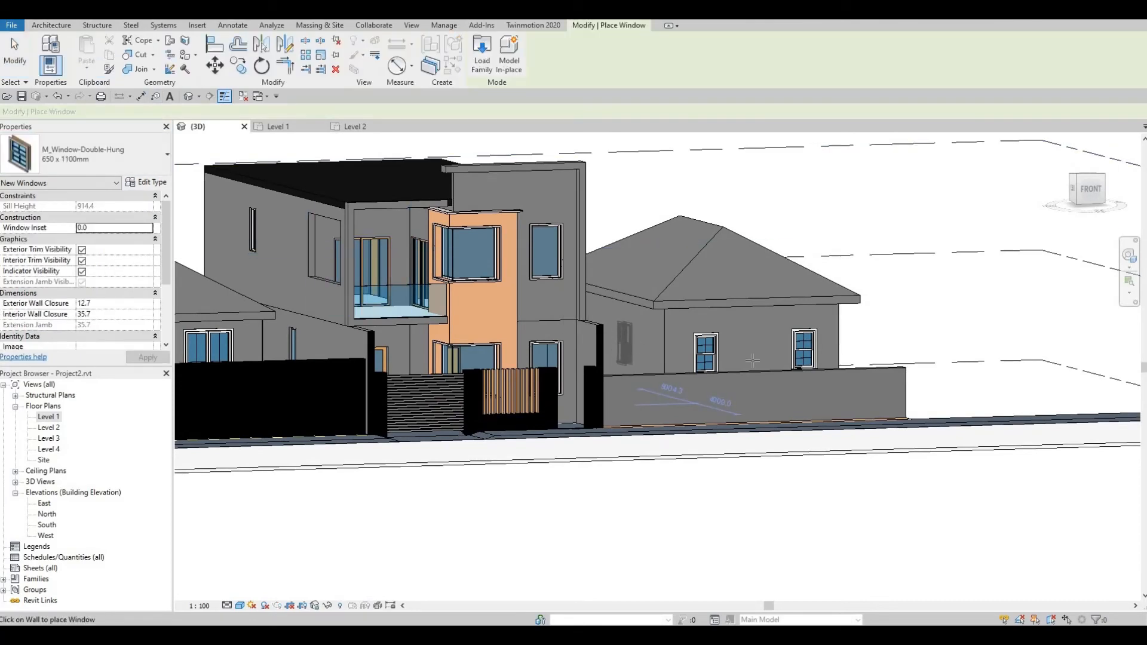
{"action": "key", "text": "Escape"}
{"action": "middle_click_drag", "start_coordinate": [698, 393], "coordinate": [566, 389], "text": "shift"}
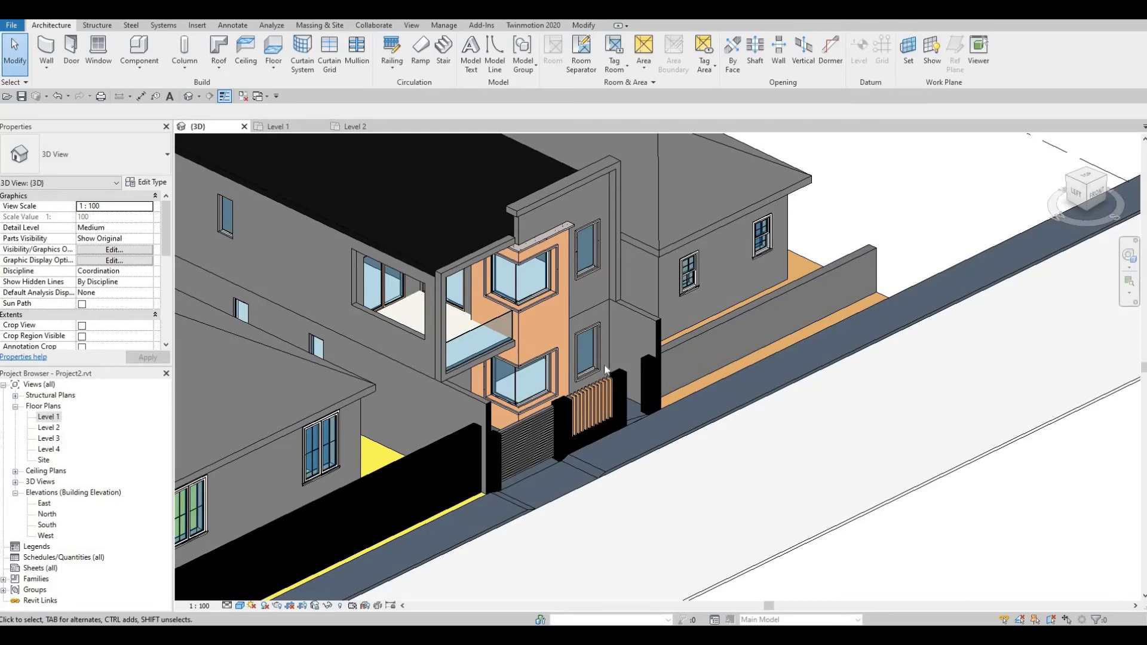
{"action": "middle_click_drag", "start_coordinate": [658, 359], "coordinate": [586, 329], "text": "shift"}
On the Level 1 plan, nudge the west plot's front boundary wall back from the street to an offset of about 1100 mm
{"action": "left_click", "coordinate": [54, 416]}
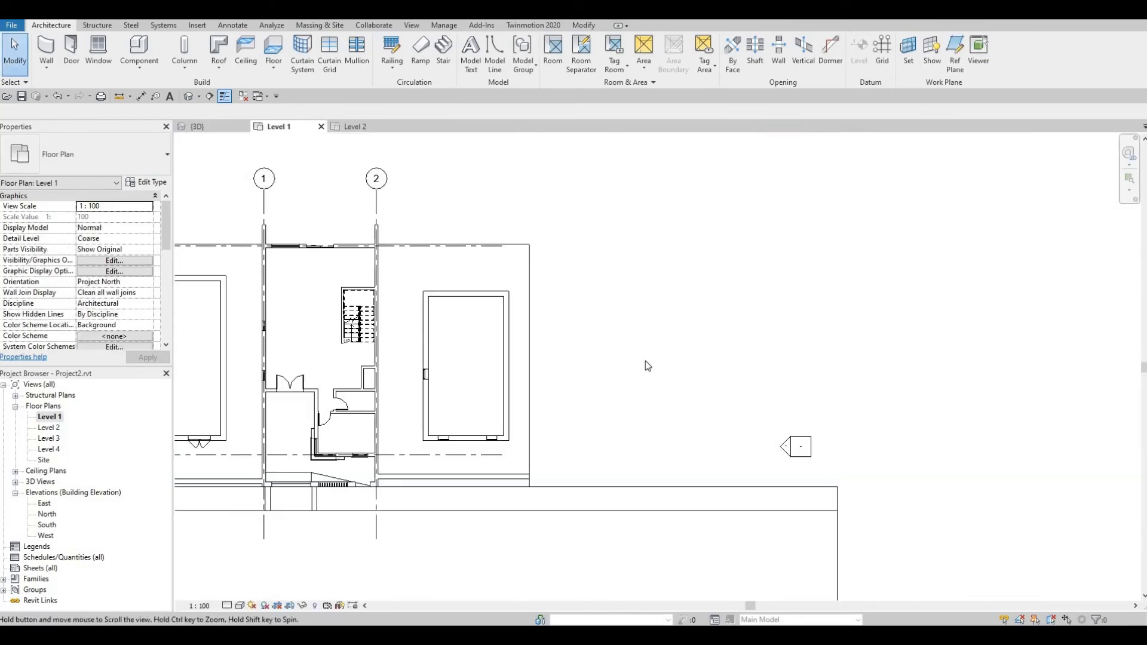
{"action": "middle_click_drag", "start_coordinate": [645, 361], "coordinate": [1060, 262]}
{"action": "left_click", "coordinate": [645, 382]}
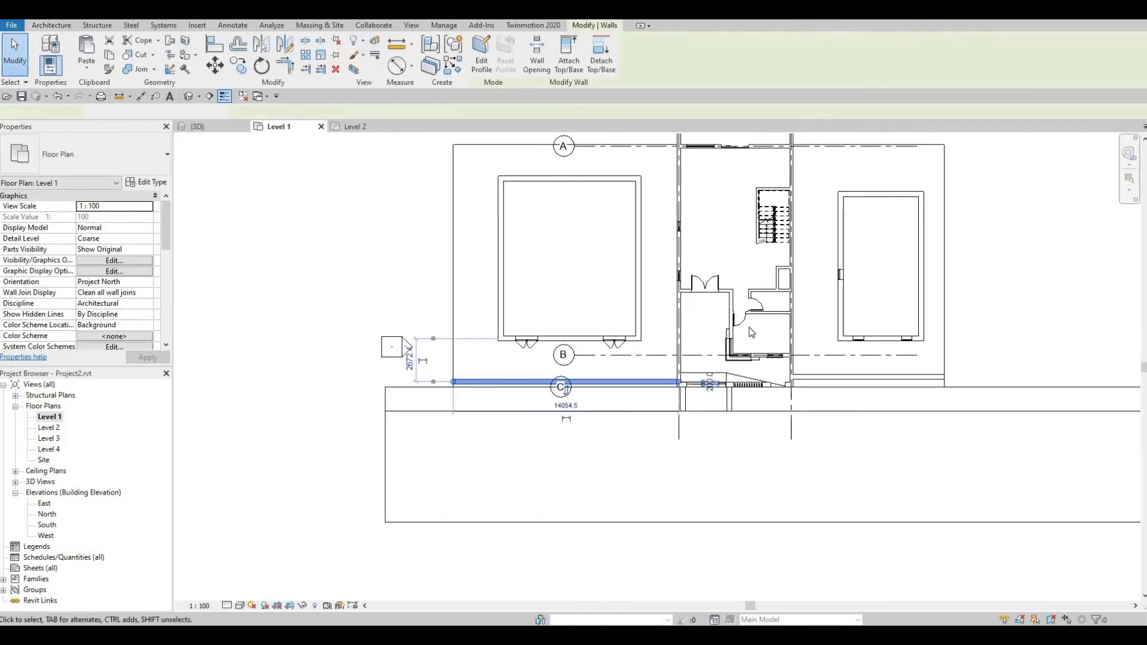
{"action": "key", "text": "Up"}
{"action": "key", "text": "Up"}
{"action": "key", "text": "Up"}
{"action": "key", "text": "Up"}
{"action": "key", "text": "Up"}
{"action": "key", "text": "Up"}
{"action": "key", "text": "Up"}
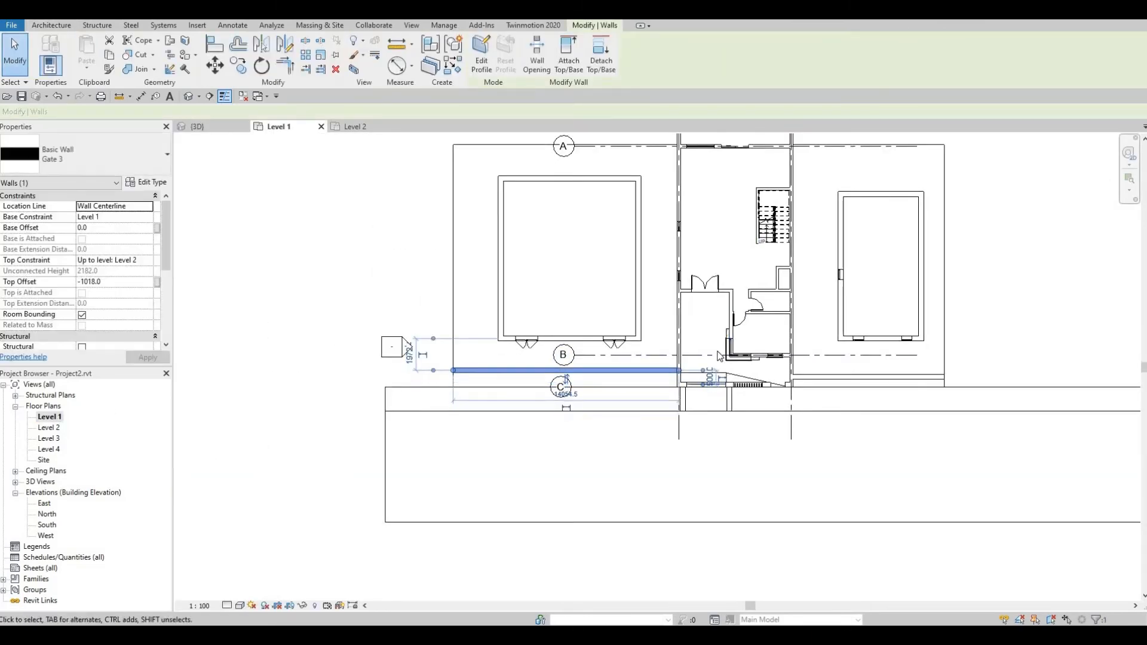
{"action": "key", "text": "Up"}
{"action": "key", "text": "Up"}
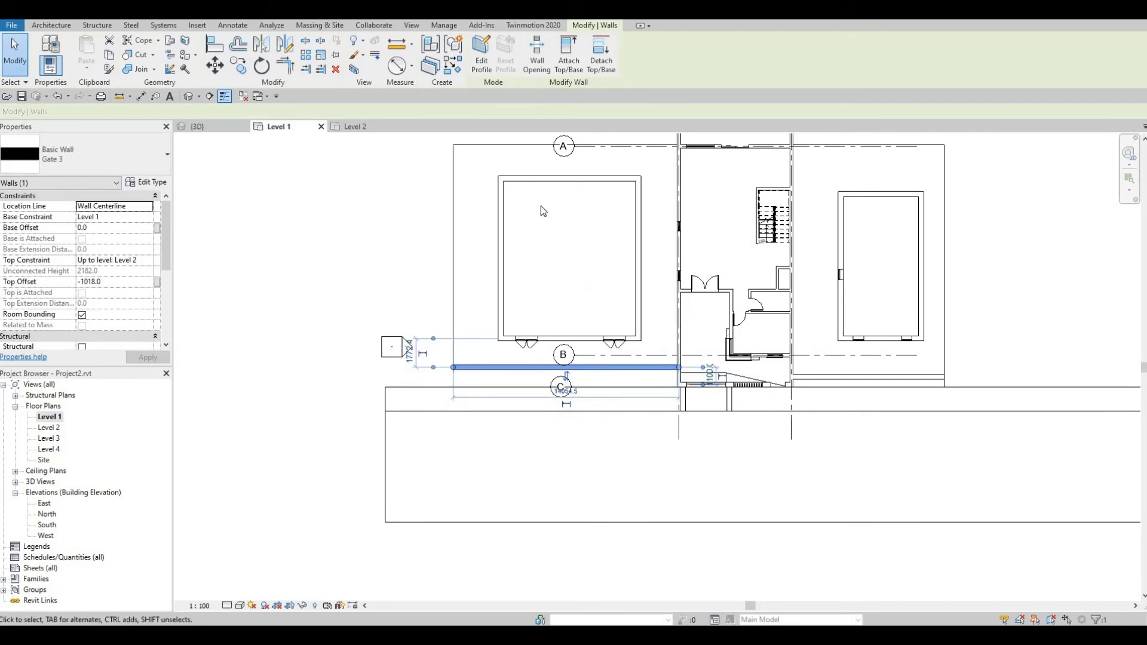
Nudge the whole west neighbouring building, including its front windows, back from the street
{"action": "left_click_drag", "start_coordinate": [472, 158], "coordinate": [652, 351]}
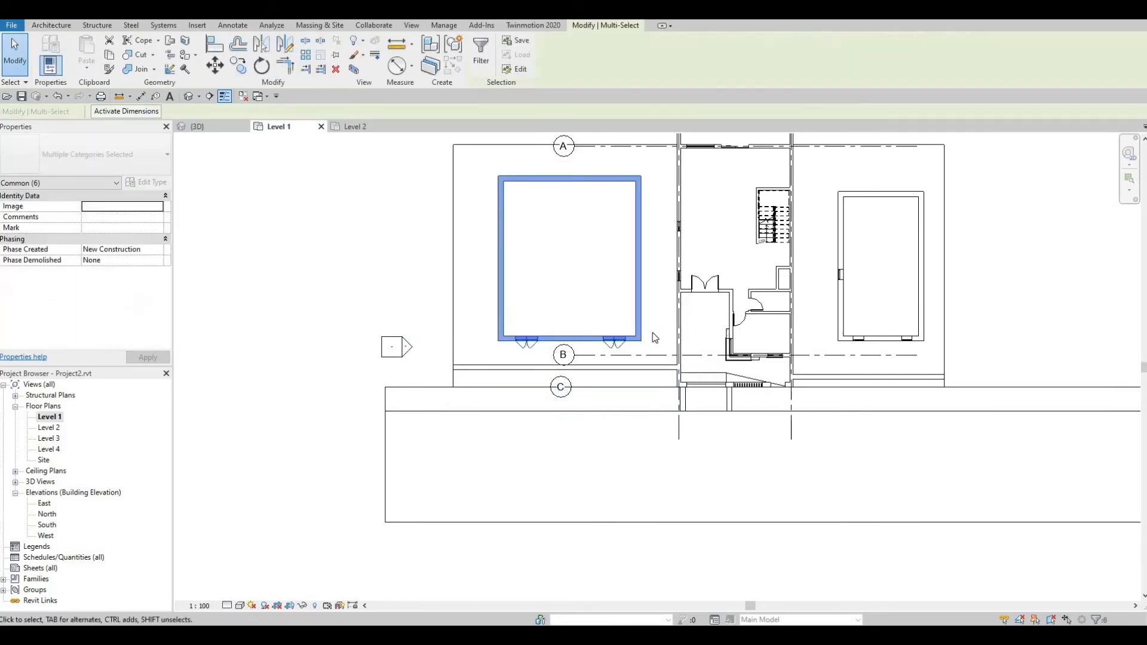
{"action": "key", "text": "Up"}
{"action": "key", "text": "Up"}
{"action": "key", "text": "Up"}
{"action": "key", "text": "Up"}
{"action": "key", "text": "Up"}
{"action": "key", "text": "Up"}
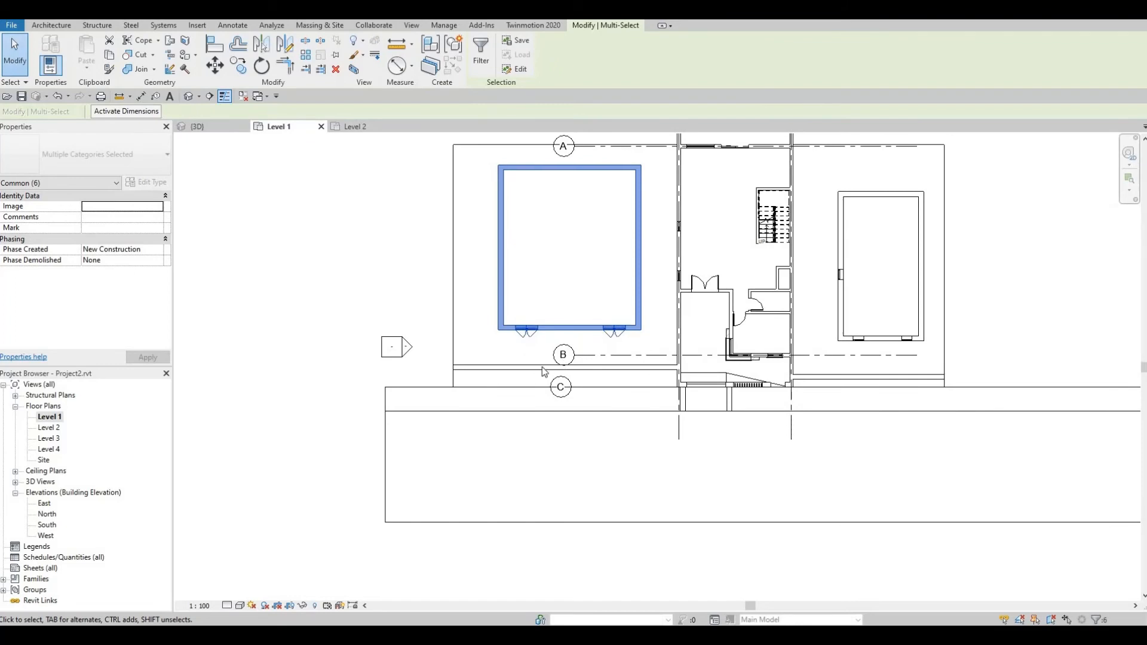
Shift the west front boundary wall slightly further back, and move the east Gate 2 front wall back to an 800 mm offset
{"action": "left_click", "coordinate": [540, 364]}
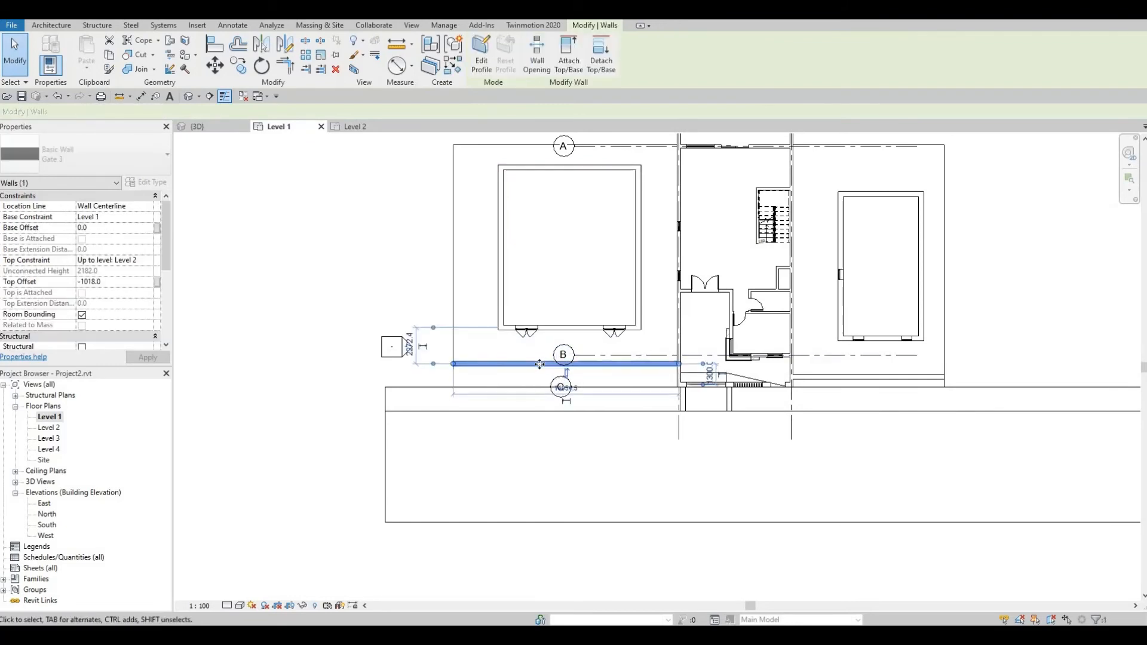
{"action": "left_click", "coordinate": [910, 372]}
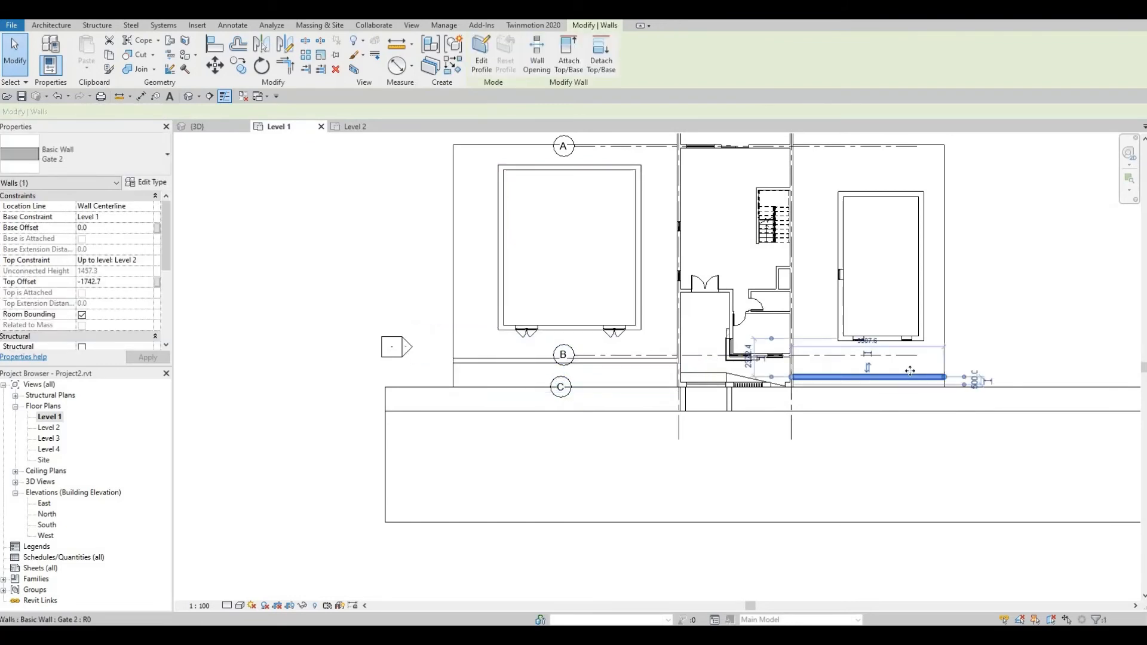
{"action": "left_click_drag", "start_coordinate": [910, 371], "coordinate": [909, 366]}
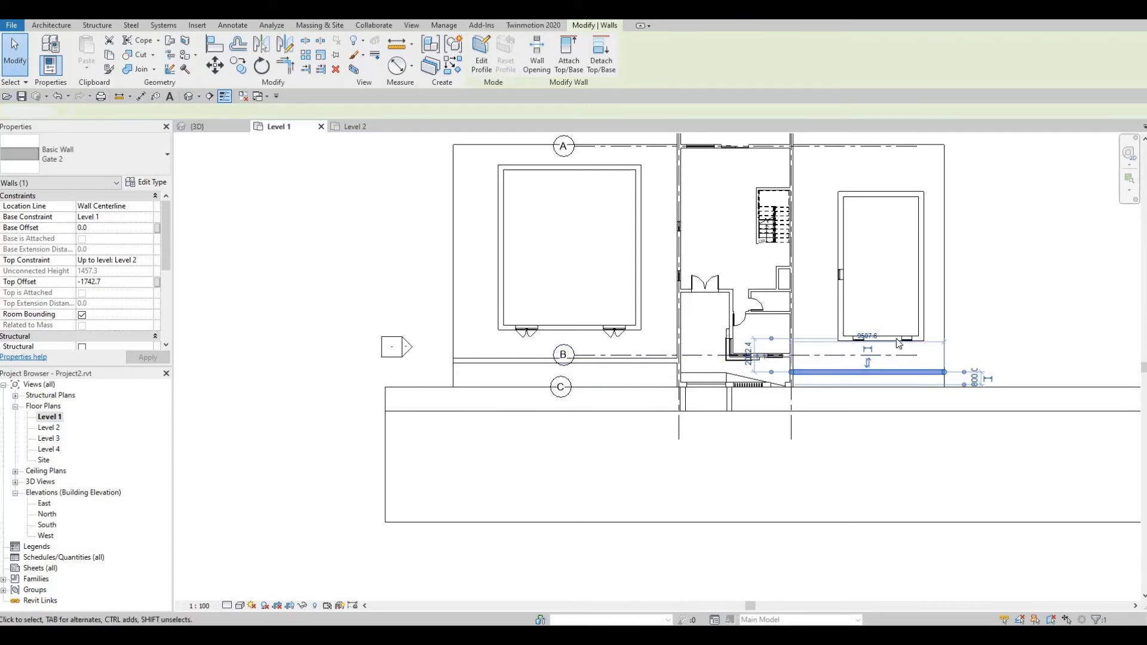
{"action": "key", "text": "Escape"}
Nudge the whole east neighbouring building, including its windows, back from its front boundary wall
{"action": "left_click_drag", "start_coordinate": [824, 172], "coordinate": [935, 350]}
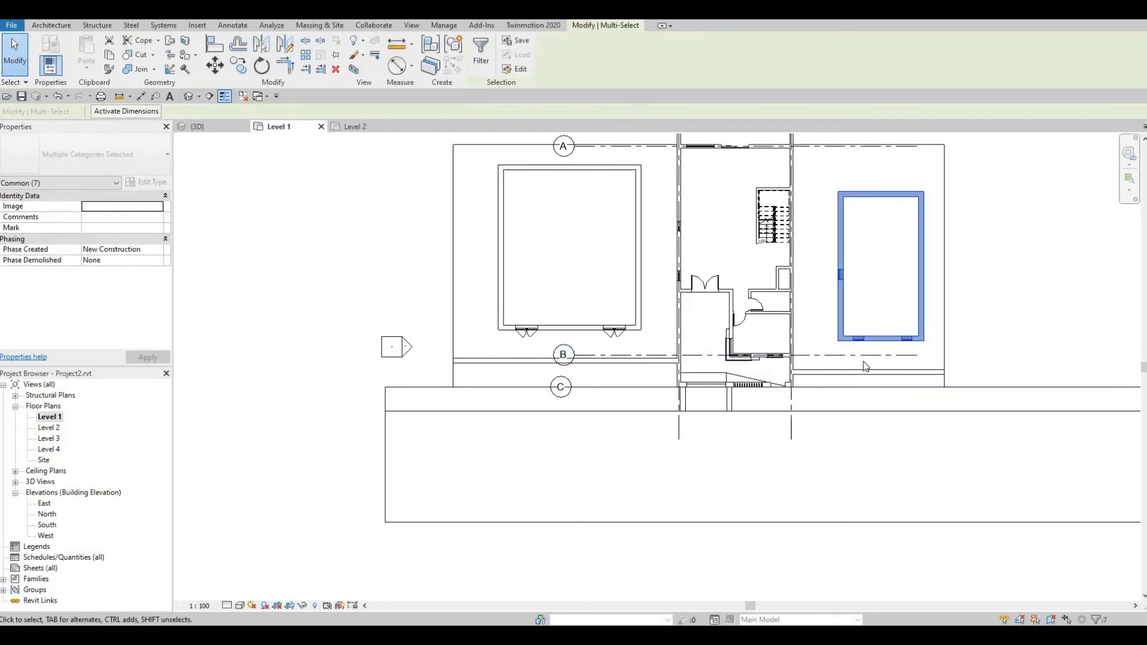
{"action": "key", "text": "Up"}
{"action": "key", "text": "Up"}
{"action": "key", "text": "Up"}
{"action": "key", "text": "Up"}
{"action": "key", "text": "Up"}
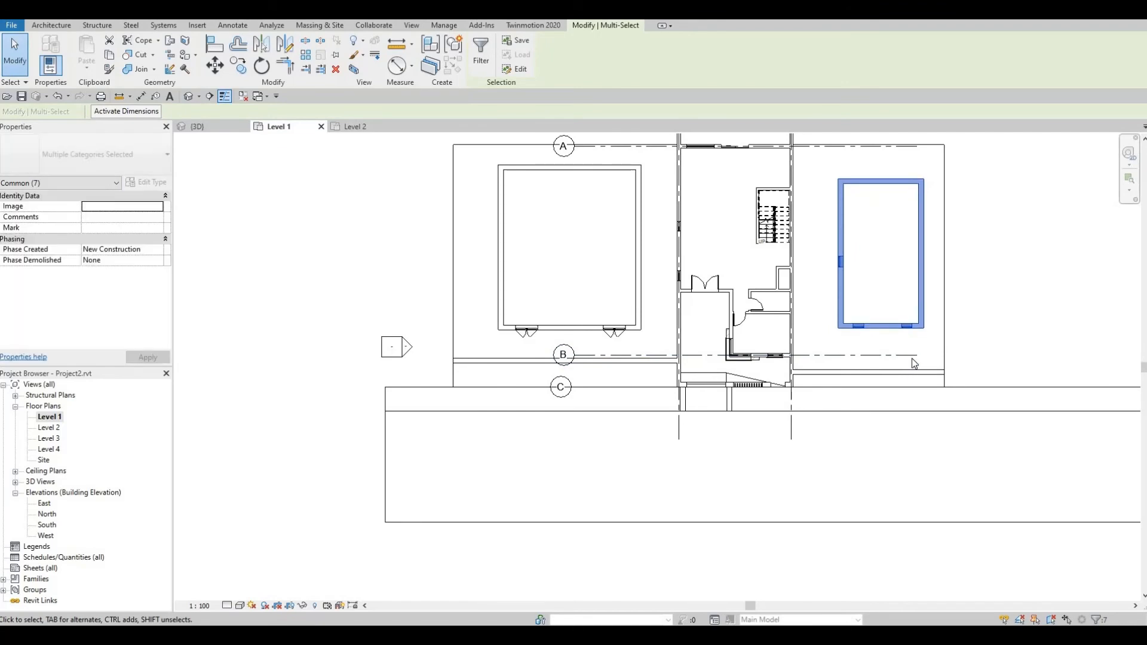
{"action": "key", "text": "Up"}
{"action": "key", "text": "Up"}
{"action": "key", "text": "Up"}
{"action": "key", "text": "Escape"}
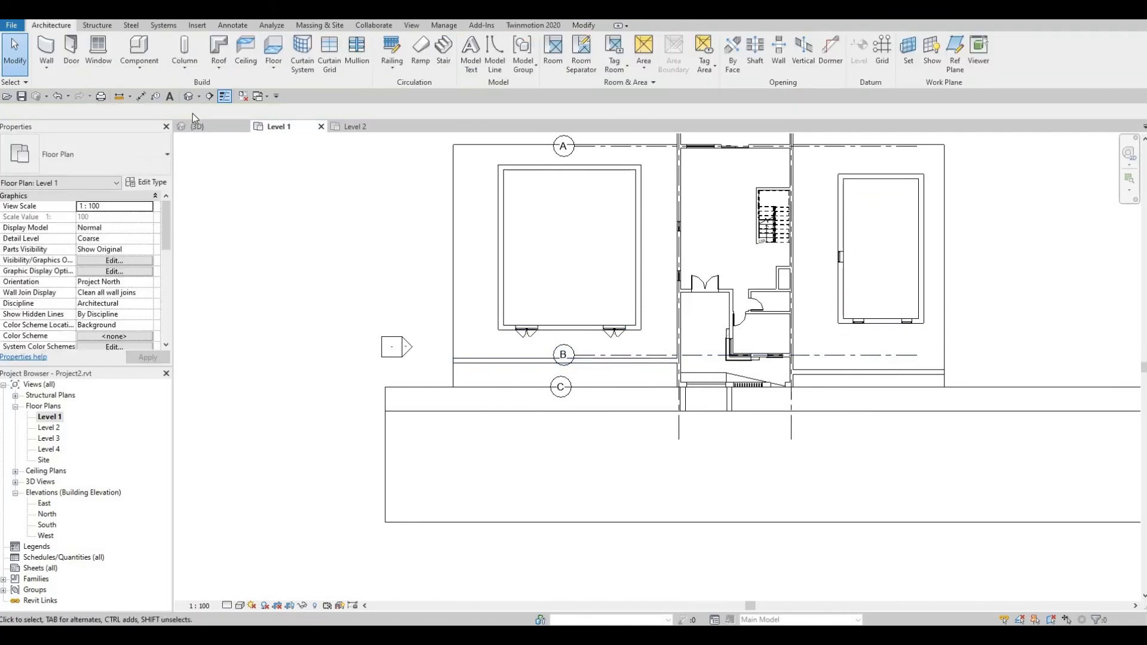
Mirror a copy of the Floor 3 sidewalk to the opposite side of the road, using a drawn axis along the road's midline
{"action": "left_click", "coordinate": [196, 126]}
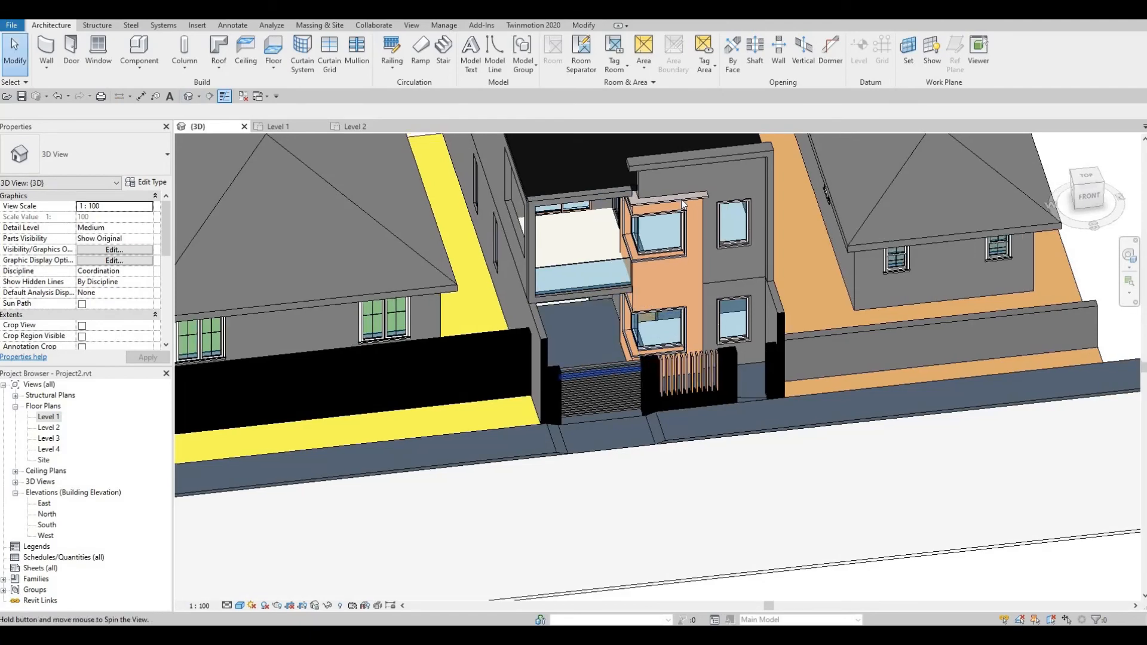
{"action": "mouse_move", "coordinate": [681, 199]}
{"action": "middle_mouse_down", "text": "shift"}
{"action": "mouse_move", "coordinate": [683, 281]}
{"action": "mouse_move", "coordinate": [712, 339]}
{"action": "mouse_move", "coordinate": [359, 388]}
{"action": "middle_mouse_up", "text": "shift"}
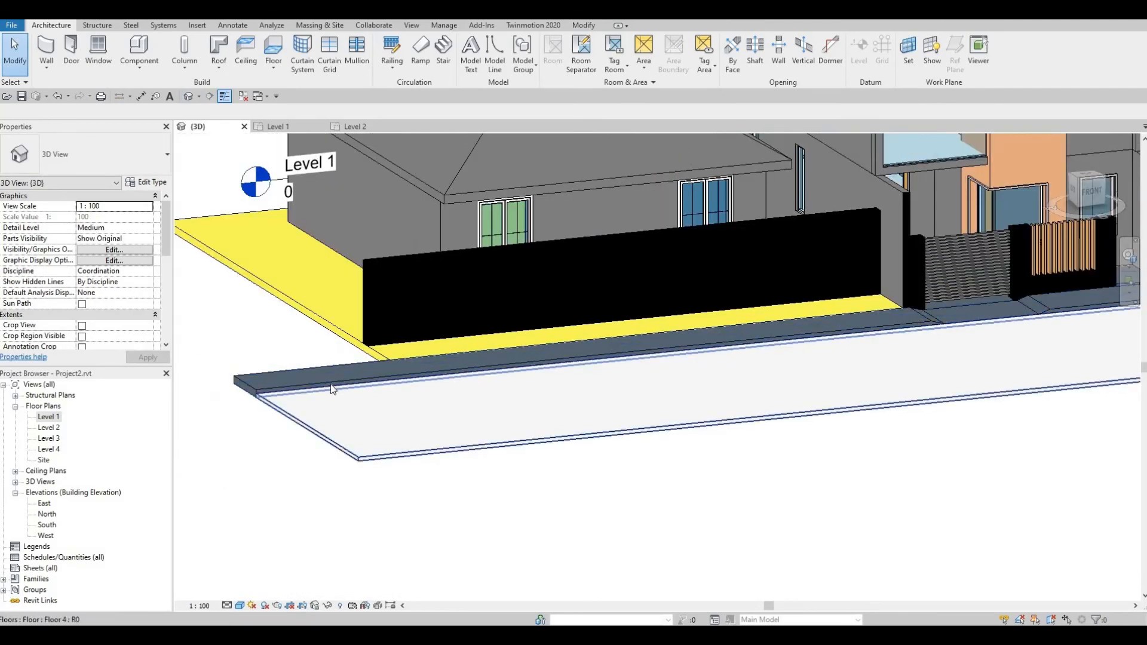
{"action": "left_click", "coordinate": [252, 390]}
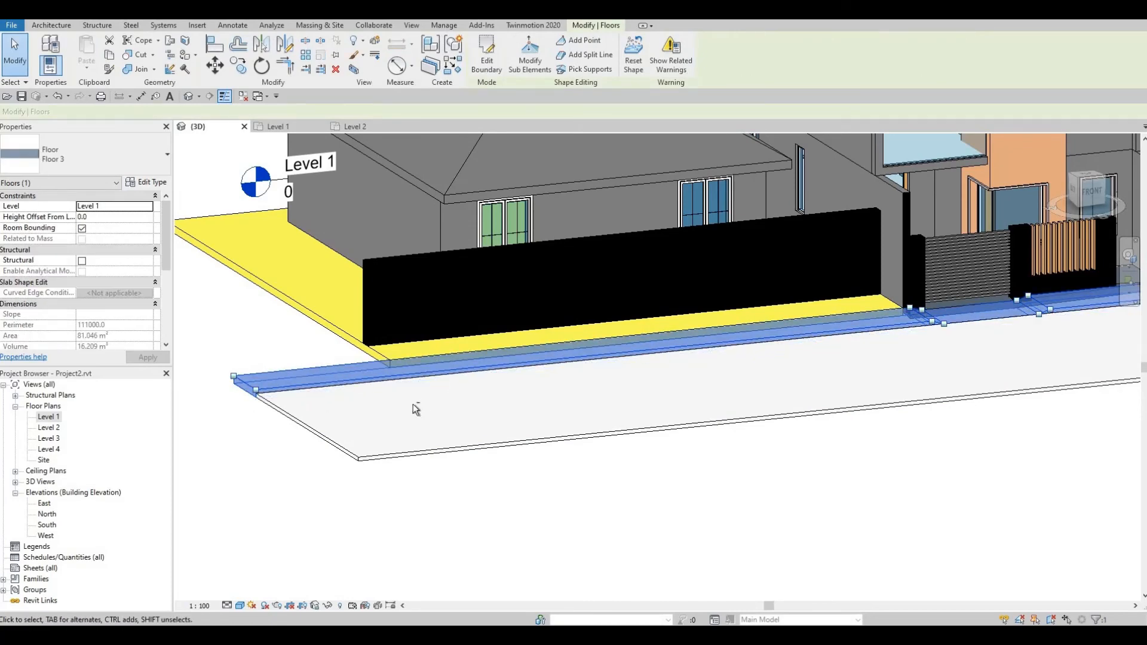
{"action": "middle_click_drag", "start_coordinate": [417, 409], "coordinate": [398, 432], "text": "shift"}
{"action": "double_click", "coordinate": [51, 417]}
{"action": "left_click", "coordinate": [383, 394]}
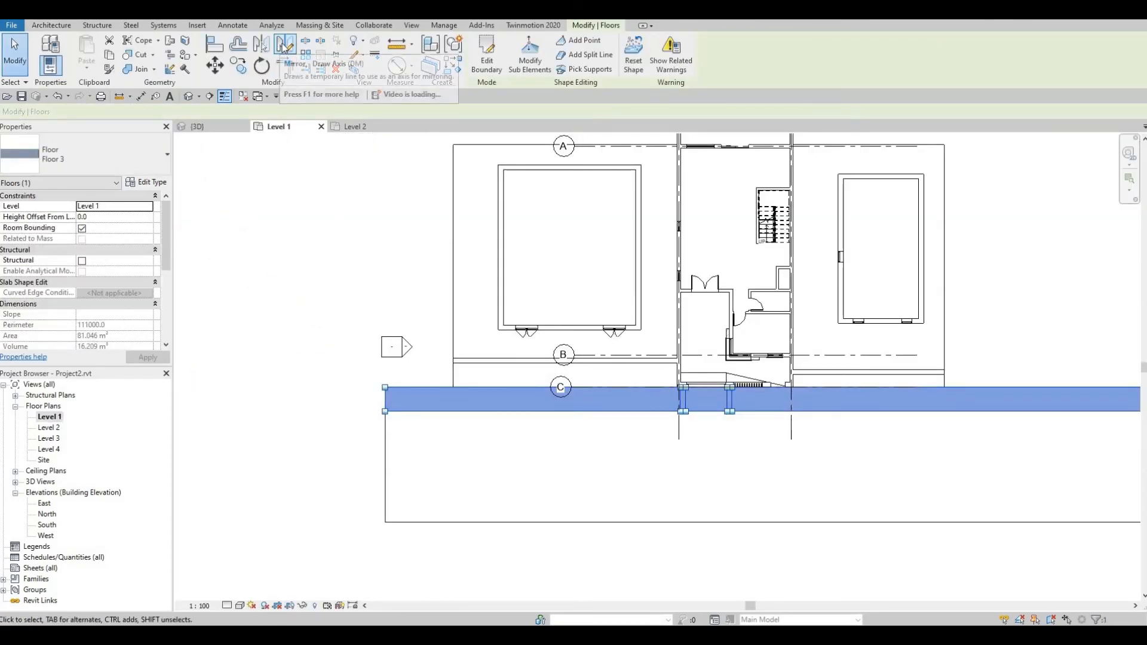
{"action": "left_click", "coordinate": [261, 44]}
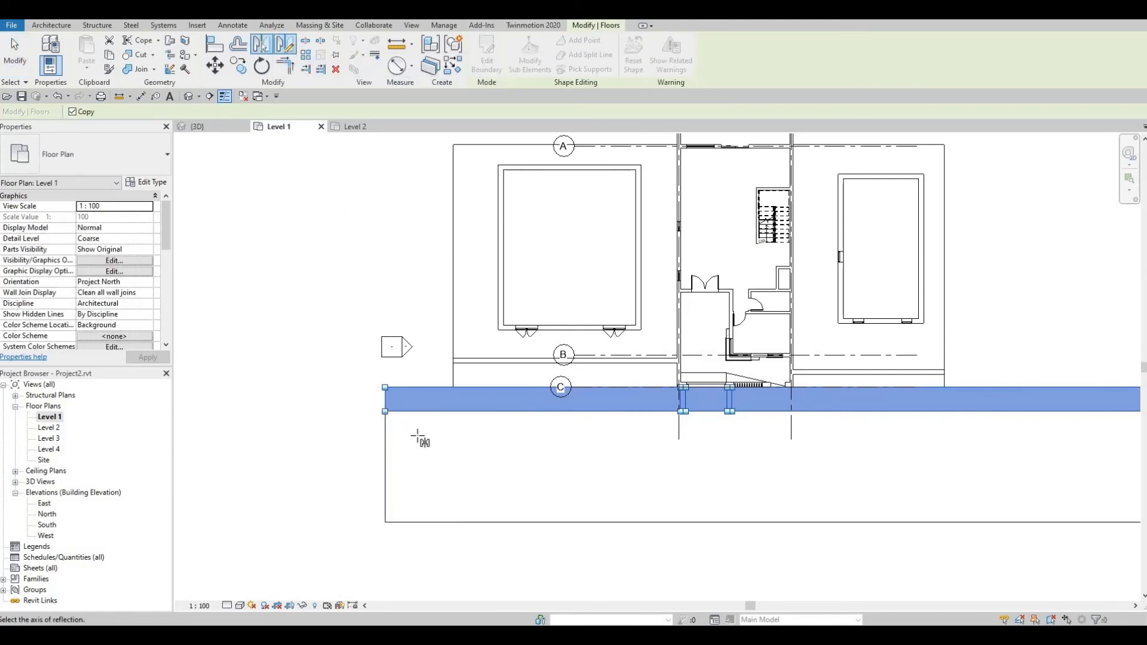
{"action": "left_click", "coordinate": [385, 468]}
{"action": "left_click", "coordinate": [303, 467]}
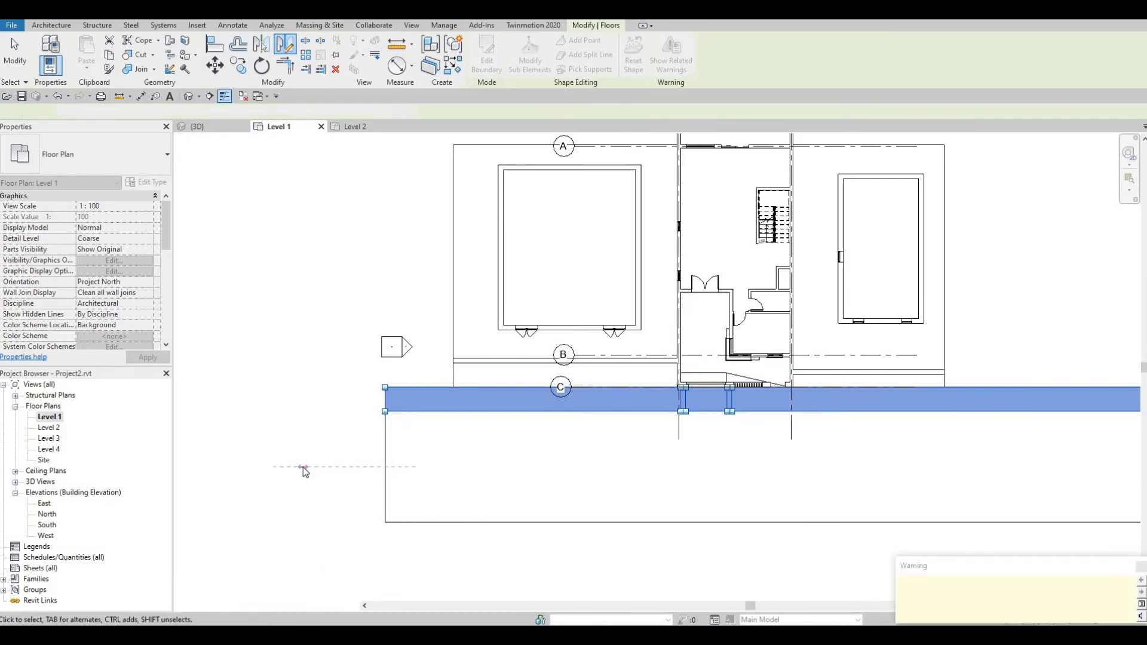
{"action": "left_click", "coordinate": [406, 434]}
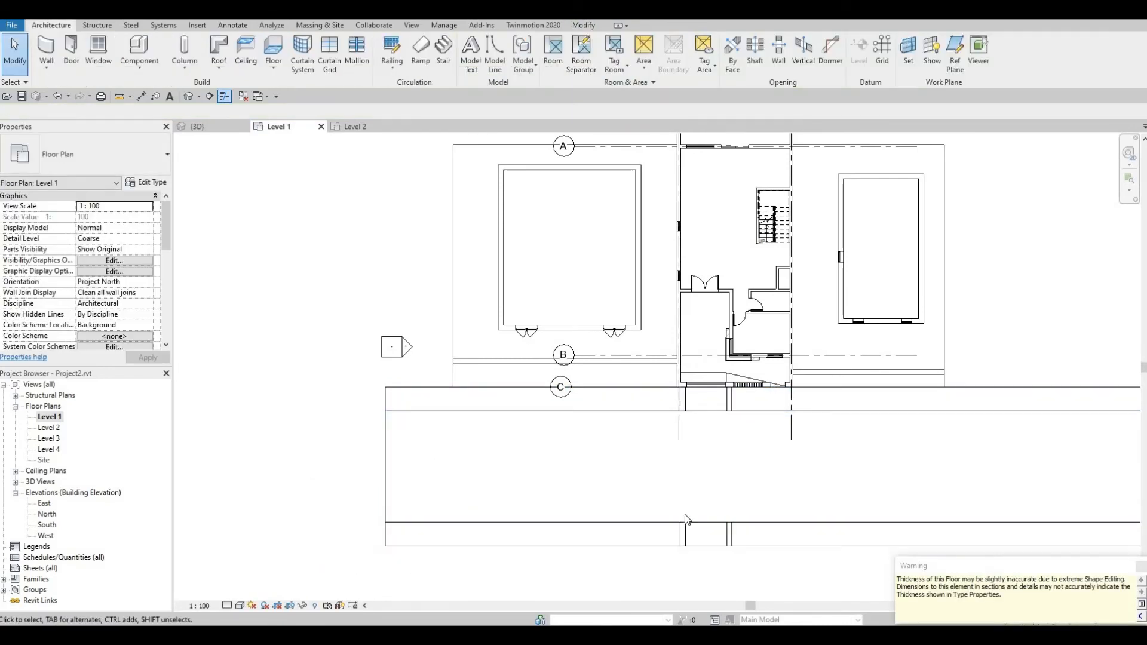
Reset the shape edits of the mirrored sidewalk to remove its driveway ramp
{"action": "left_click", "coordinate": [680, 534]}
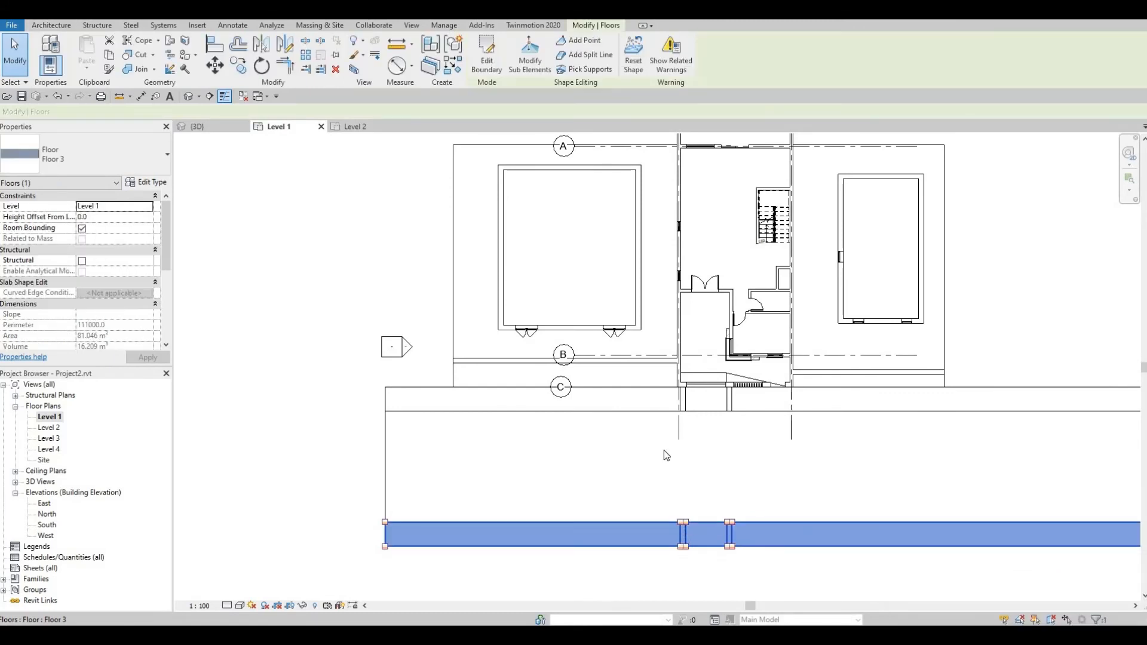
{"action": "left_click", "coordinate": [633, 57]}
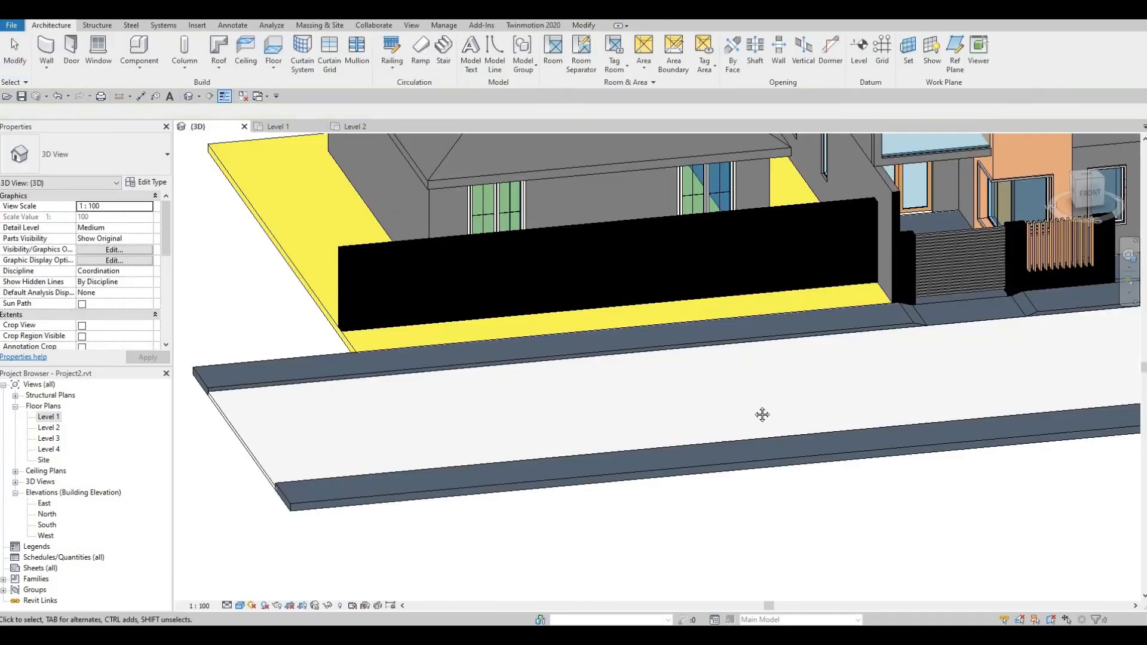
{"action": "middle_click_drag", "start_coordinate": [762, 415], "coordinate": [377, 419]}
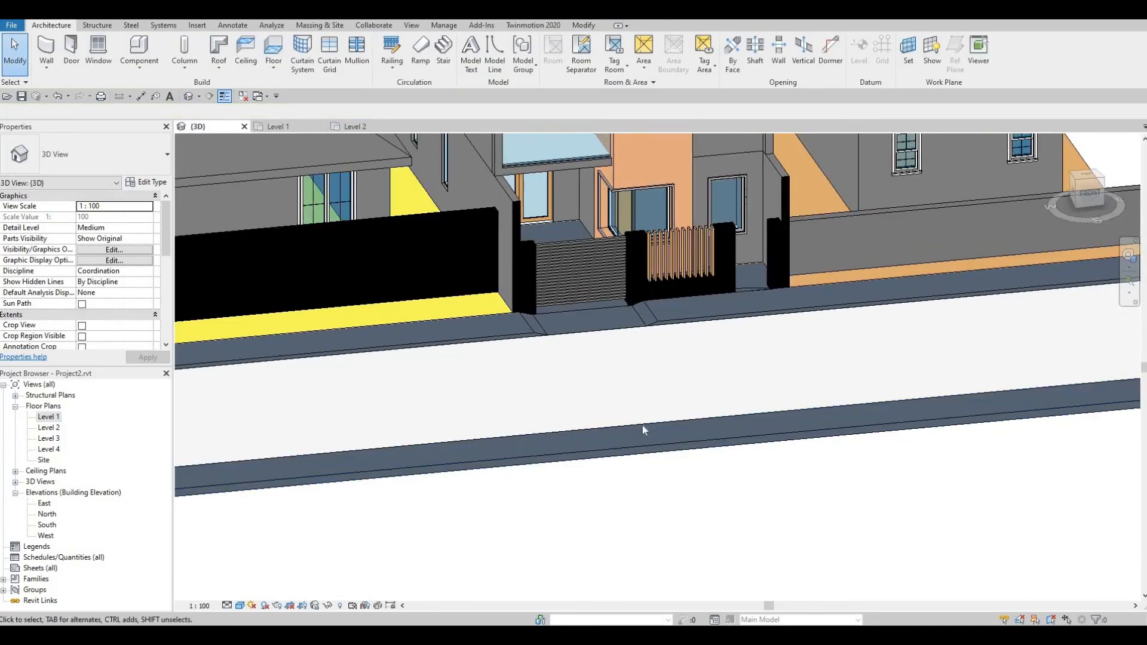
Flatten the mirrored Floor 3 sidewalk across the road by resetting its slab shape
{"action": "middle_click_drag", "start_coordinate": [633, 456], "coordinate": [671, 470]}
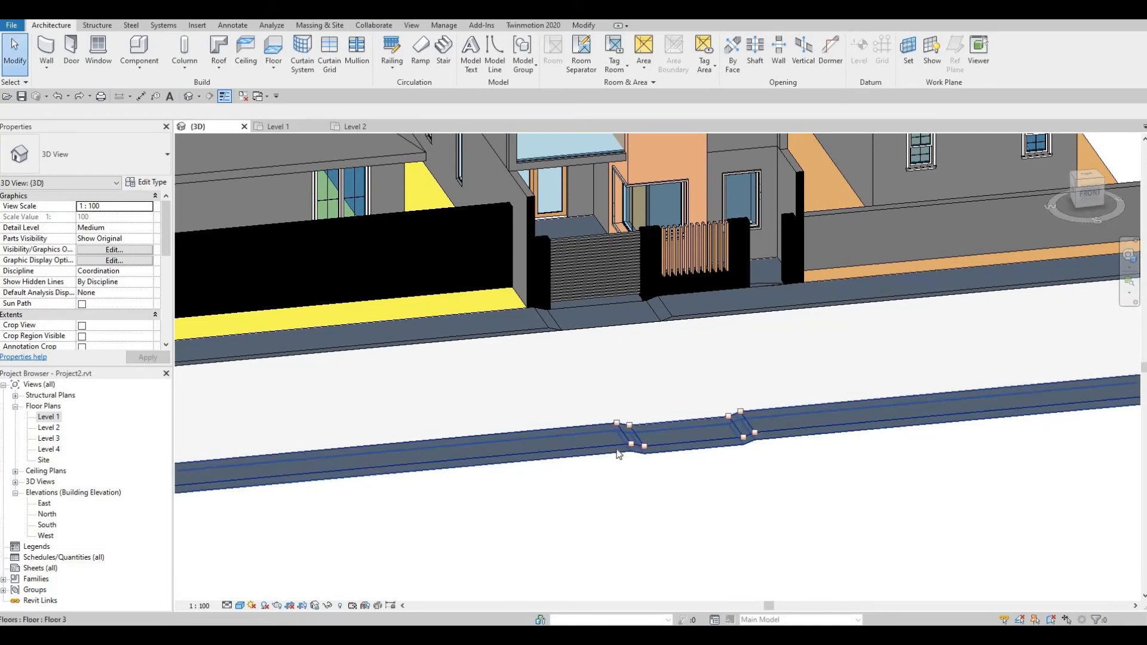
{"action": "left_click", "coordinate": [619, 454]}
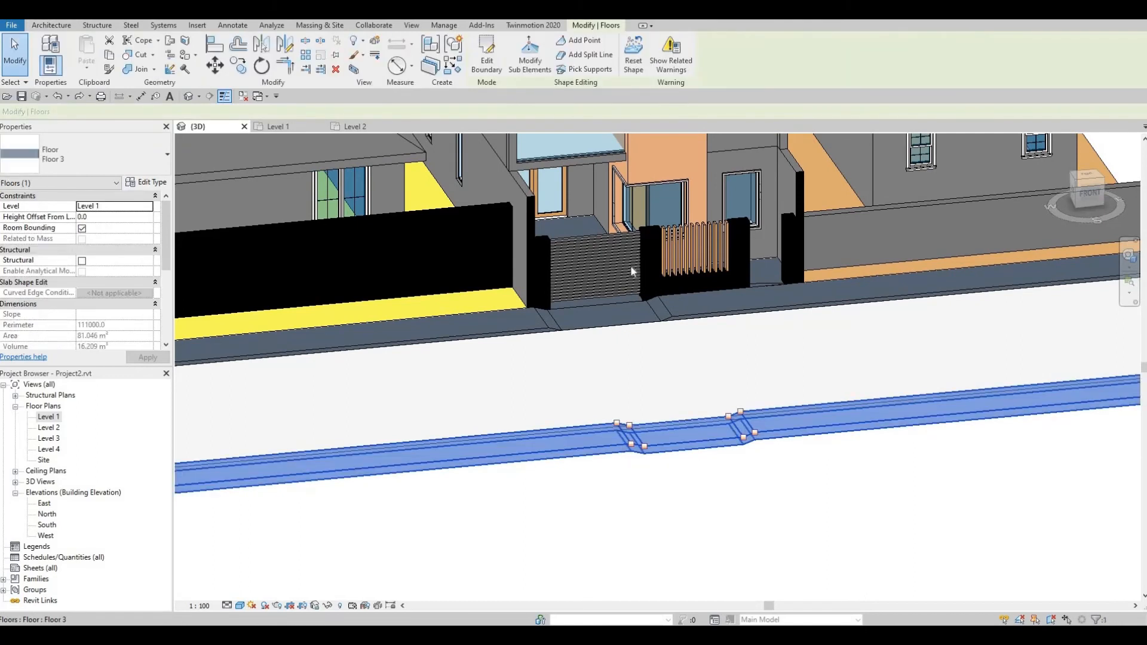
{"action": "left_click", "coordinate": [634, 70]}
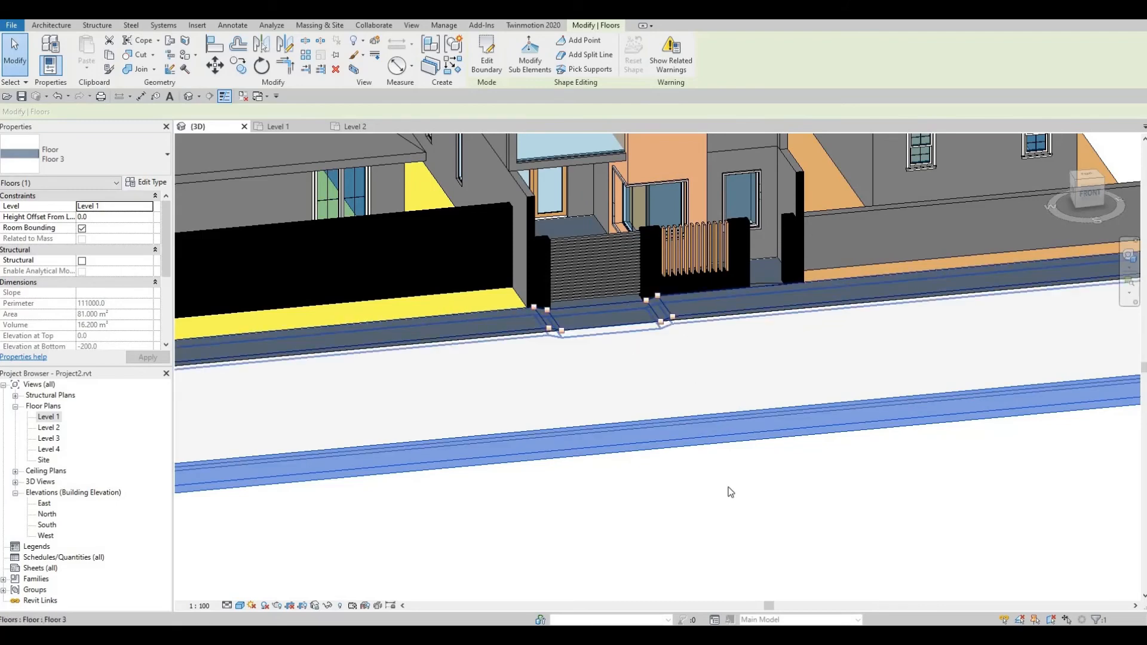
{"action": "left_click", "coordinate": [676, 465]}
{"action": "middle_click_drag", "start_coordinate": [674, 463], "coordinate": [594, 450], "text": "shift"}
{"action": "middle_click_drag", "start_coordinate": [755, 417], "coordinate": [664, 473], "text": "shift"}
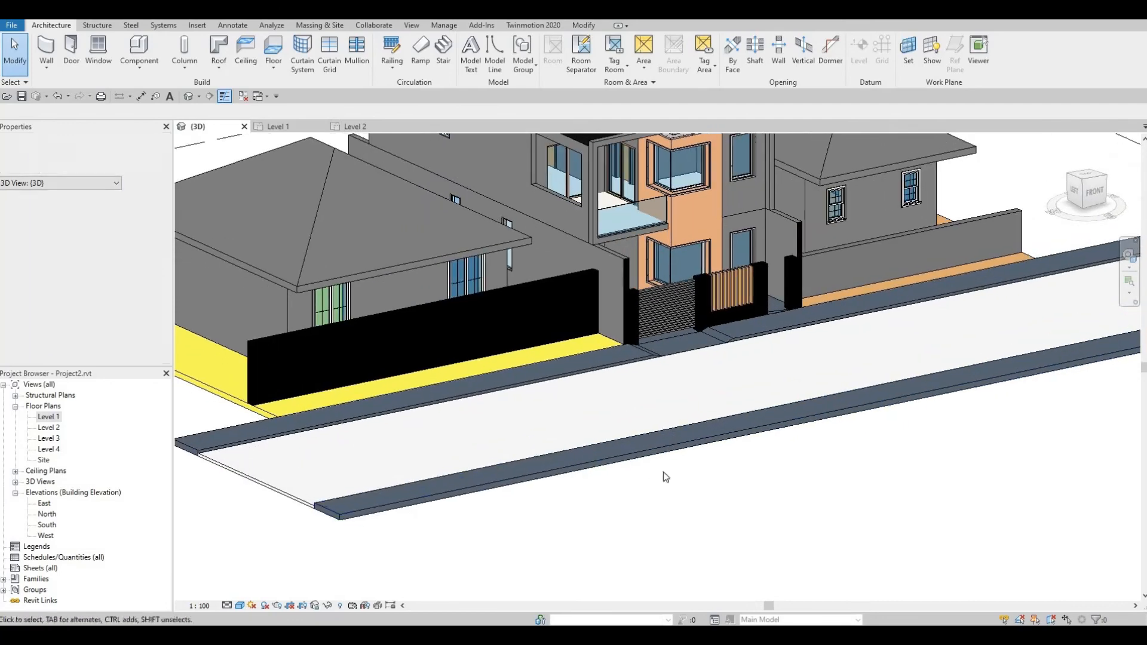
{"action": "middle_click_drag", "start_coordinate": [670, 323], "coordinate": [586, 362]}
{"action": "scroll", "coordinate": [625, 477], "scroll_direction": "down", "scroll_amount": 2}
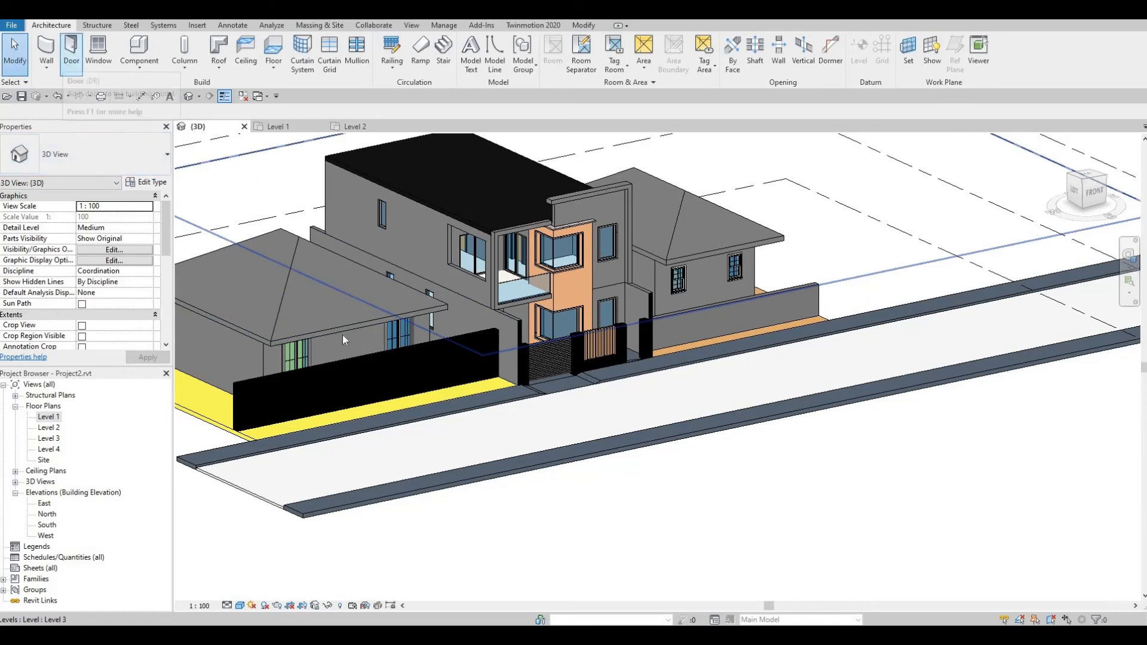
{"action": "left_click", "coordinate": [350, 363]}
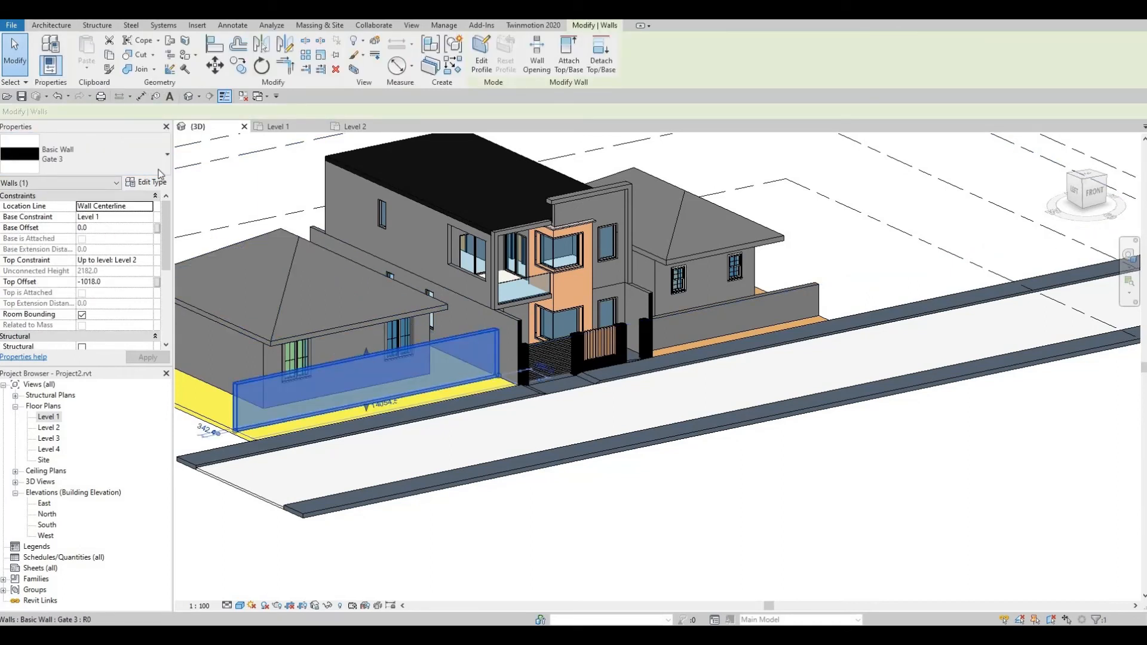
{"action": "left_click", "coordinate": [135, 161]}
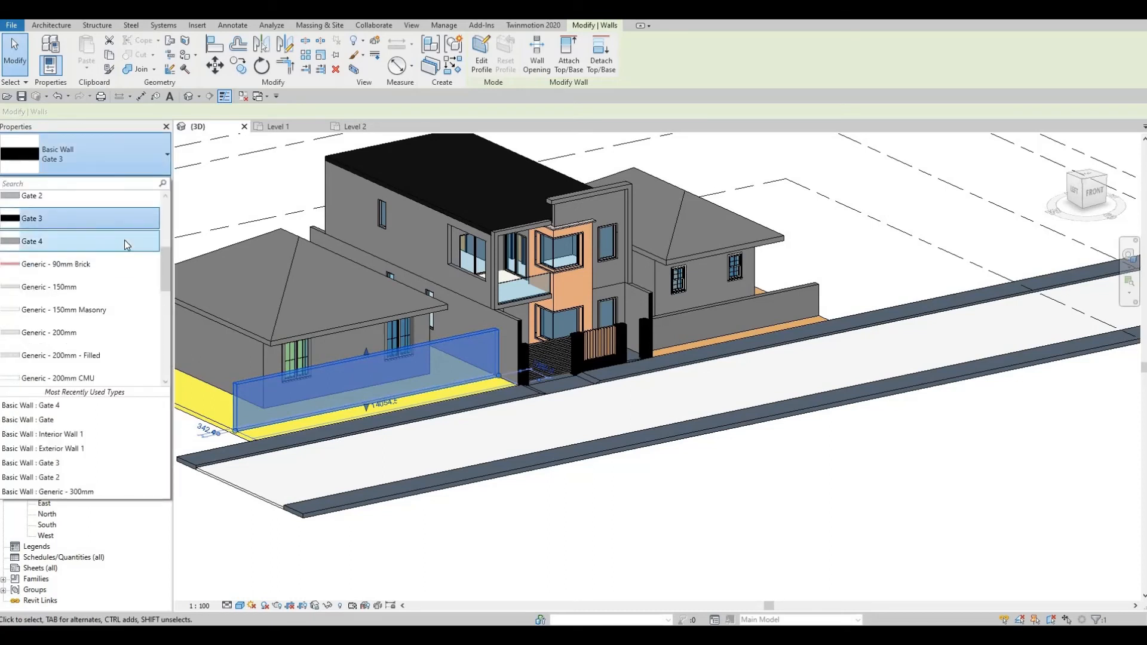
{"action": "left_click", "coordinate": [397, 164]}
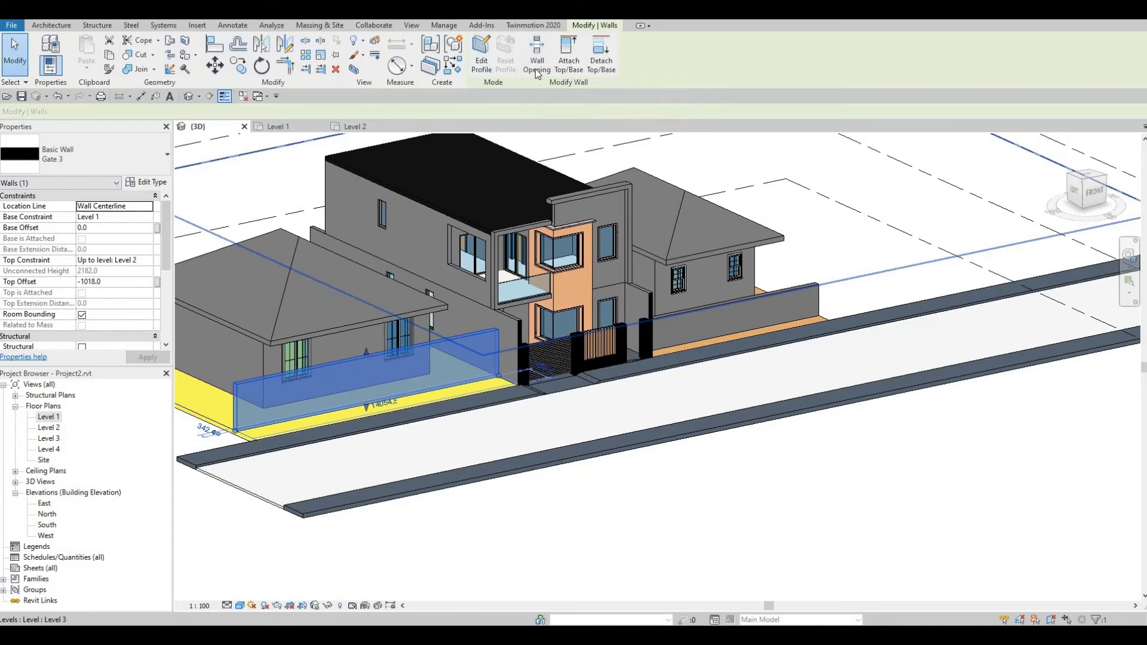
{"action": "left_click", "coordinate": [452, 66]}
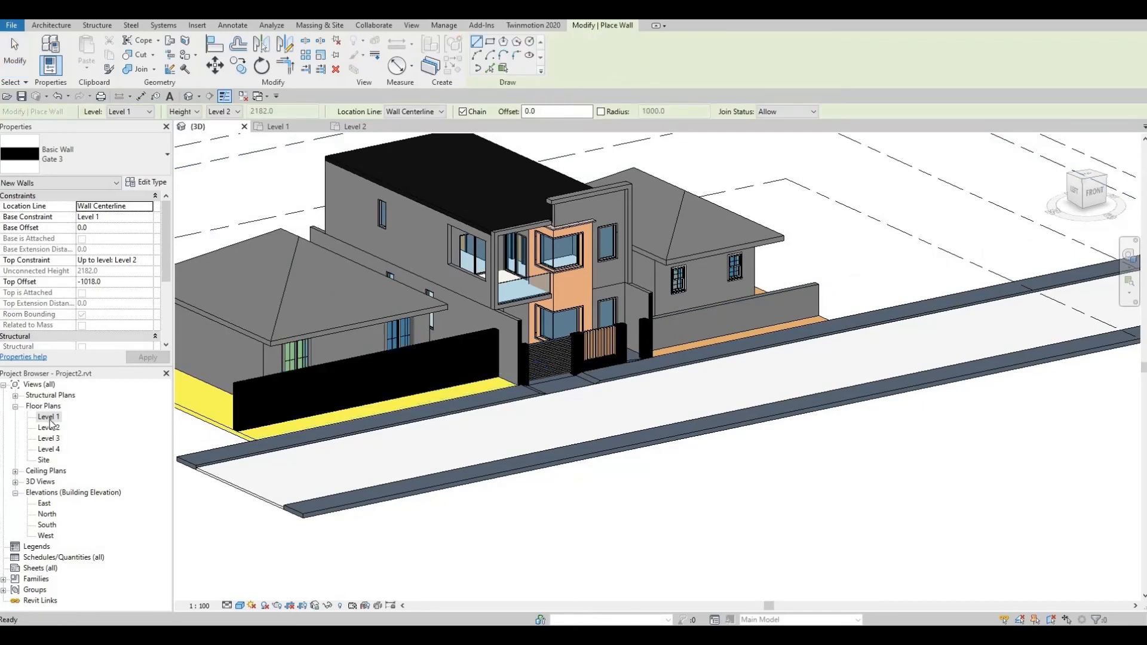
On the Level 1 plan, draw a Gate 3 wall about 54000 mm long along the outer edge of the sidewalk across the road
{"action": "middle_click_drag", "start_coordinate": [385, 421], "coordinate": [269, 293]}
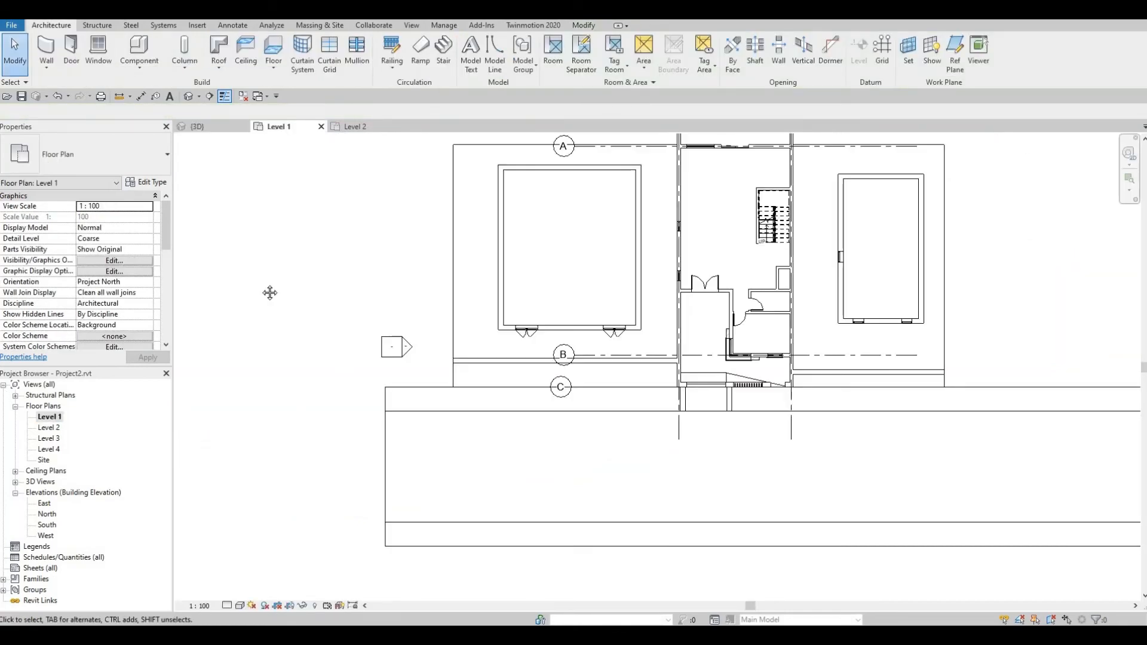
{"action": "scroll", "coordinate": [263, 287], "scroll_direction": "down", "scroll_amount": 1}
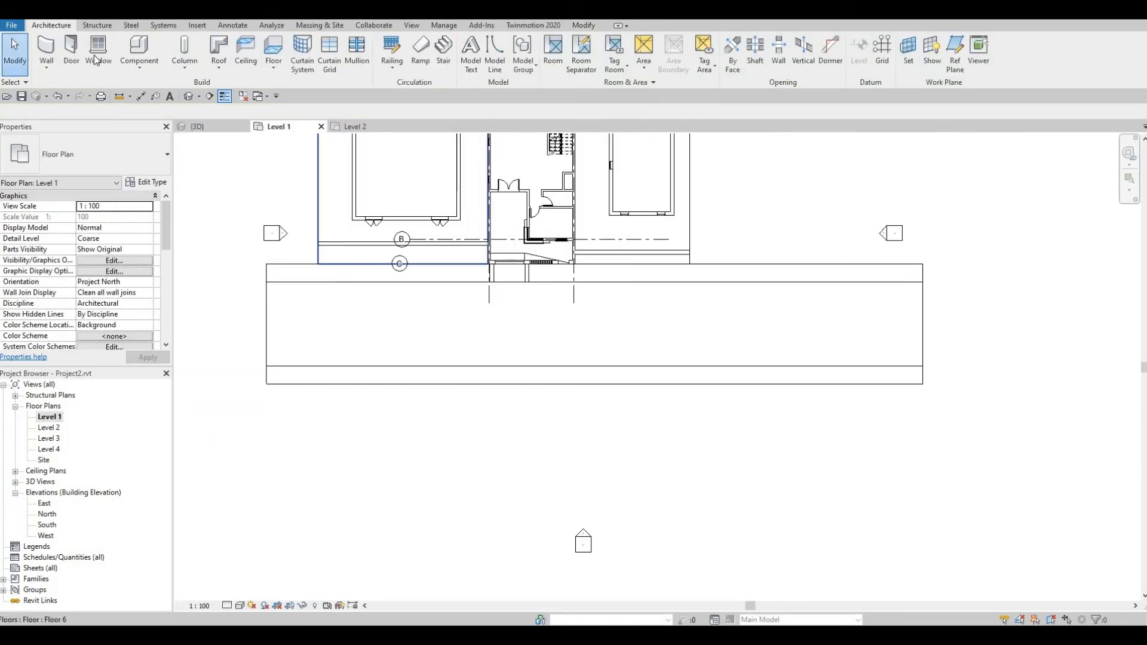
{"action": "left_click", "coordinate": [420, 244]}
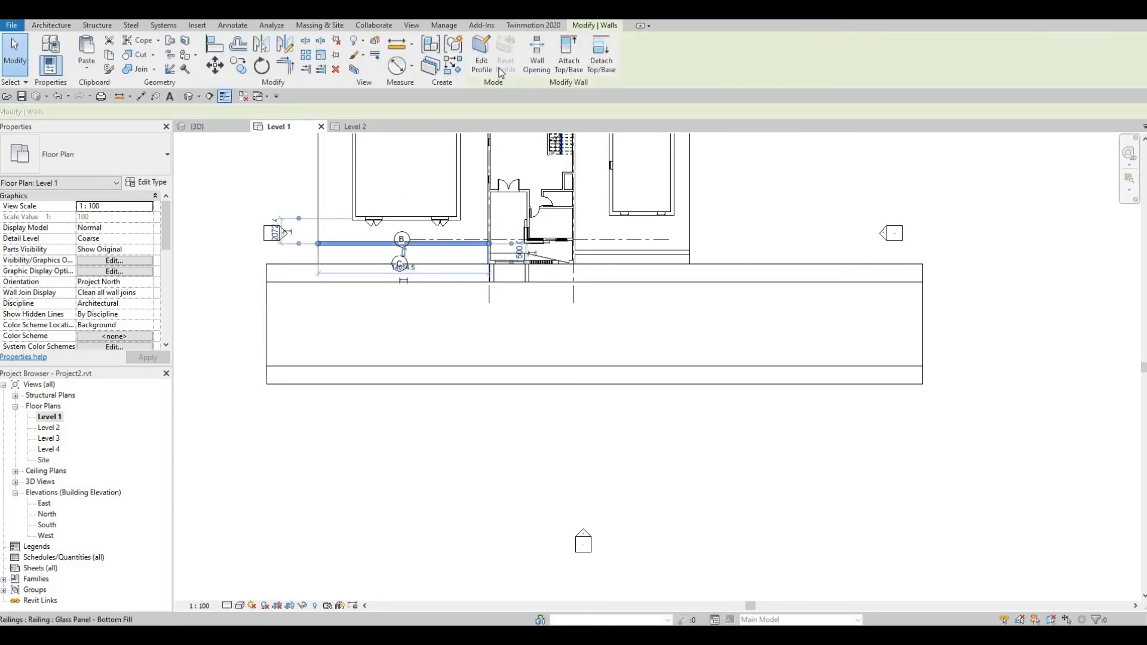
{"action": "left_click", "coordinate": [453, 69]}
{"action": "left_click", "coordinate": [269, 384]}
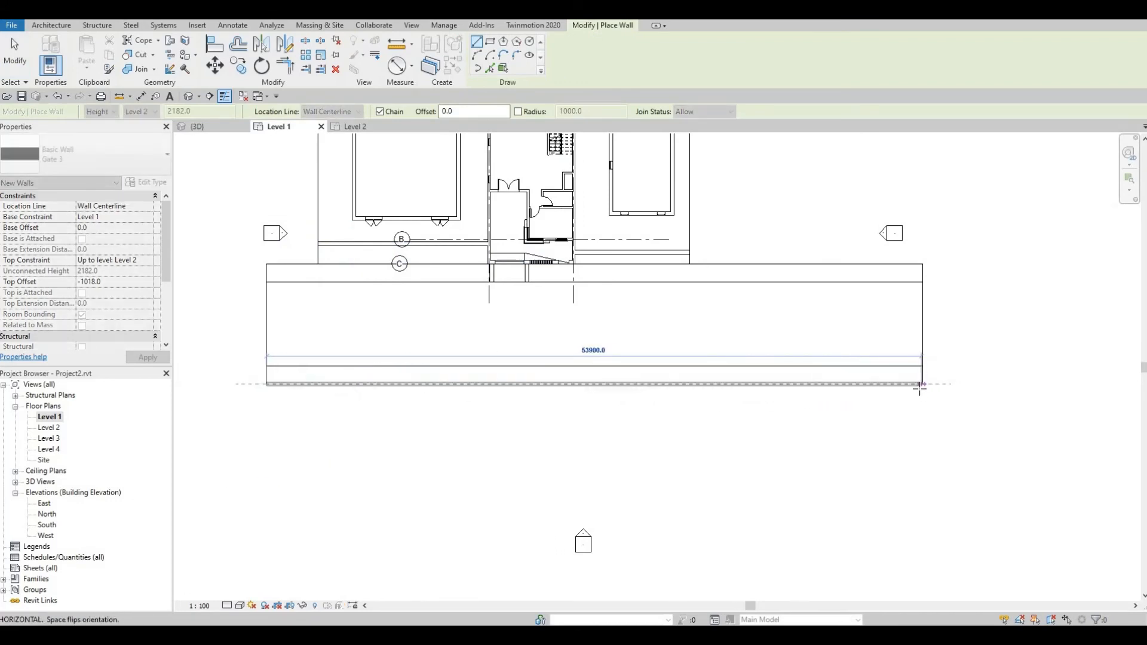
{"action": "left_click", "coordinate": [821, 390]}
{"action": "key", "text": "Escape"}
{"action": "key", "text": "Escape"}
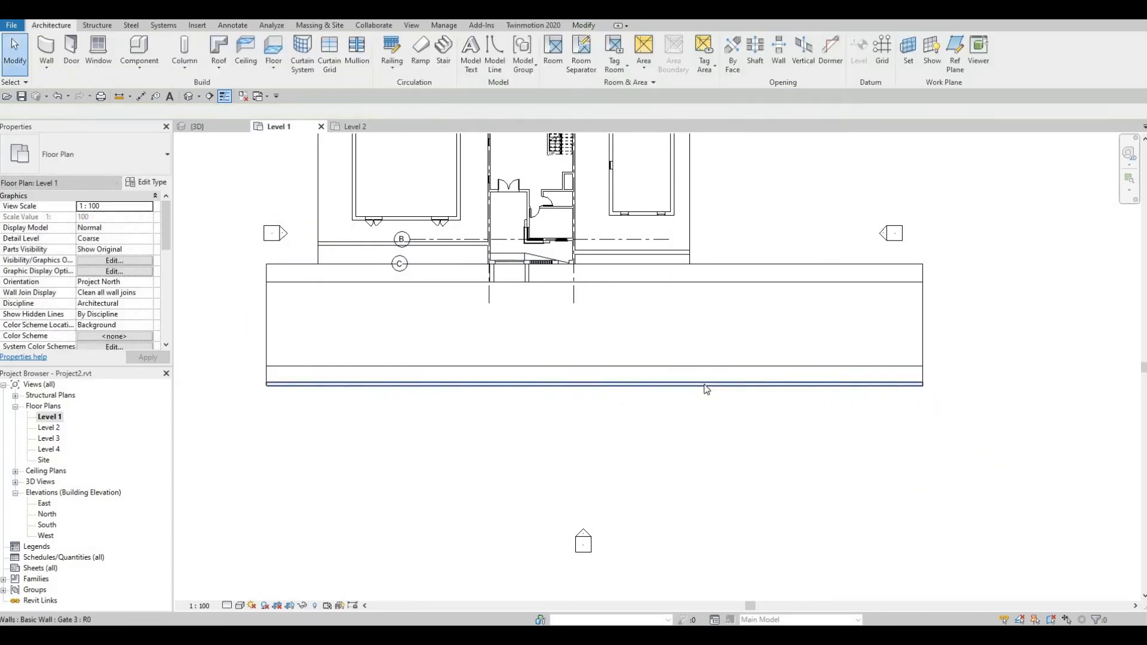
{"action": "left_click", "coordinate": [711, 386]}
{"action": "left_click_drag", "start_coordinate": [711, 389], "coordinate": [704, 386]}
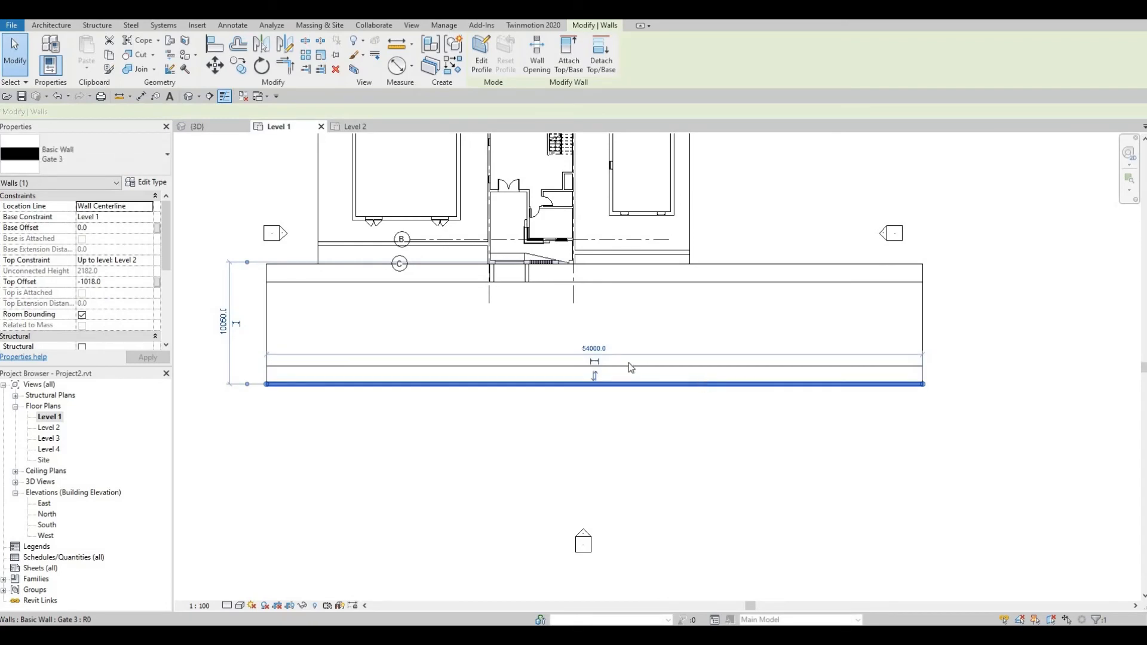
{"action": "key", "text": "Escape"}
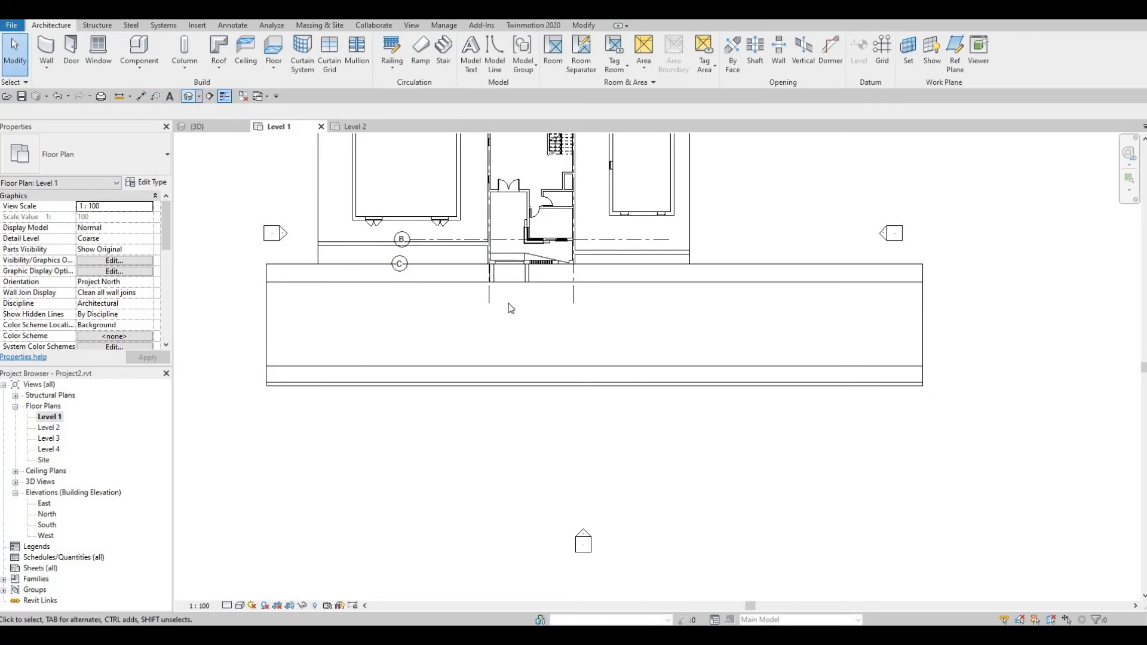
In the 3D view, lower the top of the wall across the road to a height of about 1620 mm
{"action": "key", "text": "ctrl+Tab"}
{"action": "left_click", "coordinate": [804, 380]}
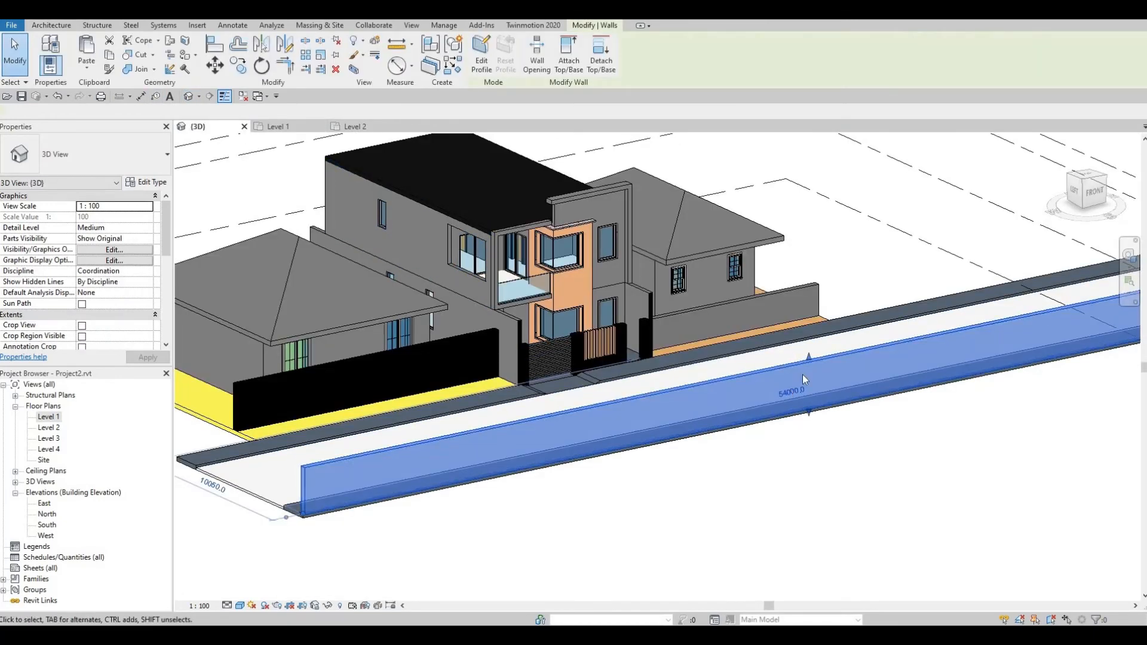
{"action": "left_click_drag", "start_coordinate": [809, 366], "coordinate": [687, 450]}
{"action": "key", "text": "Escape"}
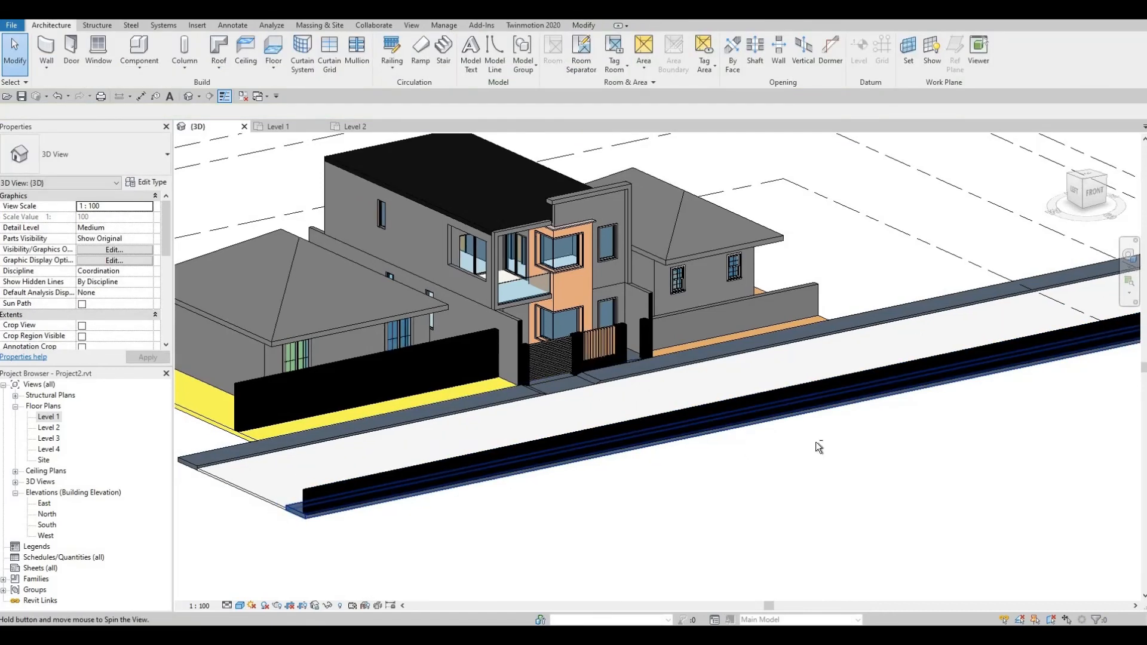
{"action": "middle_click_drag", "start_coordinate": [816, 442], "coordinate": [884, 410], "text": "shift"}
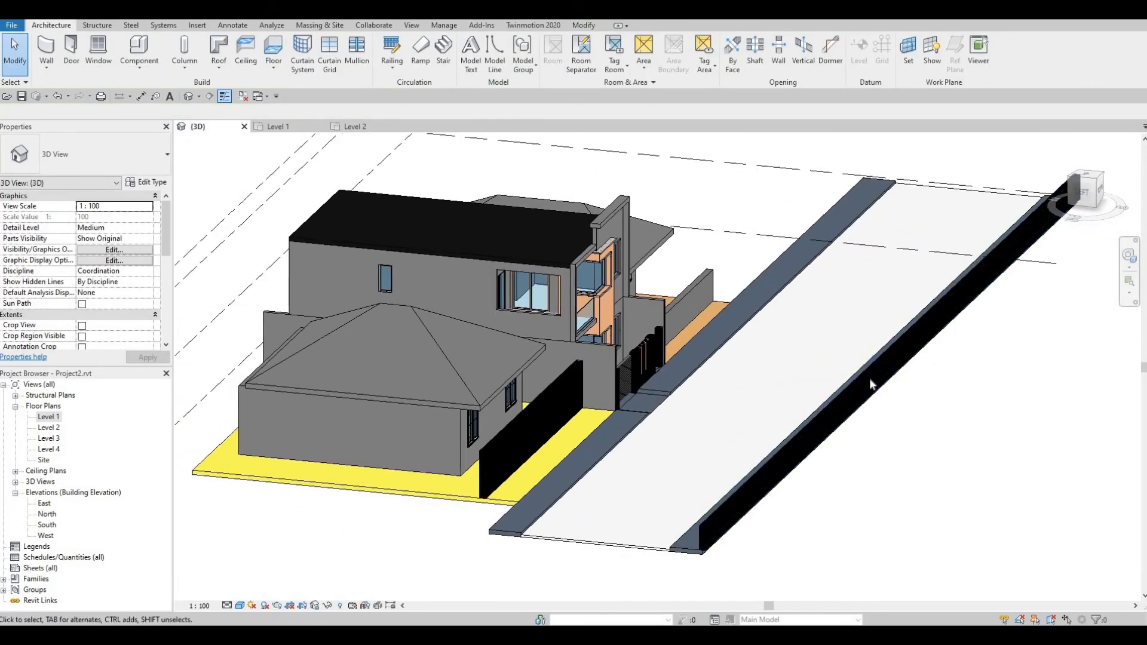
{"action": "left_click", "coordinate": [883, 352]}
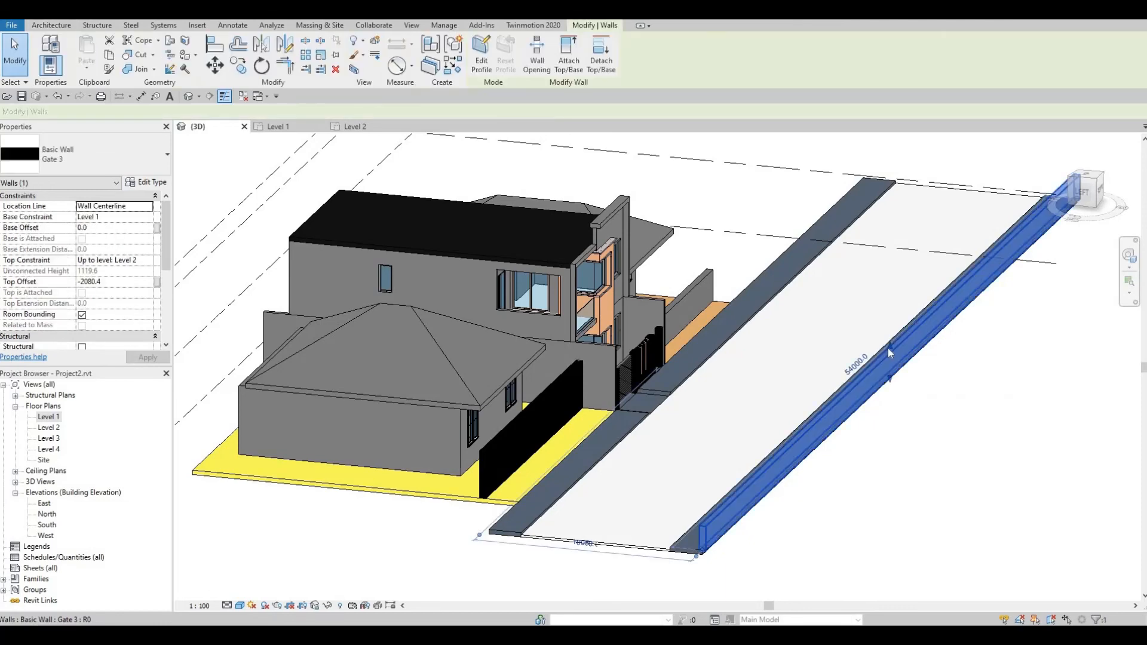
{"action": "left_click_drag", "start_coordinate": [889, 348], "coordinate": [871, 342]}
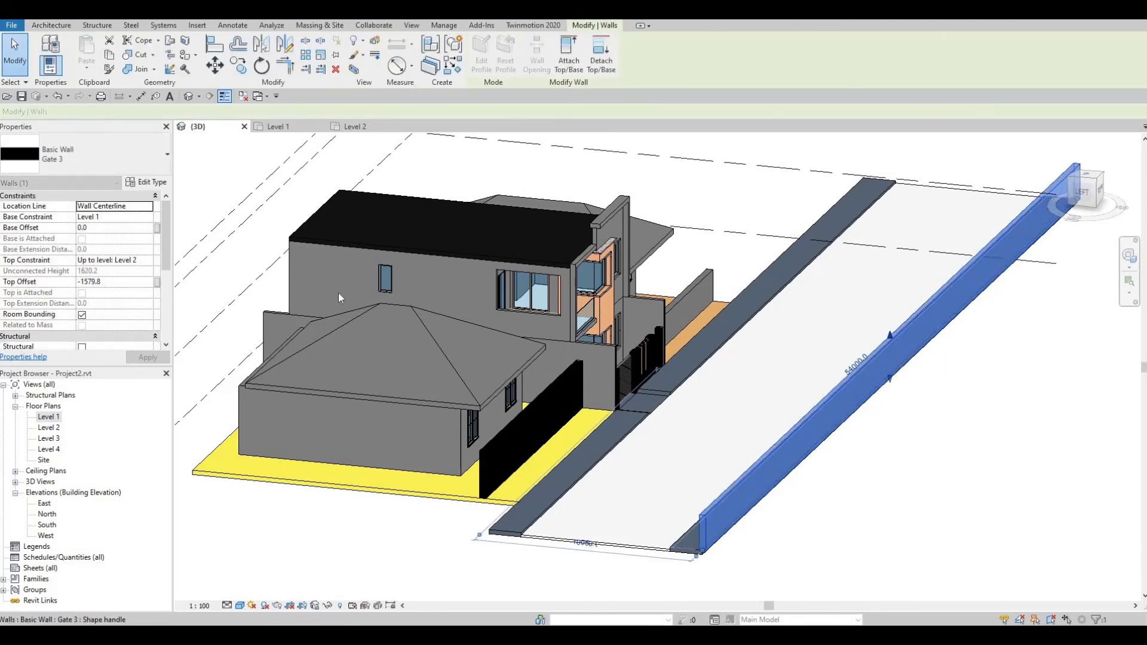
{"action": "key", "text": "Escape"}
Duplicate the Gate 3 wall type as Gate 5 for the wall across the road
{"action": "middle_click_drag", "start_coordinate": [604, 399], "coordinate": [554, 385], "text": "shift"}
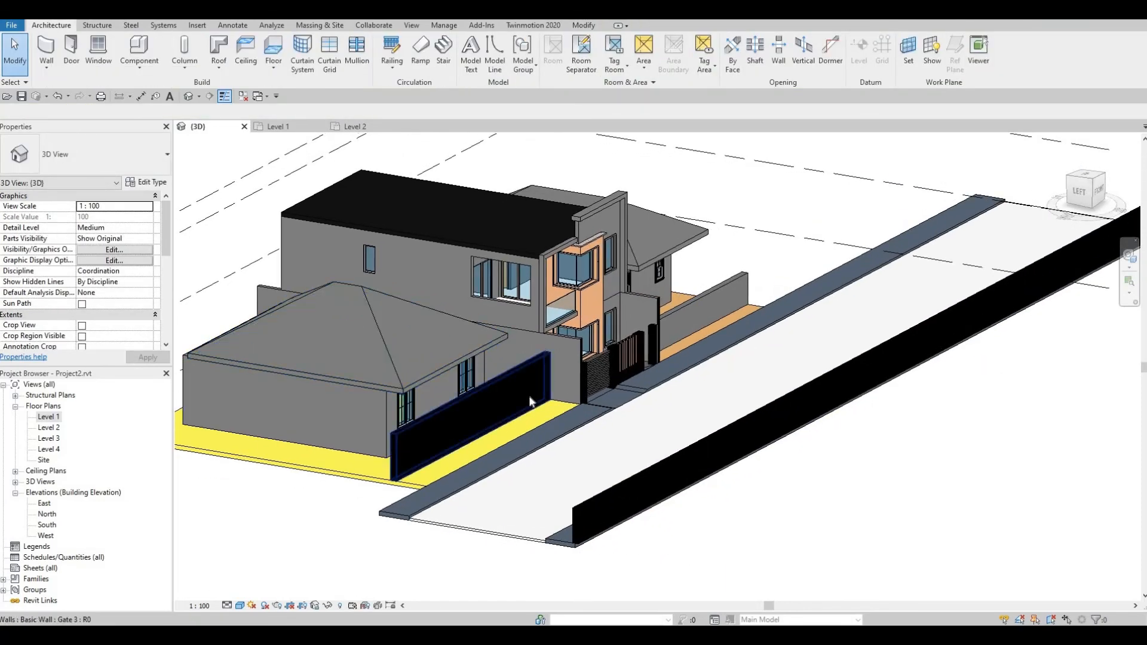
{"action": "left_click", "coordinate": [579, 511]}
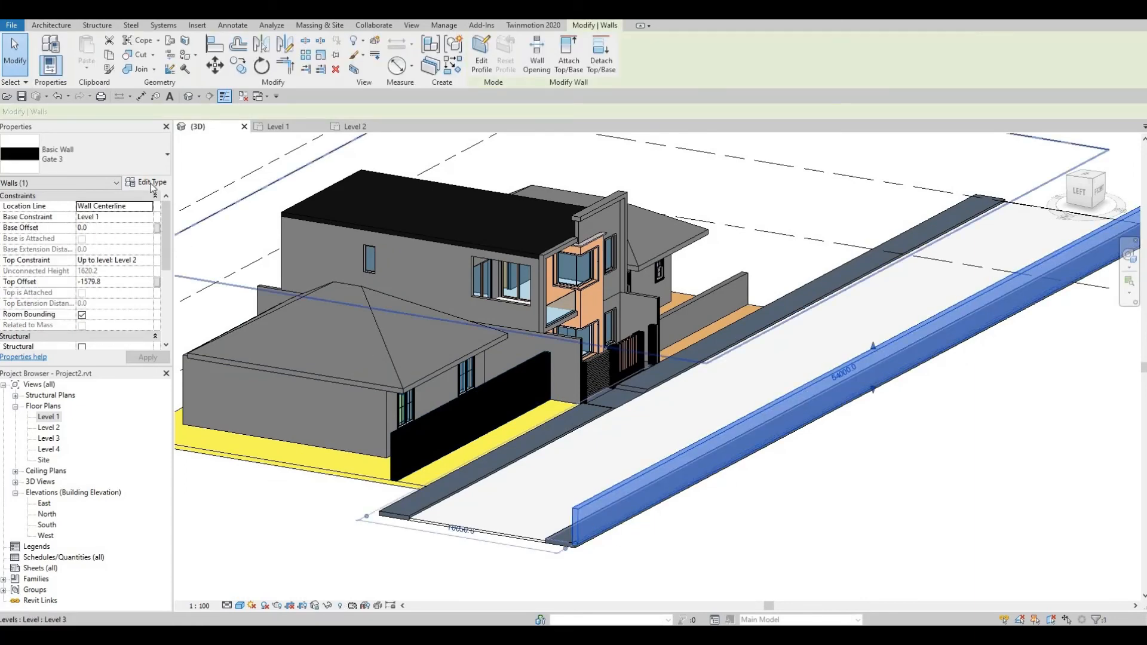
{"action": "left_click", "coordinate": [146, 182]}
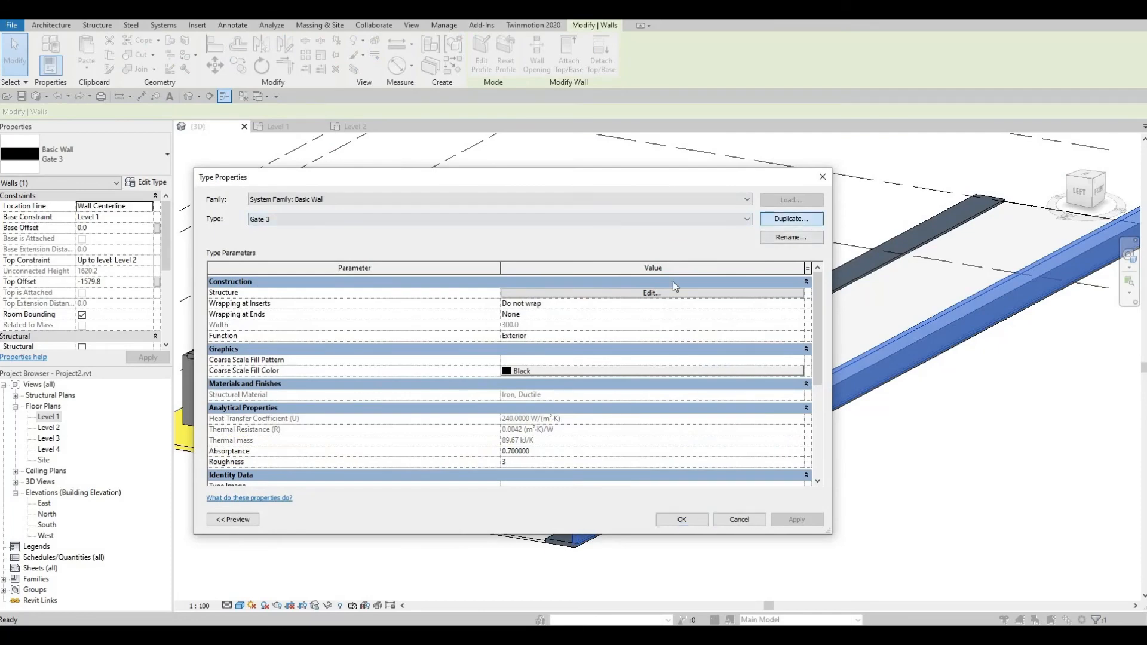
{"action": "key", "text": "Return"}
Set the structure layer of the Gate 5 wall type to the Shades material and apply the type changes
{"action": "left_click", "coordinate": [600, 292]}
{"action": "left_click", "coordinate": [505, 292]}
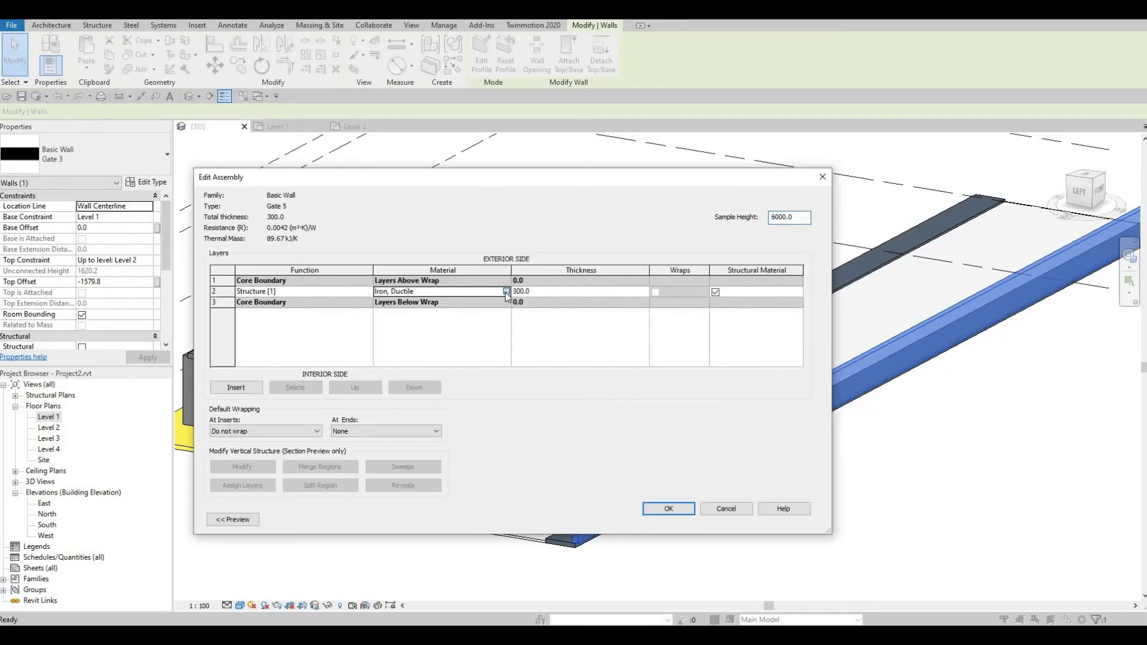
{"action": "left_click", "coordinate": [506, 292]}
{"action": "scroll", "coordinate": [416, 333], "scroll_direction": "down", "scroll_amount": 3}
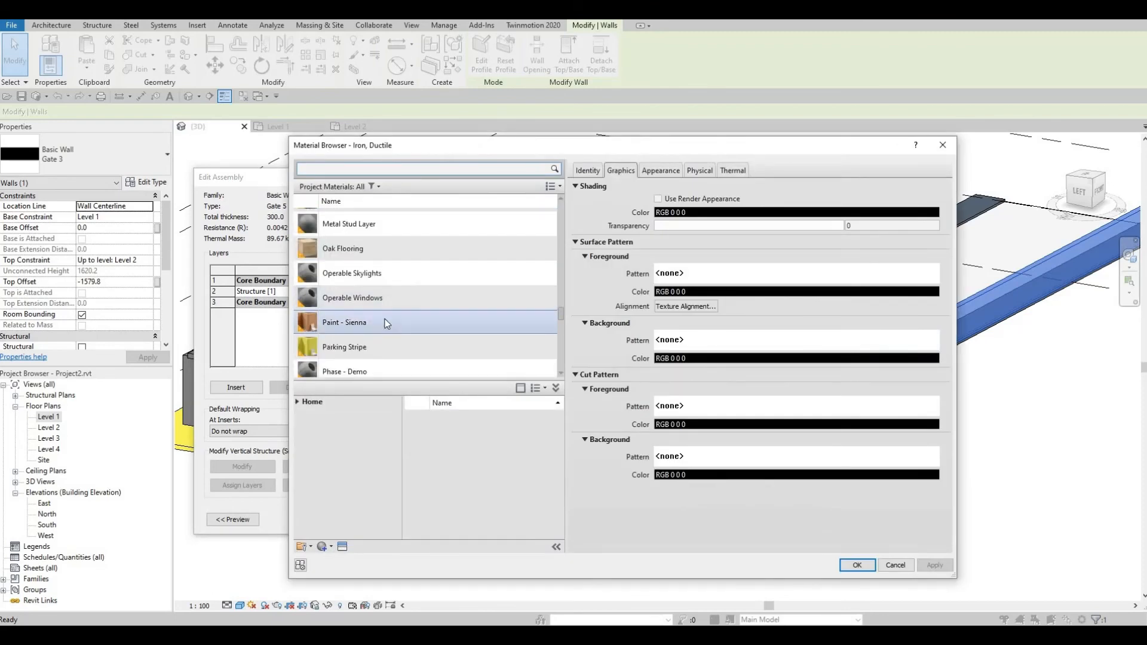
{"action": "scroll", "coordinate": [386, 323], "scroll_direction": "down", "scroll_amount": 3}
{"action": "scroll", "coordinate": [372, 338], "scroll_direction": "down", "scroll_amount": 1}
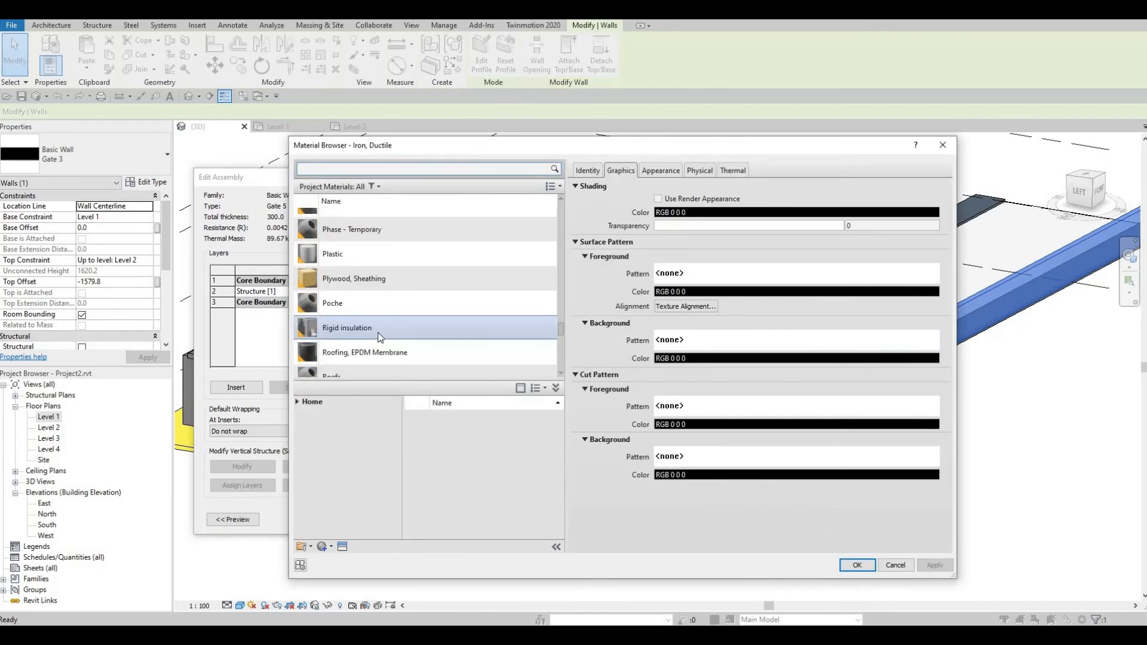
{"action": "scroll", "coordinate": [370, 341], "scroll_direction": "down", "scroll_amount": 1}
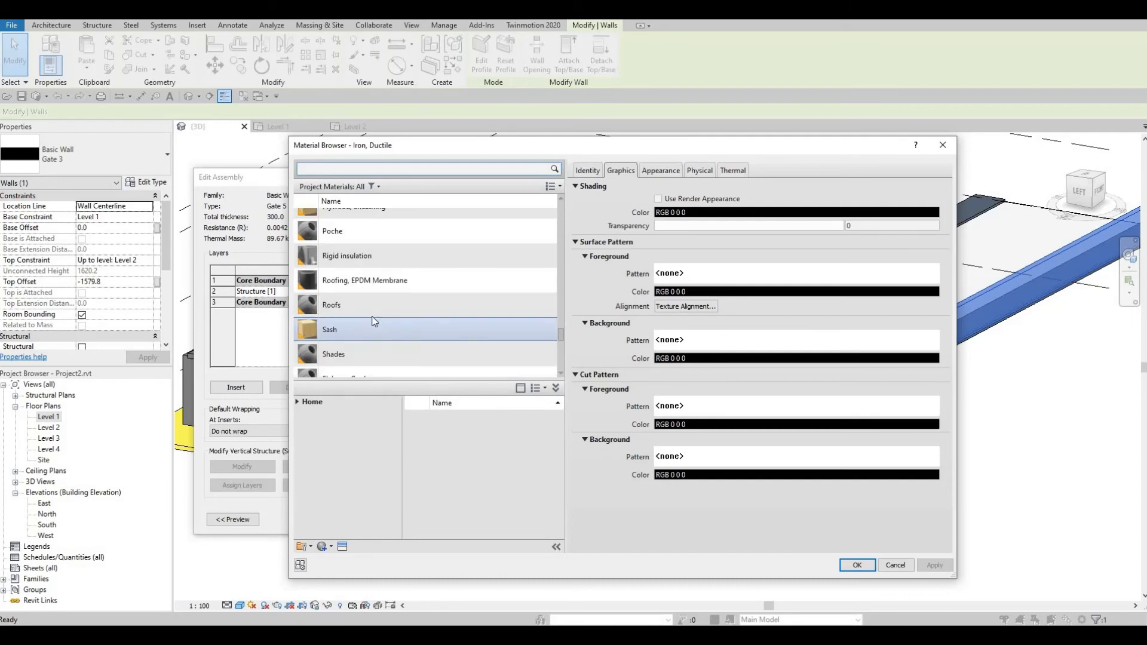
{"action": "scroll", "coordinate": [372, 336], "scroll_direction": "down", "scroll_amount": 1}
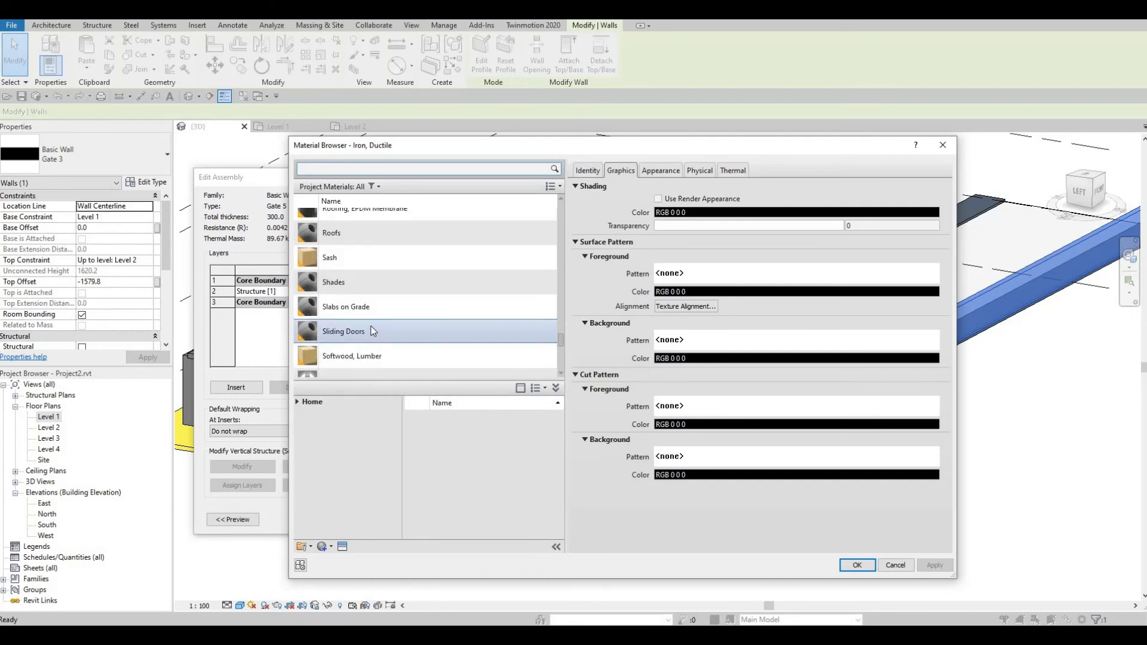
{"action": "left_click", "coordinate": [359, 282]}
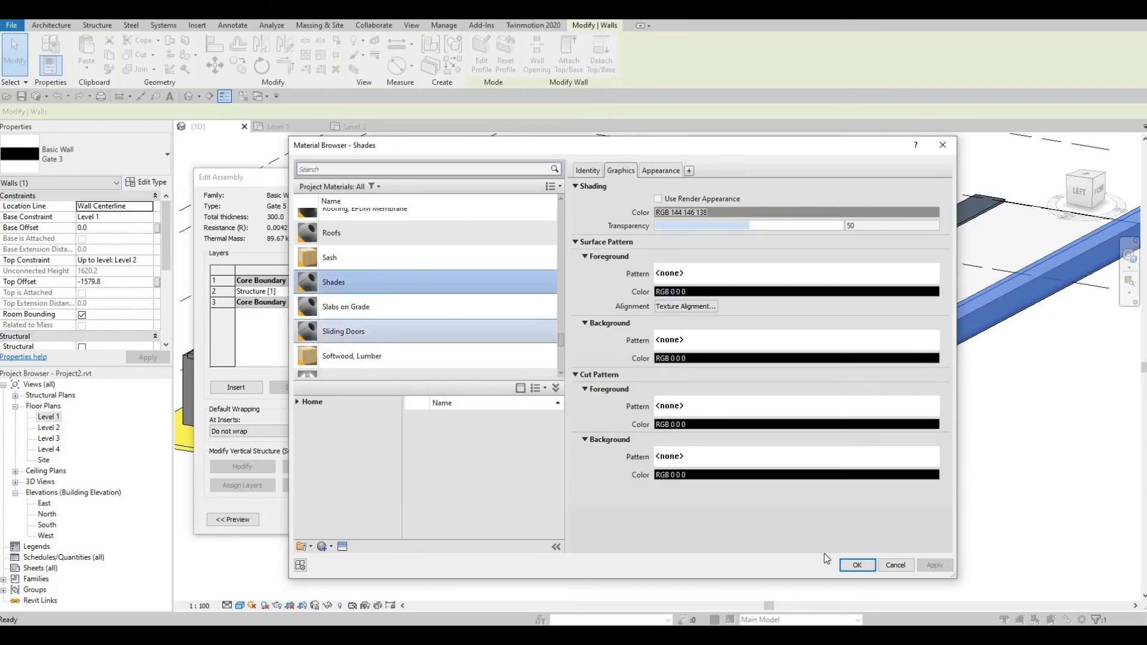
{"action": "key", "text": "Return"}
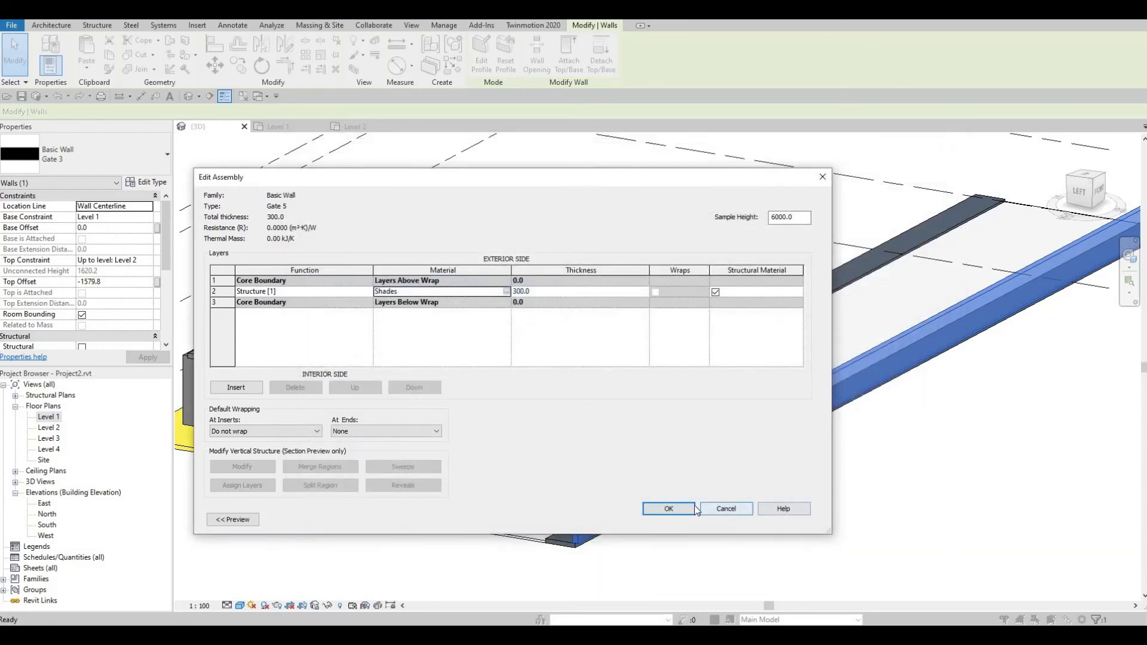
{"action": "left_click", "coordinate": [693, 509]}
{"action": "left_click", "coordinate": [672, 520]}
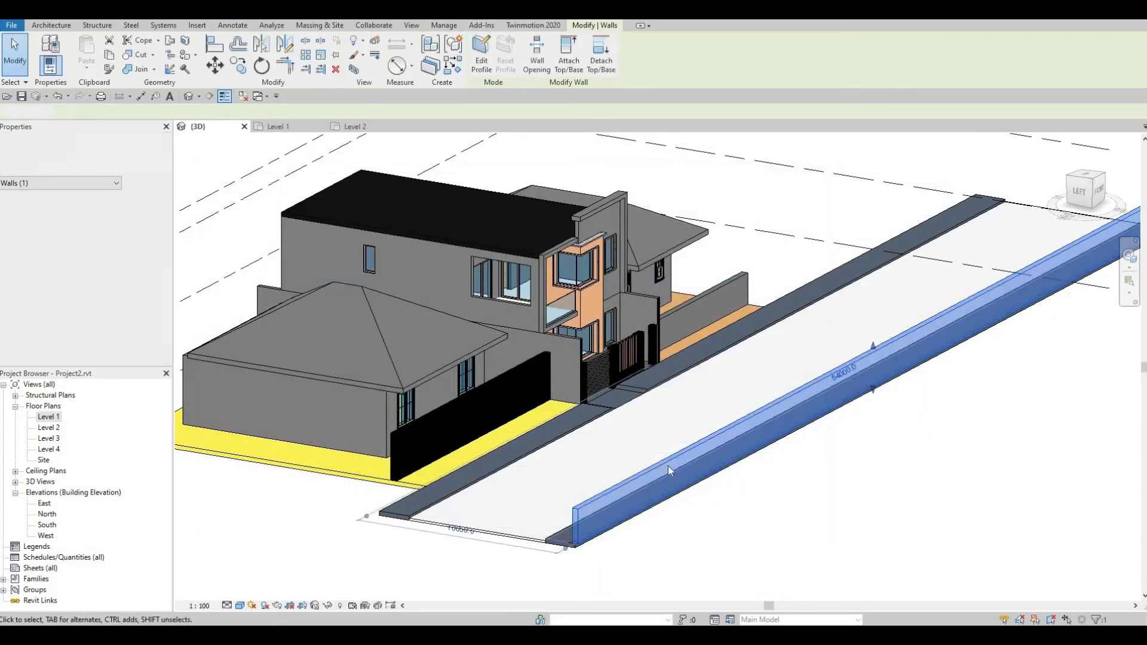
{"action": "key", "text": "Escape"}
{"action": "middle_click_drag", "start_coordinate": [709, 507], "coordinate": [690, 364], "text": "shift"}
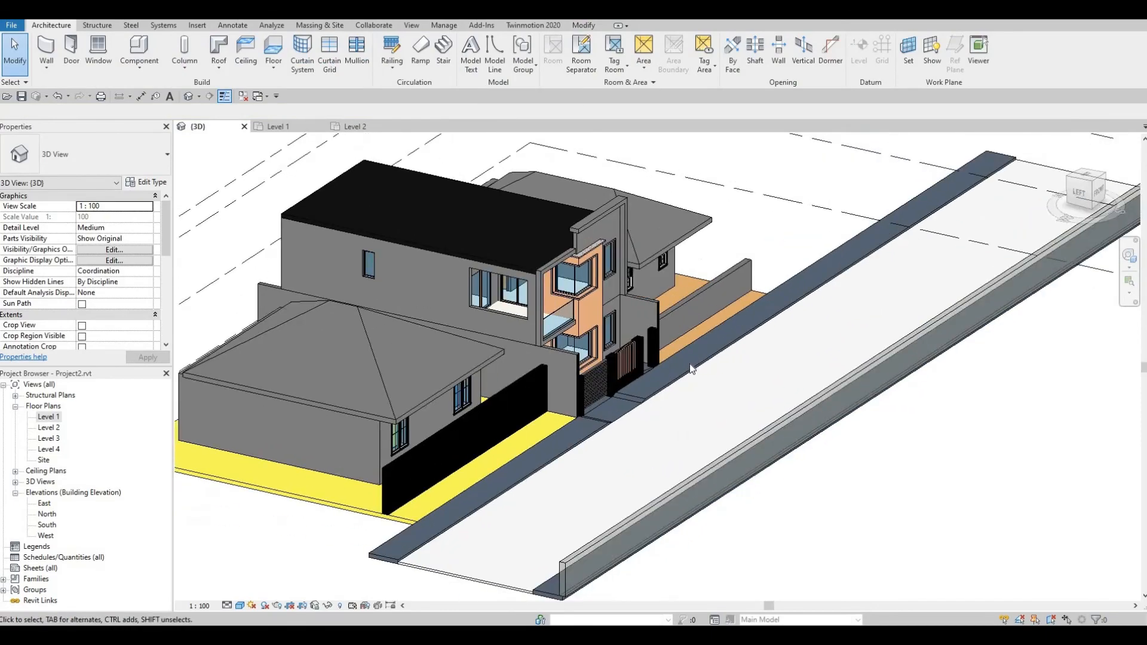
{"action": "scroll", "coordinate": [689, 364], "scroll_direction": "up", "scroll_amount": 6}
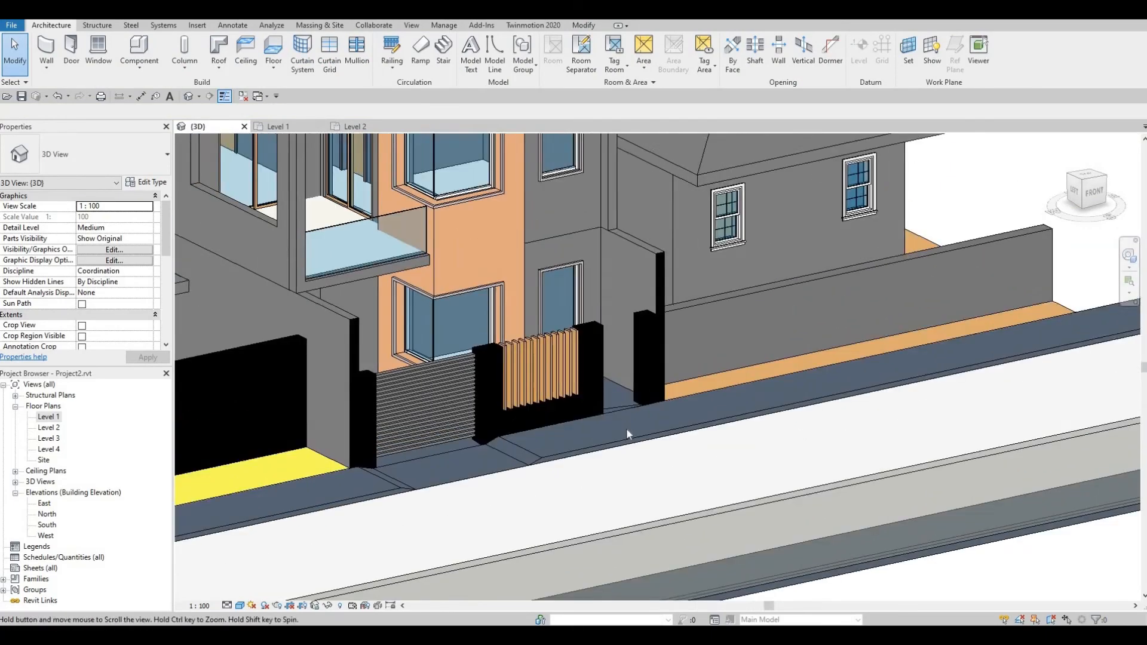
{"action": "scroll", "coordinate": [627, 428], "scroll_direction": "down", "scroll_amount": 6}
{"action": "middle_click_drag", "start_coordinate": [626, 428], "coordinate": [565, 362], "text": "shift"}
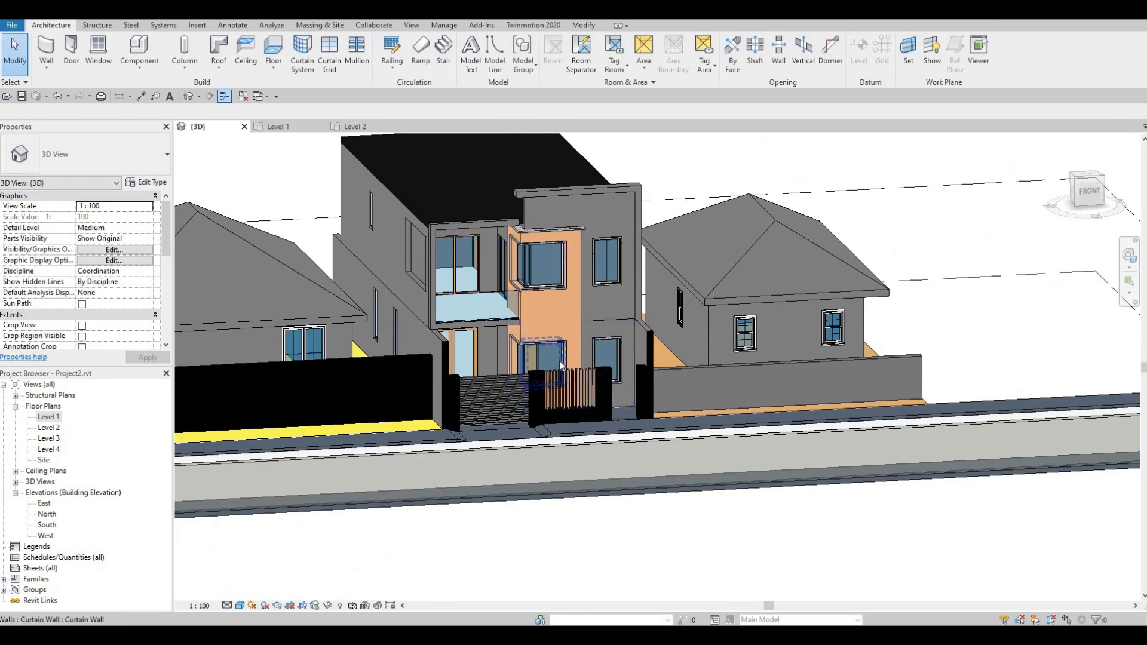
Paint the upper-storey front wall face, behind the projecting corner window box, with the Poche material
{"action": "middle_click_drag", "start_coordinate": [560, 360], "coordinate": [603, 407], "text": "shift"}
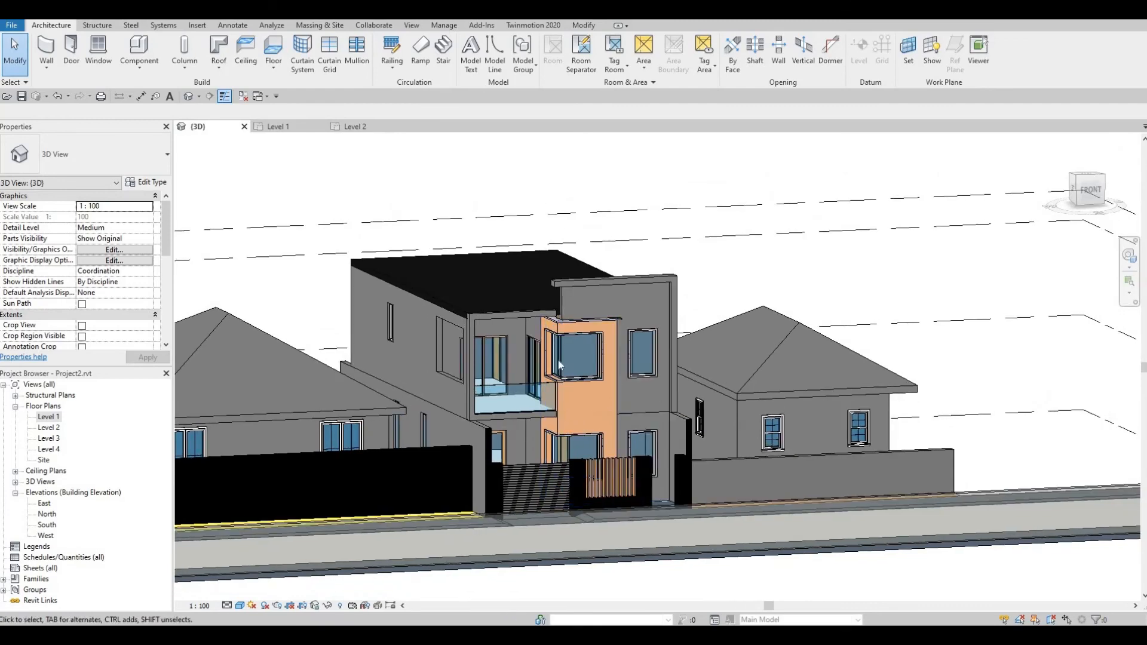
{"action": "middle_click_drag", "start_coordinate": [466, 335], "coordinate": [526, 329]}
{"action": "scroll", "coordinate": [525, 328], "scroll_direction": "up", "scroll_amount": 2}
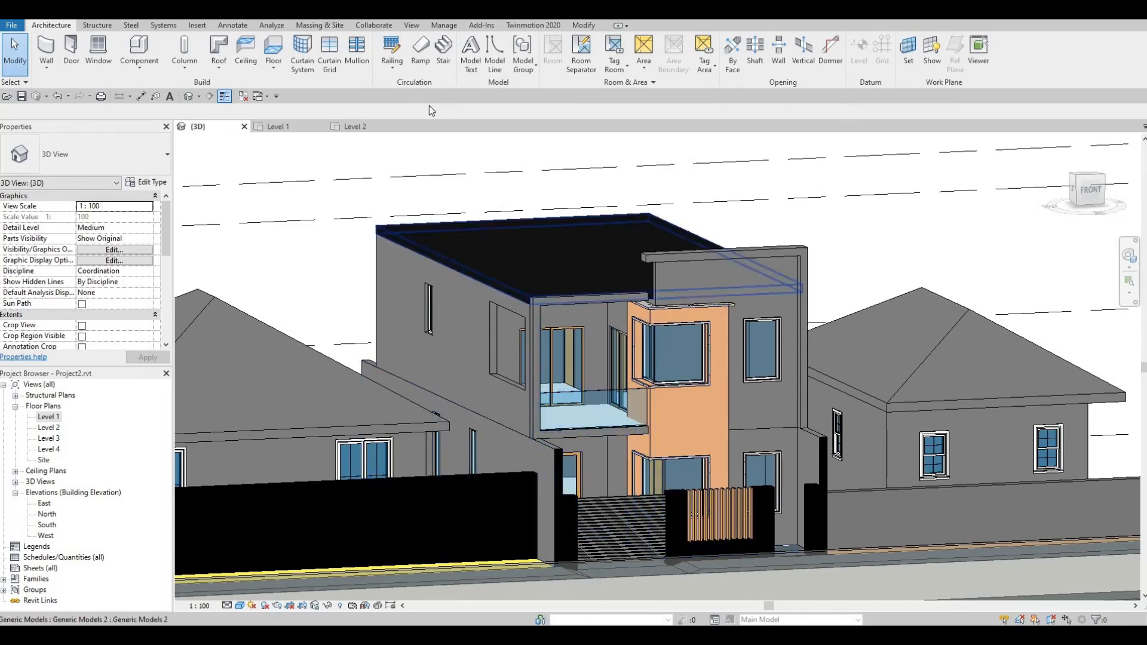
{"action": "middle_click_drag", "start_coordinate": [640, 253], "coordinate": [643, 250]}
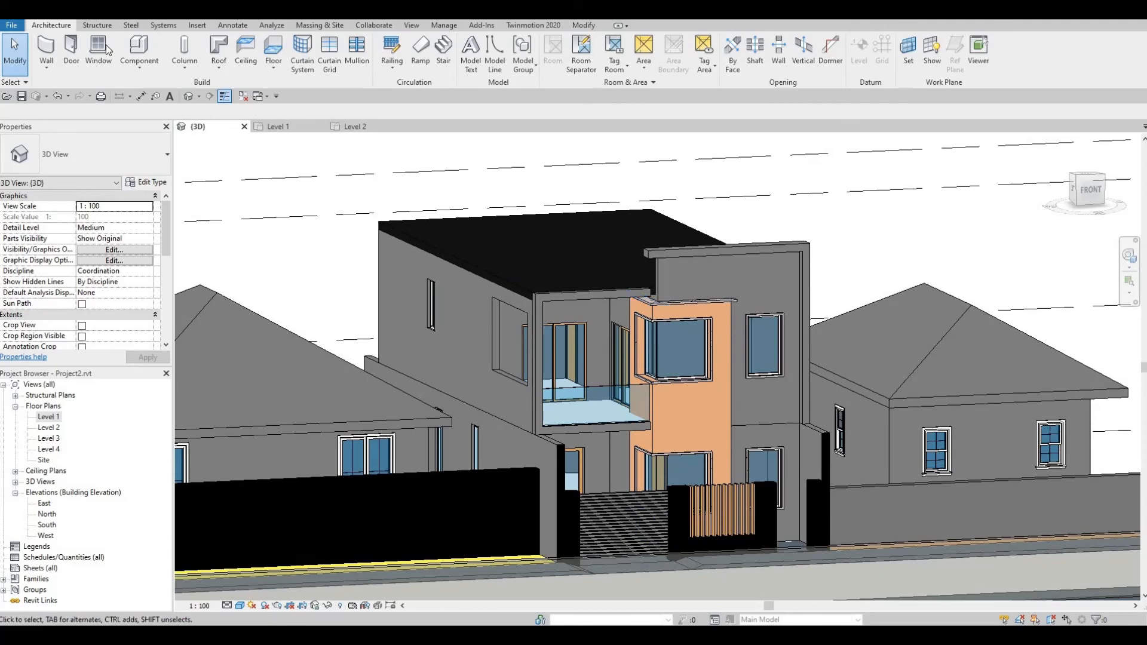
{"action": "left_click", "coordinate": [574, 27]}
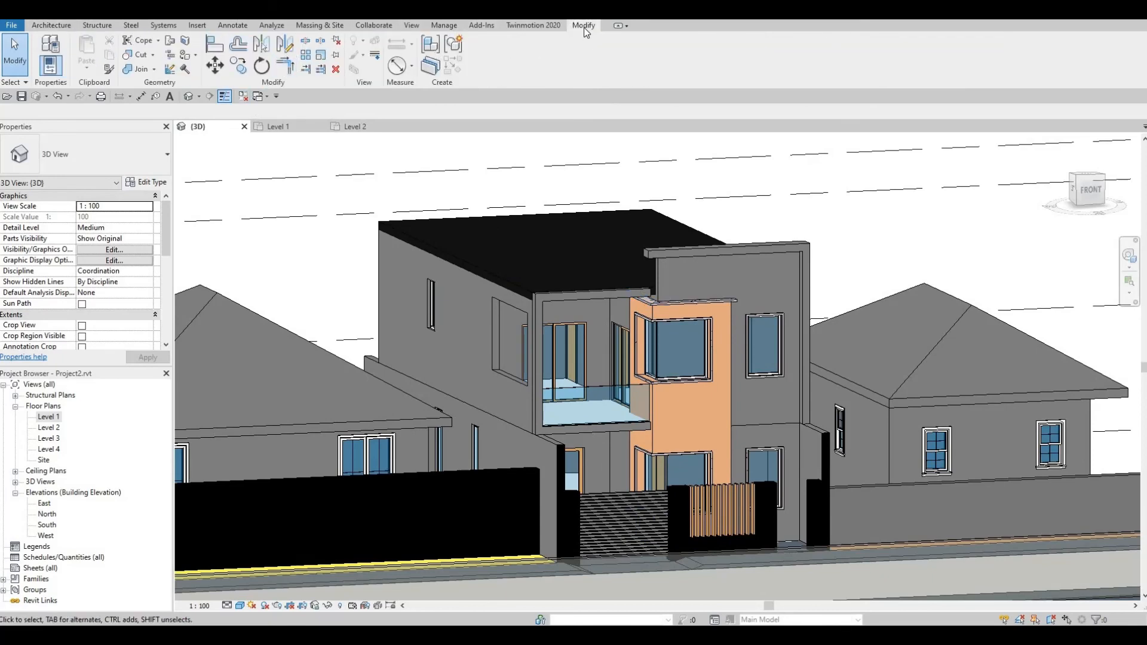
{"action": "left_click", "coordinate": [187, 57]}
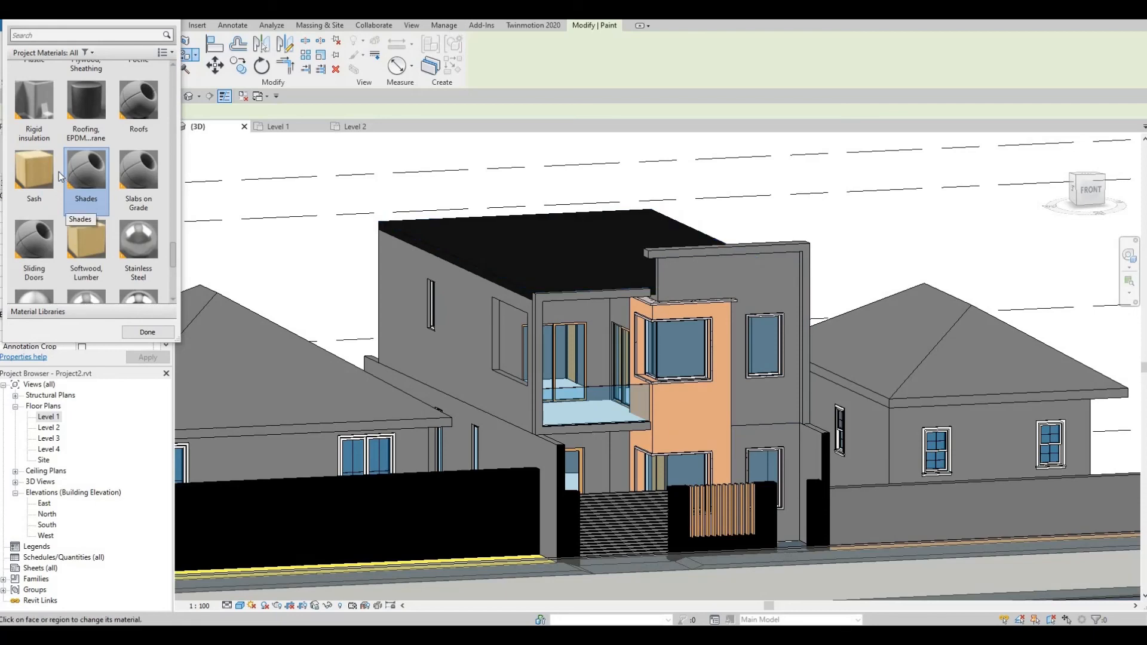
{"action": "scroll", "coordinate": [89, 209], "scroll_direction": "down", "scroll_amount": 1}
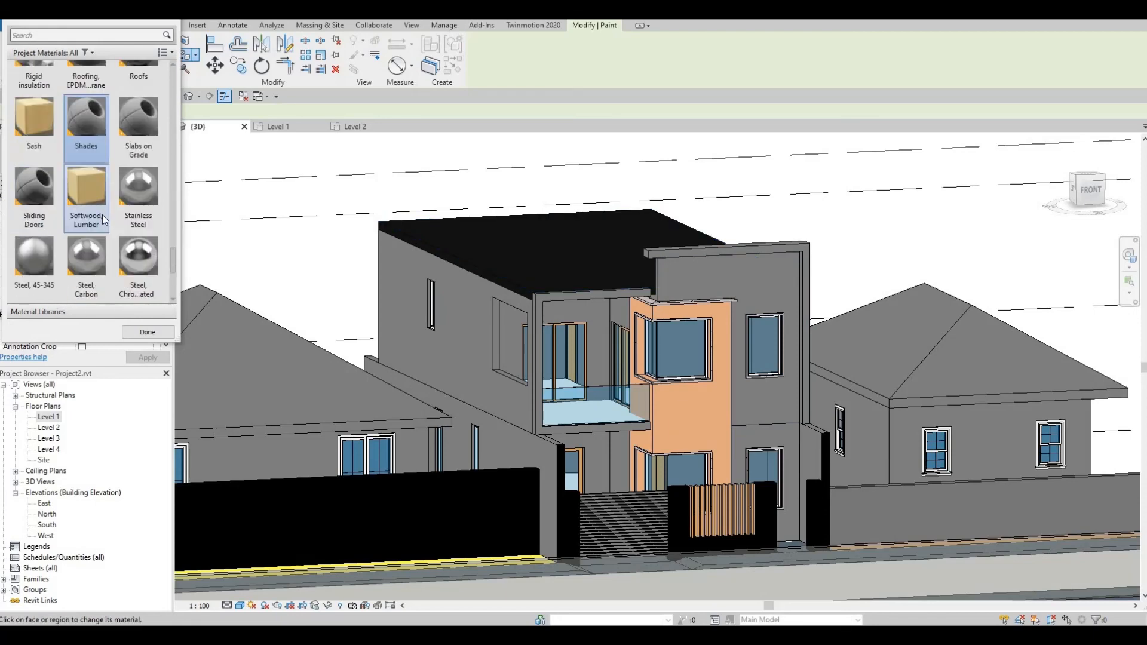
{"action": "scroll", "coordinate": [103, 214], "scroll_direction": "down", "scroll_amount": 3}
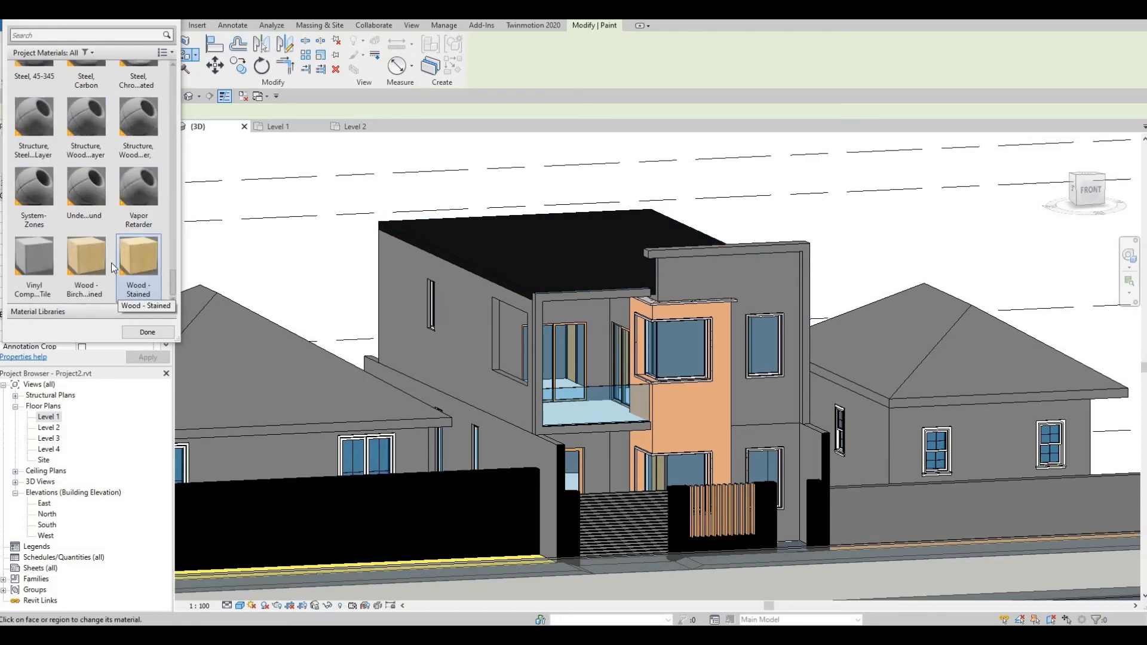
{"action": "scroll", "coordinate": [76, 238], "scroll_direction": "up", "scroll_amount": 3}
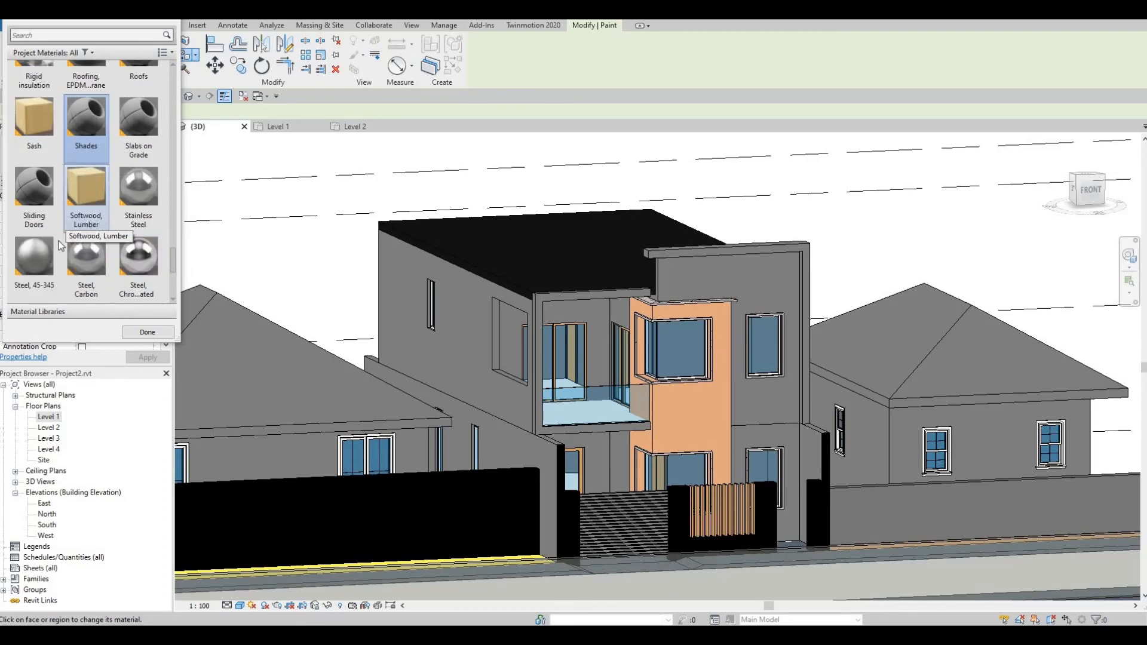
{"action": "scroll", "coordinate": [56, 238], "scroll_direction": "down", "scroll_amount": 3}
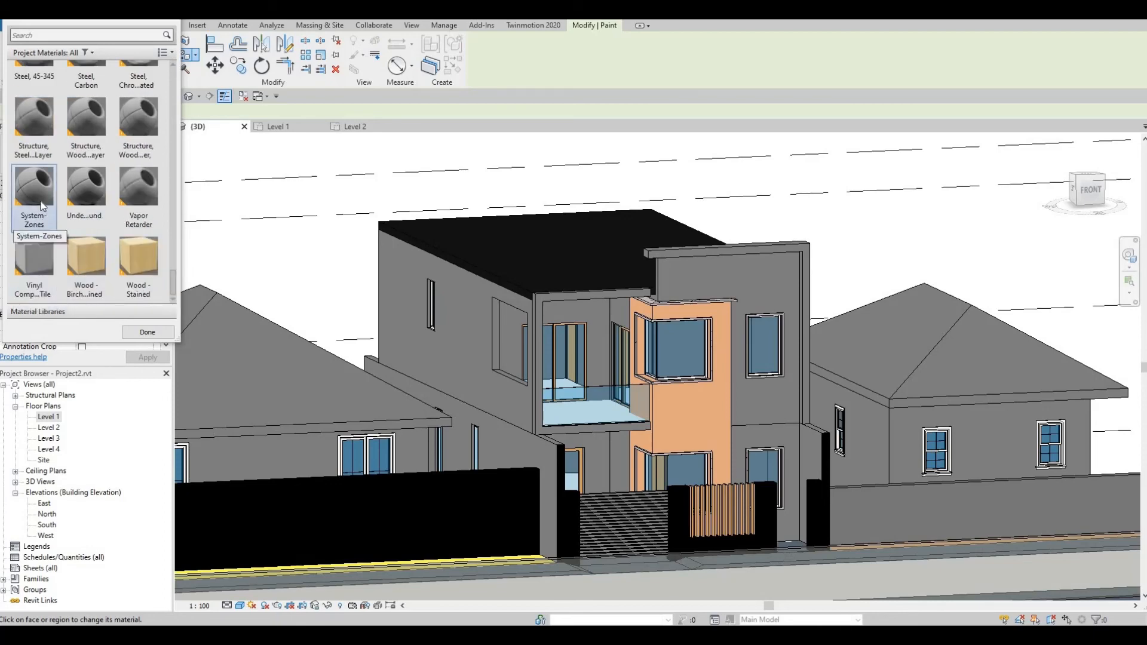
{"action": "left_click", "coordinate": [94, 206]}
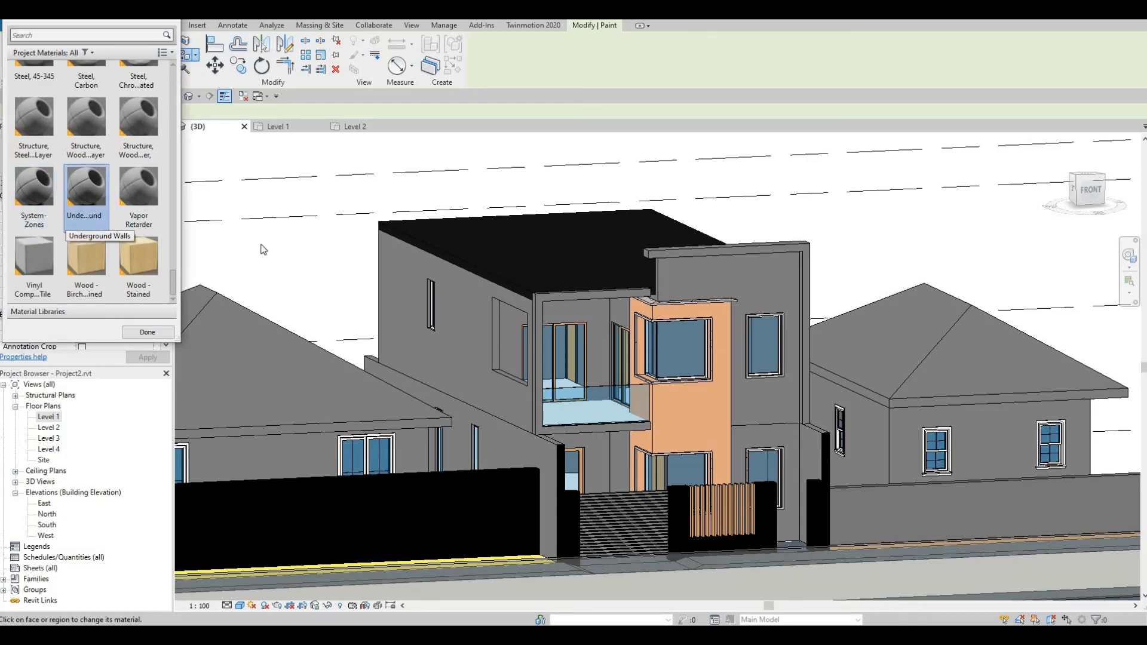
{"action": "left_click", "coordinate": [141, 205]}
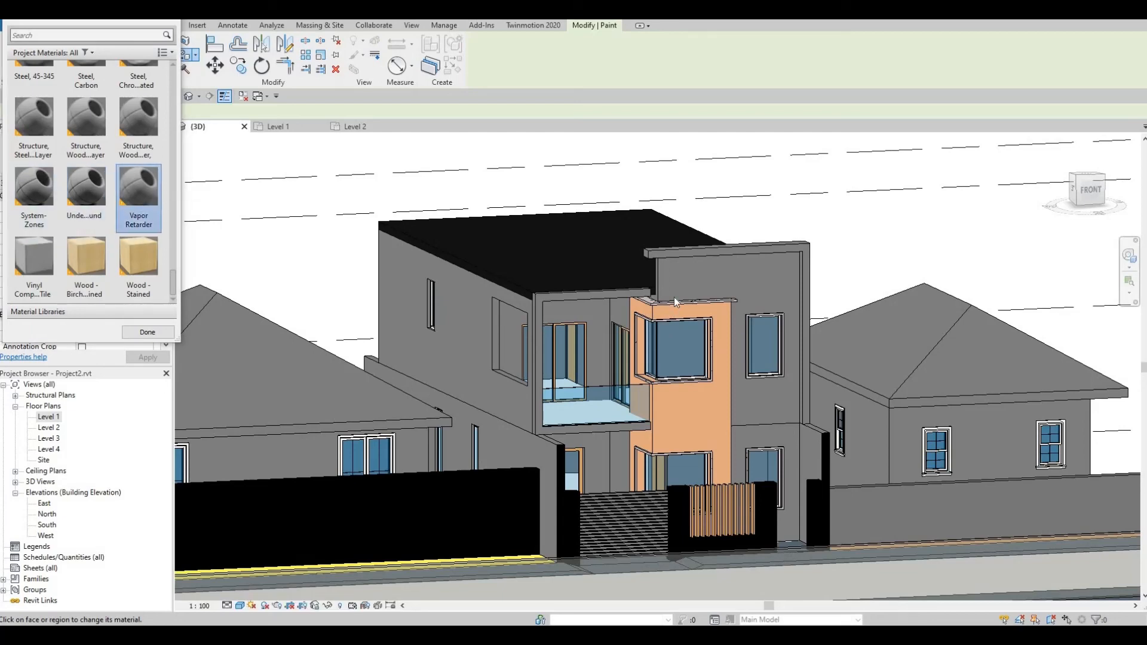
{"action": "left_click", "coordinate": [100, 222]}
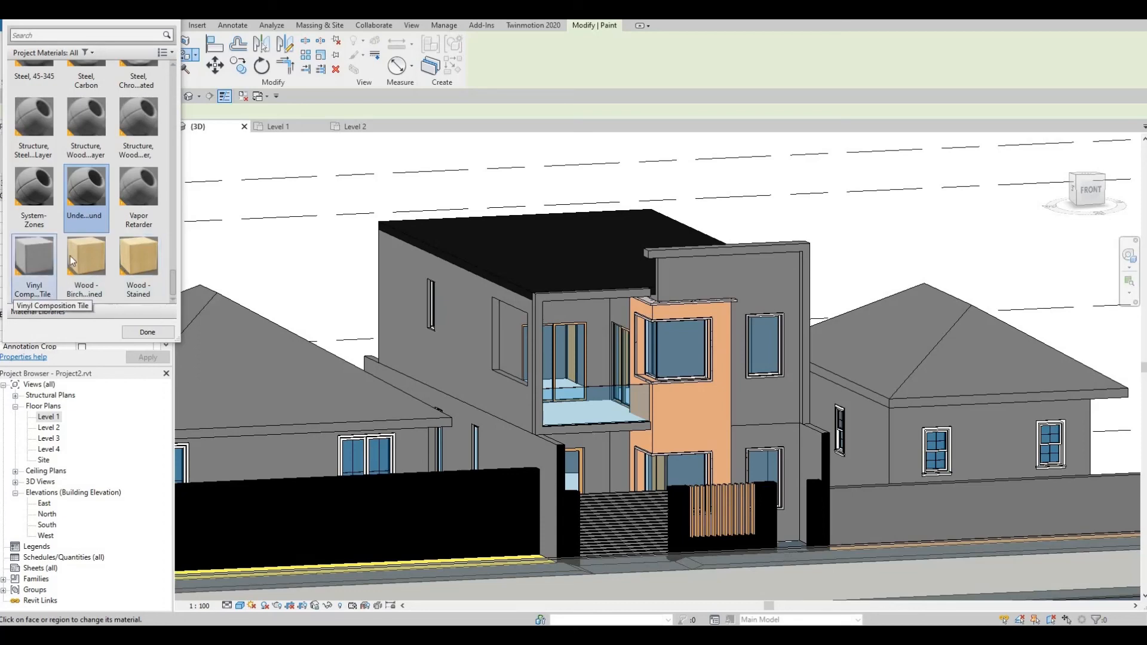
{"action": "scroll", "coordinate": [69, 256], "scroll_direction": "up", "scroll_amount": 5}
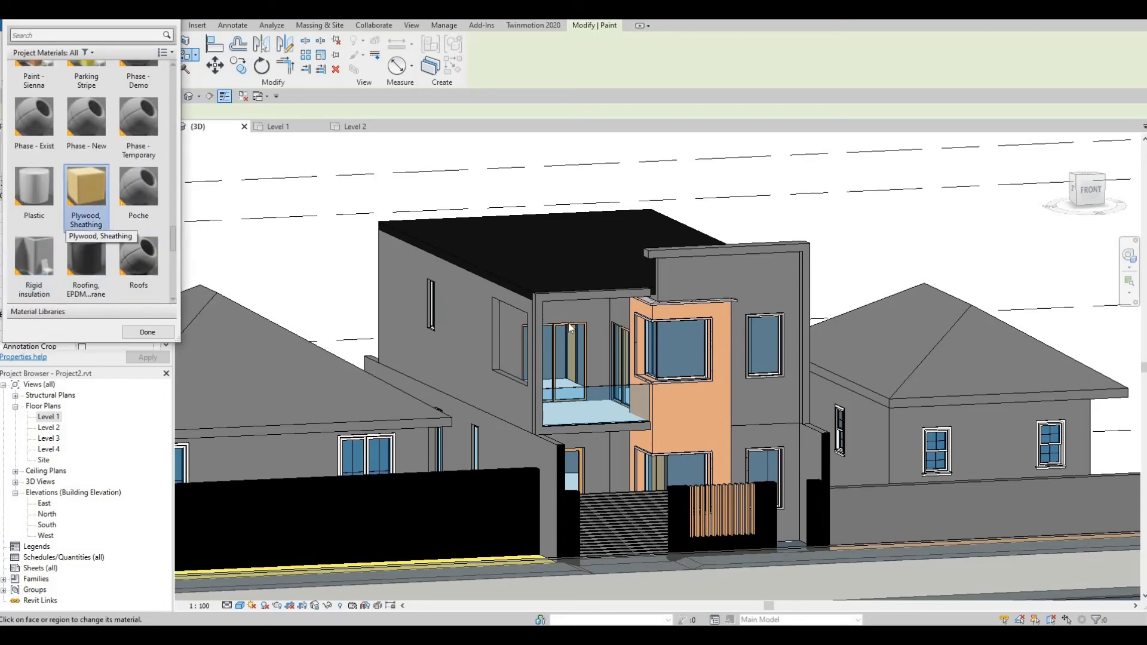
{"action": "left_click", "coordinate": [667, 286]}
{"action": "key", "text": "Escape"}
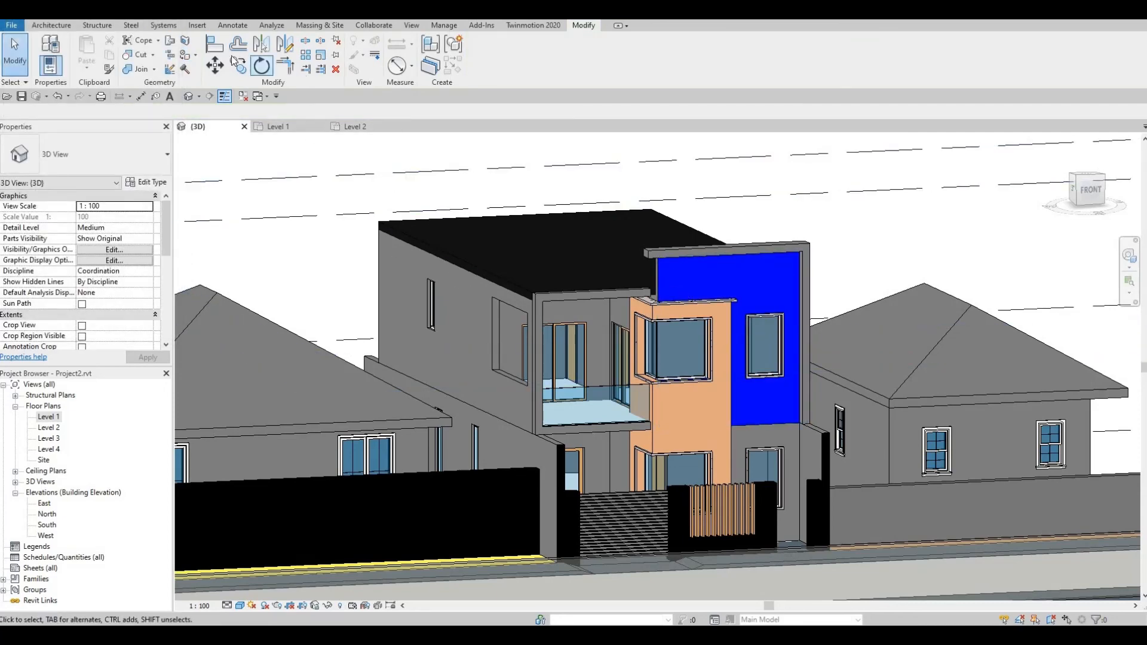
Paint the ground-floor front wall face, directly below the painted upper wall, with the Poche material
{"action": "left_click", "coordinate": [170, 69]}
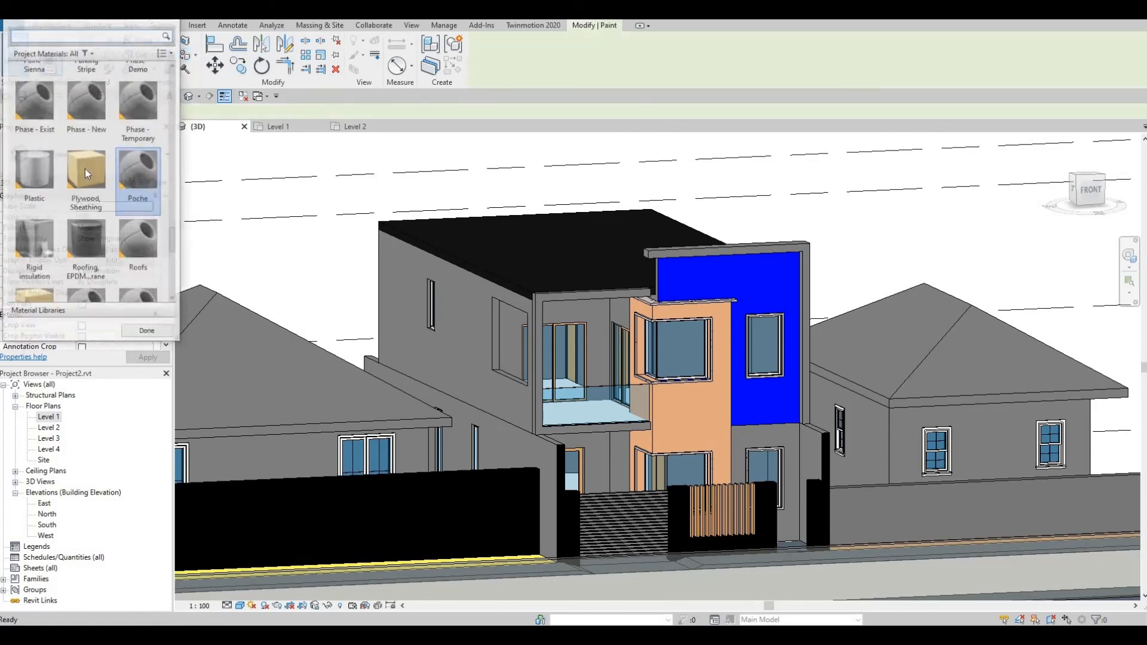
{"action": "scroll", "coordinate": [109, 203], "scroll_direction": "down", "scroll_amount": 1}
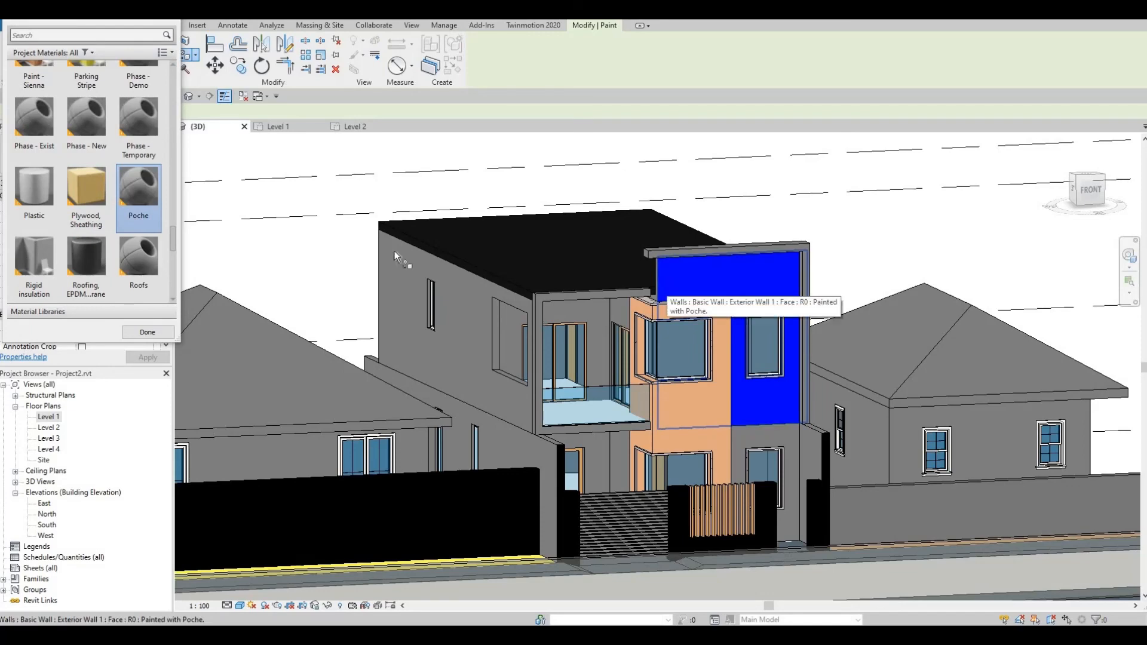
{"action": "left_click", "coordinate": [102, 189]}
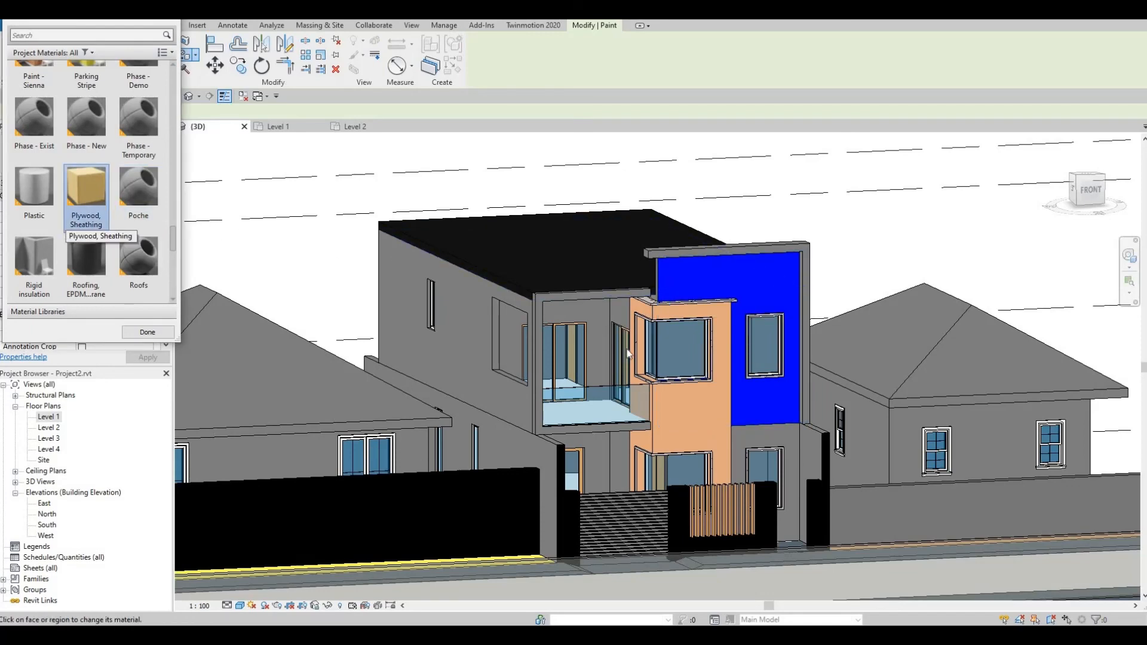
{"action": "left_click", "coordinate": [752, 438]}
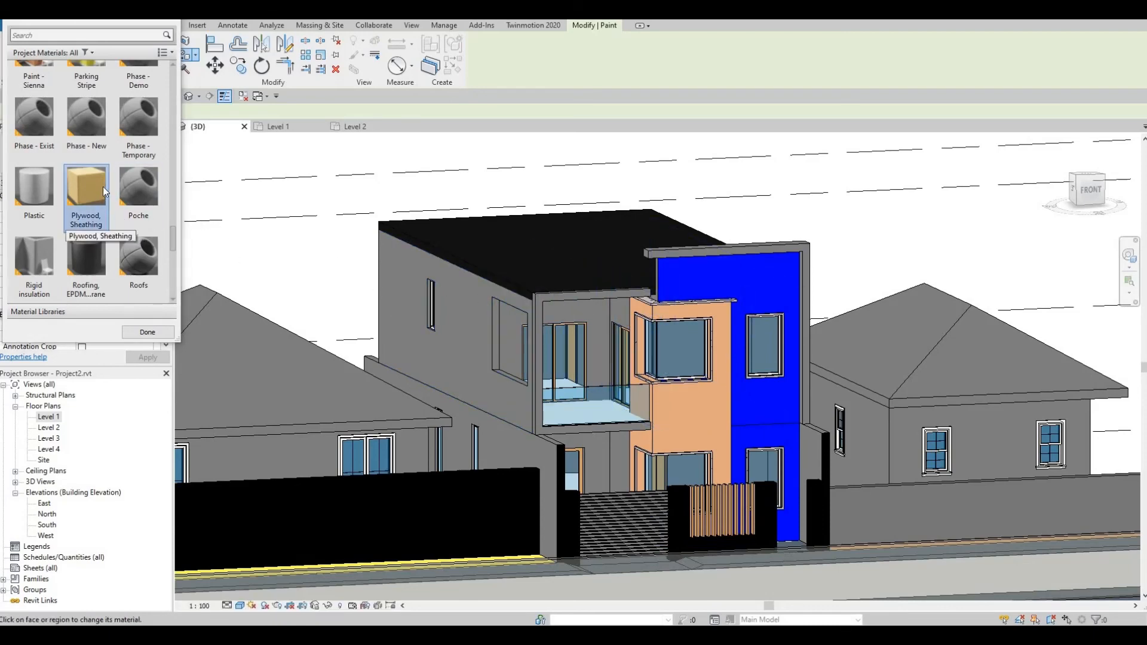
Paint the wall around the balcony's sliding door with the Operable Skylights material
{"action": "scroll", "coordinate": [102, 186], "scroll_direction": "up", "scroll_amount": 3}
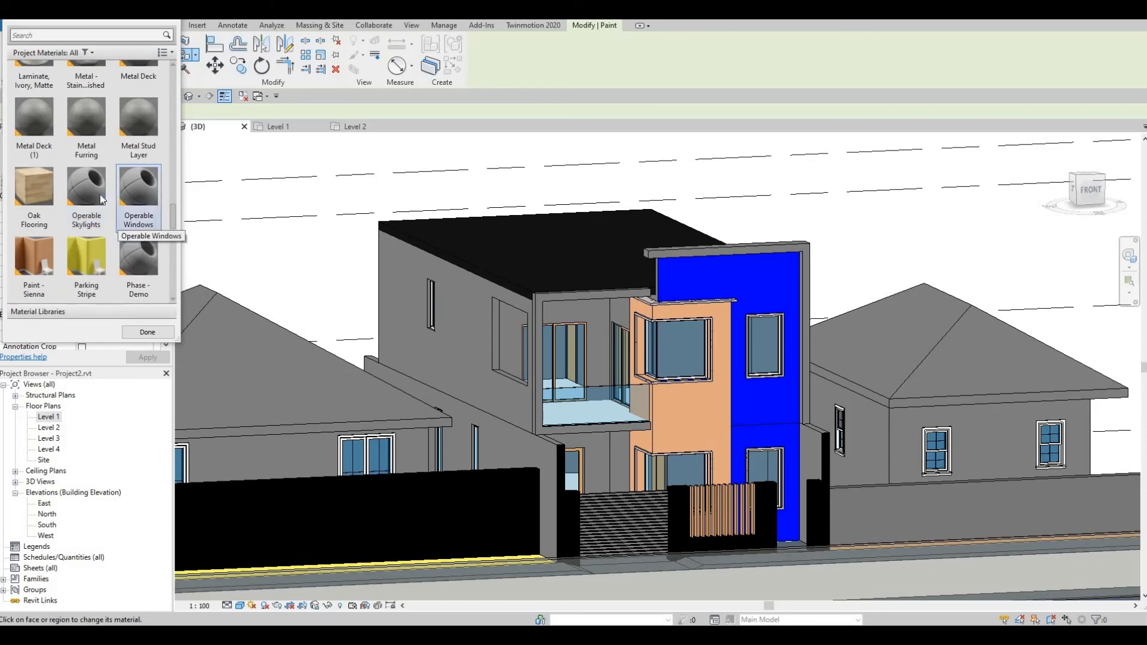
{"action": "left_click", "coordinate": [99, 195]}
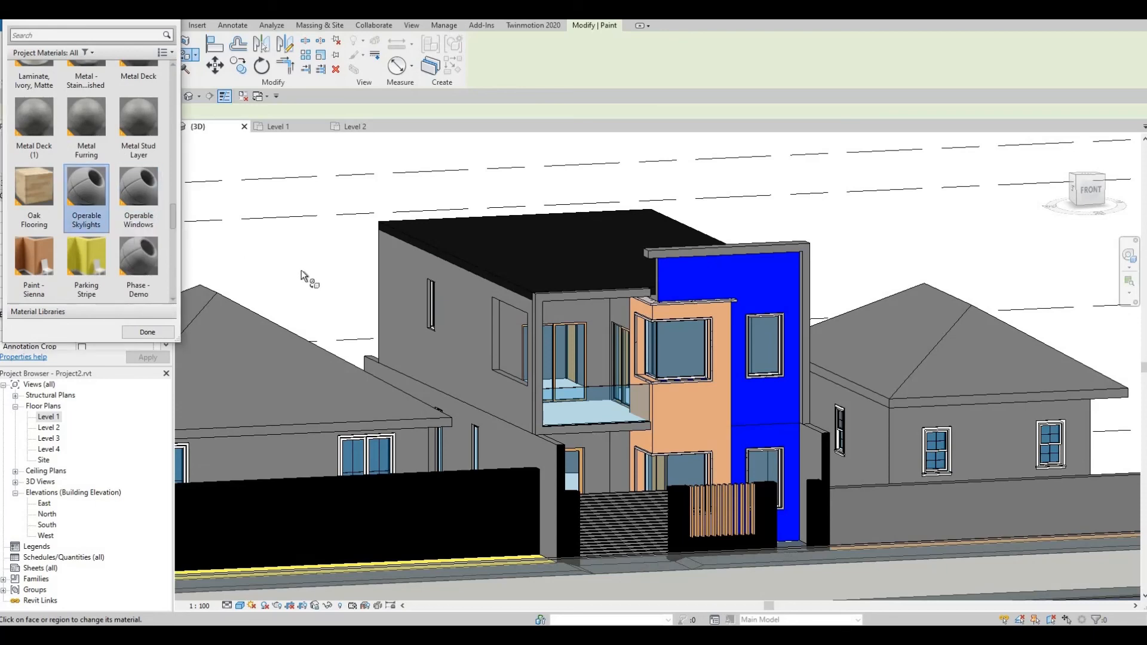
{"action": "left_click", "coordinate": [596, 321]}
{"action": "key", "text": "Escape"}
{"action": "middle_click_drag", "start_coordinate": [612, 372], "coordinate": [589, 313], "text": "shift"}
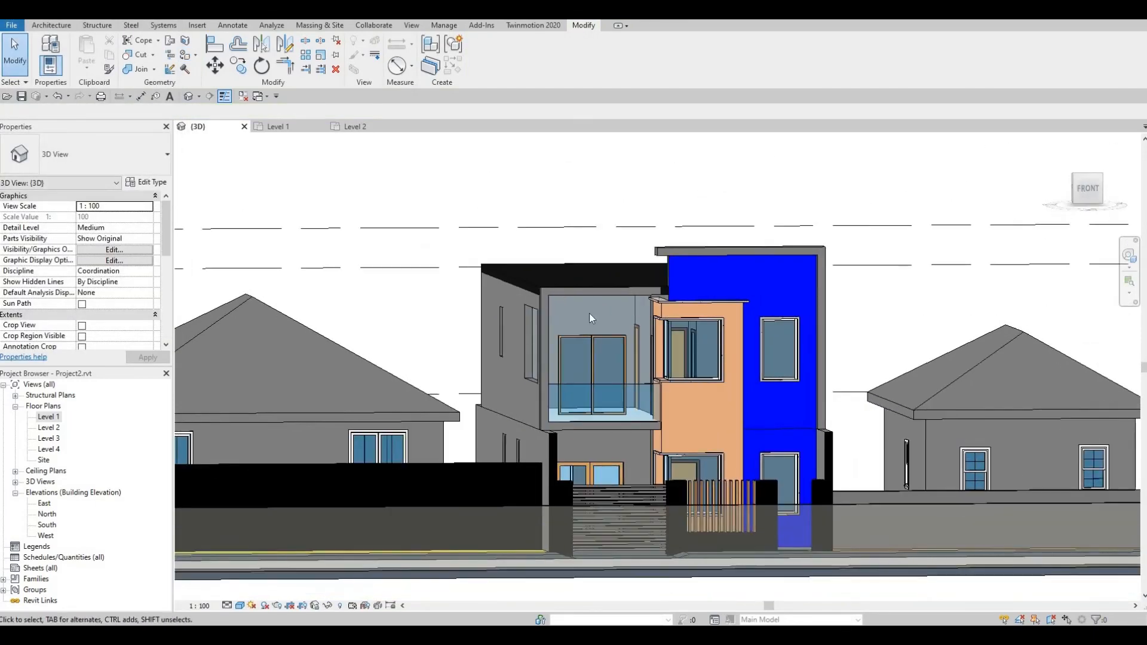
Paint the wall around the balcony's sliding door with the Metal Furring material
{"action": "left_click", "coordinate": [171, 68]}
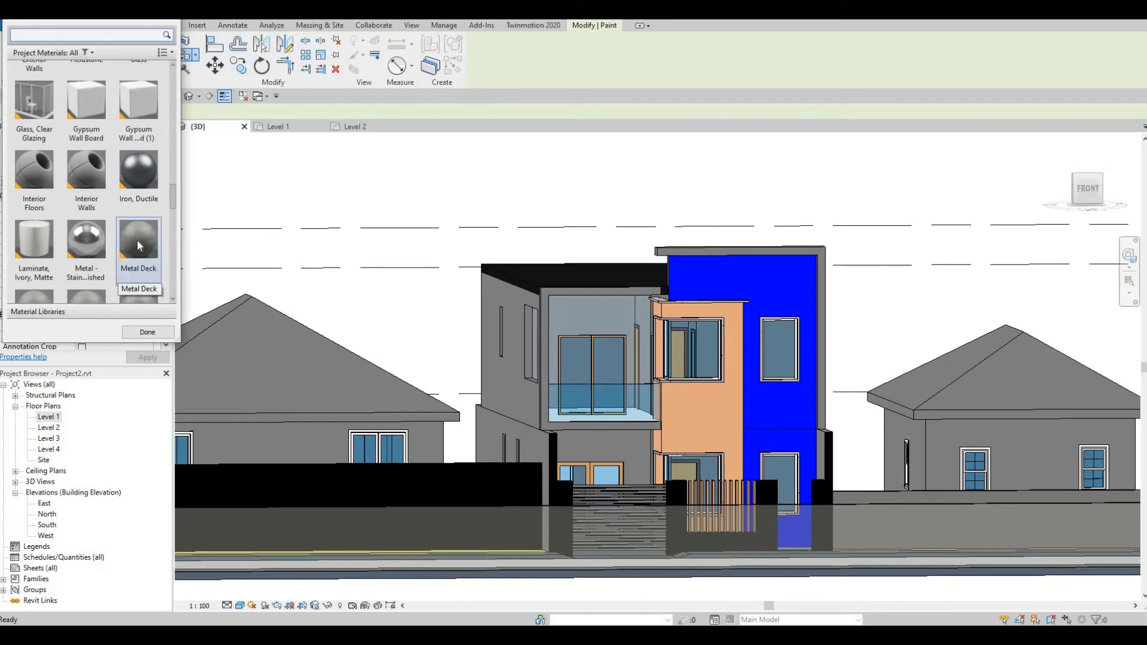
{"action": "scroll", "coordinate": [137, 239], "scroll_direction": "down", "scroll_amount": 2}
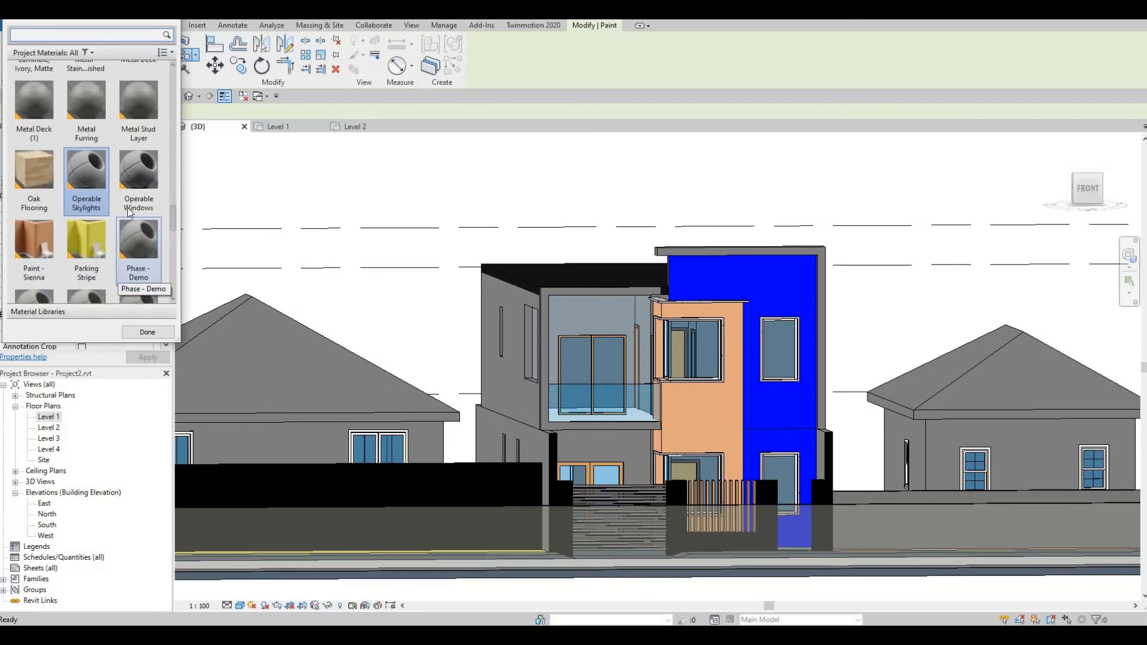
{"action": "left_click", "coordinate": [603, 319]}
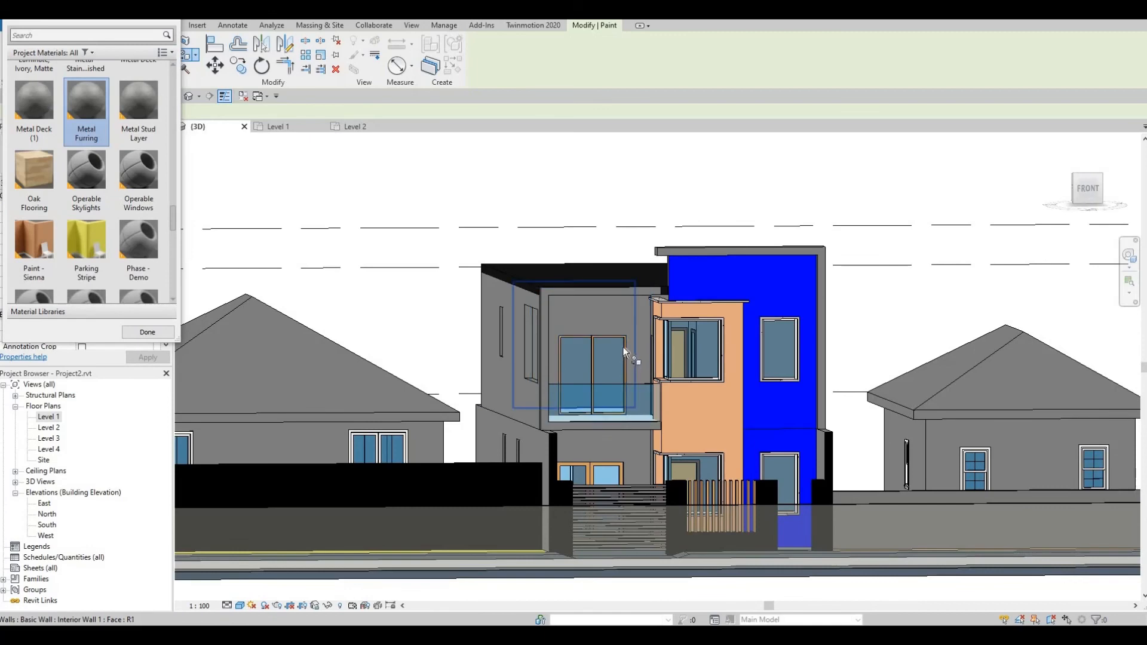
{"action": "middle_click_drag", "start_coordinate": [766, 404], "coordinate": [724, 357]}
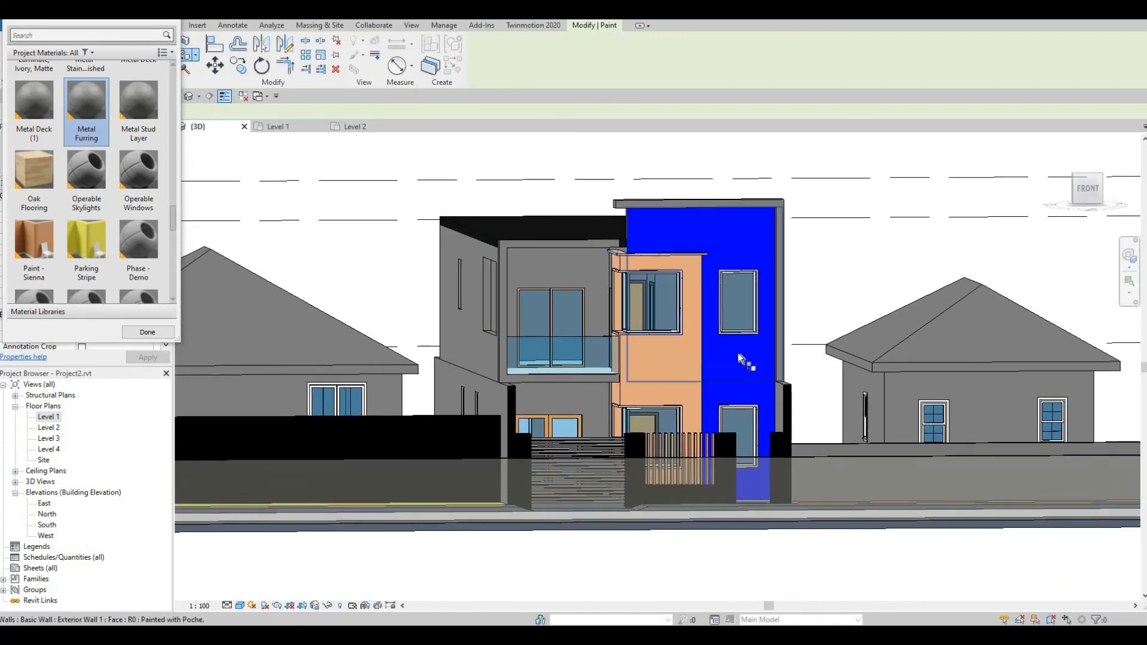
{"action": "key", "text": "Escape"}
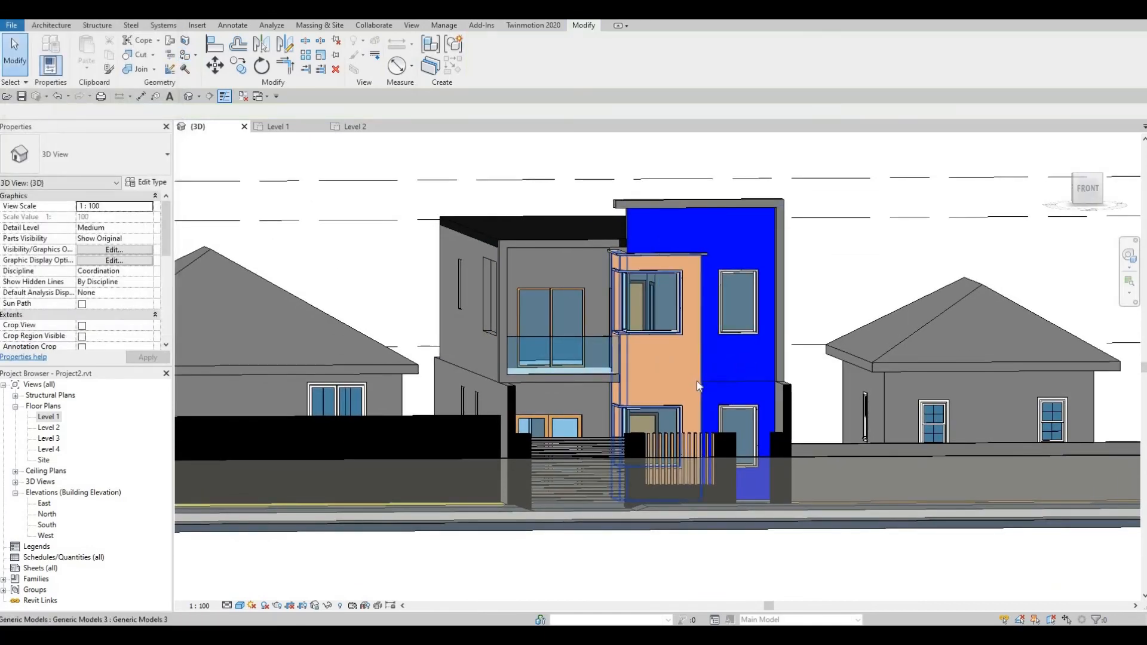
Examine the painted front facade, roof edge, corner windows and balcony of the house from several angles
{"action": "scroll", "coordinate": [702, 368], "scroll_direction": "up", "scroll_amount": 2}
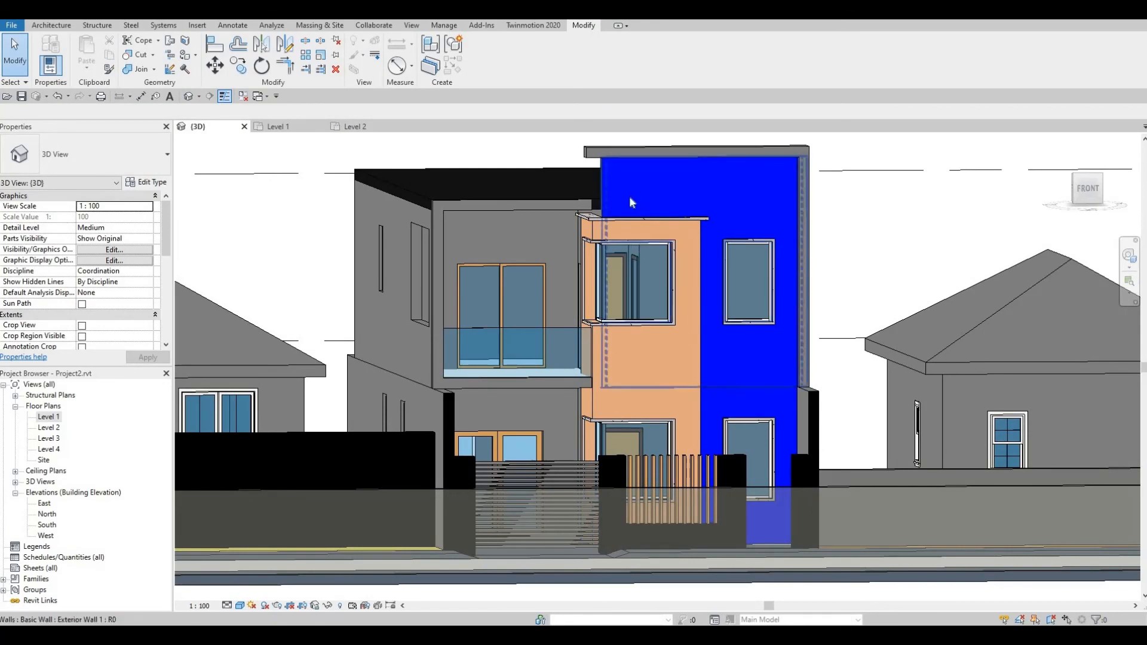
{"action": "middle_click_drag", "start_coordinate": [734, 386], "coordinate": [662, 215], "text": "shift"}
{"action": "scroll", "coordinate": [663, 215], "scroll_direction": "up", "scroll_amount": 2}
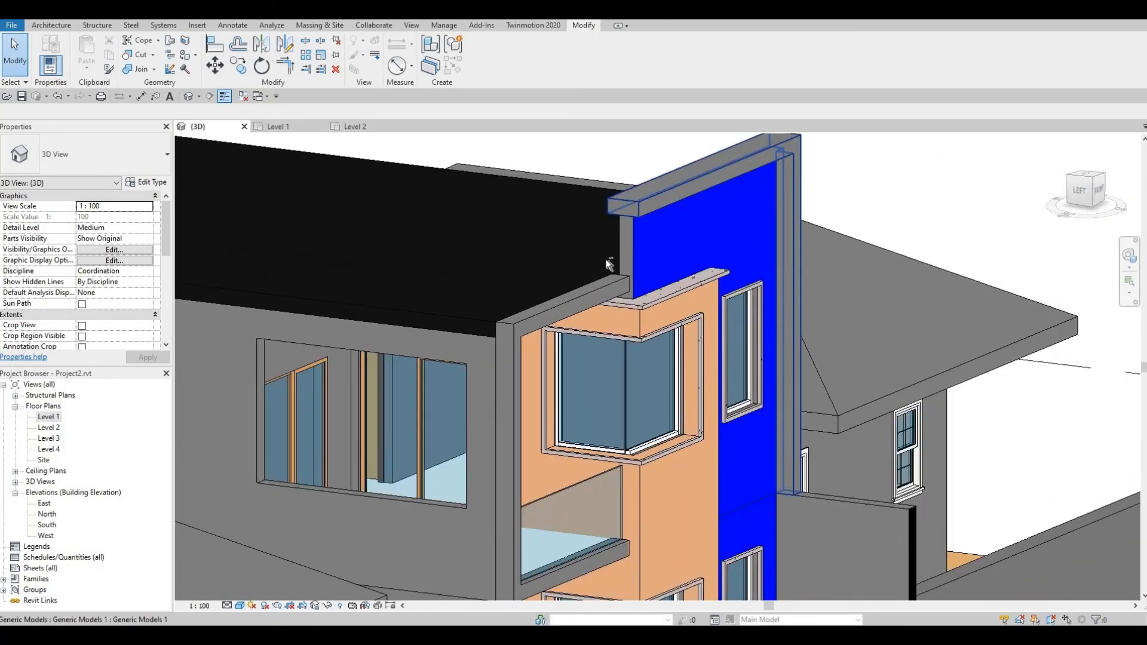
{"action": "middle_click_drag", "start_coordinate": [627, 274], "coordinate": [597, 226], "text": "shift"}
{"action": "scroll", "coordinate": [826, 314], "scroll_direction": "up", "scroll_amount": 1}
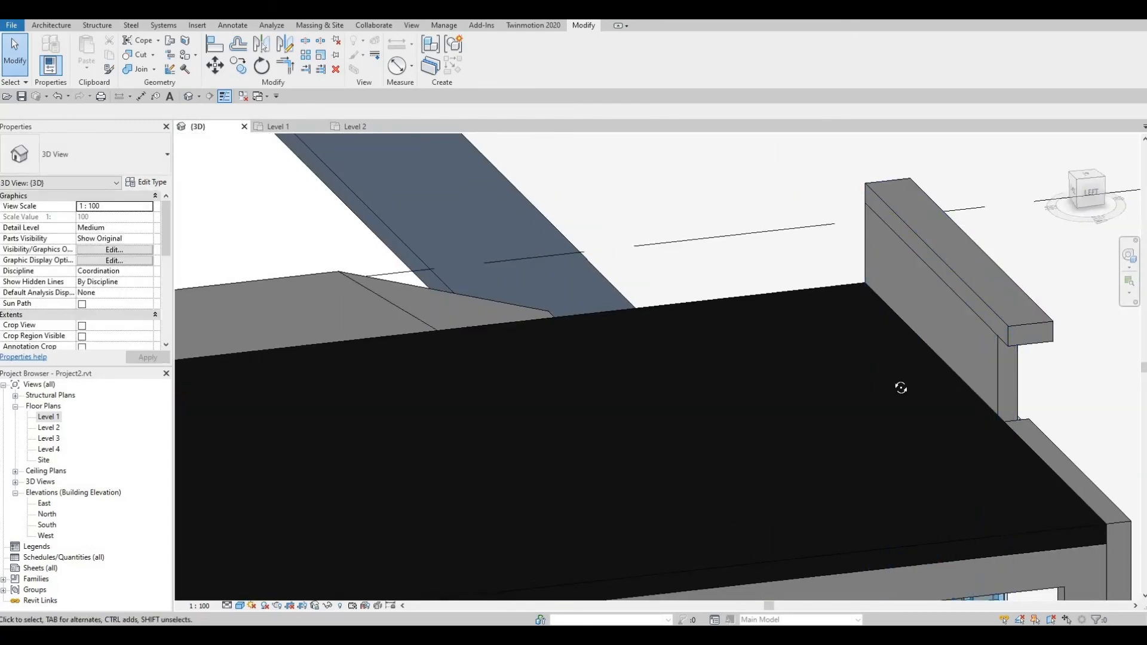
{"action": "middle_click_drag", "start_coordinate": [901, 387], "coordinate": [577, 238], "text": "shift"}
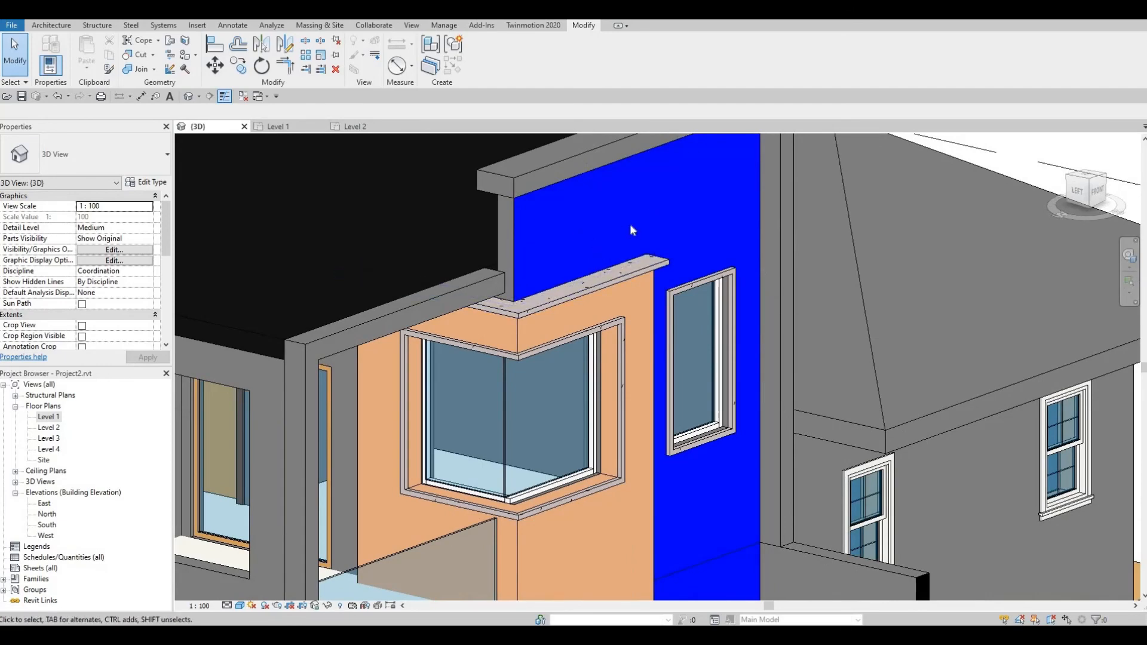
{"action": "scroll", "coordinate": [652, 297], "scroll_direction": "down", "scroll_amount": 2}
{"action": "middle_click_drag", "start_coordinate": [594, 285], "coordinate": [595, 216], "text": "shift"}
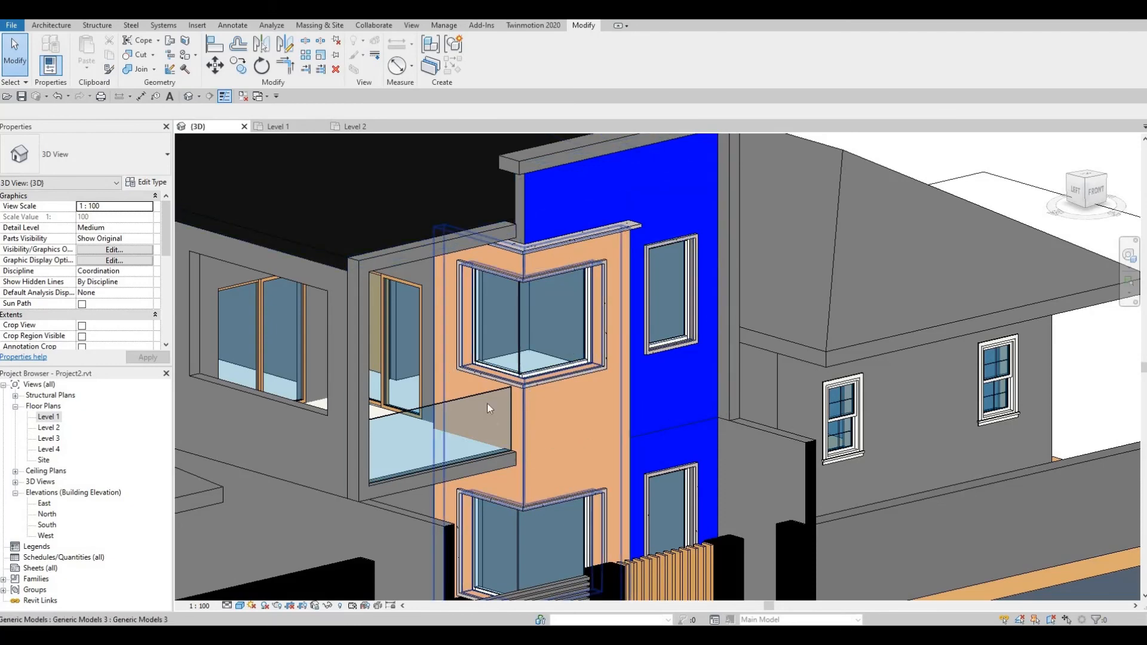
{"action": "middle_click_drag", "start_coordinate": [515, 453], "coordinate": [529, 412], "text": "shift"}
{"action": "scroll", "coordinate": [541, 423], "scroll_direction": "down", "scroll_amount": 3}
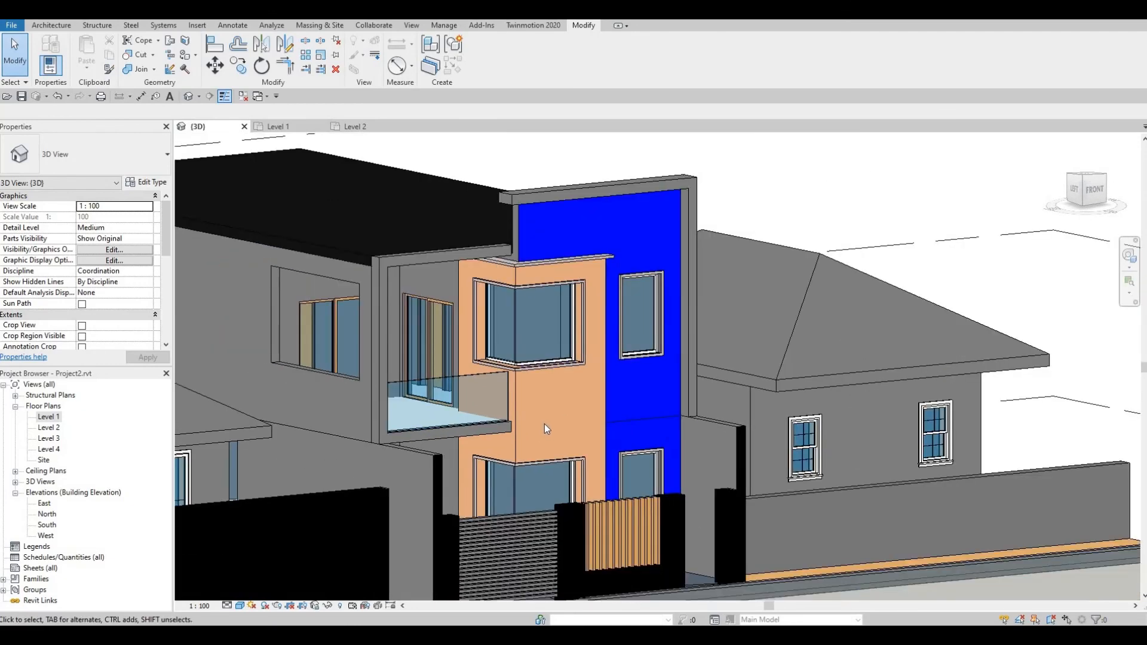
{"action": "middle_click_drag", "start_coordinate": [550, 375], "coordinate": [611, 358]}
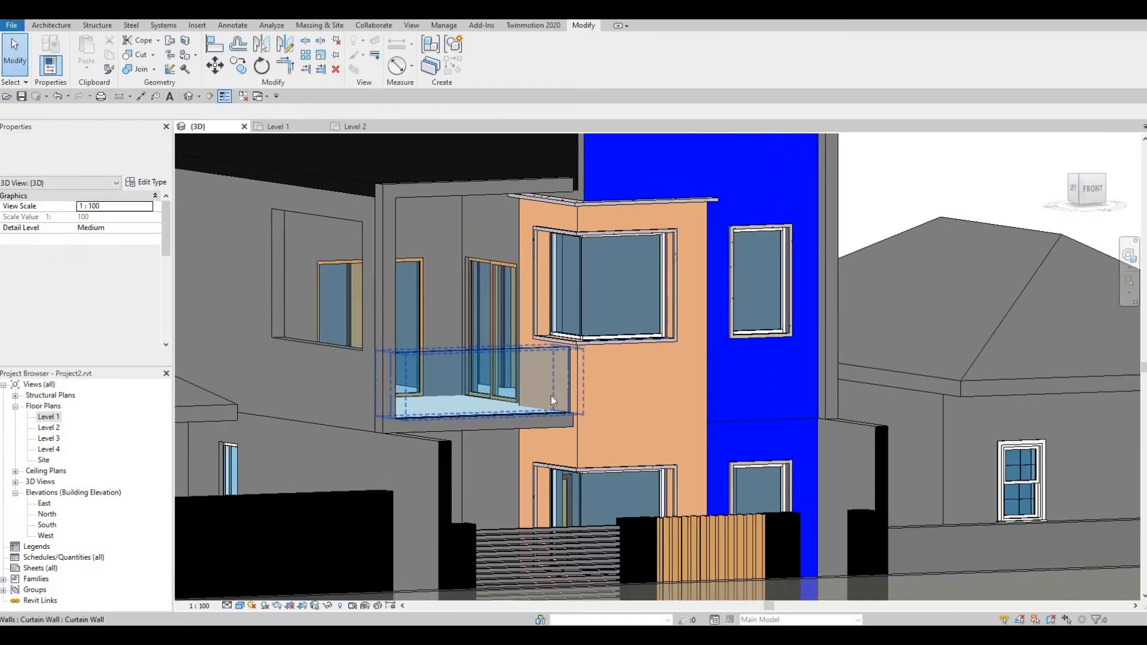